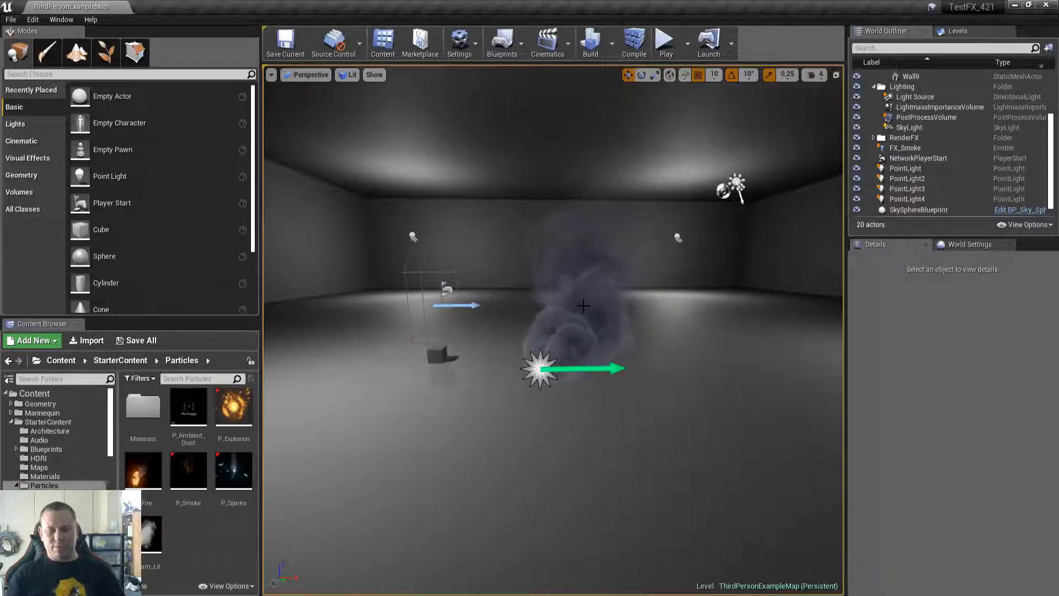
Play the level full screen to view the existing smoke effect, and end the play session.
key(alt+p)
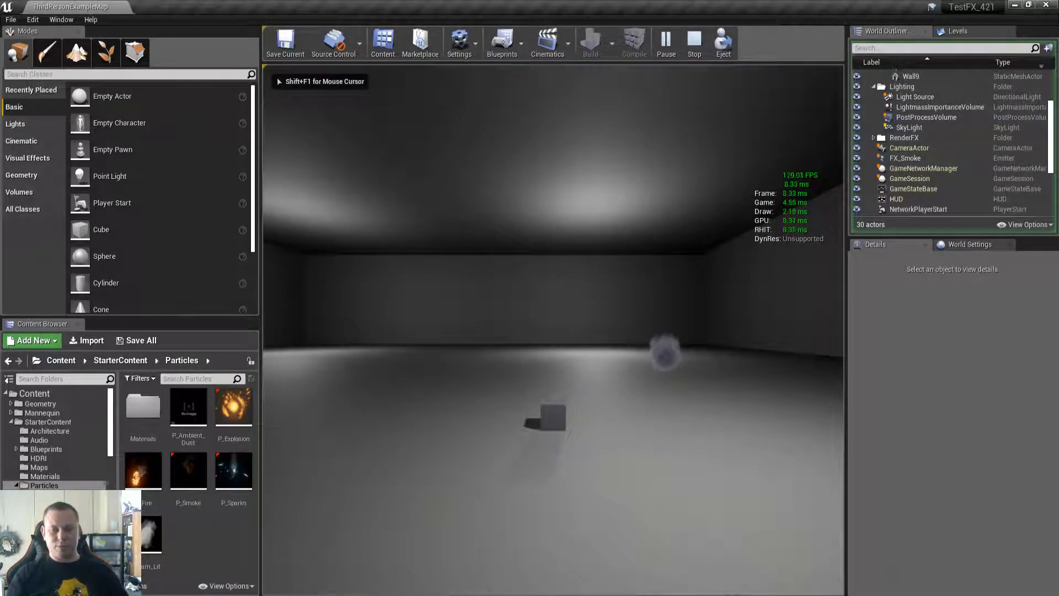
key(F11)
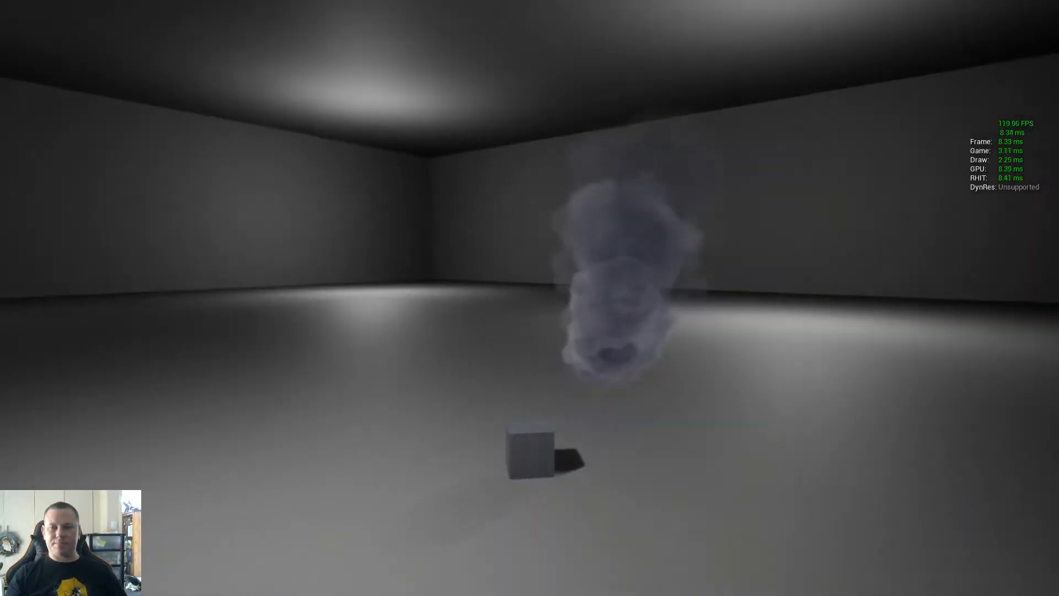
key(F11)
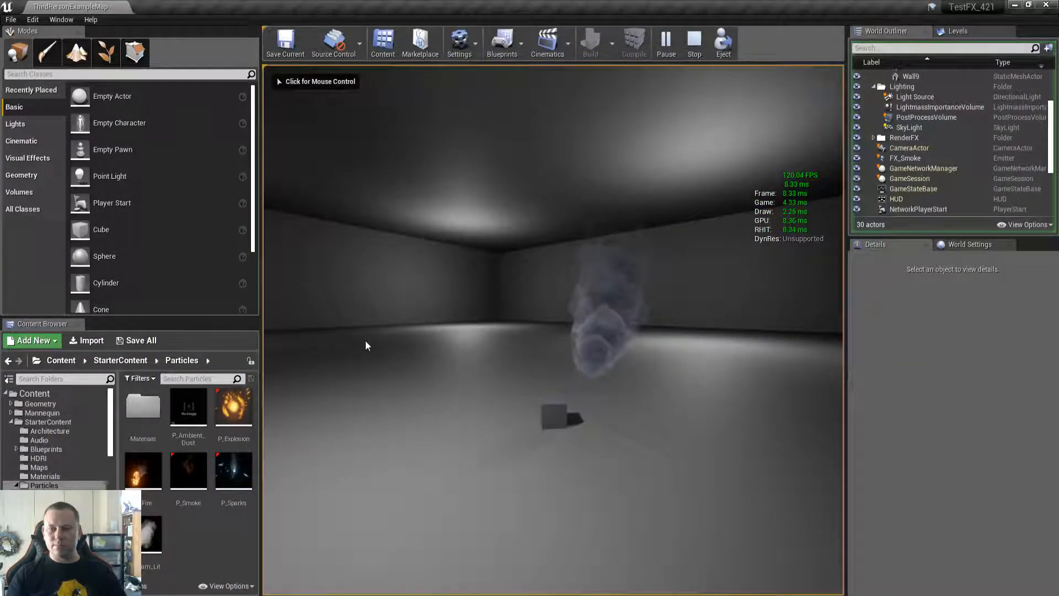
key(Escape)
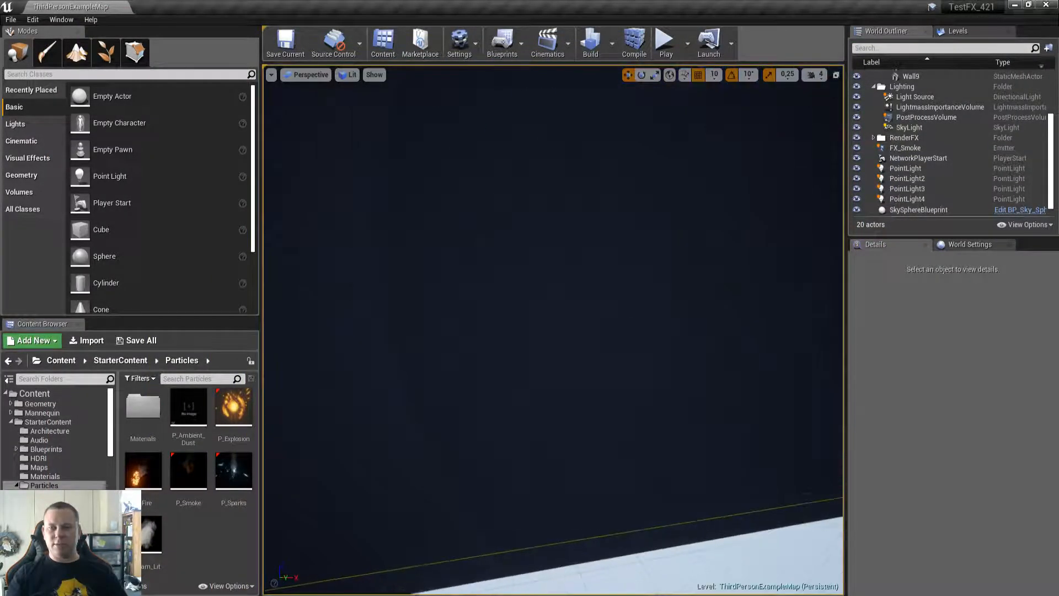
Run the level again and move and jump the character around the smoke to examine it from several angles, and stop playing.
right_drag(553, 329, 662, 300)
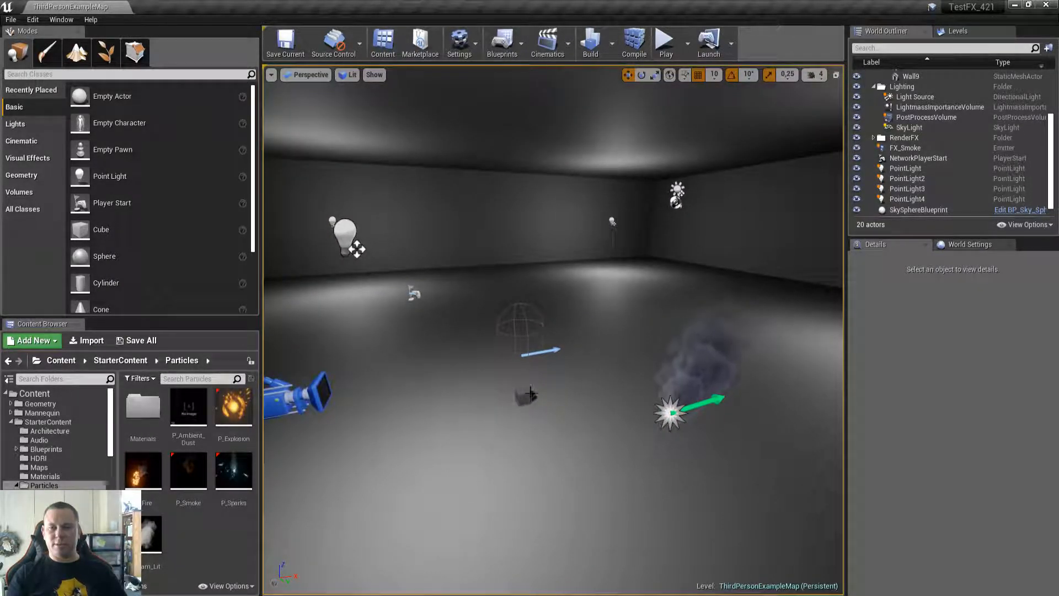
key(alt+p)
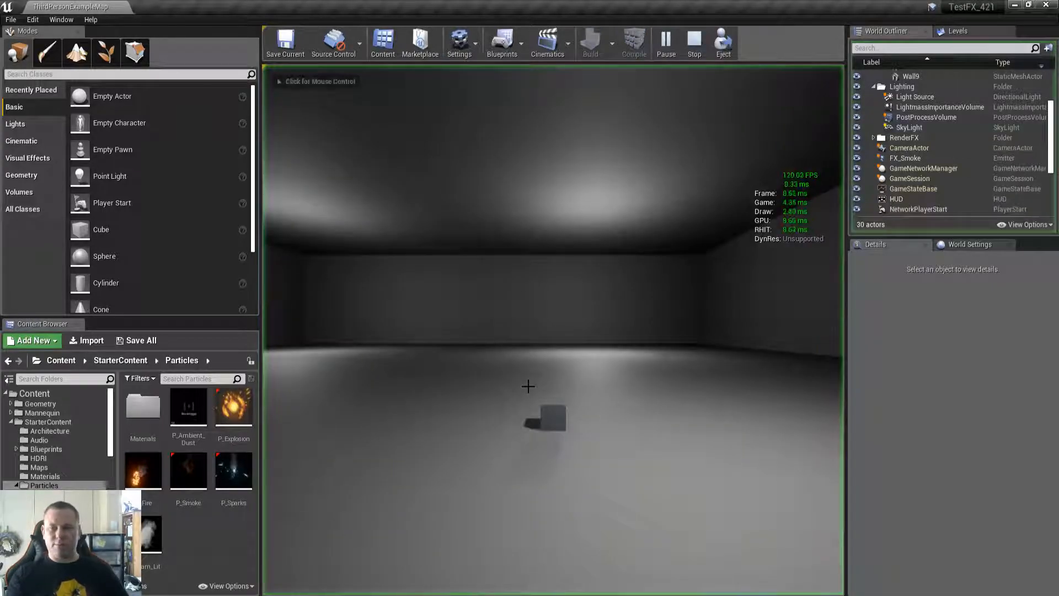
key(F11)
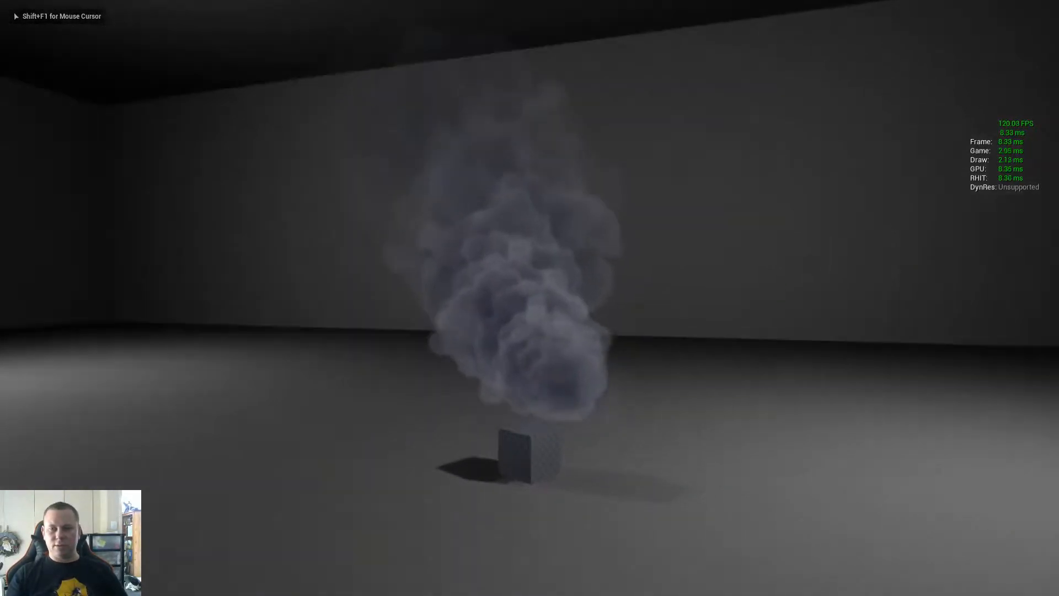
key(space)
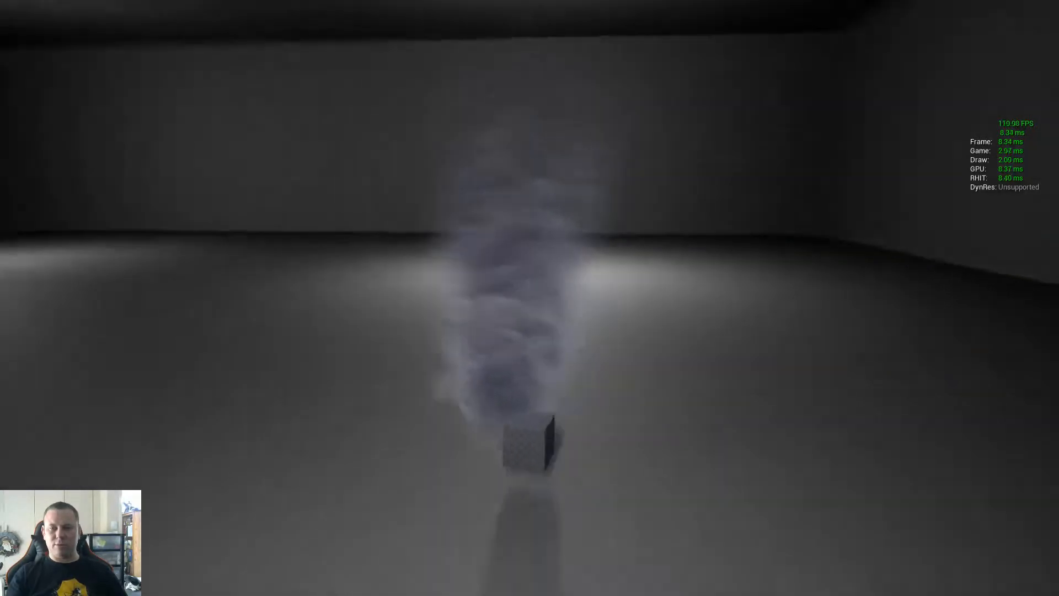
key(space)
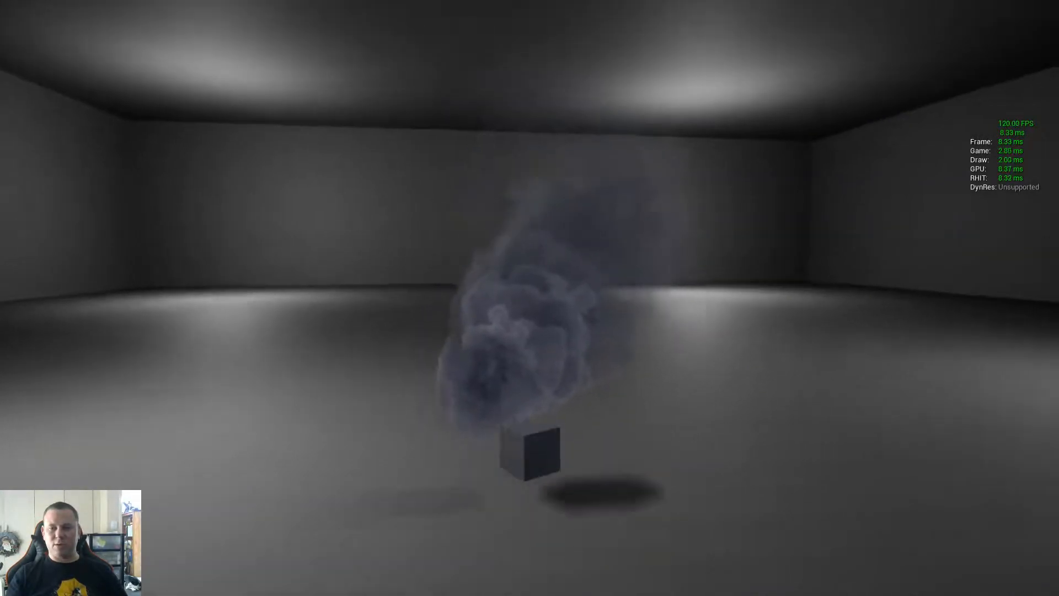
key(space)
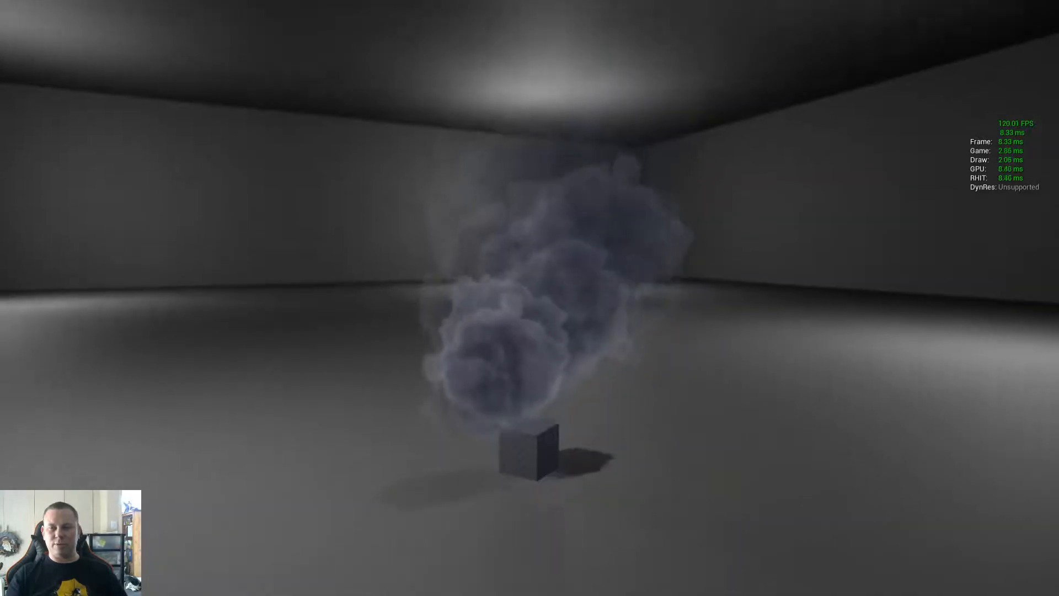
key(w)
key(space)
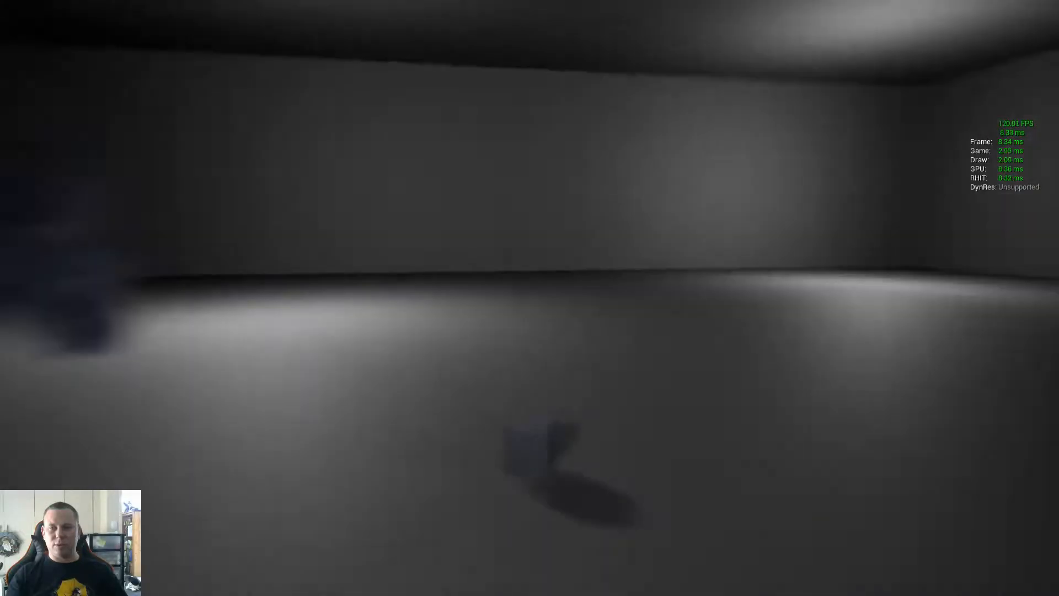
key(w)
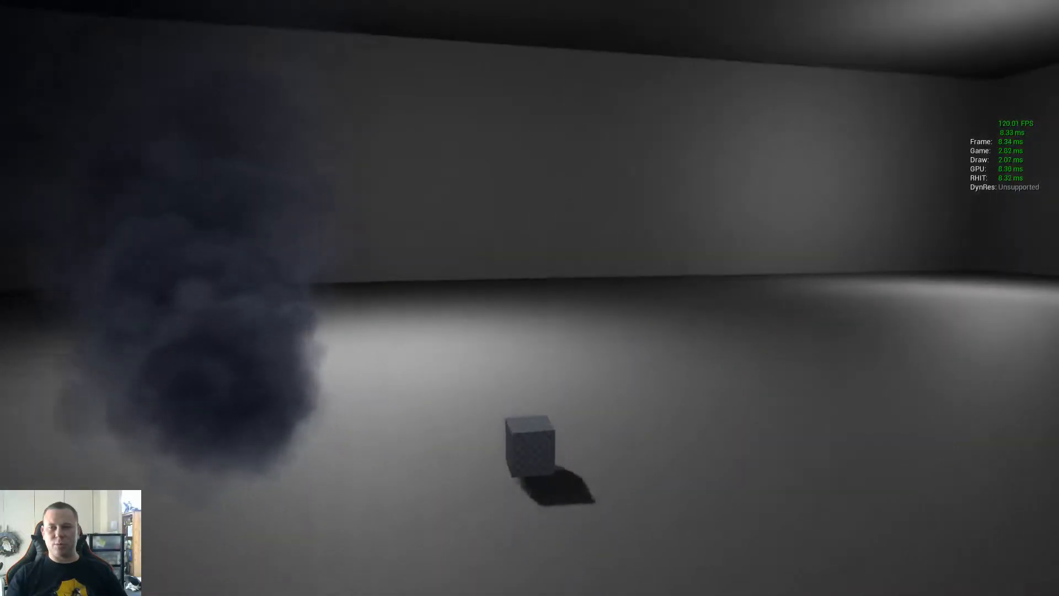
key(w)
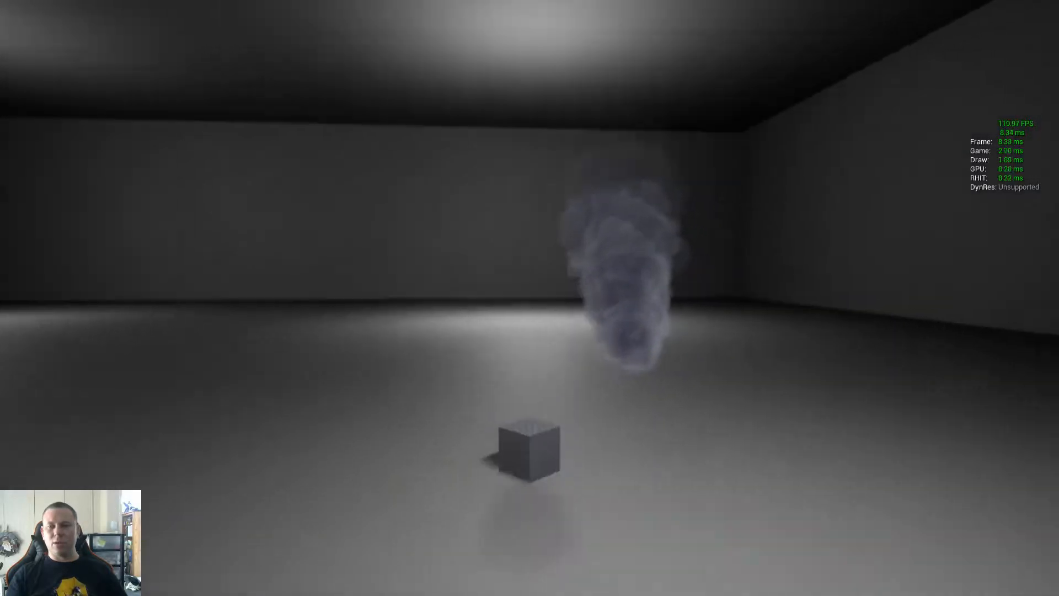
key(Escape)
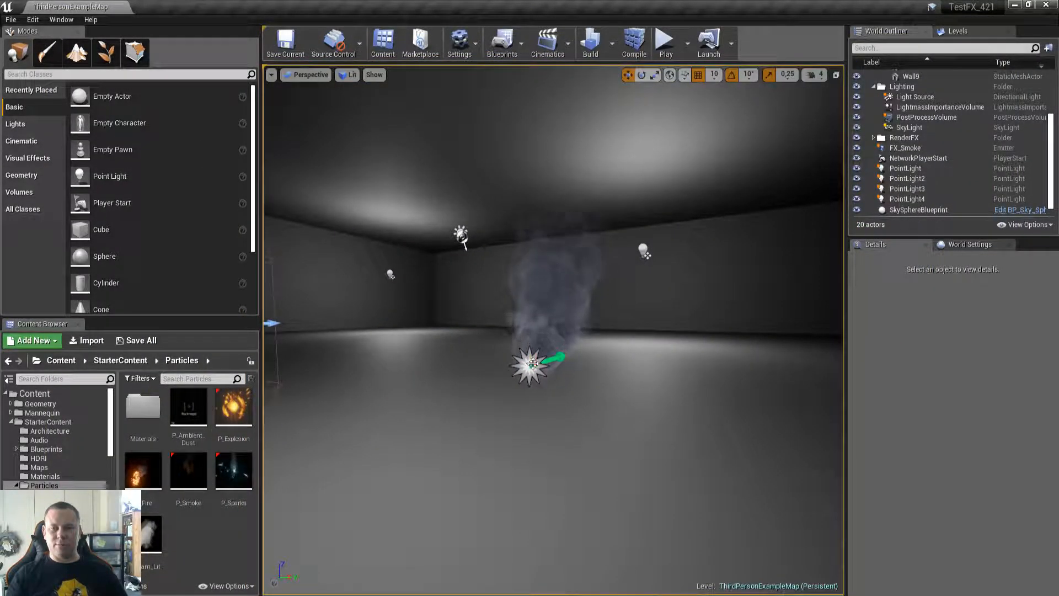
Delete the FX_Smoke emitter from the level.
click(529, 365)
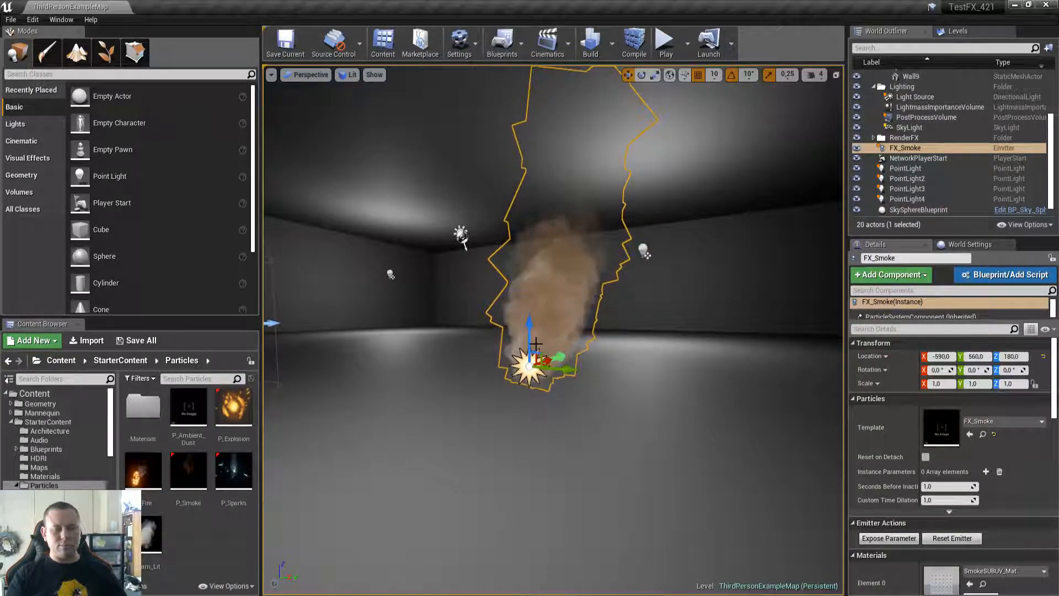
key(Delete)
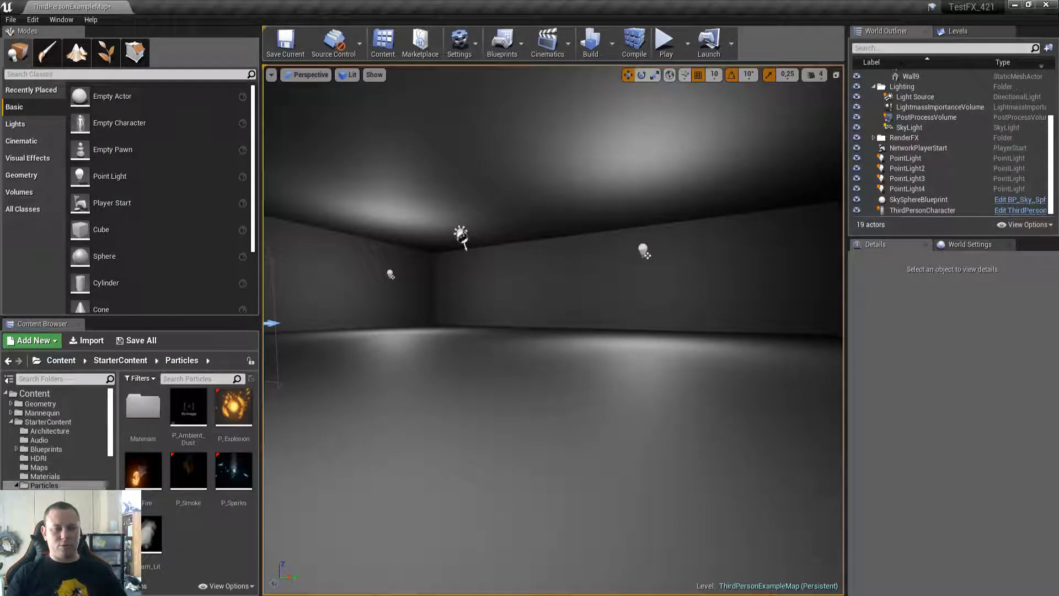
Force-delete all assets in the VFX content folder, including FX_Smoke and SmokeSUBUV_Mat, and save the level.
click(48, 421)
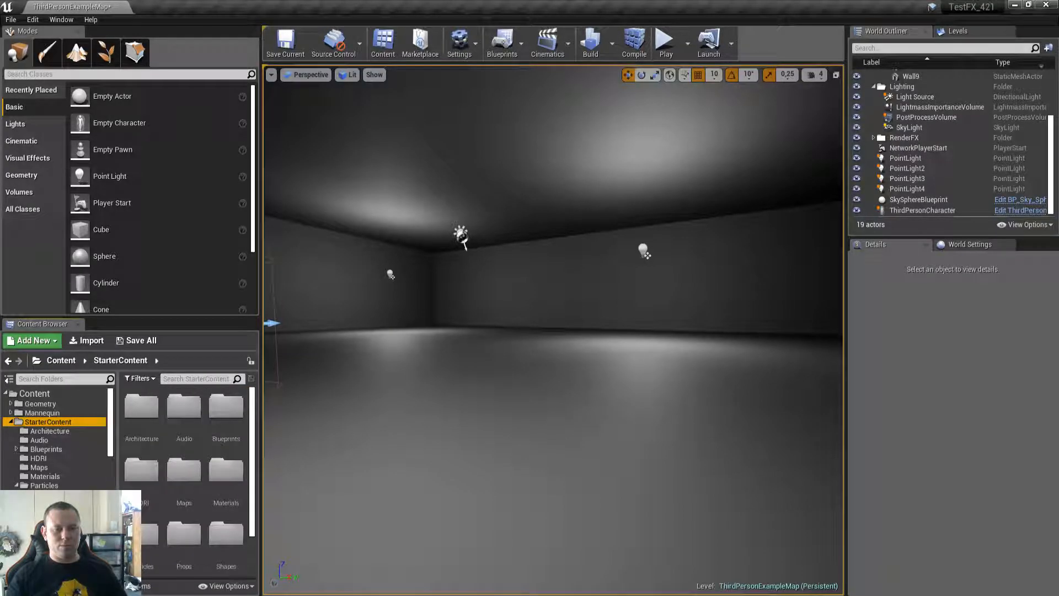
click(34, 549)
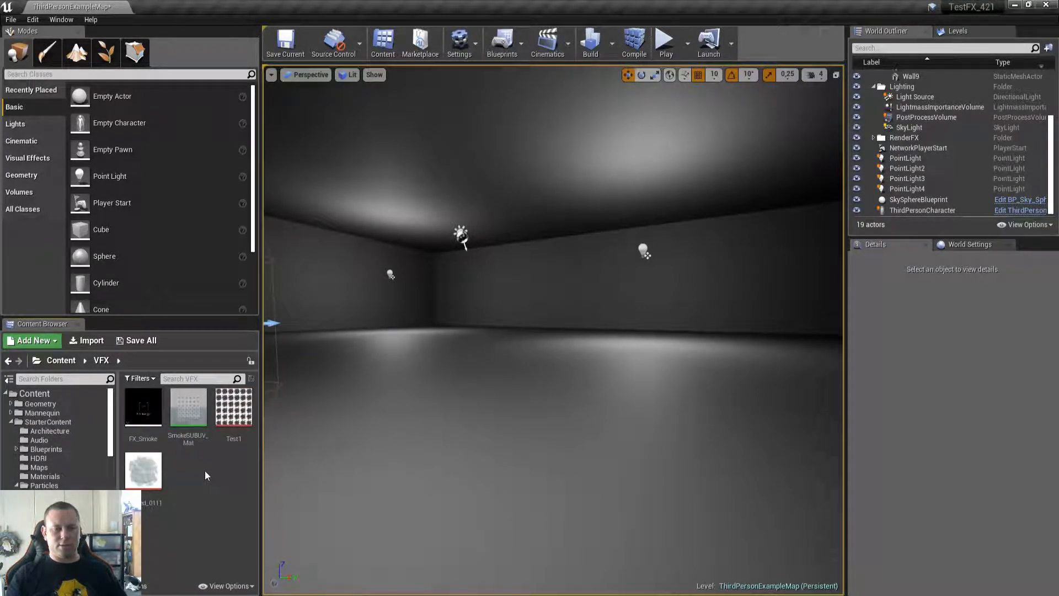
key(ctrl+a)
key(Delete)
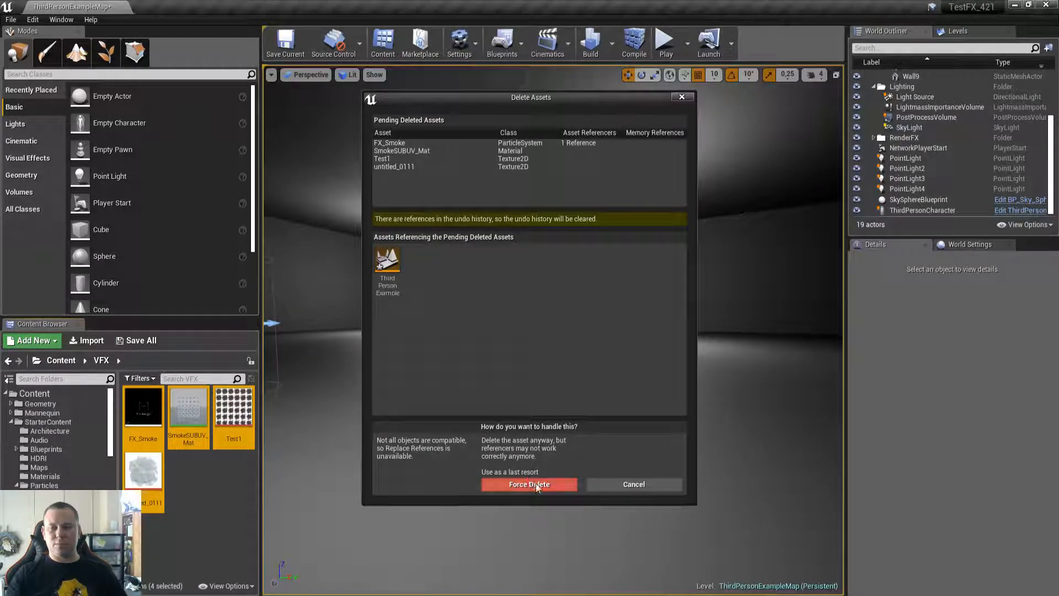
click(529, 485)
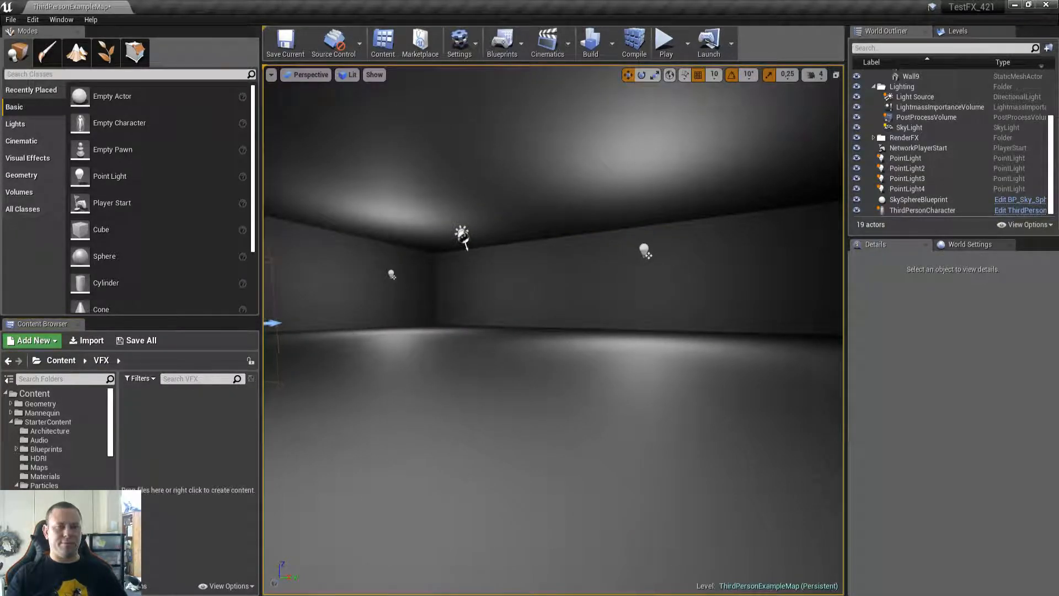
right_drag(576, 364, 576, 364)
key(ctrl+s)
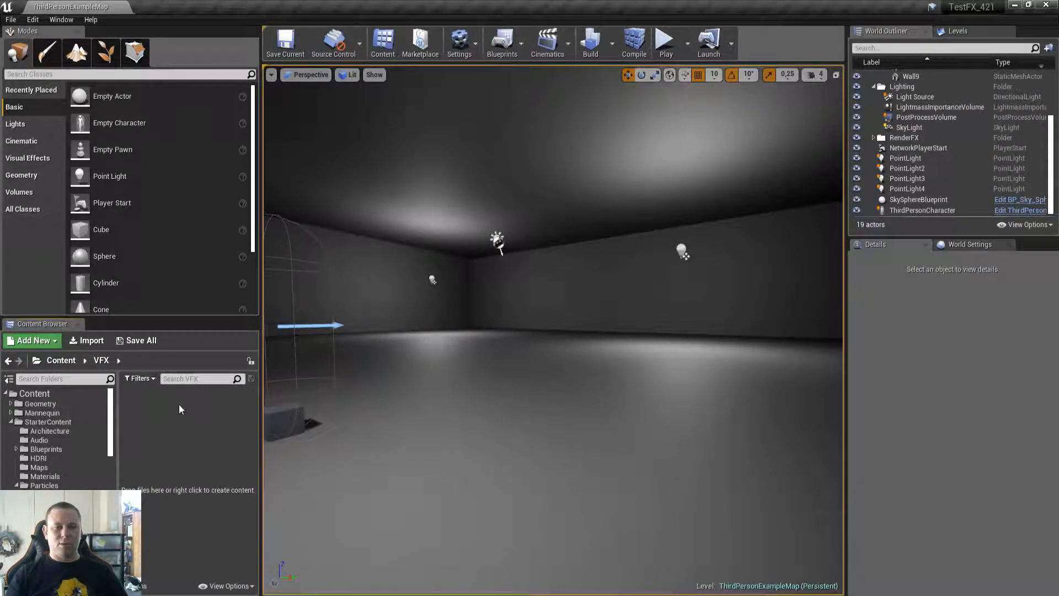
Create a new Particle System asset named TEST in the VFX folder.
right_click(180, 408)
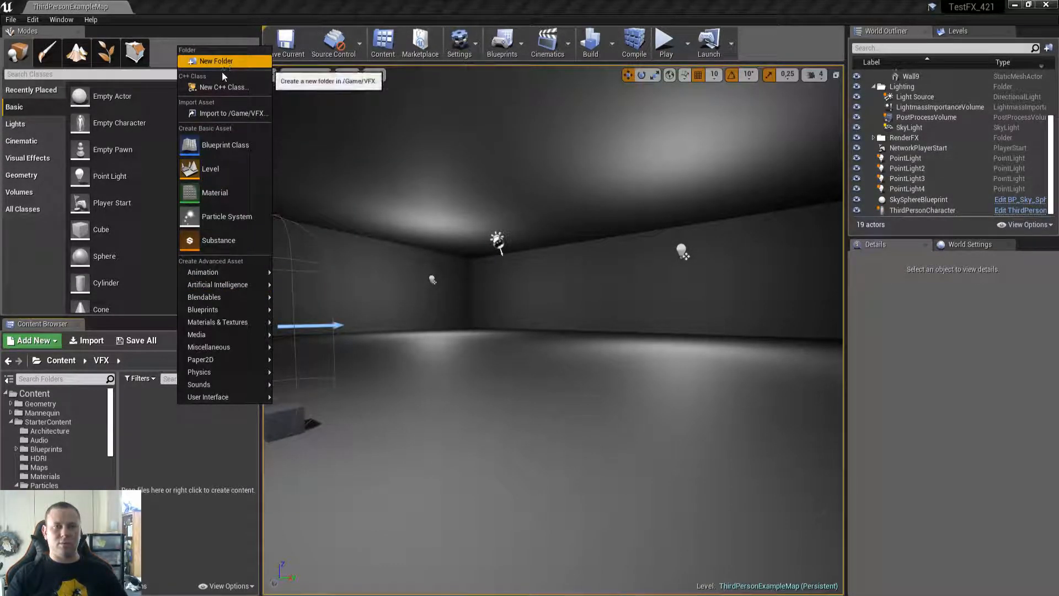
click(226, 215)
text(TEST)
key(Return)
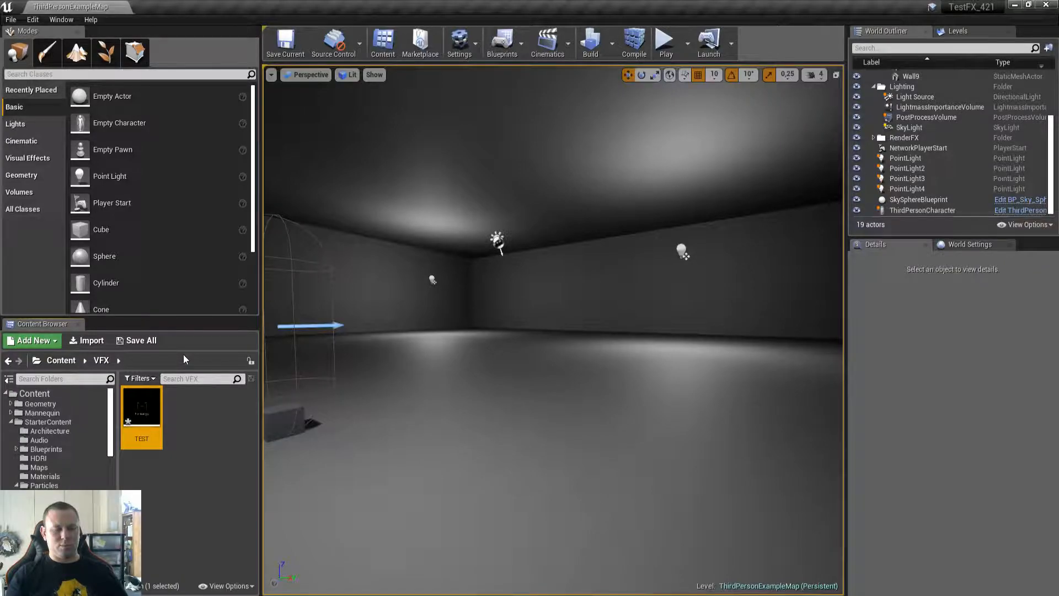
Switch to Maya, start a new scene without saving the current one, and close the Render View.
key(alt+Tab)
key(alt+Tab)
key(alt+Tab)
key(alt+Tab)
key(alt+Tab)
key(alt+Tab)
key(alt+Tab)
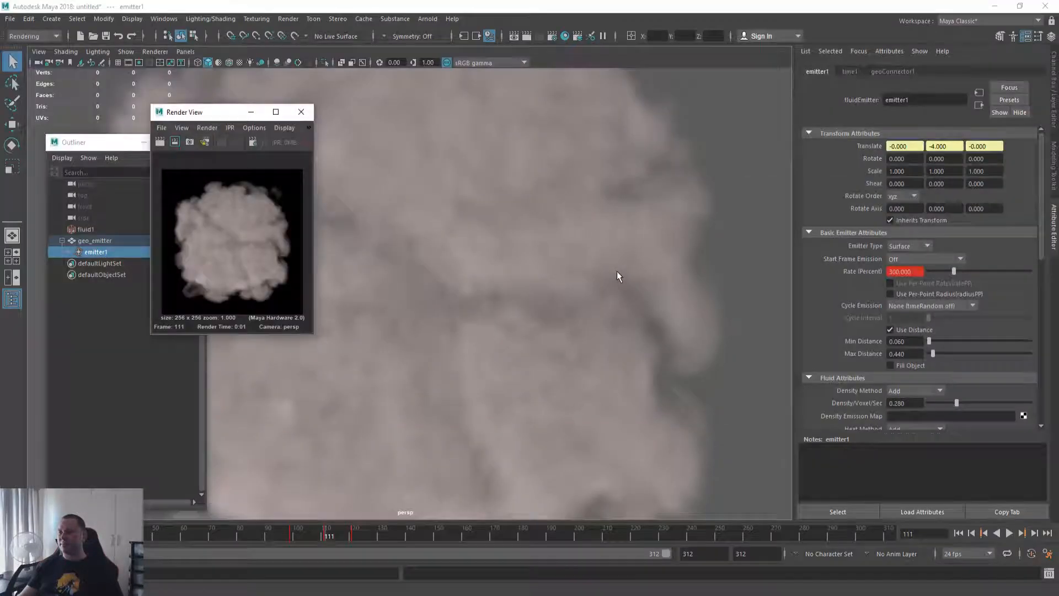
key(ctrl+n)
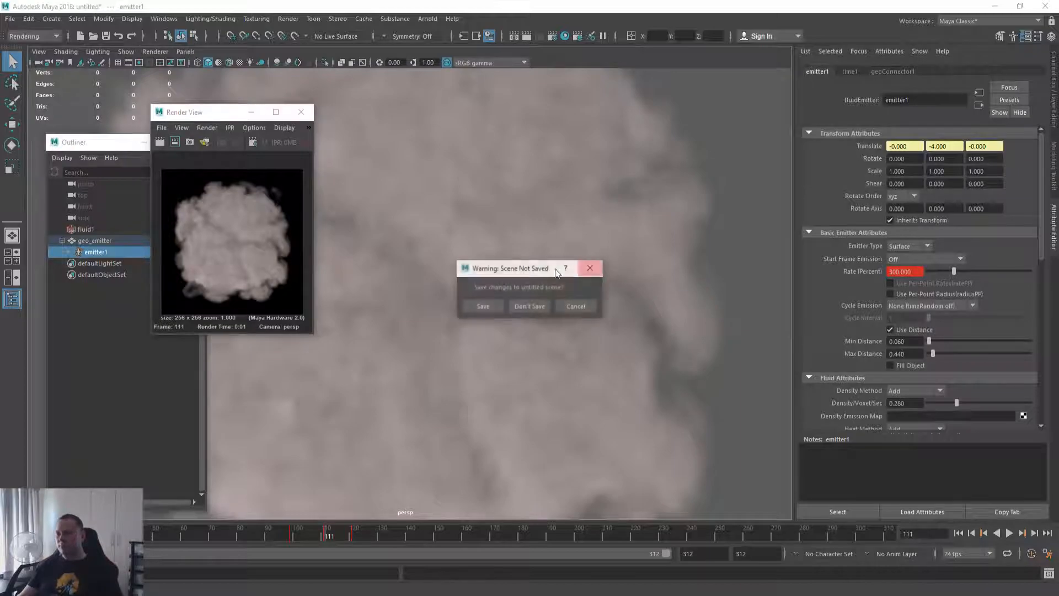
click(534, 303)
click(301, 112)
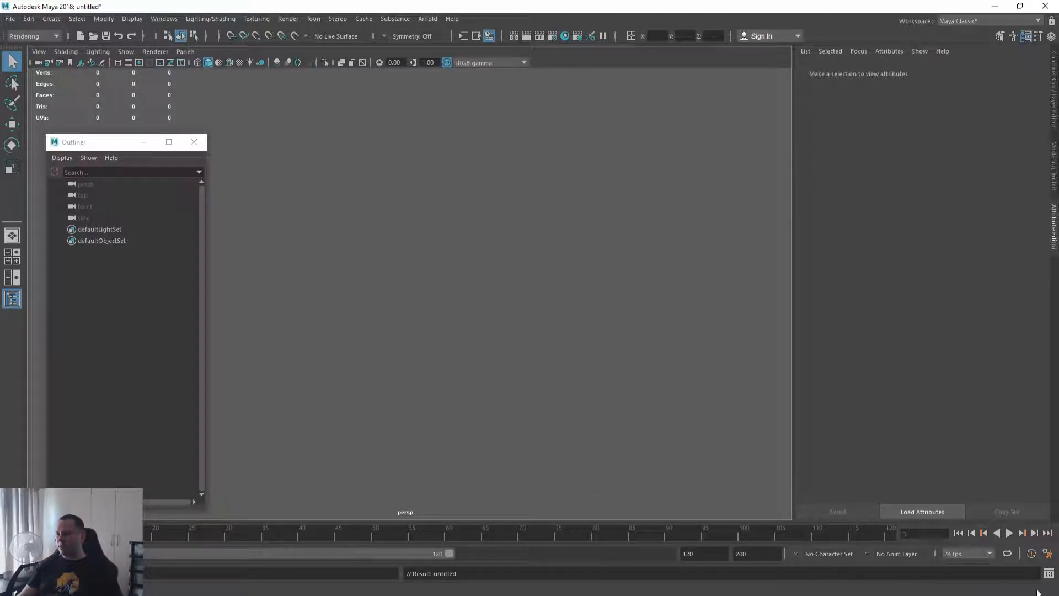
Open Maya's Script Editor and copy the full text of Maya Fire.txt from the Scripts folder in Google Drive.
click(1049, 573)
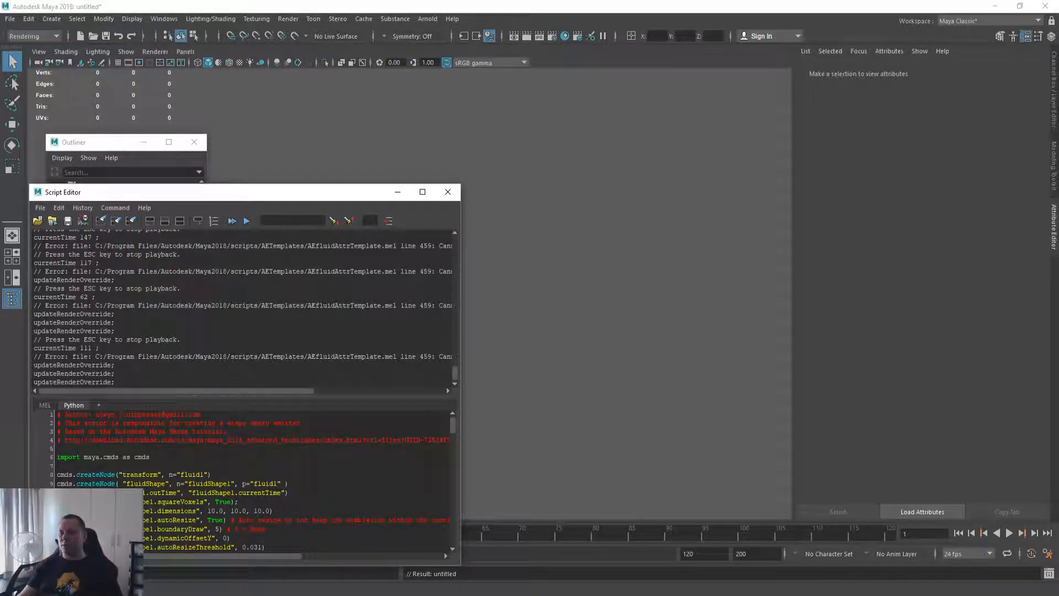
key(alt+Tab)
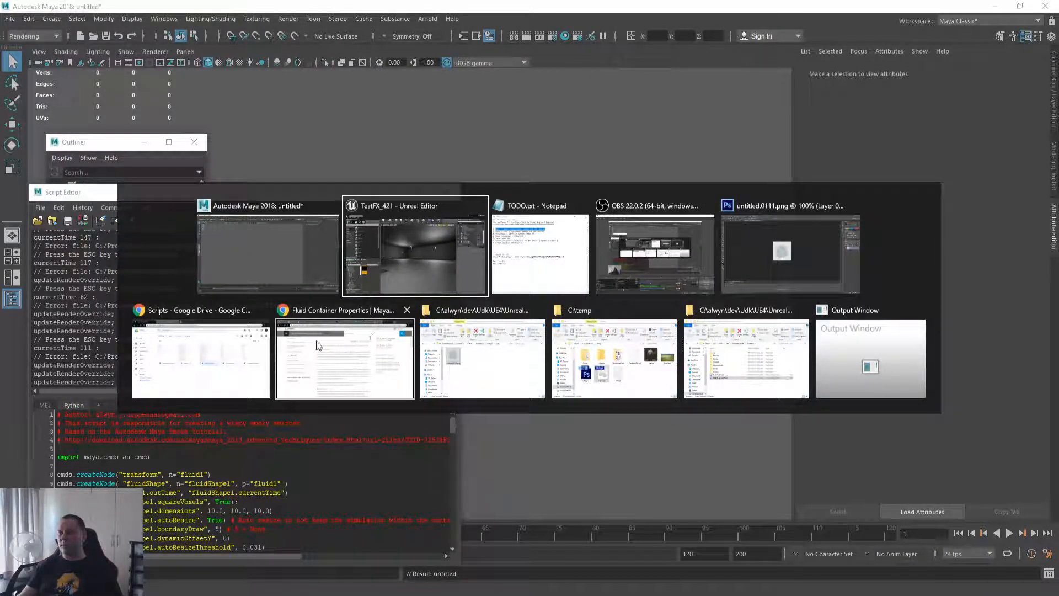
click(242, 308)
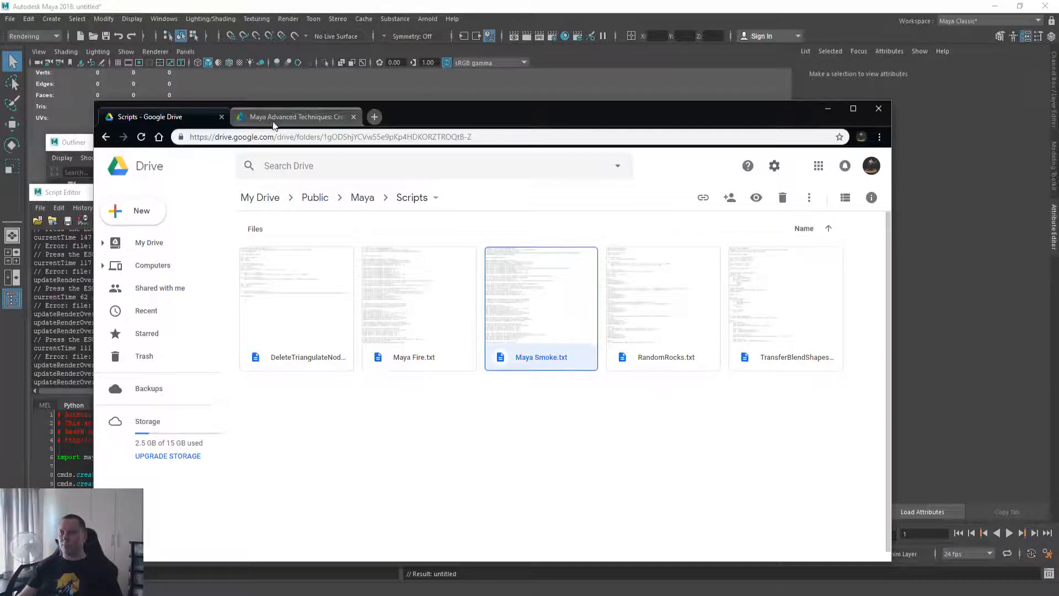
click(532, 422)
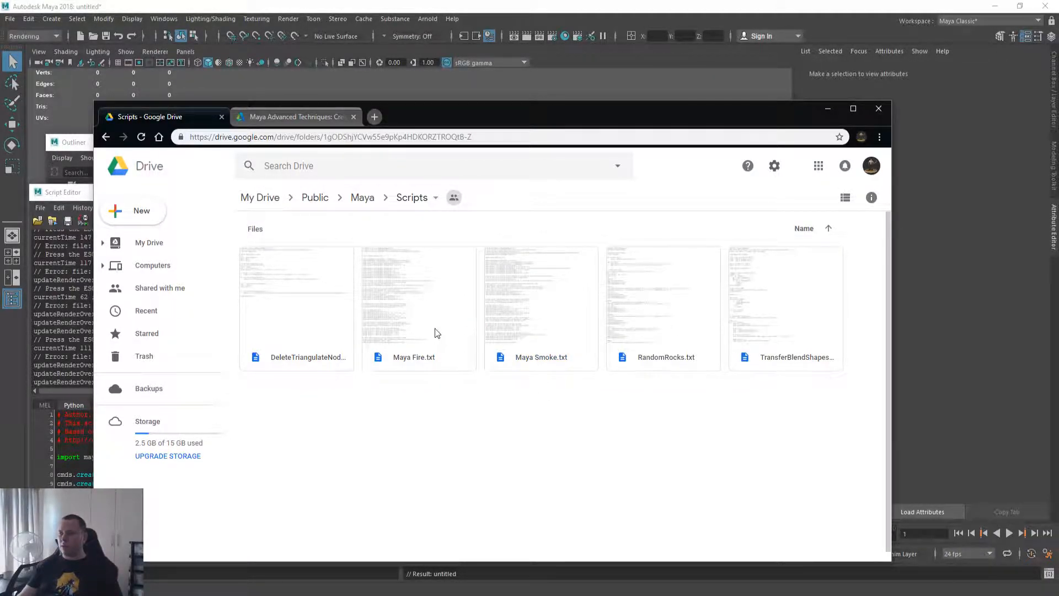
double_click(404, 303)
key(ctrl+a)
key(Escape)
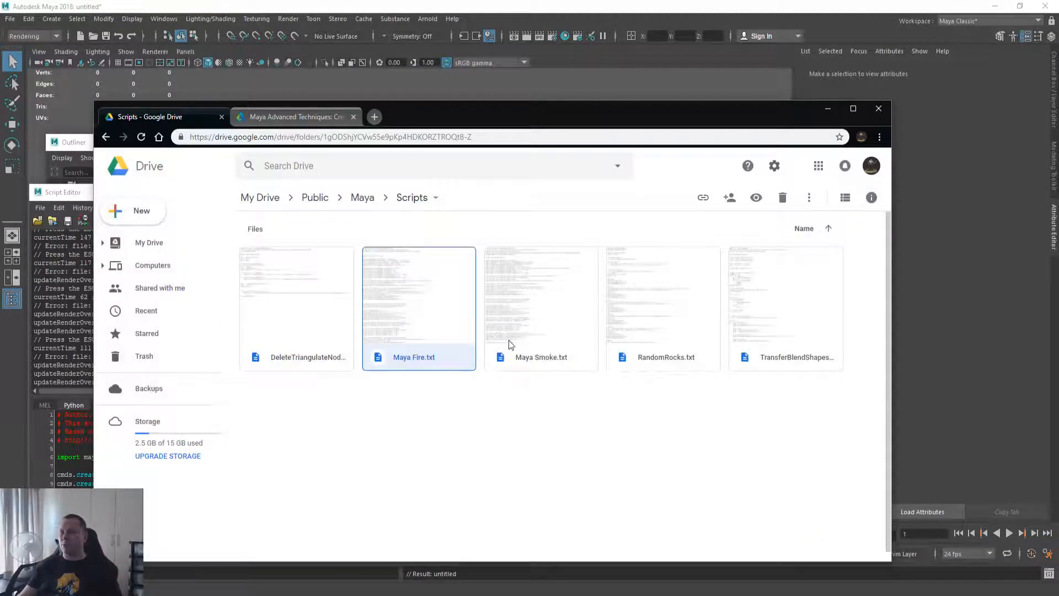
Replace the Python code in Maya's Script Editor with the copied fire script and review it from its beginning.
key(alt+Tab)
key(ctrl+a)
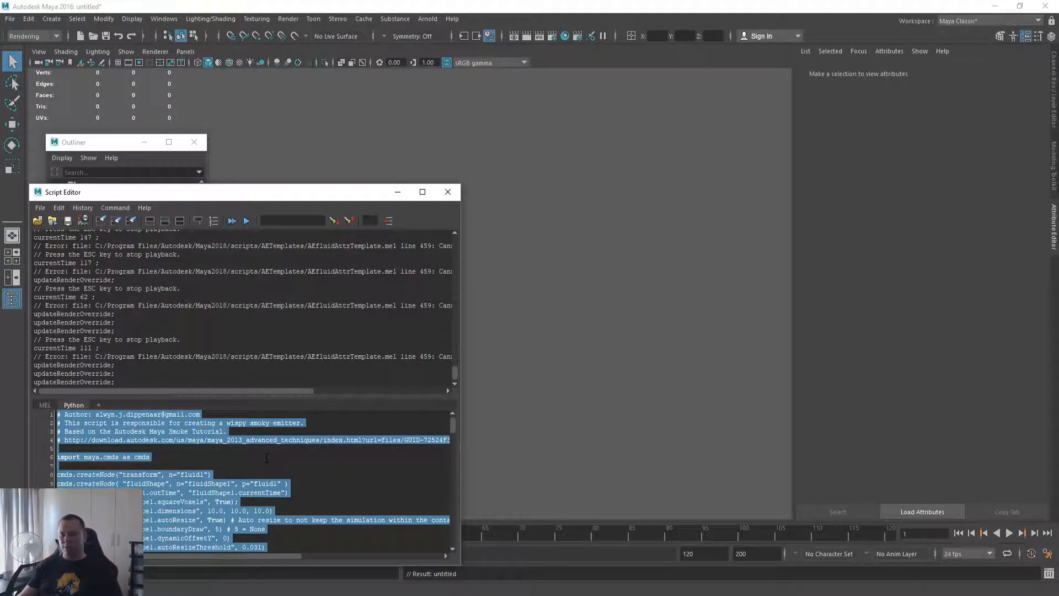
key(ctrl+v)
scroll(242, 485, up, 20)
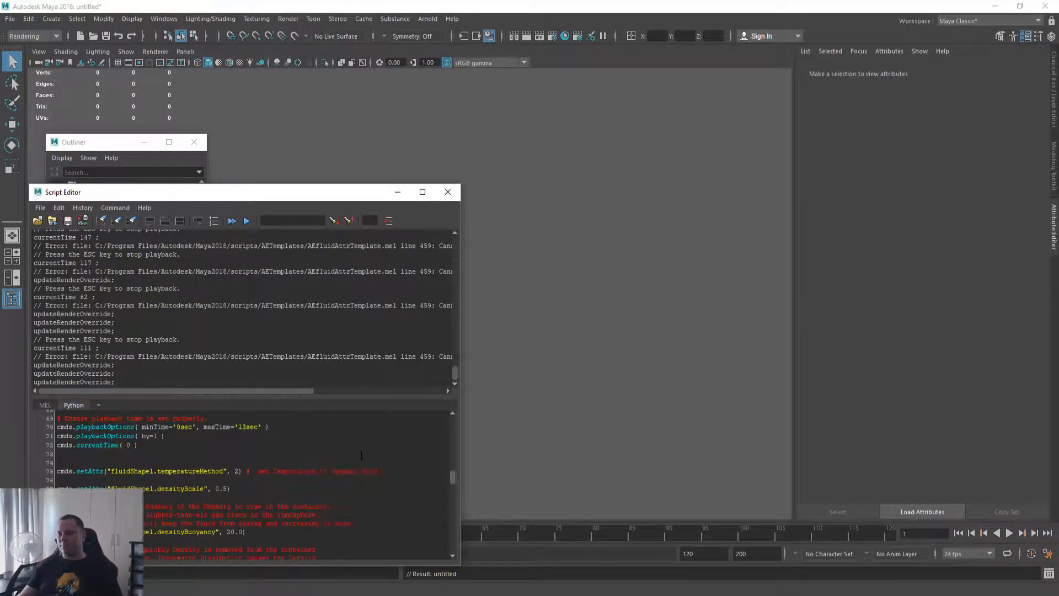
scroll(323, 437, up, 9)
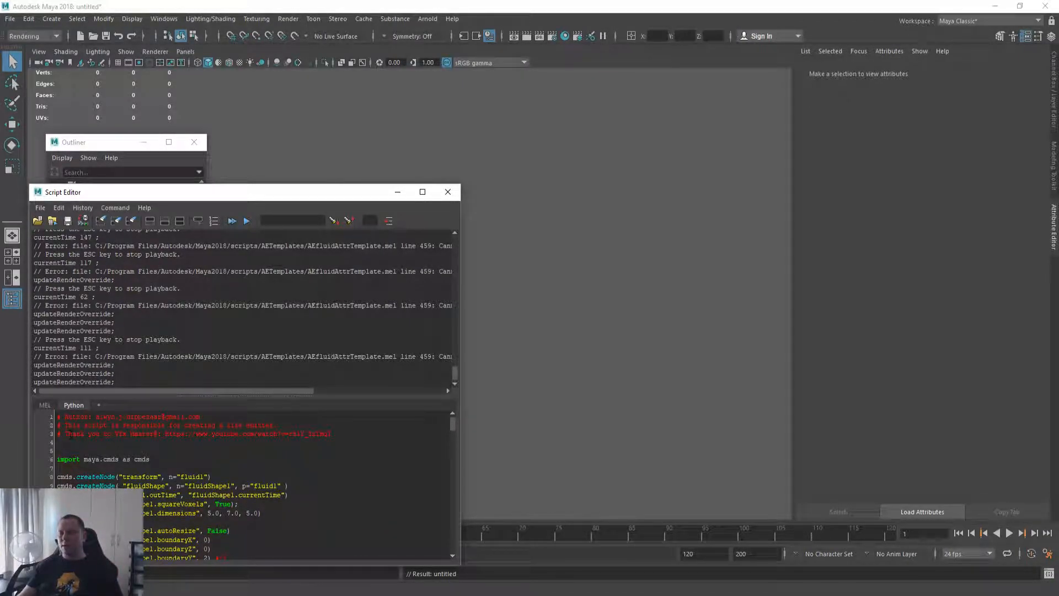
Switch to Google Drive and copy the full text of Maya Smoke.txt from the Scripts folder.
key(alt+Tab)
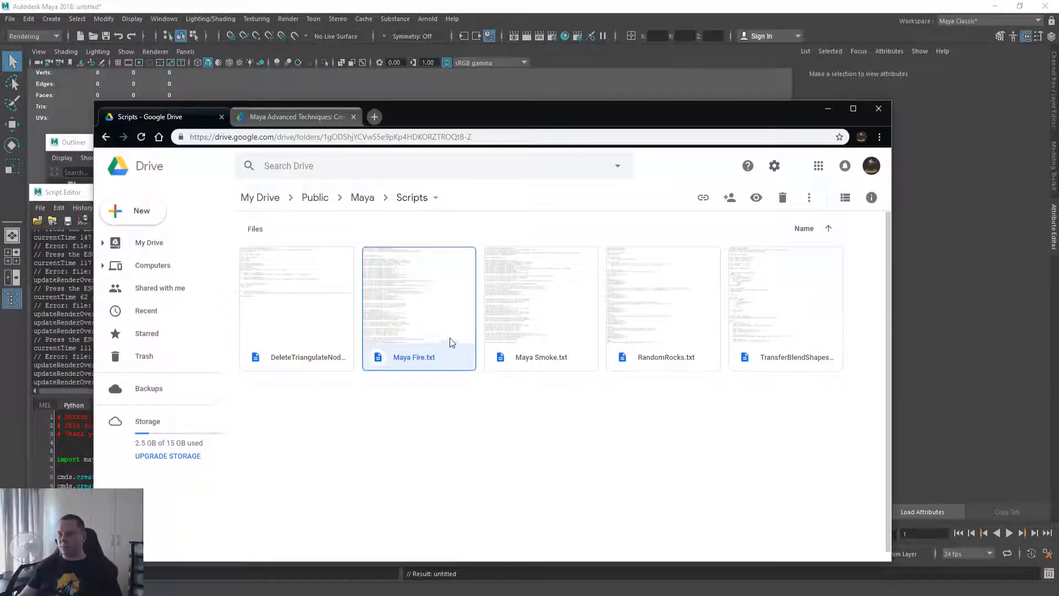
double_click(526, 322)
click(462, 339)
key(ctrl+a)
key(Escape)
Replace the Python code in Maya's Script Editor with the copied smoke script and return to its beginning.
click(74, 433)
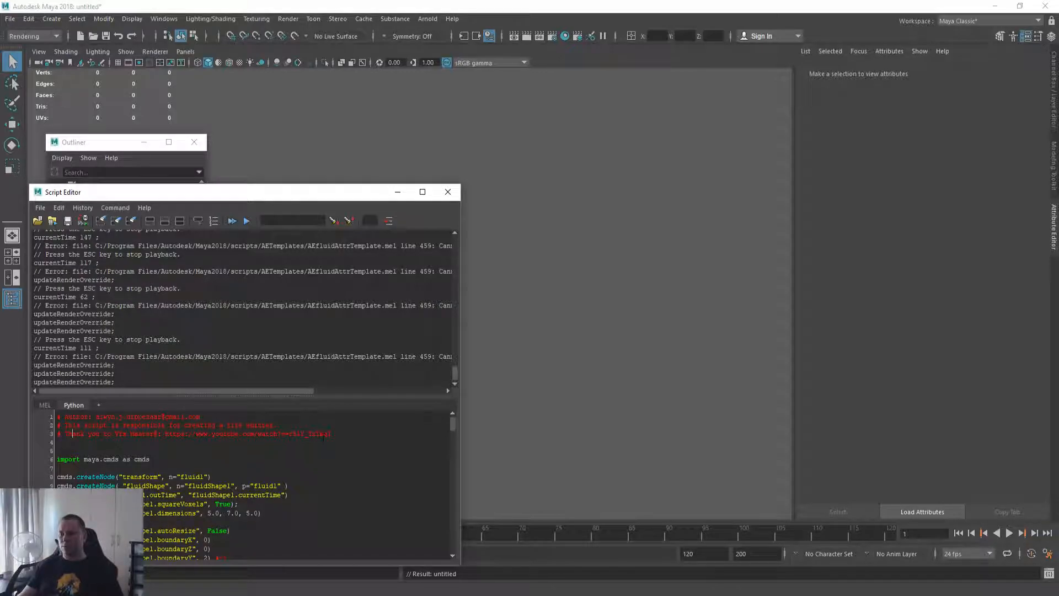
key(ctrl+a)
key(ctrl+v)
scroll(325, 439, up, 15)
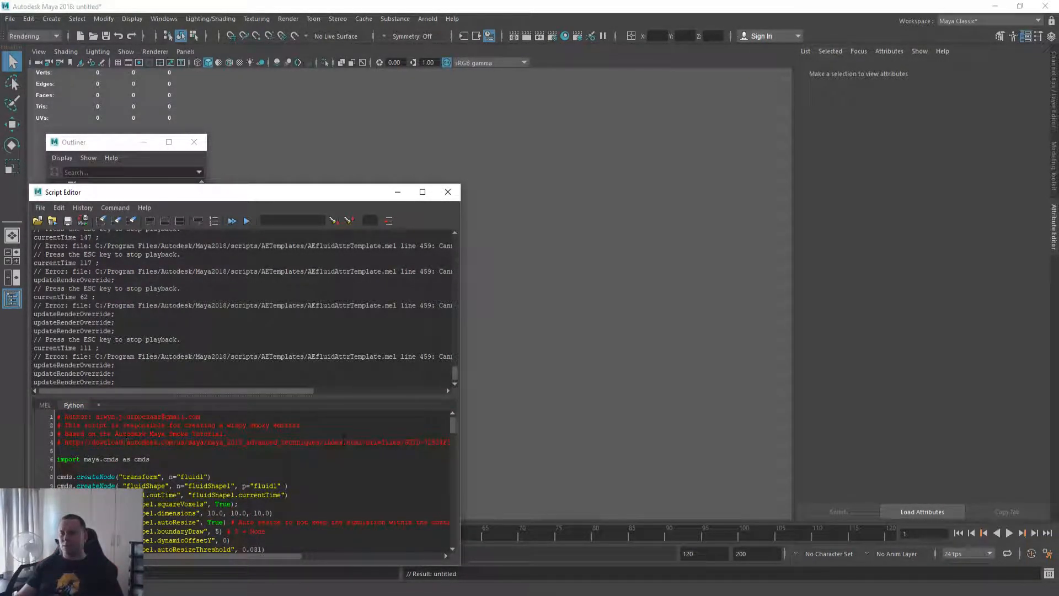
Inspect the reference link in the script's header and switch to the Maya Advanced Techniques tutorial page in Chrome.
triple_click(344, 440)
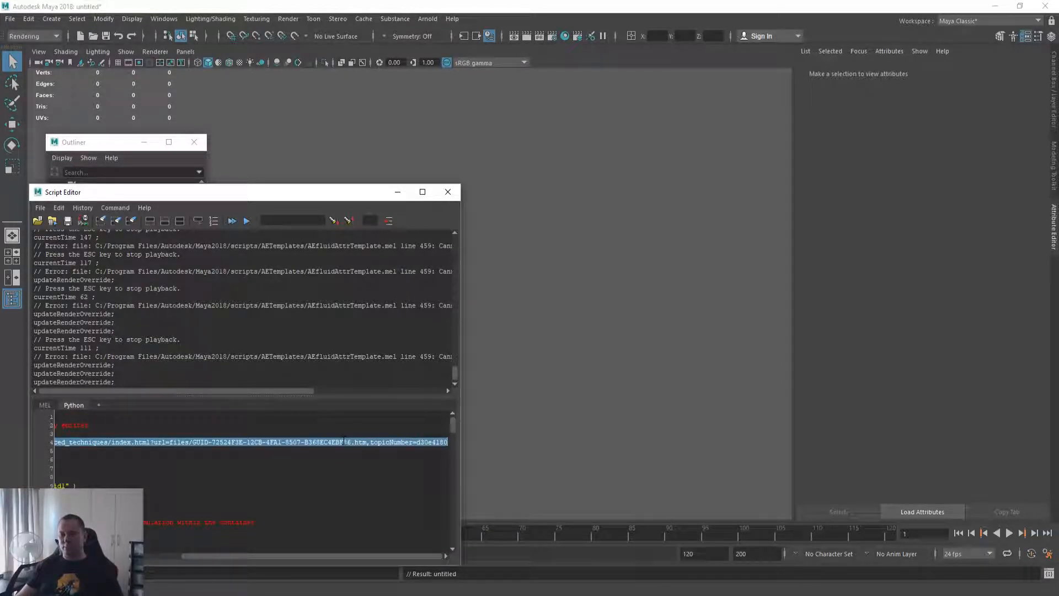
key(Home)
key(alt+space)
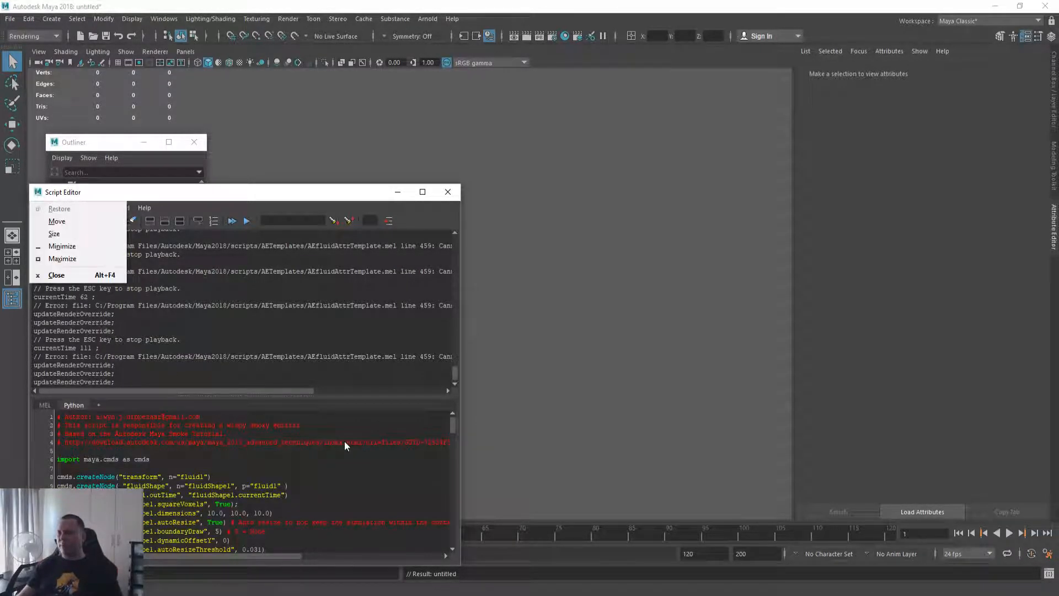
key(alt+Tab)
key(alt+Tab)
key(alt+Tab)
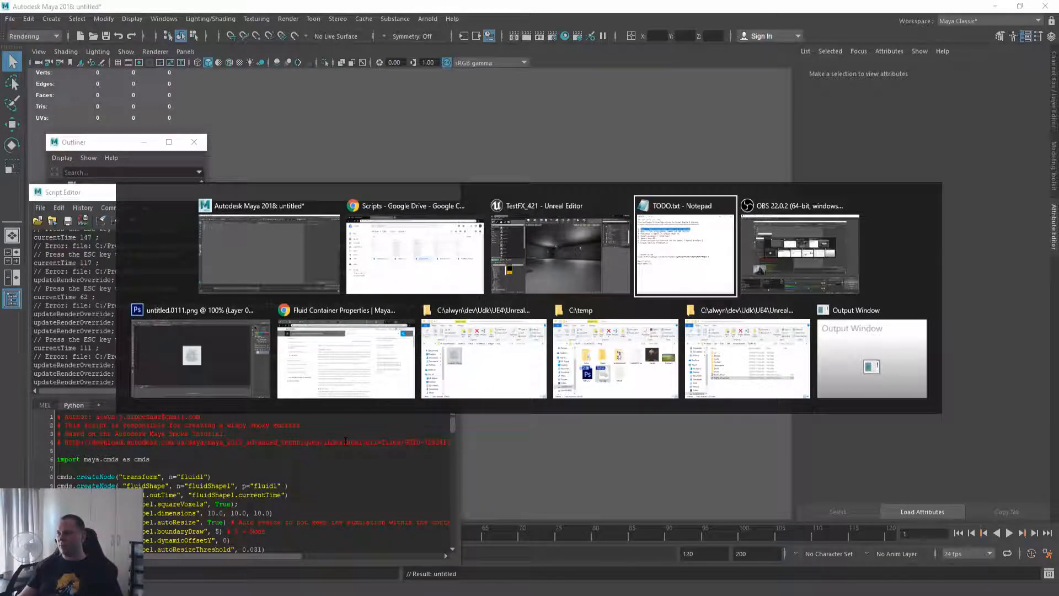
key(alt+Tab)
key(alt+Tab)
key(alt+Tab)
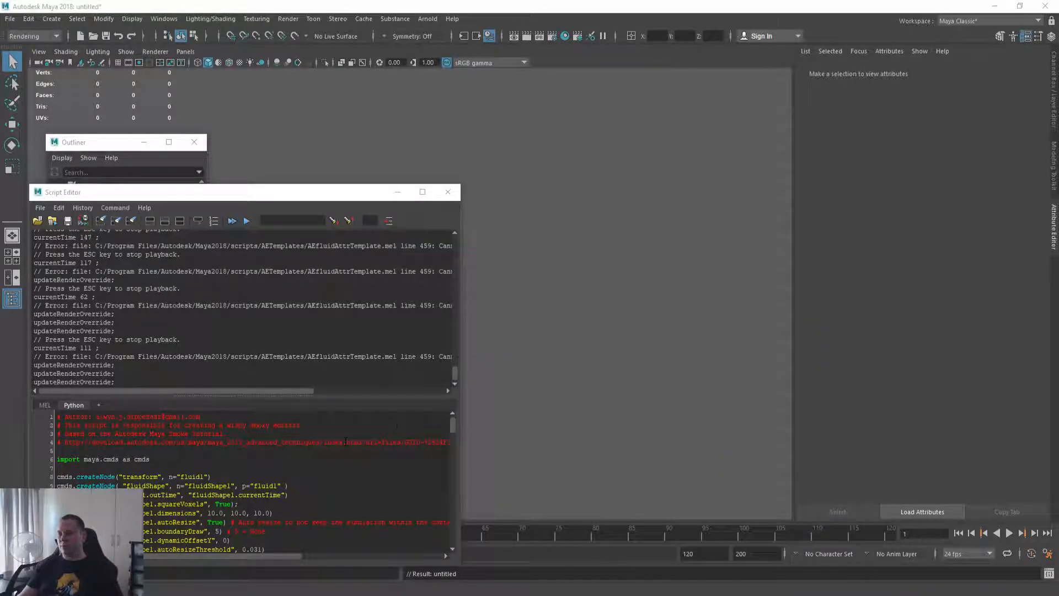
key(alt+Tab)
key(alt+Tab)
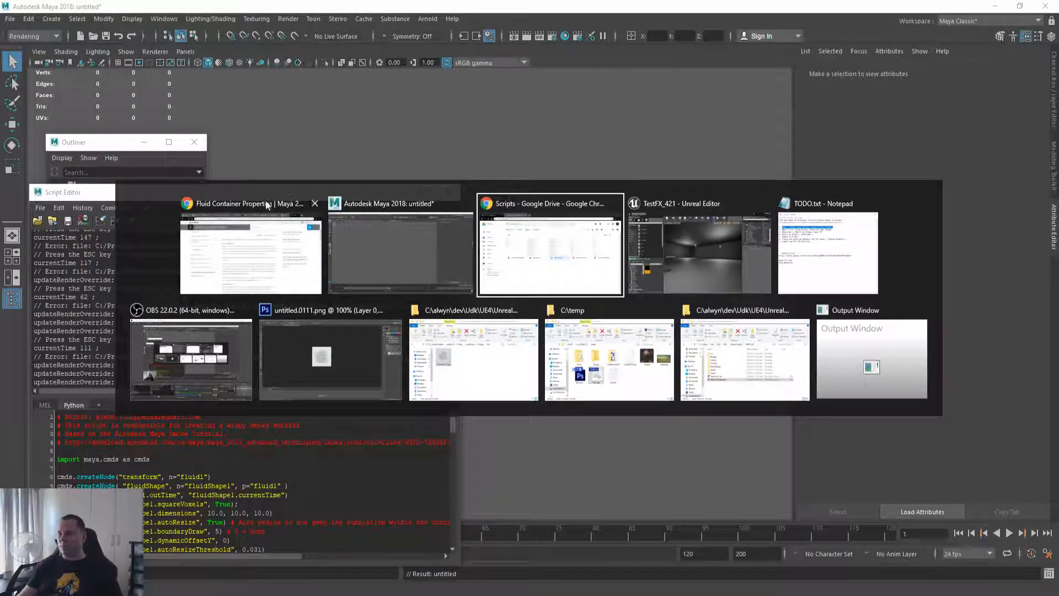
click(241, 233)
key(alt+Tab)
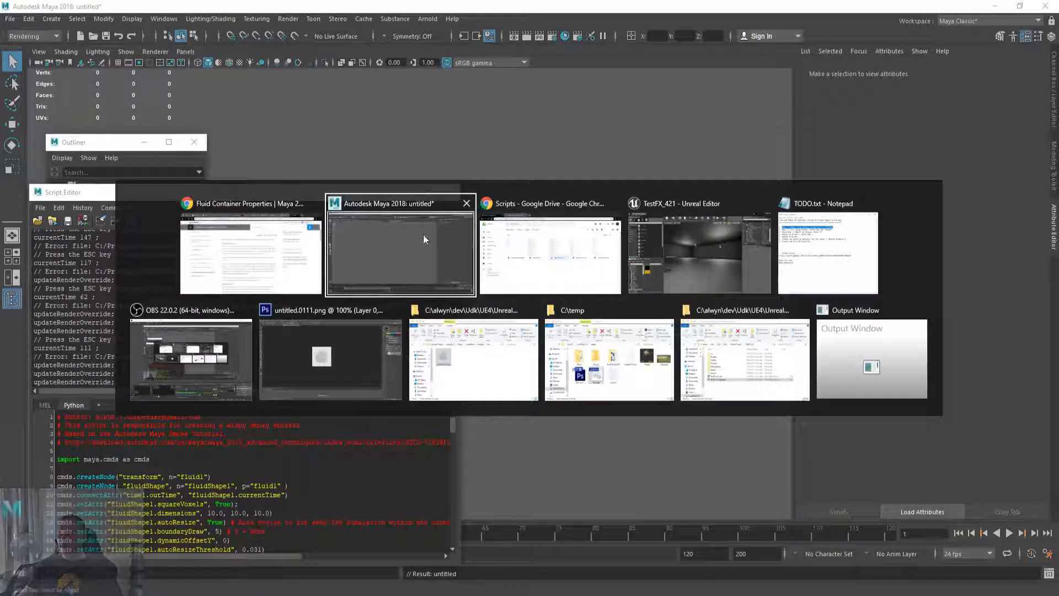
click(531, 239)
click(280, 116)
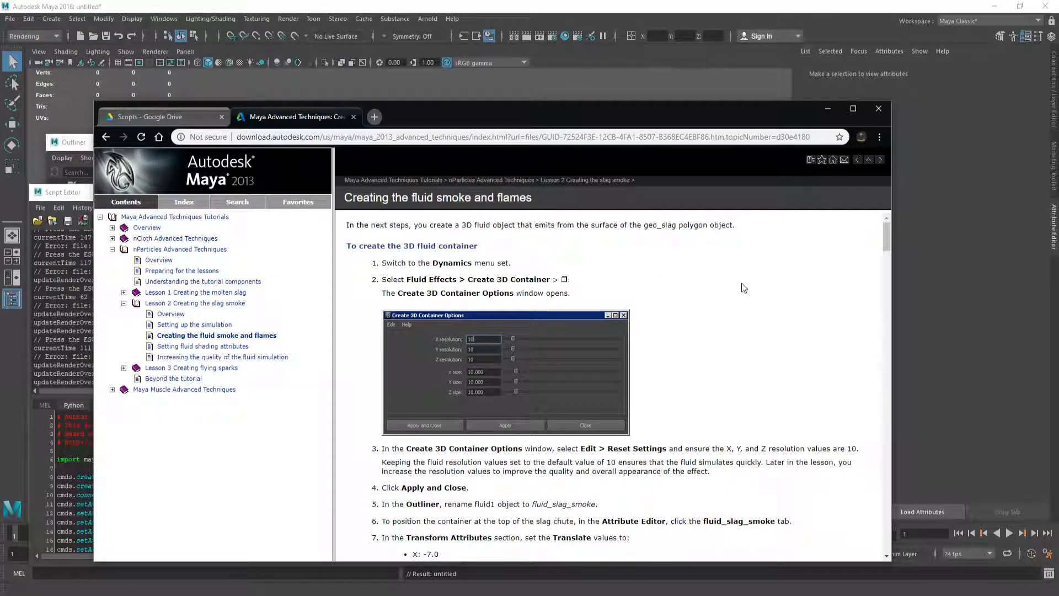
Read through the tutorial page on creating the fluid smoke and flames, from the 3D container setup to the emission adjustments.
scroll(738, 282, down, 15)
scroll(765, 316, down, 4)
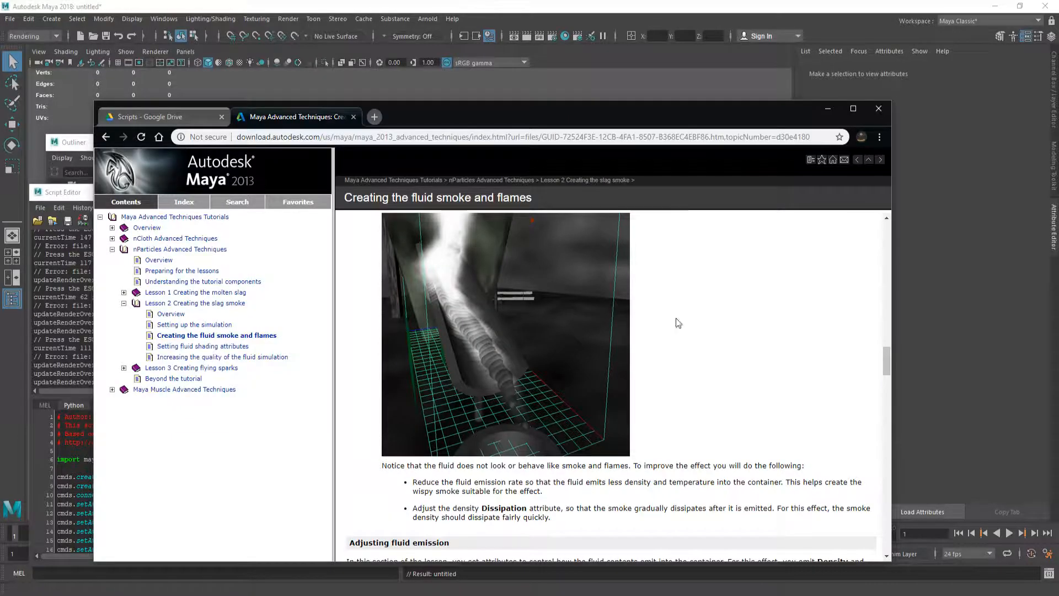
scroll(648, 320, down, 20)
scroll(726, 353, down, 20)
scroll(727, 353, up, 20)
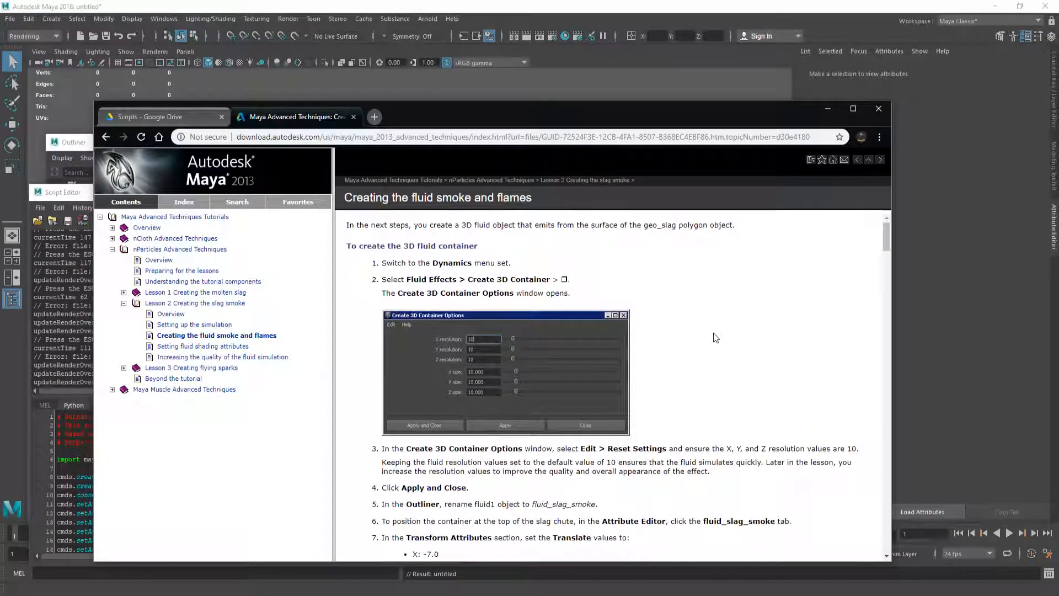
scroll(708, 342, down, 6)
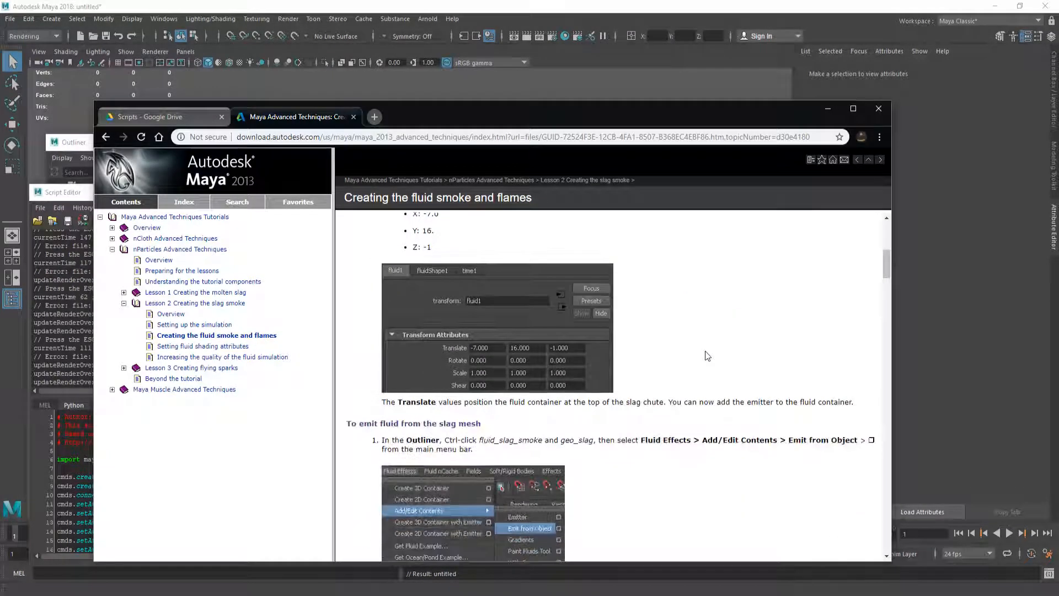
scroll(731, 351, down, 10)
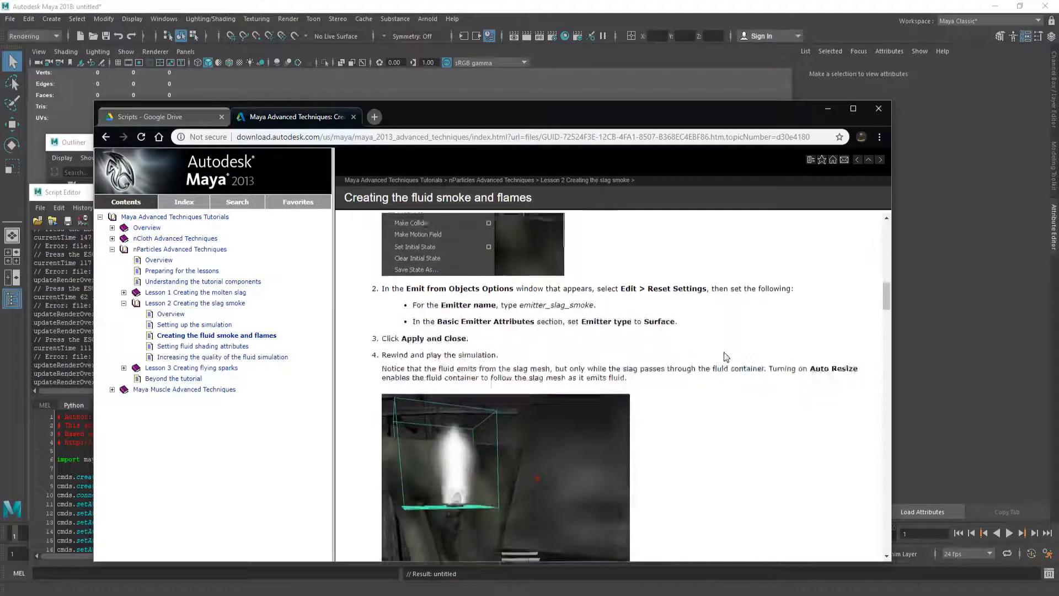
scroll(722, 355, down, 5)
scroll(722, 355, up, 4)
scroll(722, 354, down, 4)
scroll(721, 353, up, 15)
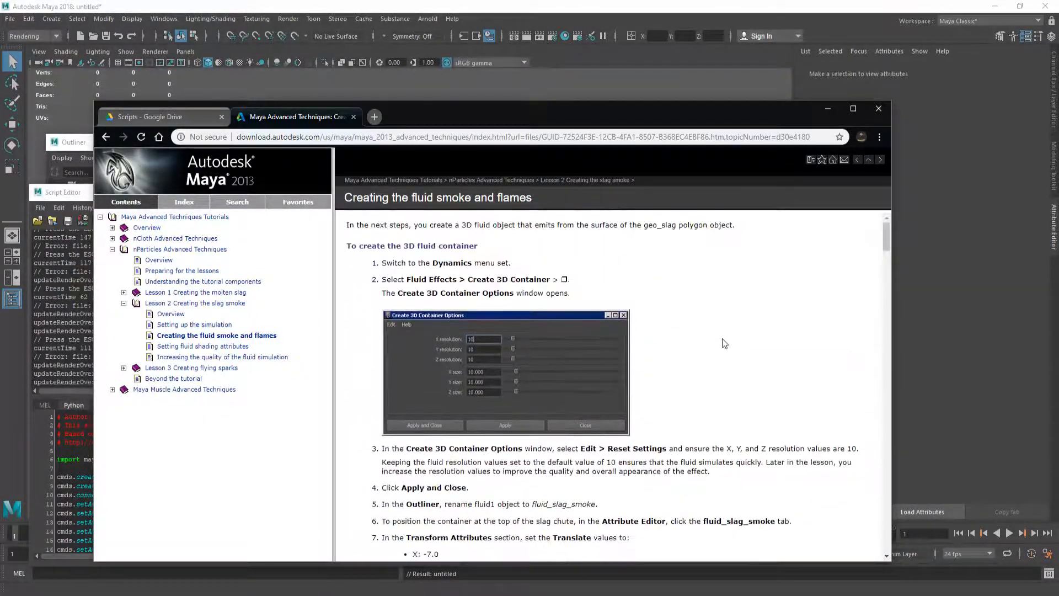
Return to Maya, maximize the Script Editor, clear its history output and enlarge the Python code pane.
click(503, 5)
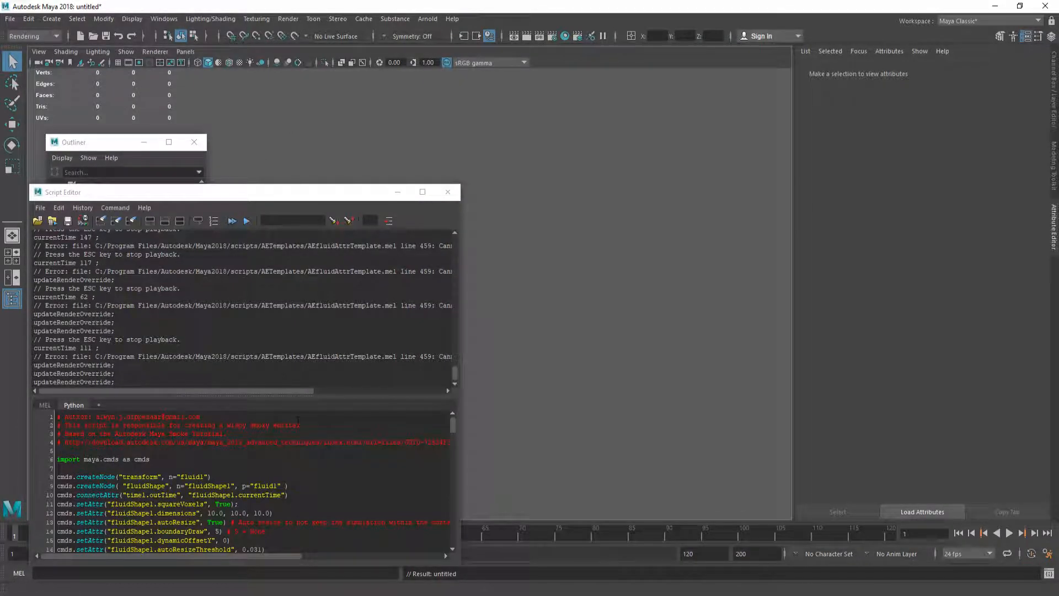
click(103, 477)
scroll(103, 476, down, 1)
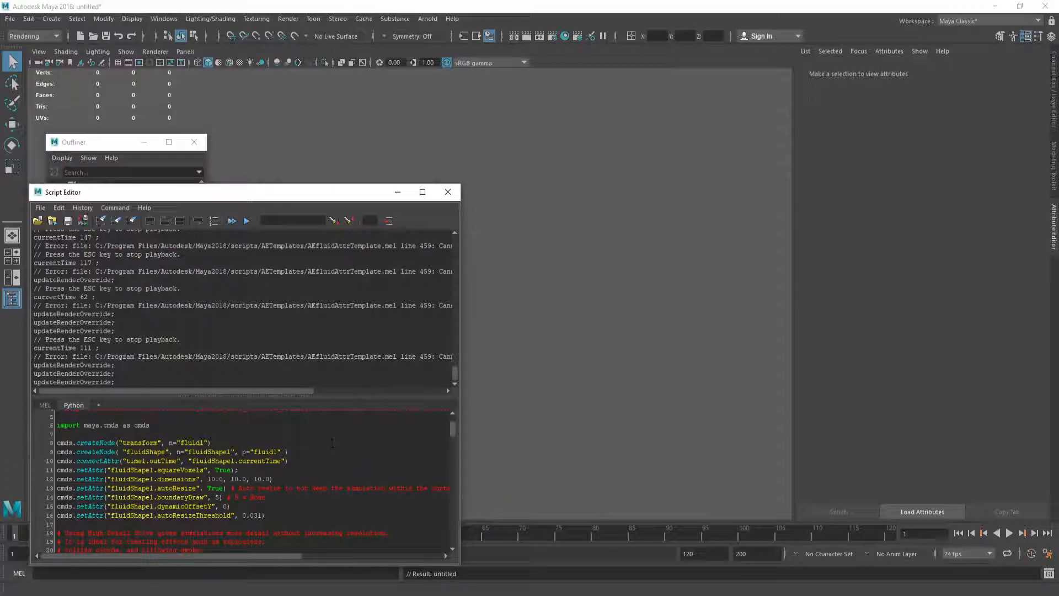
scroll(301, 469, down, 2)
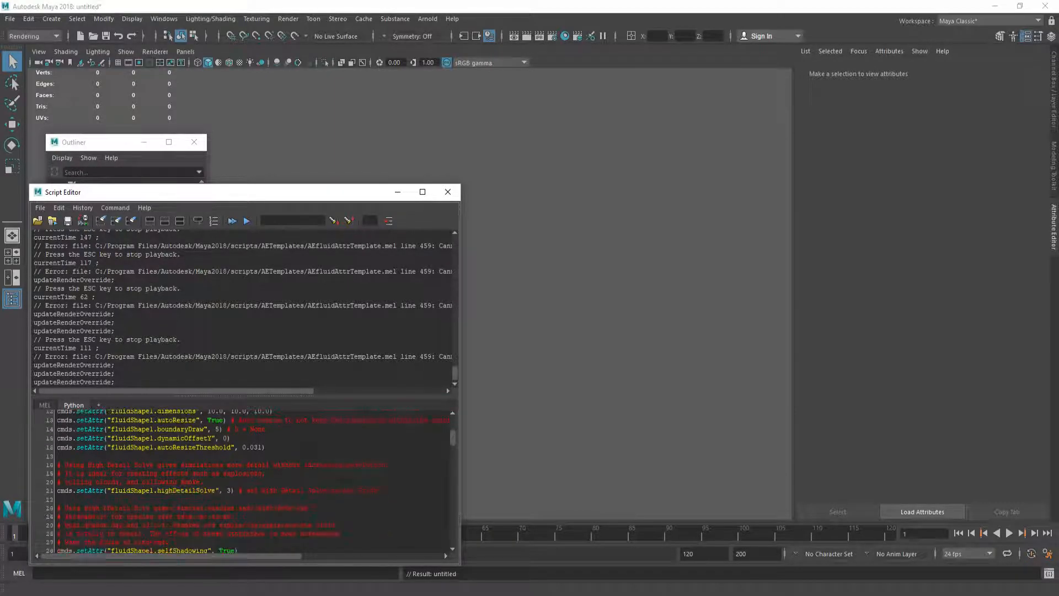
scroll(362, 463, down, 1)
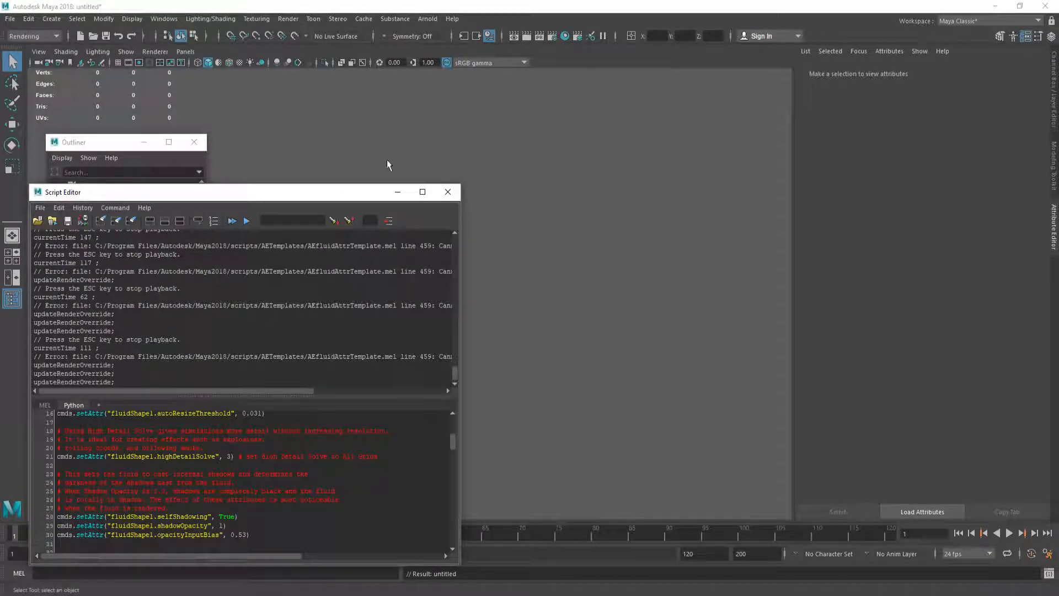
click(423, 192)
click(84, 32)
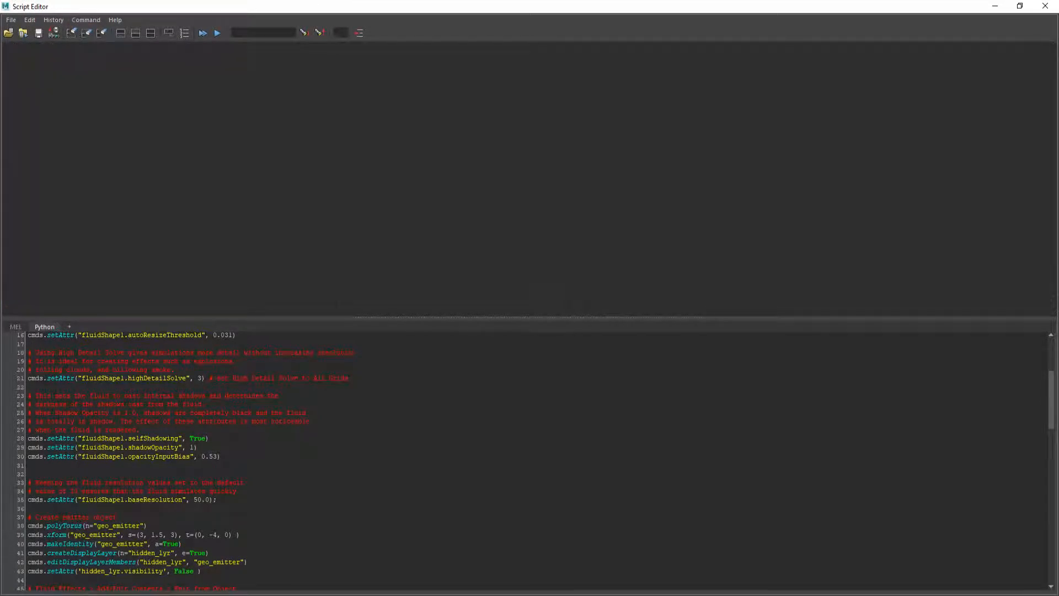
drag(389, 319, 388, 229)
Review the script's emitter, playback, incandescence and opacity settings, and restore the Script Editor to its smaller size.
scroll(366, 376, down, 13)
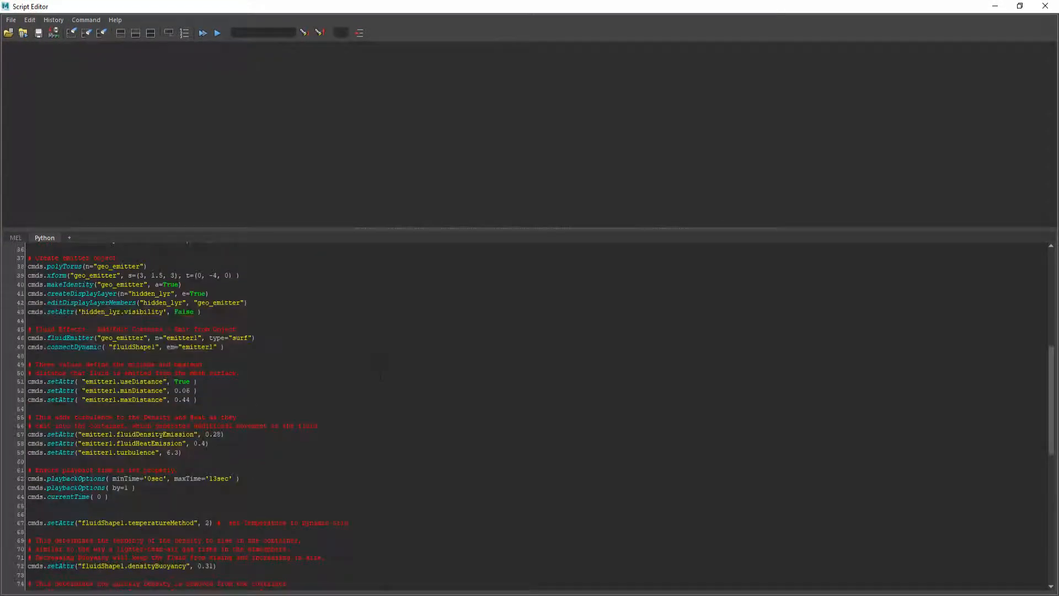
scroll(366, 377, down, 5)
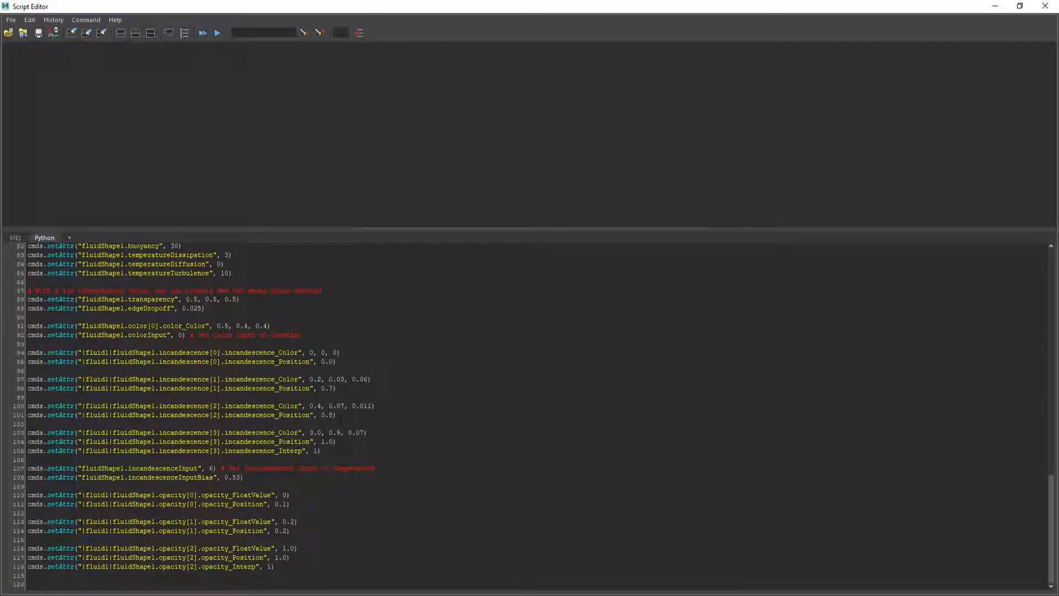
drag(116, 353, 333, 352)
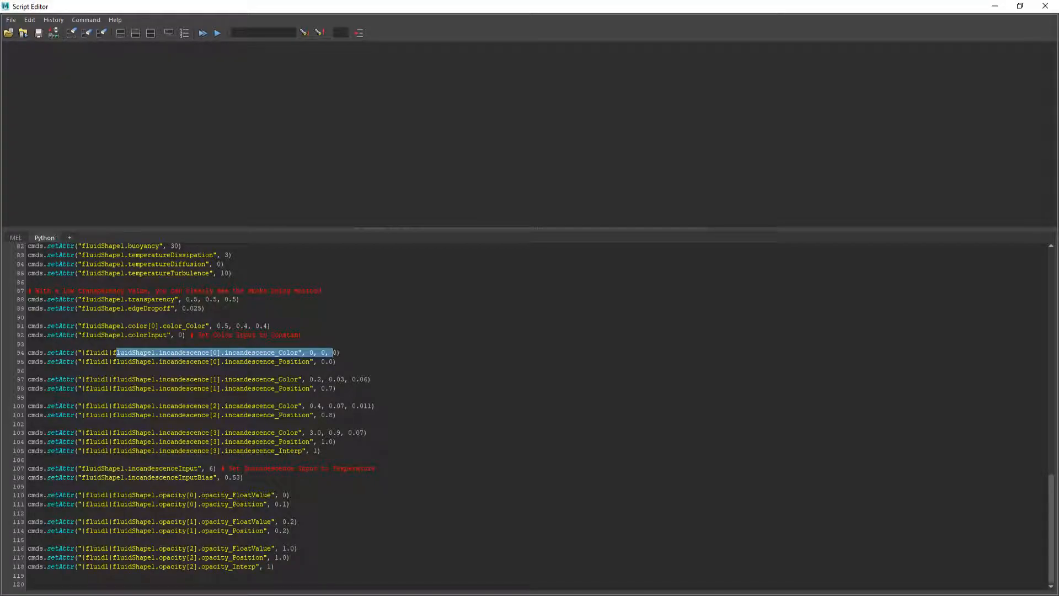
click(329, 358)
scroll(329, 358, up, 20)
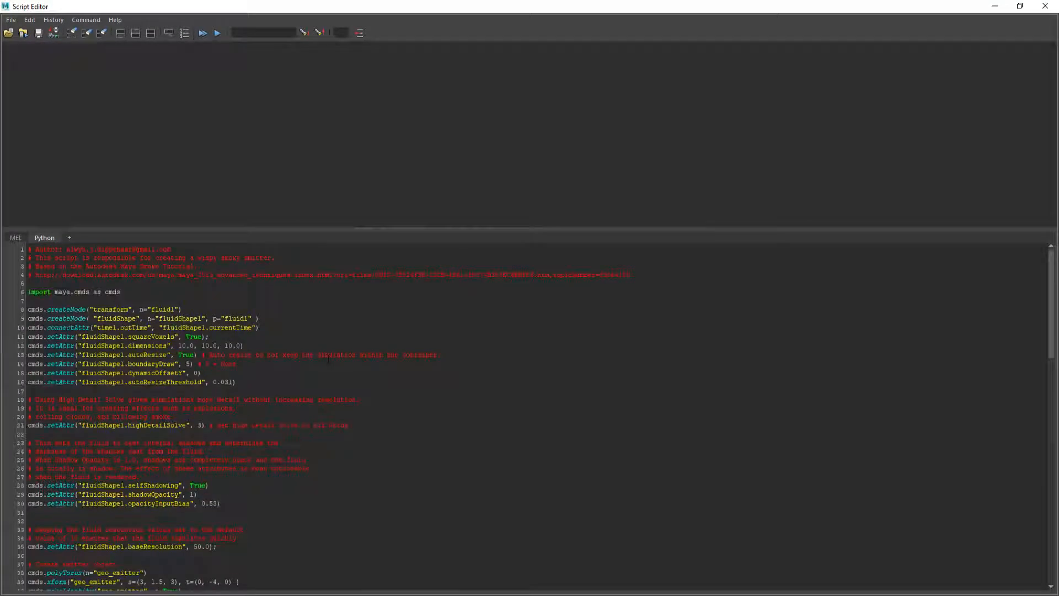
click(1019, 6)
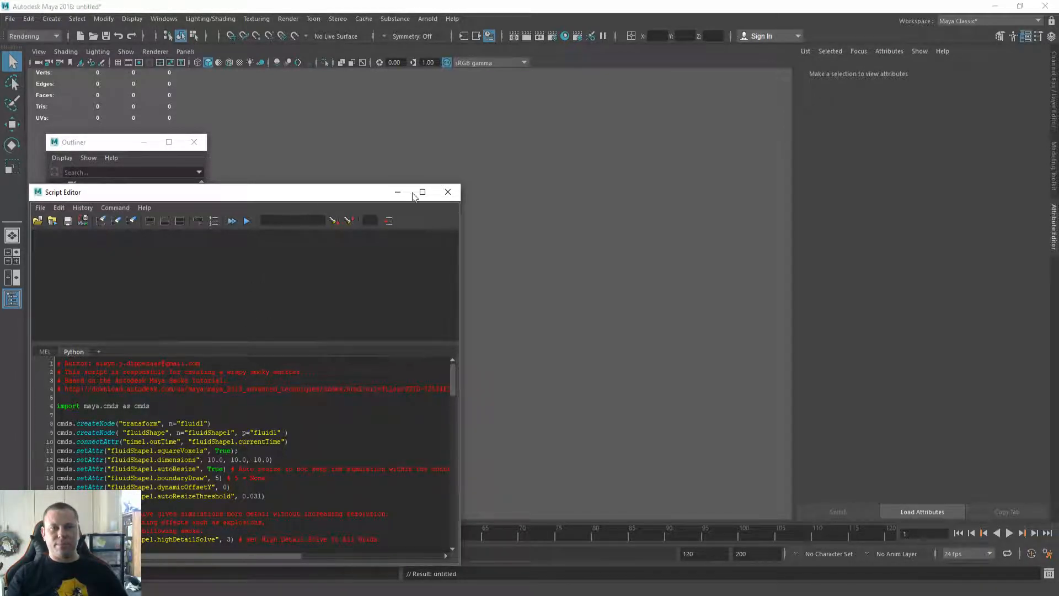
Execute the whole smoke script to build the fluid and its emitter, and close the Script Editor.
click(93, 142)
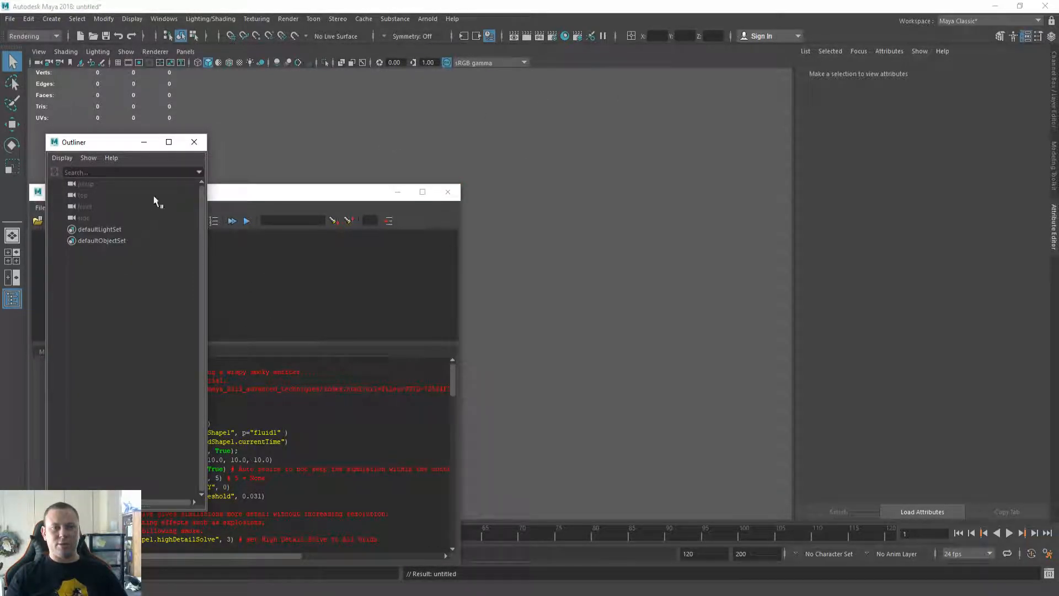
click(211, 344)
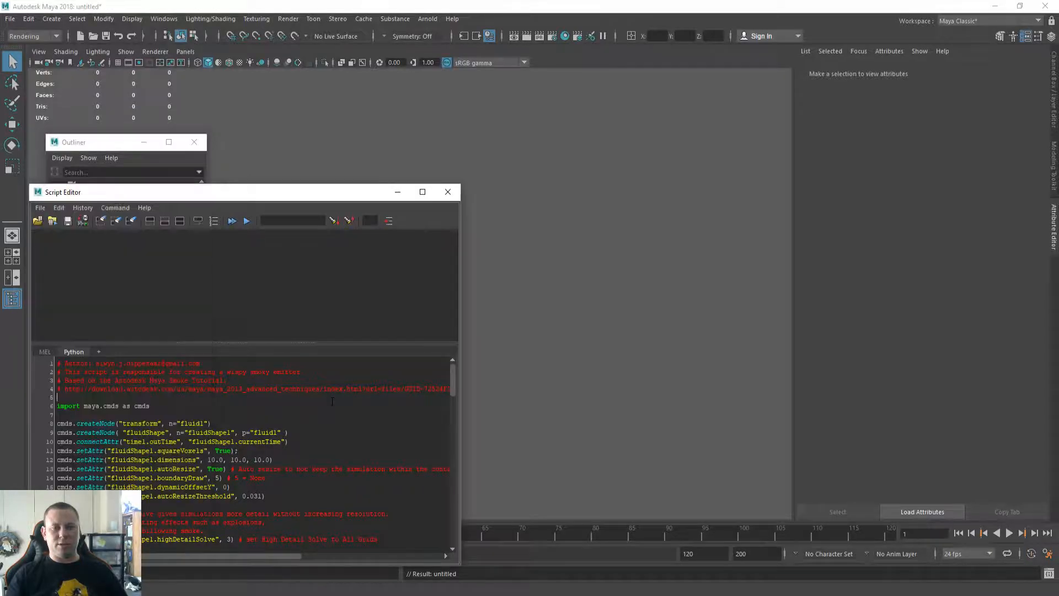
click(232, 221)
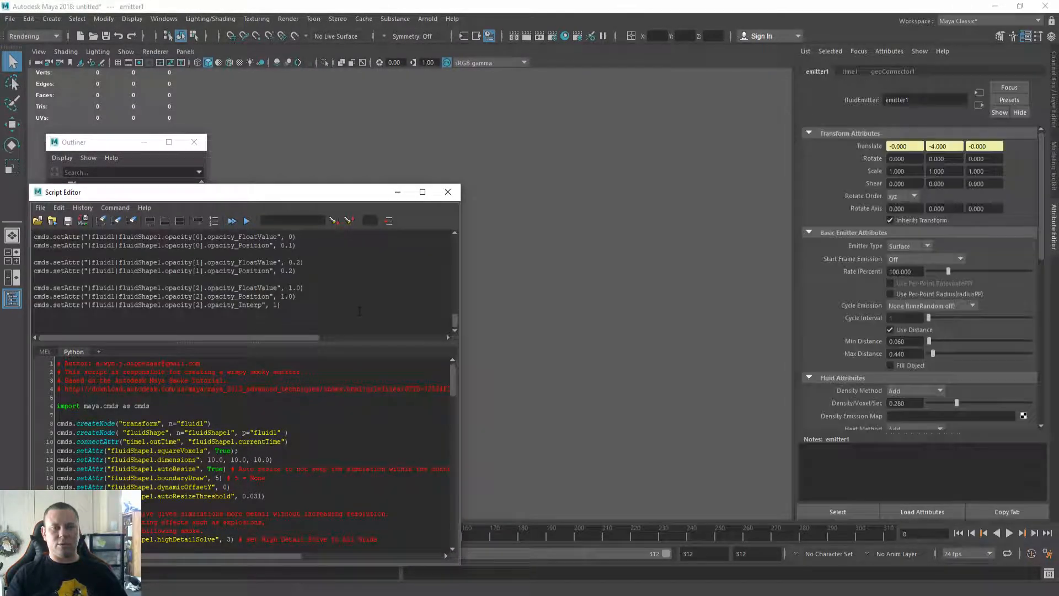
click(447, 193)
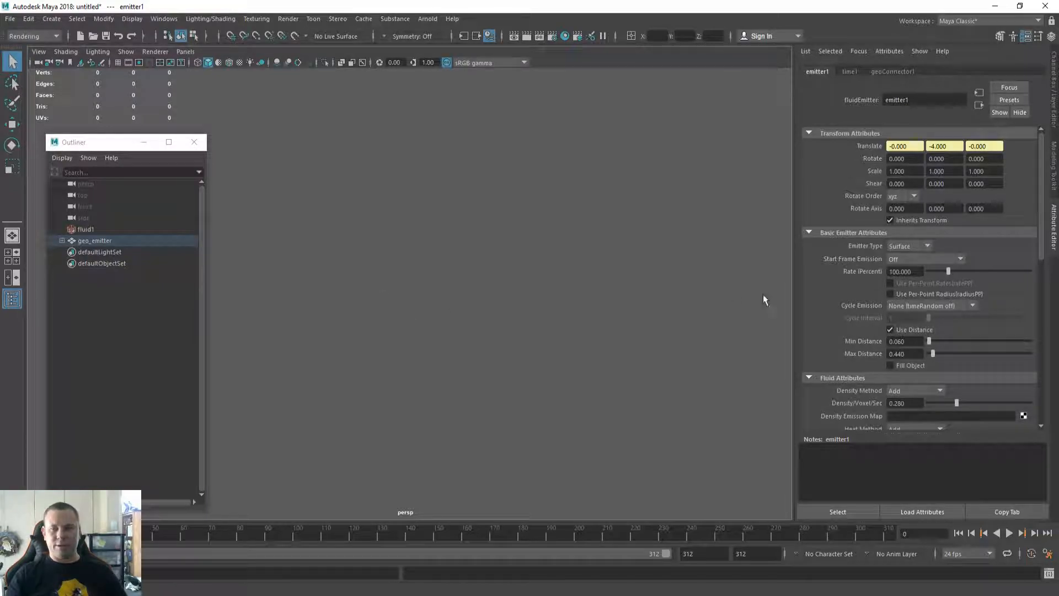
Select fluid1 and set its Boundary Draw to Bottom in the fluid shape's display attributes.
key(ctrl+a)
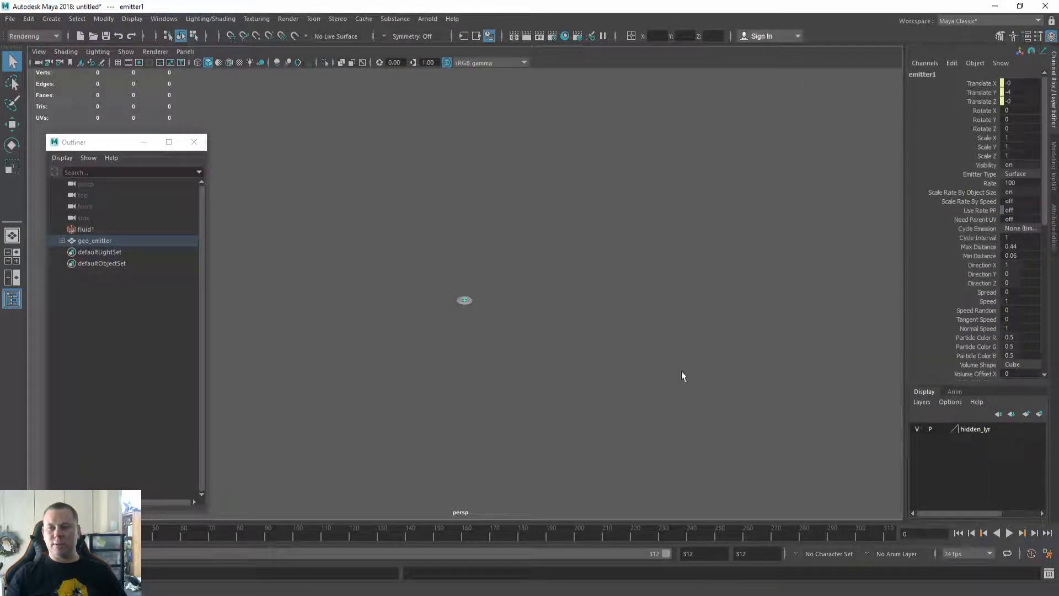
drag(444, 287, 636, 344)
scroll(484, 313, up, 6)
scroll(567, 394, up, 4)
click(95, 226)
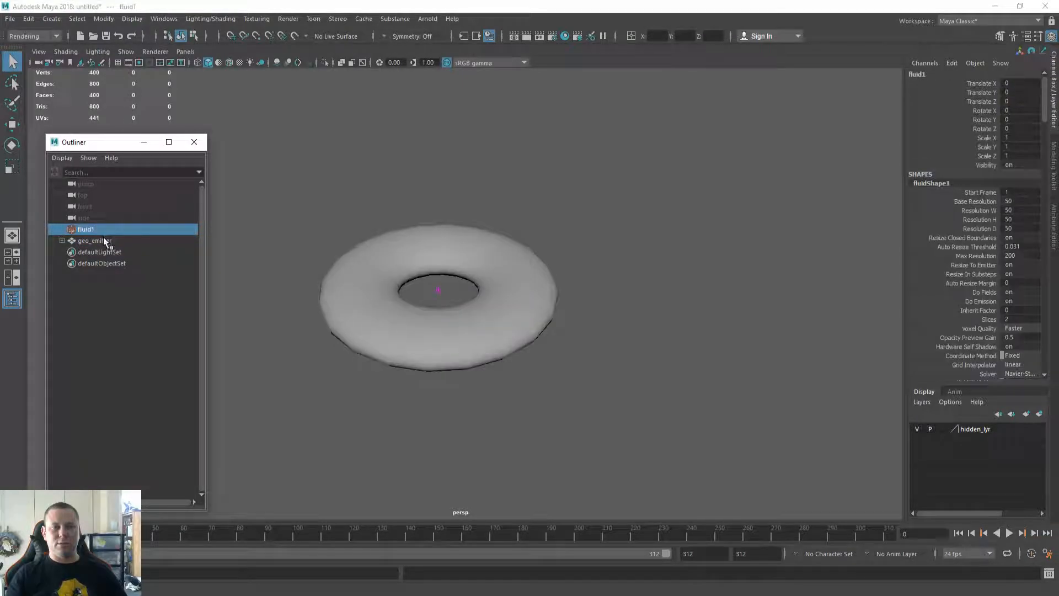
key(ctrl+a)
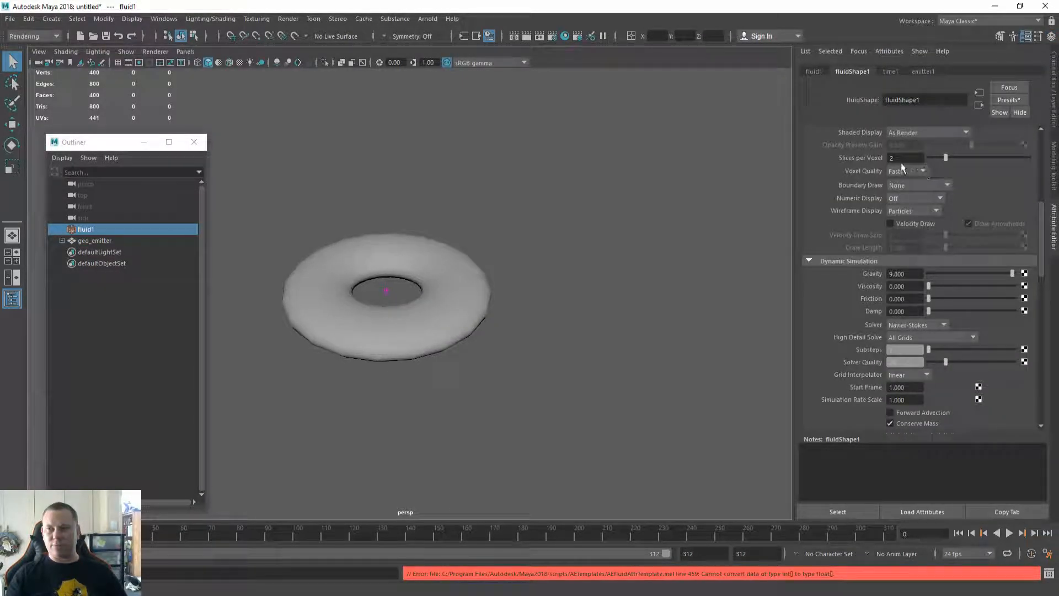
scroll(833, 196, up, 5)
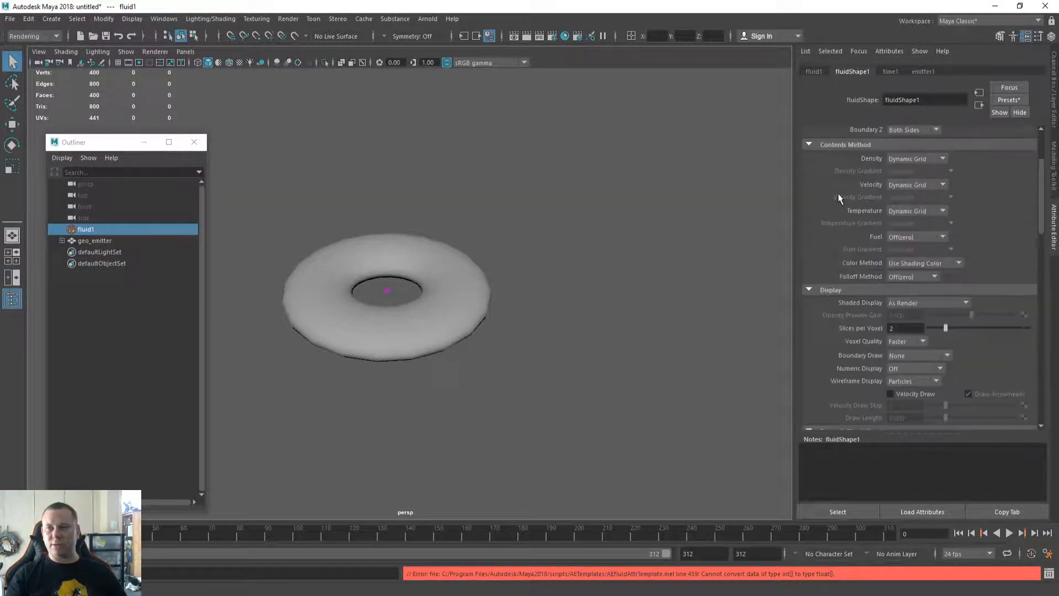
scroll(860, 307, down, 5)
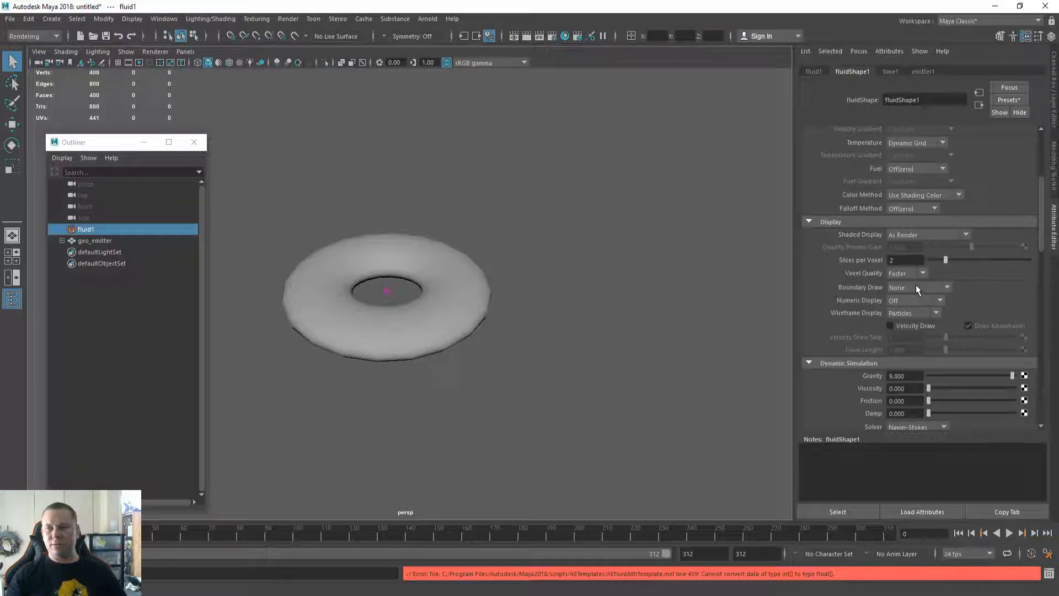
click(915, 285)
click(916, 300)
scroll(479, 271, down, 3)
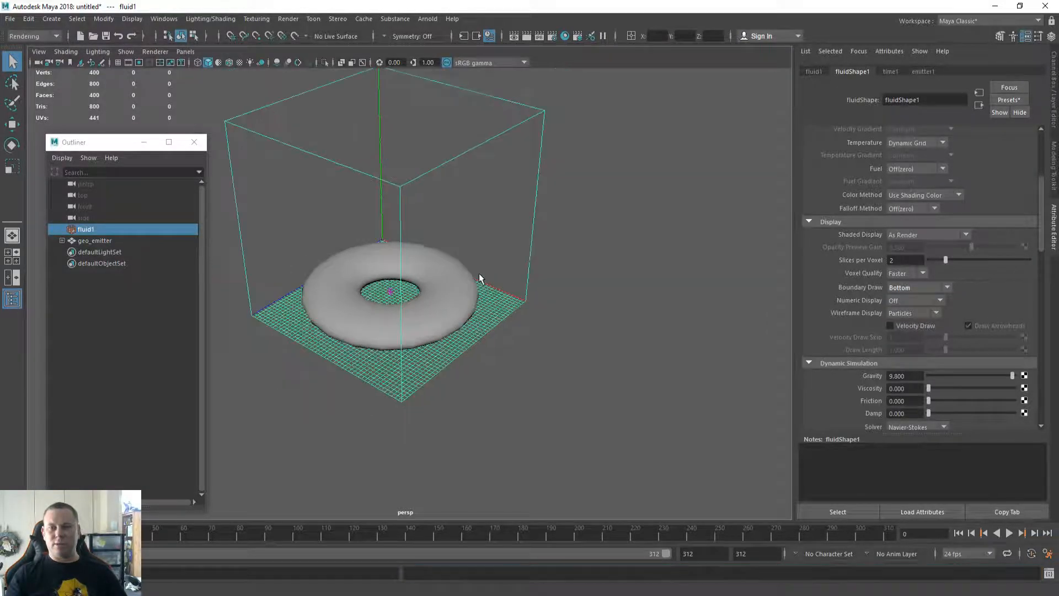
Set the fluid shape's Base Resolution to 45, and play the smoke simulation until about frame 84.
scroll(844, 215, up, 5)
double_click(894, 167)
text(45)
key(Tab)
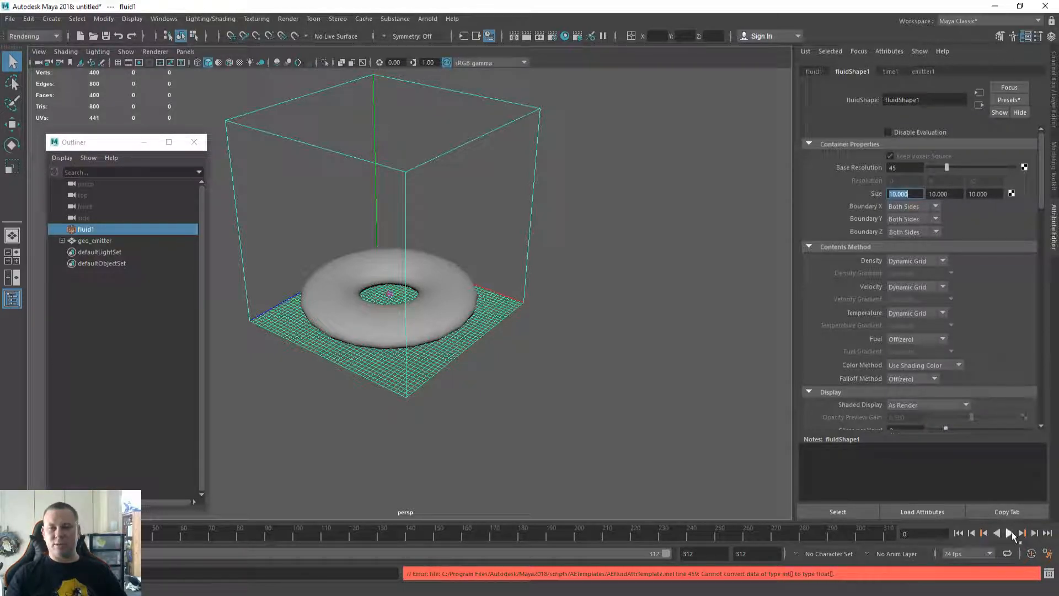
click(1010, 533)
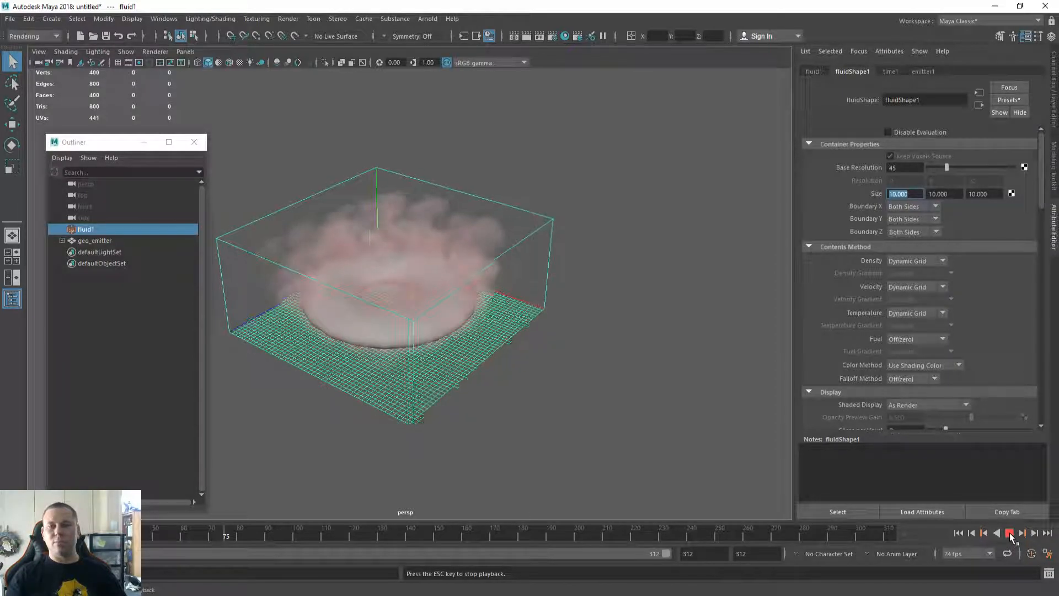
key(Escape)
mouse_move(550, 451)
alt+mouse_down()
mouse_move(551, 386)
mouse_move(610, 458)
mouse_move(590, 404)
mouse_move(555, 442)
alt+mouse_up()
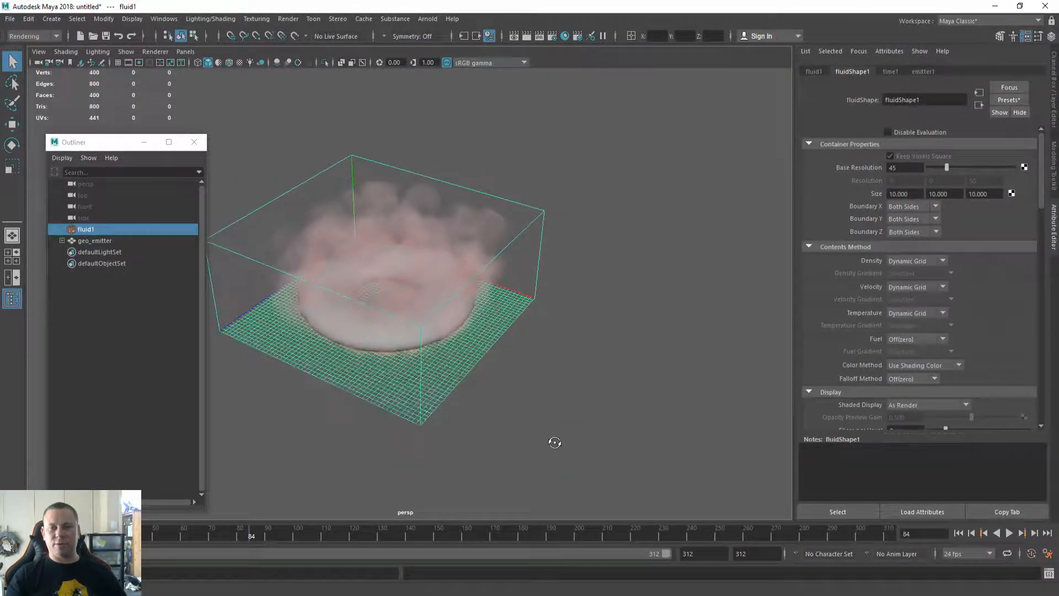
Set the fluid shape's Boundary Draw to None in its display attributes.
scroll(866, 284, down, 4)
scroll(865, 284, down, 3)
click(905, 286)
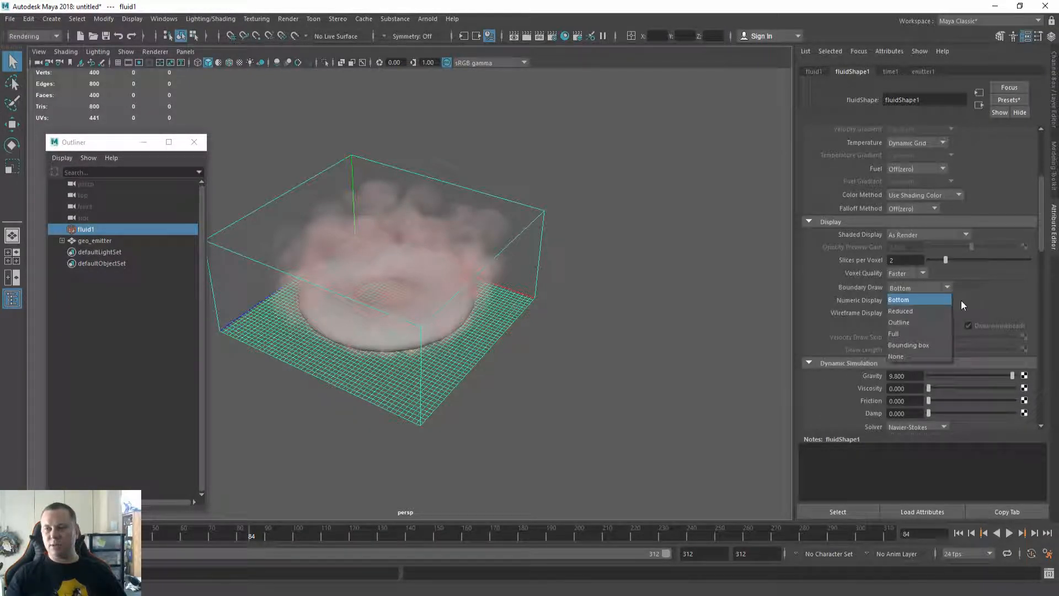
click(915, 356)
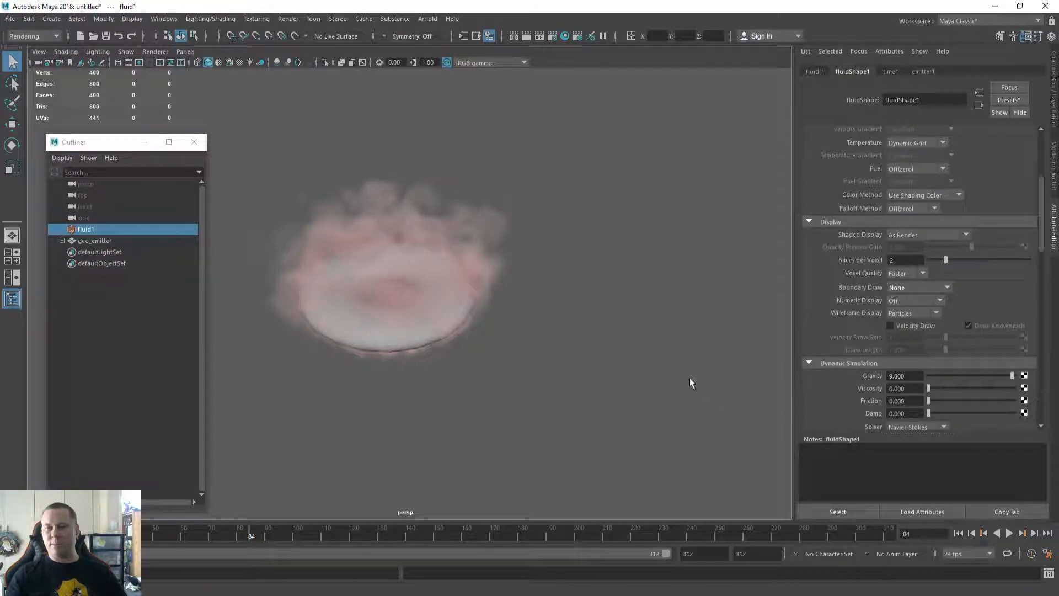
Show the Channel Box and turn off visibility of the hidden_lyr display layer to hide the emitter torus.
key(ctrl+a)
click(917, 429)
alt+drag(588, 289, 655, 379)
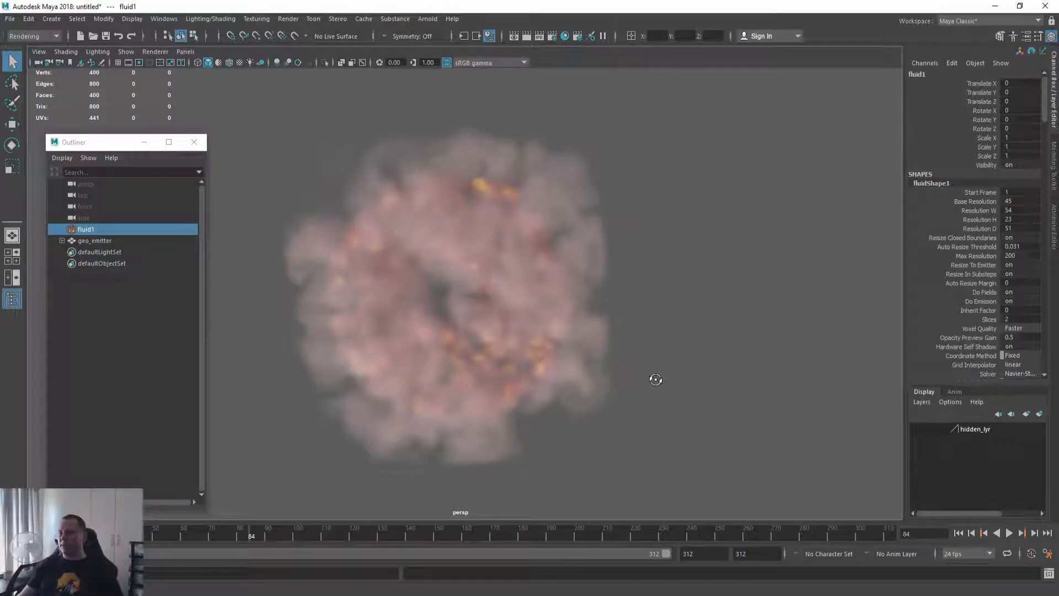
Expand geo_emitter in the Outliner, select emitter1 and examine its emitter and fluid attributes.
click(62, 241)
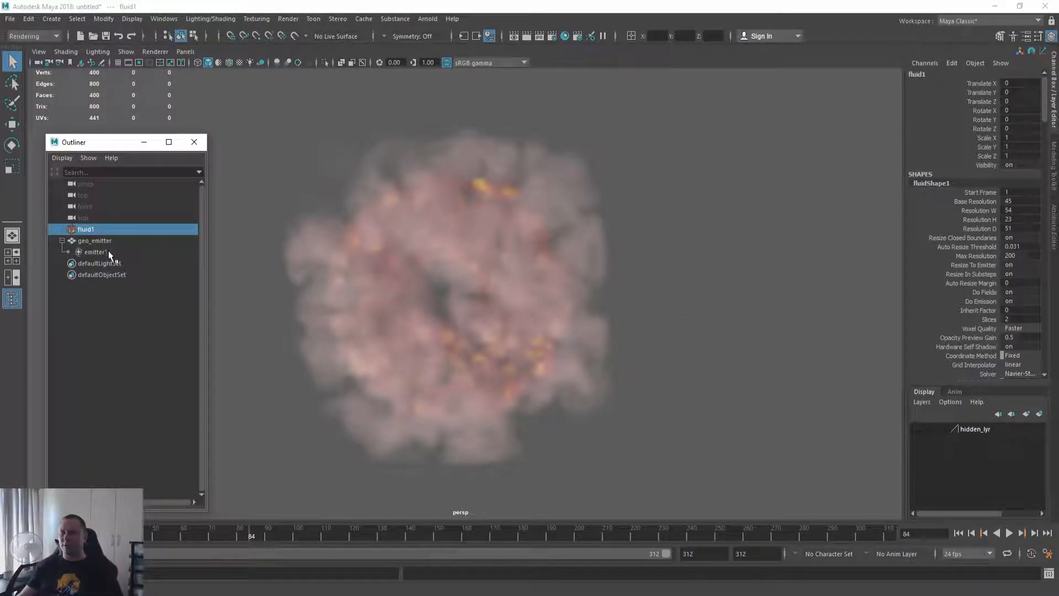
click(107, 251)
key(ctrl+a)
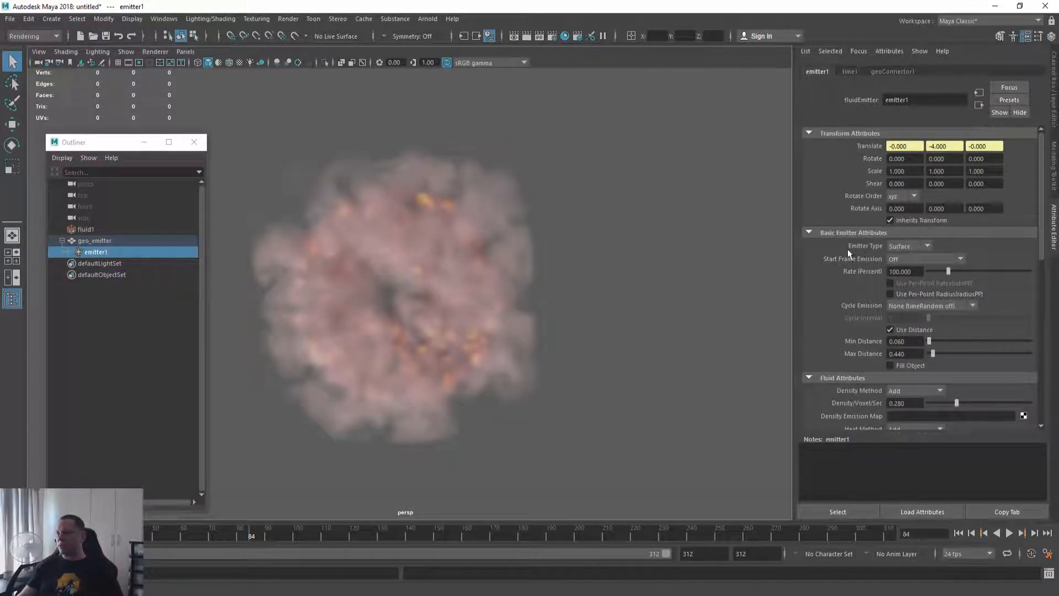
scroll(843, 256, down, 8)
scroll(831, 266, up, 10)
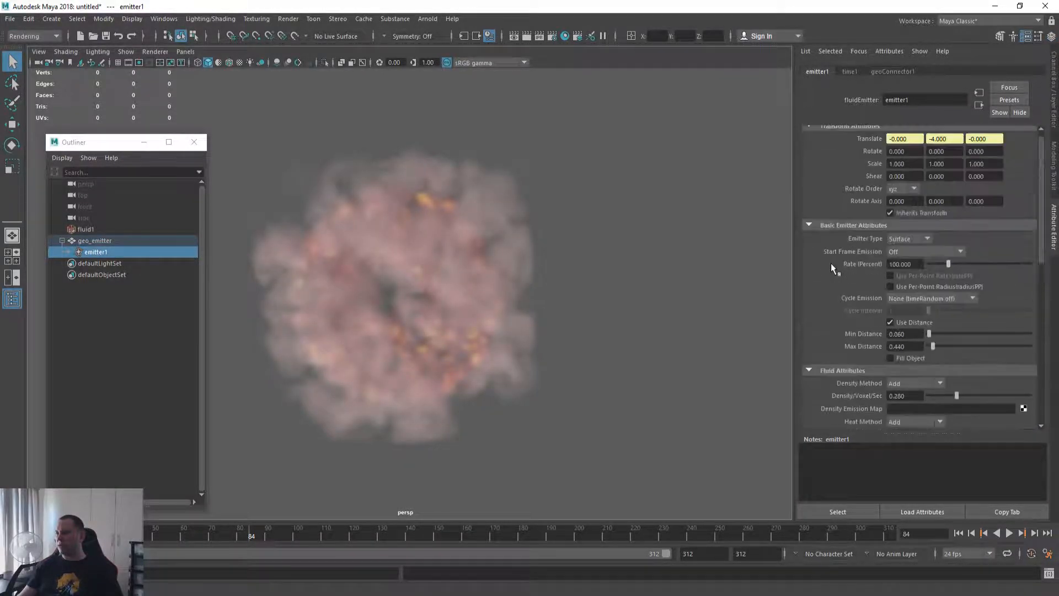
Select fluid1, delete the two middle markers of its Incandescence ramp, and set the end marker's colour to dark grey (0.122).
click(101, 230)
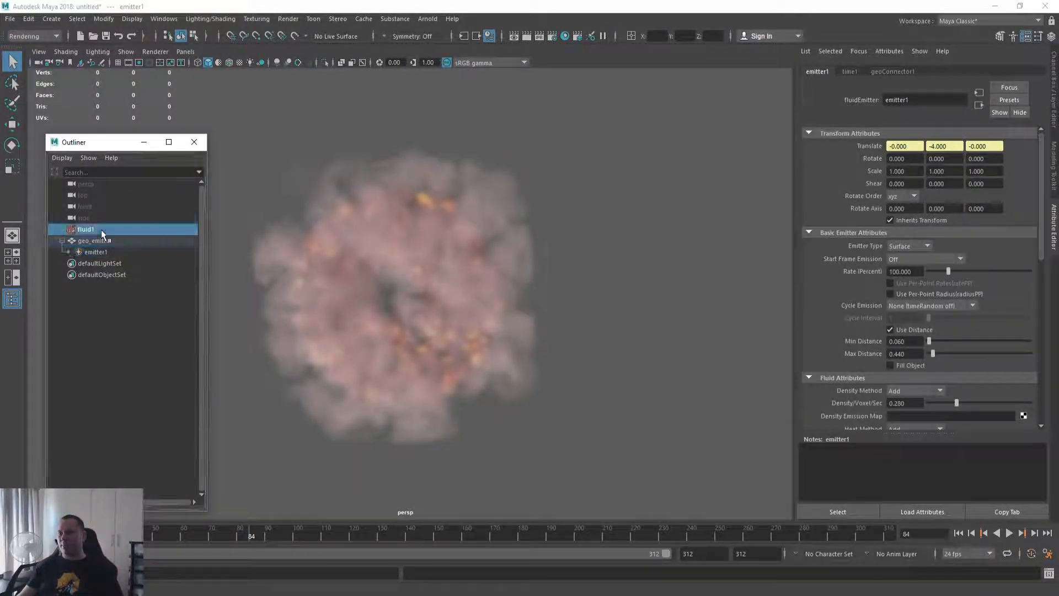
scroll(830, 247, down, 2)
scroll(831, 246, down, 6)
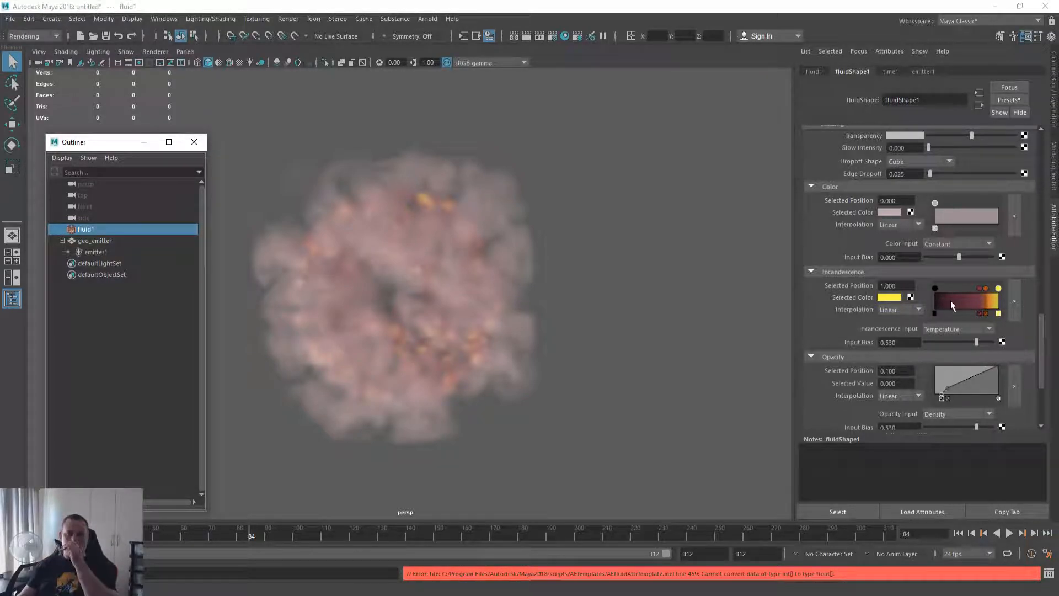
click(982, 312)
click(981, 313)
click(998, 288)
click(894, 299)
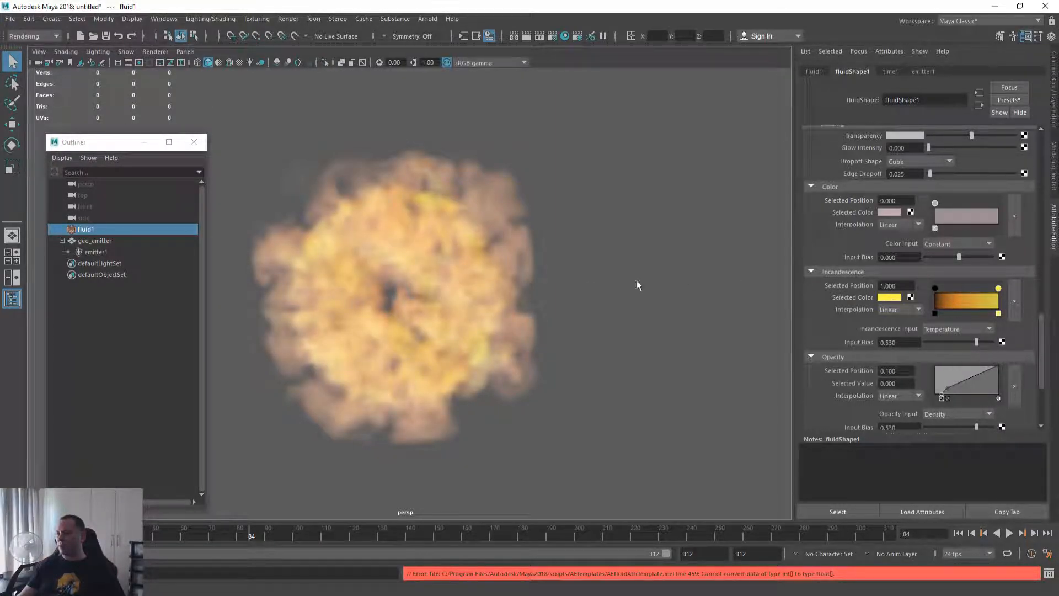
click(892, 299)
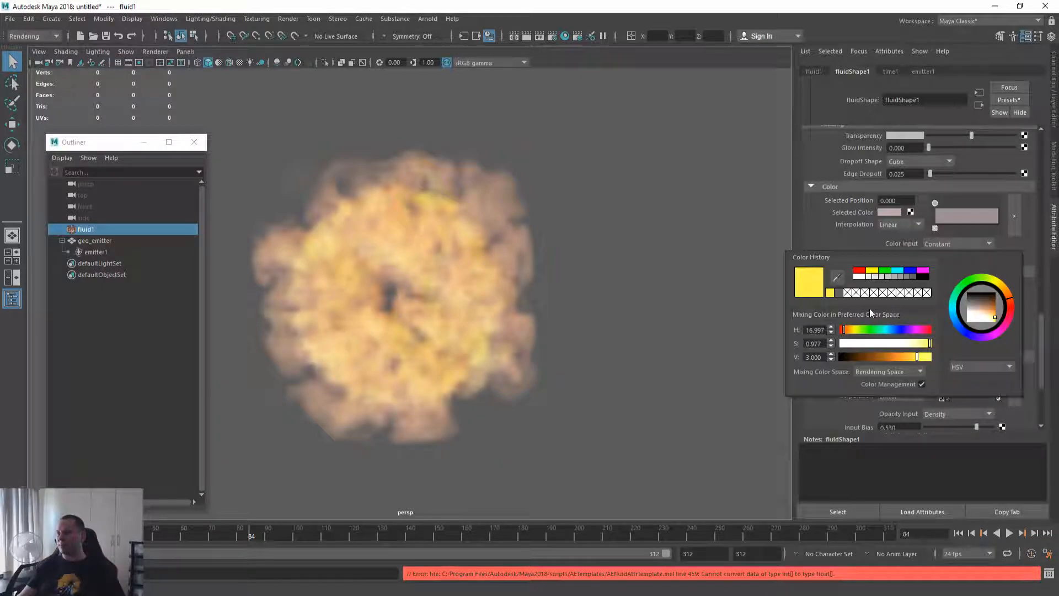
click(912, 276)
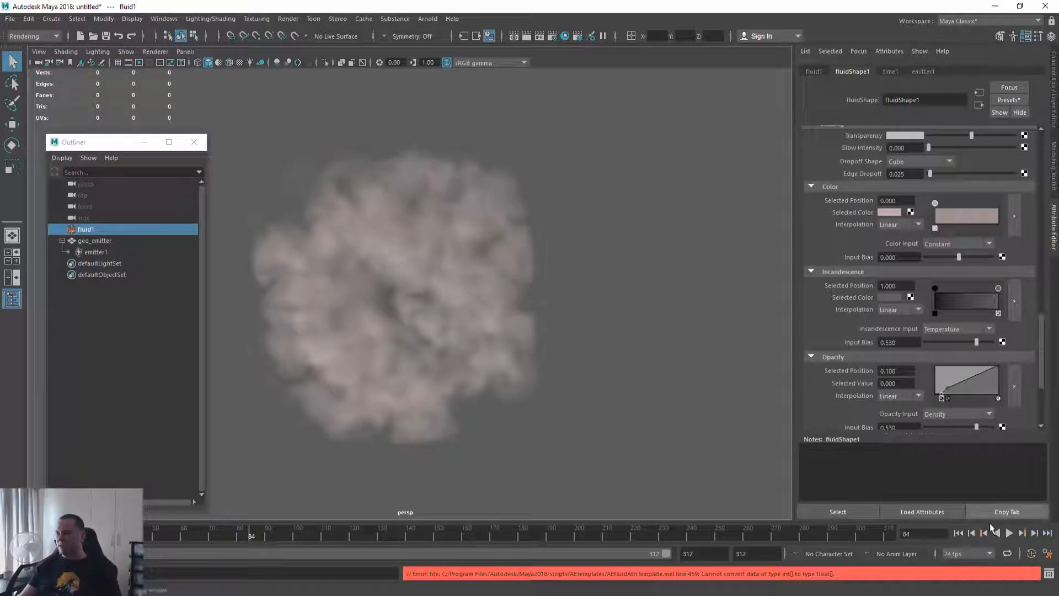
Open the Script Editor and compare the logged incandescence colour command with the incandescence lines of the Python script.
click(1048, 573)
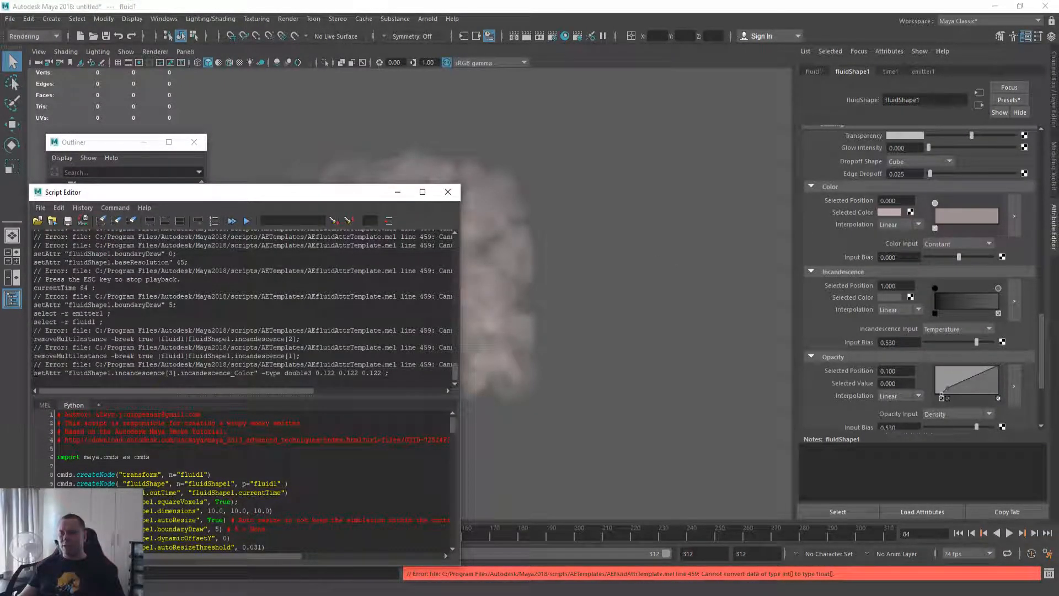
triple_click(351, 382)
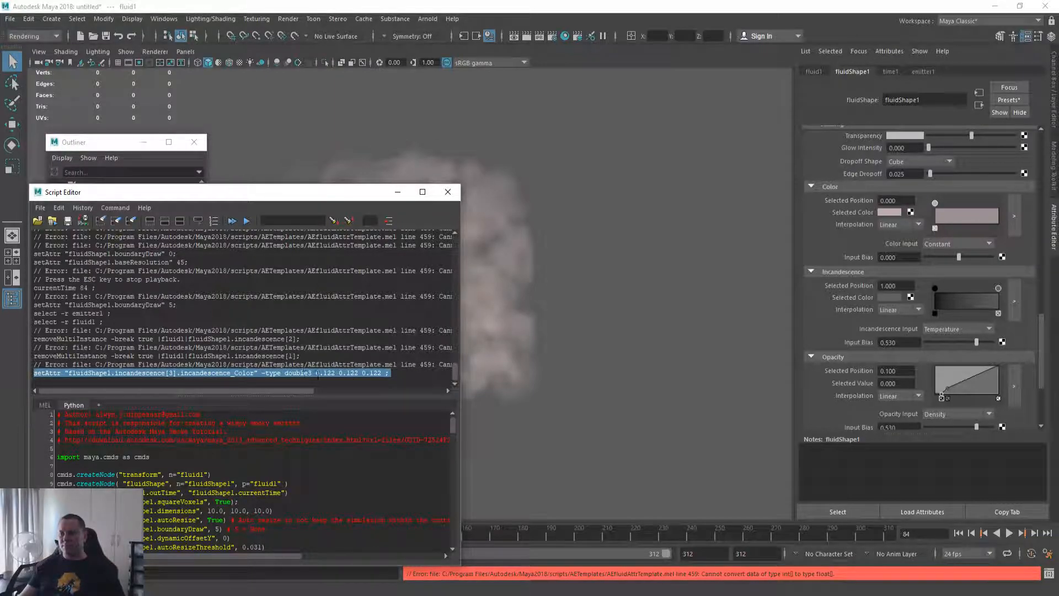
click(390, 453)
scroll(390, 454, down, 20)
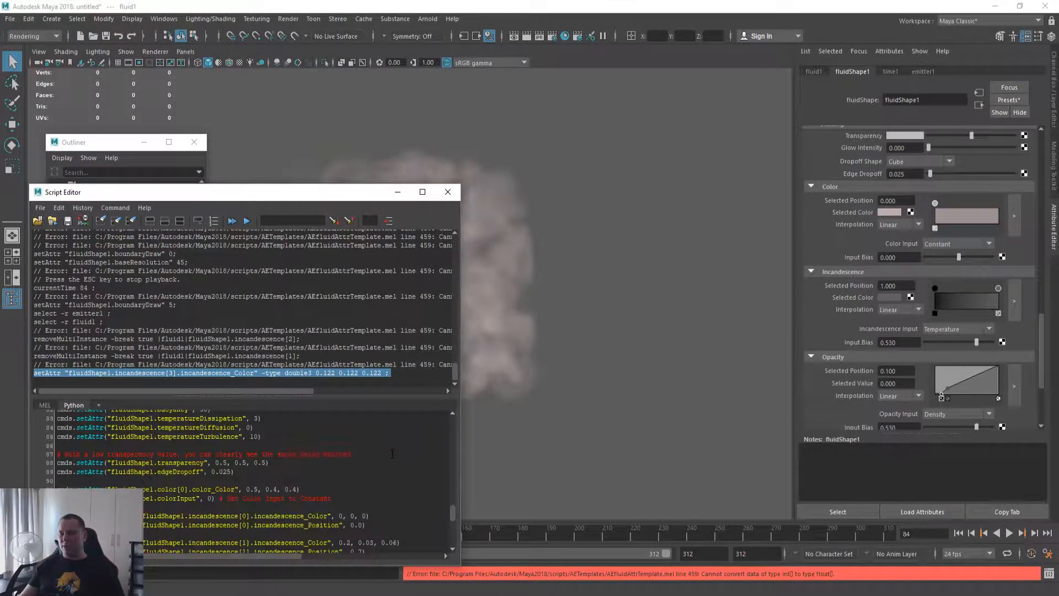
scroll(321, 469, down, 2)
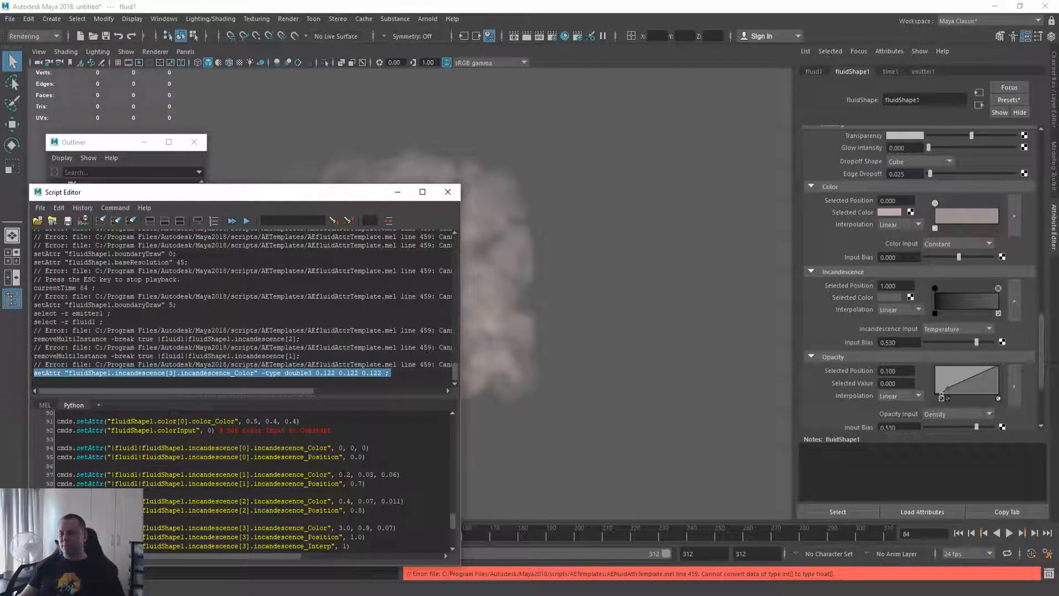
scroll(384, 490, down, 2)
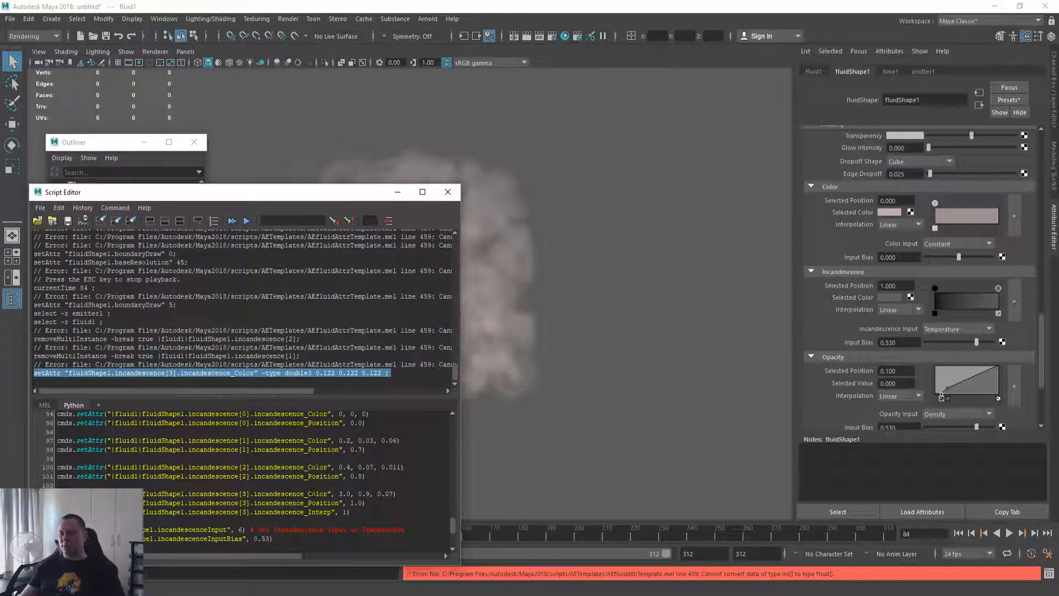
scroll(300, 476, up, 2)
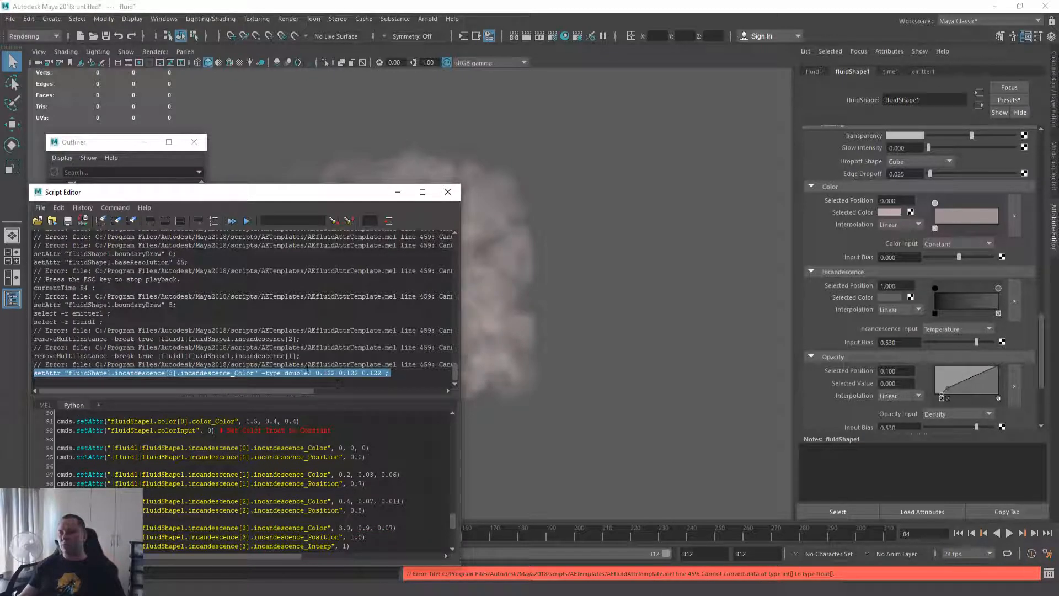
scroll(300, 476, down, 2)
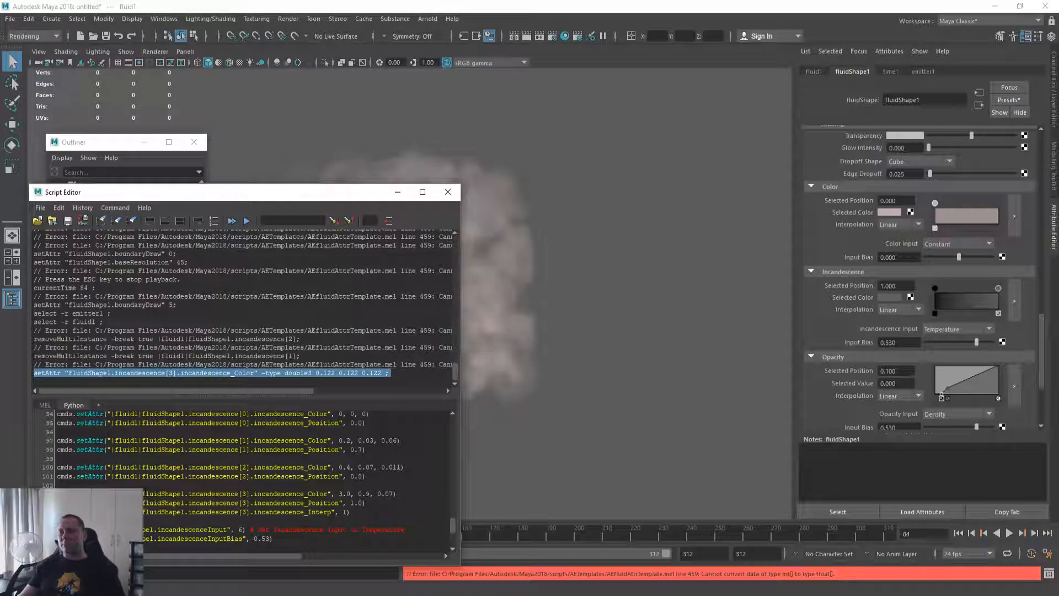
Examine the script's incandescence[3] colour, position and interpolation settings by highlighting each of them.
drag(58, 493, 321, 519)
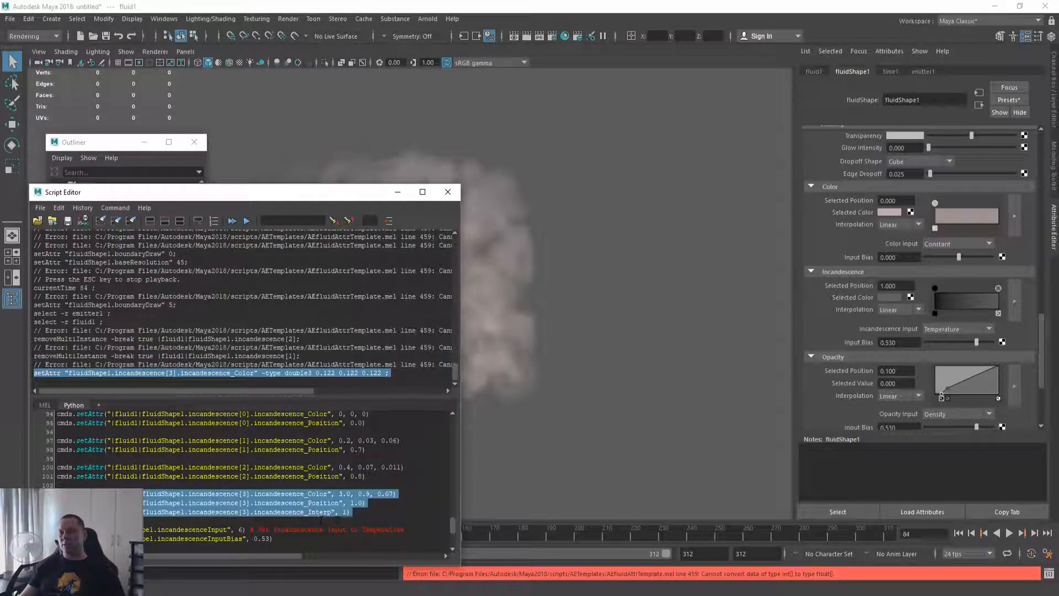
double_click(290, 494)
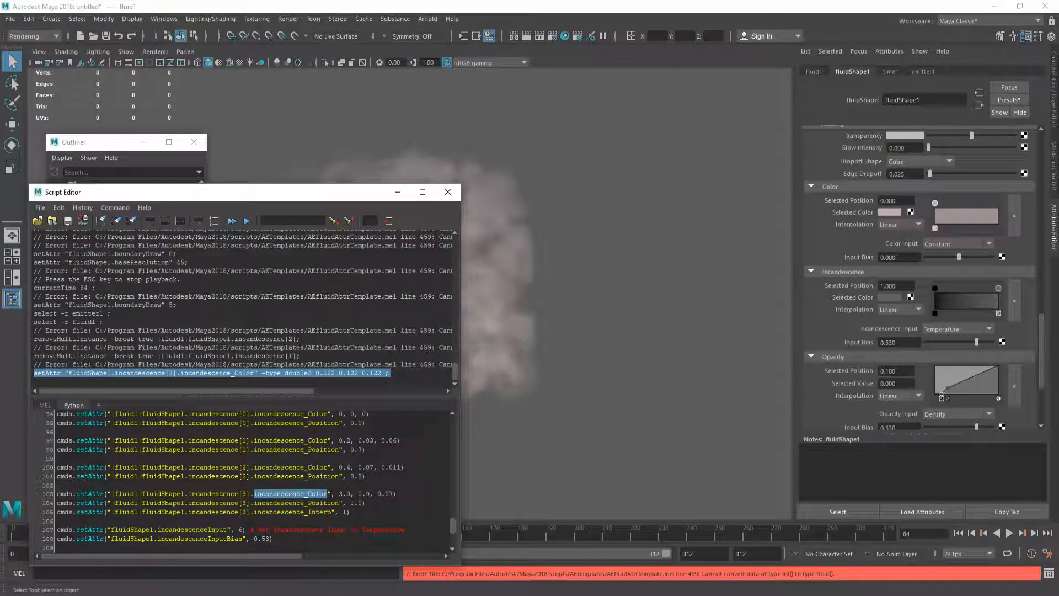
drag(334, 494, 394, 494)
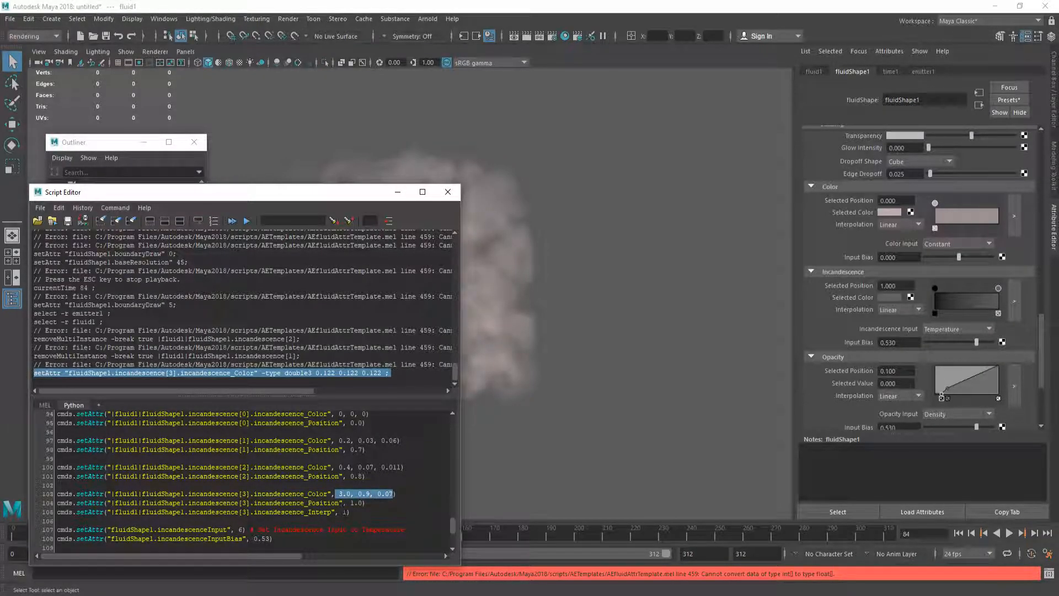
drag(199, 503, 365, 502)
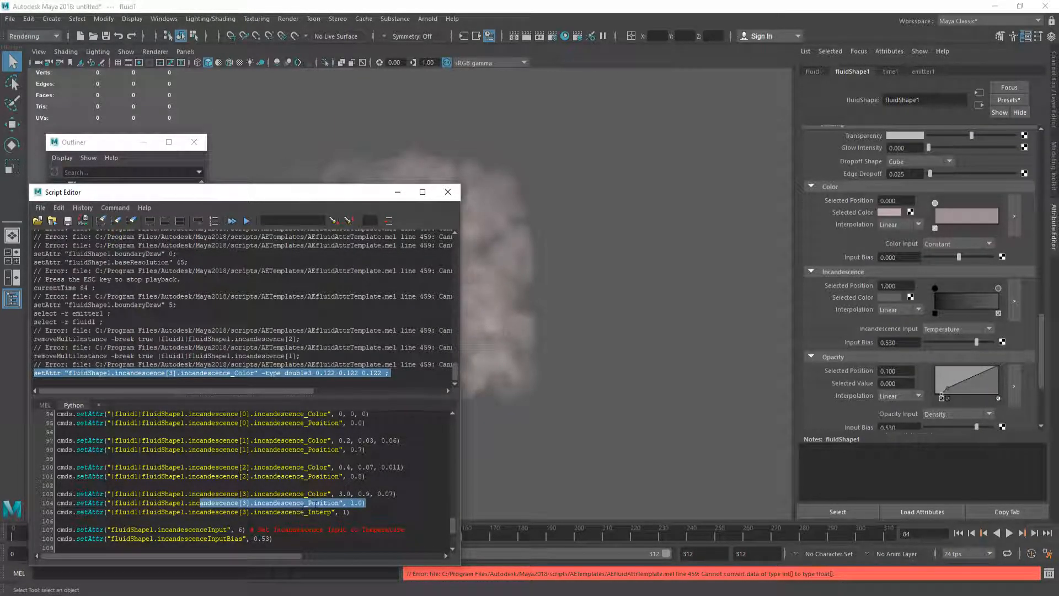
click(254, 512)
drag(255, 512, 329, 513)
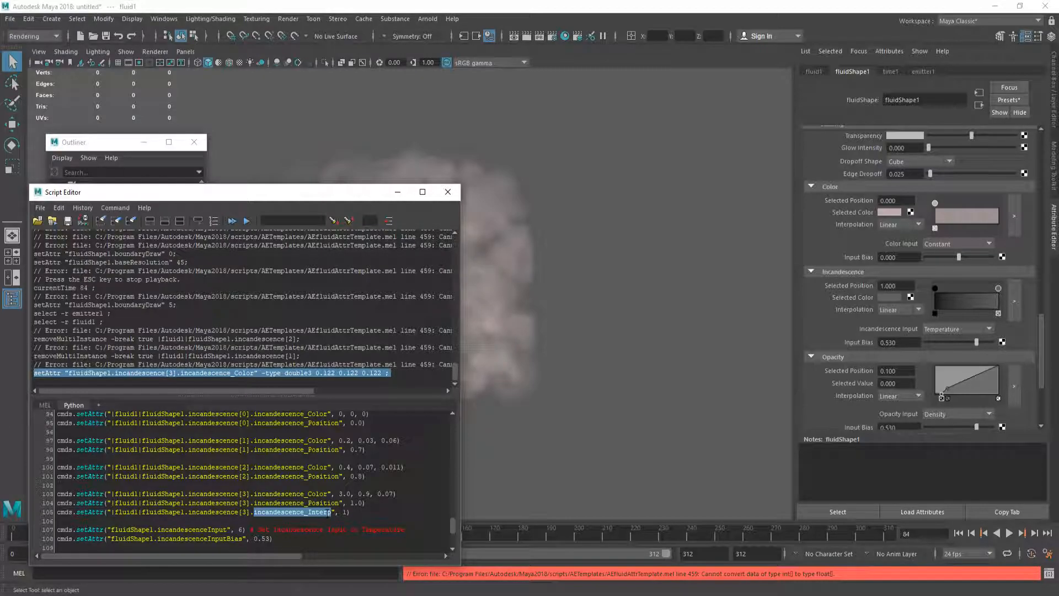
Look through the fluid's colour and opacity settings, and highlight the opacity[1] float value in the script.
scroll(938, 331, down, 3)
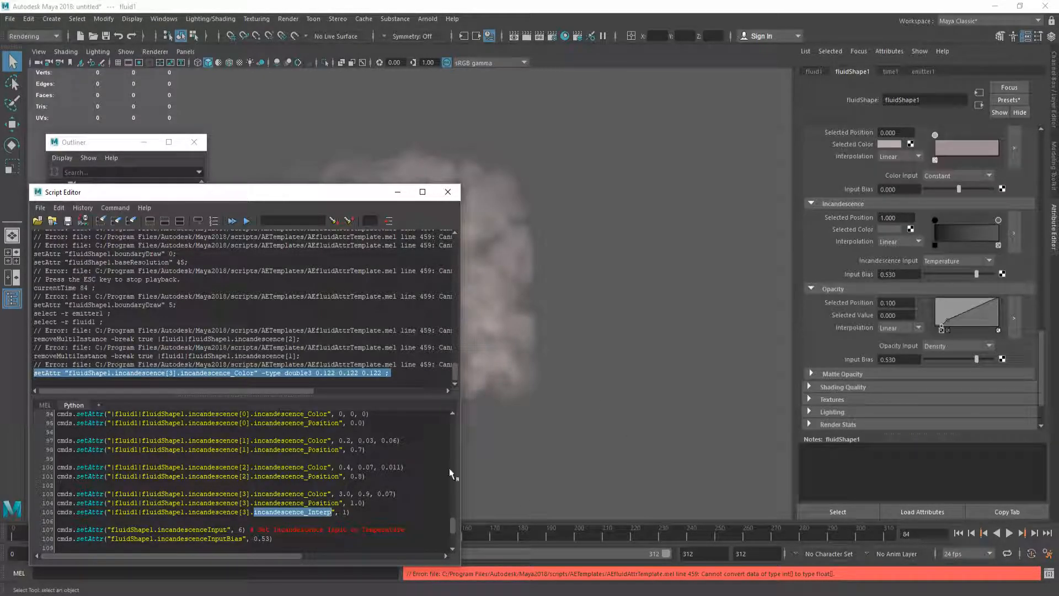
scroll(417, 490, up, 4)
scroll(417, 489, up, 1)
scroll(416, 489, down, 4)
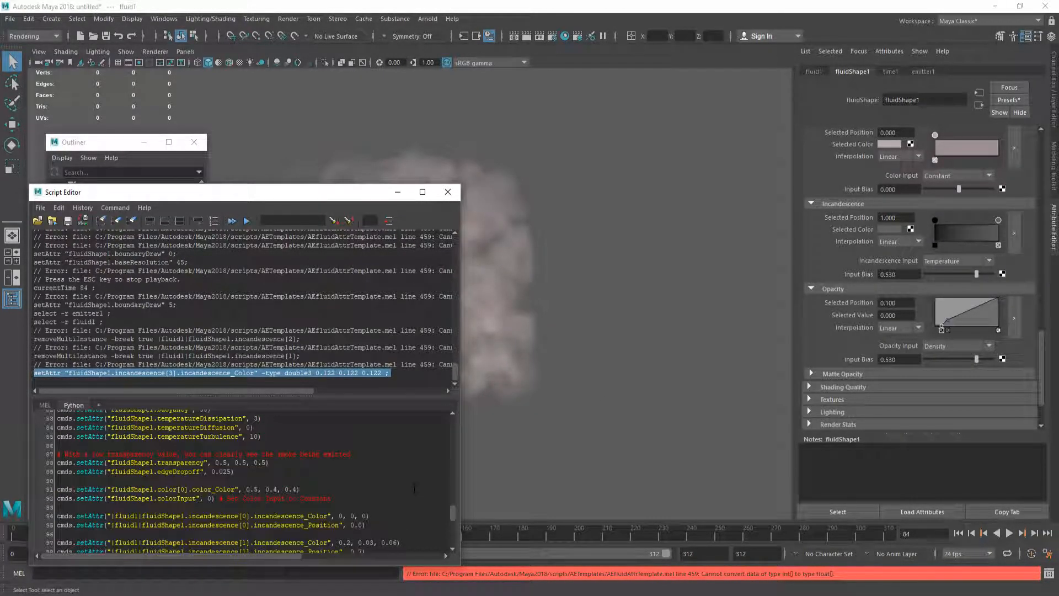
scroll(325, 486, down, 5)
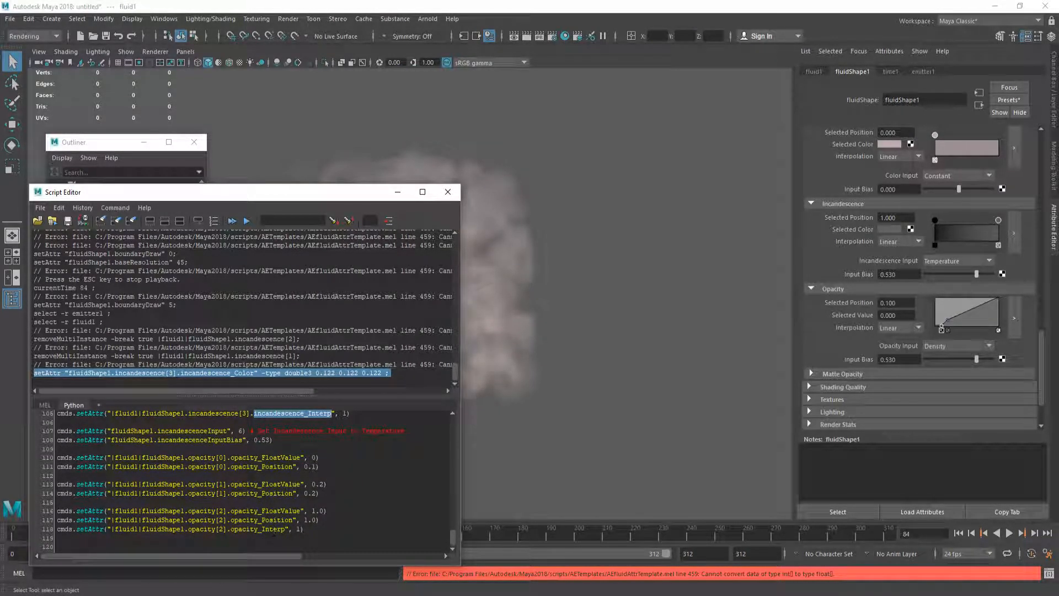
drag(230, 484, 328, 483)
Try an extra Opacity ramp point at about position 0.617 and value 0.62, inspect its logged commands, and undo it.
click(974, 307)
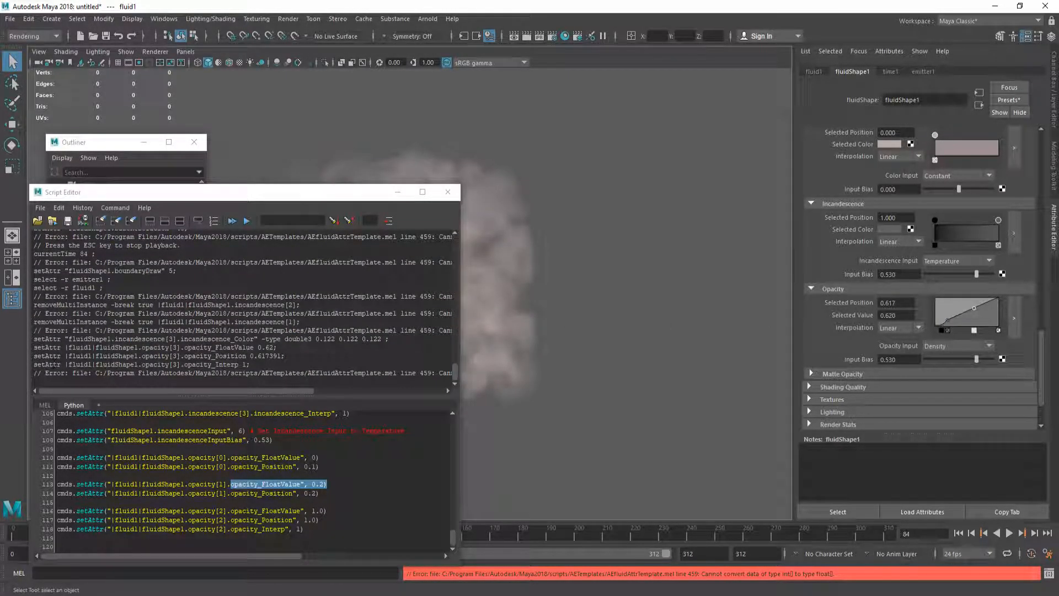
drag(33, 347, 328, 362)
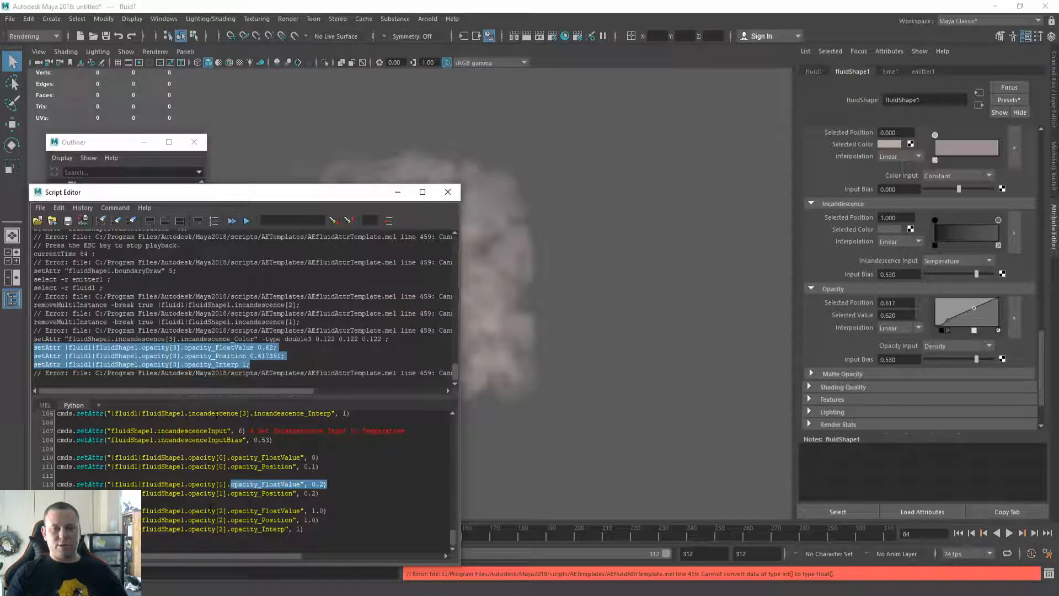
click(176, 347)
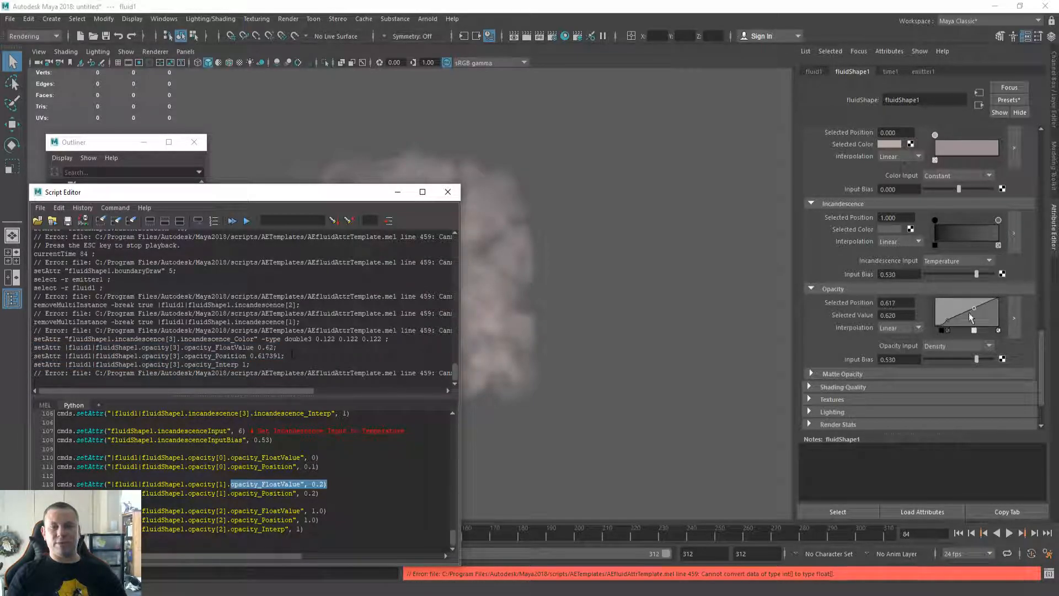
alt+drag(683, 322, 677, 319)
key(ctrl+z)
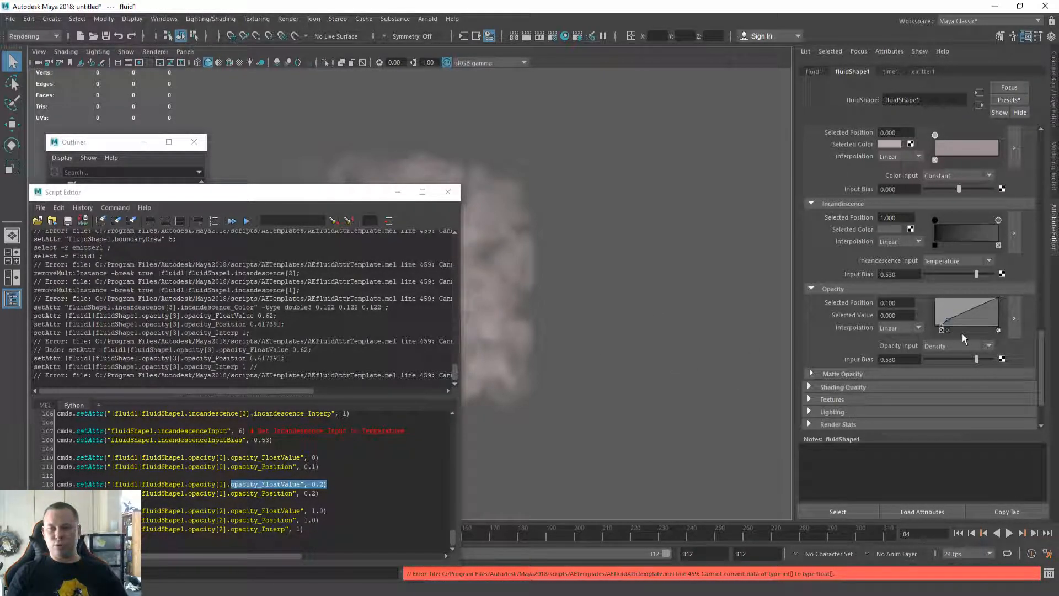
Highlight the script's three opacity[2] lines covering value, position and interpolation.
scroll(338, 459, up, 3)
scroll(355, 433, down, 1)
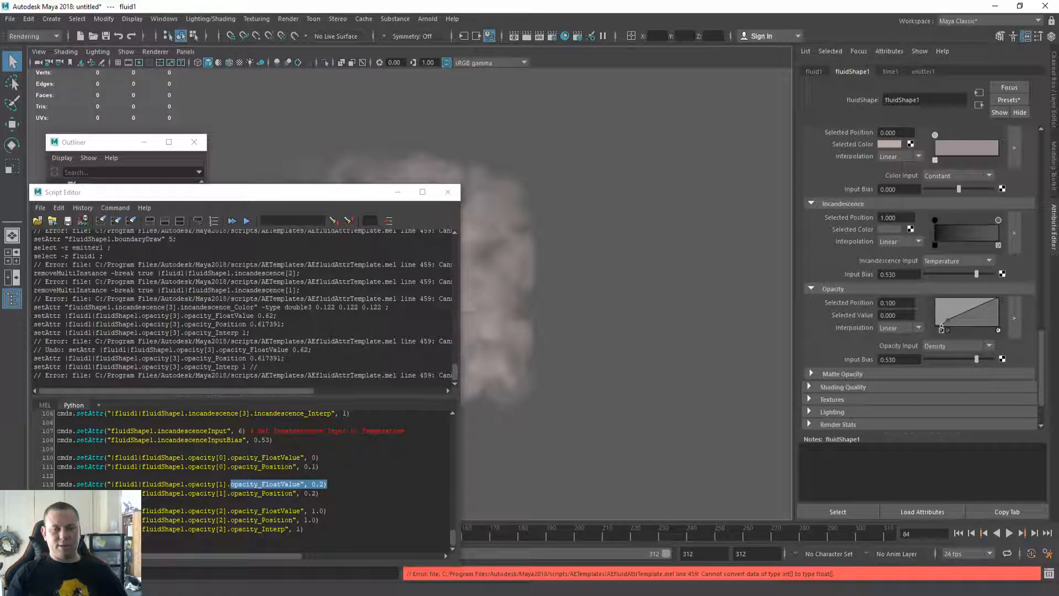
drag(304, 529, 57, 510)
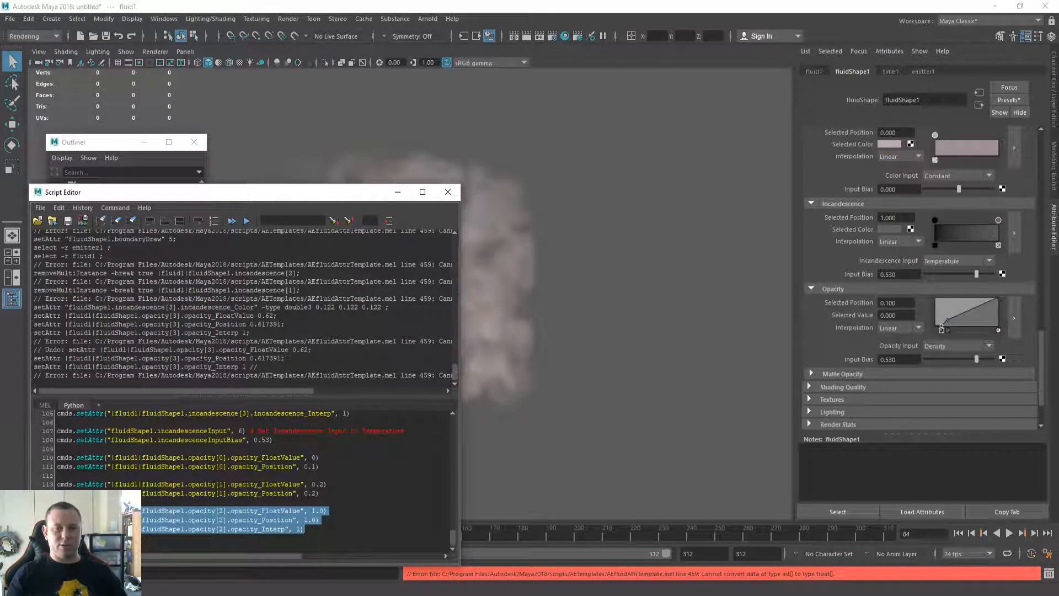
Compare the logged opacity[3] value, position and interpolation commands with the script's opacity[1] and opacity[2] lines by highlighting them.
drag(35, 358, 258, 367)
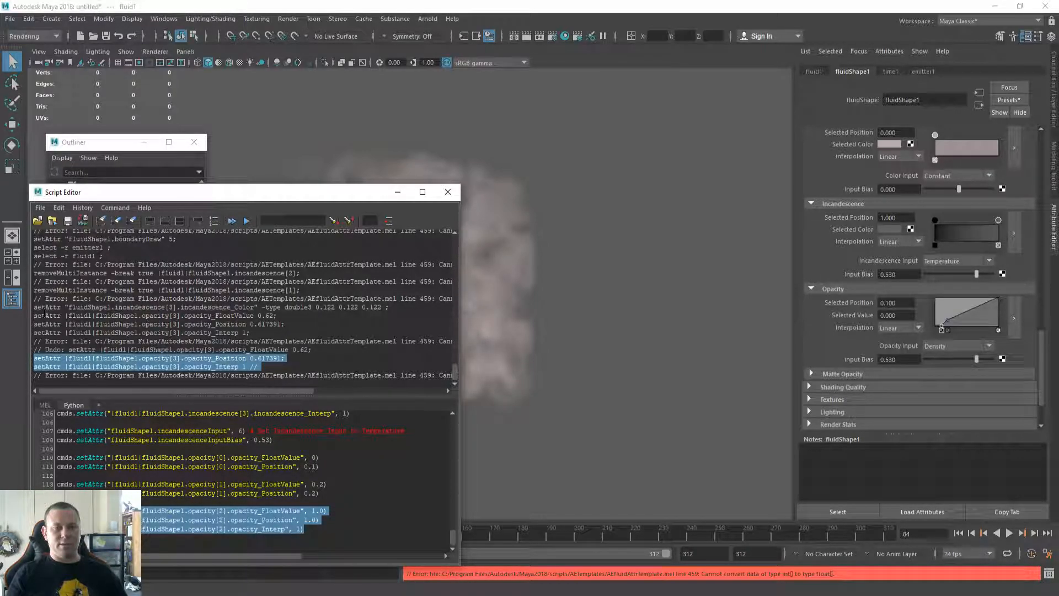
drag(34, 316, 287, 334)
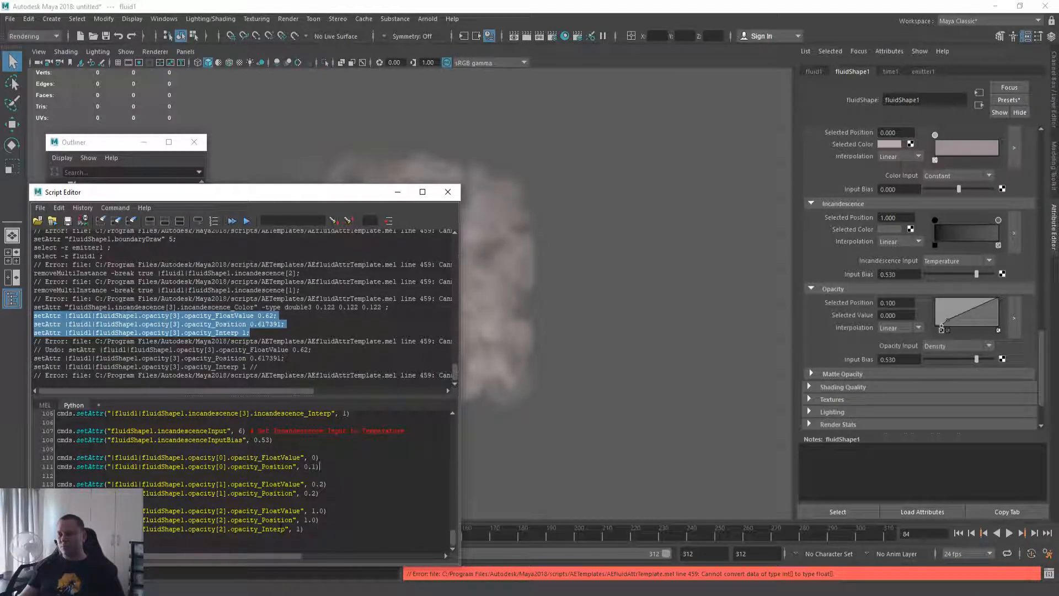
drag(319, 520, 269, 520)
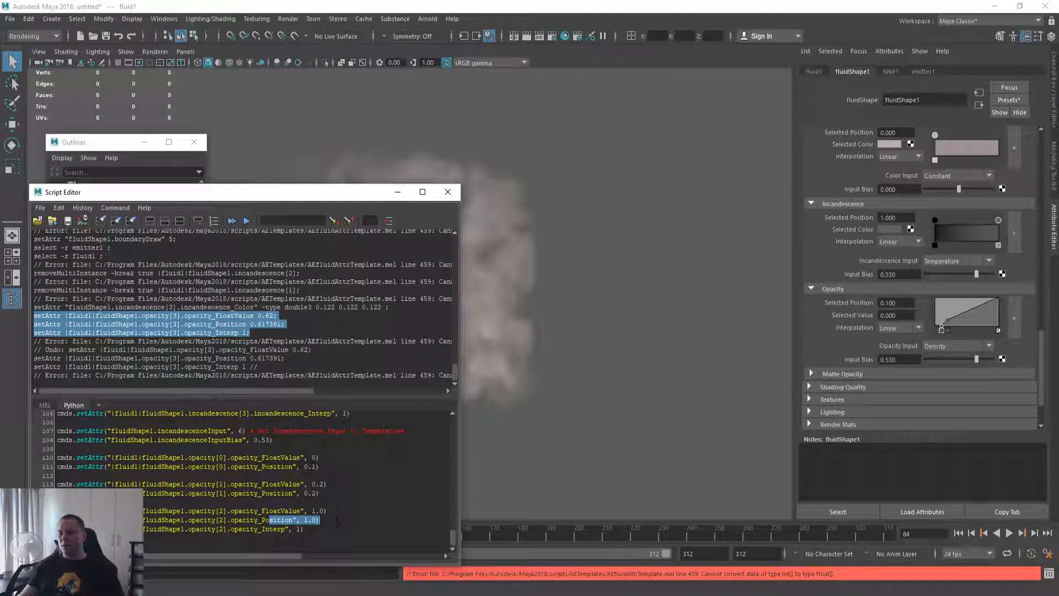
drag(195, 484, 292, 483)
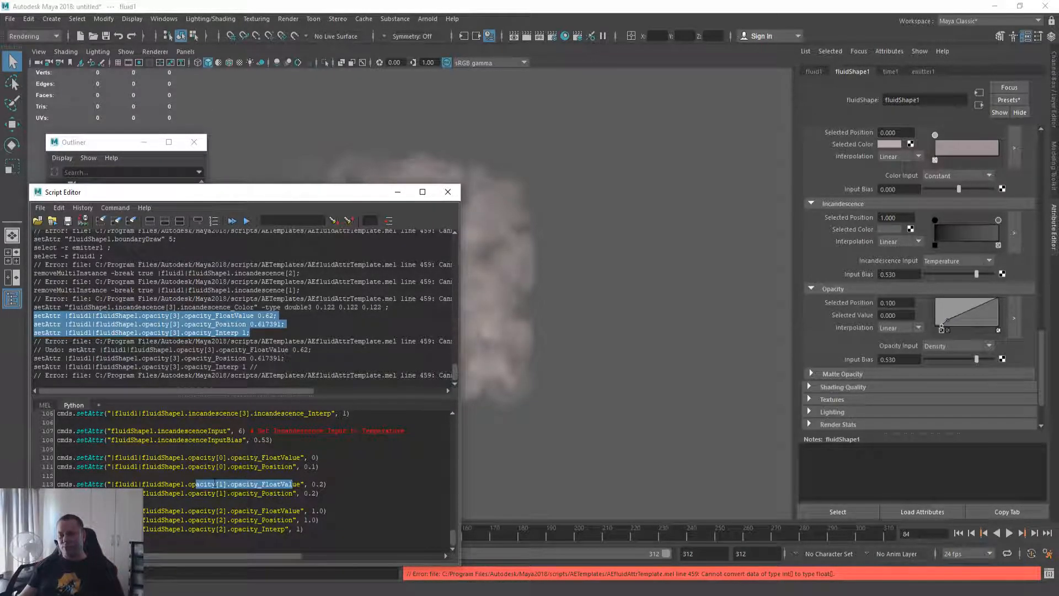
drag(188, 484, 220, 484)
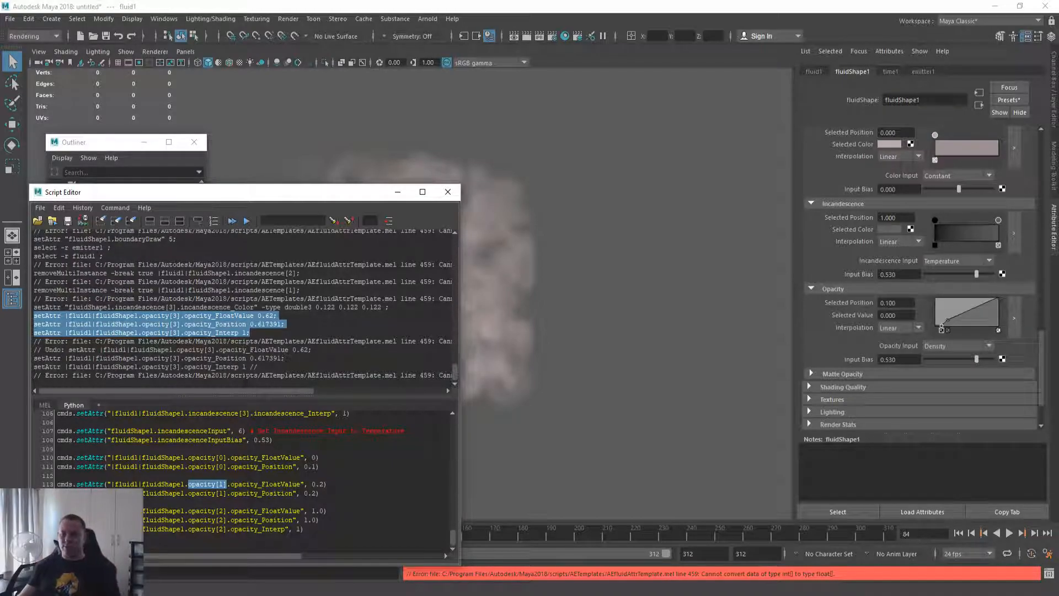
Run only the script's opacity[0], opacity[1] and opacity[2] lines to reapply the fluid's opacity ramp.
scroll(248, 475, up, 6)
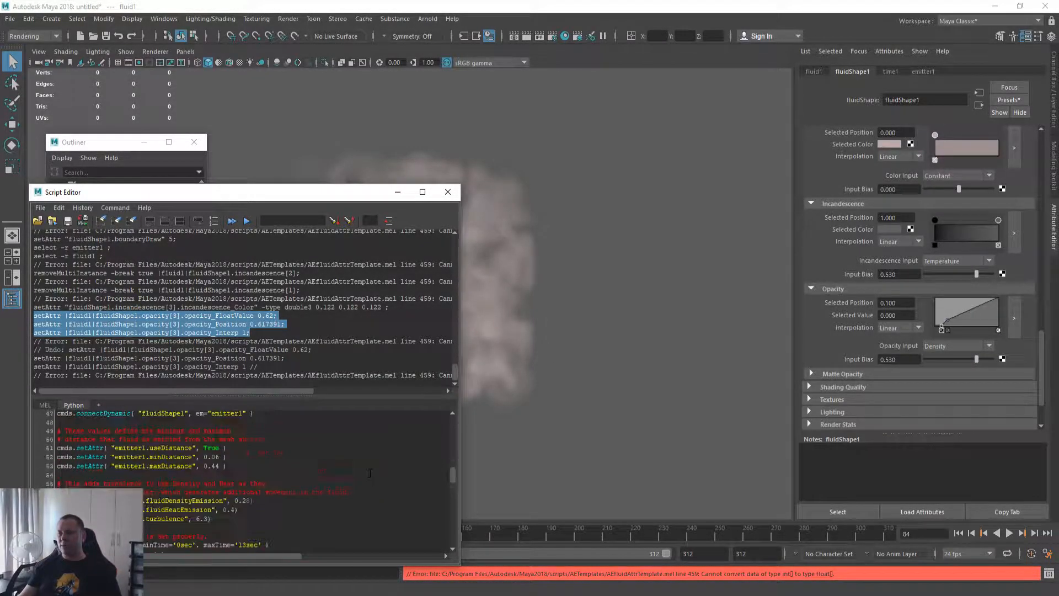
scroll(283, 474, down, 6)
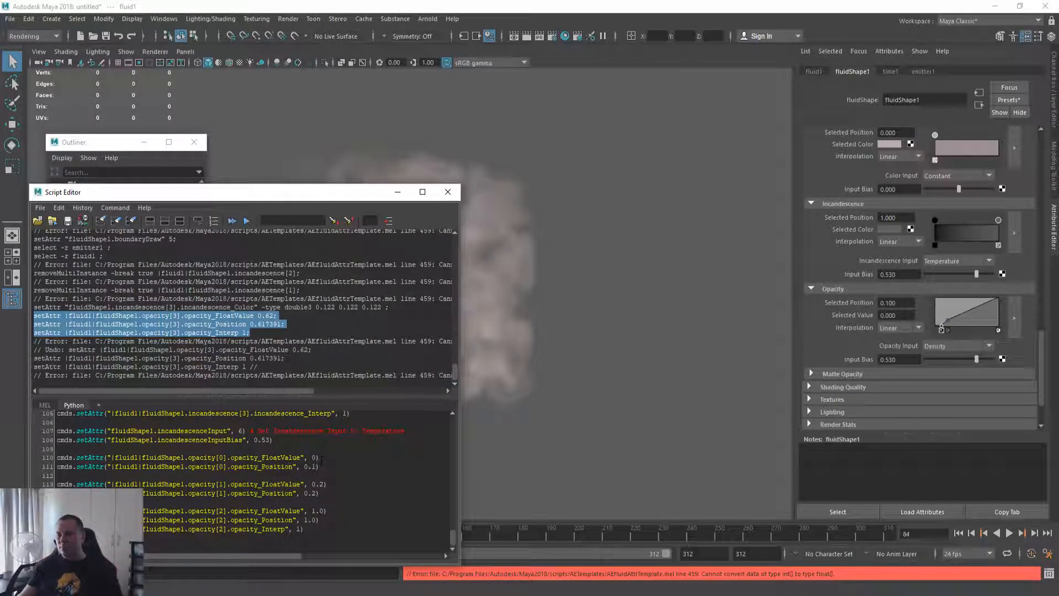
key(Home)
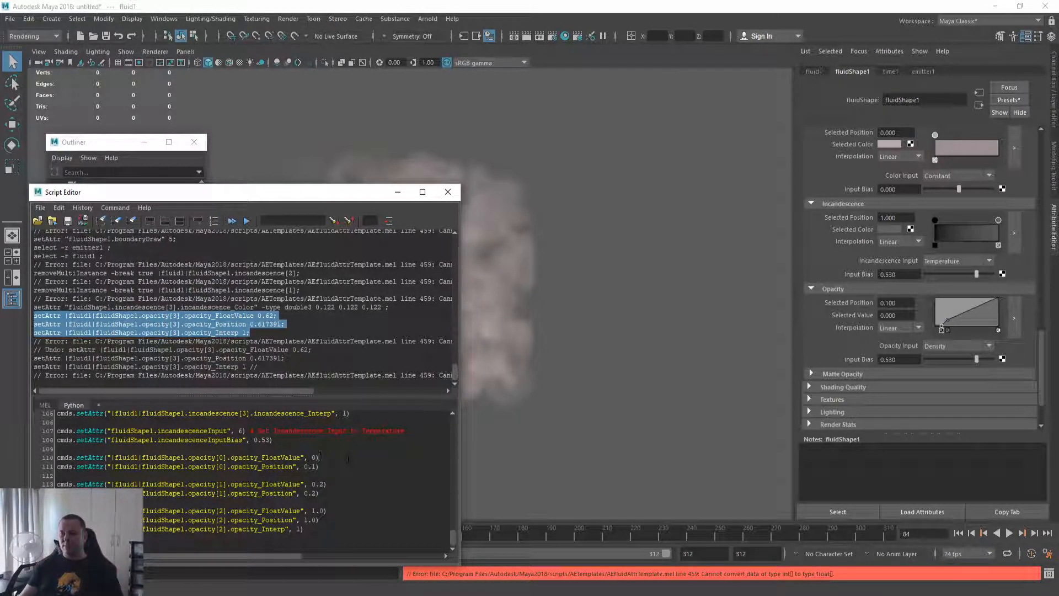
key(ctrl+shift+End)
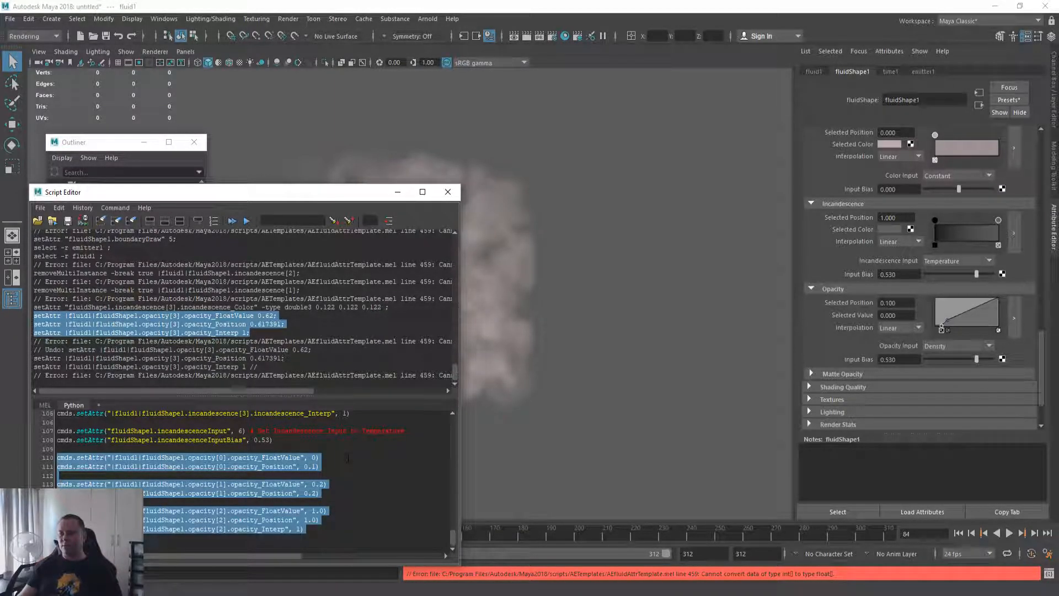
key(ctrl+Return)
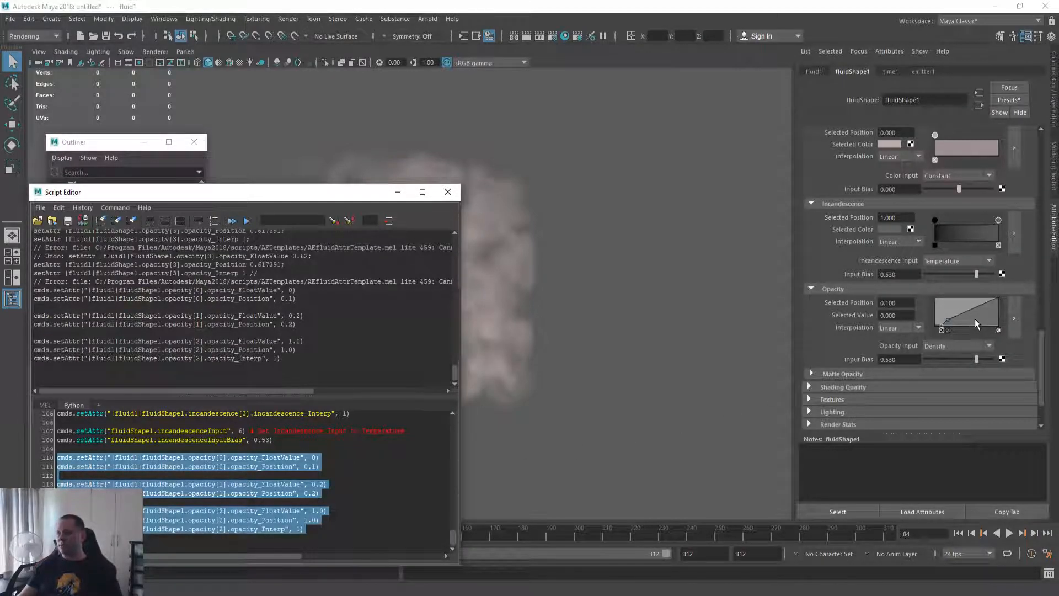
Try running the script's incandescence block, including the Temperature input and 0.53 bias lines, and undo its effect on the fluid.
scroll(392, 455, up, 5)
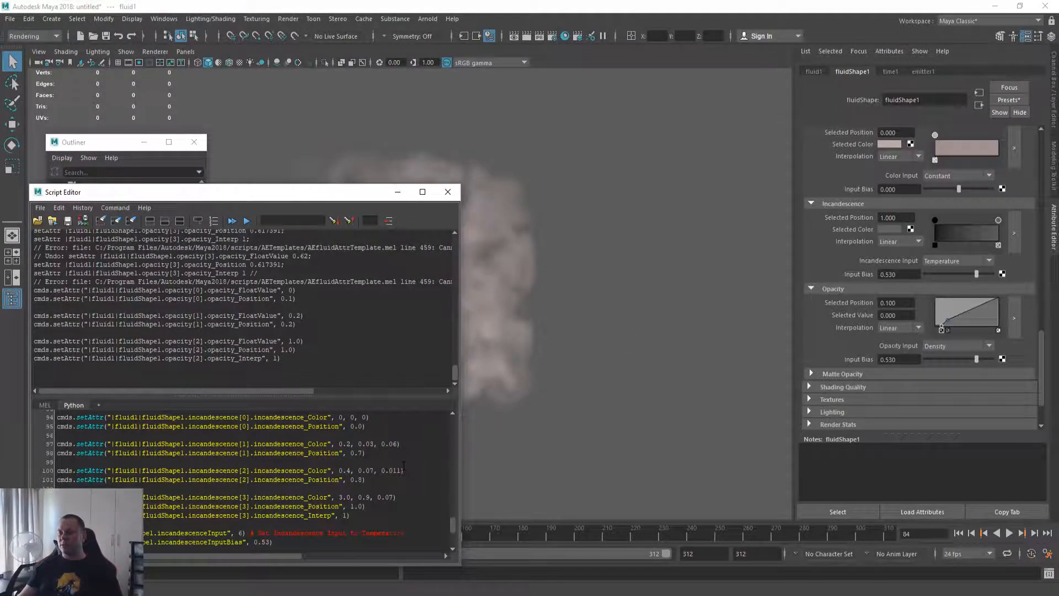
key(shift+Down)
key(shift+Down)
key(shift+Down)
key(shift+Down)
key(shift+Down)
key(shift+Down)
key(shift+Down)
key(shift+Down)
key(shift+Down)
key(shift+Down)
key(shift+Down)
key(shift+Down)
key(shift+Down)
key(shift+Down)
key(shift+Down)
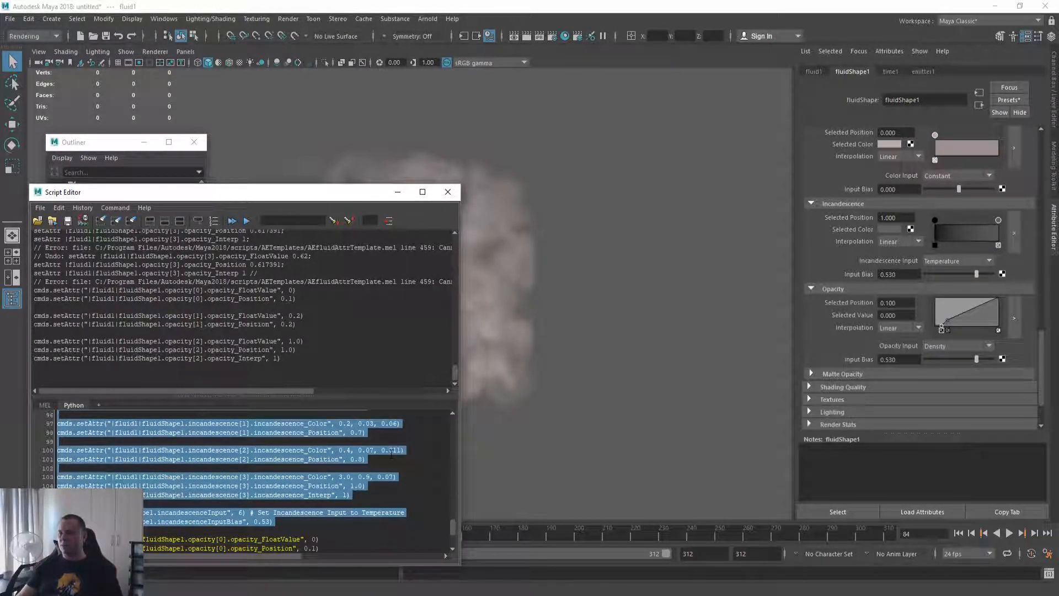
key(ctrl+Return)
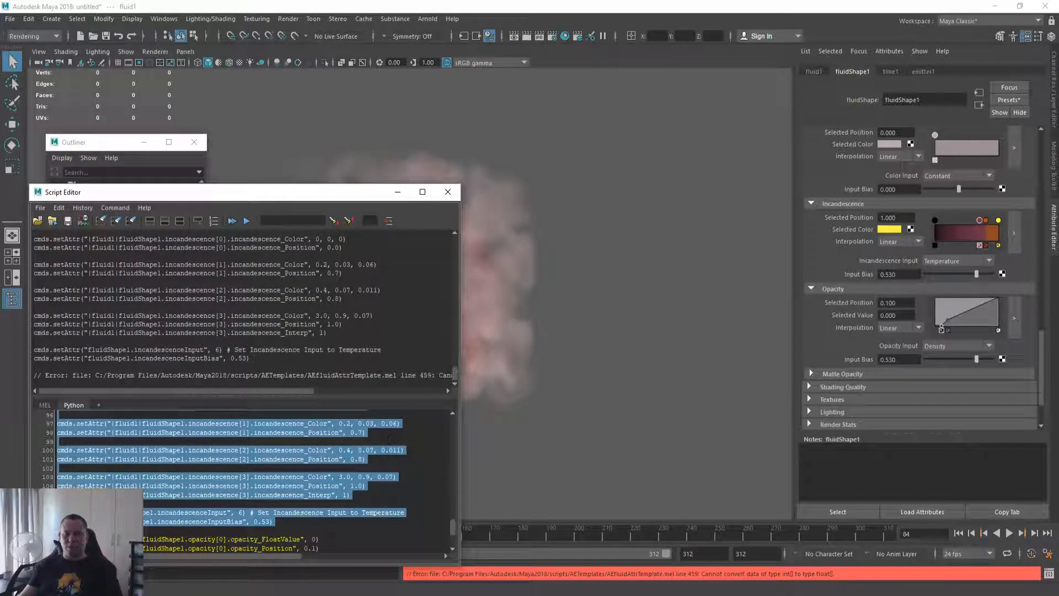
click(420, 468)
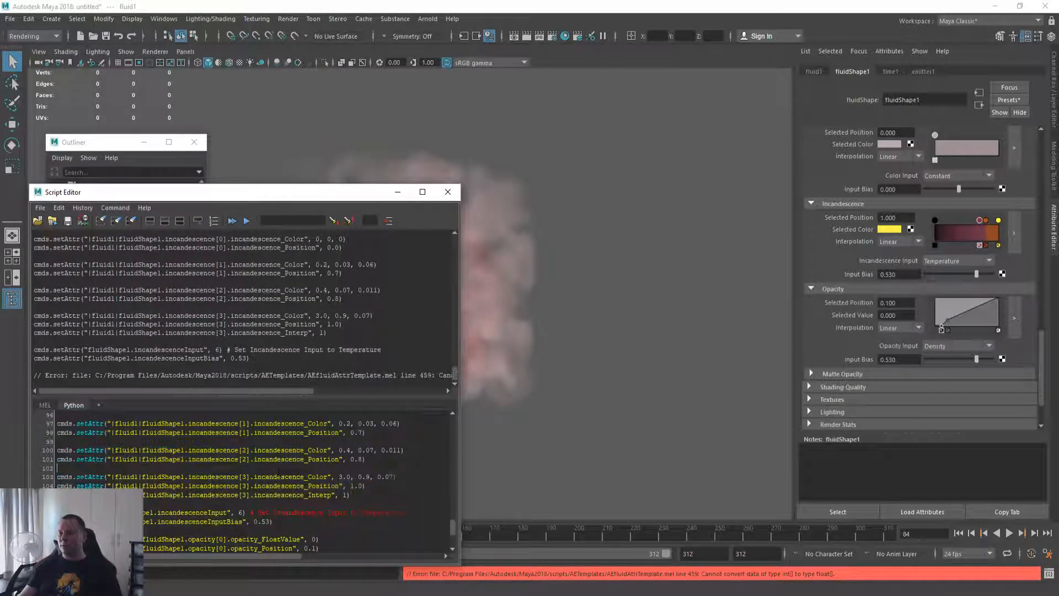
key(ctrl+z)
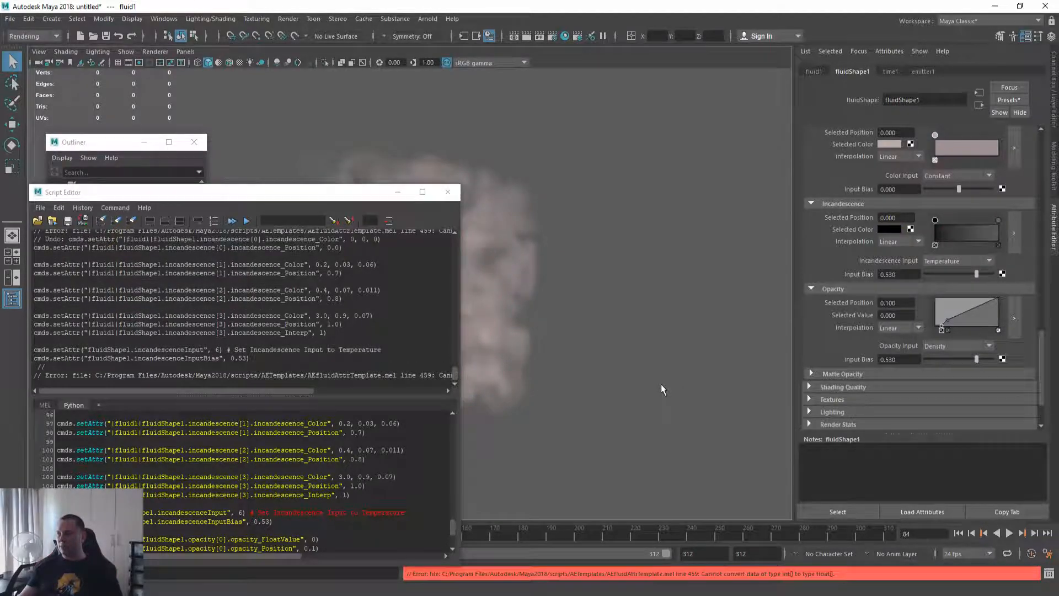
Switch to the browser's Maya Advanced Techniques page, look through the fluid smoke and flames lesson, and highlight geo_slag in its introduction.
scroll(444, 551, up, 9)
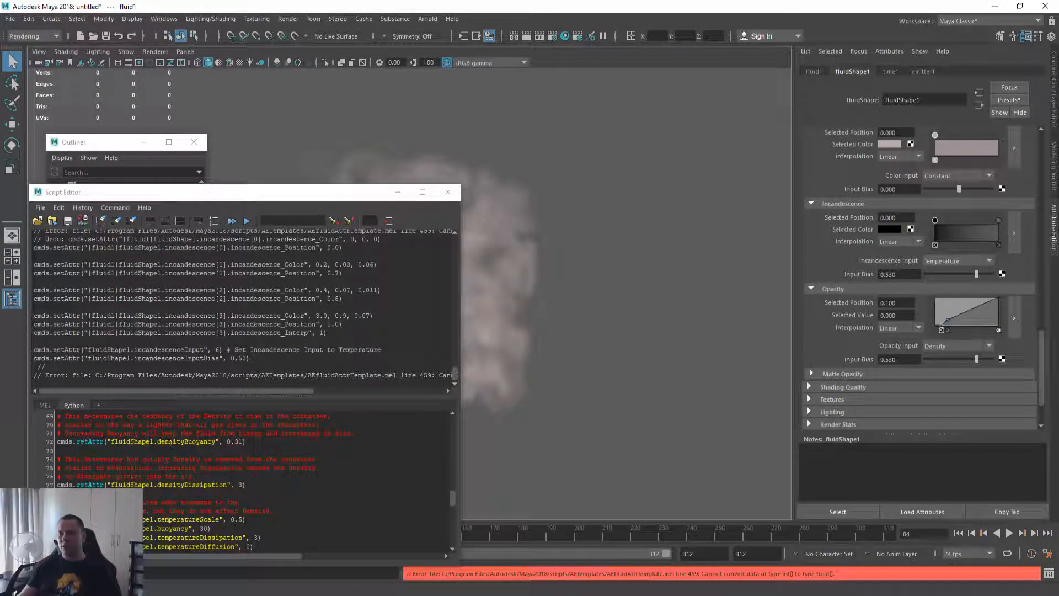
scroll(445, 551, up, 3)
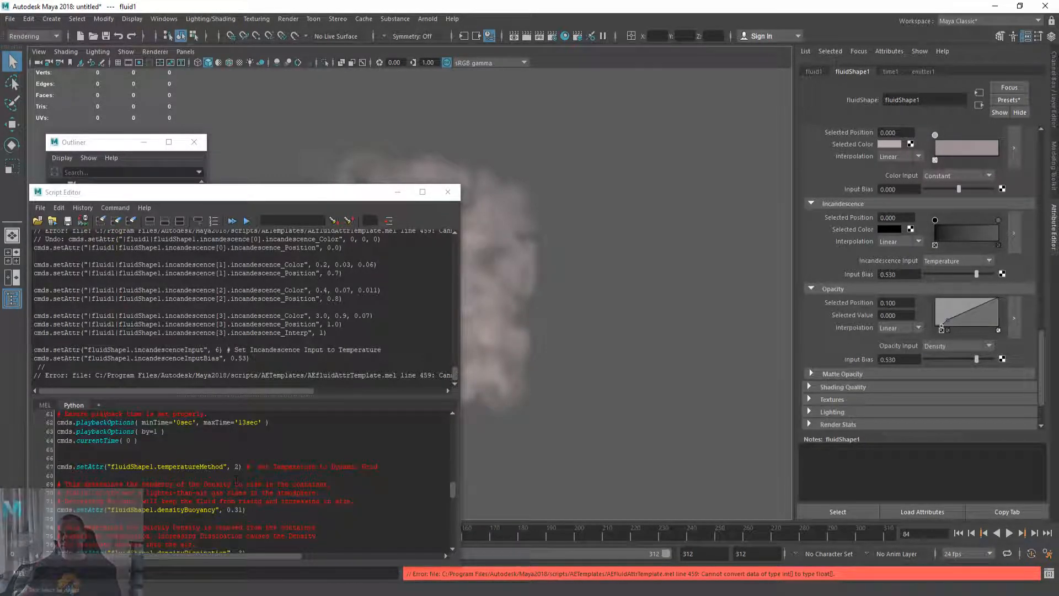
scroll(444, 551, up, 20)
scroll(445, 552, down, 3)
key(alt+Tab)
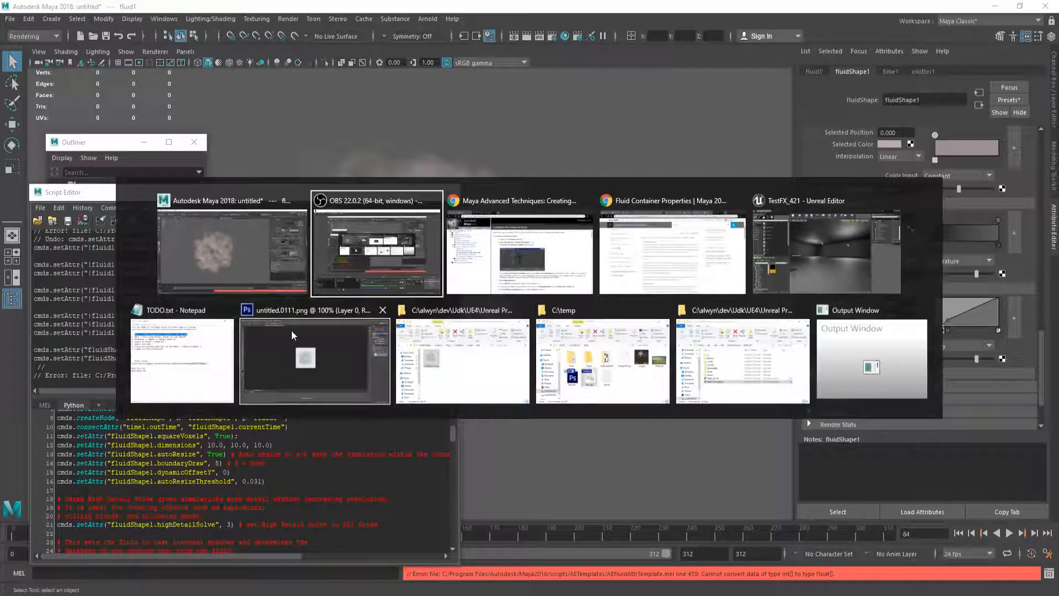
scroll(700, 306, down, 3)
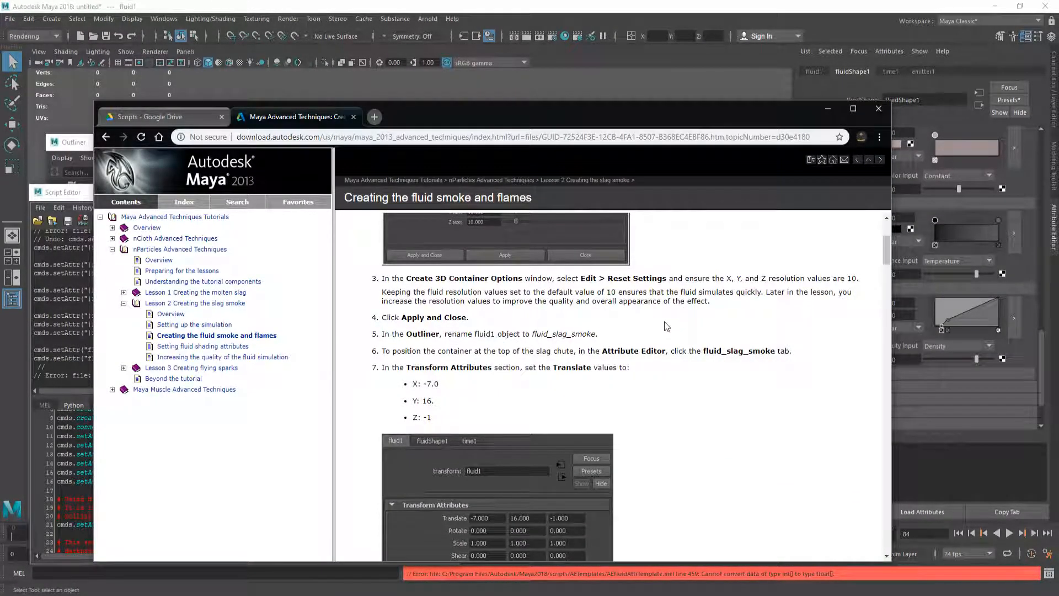
scroll(667, 326, up, 3)
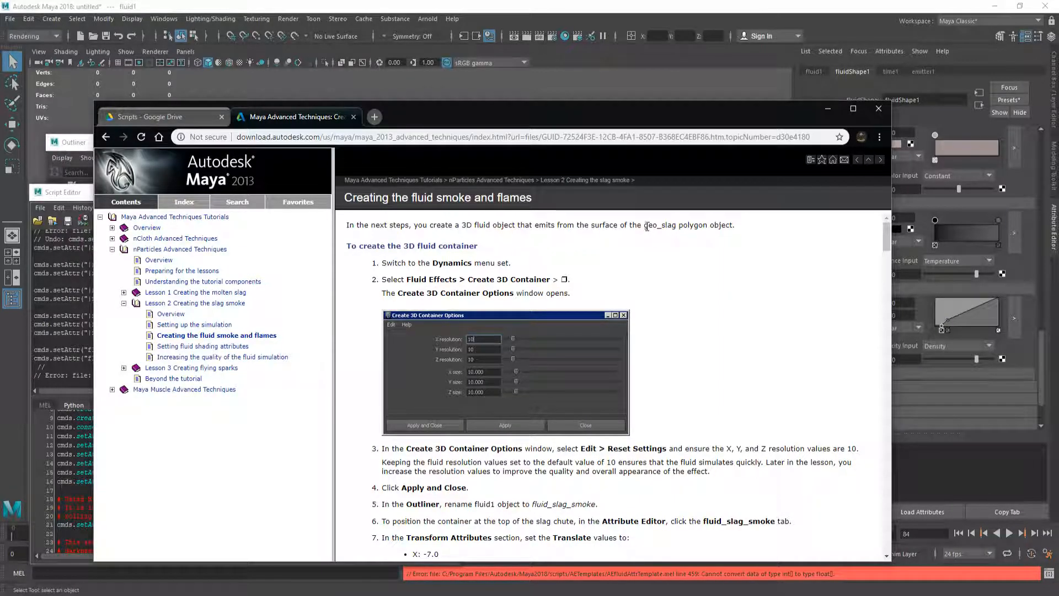
drag(644, 225, 678, 225)
scroll(807, 329, down, 12)
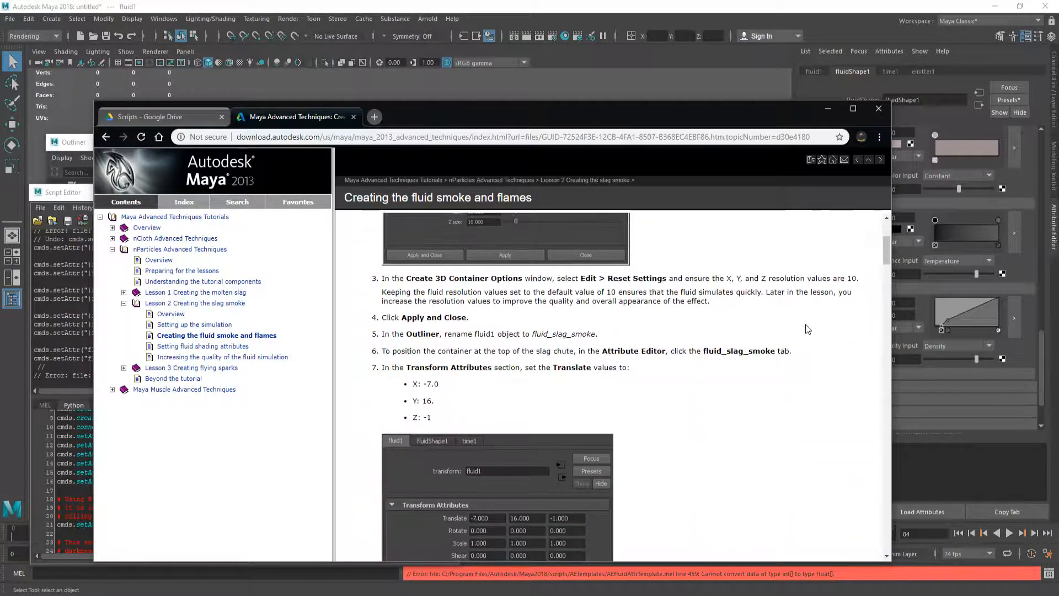
scroll(807, 329, down, 5)
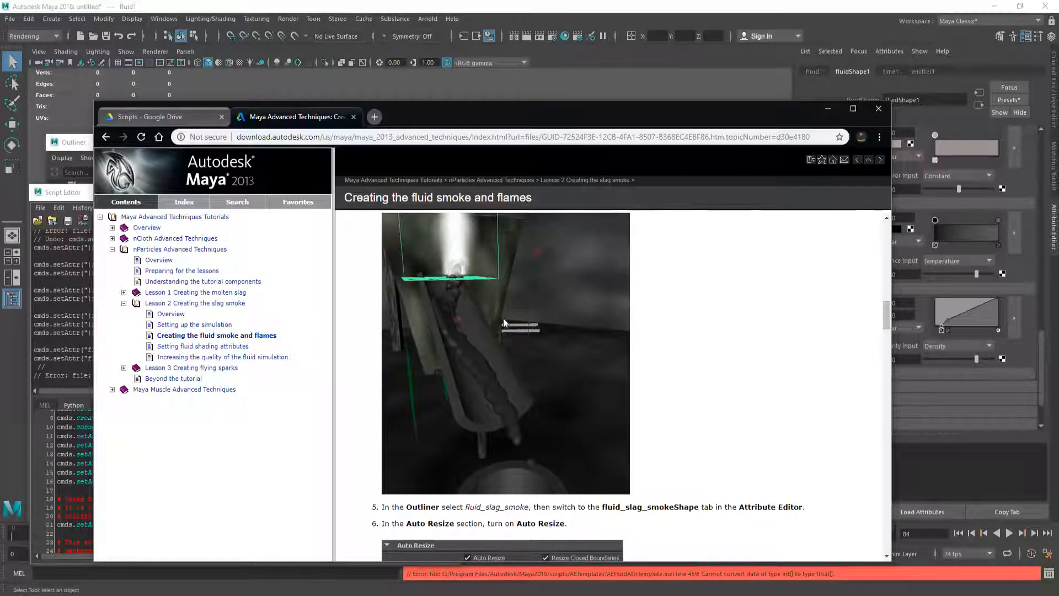
scroll(392, 376, up, 1)
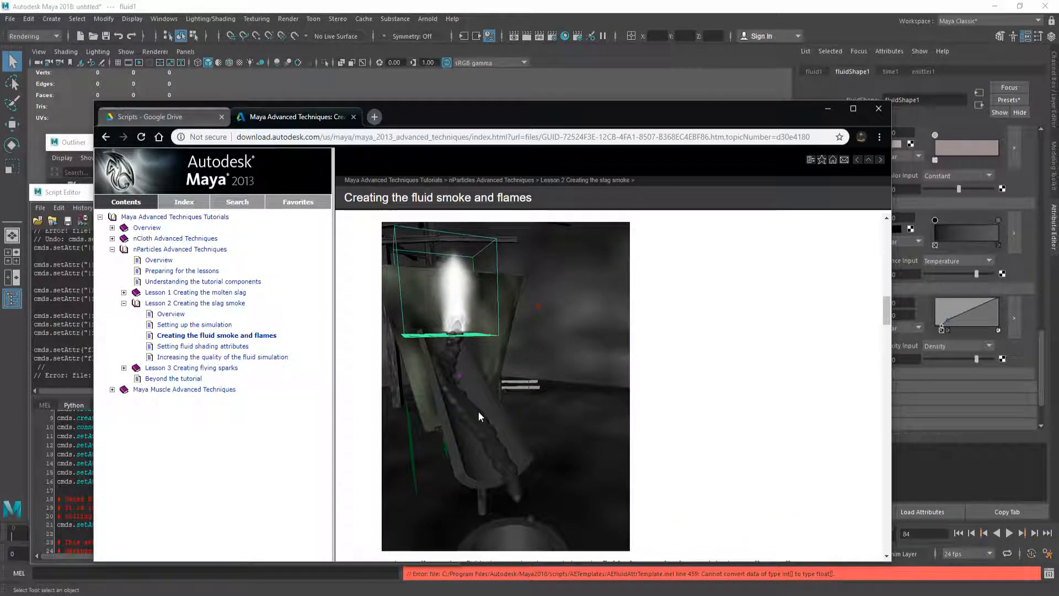
scroll(700, 414, up, 15)
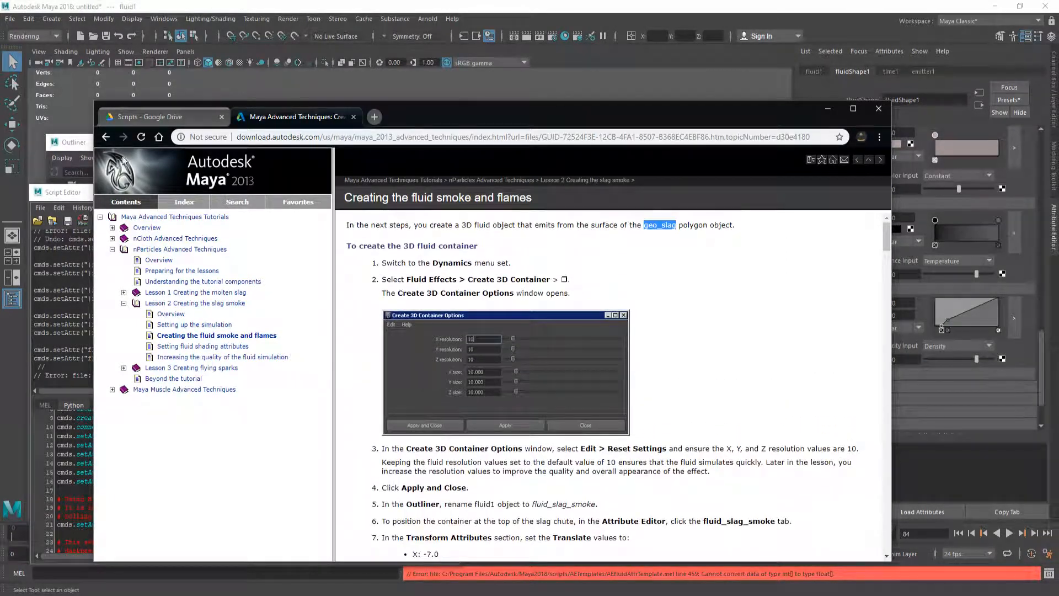
Return to Maya, glance through the fluid setup part of the script, and close the Script Editor.
key(alt+Tab)
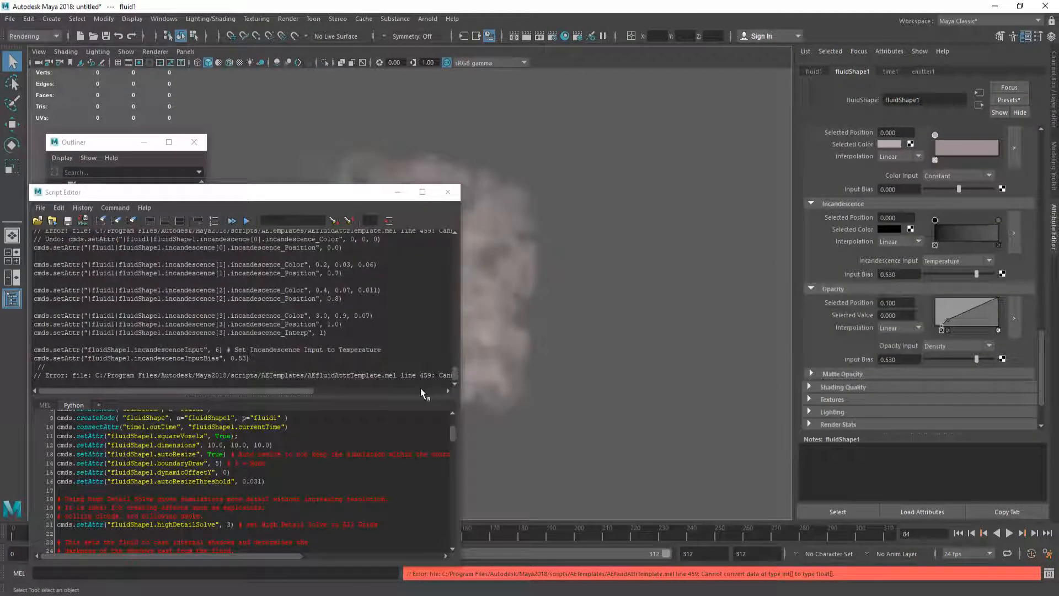
click(345, 482)
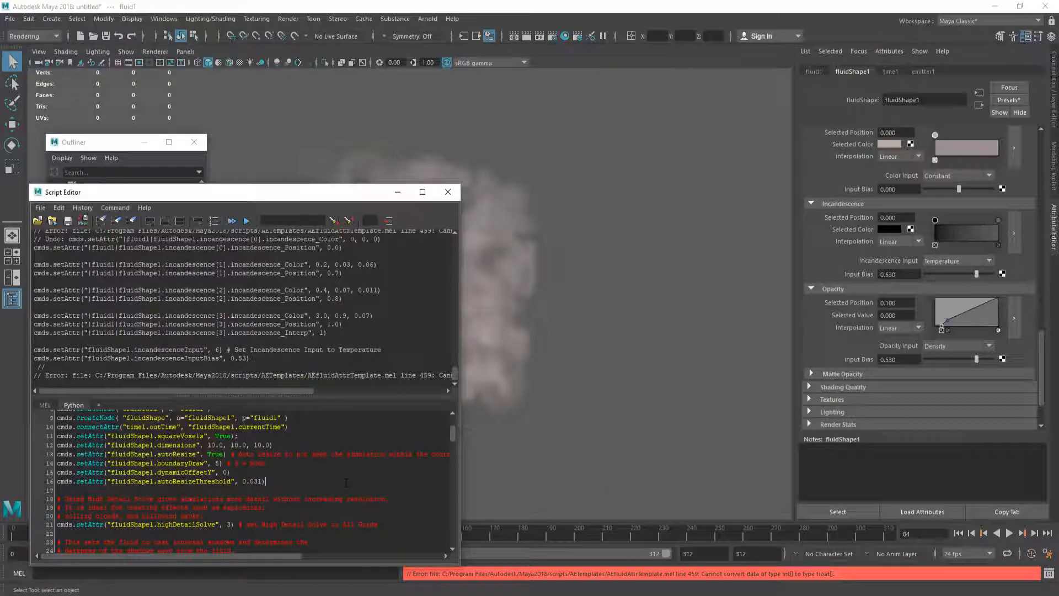
scroll(346, 482, down, 3)
click(447, 191)
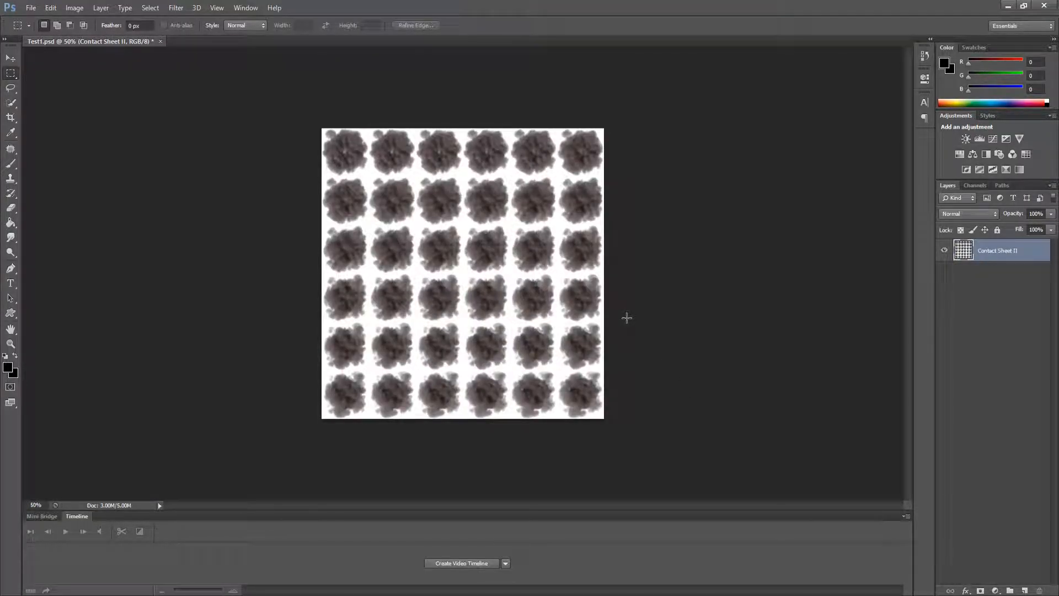
Look closely at the 6 by 6 smoke contact sheet Test1.psd in Photoshop and close the file without saving.
alt+scroll(542, 271, up, 4)
alt+scroll(542, 271, down, 2)
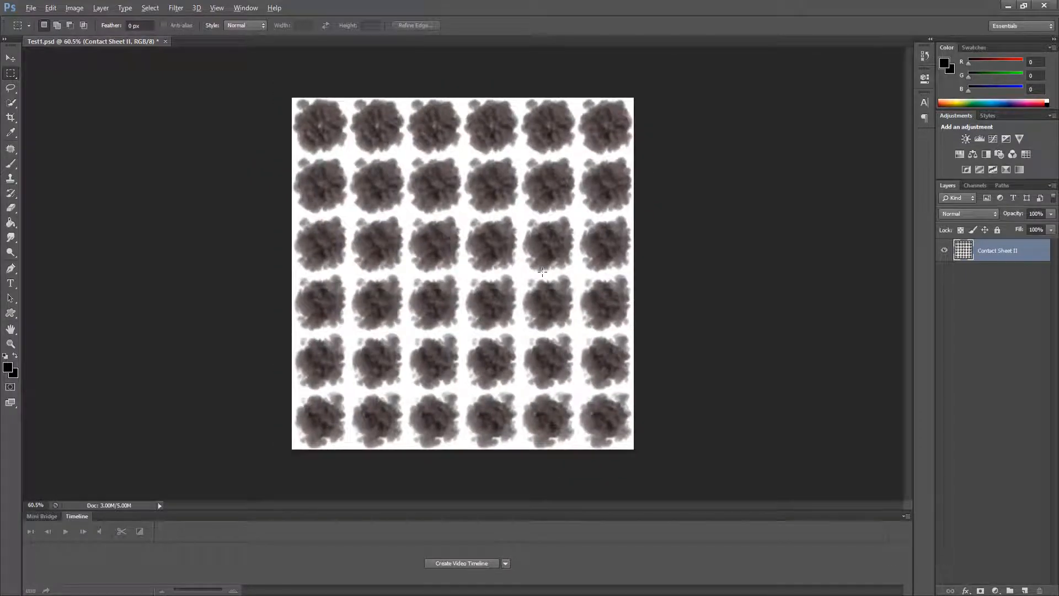
key(ctrl+w)
key(n)
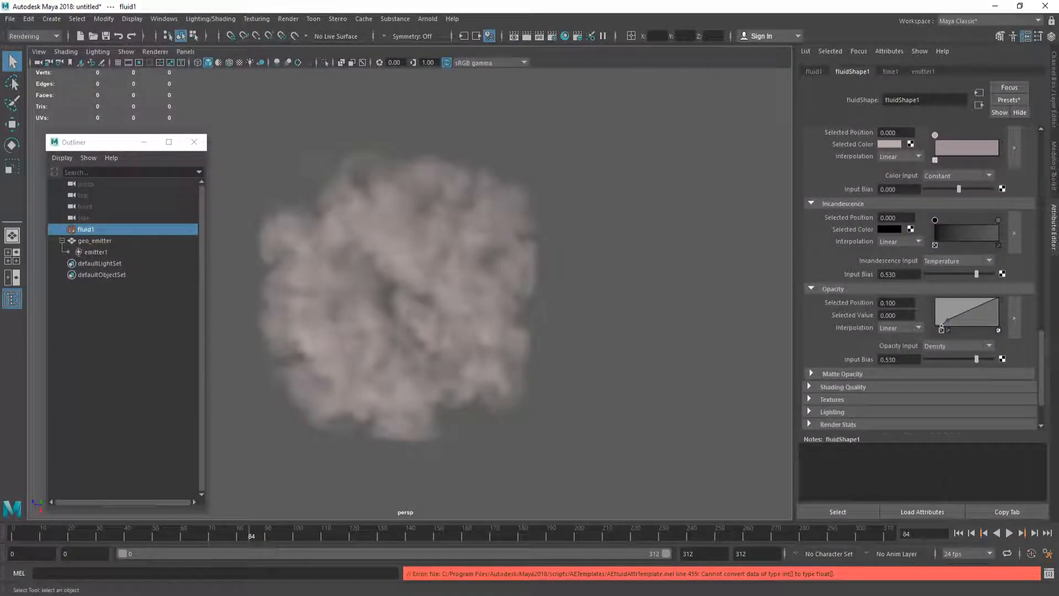
In Maya's render settings, choose Maya Hardware 2.0 as the renderer and PNG as the image format.
click(552, 36)
click(229, 94)
click(234, 117)
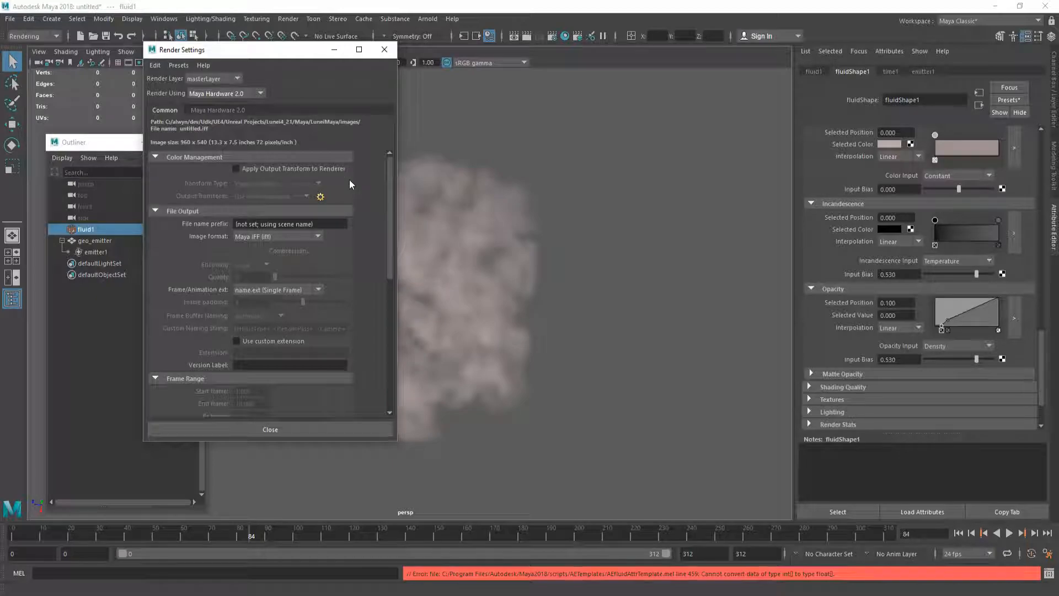
click(269, 236)
scroll(282, 318, down, 1)
scroll(277, 298, down, 1)
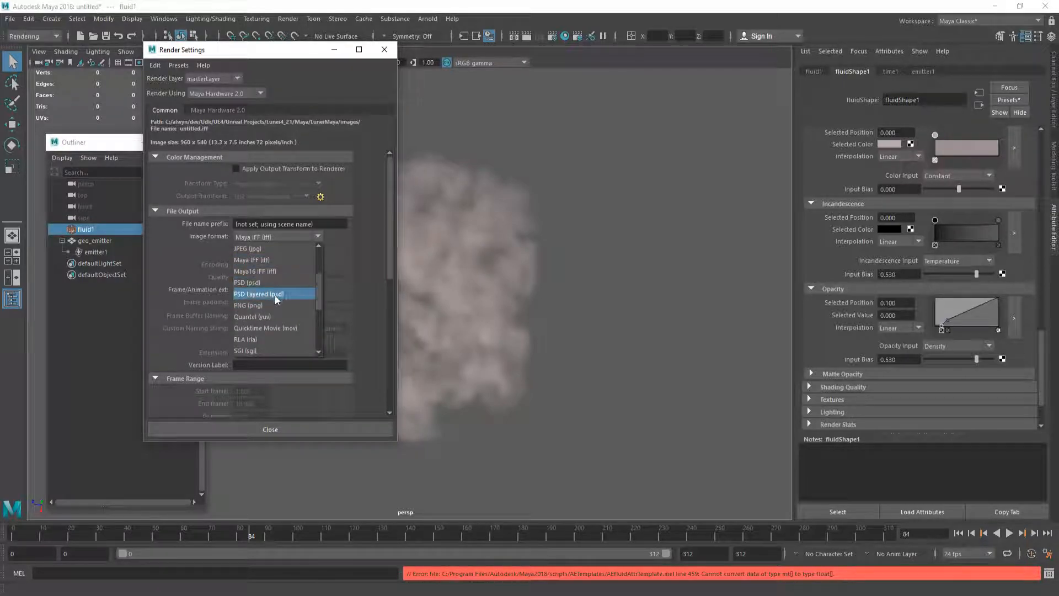
click(275, 271)
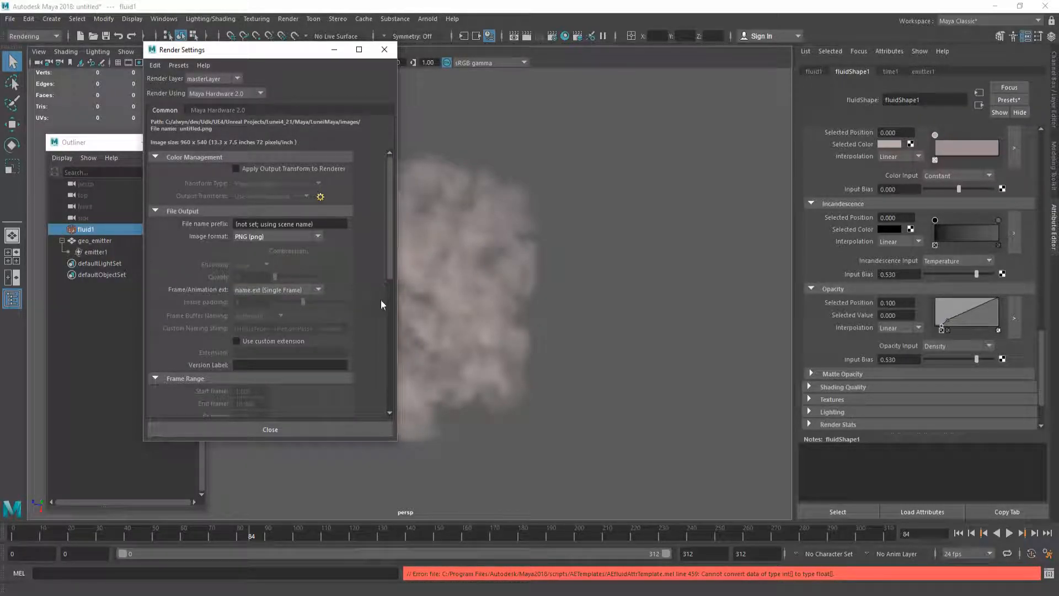
Set the render image size to 256 by 256 pixels and close the render settings.
scroll(336, 333, down, 8)
double_click(262, 312)
text(256)
key(Tab)
text(256)
key(Return)
click(296, 429)
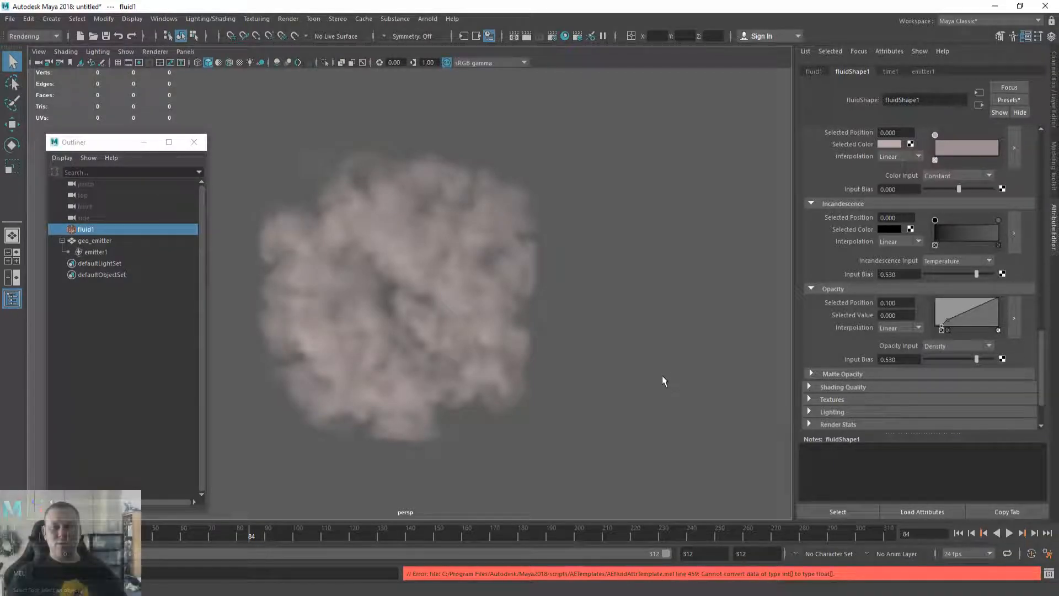
Launch the Windows Calculator for working out figures alongside the smoke scene.
key(alt+Tab)
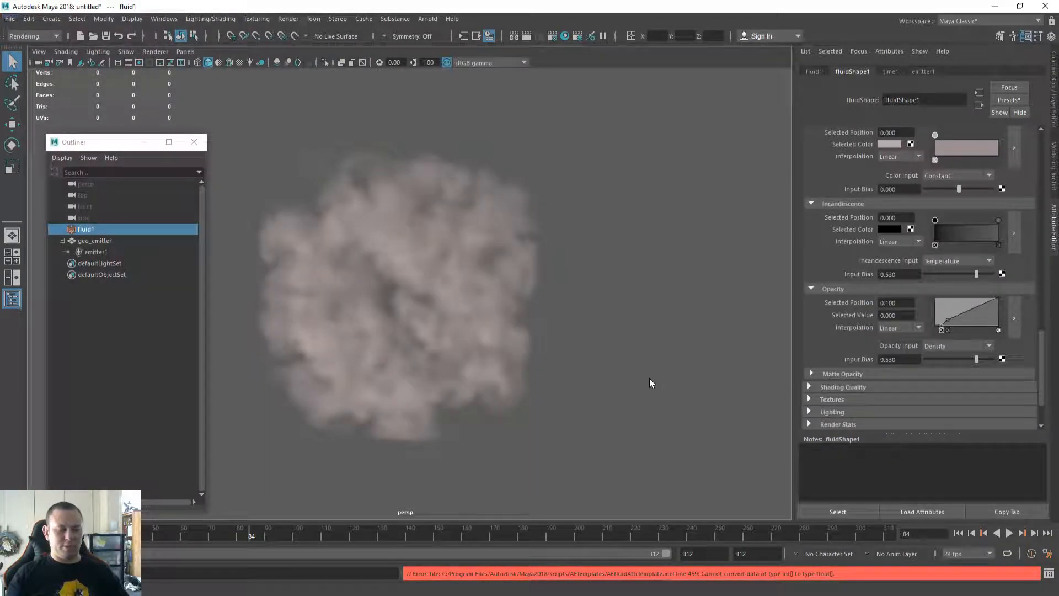
key(super+r)
text(calc)
key(Return)
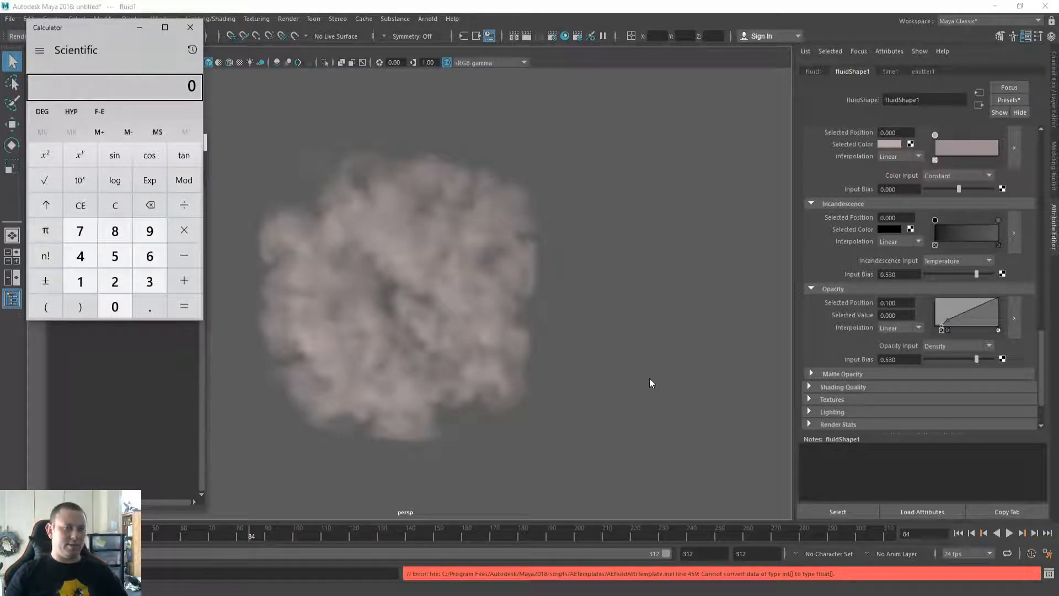
Calculate 256 × 6 in the Calculator and close it.
text(256*)
text(6)
key(Return)
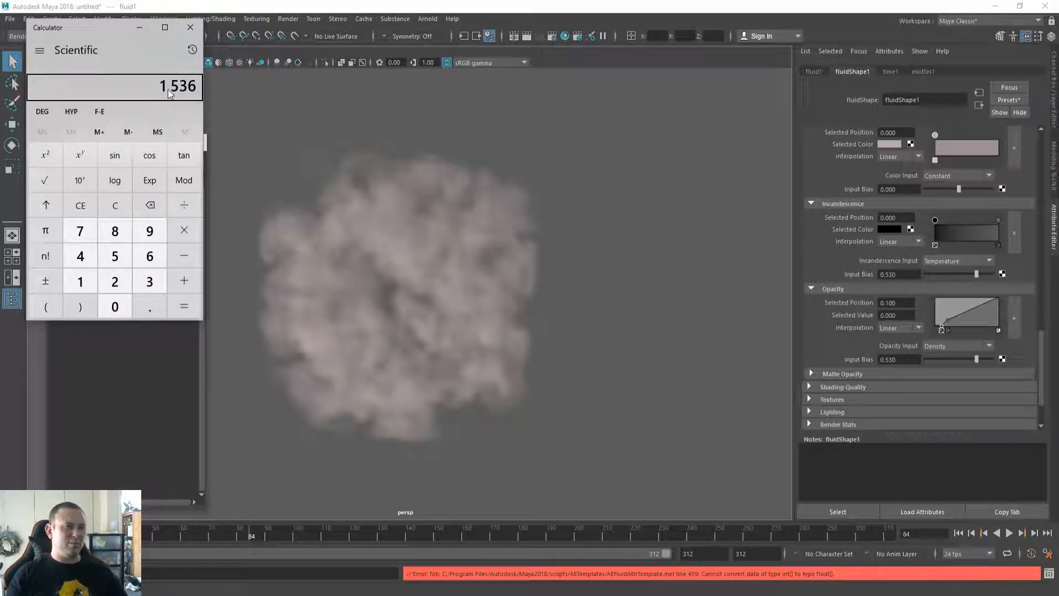
click(190, 28)
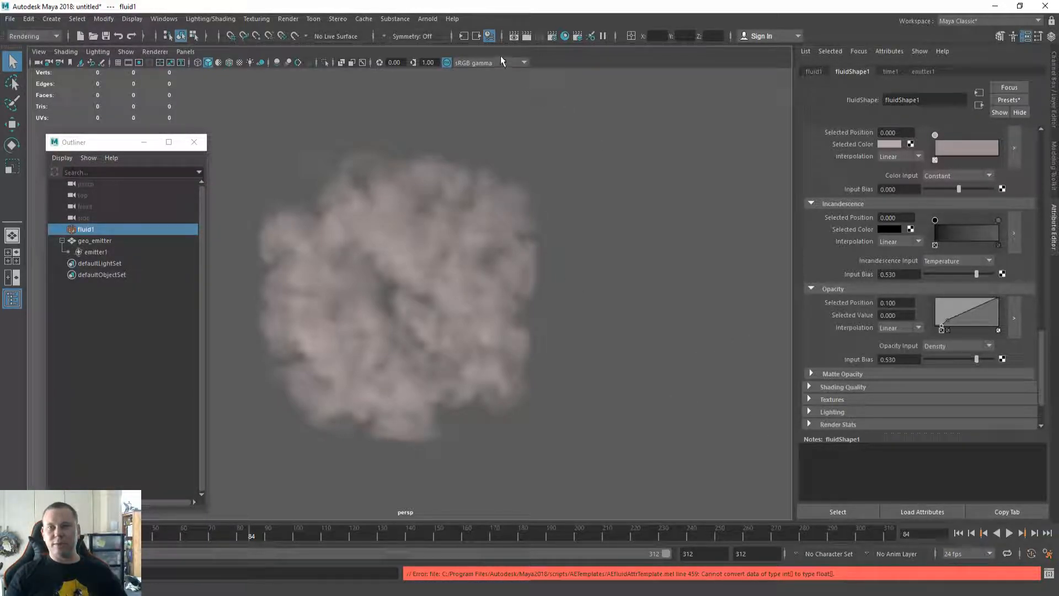
Check the contents of the LuneiMaya project's images\tmp render output folder in File Explorer, and return to Maya.
key(alt+Tab)
key(alt+Tab)
key(alt+Tab)
key(alt+Tab)
key(alt+Tab)
key(alt+Tab)
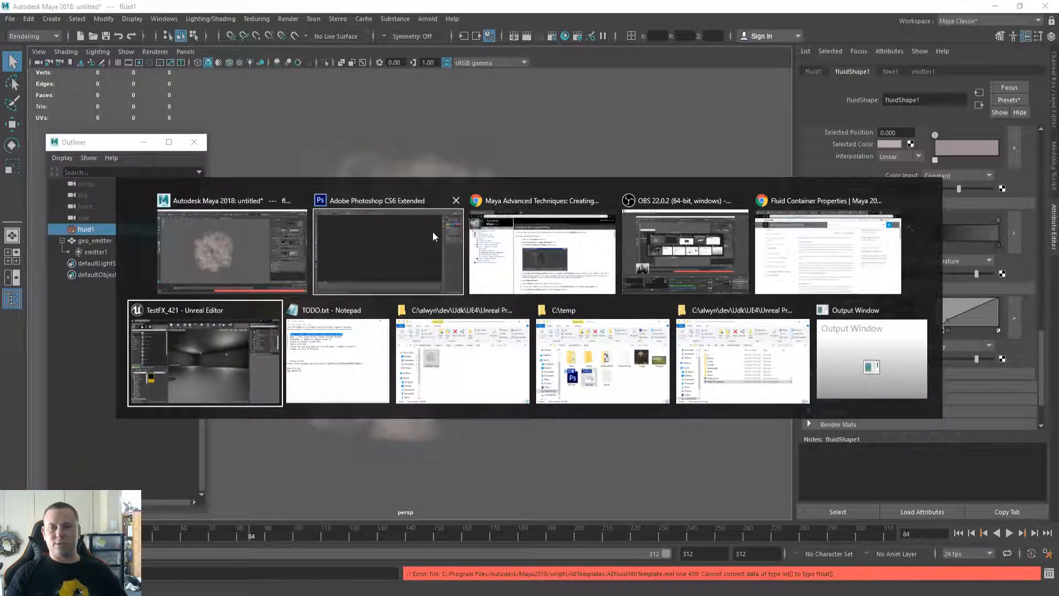
key(alt+Tab)
click(647, 401)
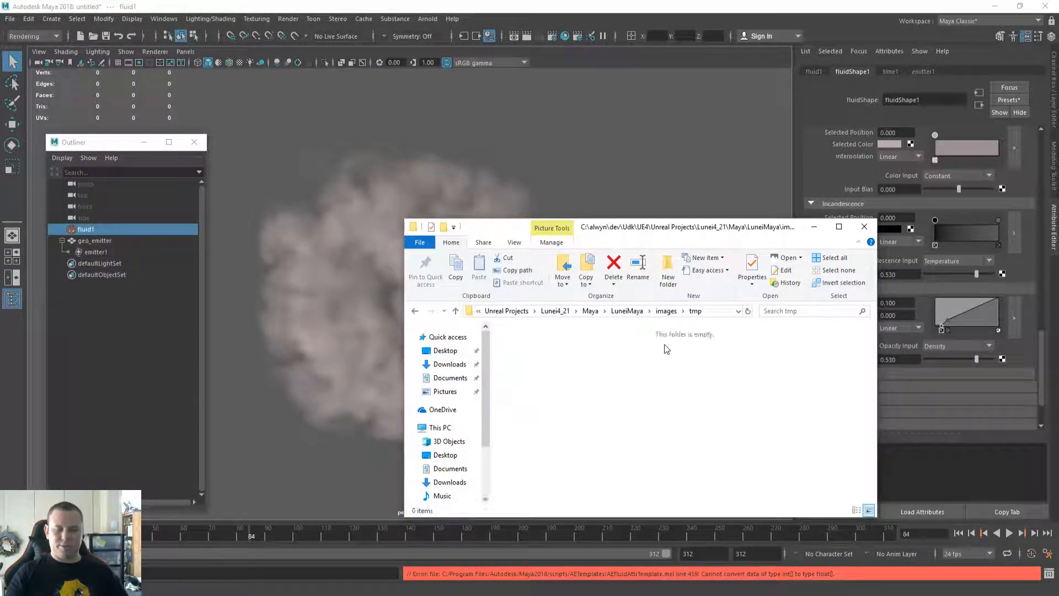
click(627, 312)
double_click(550, 407)
scroll(670, 435, down, 3)
scroll(580, 354, up, 3)
double_click(581, 351)
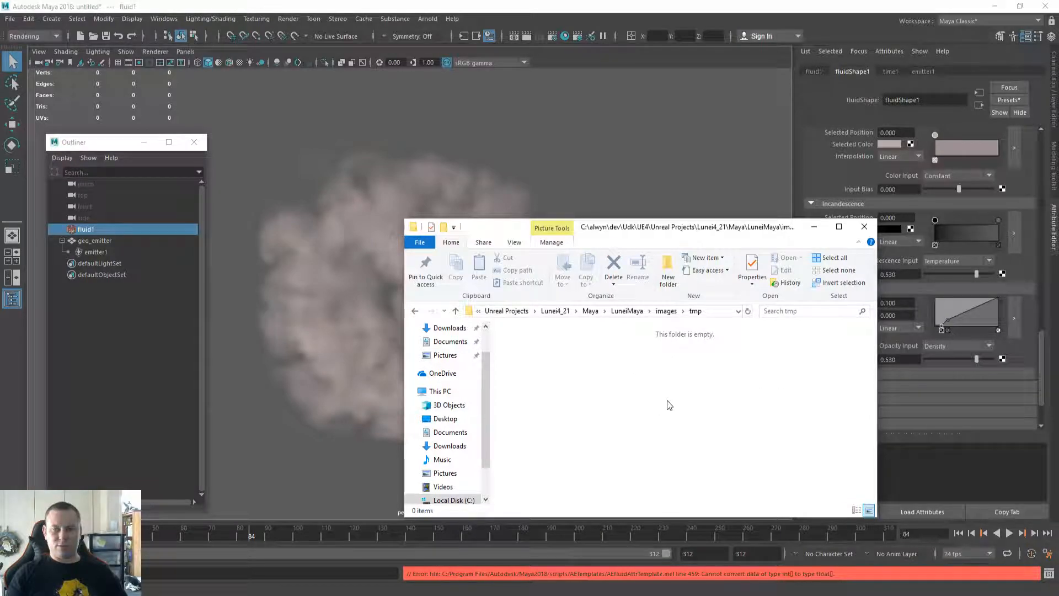
key(alt+Tab)
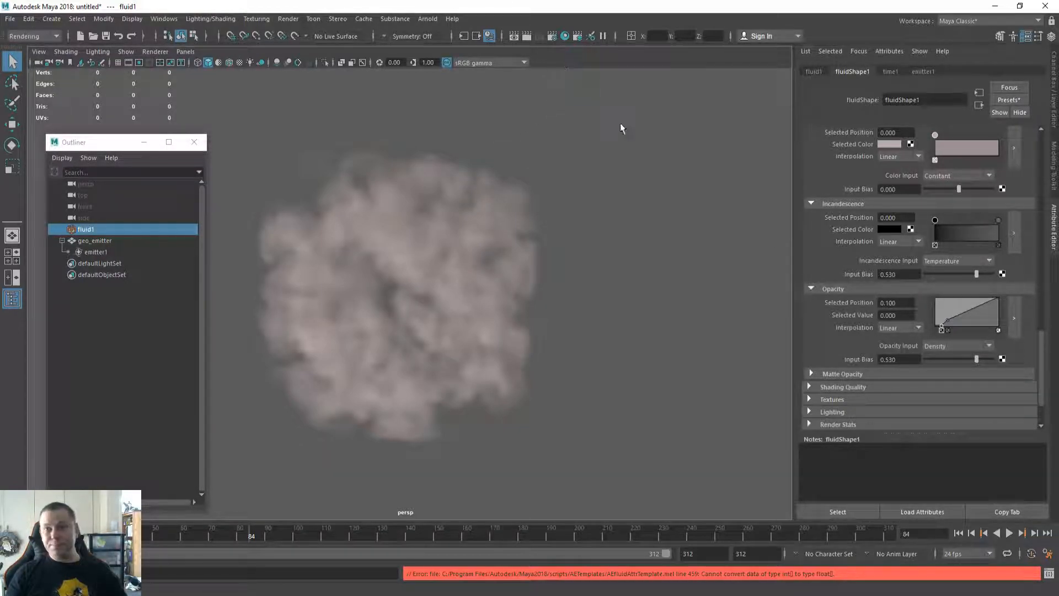
Test-render the current frame and bring the perspective camera closer until the smoke fills most of the rendered image.
click(527, 35)
scroll(539, 314, up, 5)
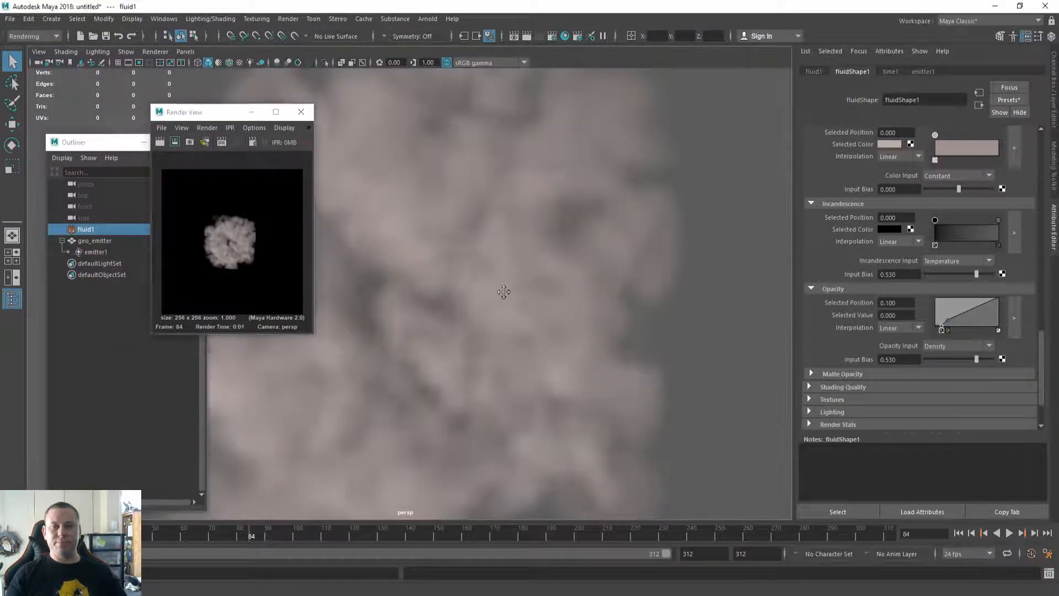
click(526, 36)
mouse_move(536, 269)
alt+mouse_down()
mouse_move(499, 261)
mouse_move(508, 269)
mouse_move(532, 251)
mouse_move(518, 274)
alt+mouse_up()
click(527, 36)
click(526, 36)
click(526, 35)
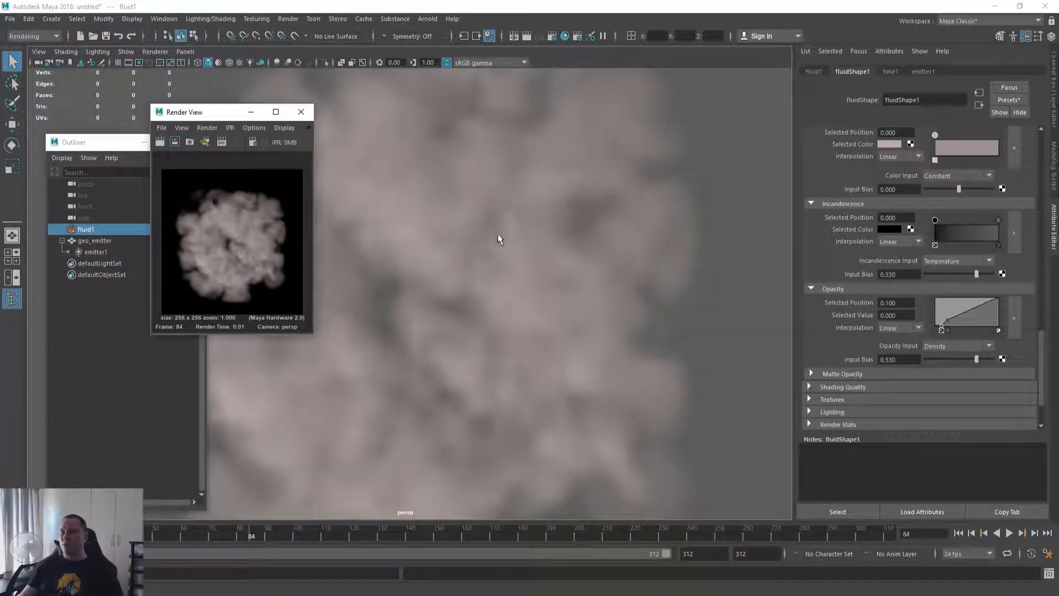
Examine the Python smoke script's lines that create the fluid container, the torus geo_emitter and the surface fluid emitter, and close the Script Editor.
click(1047, 573)
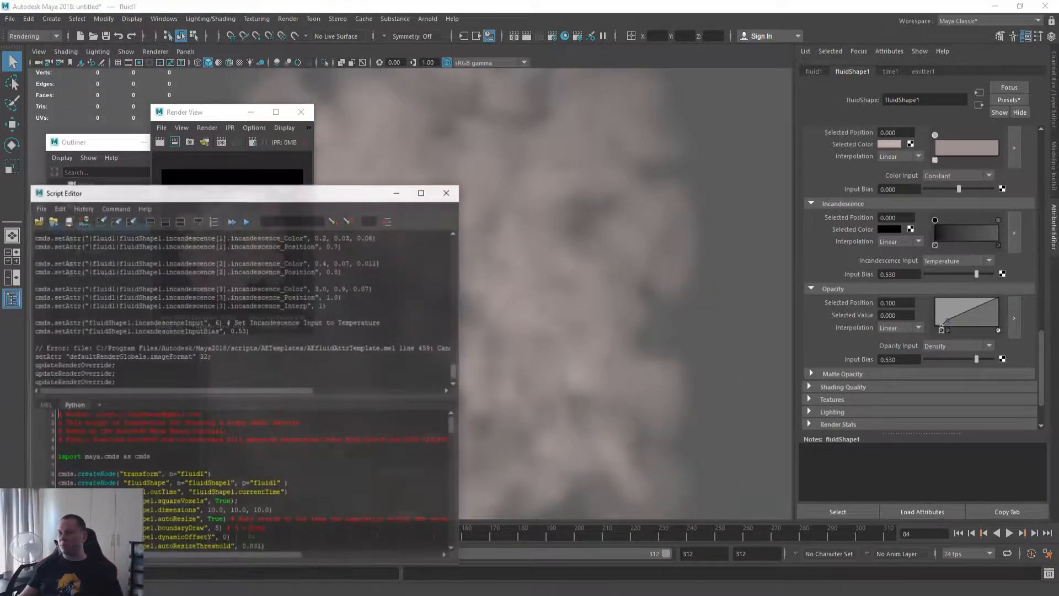
scroll(309, 458, down, 6)
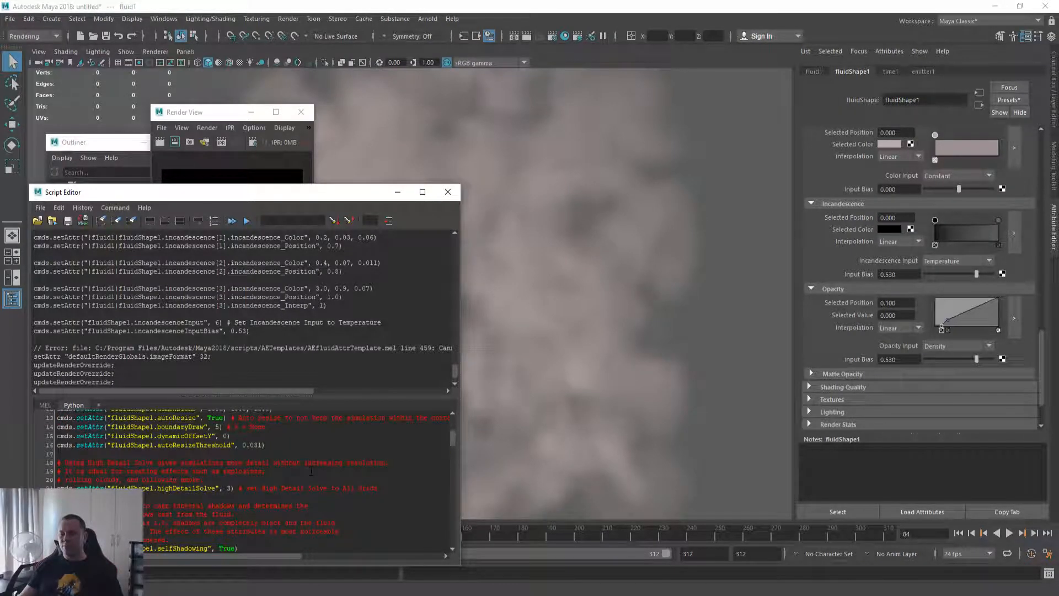
scroll(326, 477, down, 3)
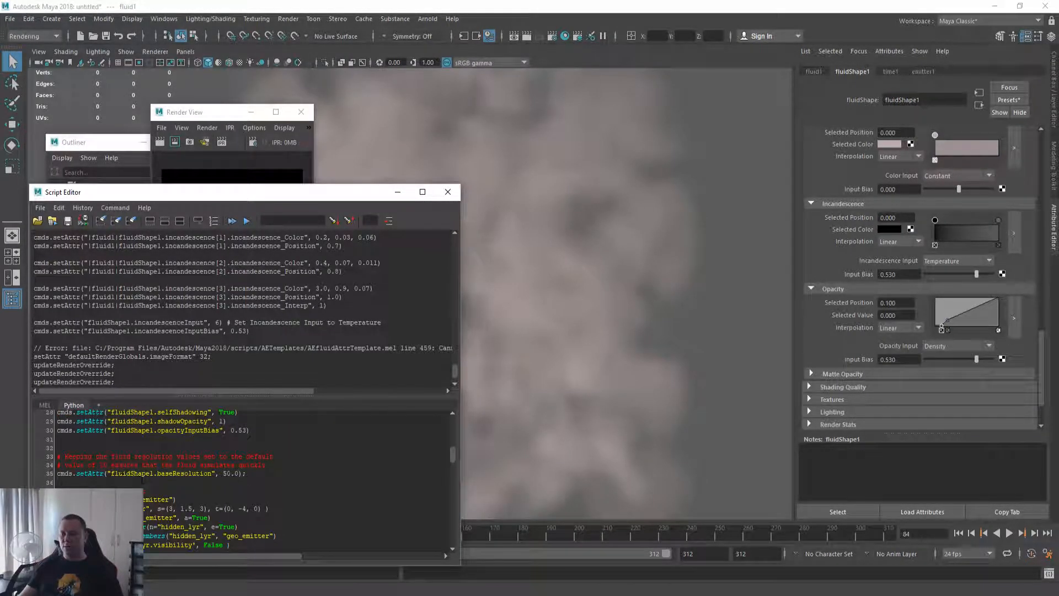
scroll(144, 453, down, 2)
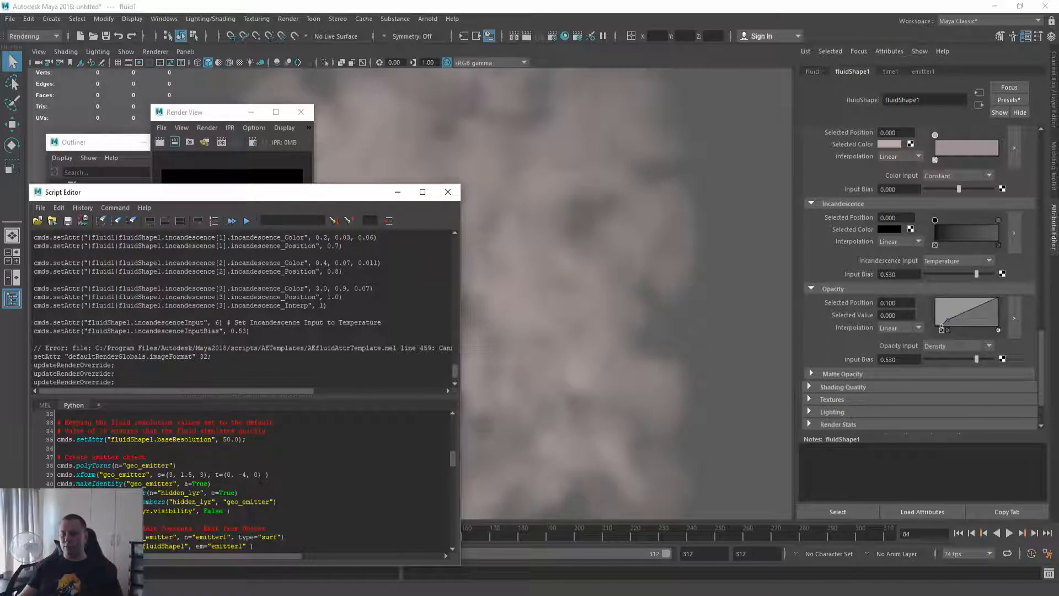
drag(58, 465, 258, 467)
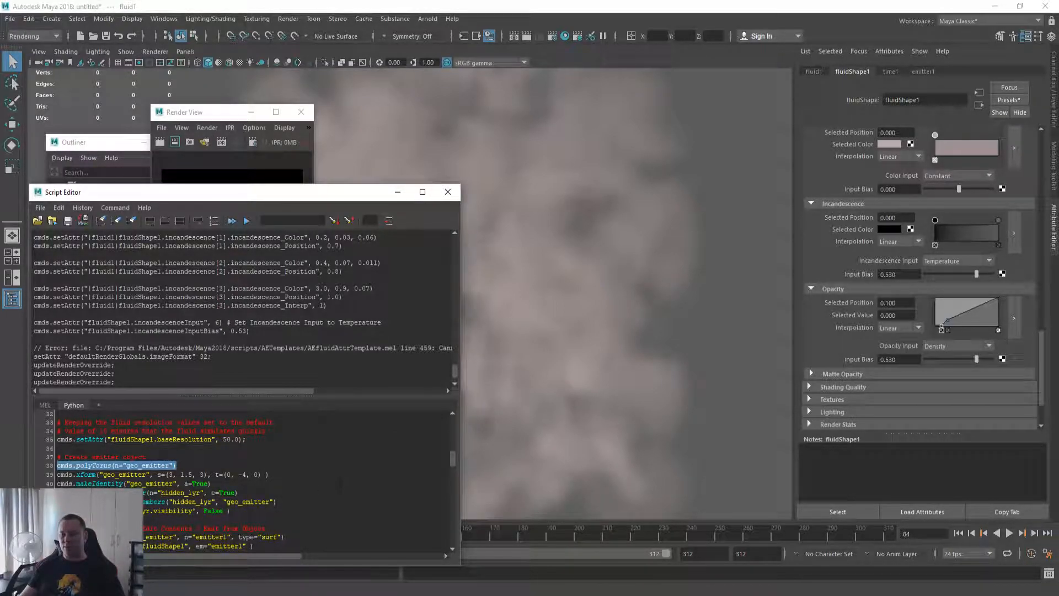
scroll(342, 481, down, 2)
scroll(300, 493, down, 2)
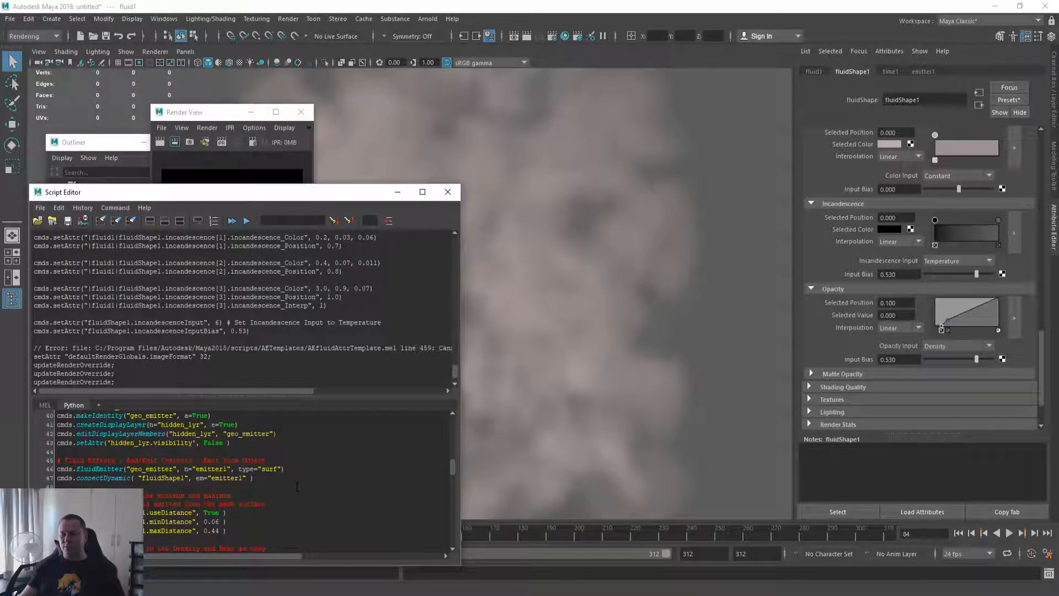
drag(303, 468, 84, 468)
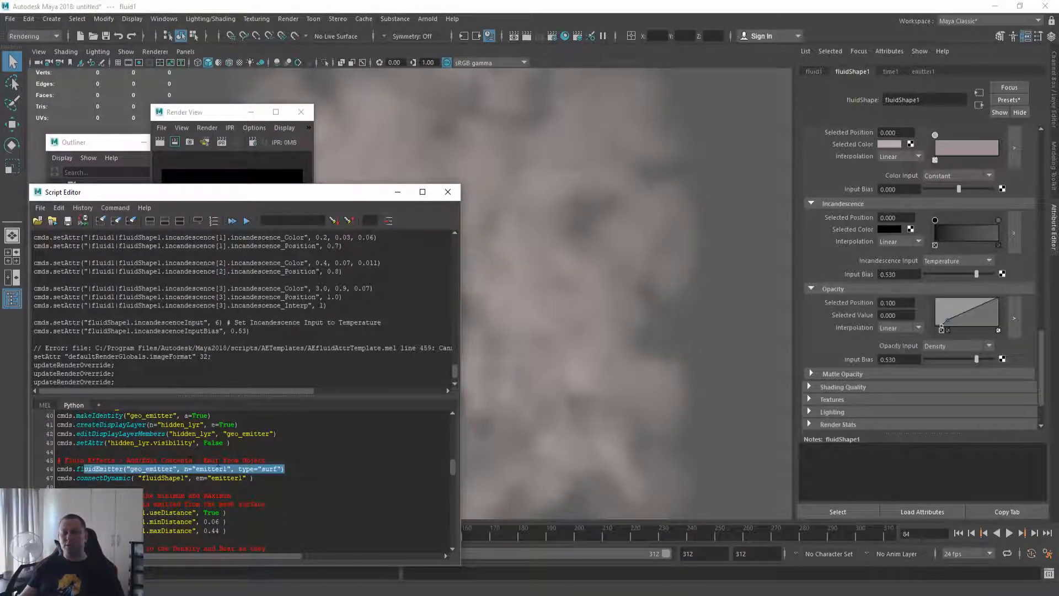
scroll(315, 445, up, 4)
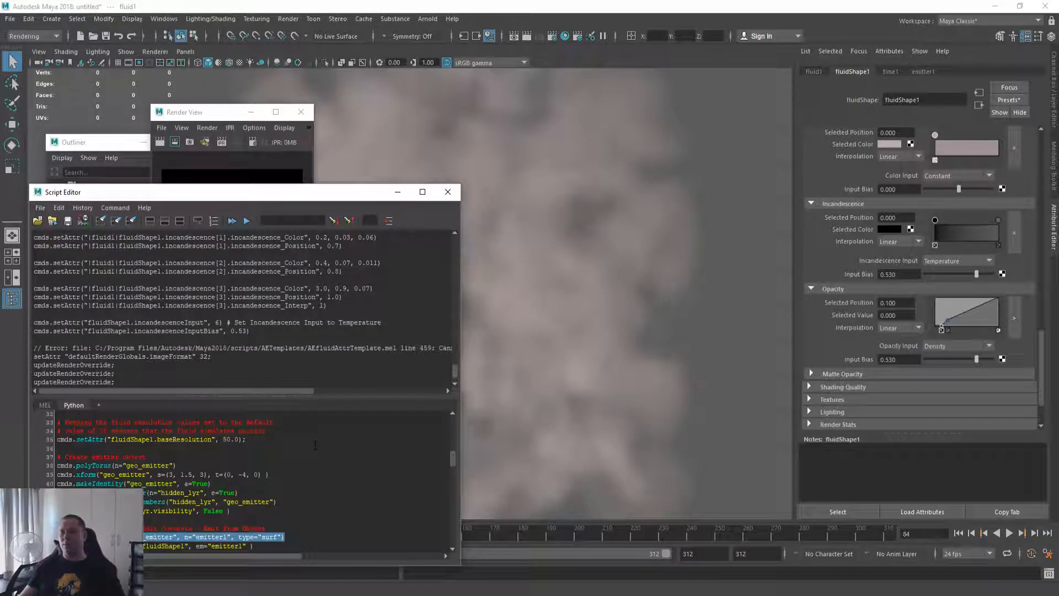
scroll(309, 450, up, 13)
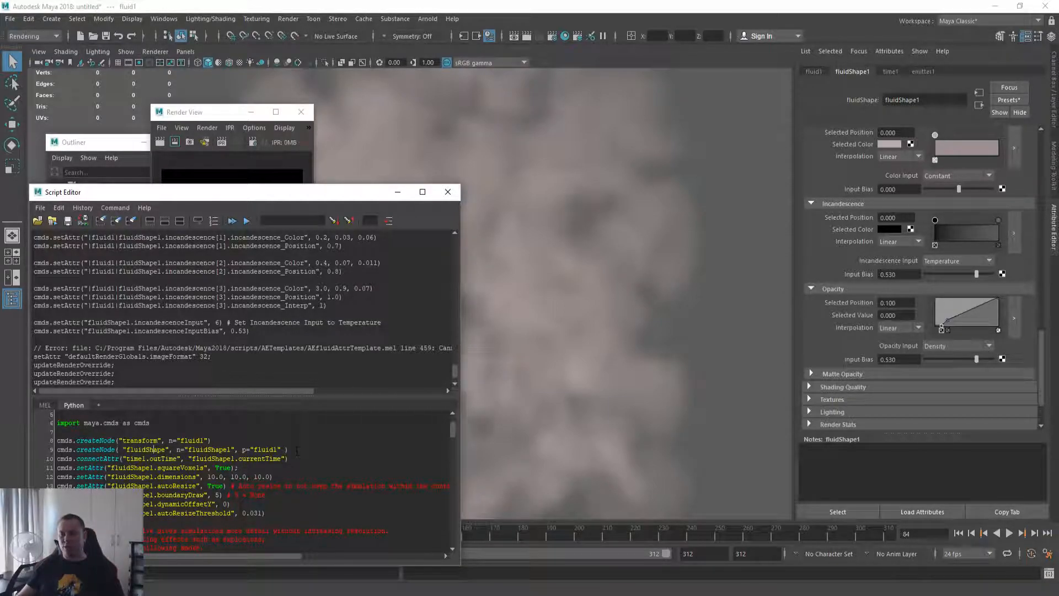
shift+click(298, 451)
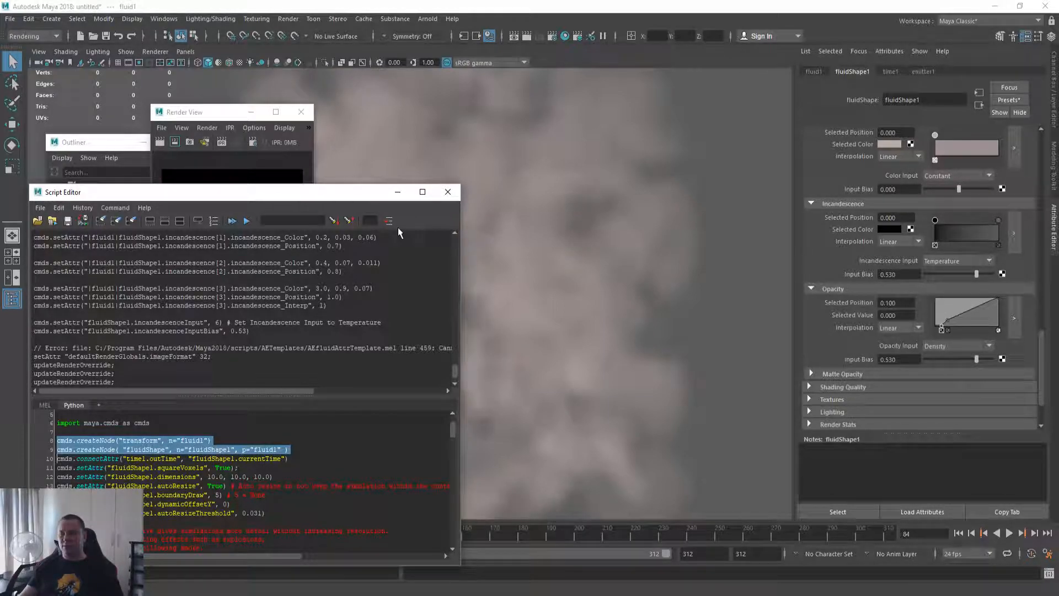
click(448, 192)
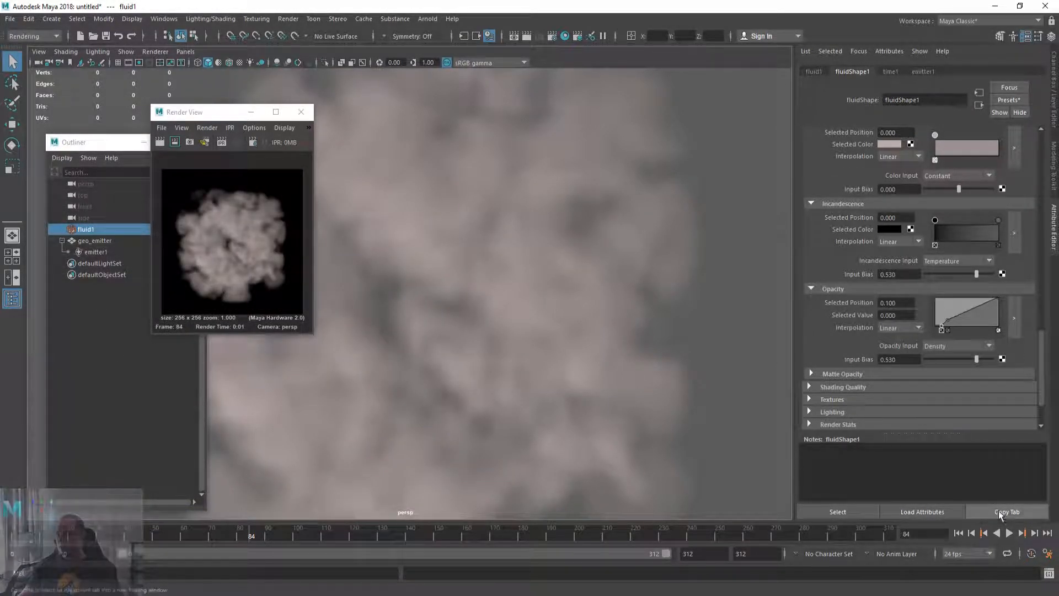
Play the smoke simulation from the first frame, stop it at frame 82 and test-render that frame.
click(960, 534)
click(1009, 533)
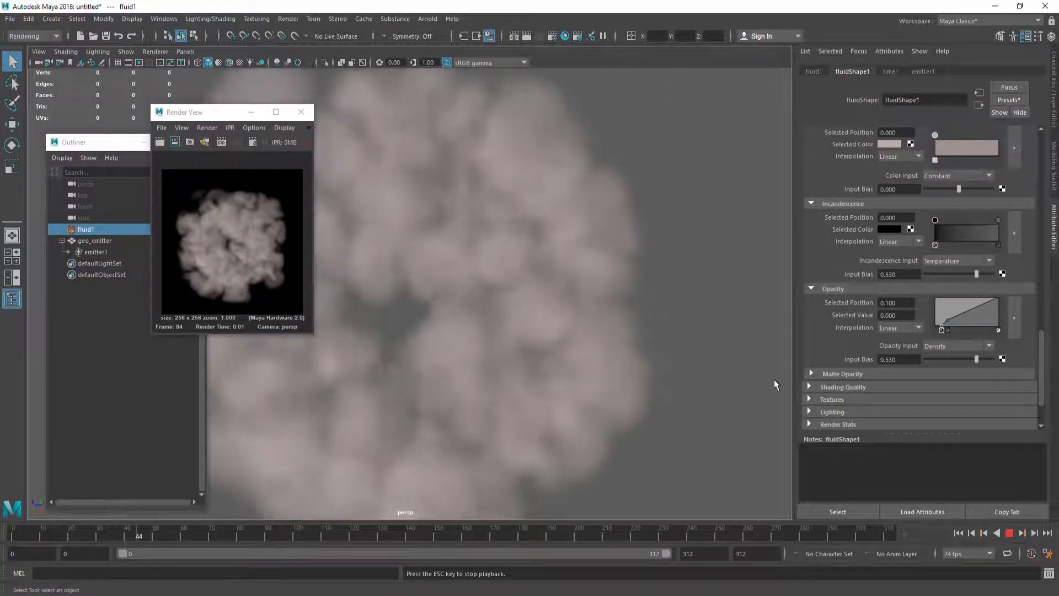
key(Escape)
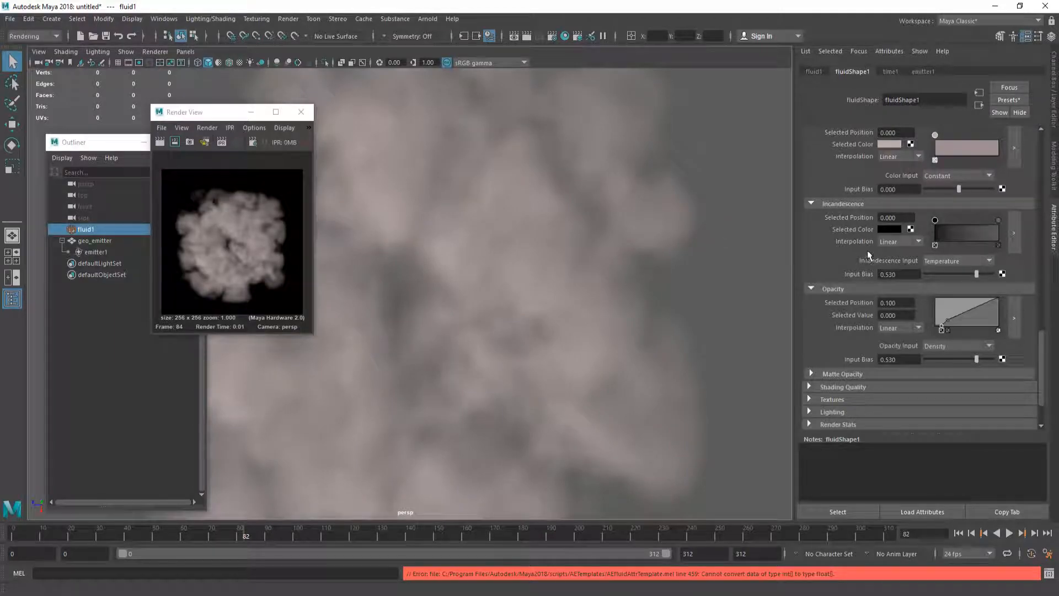
scroll(868, 248, up, 15)
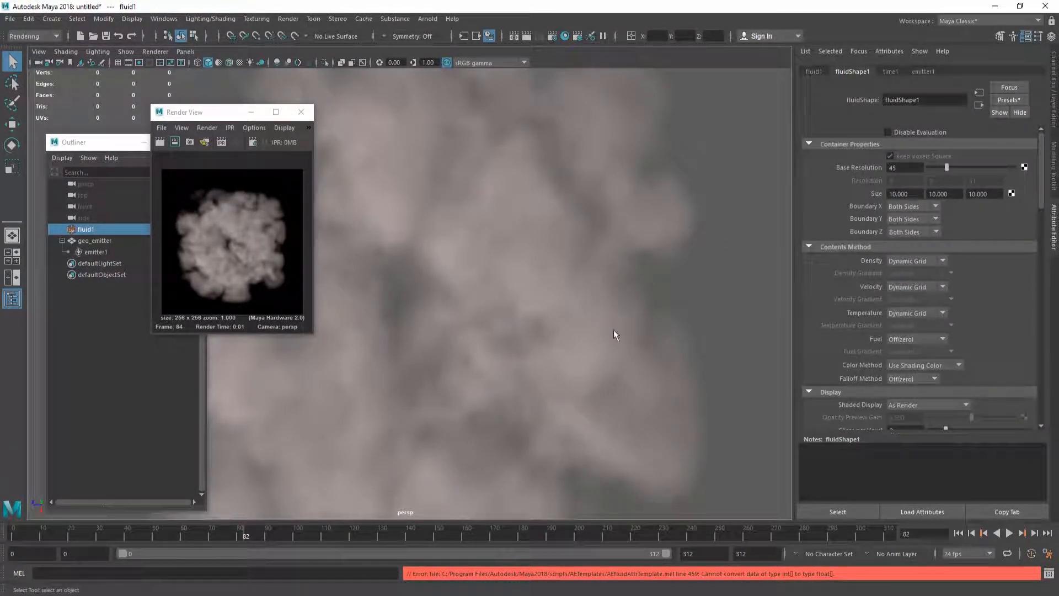
click(527, 38)
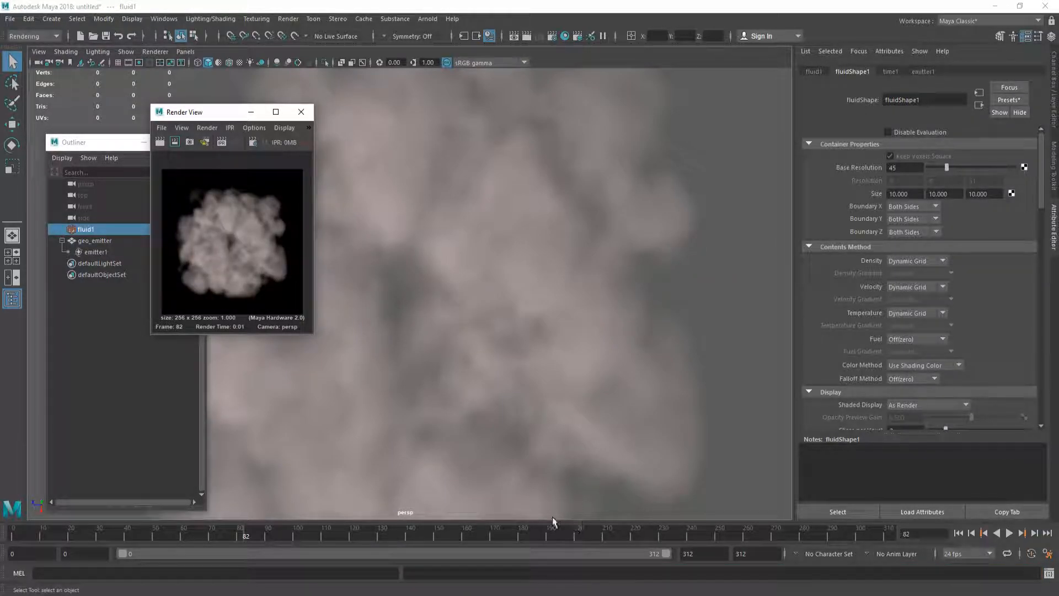
At frame 0, set emitter1's Rate (Percent) to 600 and set a keyframe on it.
click(957, 533)
drag(150, 223, 207, 223)
click(99, 251)
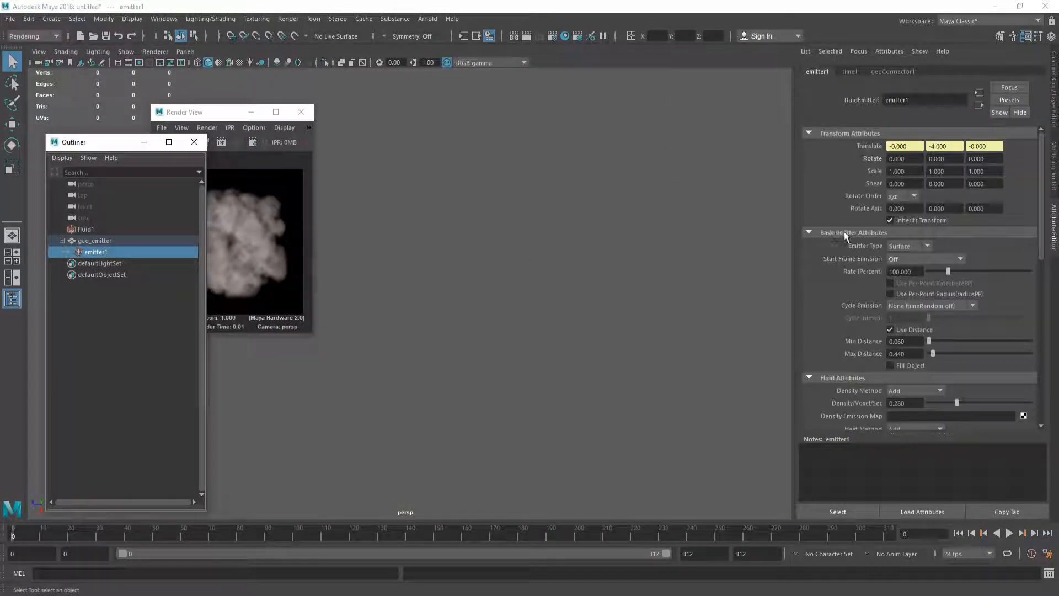
click(915, 271)
text(600)
key(Return)
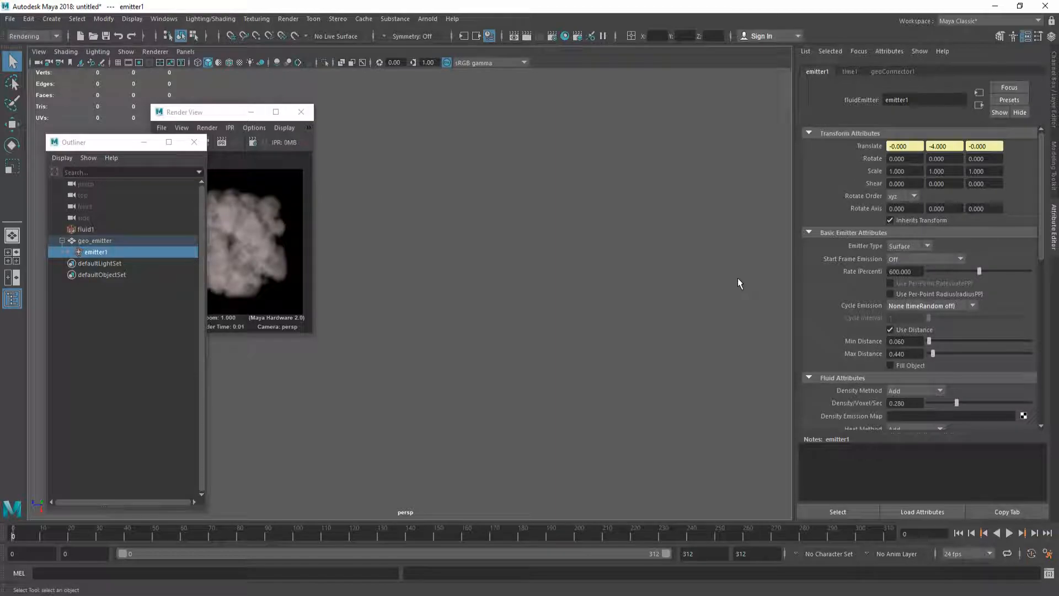
right_click(858, 270)
click(909, 287)
Set another keyframe on emitter1's Rate (Percent) at frame 100, keeping the value of 600.
click(297, 538)
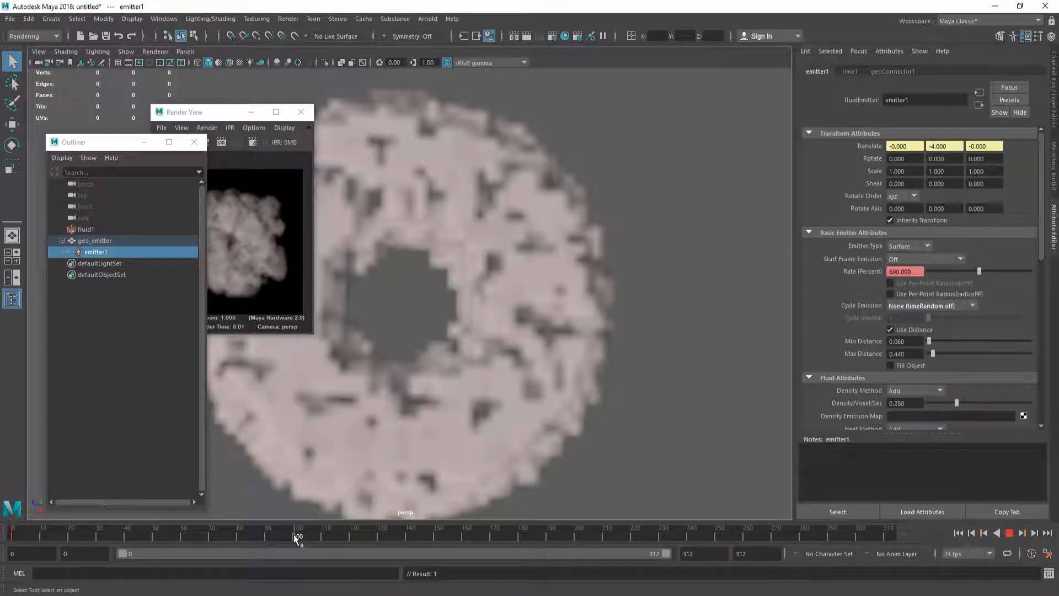
right_click(871, 275)
click(909, 294)
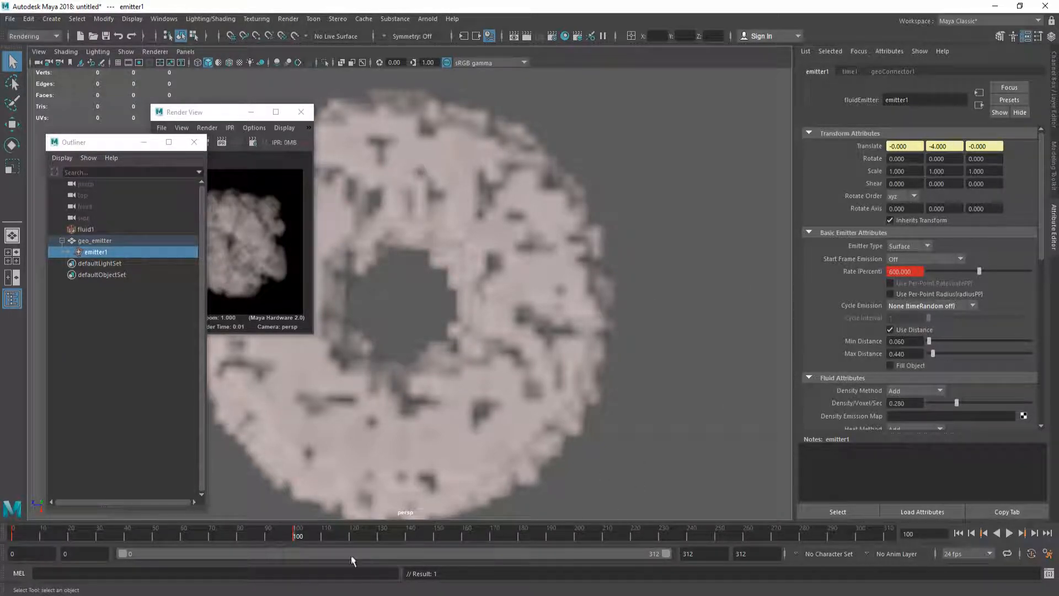
At frame 110, set emitter1's Rate (Percent) to 0 and set a keyframe on it.
drag(316, 538, 324, 539)
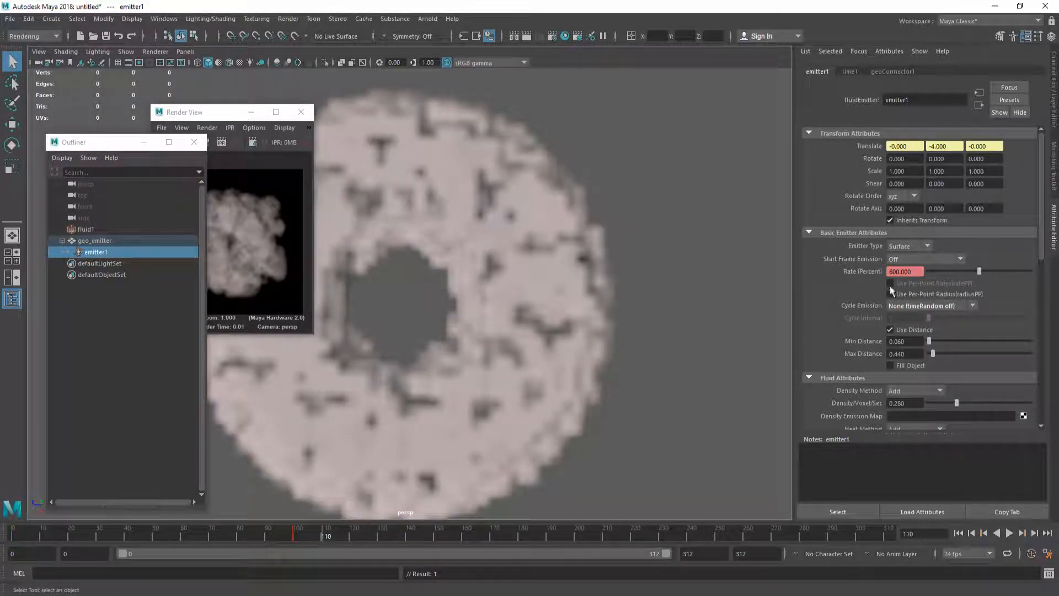
double_click(920, 271)
text(0)
key(Return)
right_click(862, 271)
click(905, 286)
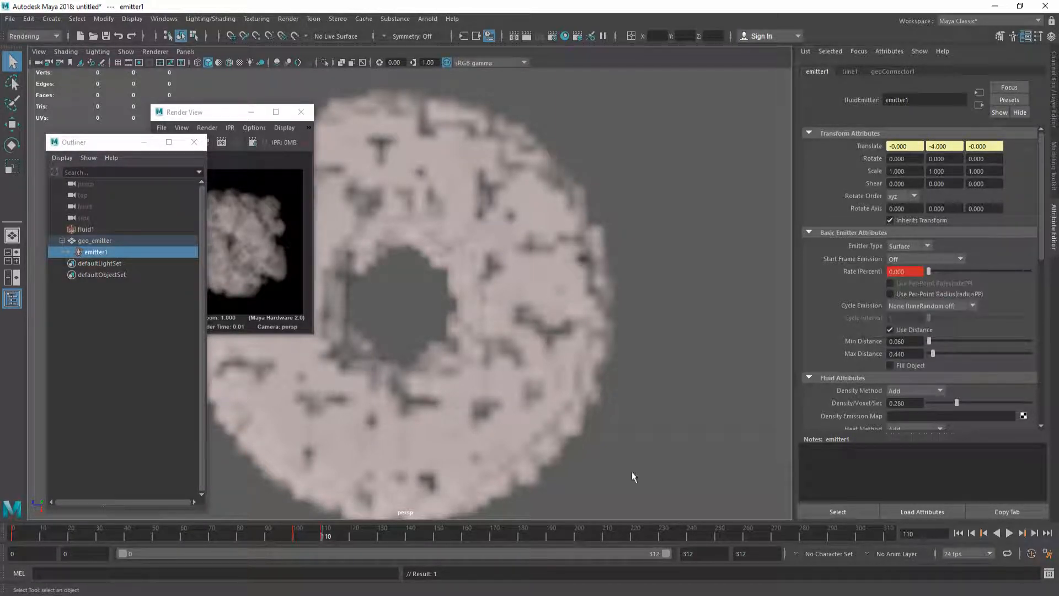
Play the simulation from frame 0 past the last emission key to check the smoke's fade-out, and rewind it.
click(439, 534)
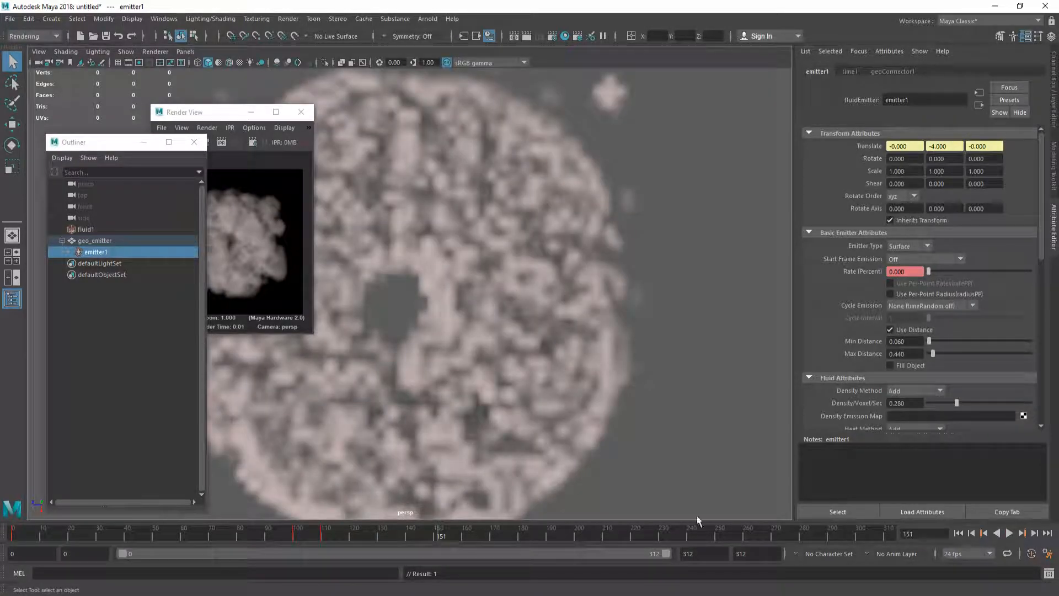
click(958, 532)
click(1009, 533)
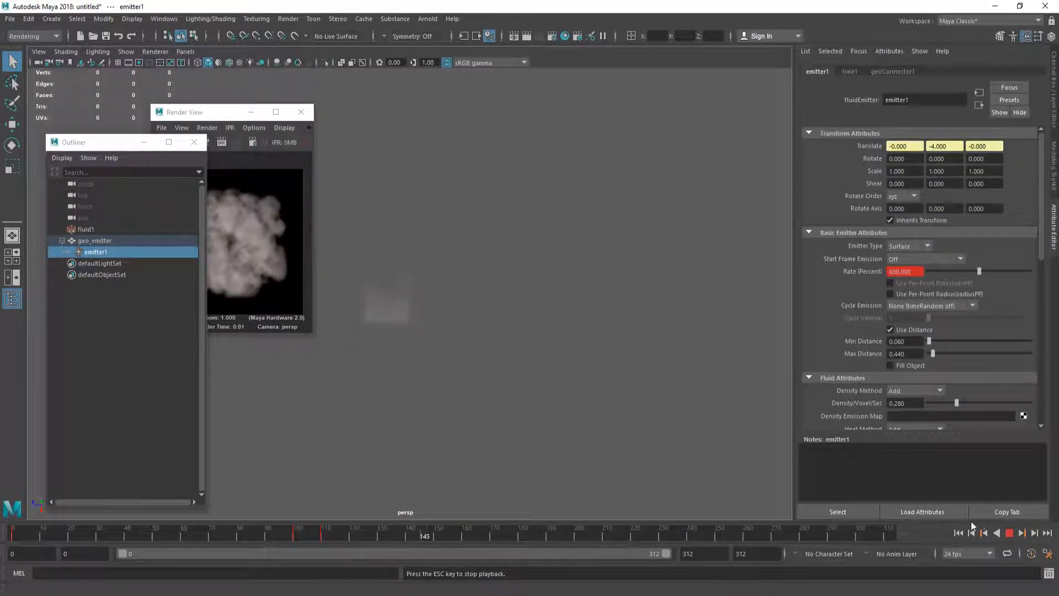
click(1009, 533)
click(957, 534)
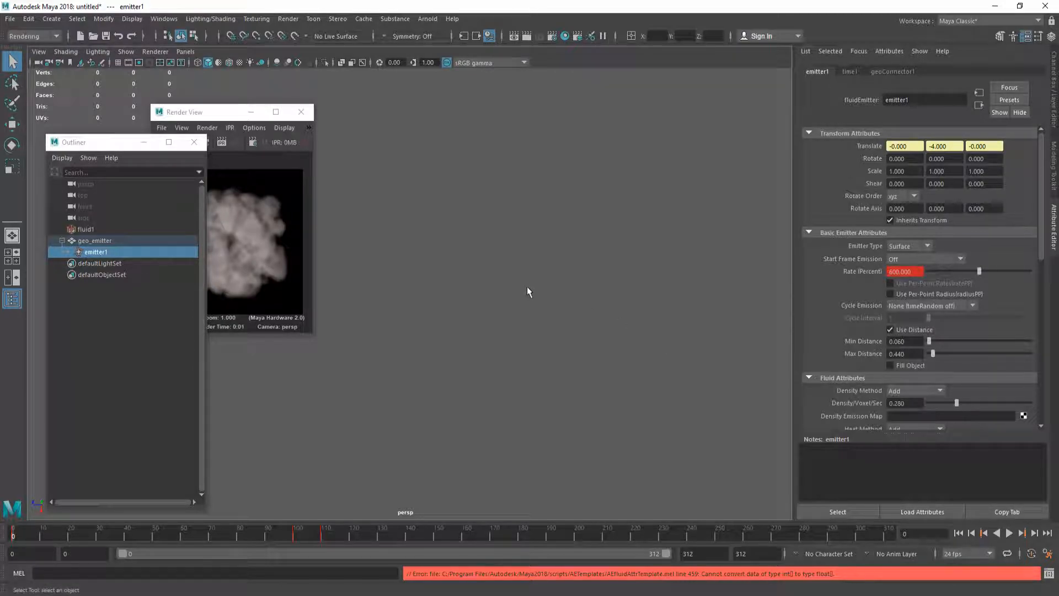
Bring the render view forward, play the simulation from the start, stop it at frame 76 and test-render the denser smoke.
click(216, 113)
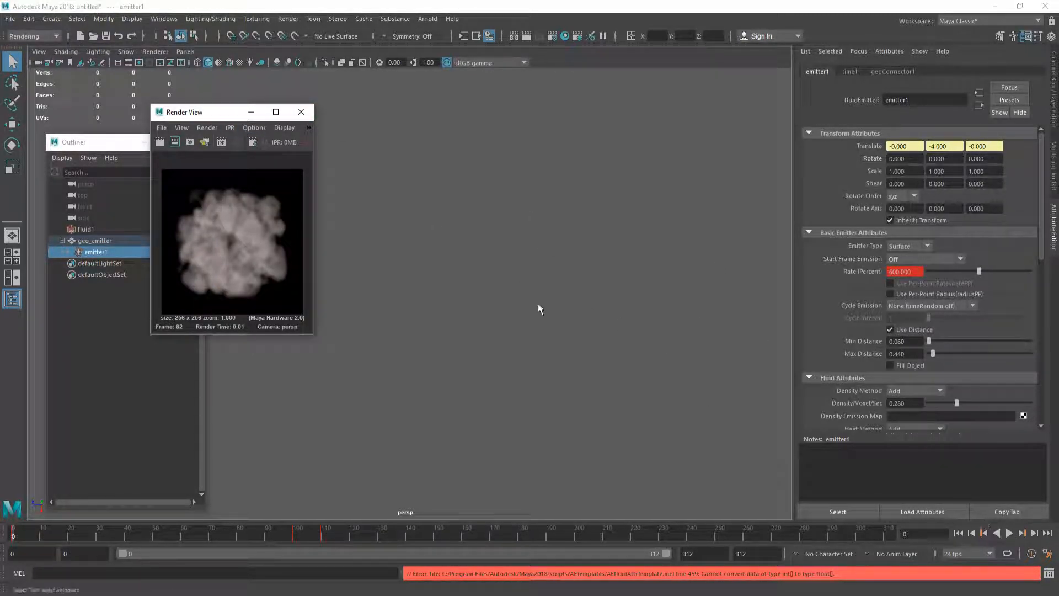
click(1009, 533)
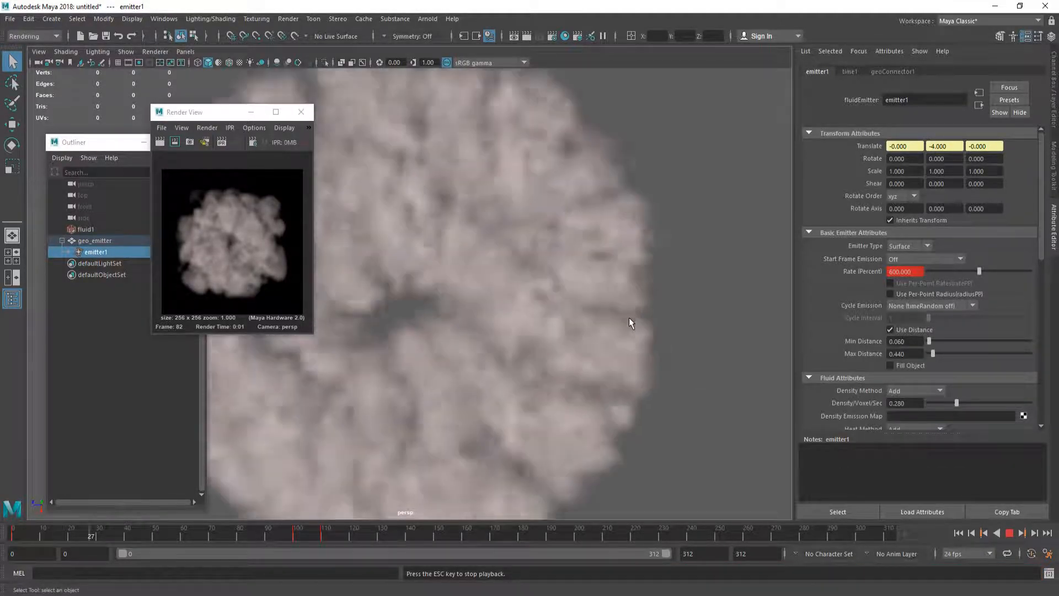
click(1009, 533)
click(526, 36)
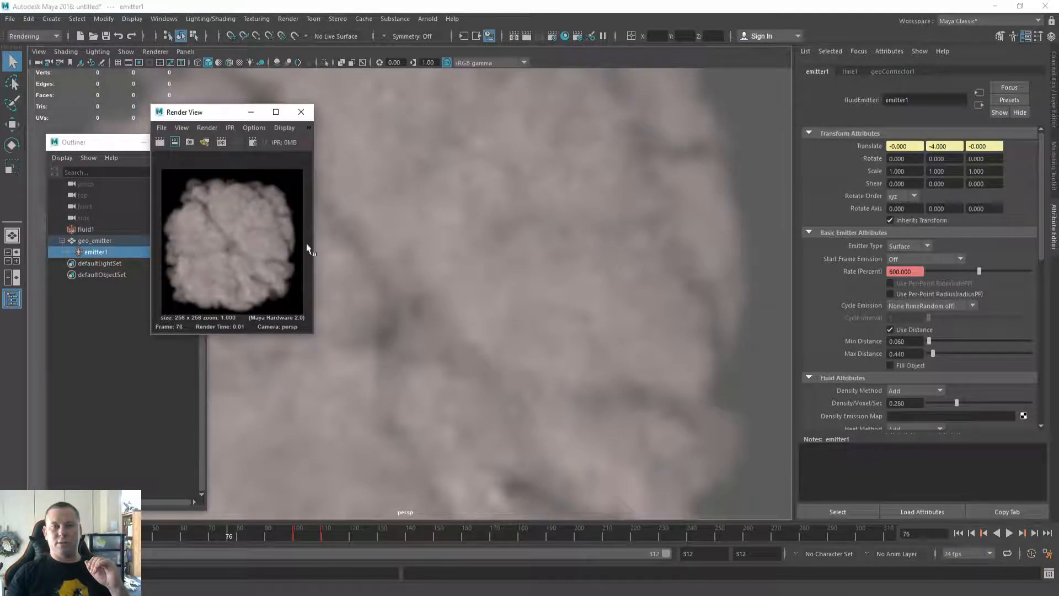
Inspect the smoke render in an enlarged render view, restore its size, and test-render frame 76 from increasingly greater camera distances.
click(276, 112)
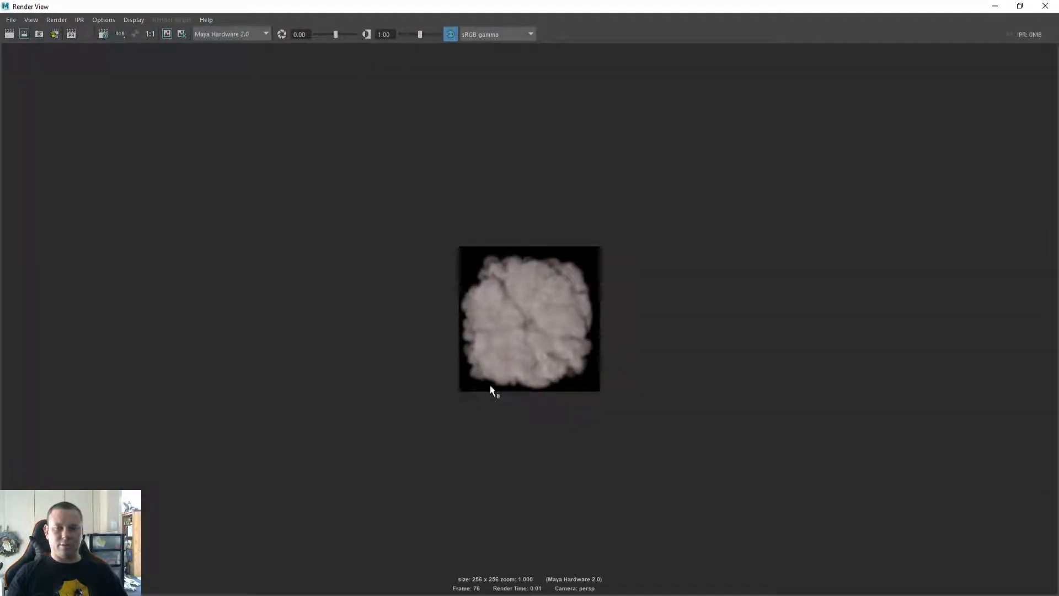
double_click(491, 9)
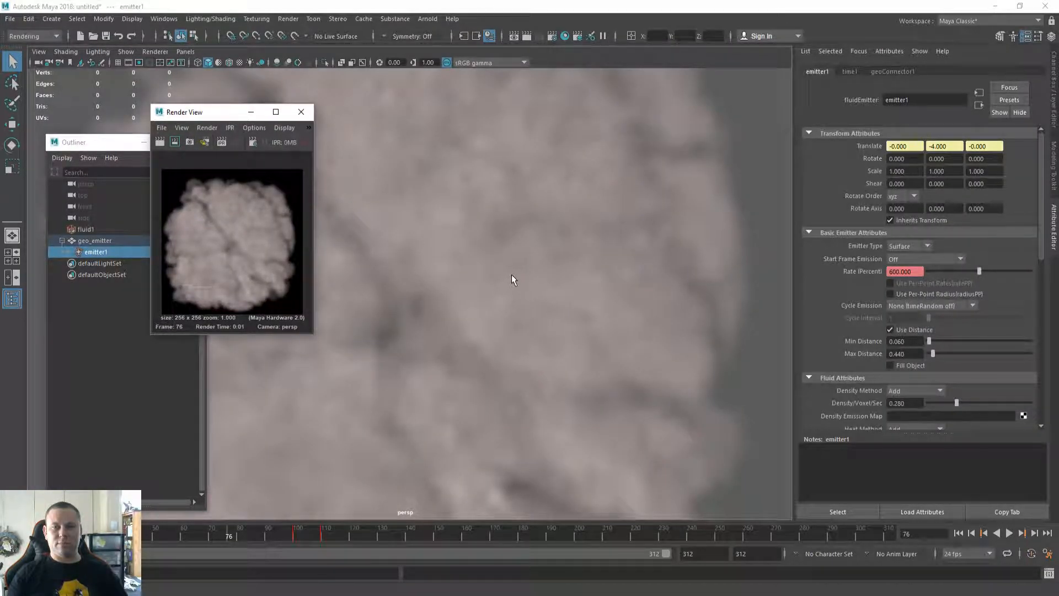
scroll(511, 273, down, 2)
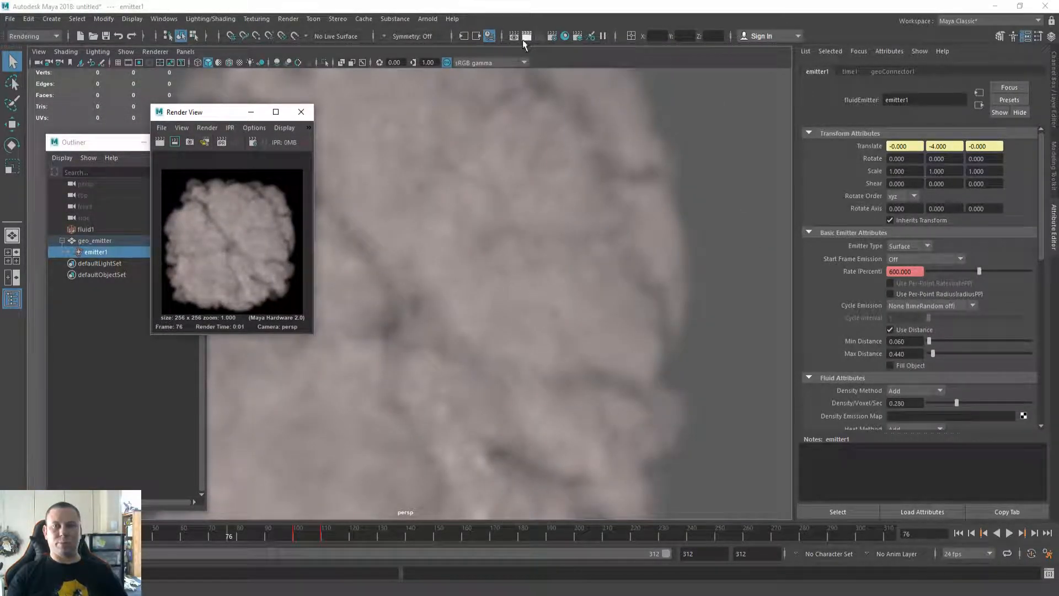
click(524, 39)
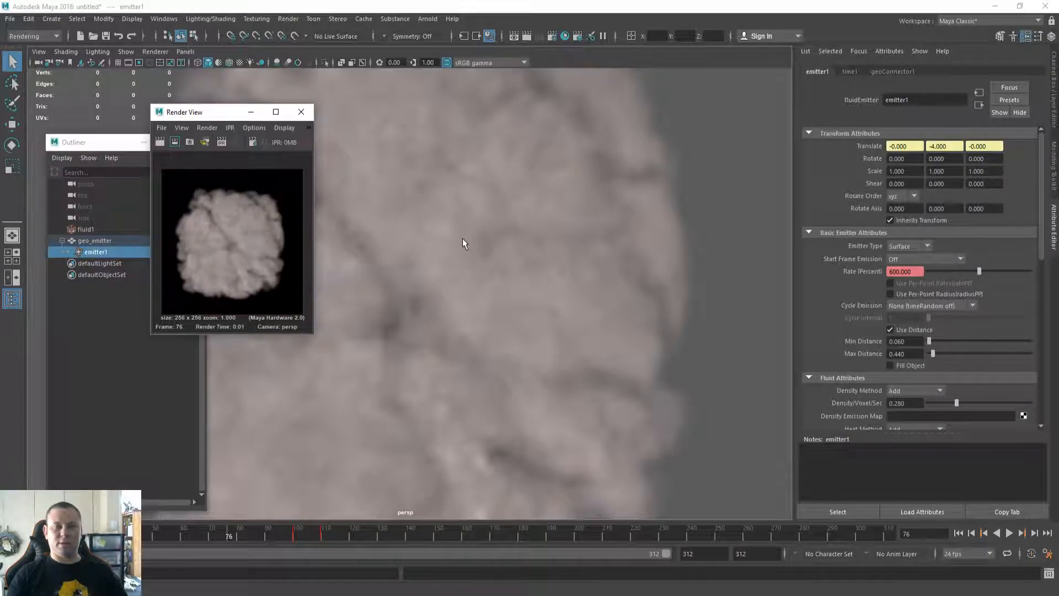
scroll(516, 301, down, 3)
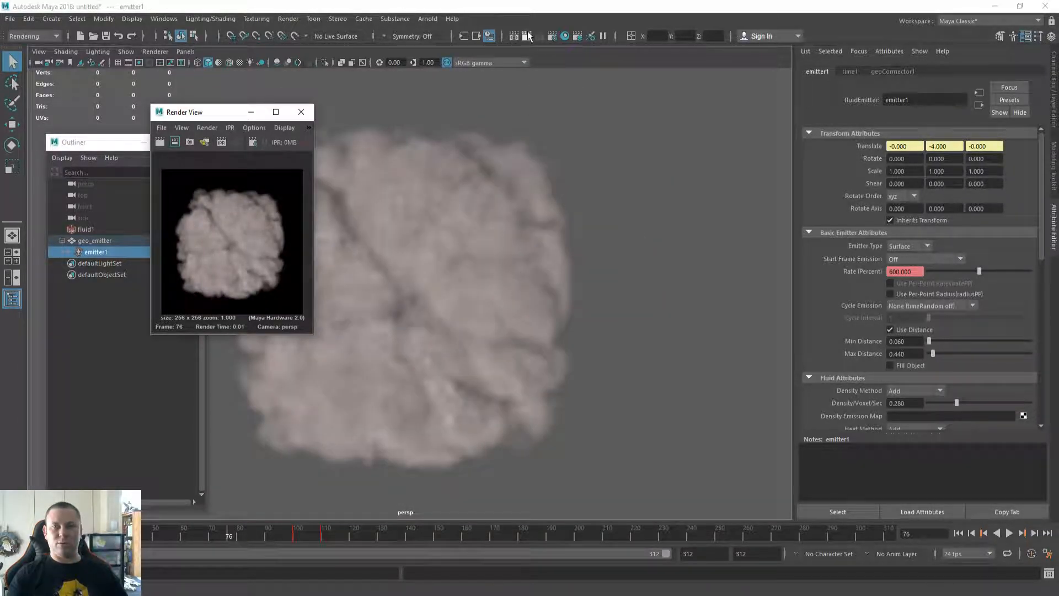
click(527, 37)
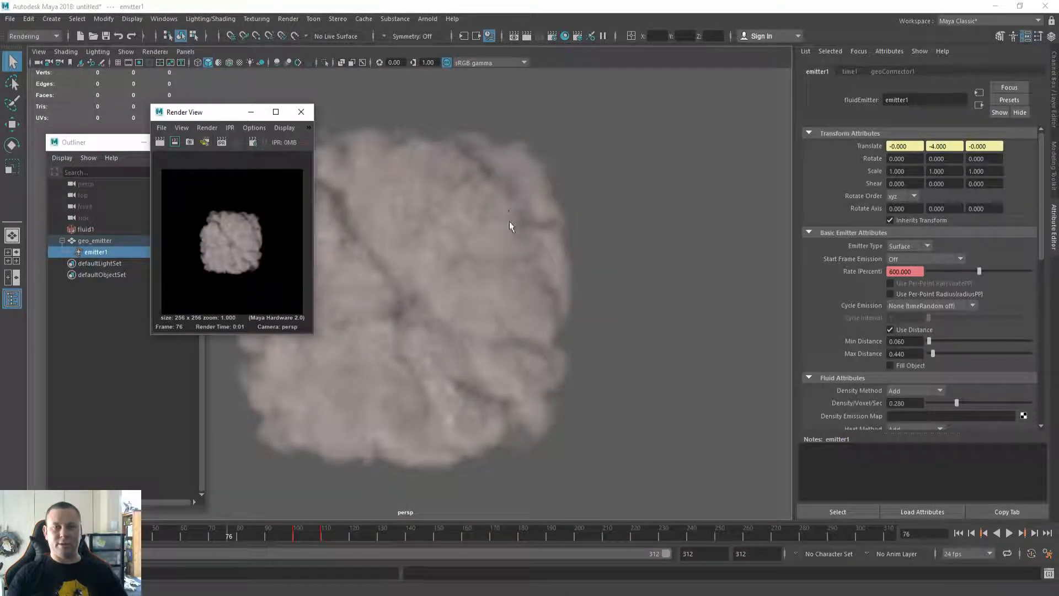
Reframe the perspective camera closer to the smoke, test-rendering frame 76 until the cloud fills the image with a margin around it.
scroll(514, 286, up, 3)
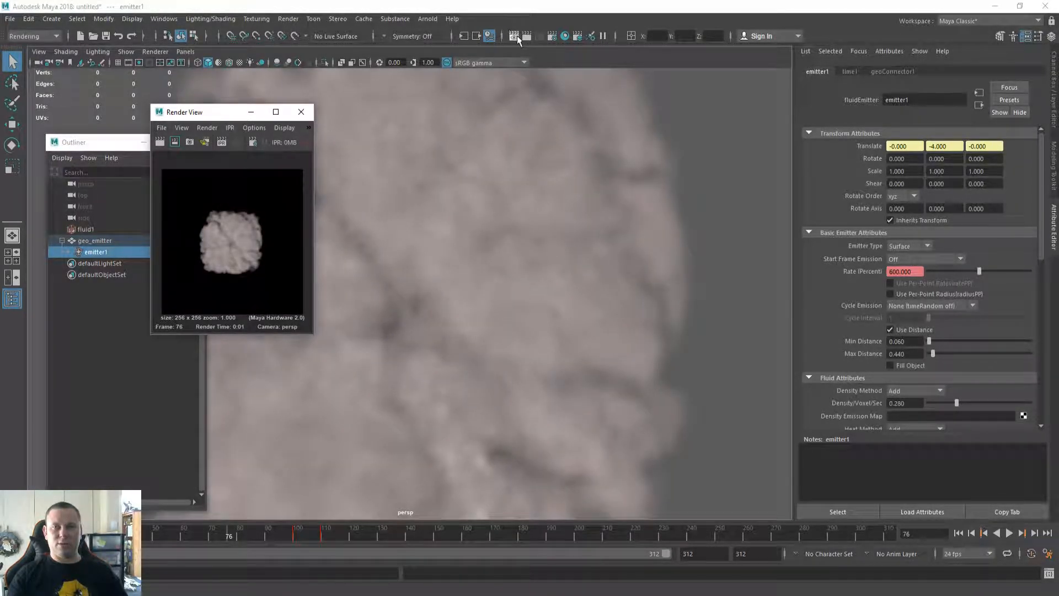
click(515, 36)
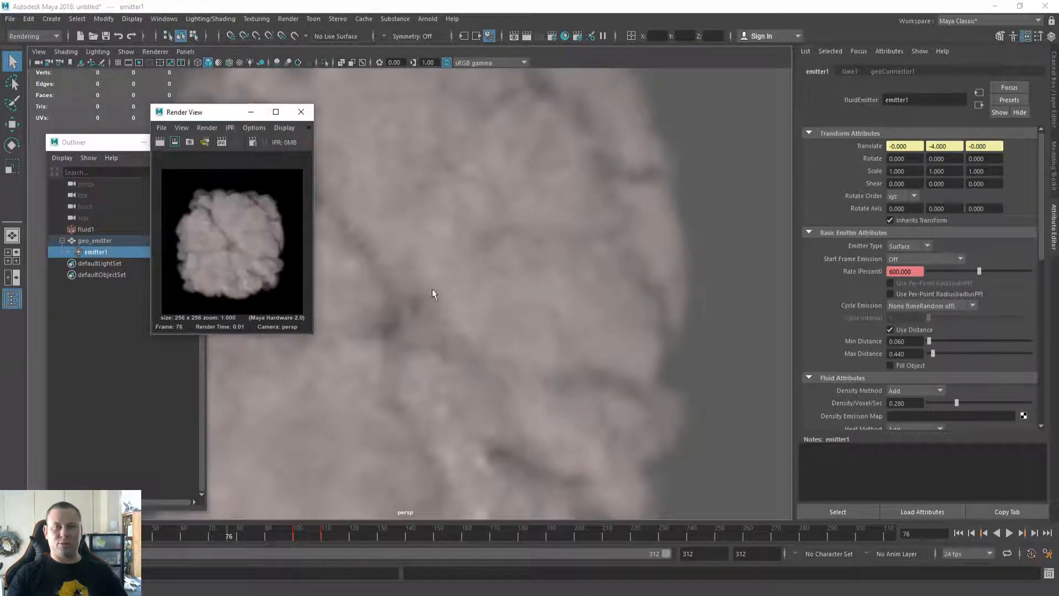
scroll(482, 296, up, 2)
click(527, 36)
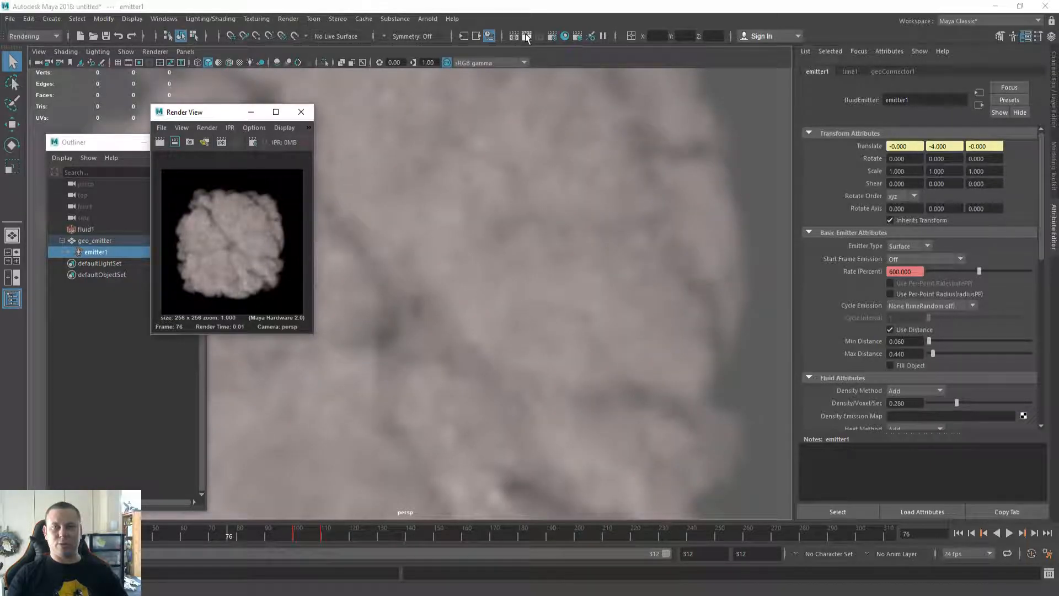
scroll(488, 295, up, 1)
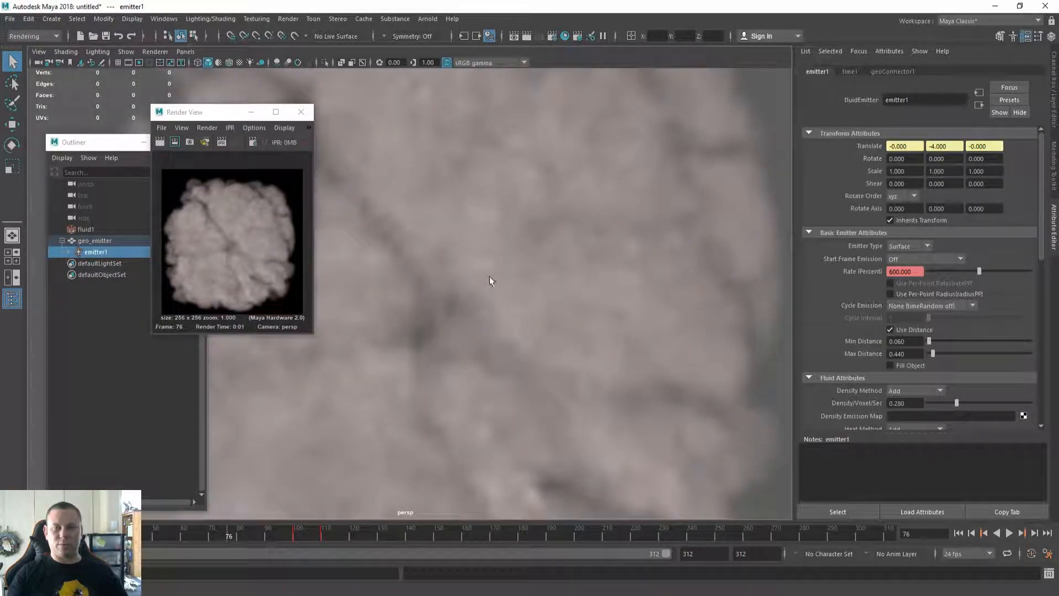
click(526, 37)
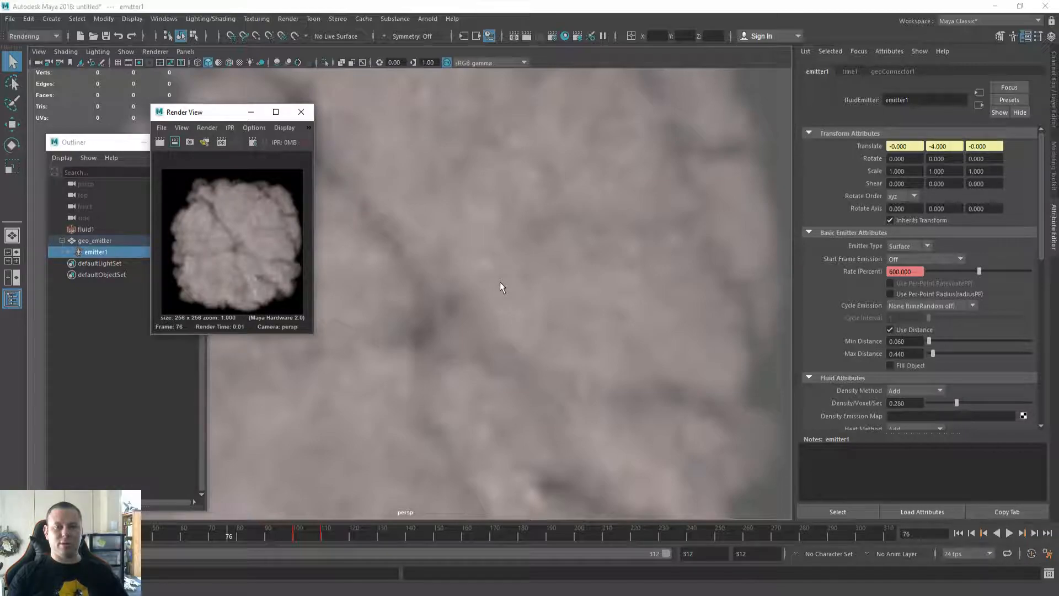
scroll(500, 283, down, 2)
click(527, 36)
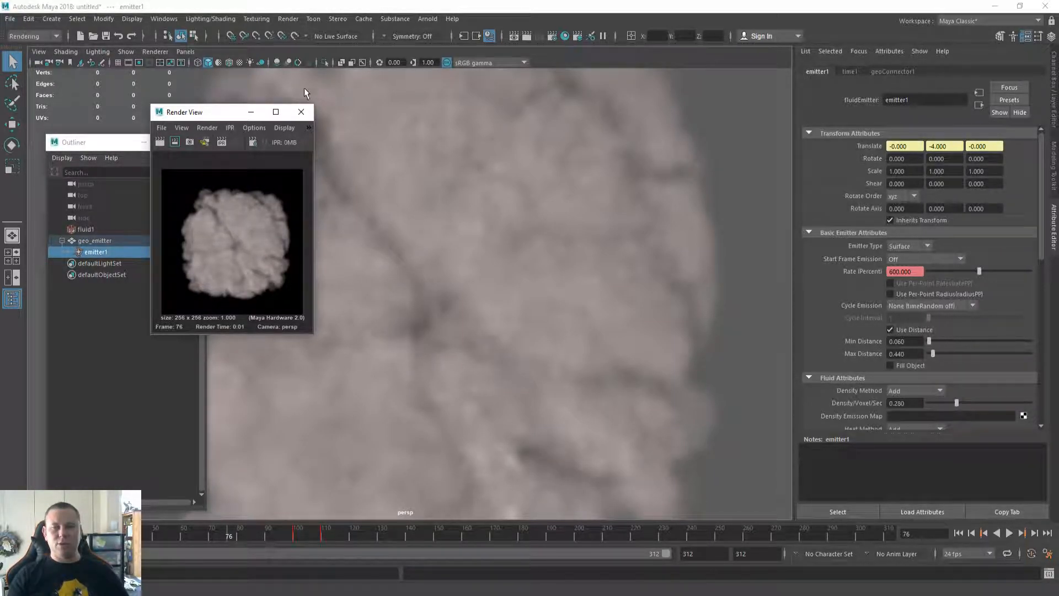
Play the simulation on to frame 103, test-render the smoke there to check the framing, and rewind to frame 0.
click(1008, 533)
click(1008, 533)
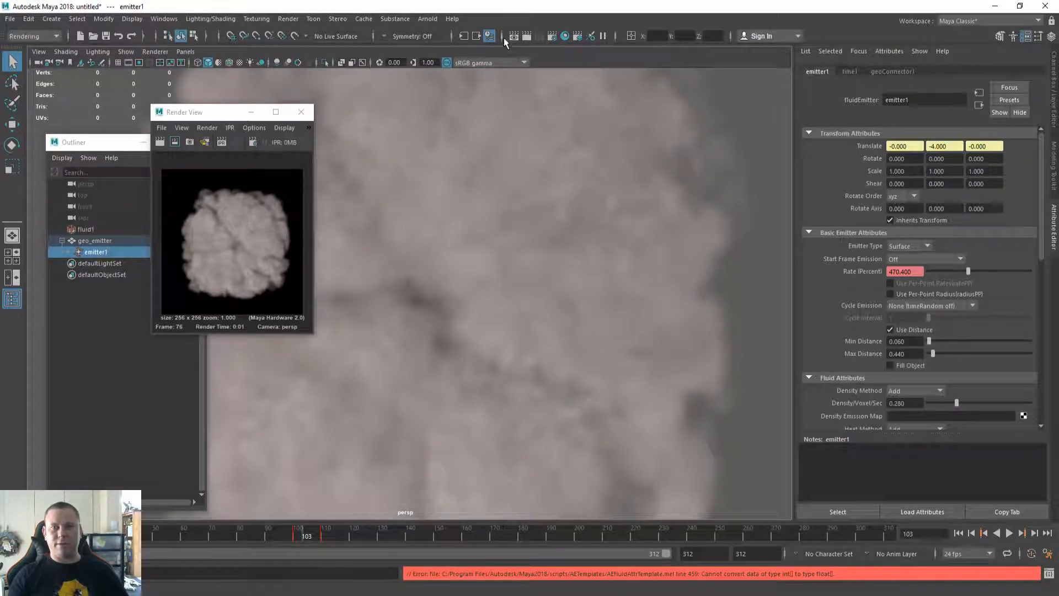
click(526, 36)
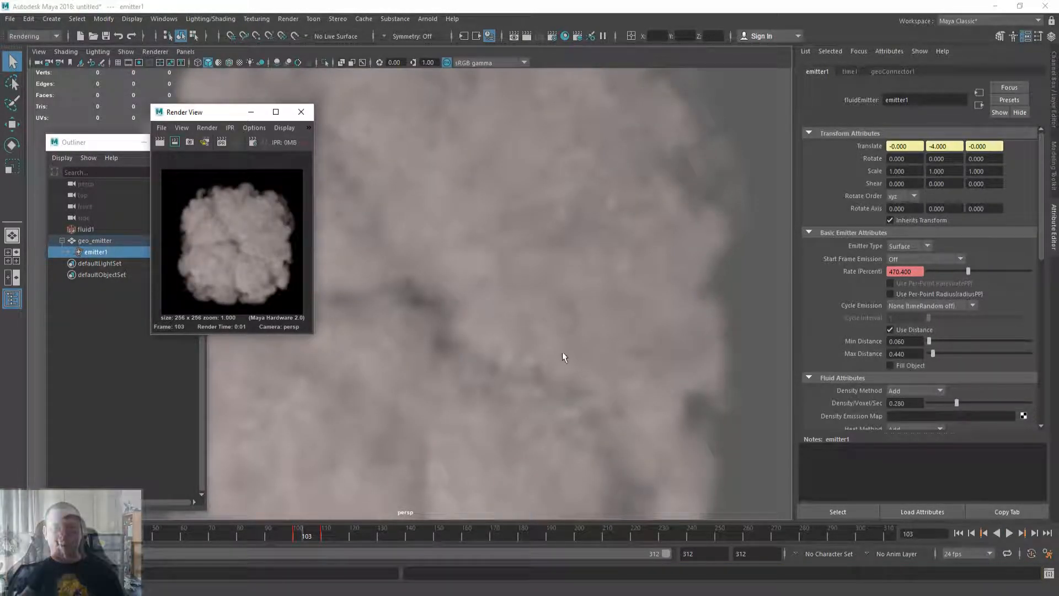
click(528, 38)
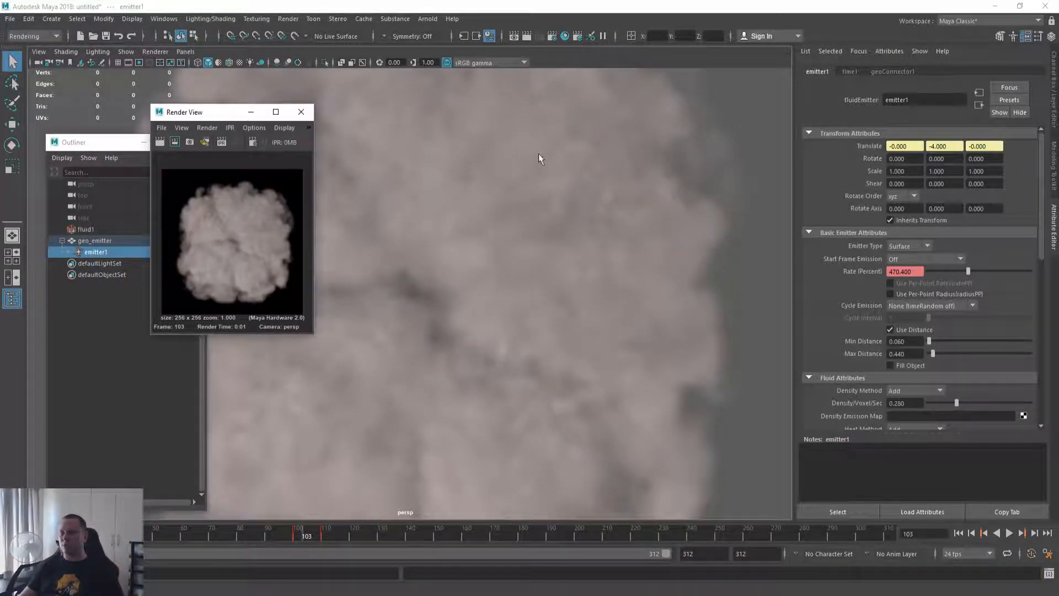
click(959, 533)
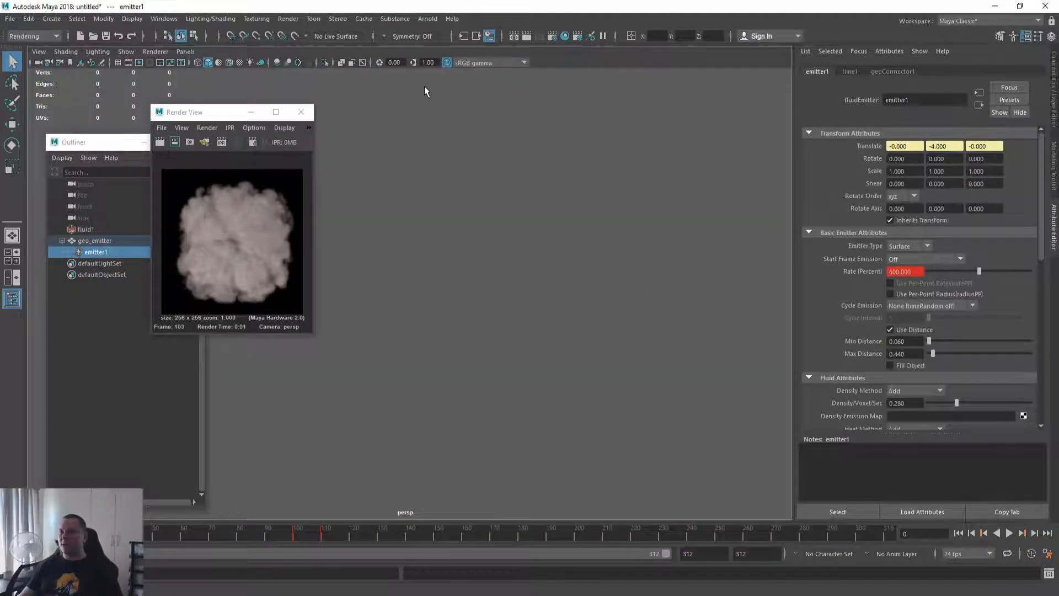
In the render settings, set the Frame/Animation ext to name.#.ext and the end frame to 150.
click(553, 35)
scroll(359, 299, up, 8)
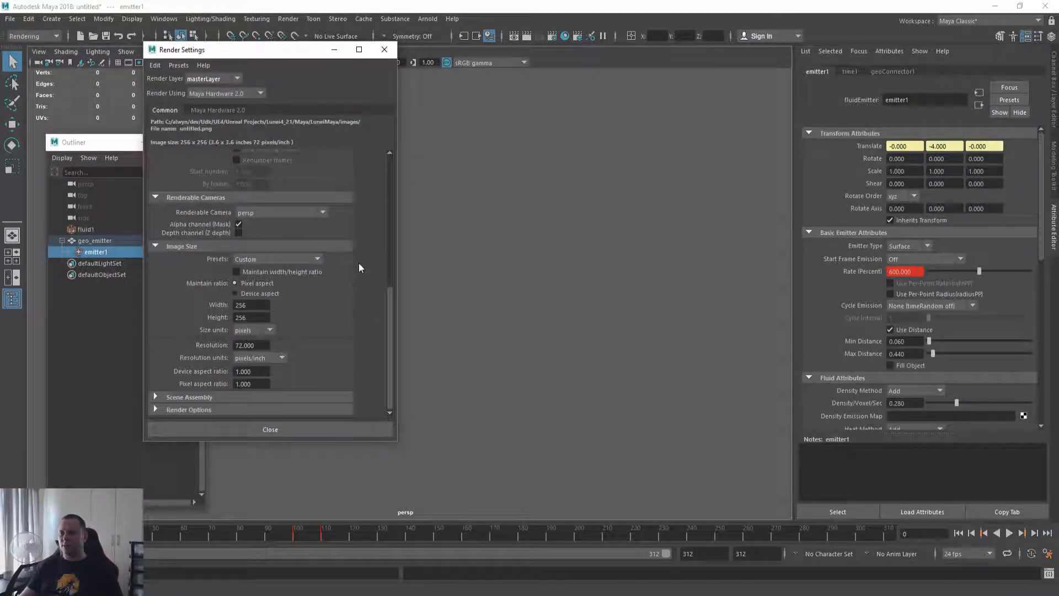
click(289, 289)
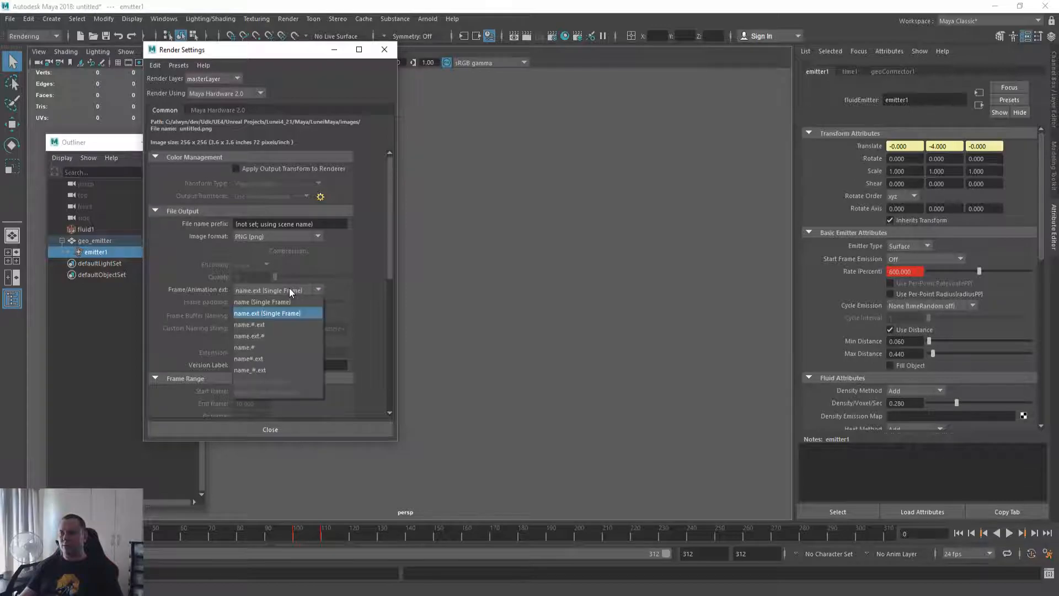
click(270, 325)
scroll(367, 306, down, 2)
scroll(367, 307, down, 3)
click(262, 255)
key(Tab)
text(150)
key(Tab)
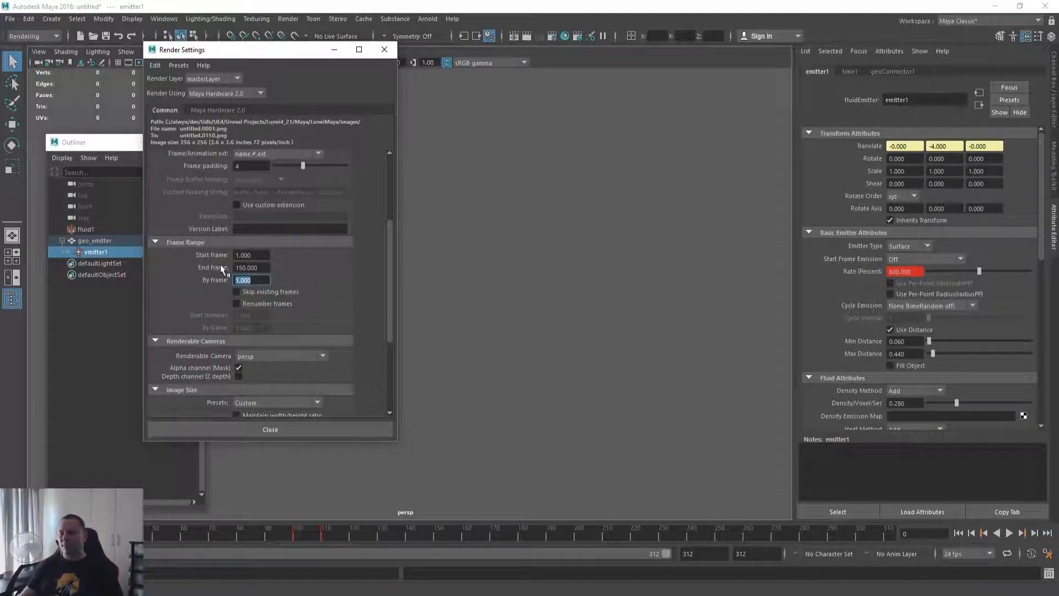
click(283, 425)
Delete all old images from the render output folder in File Explorer and return to Maya.
key(alt+Tab)
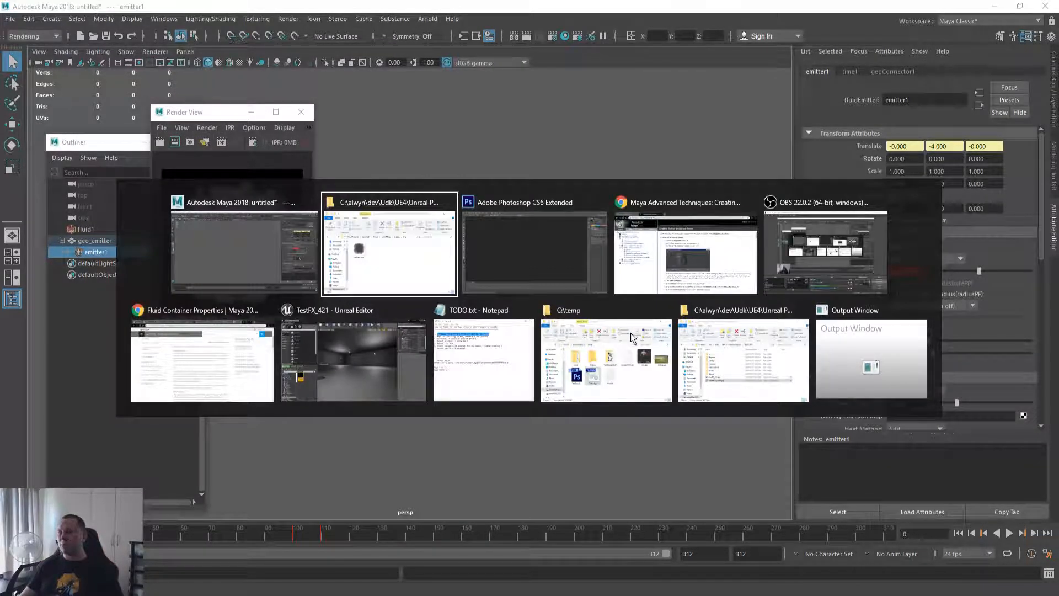
key(ctrl+a)
key(Delete)
key(alt+Tab)
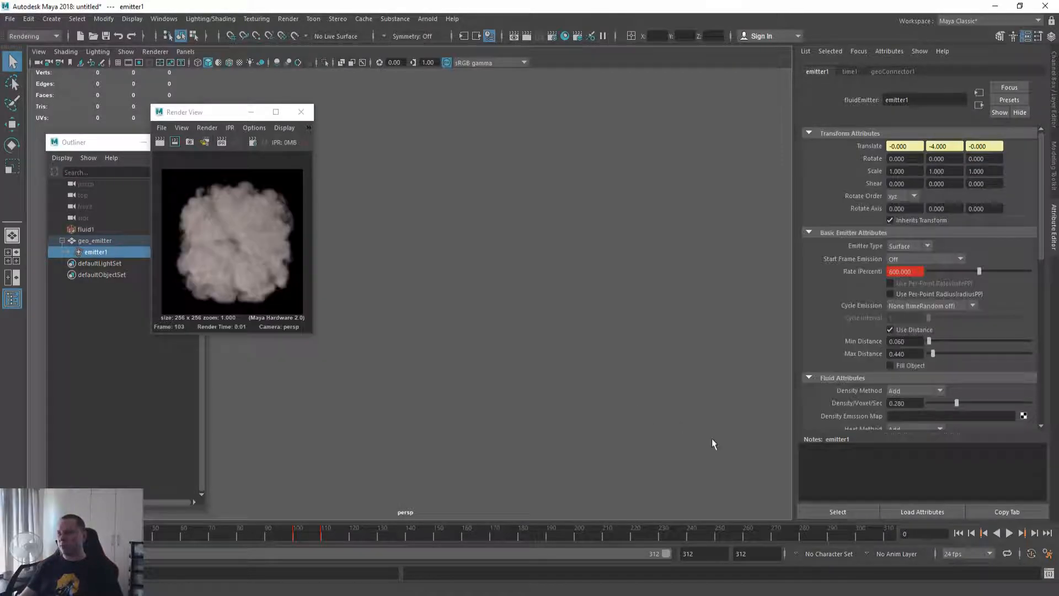
Render the sequence, and look through the rendered PNG frames in the tmp output folder in File Explorer.
click(284, 19)
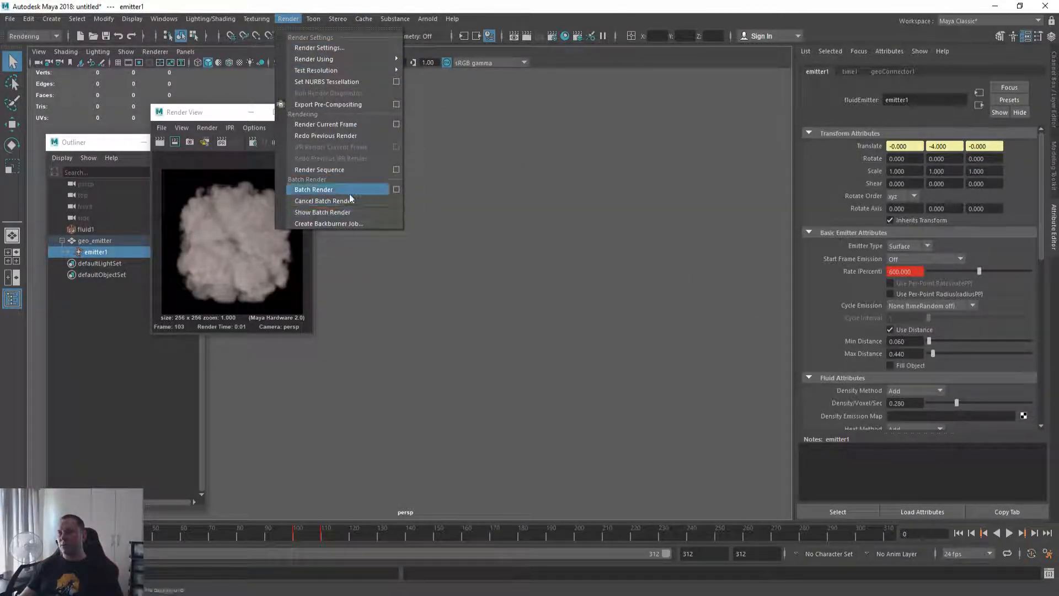
click(346, 170)
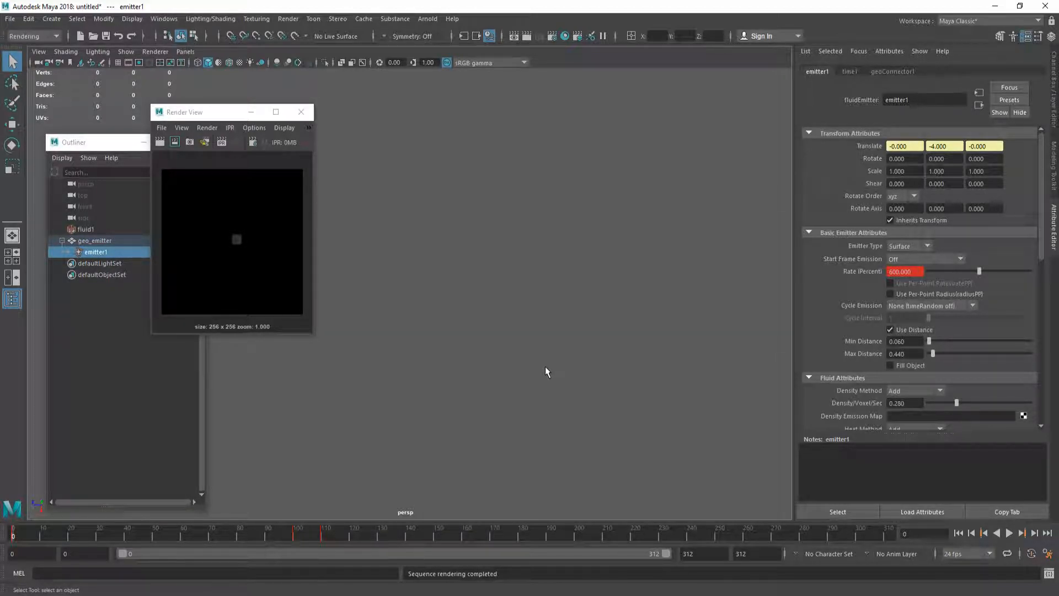
key(alt+Tab)
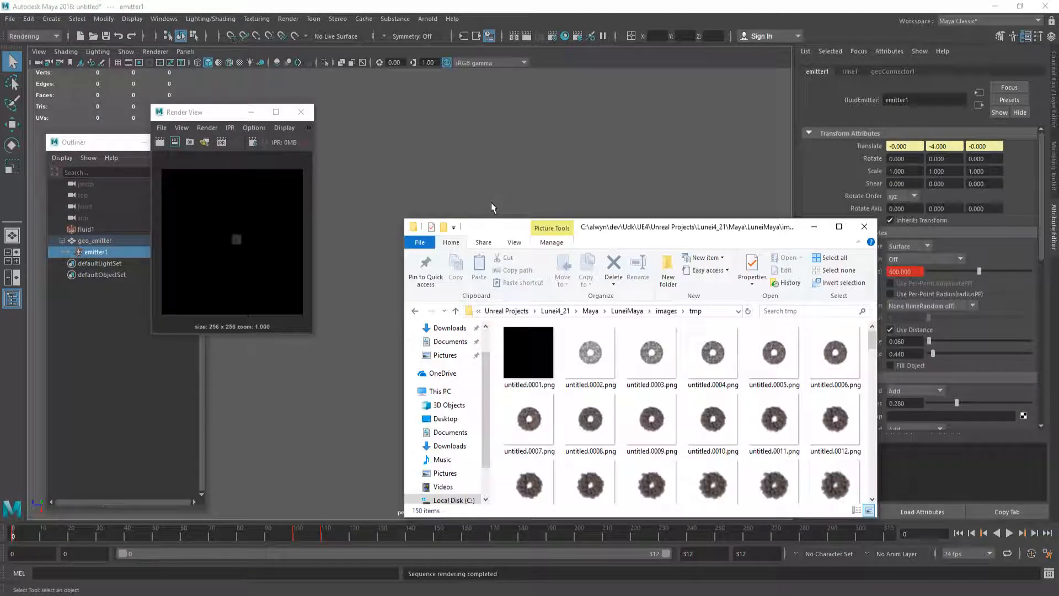
click(840, 226)
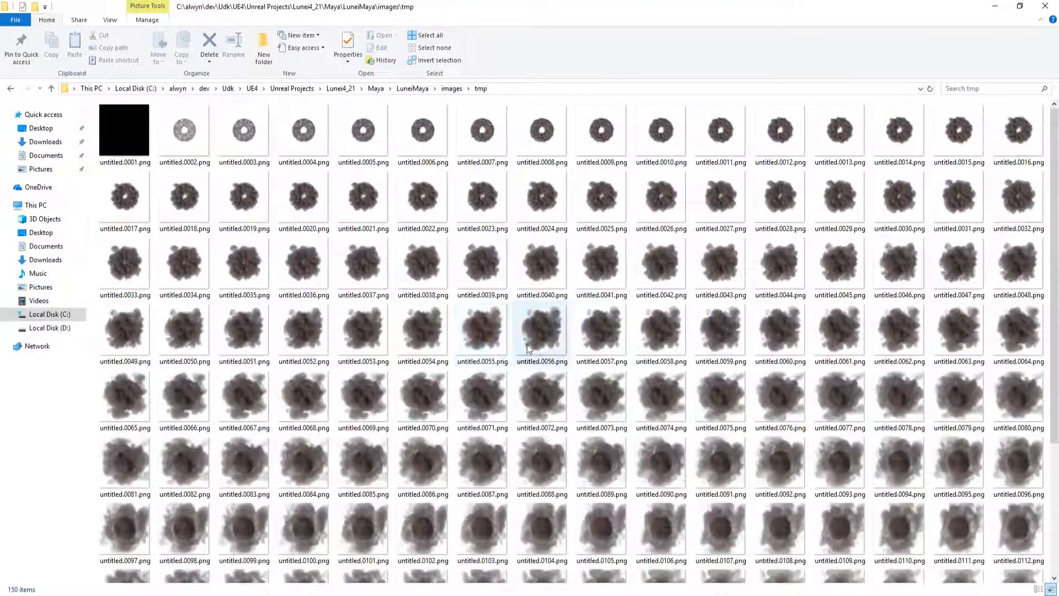
scroll(657, 336, down, 3)
scroll(661, 338, up, 3)
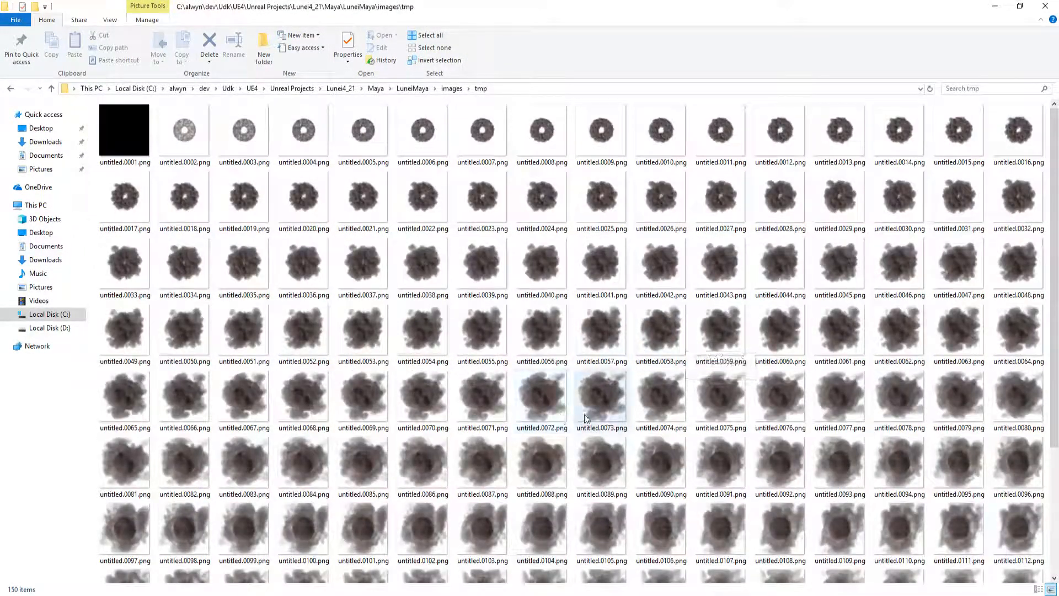
View the rendered frame untitled.0072.png in the Photos viewer and close it.
double_click(541, 397)
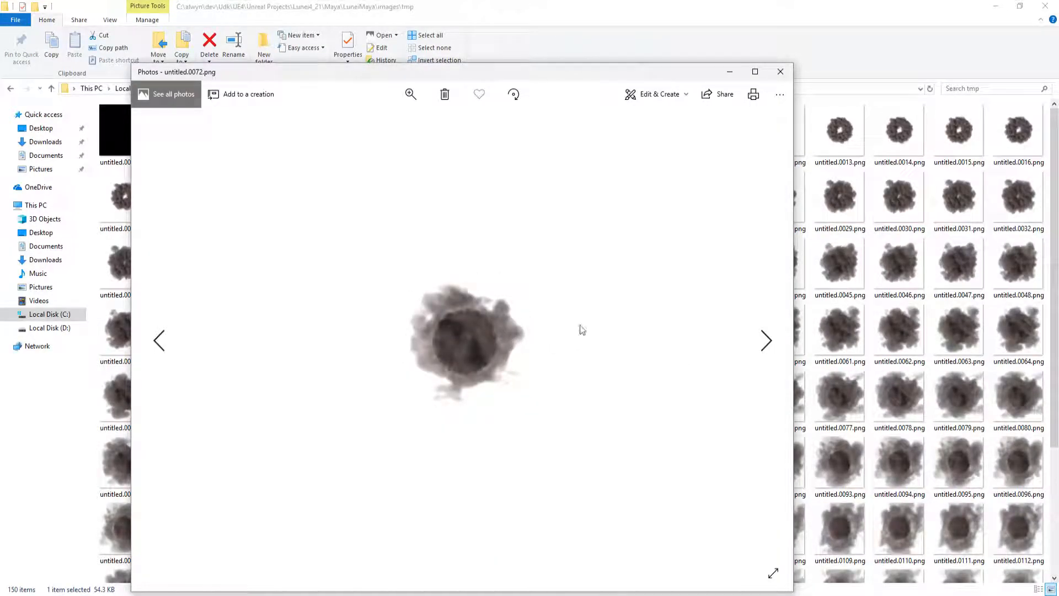
click(780, 71)
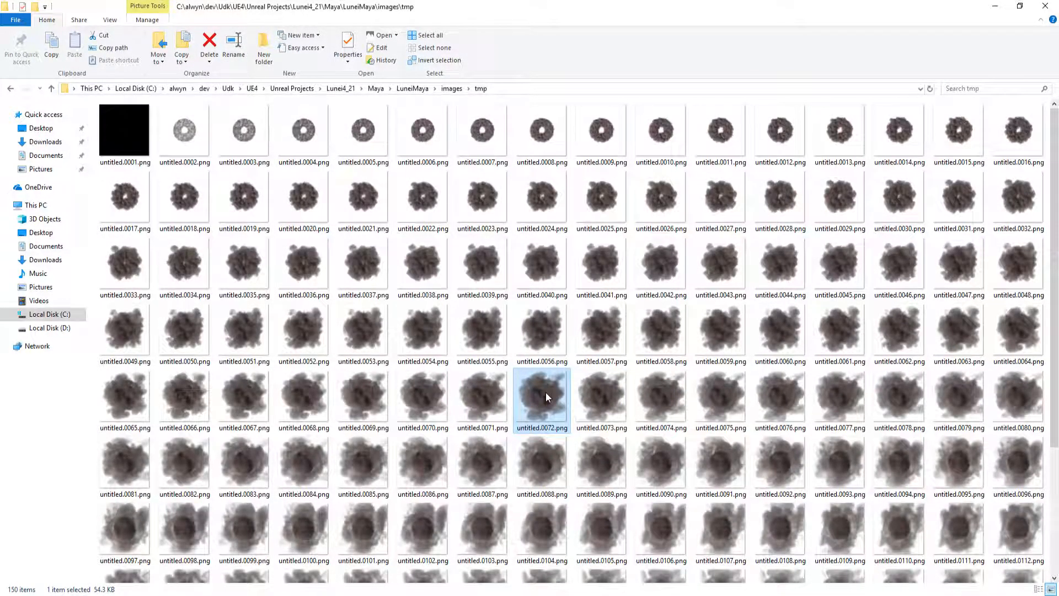
double_click(545, 392)
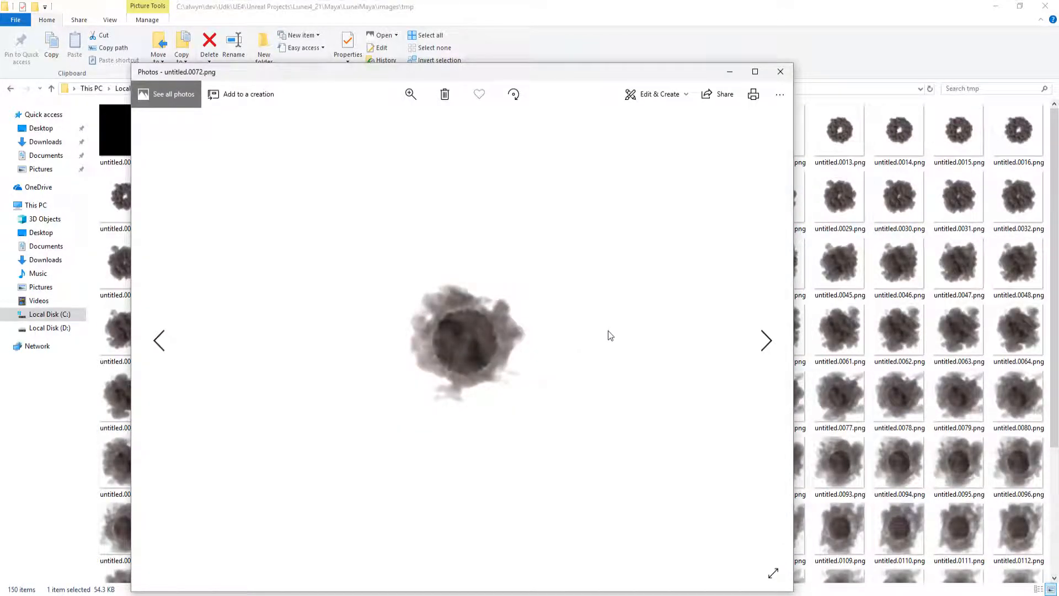
click(780, 71)
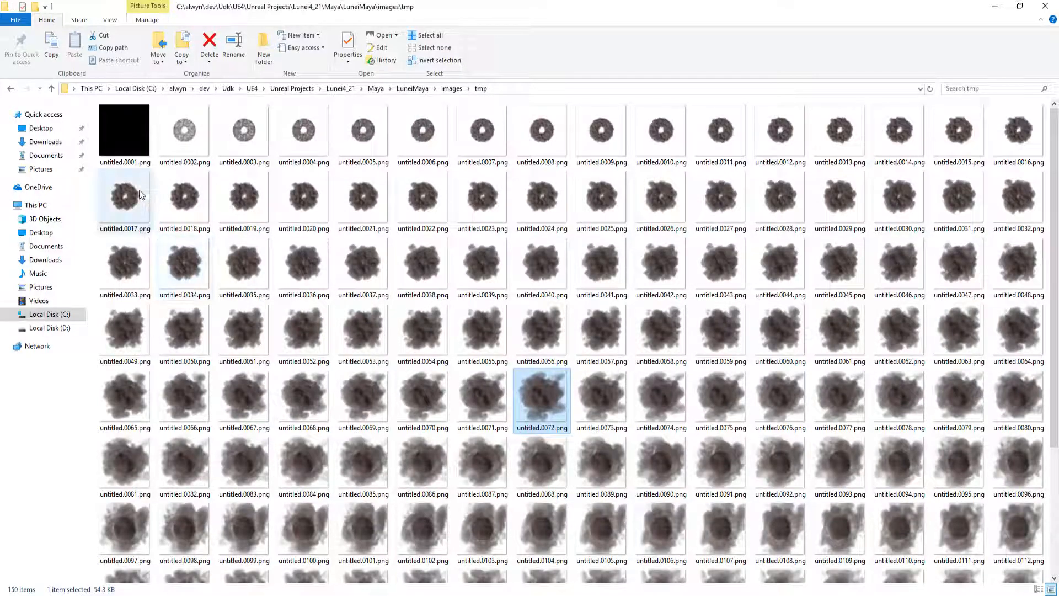
Select the rendered frames from untitled.0033.png through untitled.0068.png.
click(137, 270)
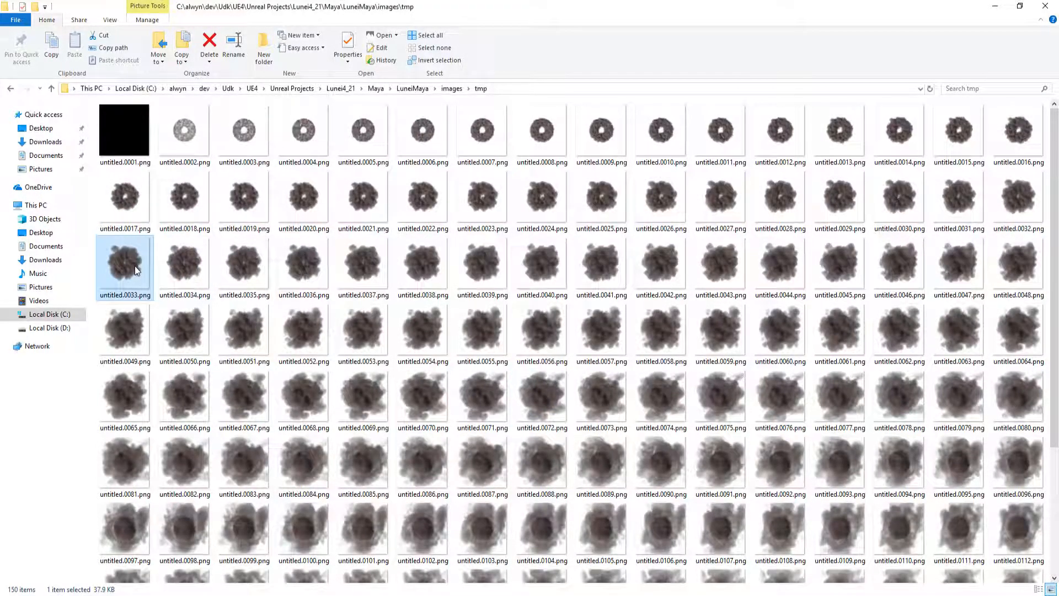
key(shift+Down)
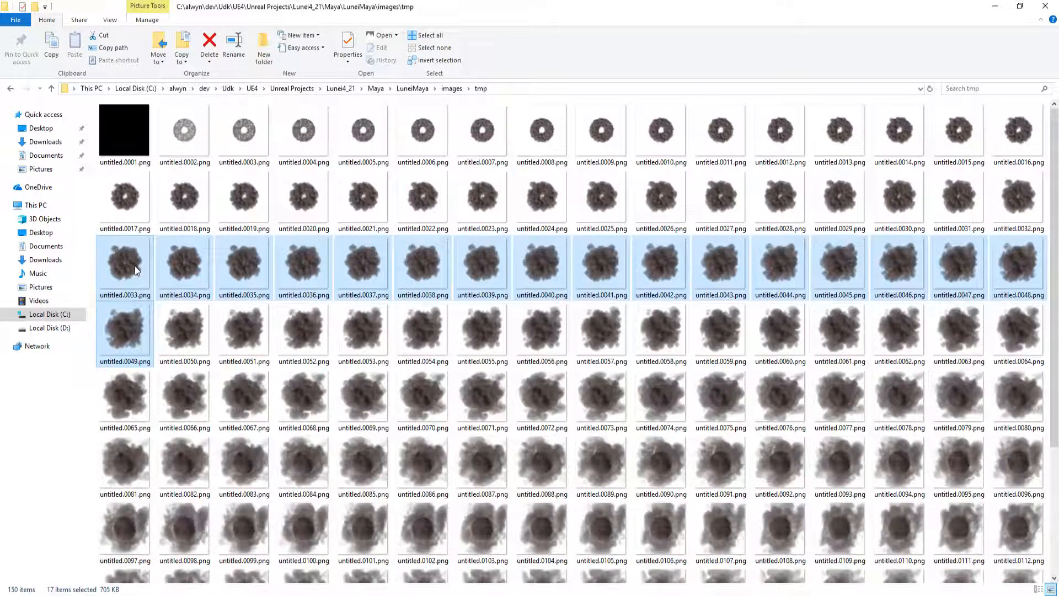
key(shift+Down)
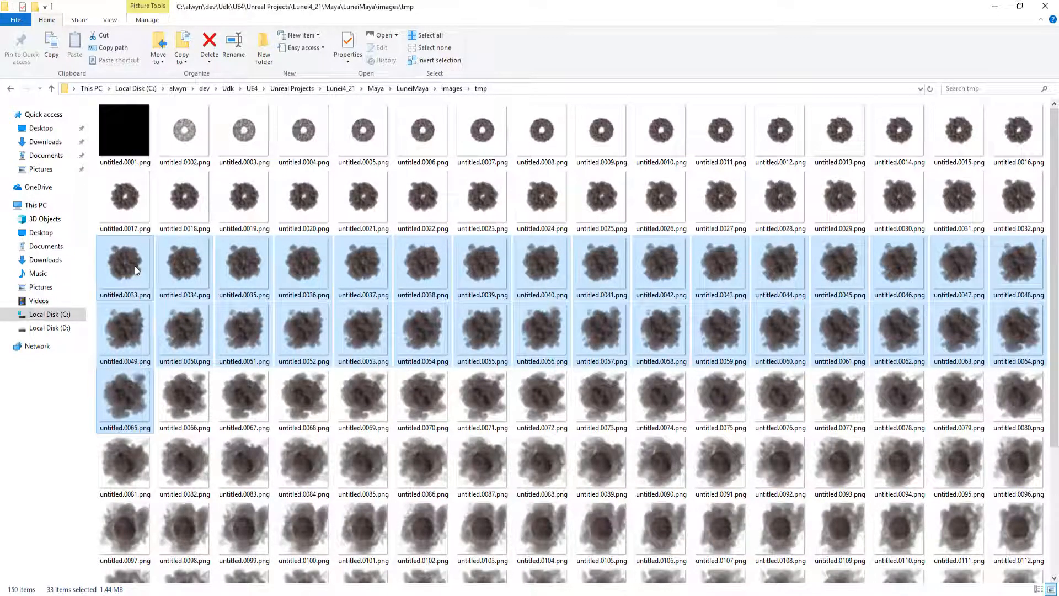
key(shift+Right)
key(shift+Right)
key(shift+Right)
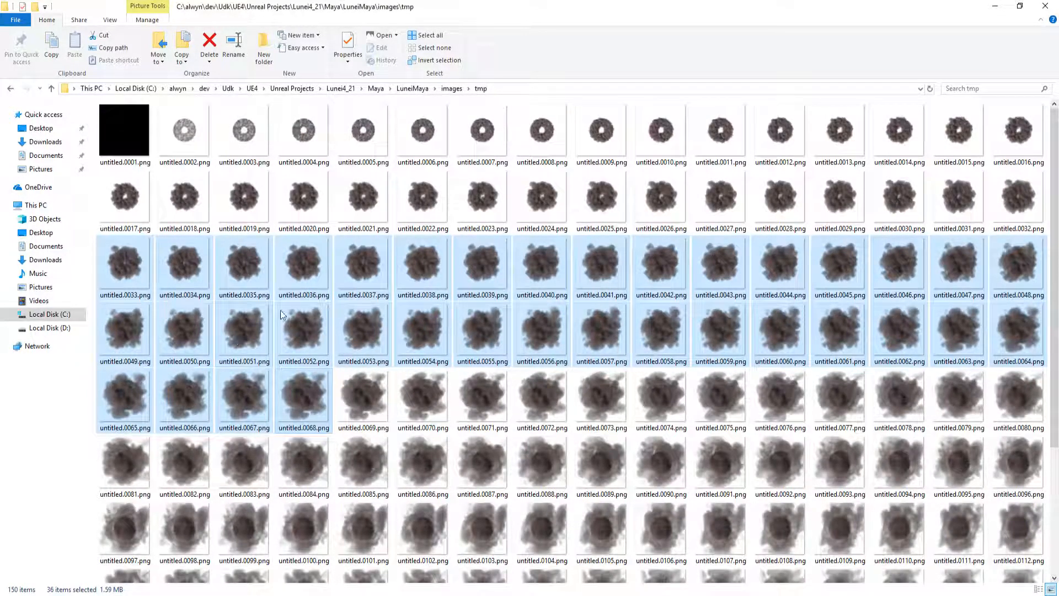
Delete the rendered frames untitled.0001.png through untitled.0032.png from the tmp folder.
click(136, 210)
key(Up)
key(shift+Right)
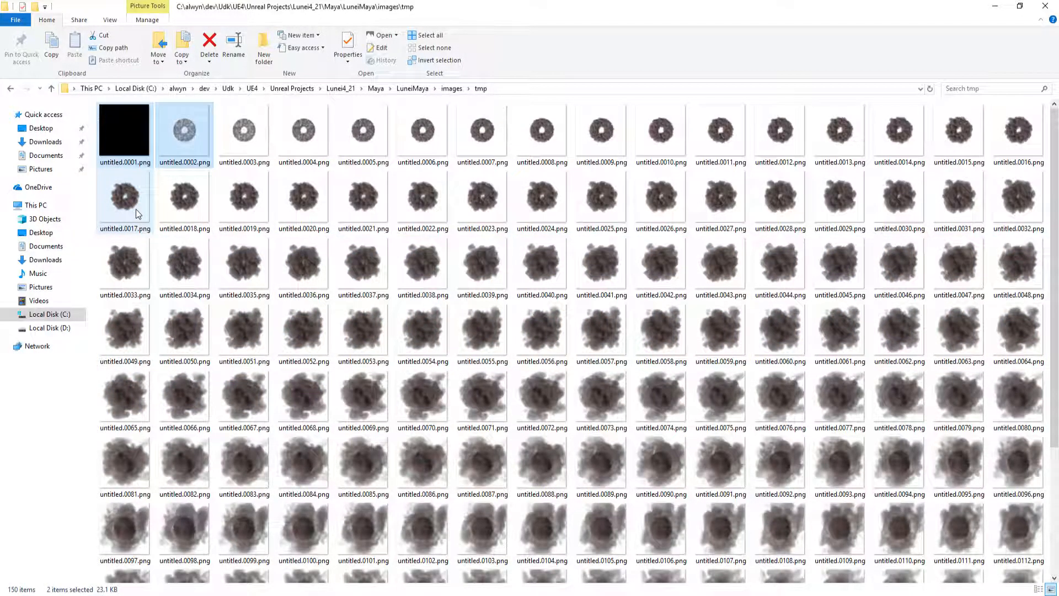
key(shift+Right)
key(shift+Right)
key(shift+Right)
key(shift+Right)
key(shift+Right)
key(shift+Right)
key(shift+Right)
key(shift+Right)
key(shift+Right)
key(shift+Right)
key(shift+Right)
key(shift+Right)
key(shift+Right)
key(shift+Right)
key(shift+Right)
key(shift+Right)
key(shift+Right)
key(shift+Right)
key(shift+Right)
key(shift+Right)
key(shift+Left)
key(shift+Left)
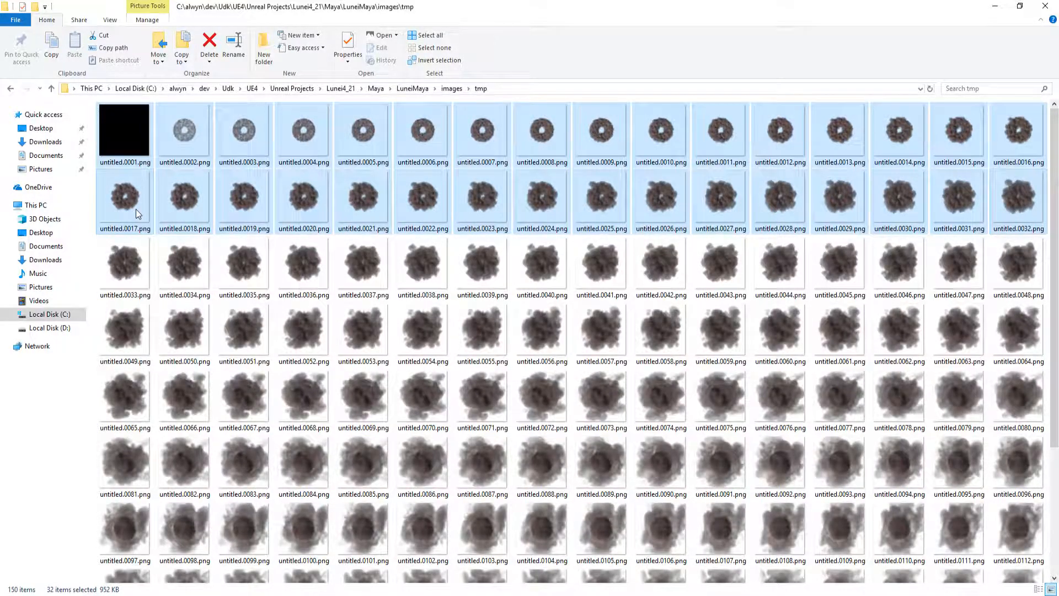
key(Delete)
Delete the rendered frames untitled.0069.png through untitled.0150.png, keeping untitled.0033.png to untitled.0068.png.
key(Up)
key(Right)
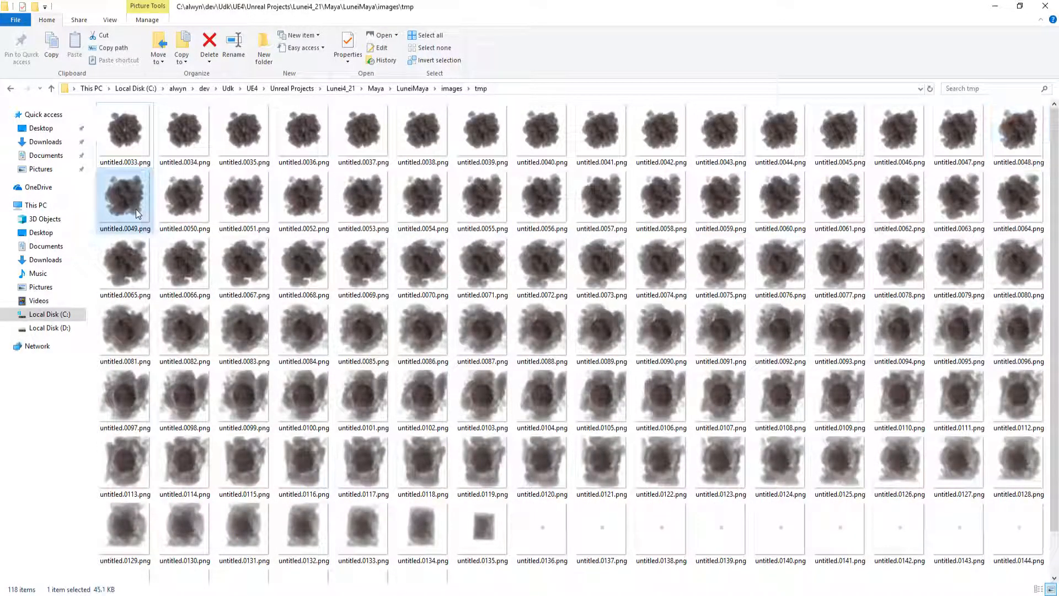
key(Up)
key(shift+Down)
key(shift+Down)
key(shift+Right)
key(shift+Right)
key(shift+Right)
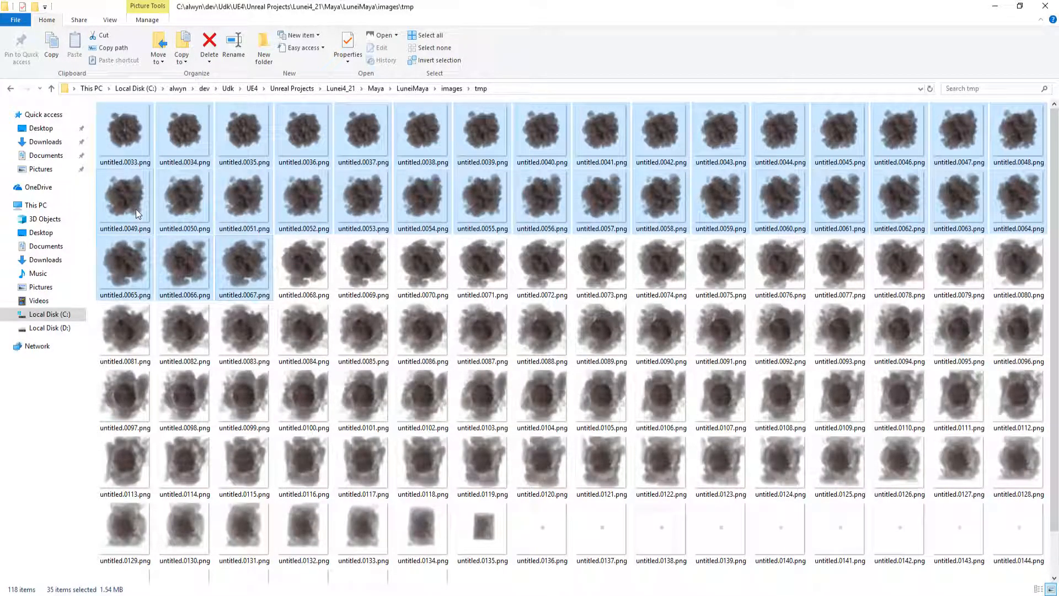
key(Right)
key(shift+End)
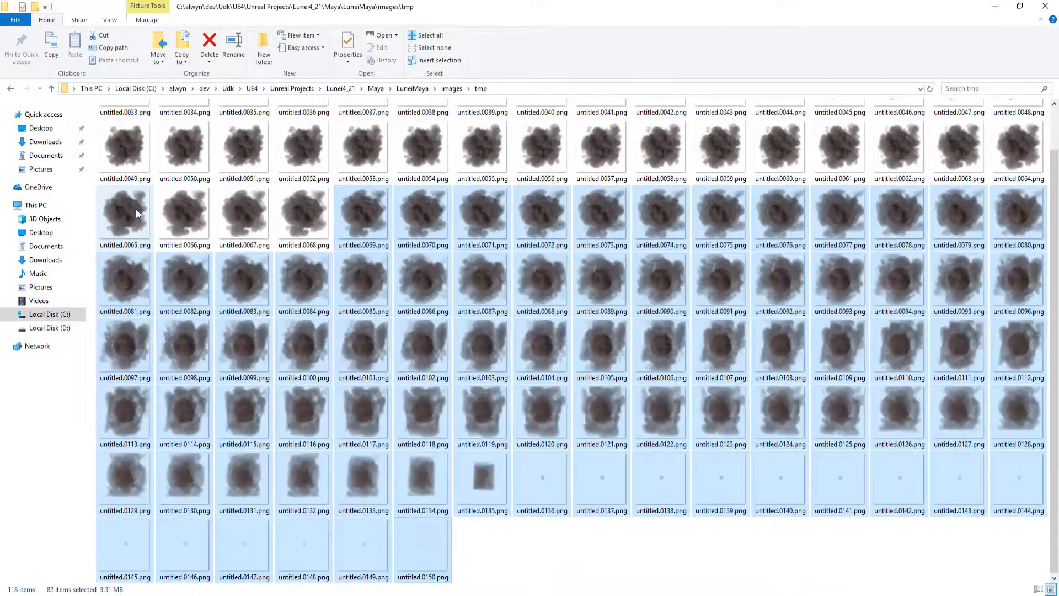
key(Delete)
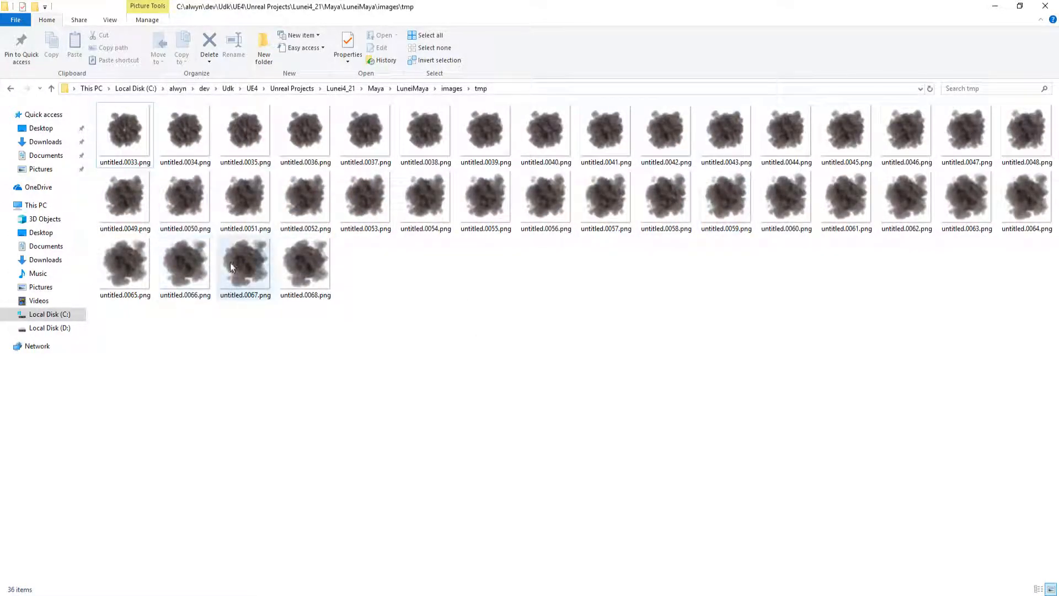
View untitled.0068.png in the Photos viewer, browse backward through the earlier smoke frames, and close the viewer.
double_click(317, 258)
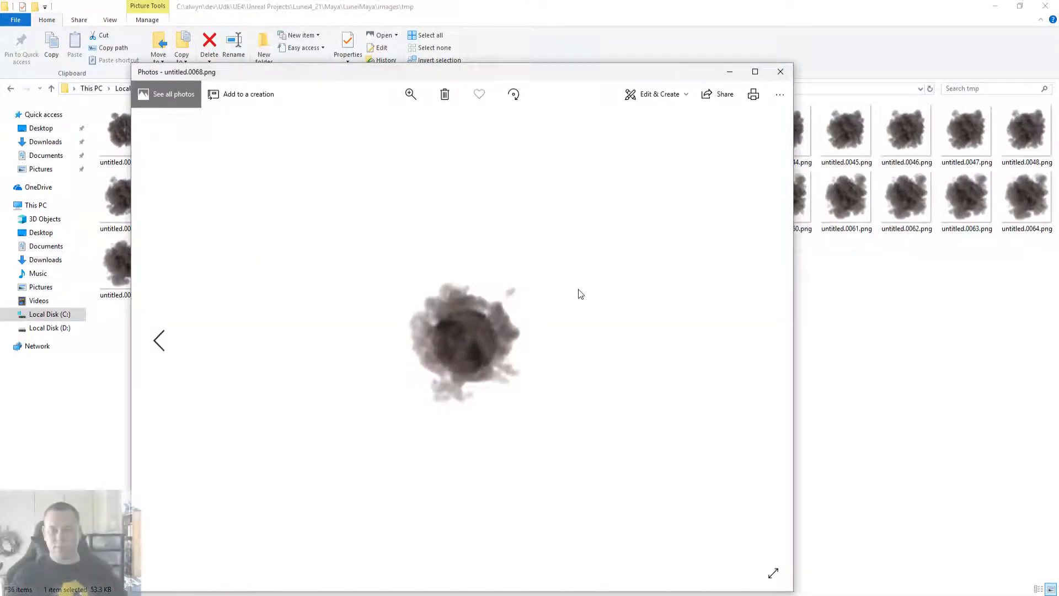
key(Left)
key(Left)
key(Left)
key(Left)
key(Left)
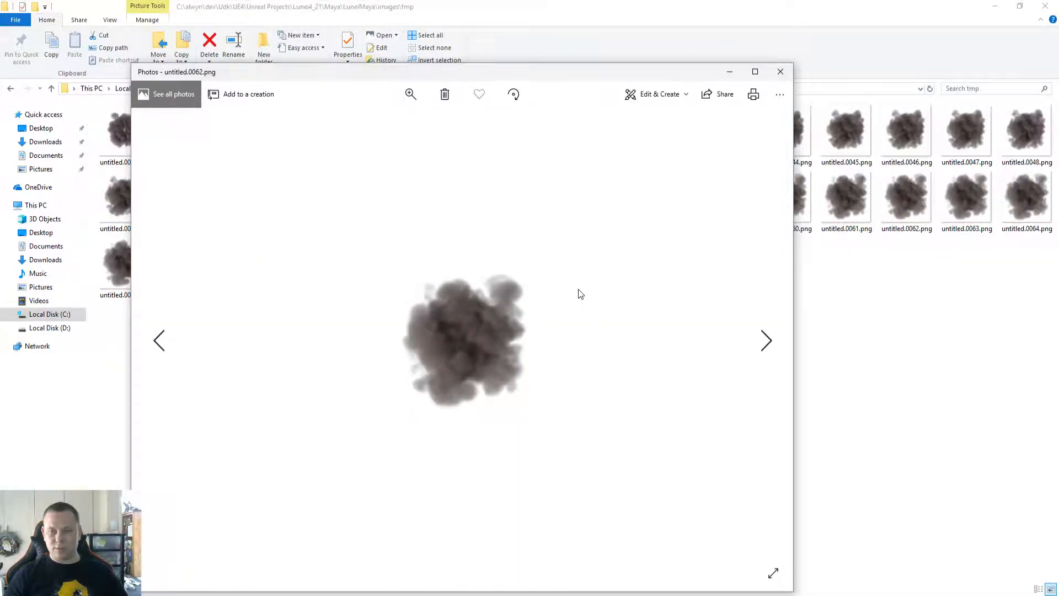
key(Left)
key(Left)
key(Left)
key(Left)
key(Left)
key(Left)
key(Left)
key(Left)
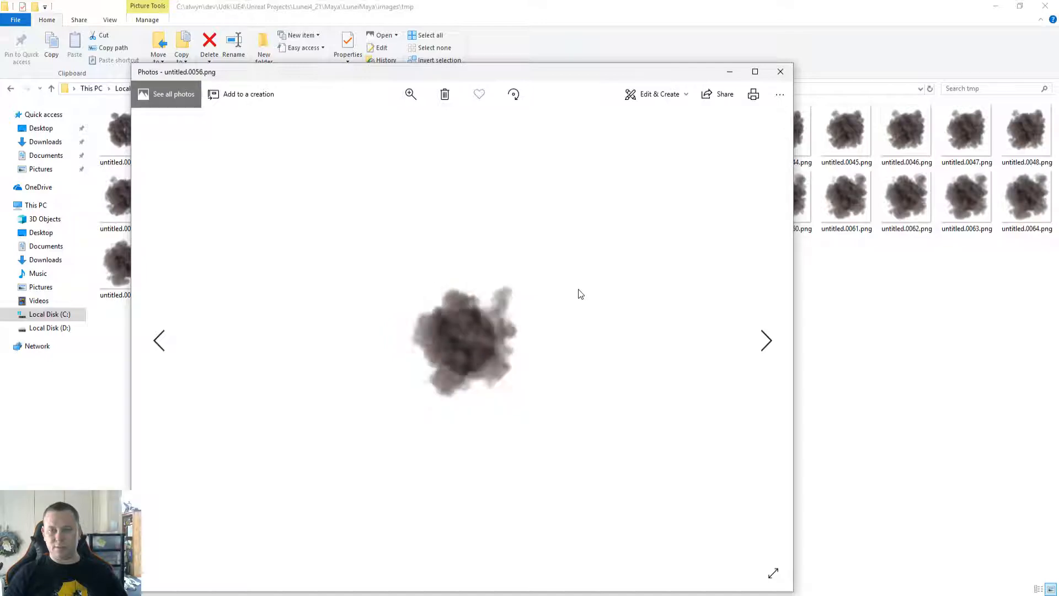
key(Left)
key(Left)
key(Left)
key(Left)
key(Left)
key(Left)
key(Left)
key(Left)
key(Left)
key(Left)
key(Left)
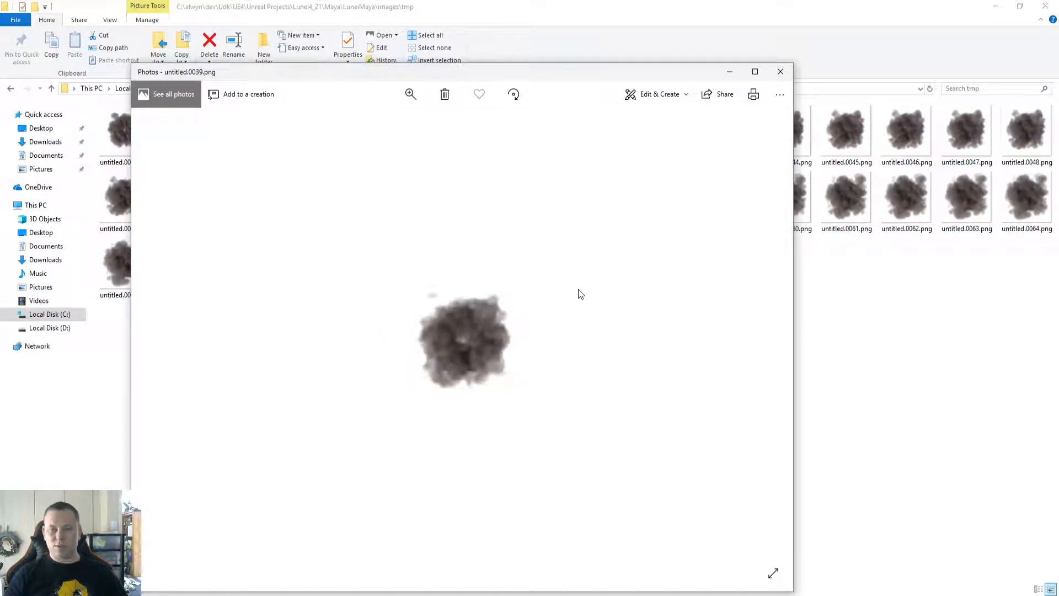
click(780, 72)
Browse forward through the smoke frames from untitled.0033.png in the Photos viewer, and check untitled.0068.png separately.
double_click(120, 127)
key(Right)
key(Right)
key(Right)
key(Right)
key(Right)
key(Right)
key(Right)
key(Right)
key(Right)
key(Right)
key(Right)
key(Right)
key(Right)
key(Right)
key(Right)
key(Right)
key(Right)
key(Right)
key(Right)
key(Right)
key(Right)
key(Right)
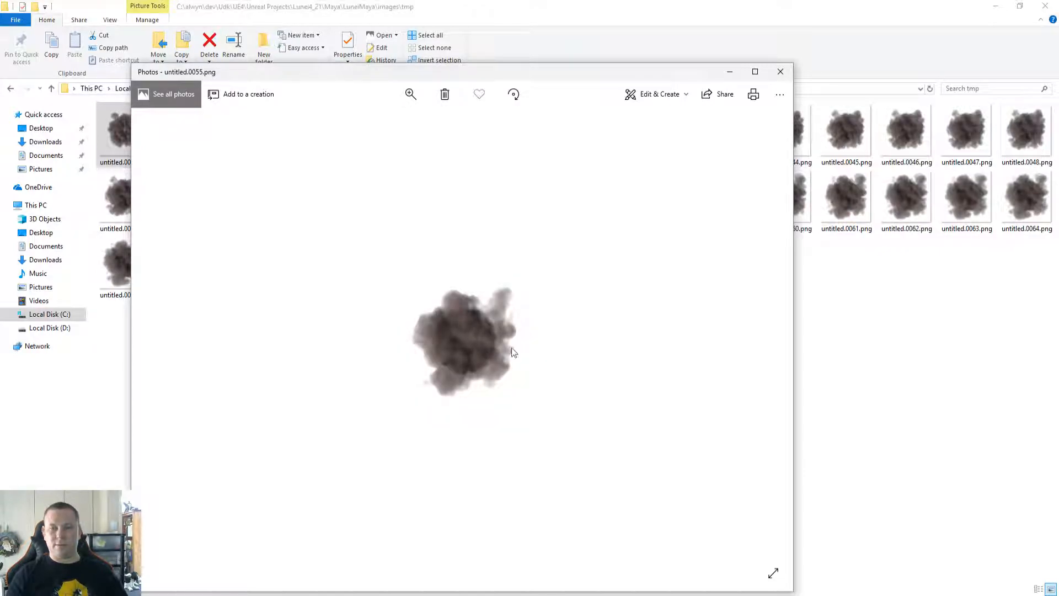
key(Right)
key(Right)
key(Right)
key(Right)
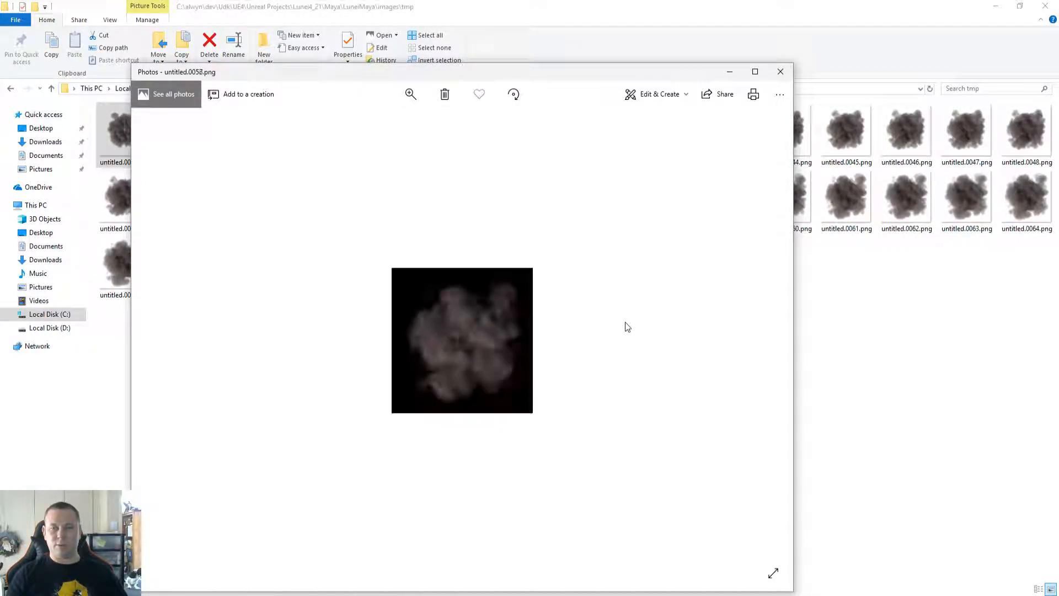
click(779, 71)
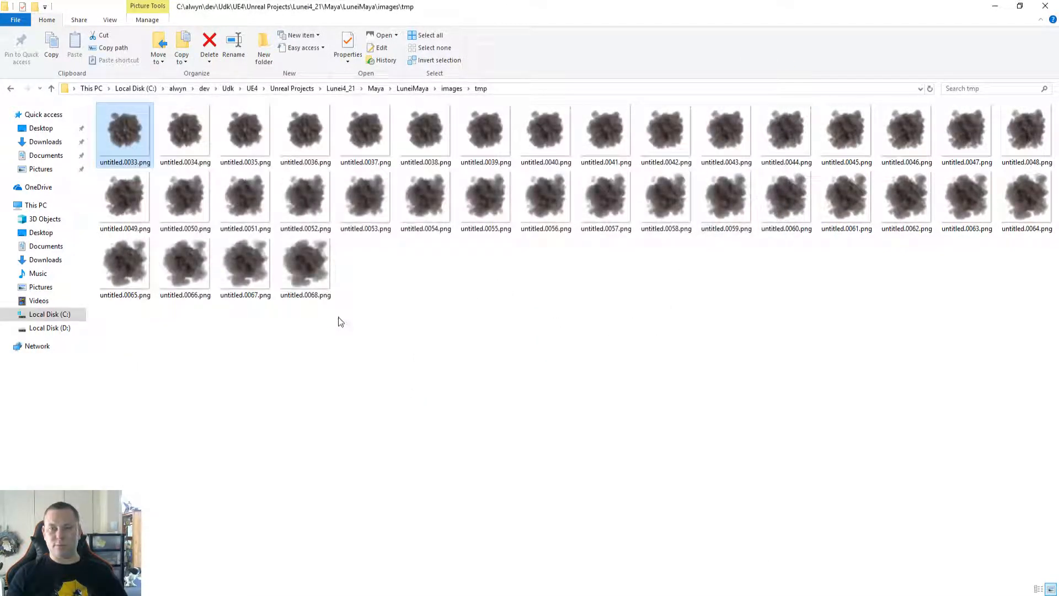
double_click(320, 267)
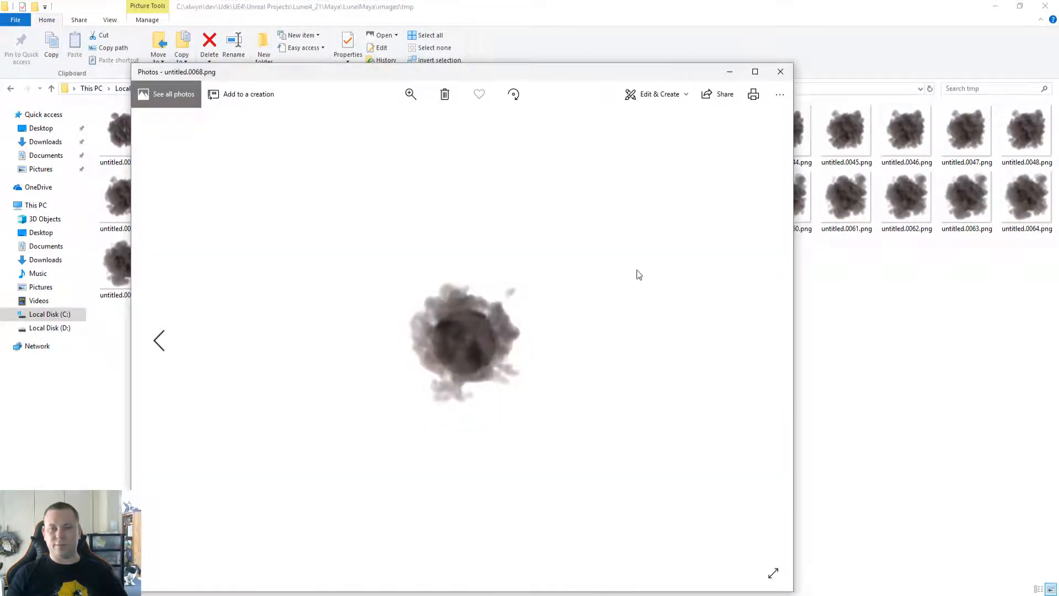
click(779, 71)
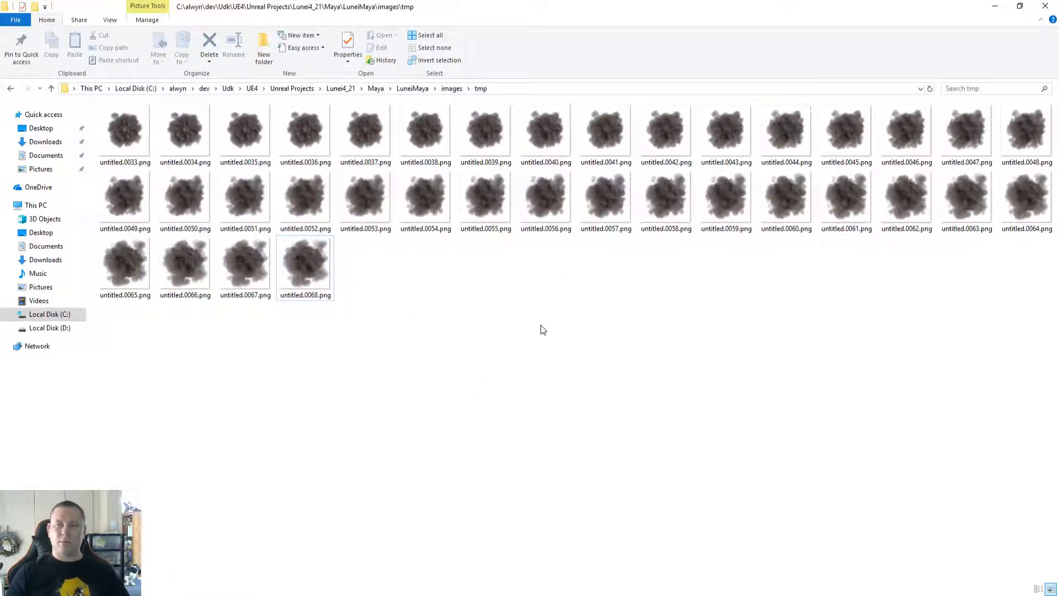
Switch to Photoshop and open the Contact Sheet II automation.
key(super+Down)
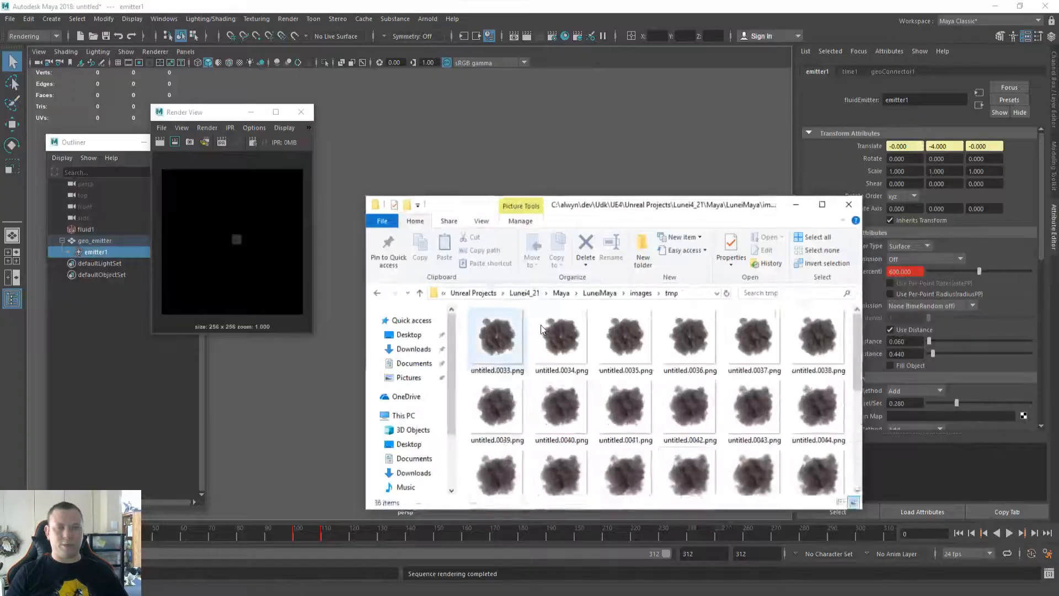
key(alt+Tab)
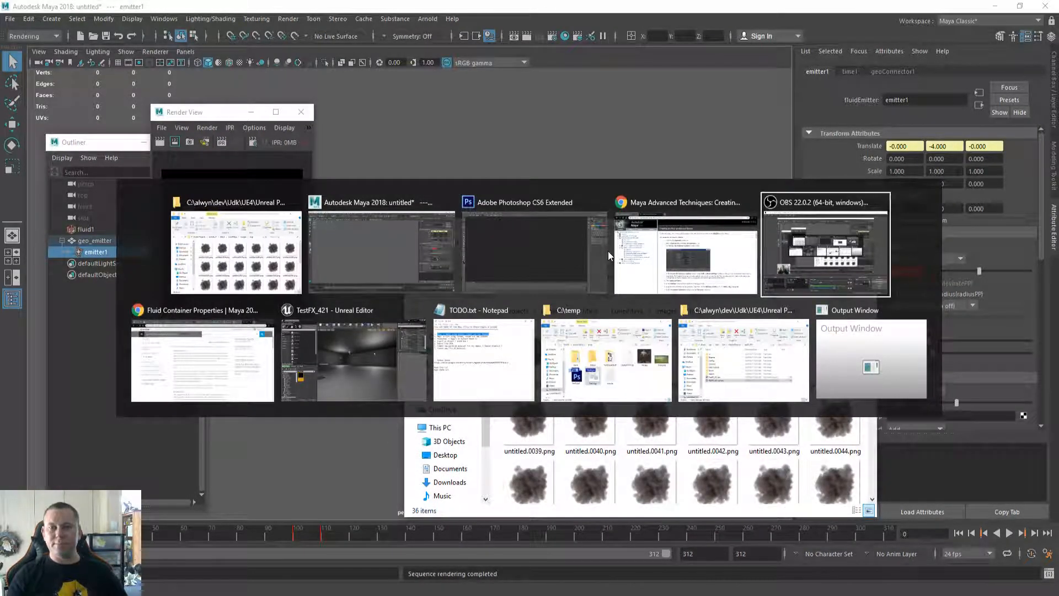
click(561, 227)
click(30, 8)
mouse_move(81, 236)
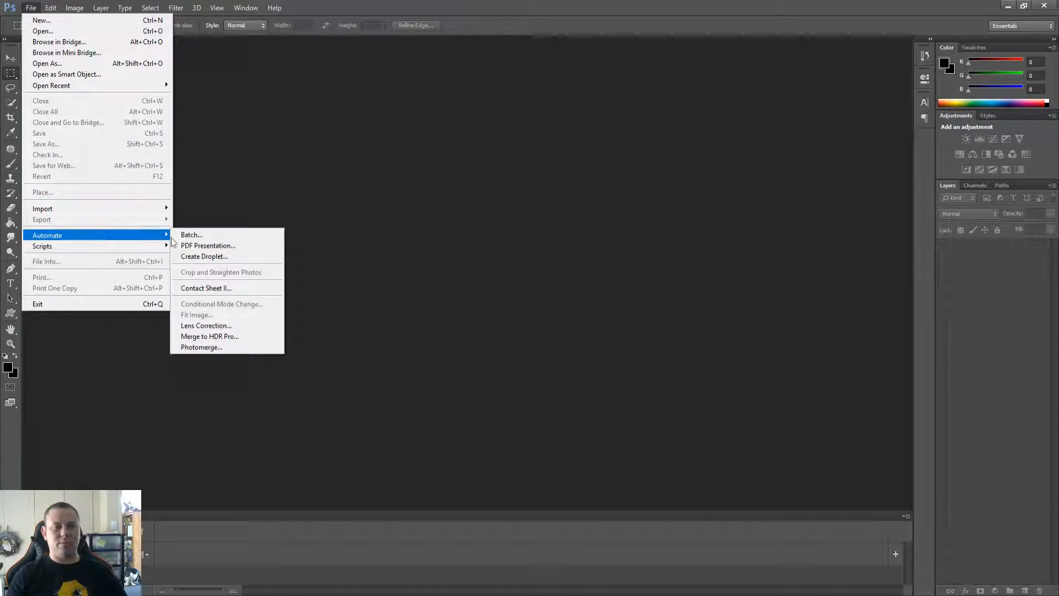
click(231, 292)
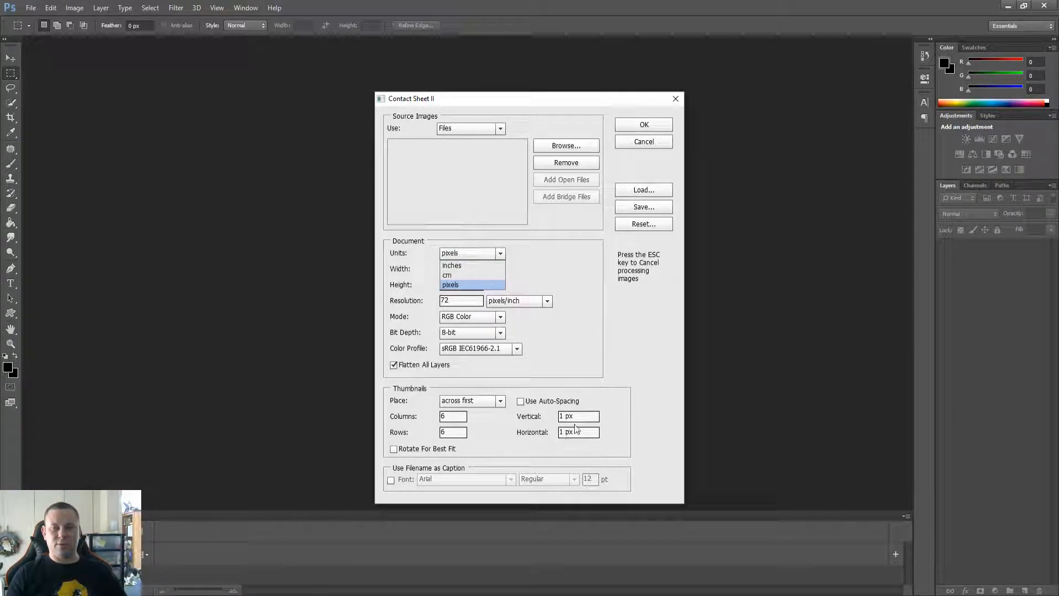
click(466, 285)
key(Tab)
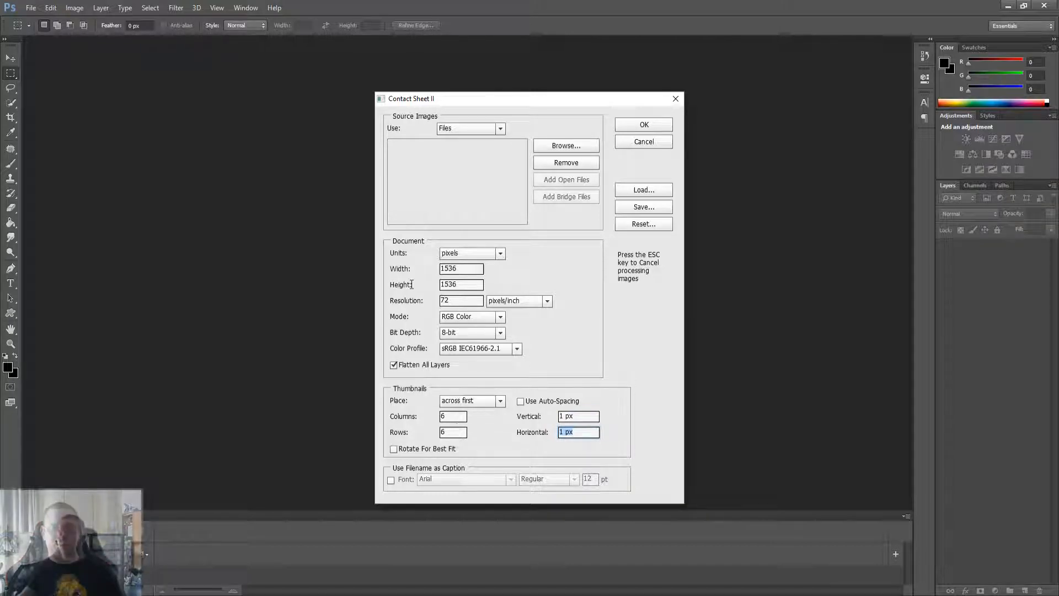
click(469, 254)
click(461, 265)
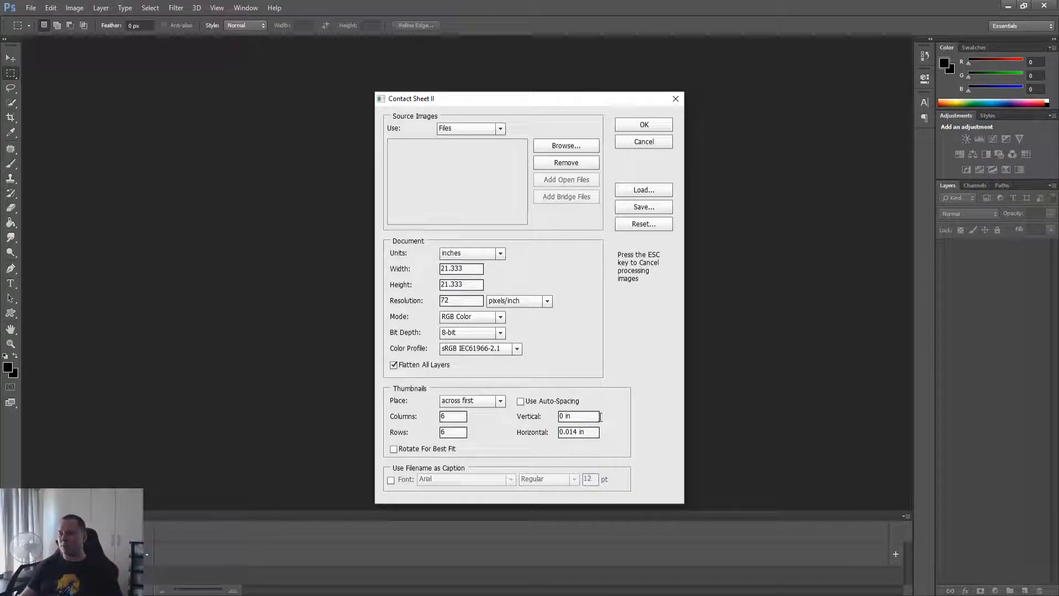
drag(533, 417, 440, 417)
key(Tab)
key(Tab)
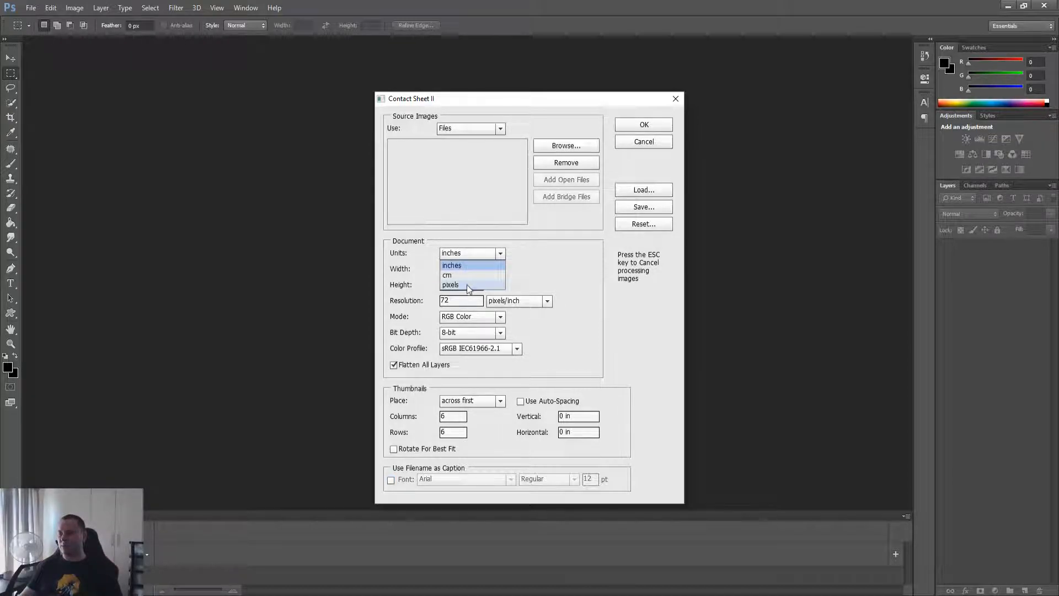
click(467, 285)
click(565, 147)
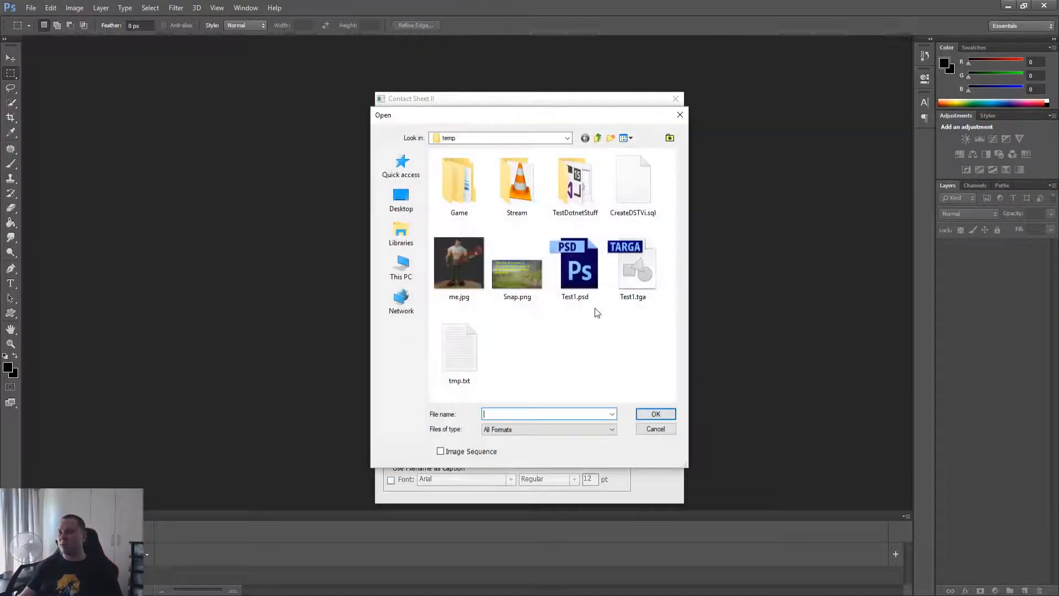
double_click(519, 180)
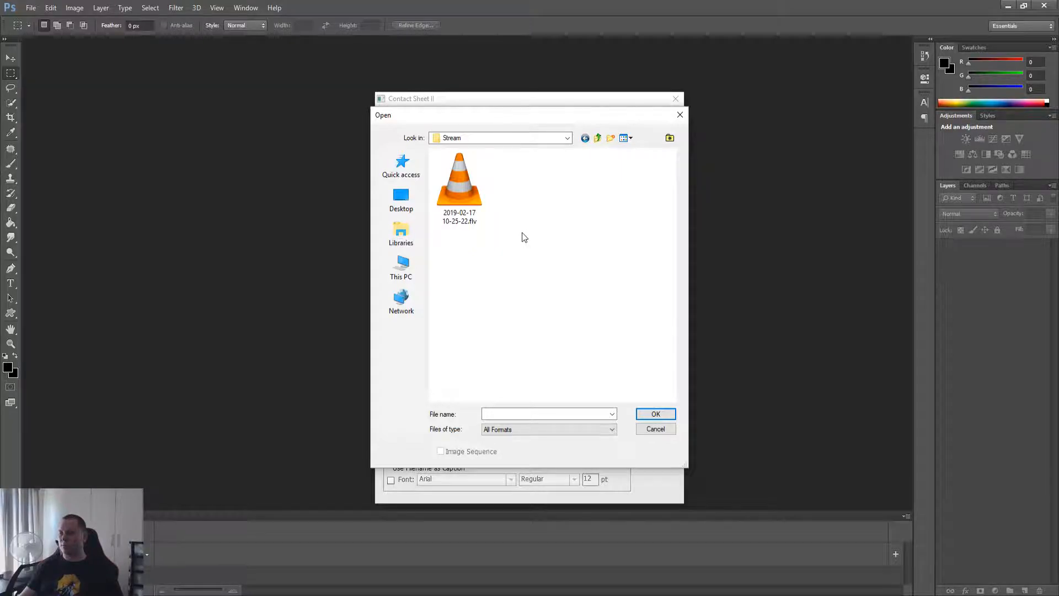
key(alt+Left)
key(alt+Tab)
key(alt+Tab)
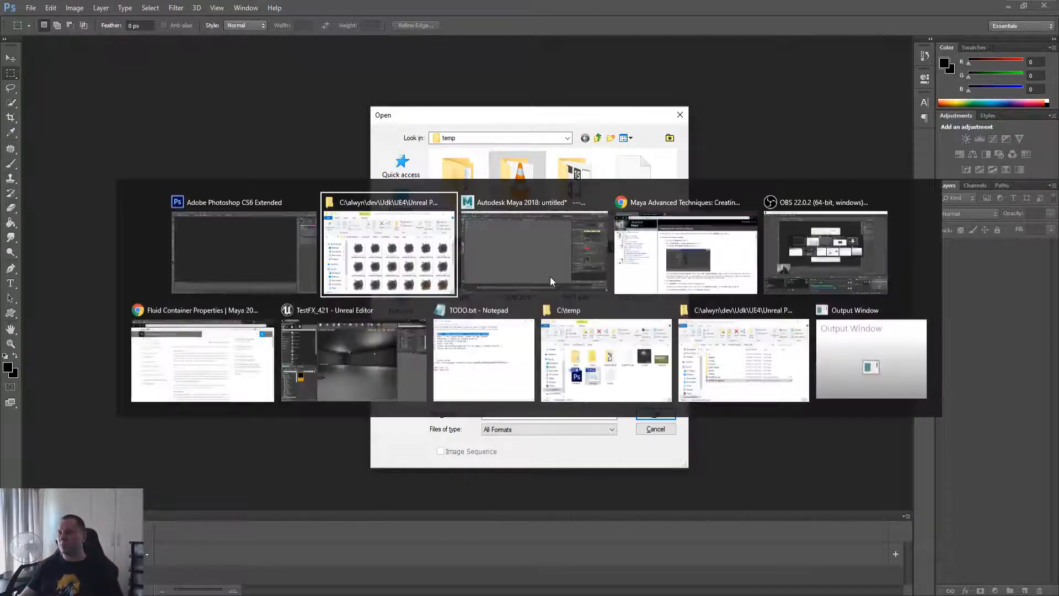
key(Escape)
Reopen Contact Sheet II, set the vertical and horizontal thumbnail spacing to 0 in inches, and set the document units to pixels.
click(31, 7)
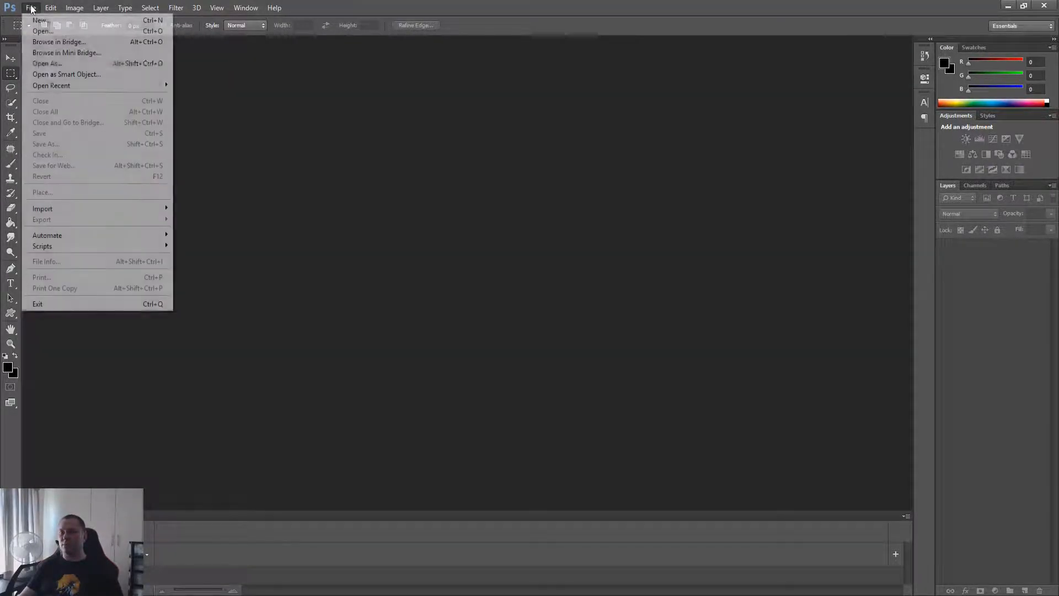
mouse_move(132, 233)
click(227, 287)
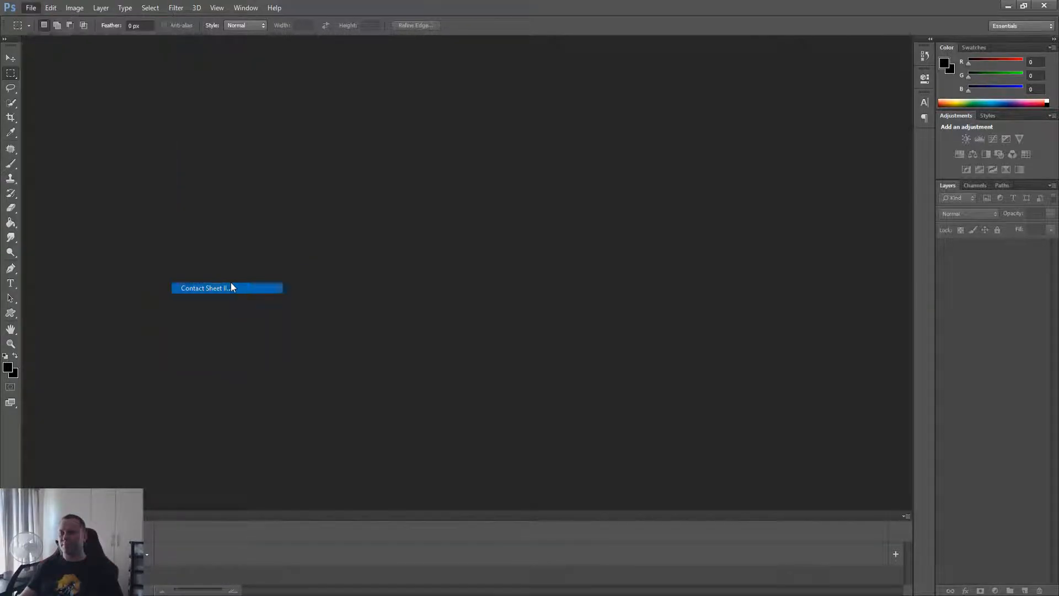
click(475, 252)
click(472, 266)
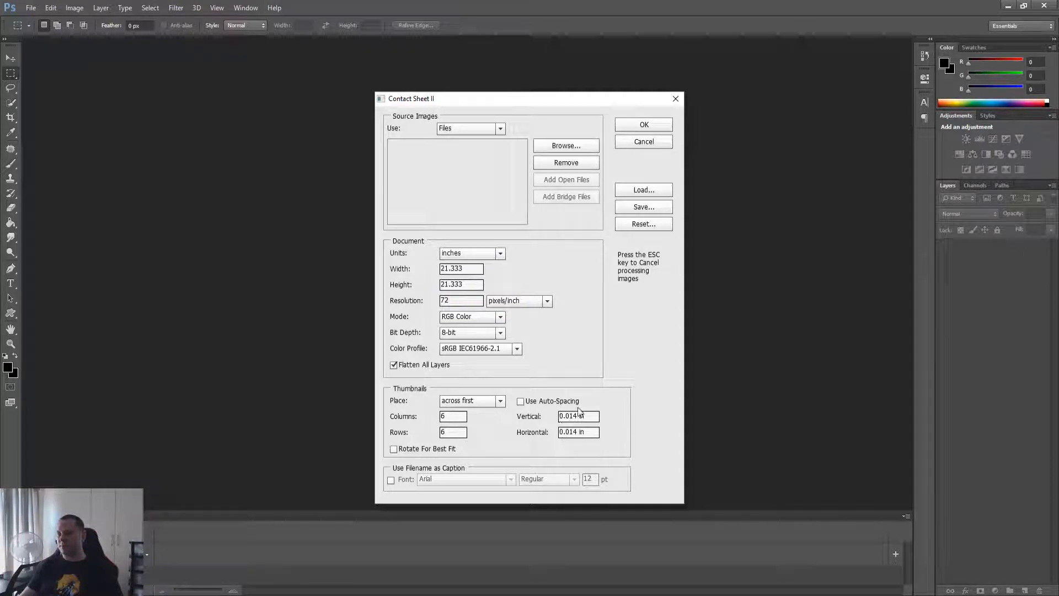
drag(593, 418, 396, 418)
text(0)
key(Tab)
text(0)
key(Tab)
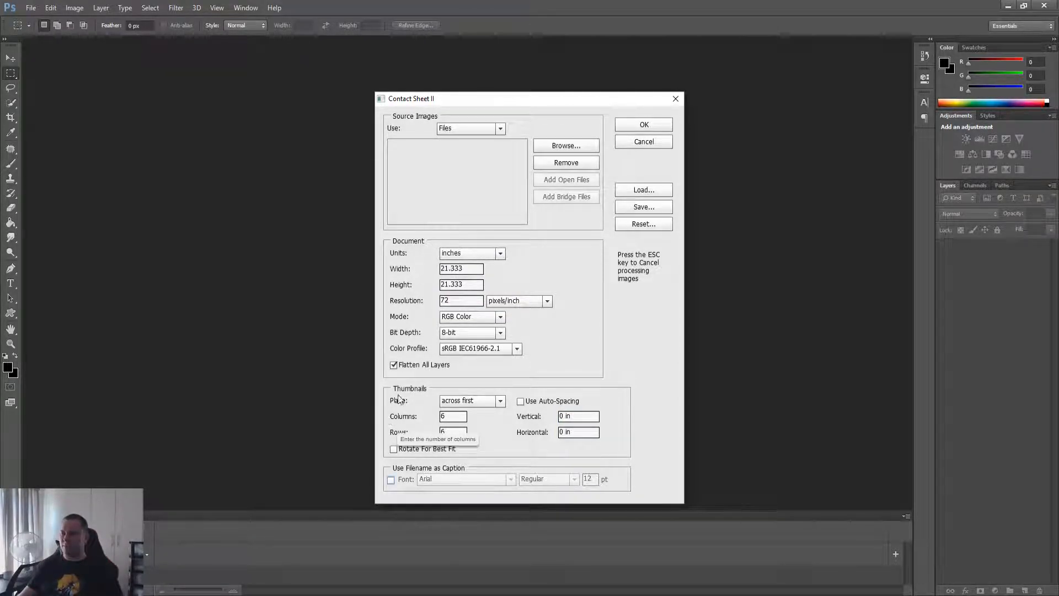
click(461, 254)
click(469, 283)
Switch to the File Explorer window showing the rendered frames and copy the tmp folder's path.
key(alt+Tab)
key(alt+Tab)
key(alt+Tab)
key(alt+Tab)
key(alt+Tab)
key(alt+Tab)
key(alt+Tab)
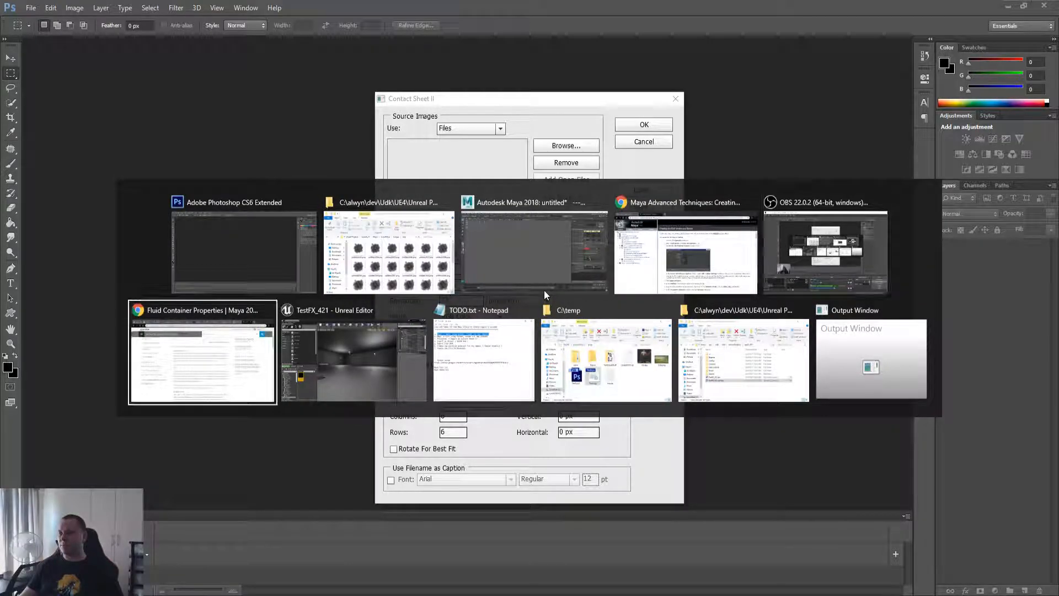
key(alt+Tab)
key(alt+Tab)
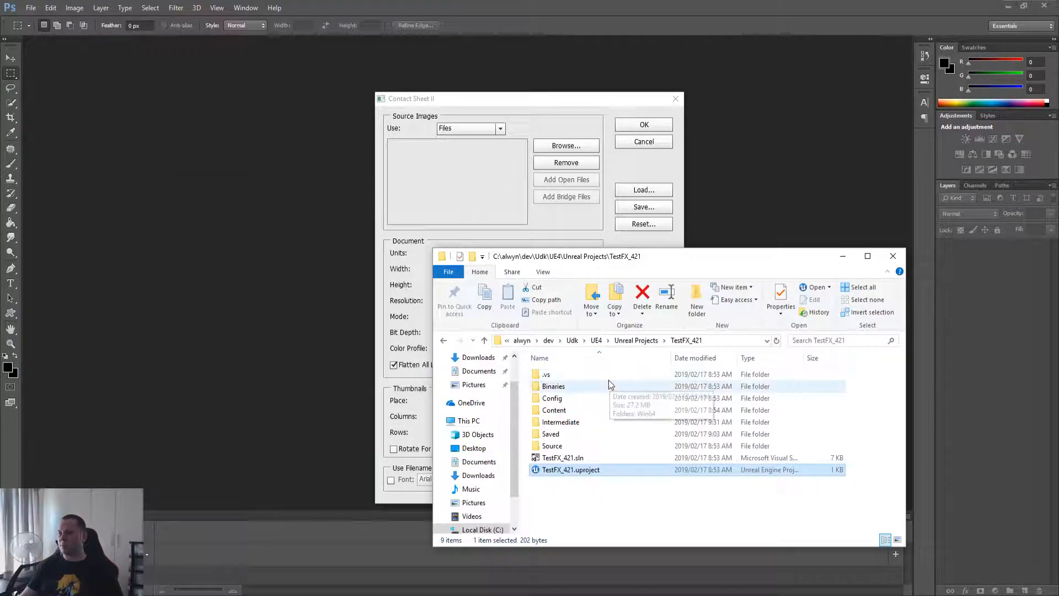
key(alt+Tab)
key(alt+Tab)
key(alt+Tab)
key(alt+Tab)
key(alt+Tab)
key(alt+Tab)
key(alt+Tab)
key(alt+Tab)
key(alt+Tab)
key(alt+Tab)
key(alt+Tab)
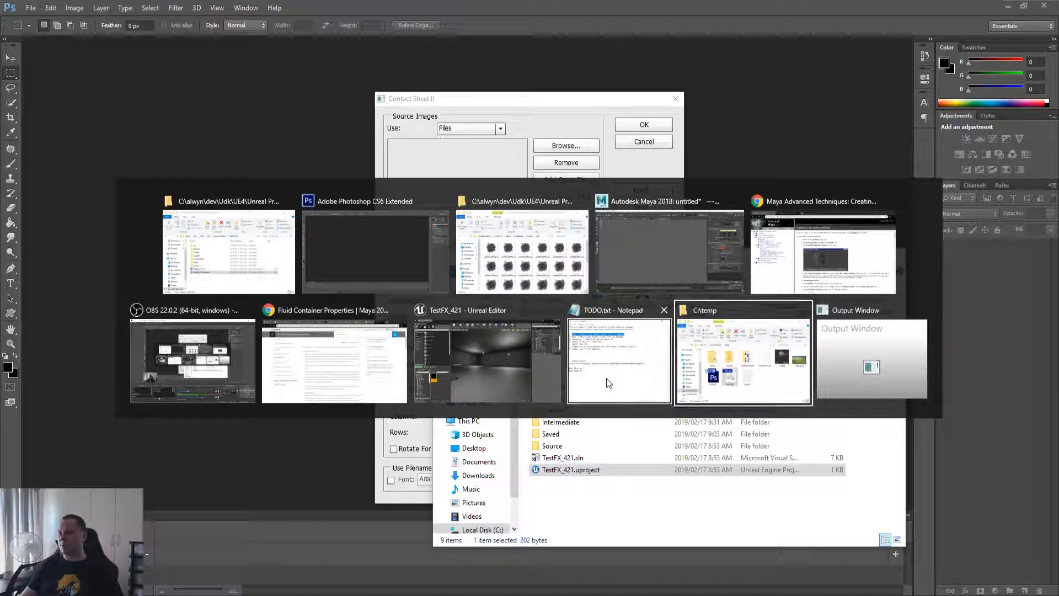
key(alt+Tab)
key(alt+Tab)
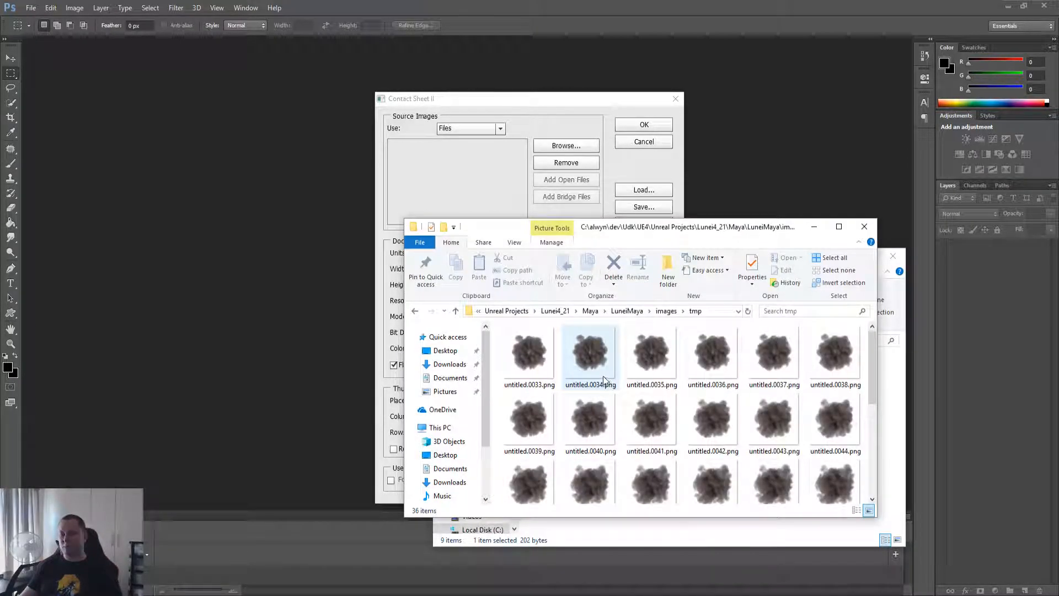
key(alt+d)
Return to Photoshop, browse for the contact sheet's source images, and go to the tmp folder using the copied path.
key(alt+Tab)
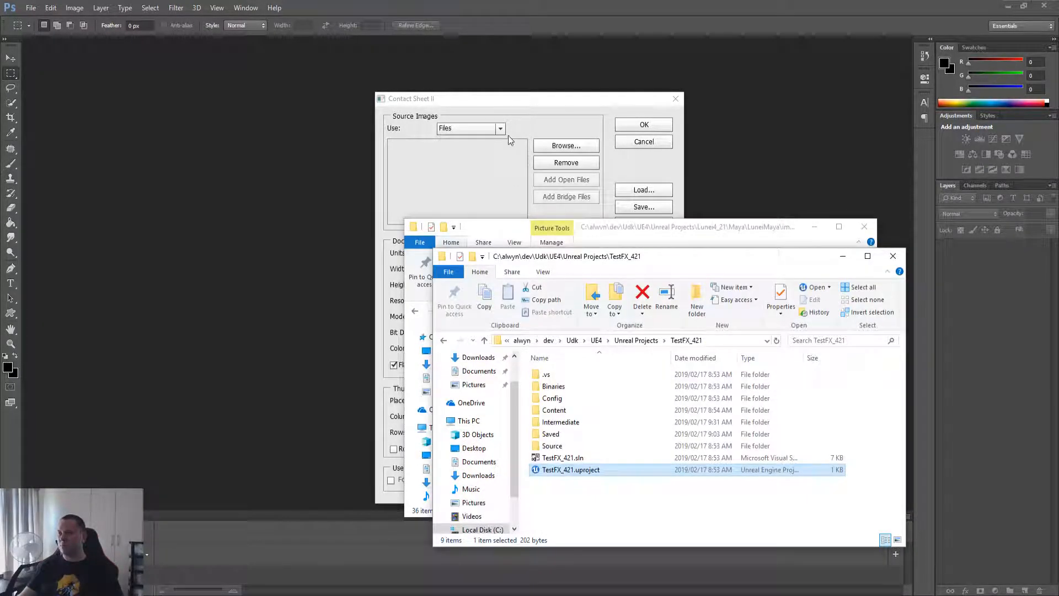
click(573, 149)
key(ctrl+v)
key(Return)
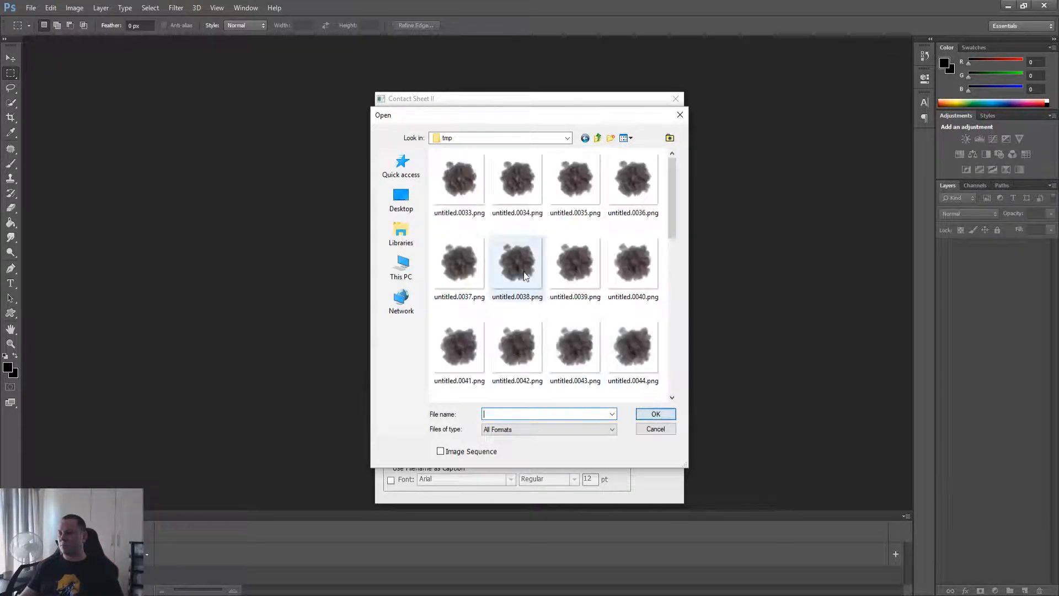
Load all the PNG frames from the tmp folder as source images and generate the contact sheet.
click(455, 175)
key(ctrl+a)
key(Return)
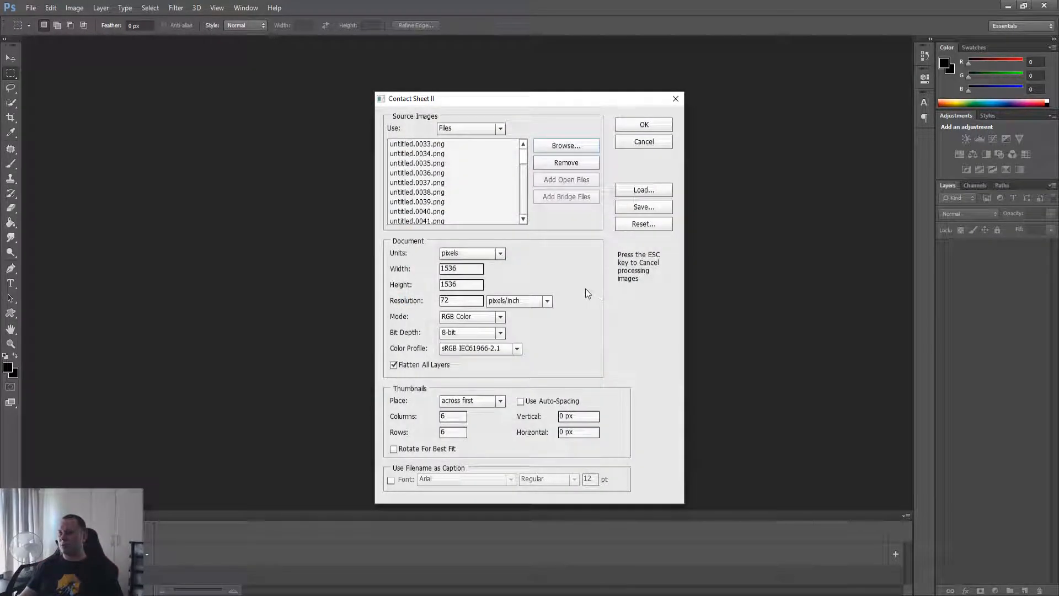
click(643, 125)
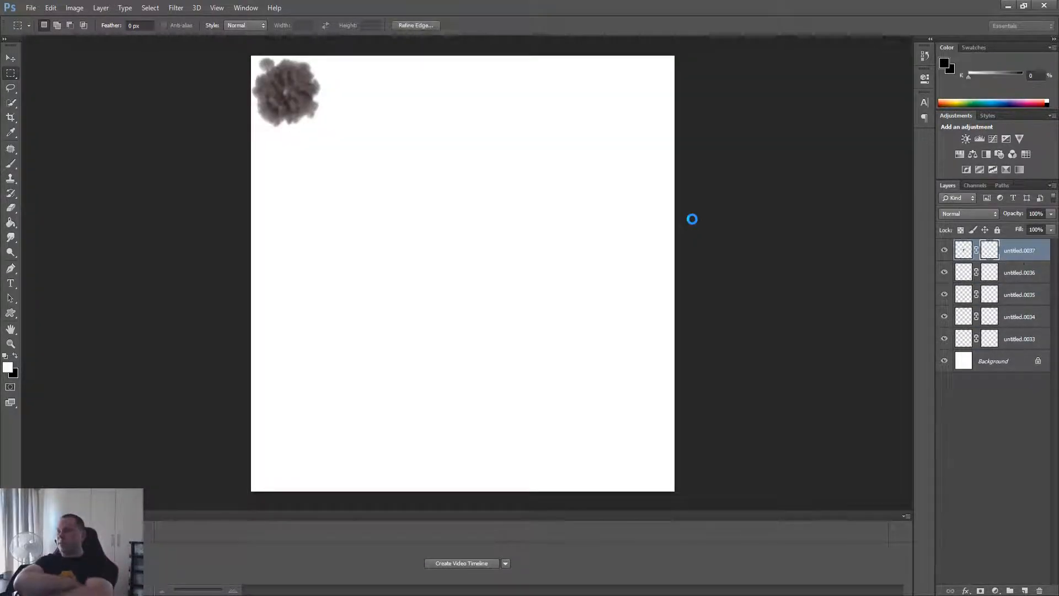
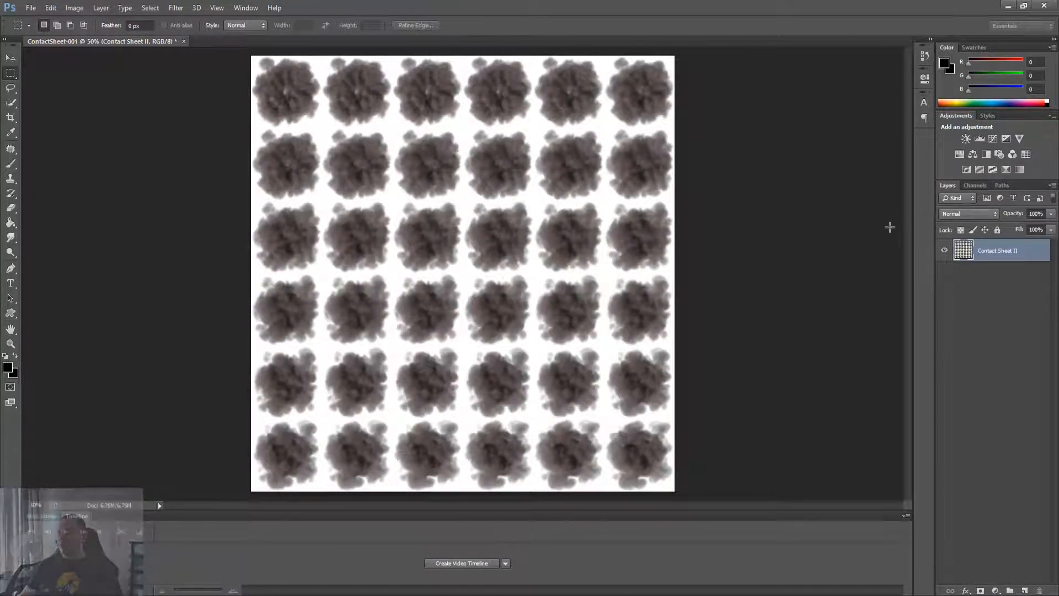
Add a new alpha channel named Alpha 1 to the contact sheet and return to the layer list.
click(975, 185)
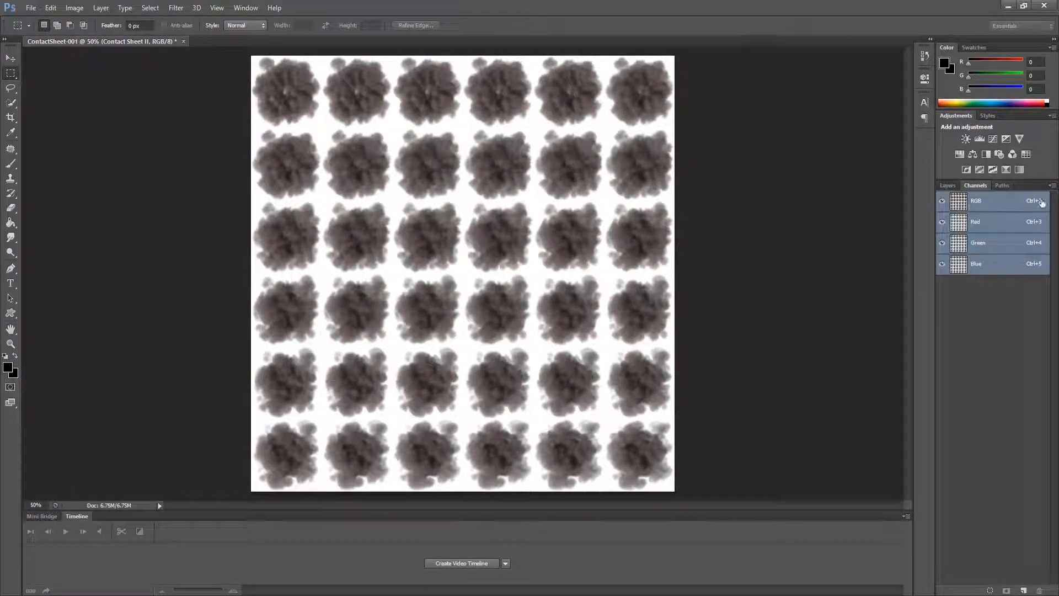
click(1053, 187)
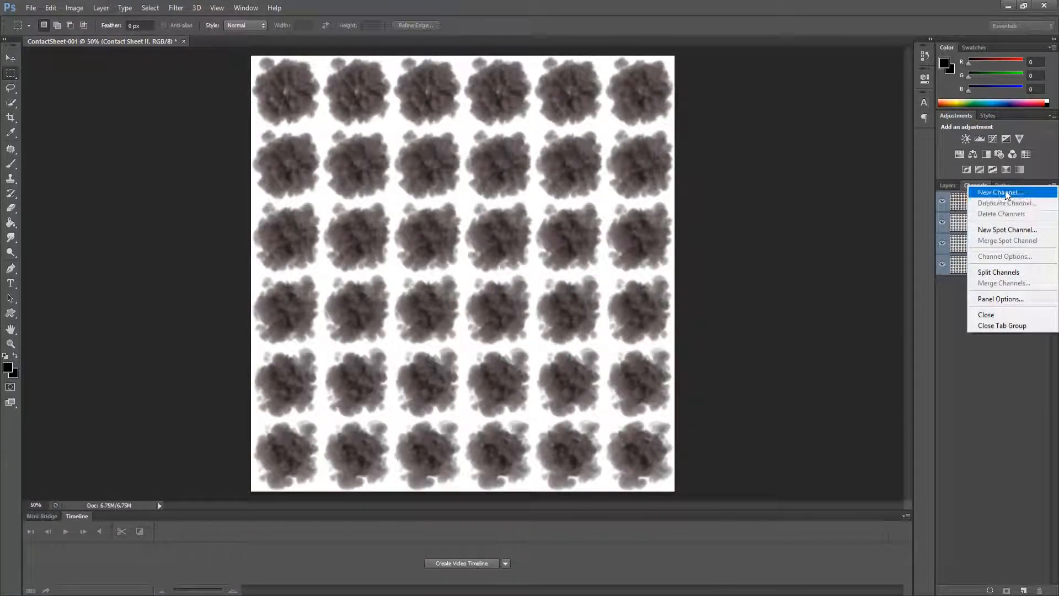
click(954, 200)
click(615, 173)
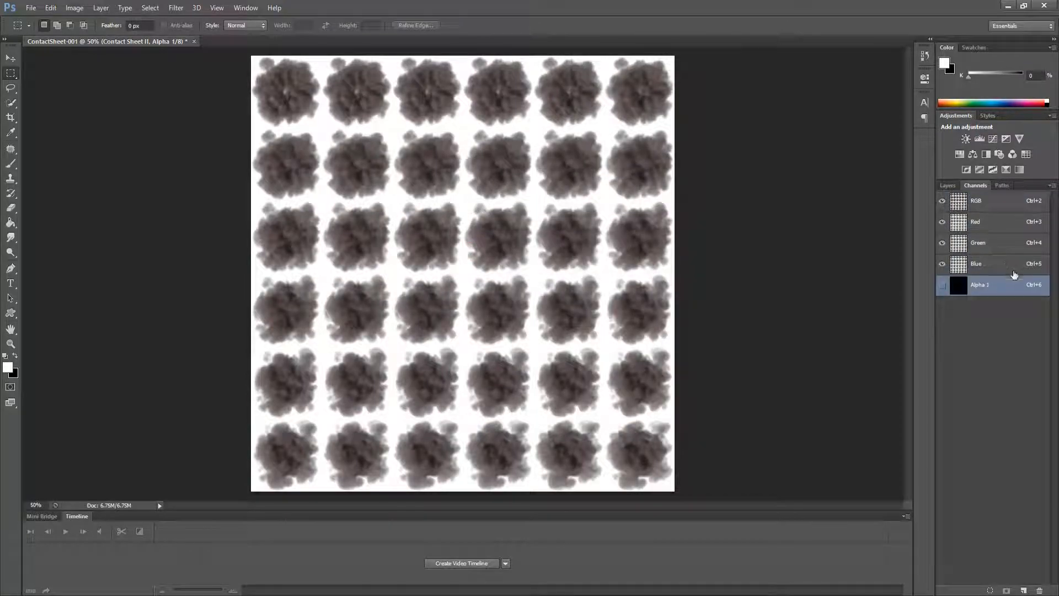
click(948, 186)
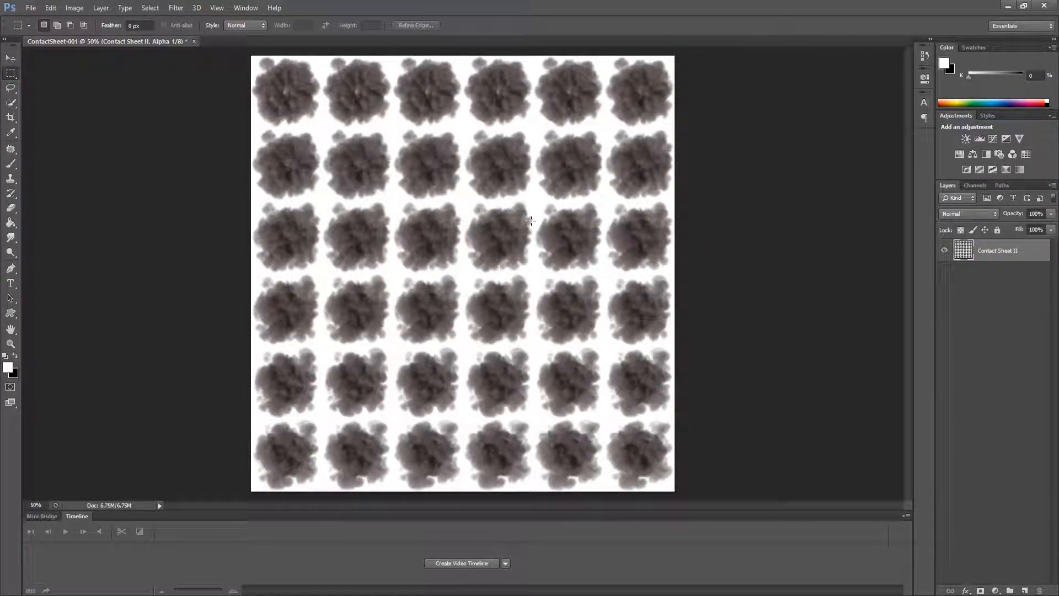
Select the whole canvas, make the RGB channels active again, and invert the Contact Sheet II layer's colours.
key(ctrl+a)
click(975, 187)
click(986, 203)
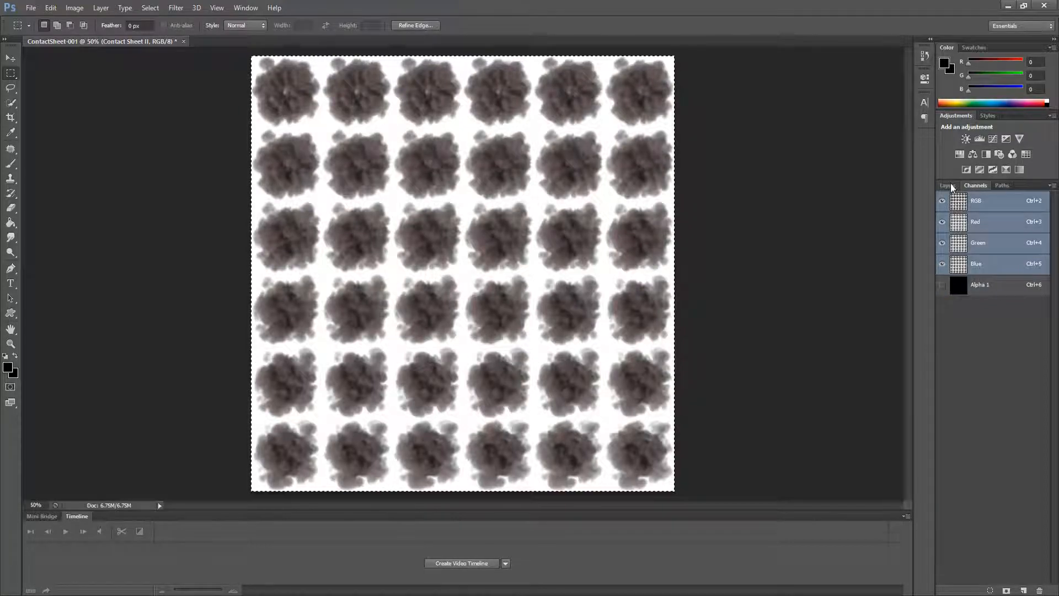
click(950, 184)
key(ctrl+i)
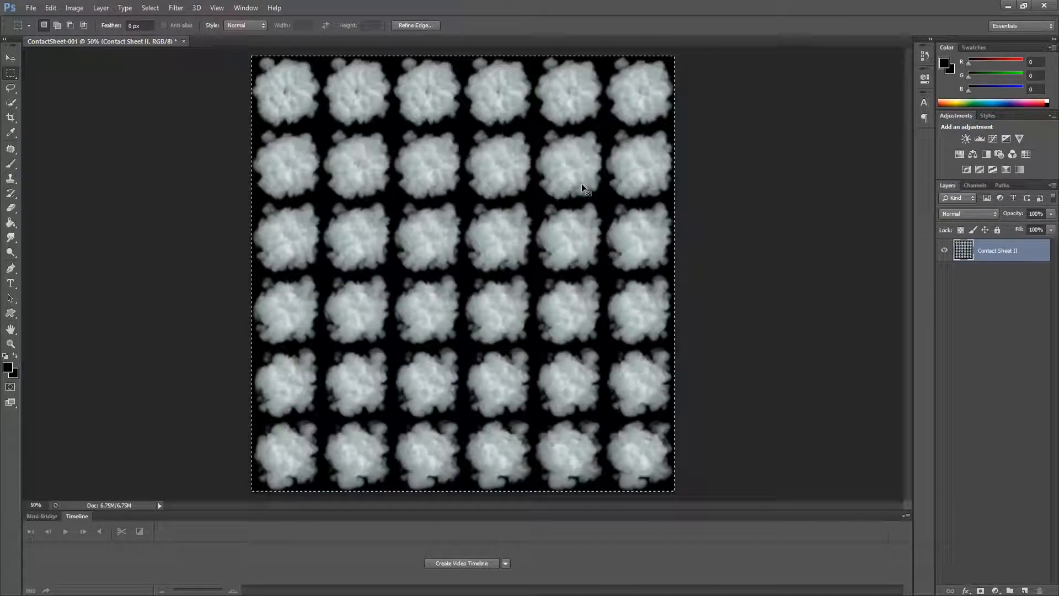
Paste the copied sheet into the Alpha 1 channel, reactivate the RGB channels and layer view, and clear the selection.
click(975, 185)
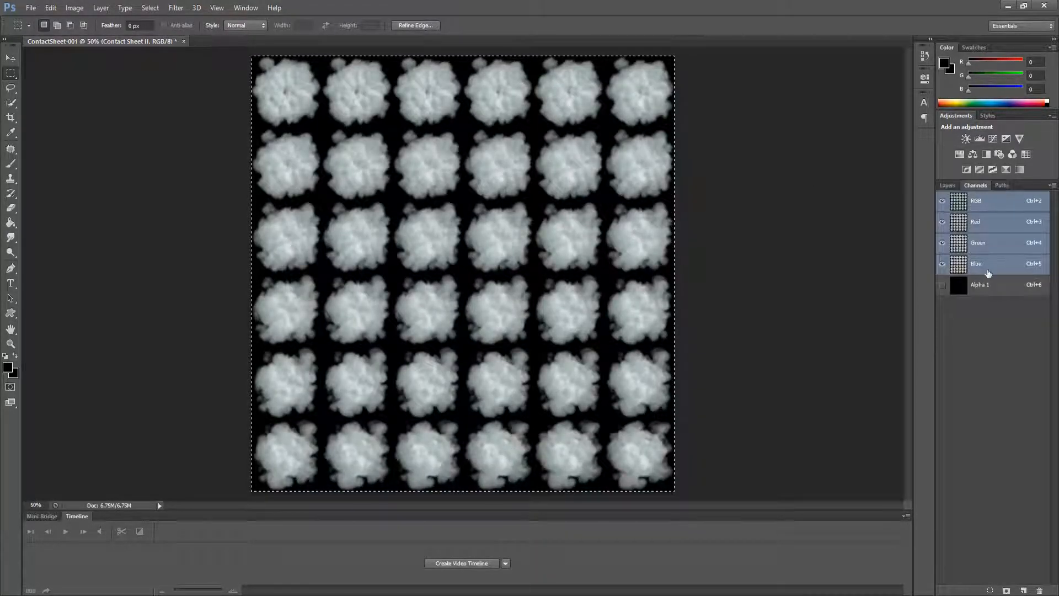
click(986, 285)
key(ctrl+v)
click(976, 201)
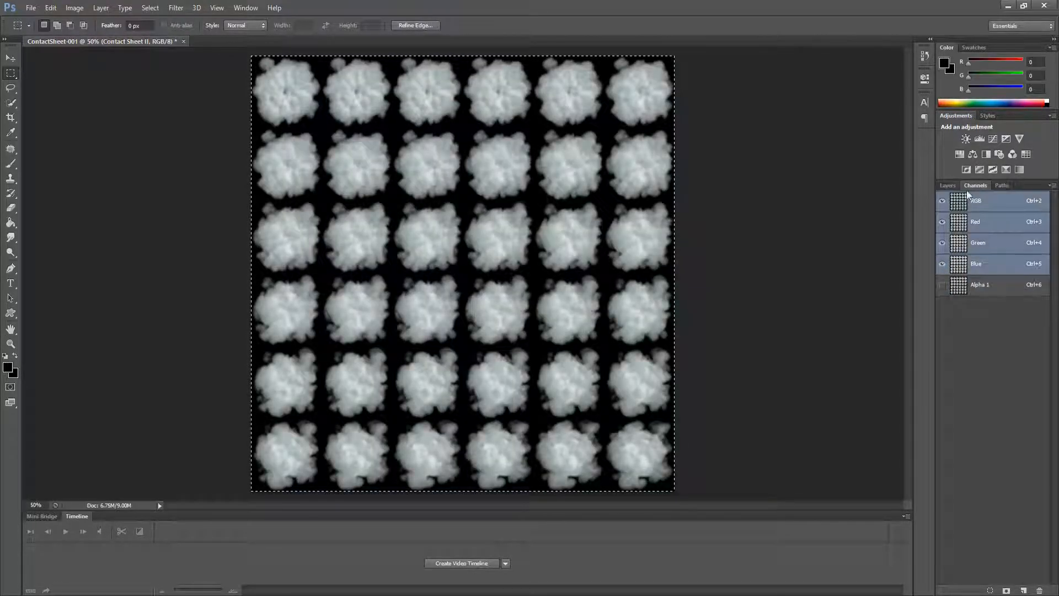
click(947, 185)
key(ctrl+d)
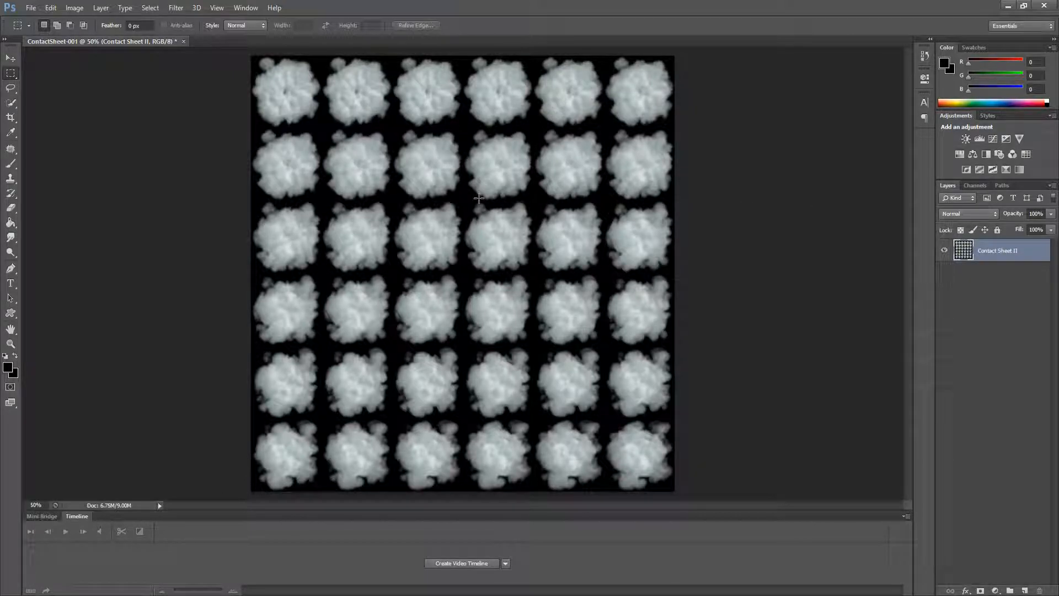
Resize the contact sheet image to 1024 × 1024 pixels.
key(ctrl+alt+i)
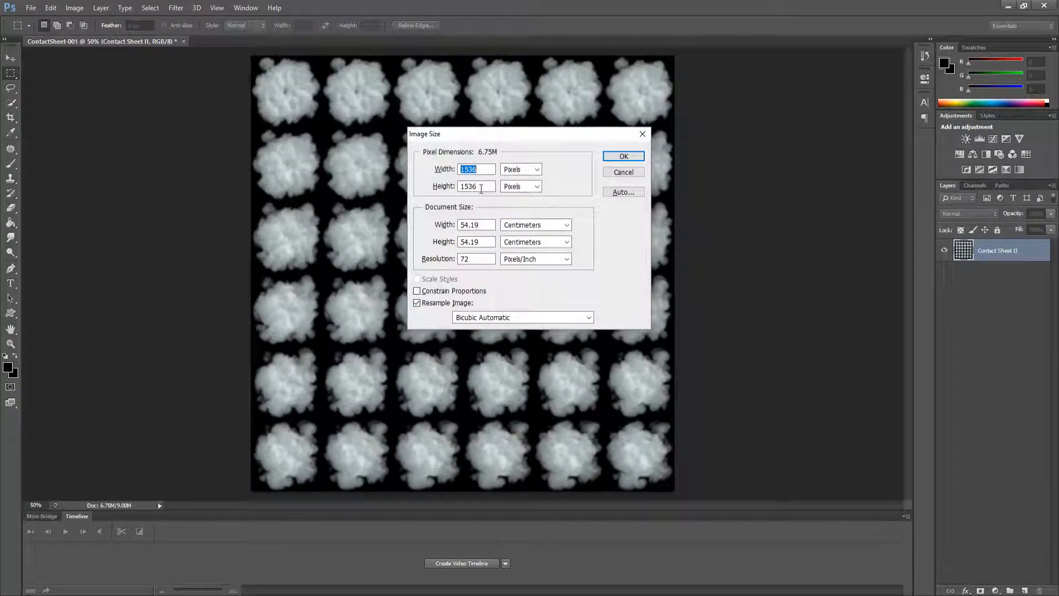
text(1024)
key(Tab)
text(102)
key(Return)
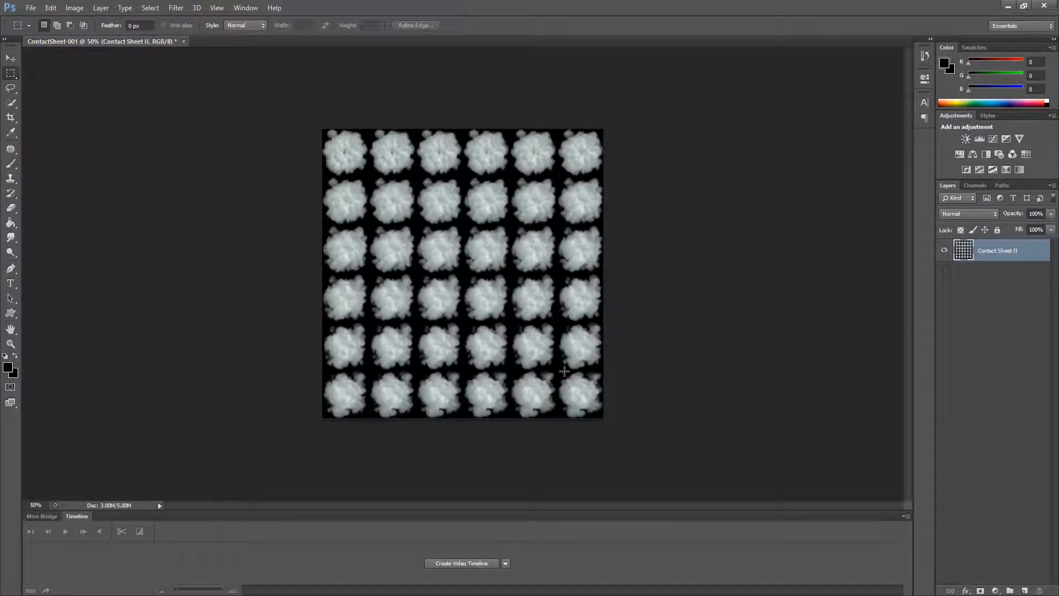
alt+scroll(564, 371, up, 2)
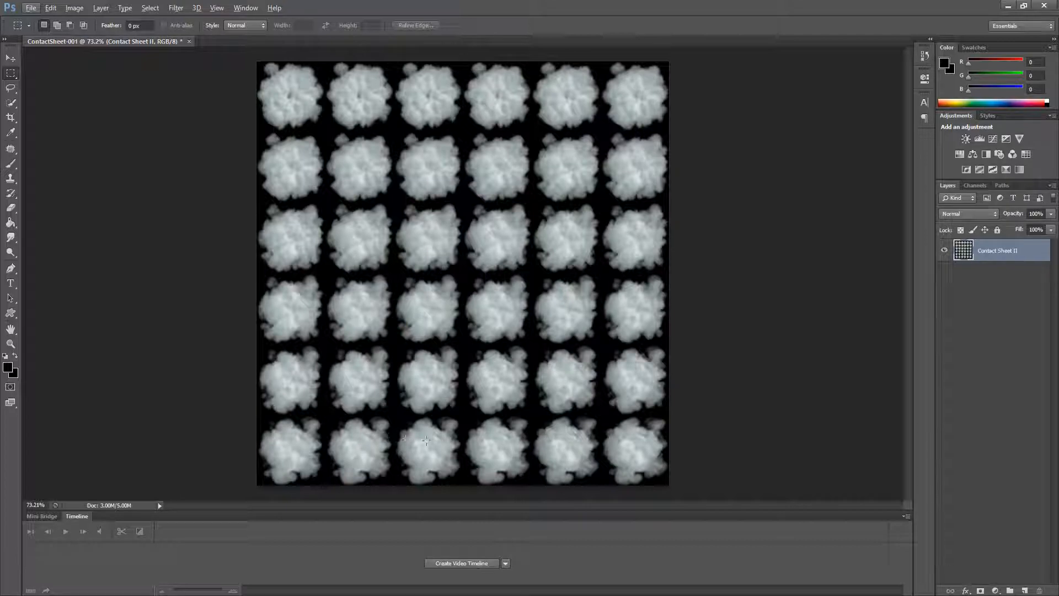
alt+scroll(513, 287, down, 1)
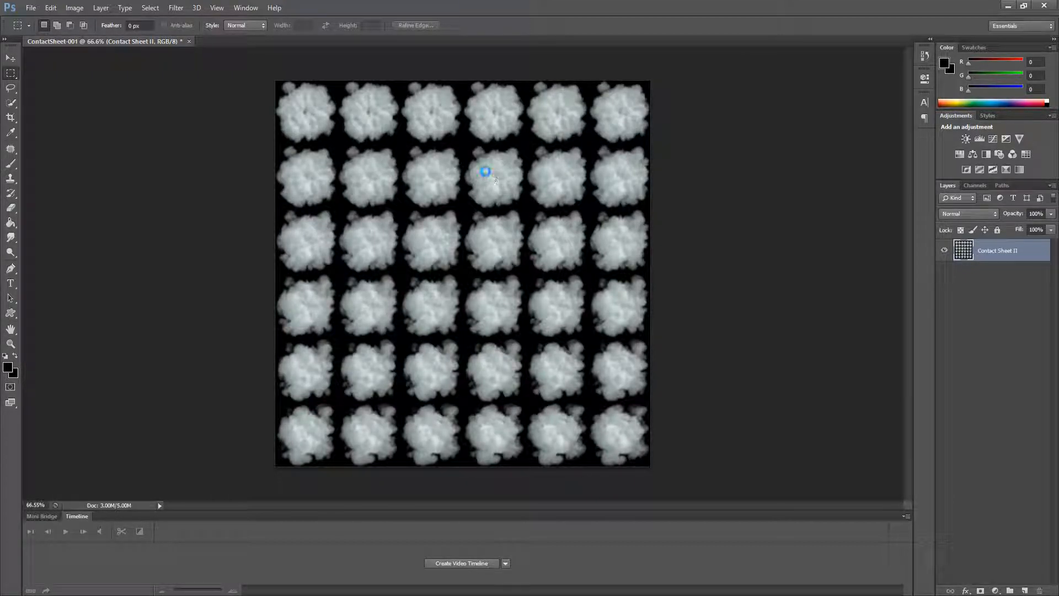
Save the contact sheet in c:\temp as a Photoshop document named SmokeSUBUVtex.
key(ctrl+shift+s)
text(c:\temp)
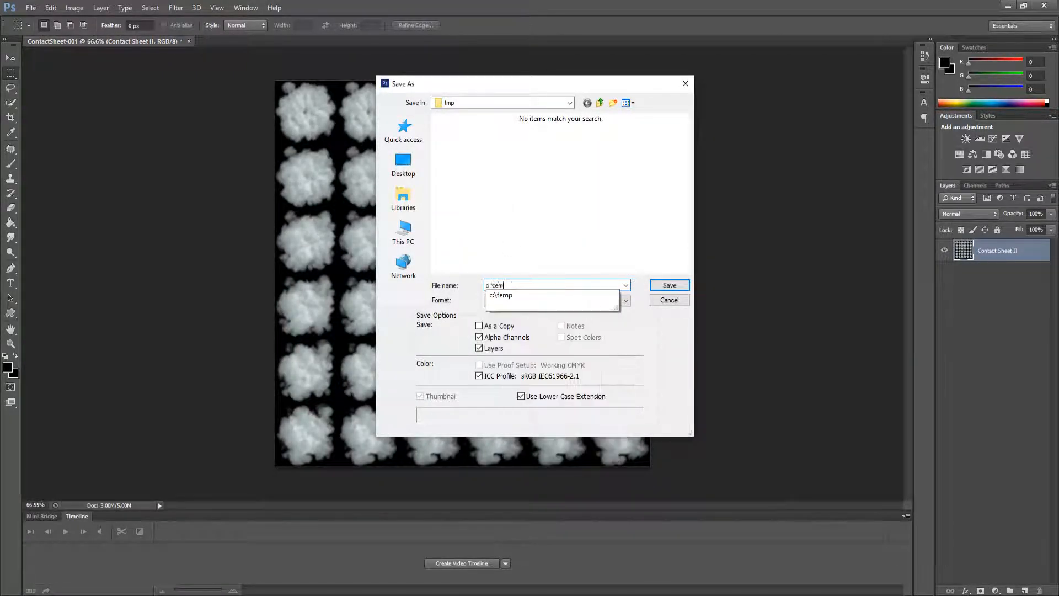
key(Return)
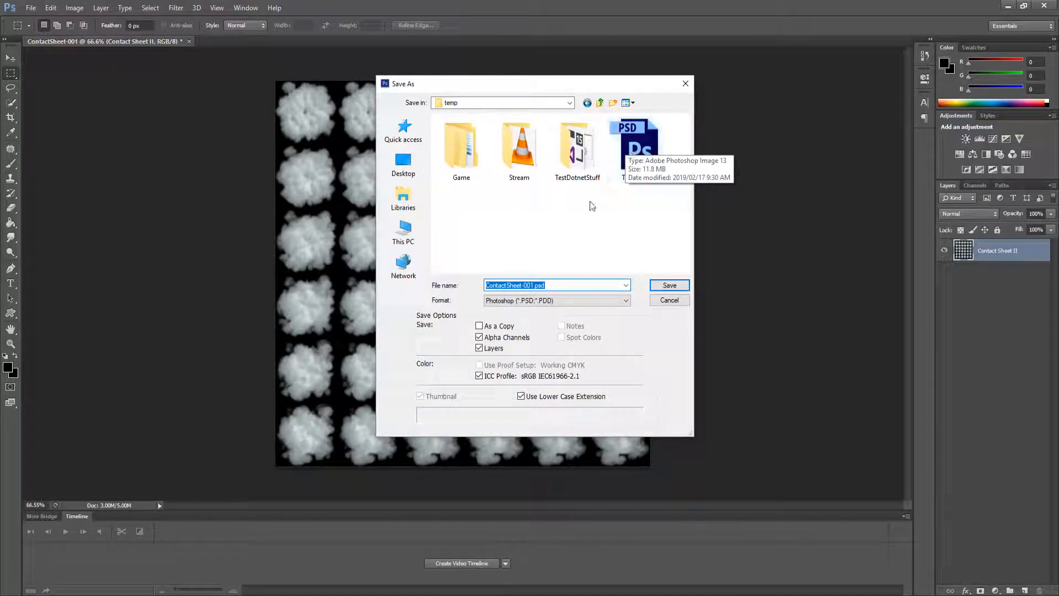
text(Smoke)
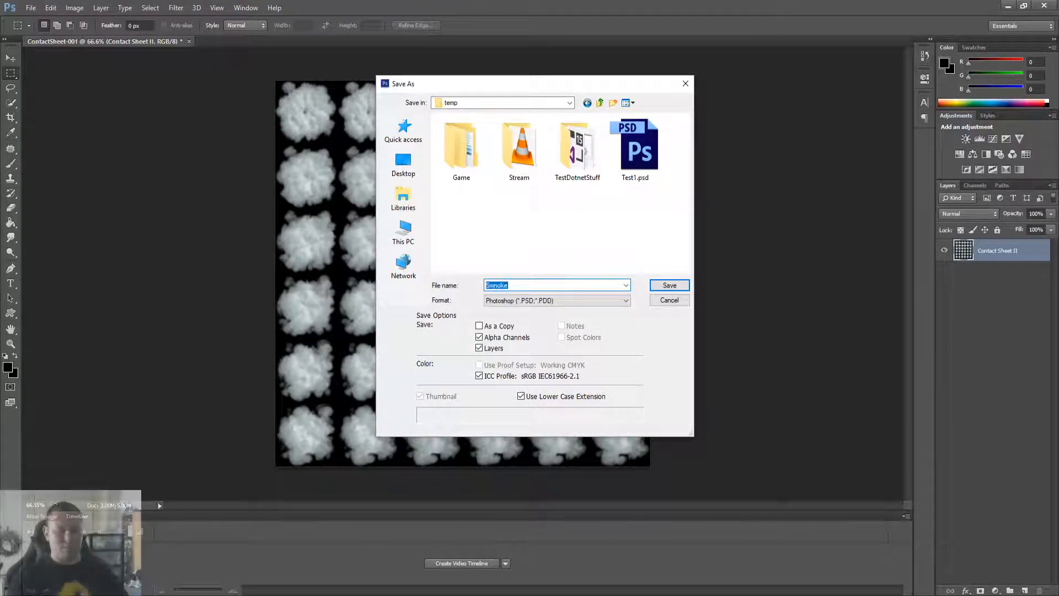
text(Smok)
text(ex)
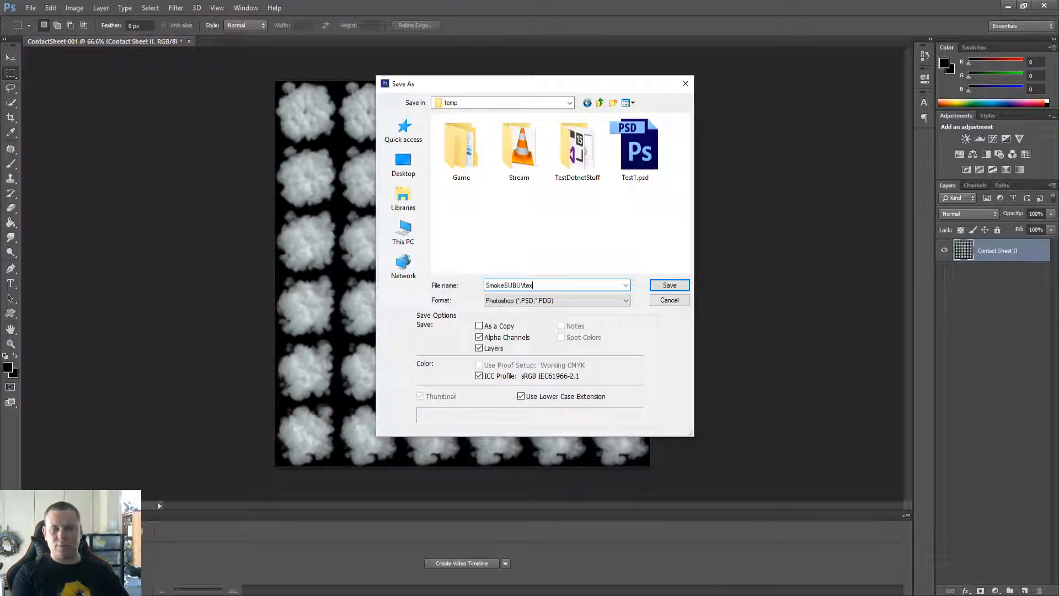
key(ctrl+a)
key(Return)
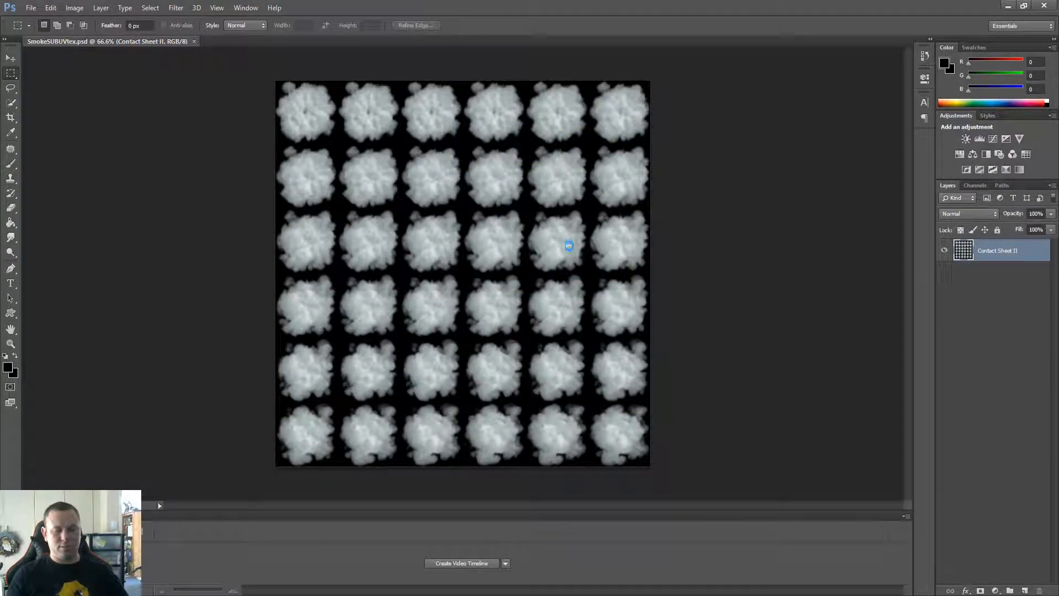
Save a copy as SmokeSUBUVtex.tga in Targa format with alpha channels at 32 bits/pixel.
key(ctrl+shift+s)
key(Tab)
key(alt+Down)
key(End)
key(Up)
key(Up)
key(Down)
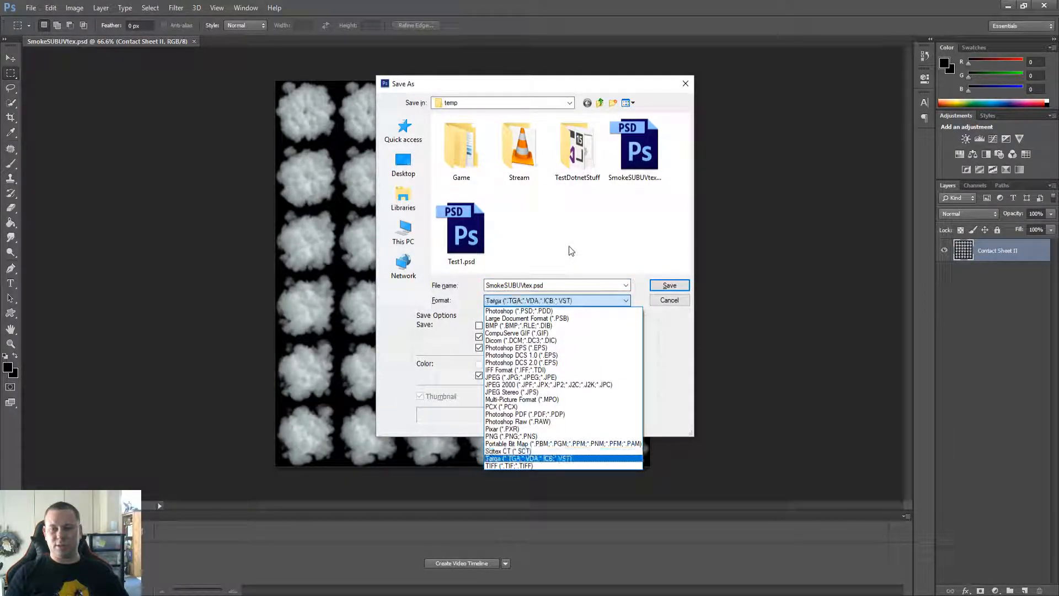
key(Return)
key(shift+Tab)
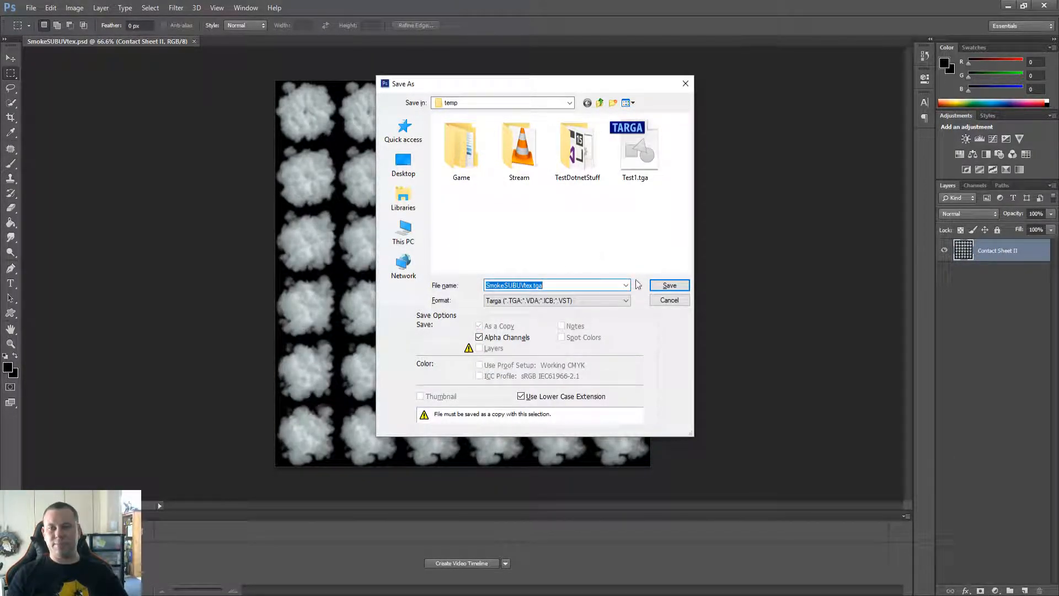
click(675, 287)
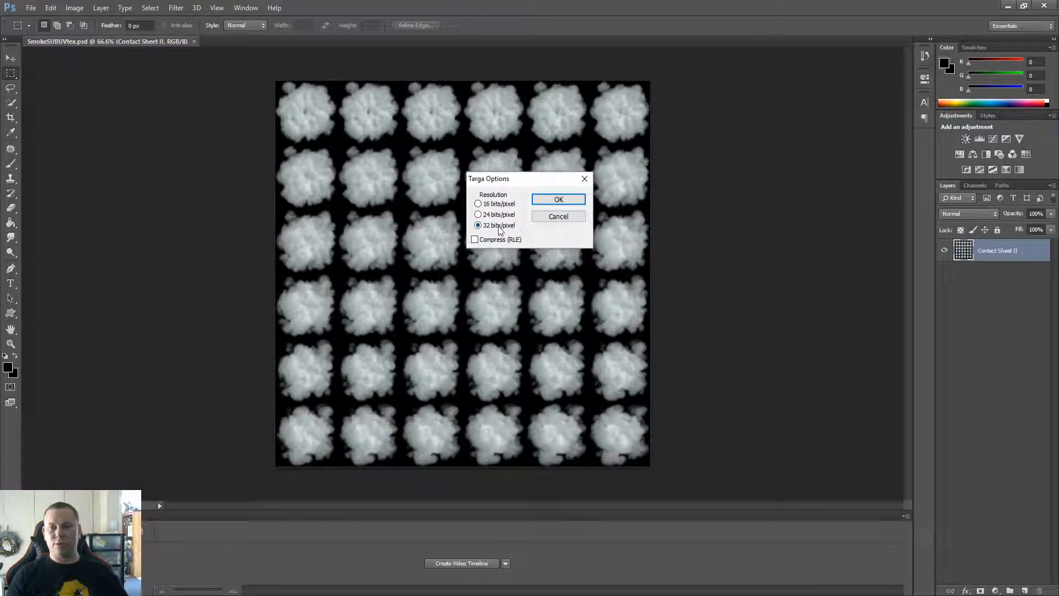
click(558, 199)
Switch to the C:\temp File Explorer window and open SmokeSUBUVtex.tga from it in Photoshop.
key(alt+Tab)
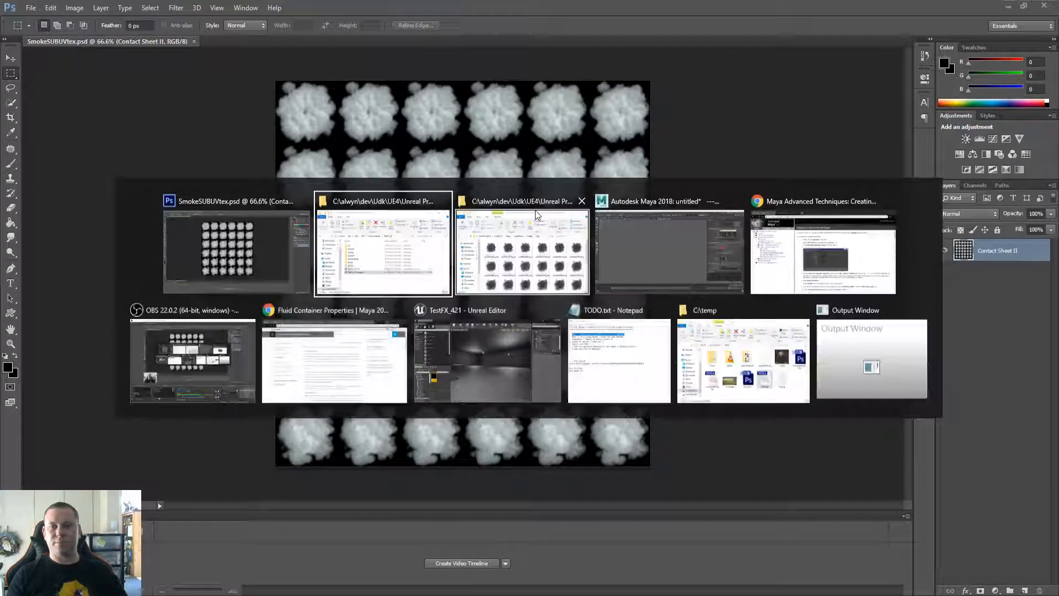
key(alt+Tab)
key(alt+Tab)
key(alt+Tab)
key(alt+Tab)
key(alt+Tab)
key(alt+Tab)
key(alt+Tab)
key(alt+Tab)
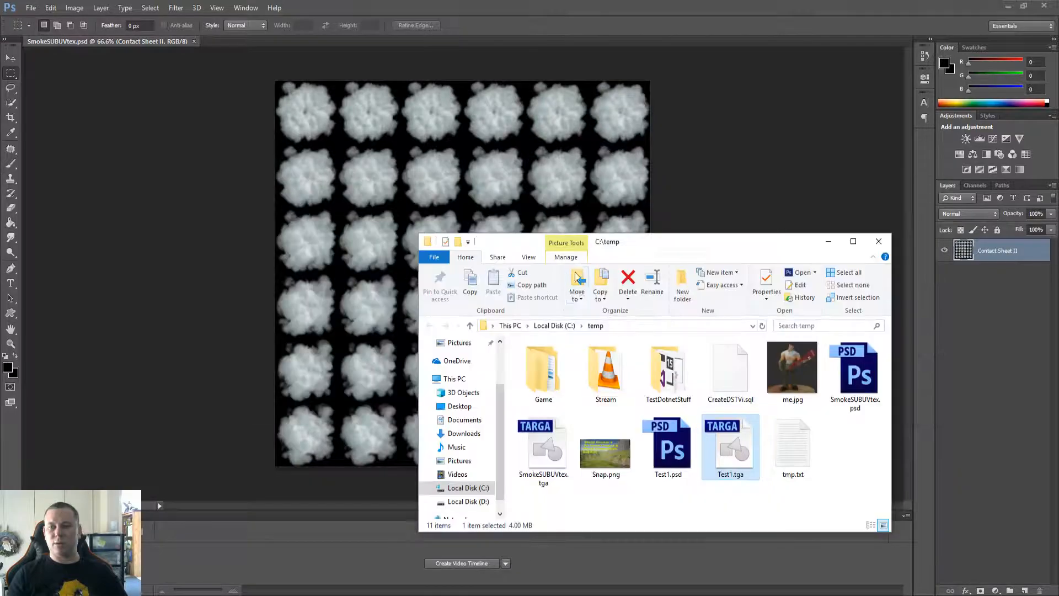
click(546, 449)
drag(546, 449, 723, 35)
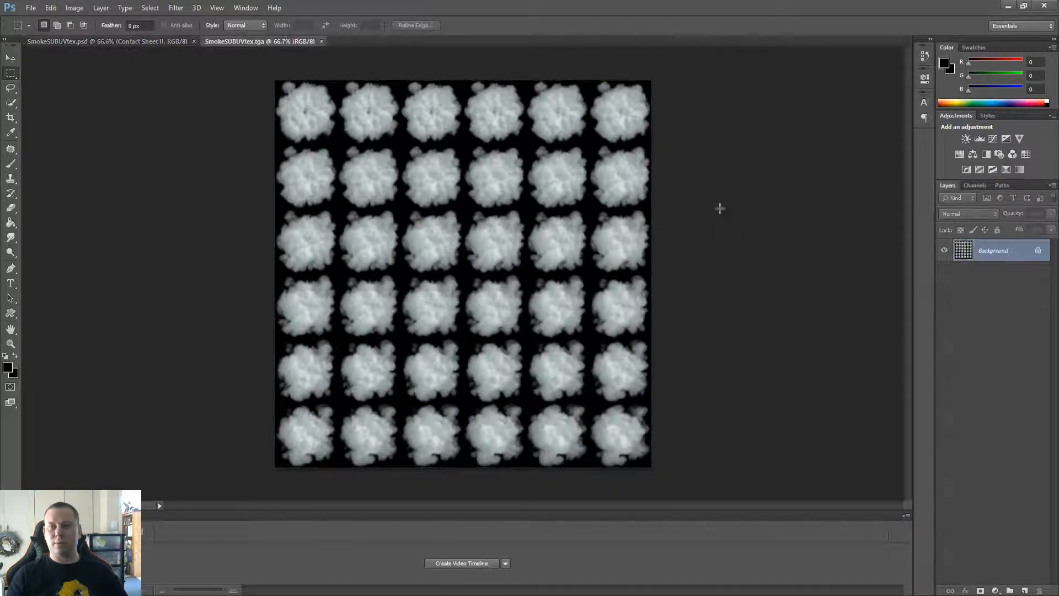
Check the channels of the SmokeSUBUVtex.tga document and close it.
click(975, 186)
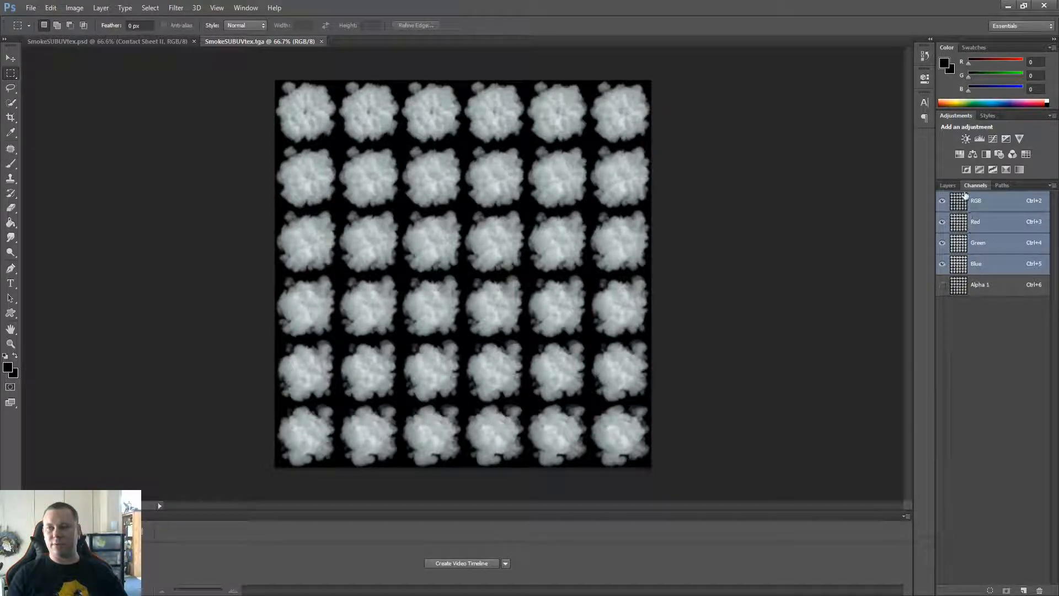
click(947, 186)
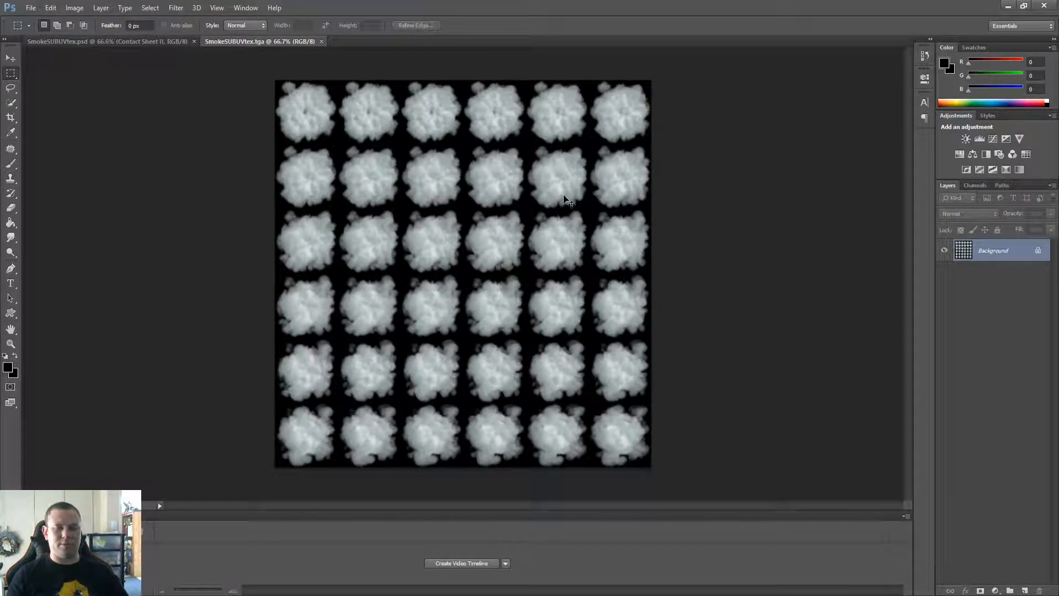
key(ctrl+w)
Switch to the Unreal Editor and delete the TEST asset from the VFX content folder.
key(alt+Tab)
key(alt+Tab)
key(alt+Tab)
key(alt+Tab)
key(alt+Tab)
key(alt+Tab)
key(alt+Tab)
key(alt+Tab)
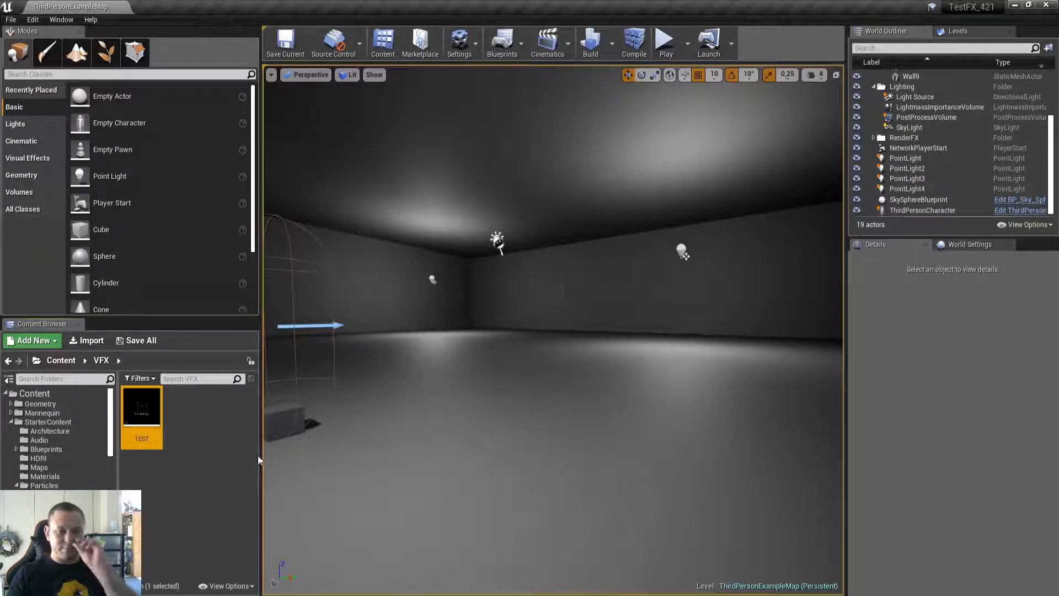
key(Delete)
click(474, 484)
right_click(169, 421)
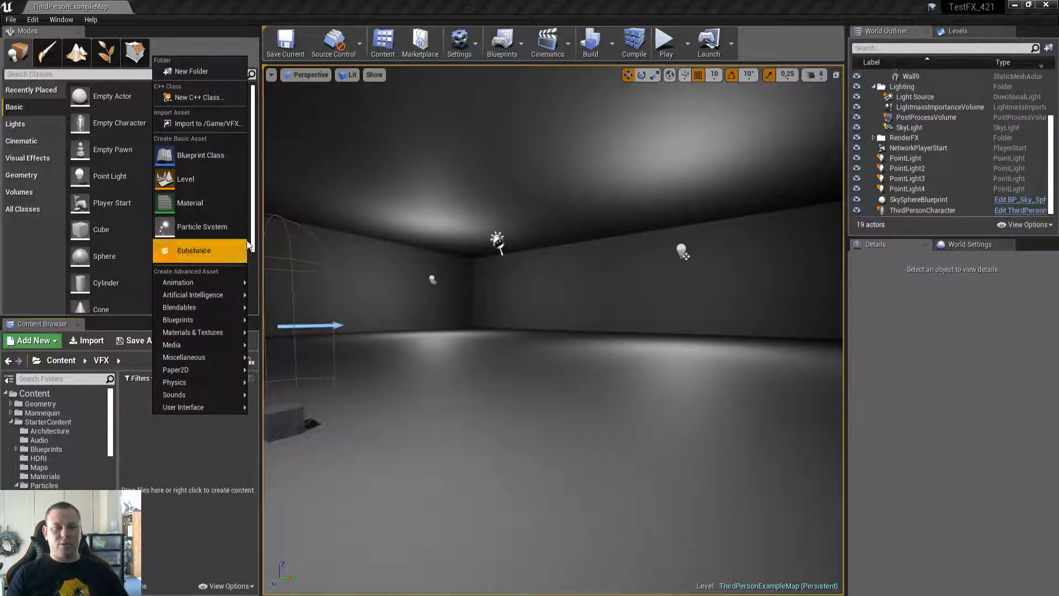
Switch to the C:\temp File Explorer window and examine the detailed file properties of SmokeSUBUVtex.tga.
key(alt+Tab)
key(alt+Tab)
key(alt+Tab)
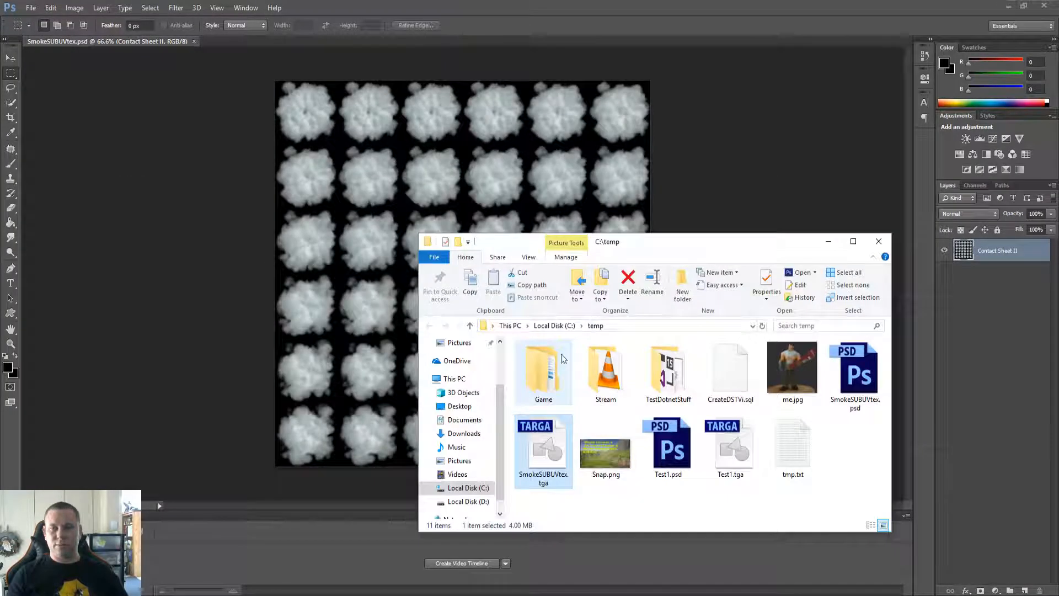
right_click(544, 446)
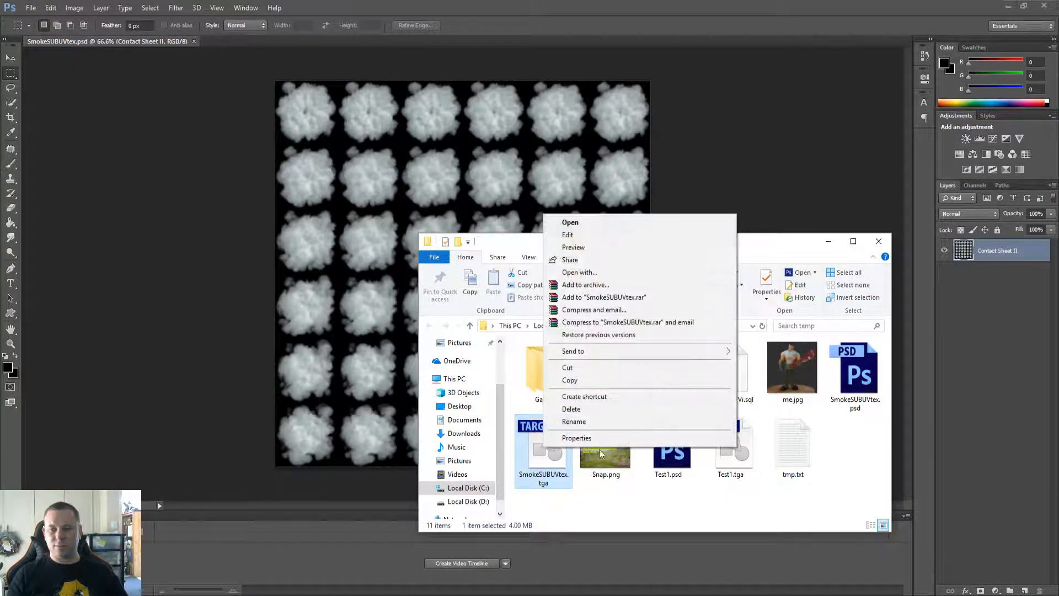
click(606, 438)
click(617, 328)
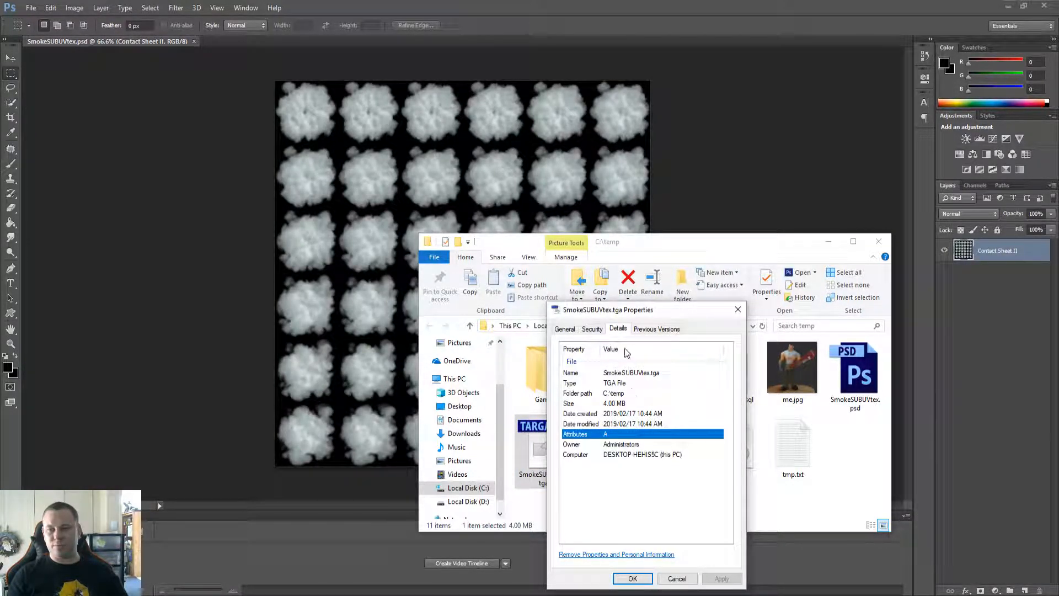
key(Escape)
Import SmokeSUBUVtex.tga from C:\temp into the Unreal project's VFX content folder.
key(alt+Tab)
drag(688, 418, 191, 441)
key(alt+Tab)
key(alt+Tab)
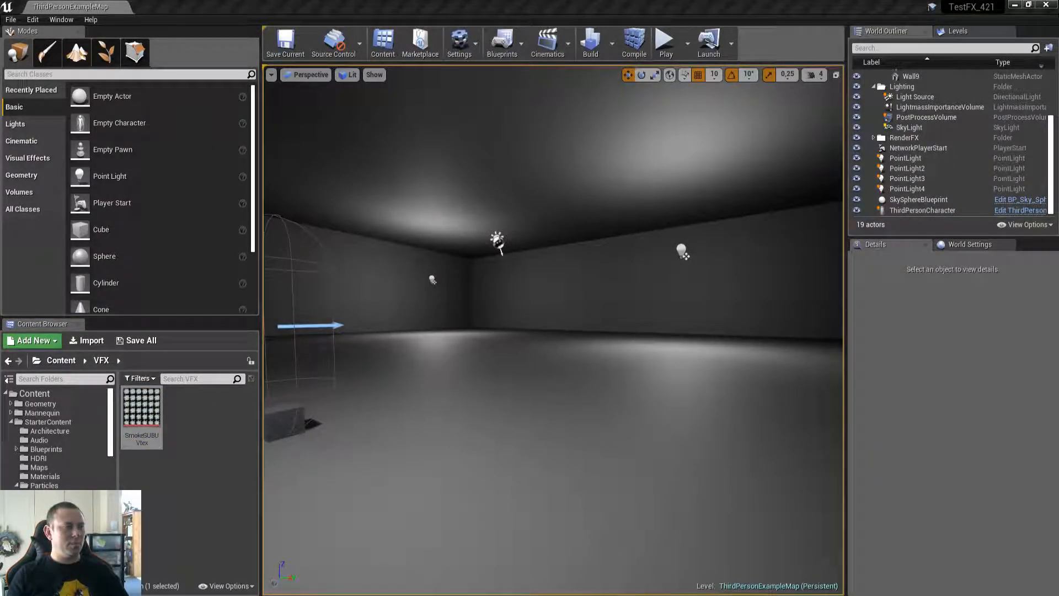
Examine the imported SmokeSUBUVtex texture in the enlarged texture editor, then close it.
drag(447, 68, 475, 70)
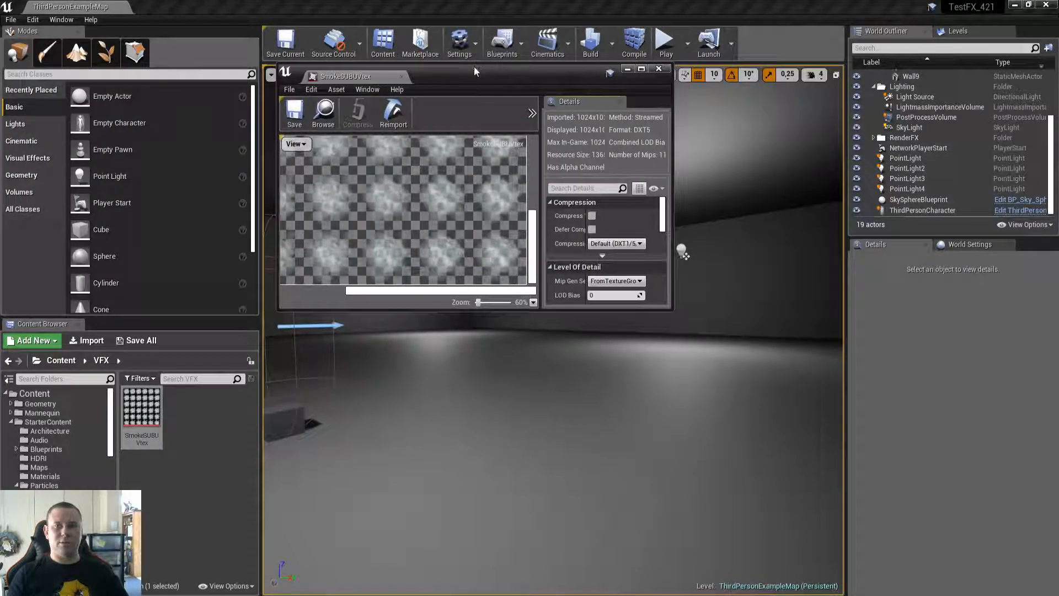
double_click(475, 70)
scroll(525, 219, up, 2)
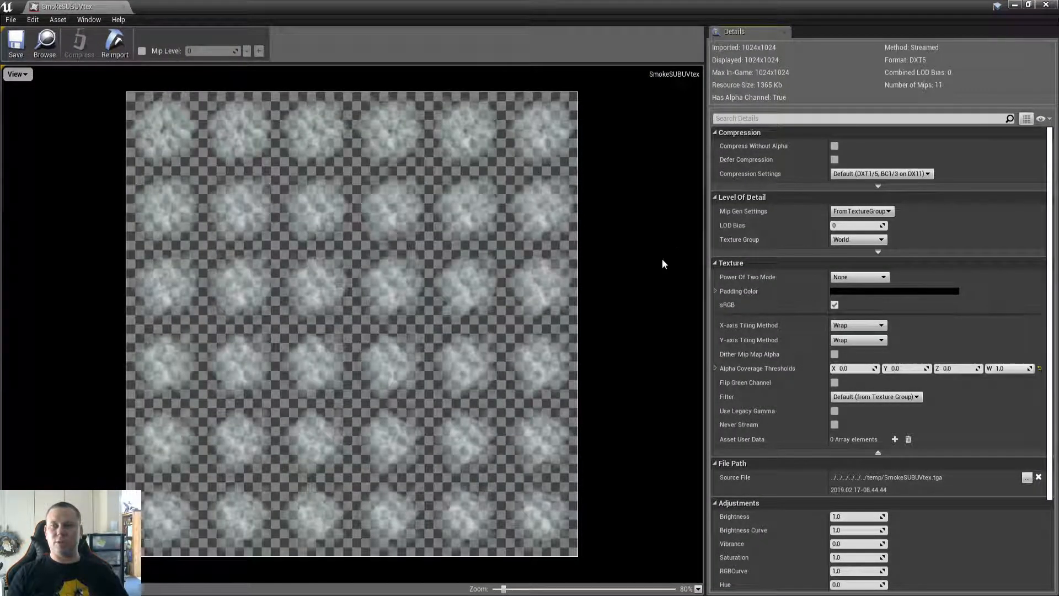
scroll(662, 263, down, 2)
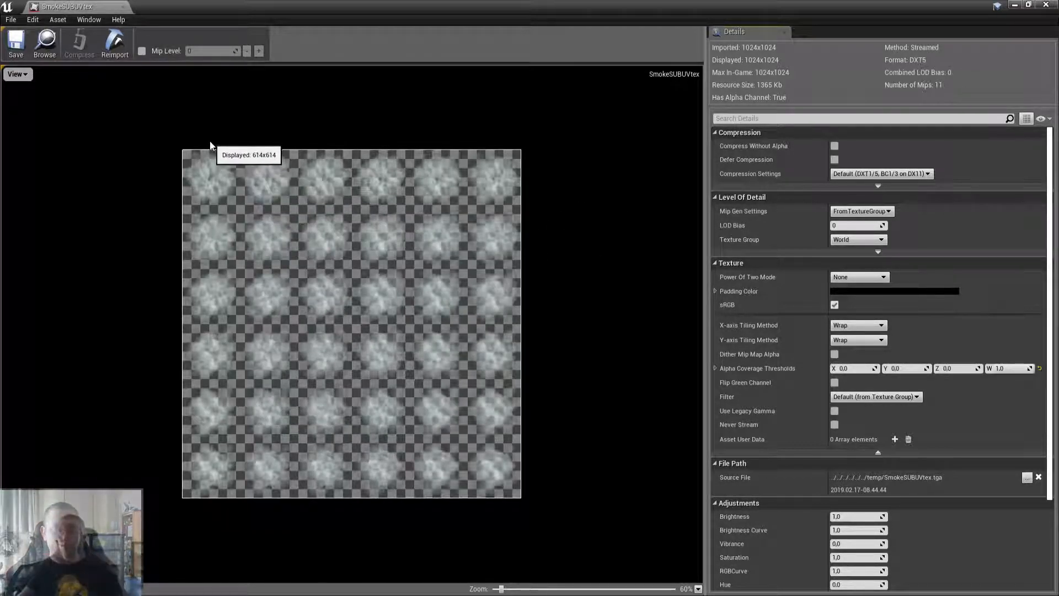
click(1052, 5)
Create a new material named SmokeSUBUV_Mat in the VFX content folder.
right_click(210, 471)
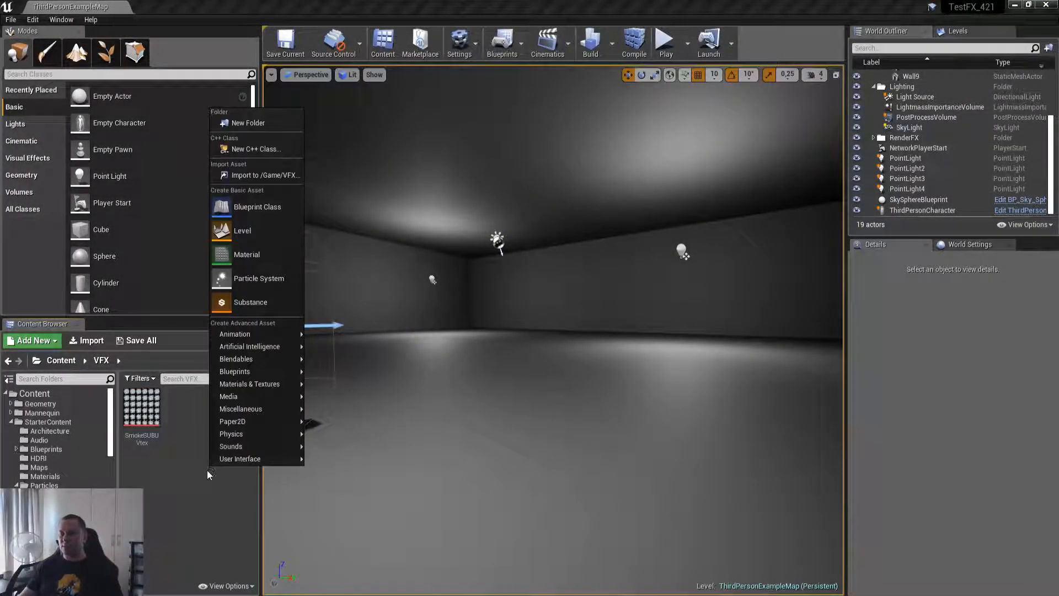
click(257, 260)
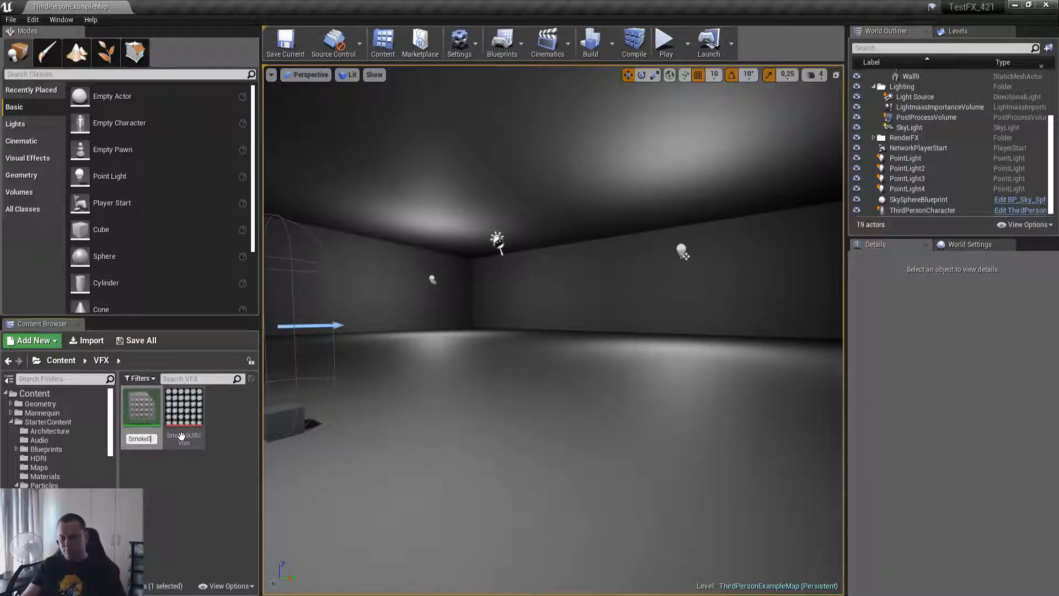
text(t)
key(Return)
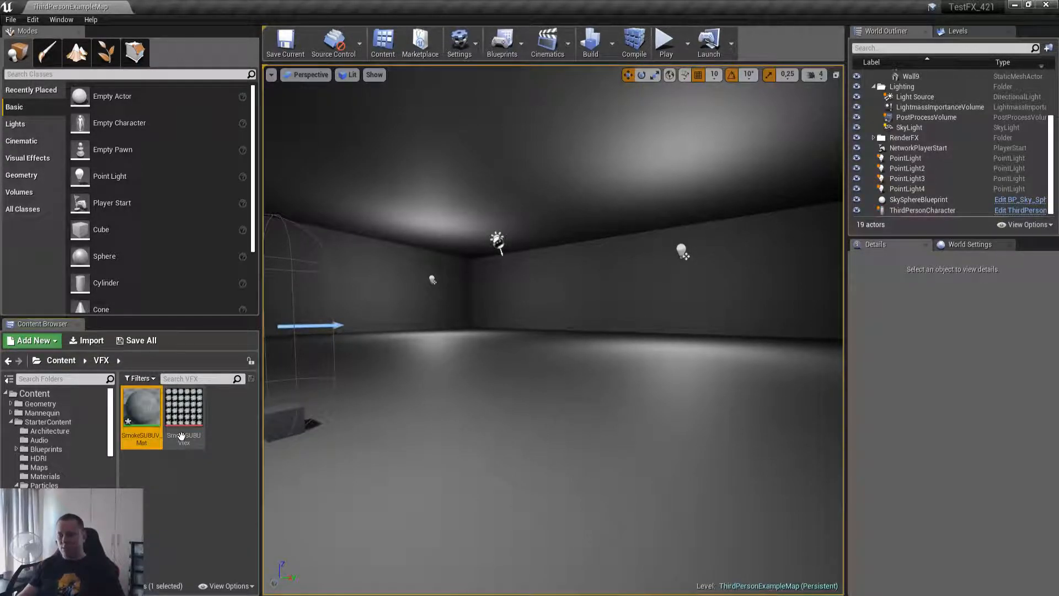
Open SmokeSUBUV_Mat, set its Blend Mode to Translucent and change its translucency Lighting Mode from the volumetric non-directional default.
double_click(144, 420)
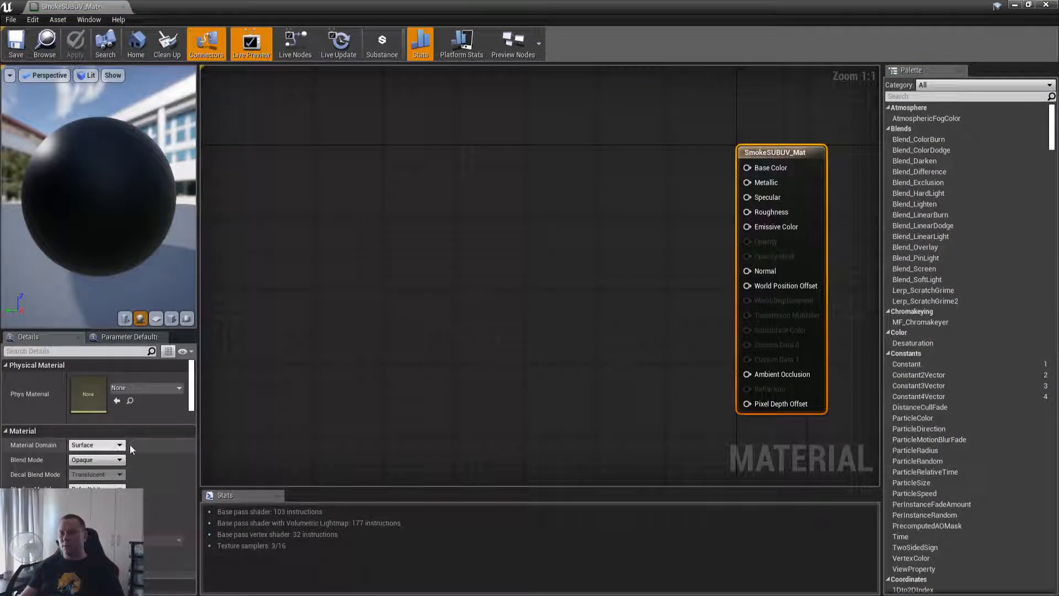
click(116, 460)
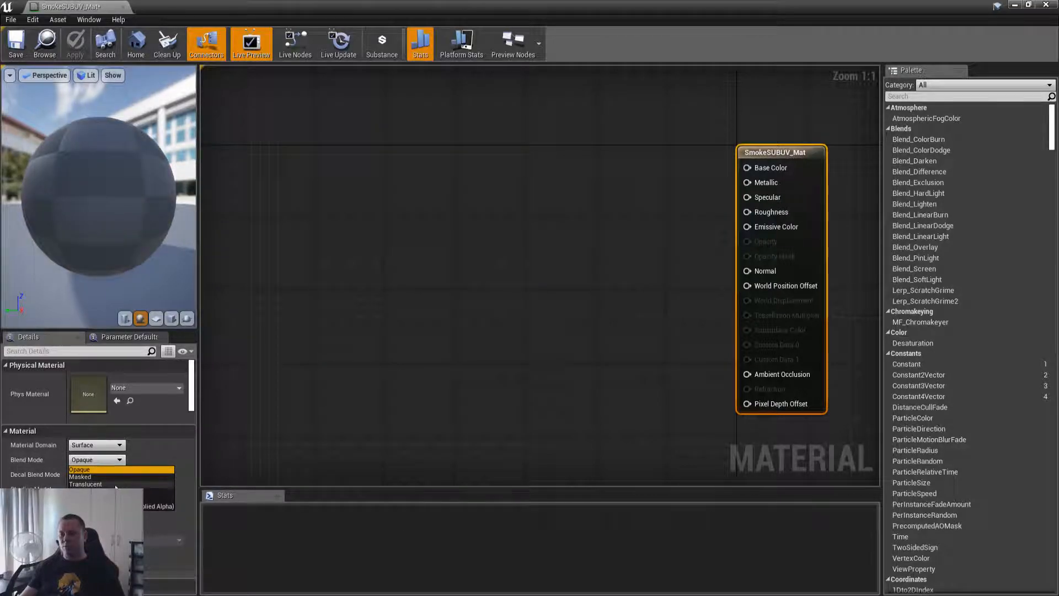
click(86, 484)
scroll(122, 477, down, 5)
click(121, 479)
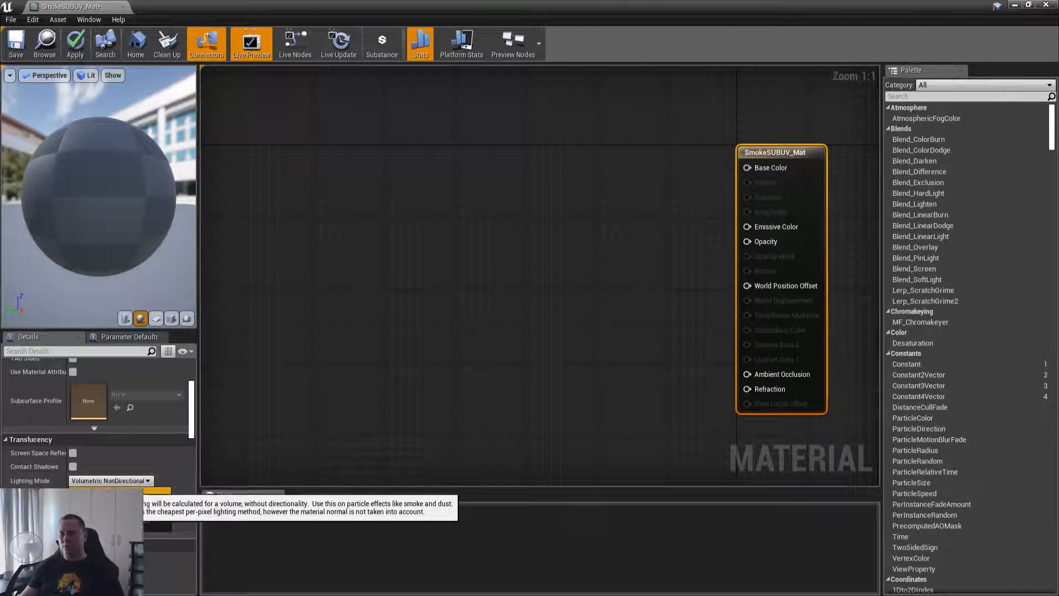
click(122, 498)
Add a Particle SubUV node to the empty graph area beside the material's output node.
right_drag(502, 316, 509, 320)
scroll(173, 486, up, 5)
right_drag(338, 277, 345, 280)
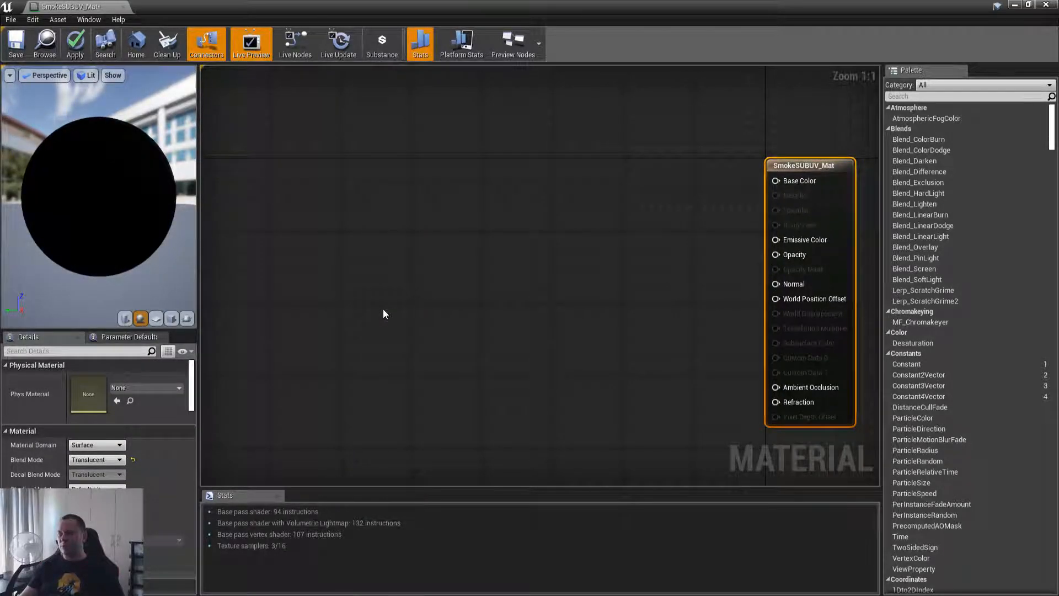
click(326, 267)
right_click(330, 220)
text(parti)
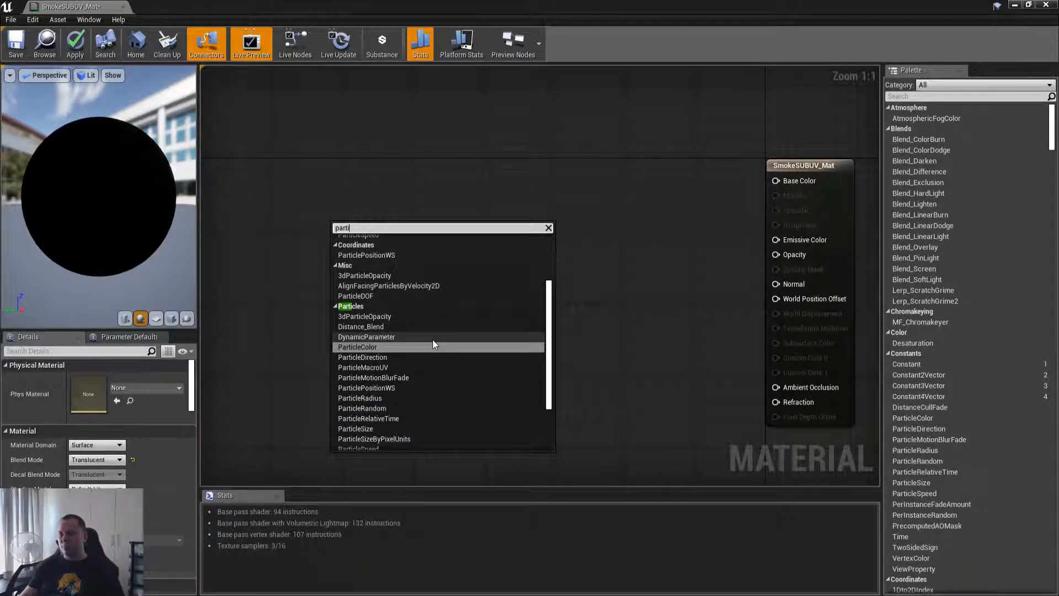
text( sub)
key(Return)
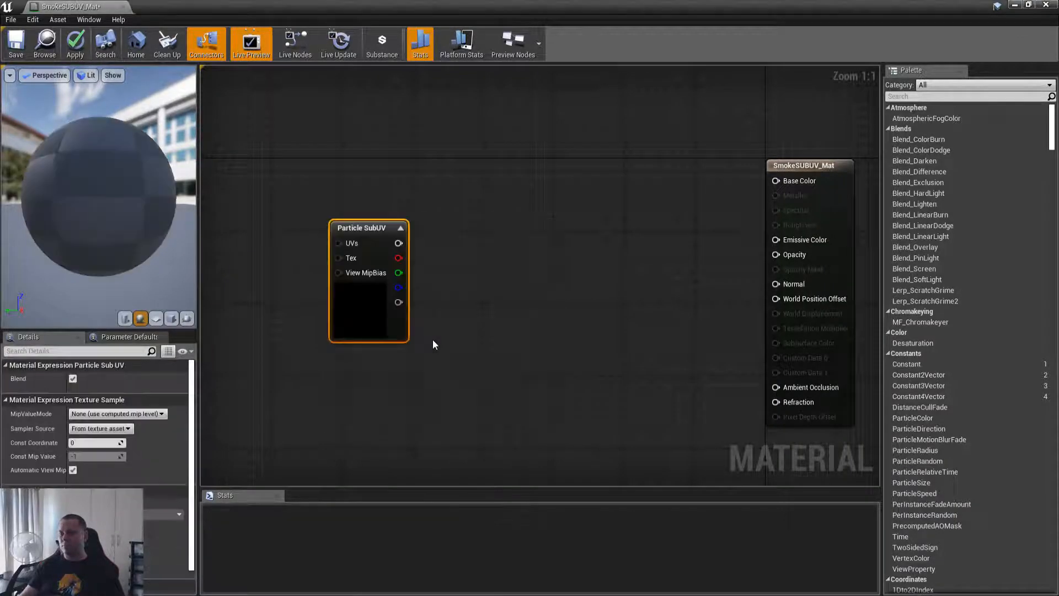
Assign the SmokeSUBUVtex texture from the VFX folder to the Particle SubUV node.
double_click(464, 6)
click(178, 418)
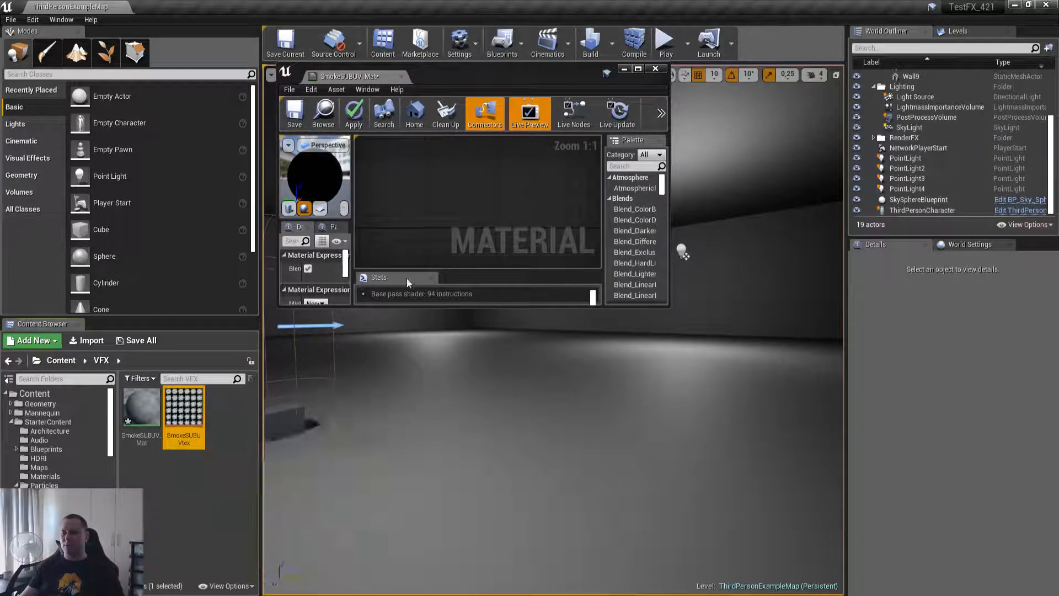
click(637, 69)
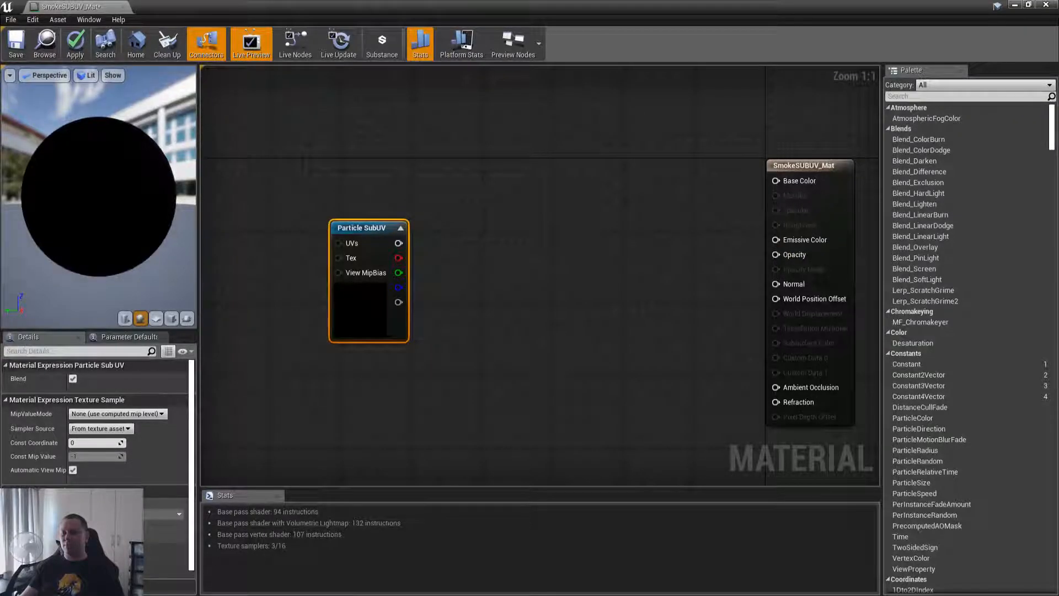
click(150, 525)
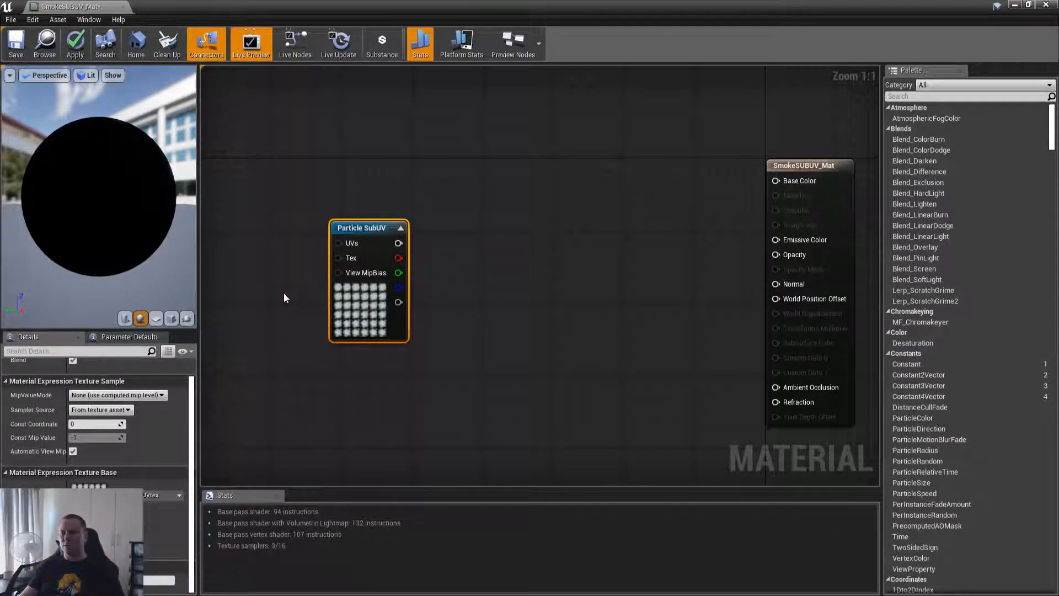
Look through the Particle SubUV node's settings and the material's translucency, self-shadowing and usage properties.
scroll(166, 458, down, 3)
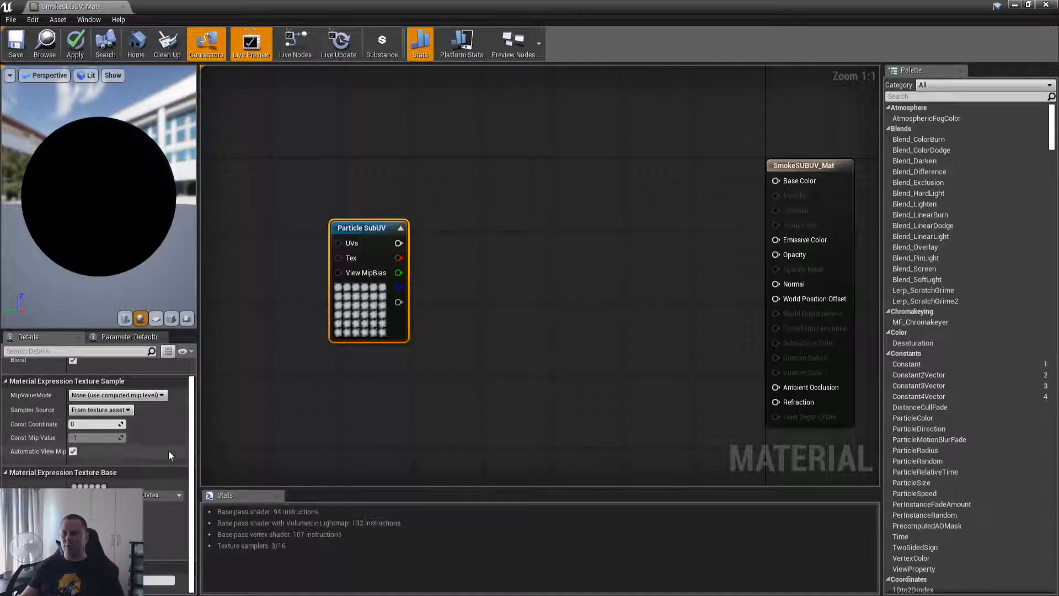
click(229, 439)
scroll(170, 476, down, 10)
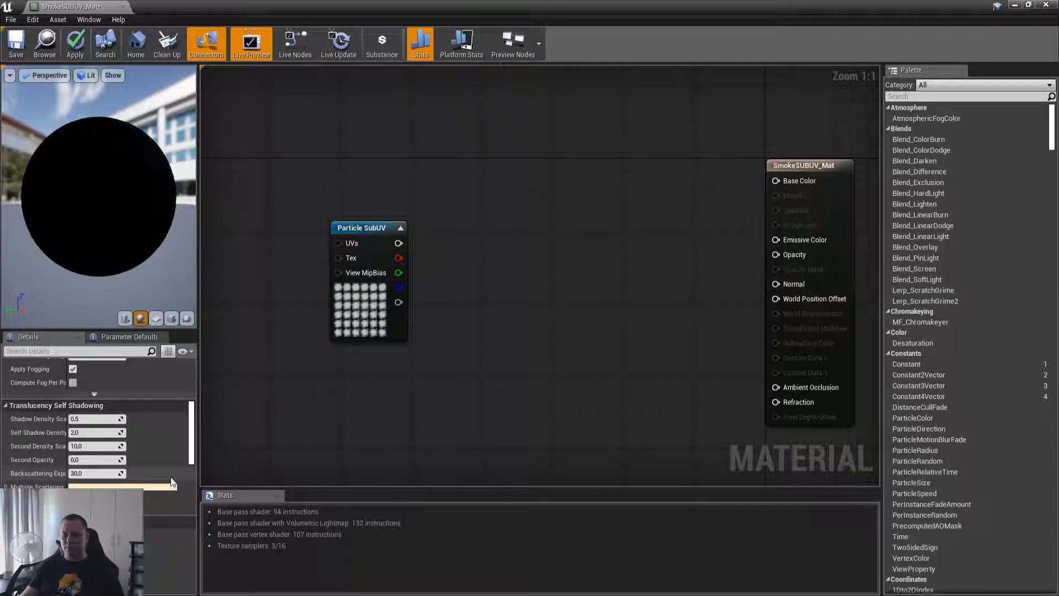
scroll(170, 478, down, 8)
scroll(154, 488, up, 18)
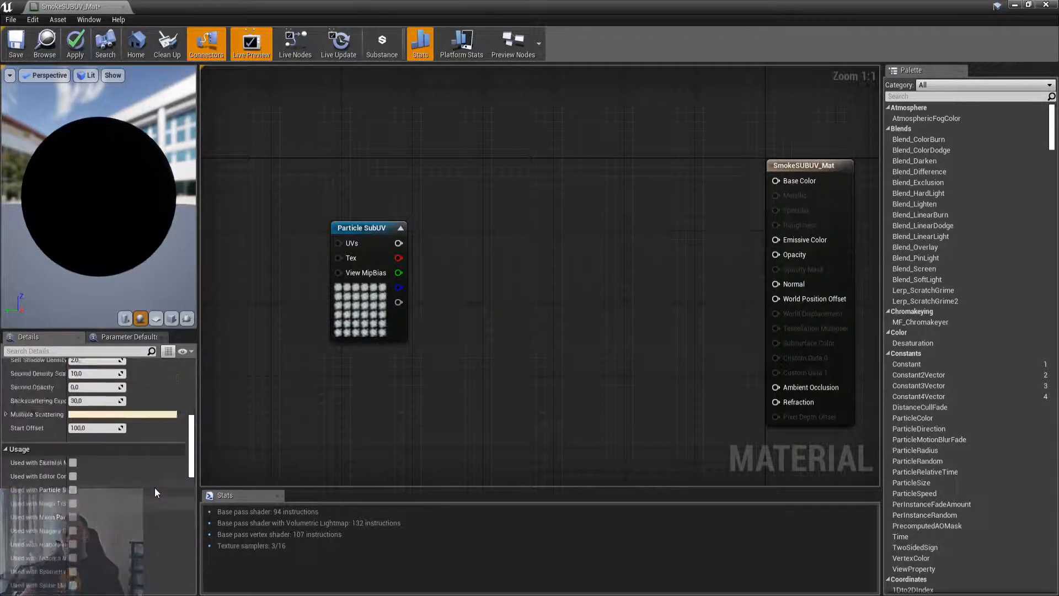
right_click(152, 486)
click(360, 456)
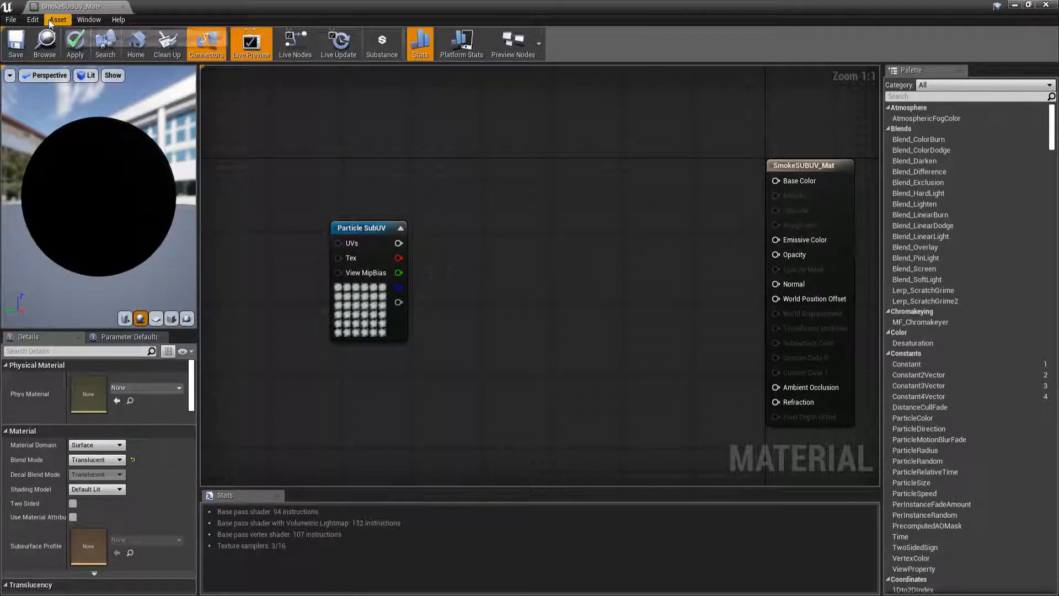
click(33, 19)
click(506, 246)
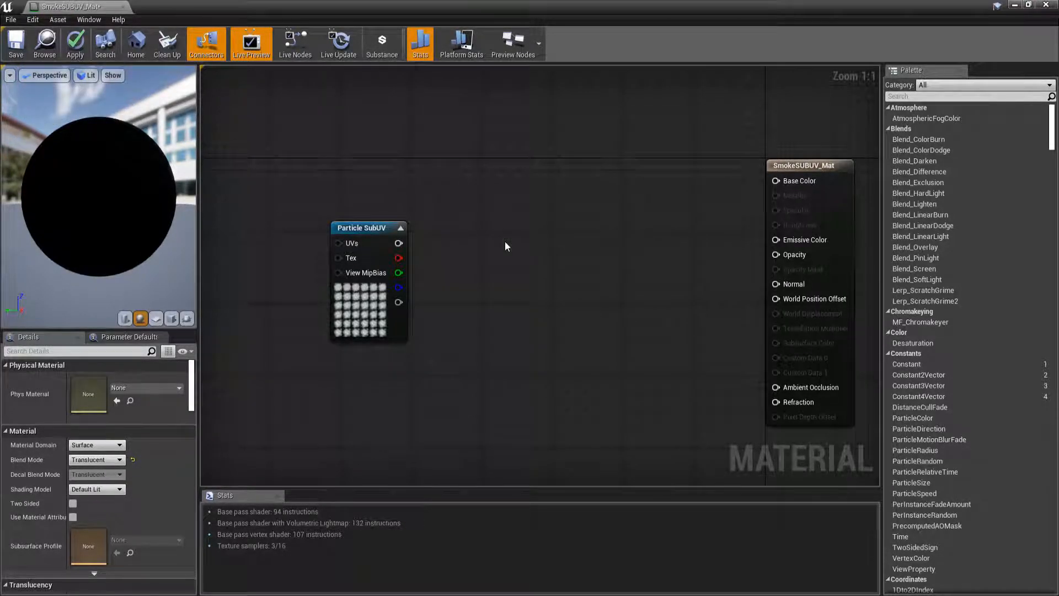
Move the Particle SubUV node farther away from the output node to make room in the graph, and save the material.
right_drag(505, 246, 501, 282)
drag(361, 261, 316, 290)
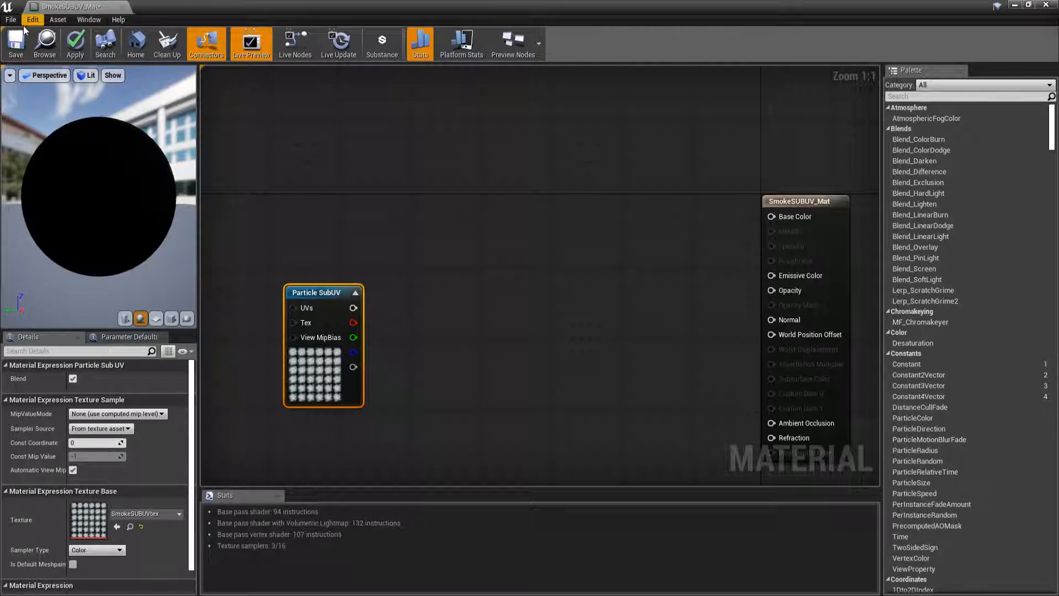
click(16, 44)
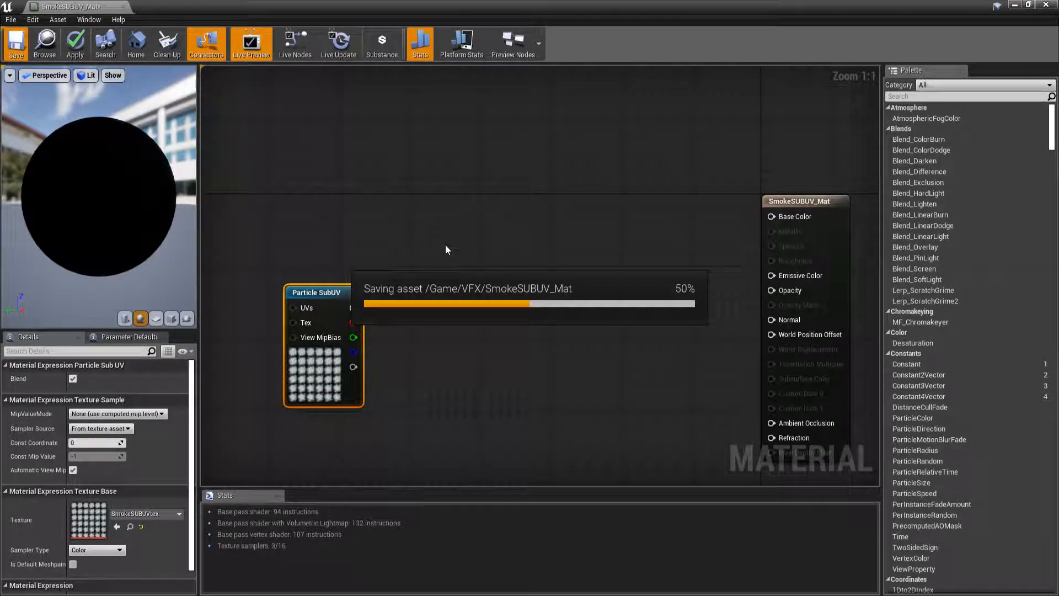
right_drag(455, 248, 556, 242)
drag(434, 291, 323, 322)
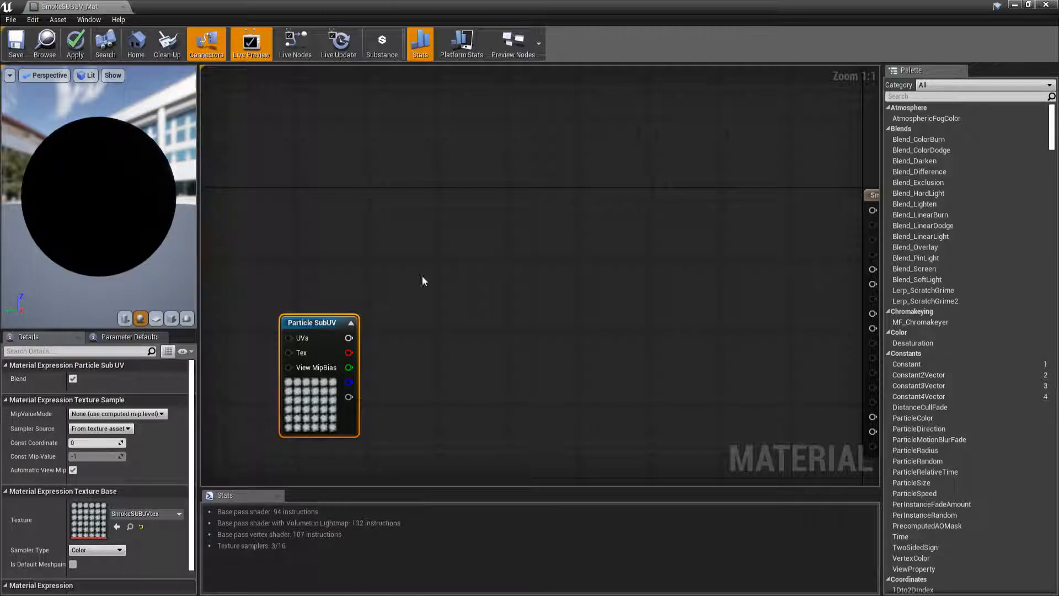
right_drag(510, 275, 610, 273)
right_drag(358, 285, 482, 280)
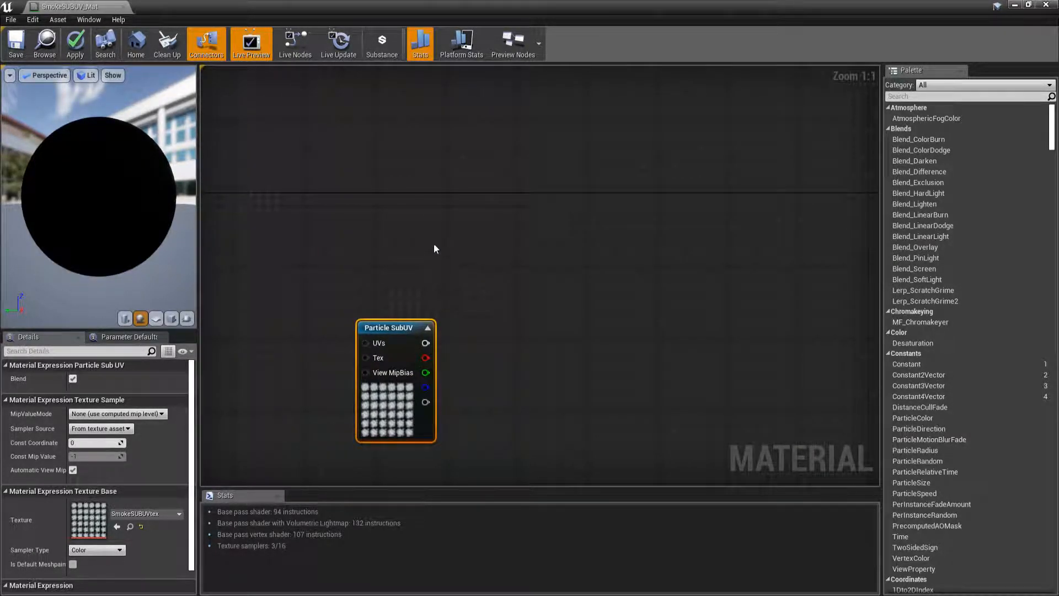
Add a Particle Color node to the material graph and place it above the Particle SubUV node.
right_drag(434, 251, 425, 264)
right_click(365, 207)
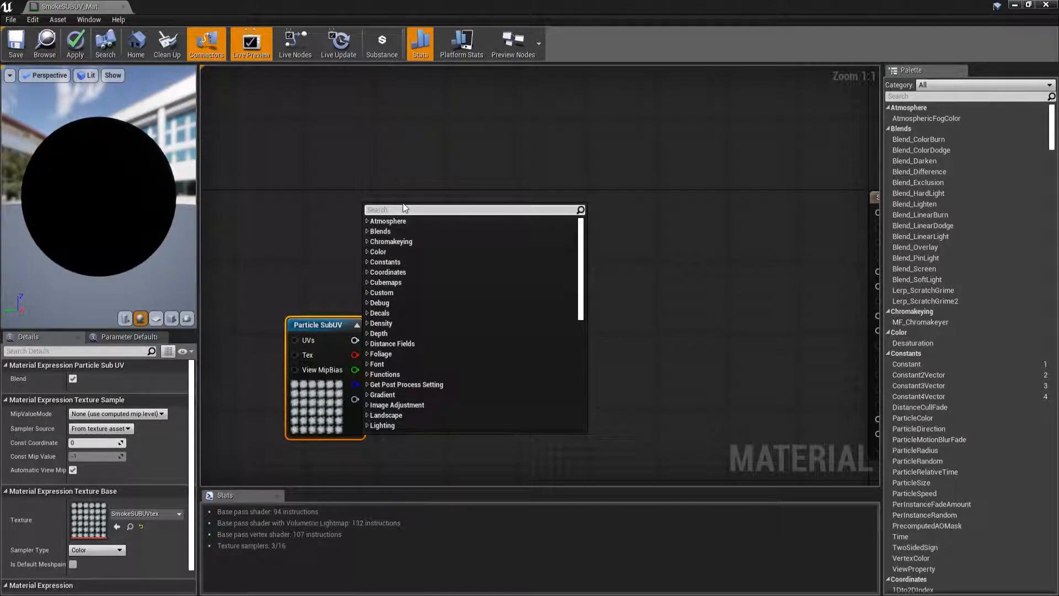
text(parti)
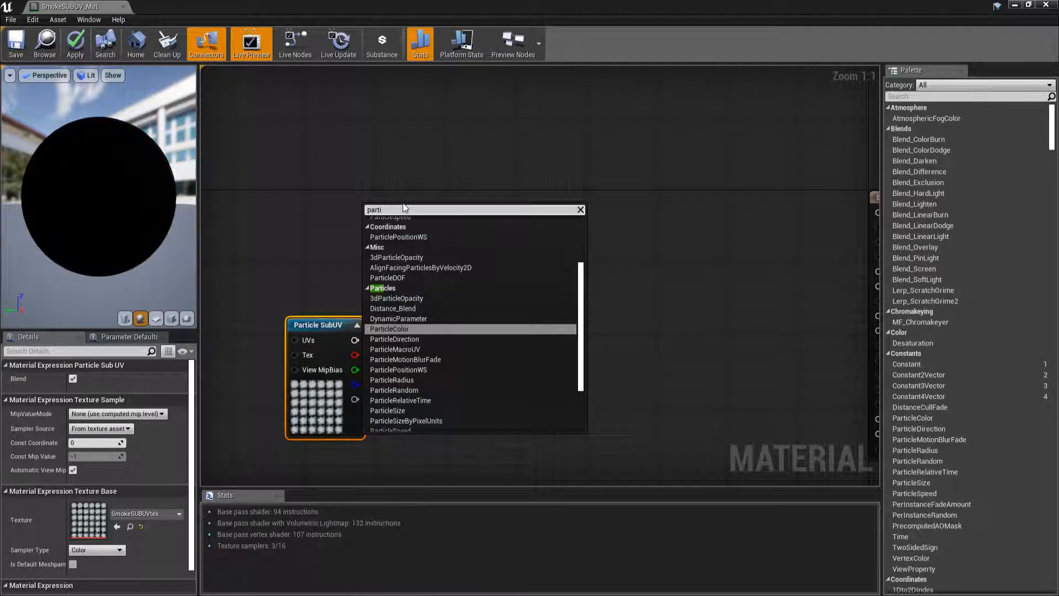
key(Return)
drag(402, 207, 324, 181)
Add a Texture Sample node above Particle Color and assign it the T_EV_FogSheet_CloudTex_01 texture.
right_drag(351, 166, 430, 190)
right_click(418, 178)
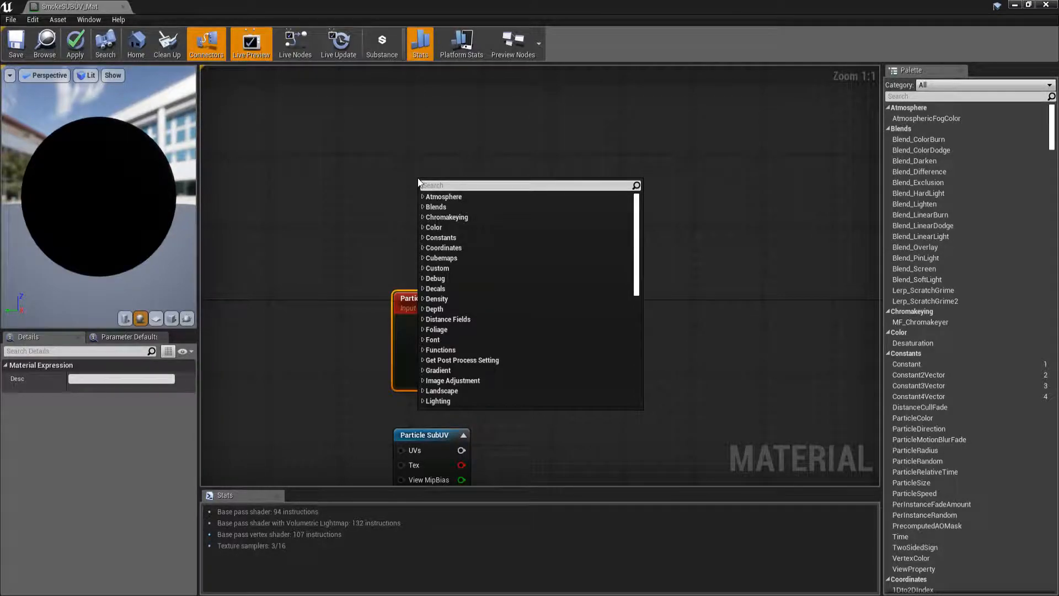
key(Escape)
key(t)
click(403, 153)
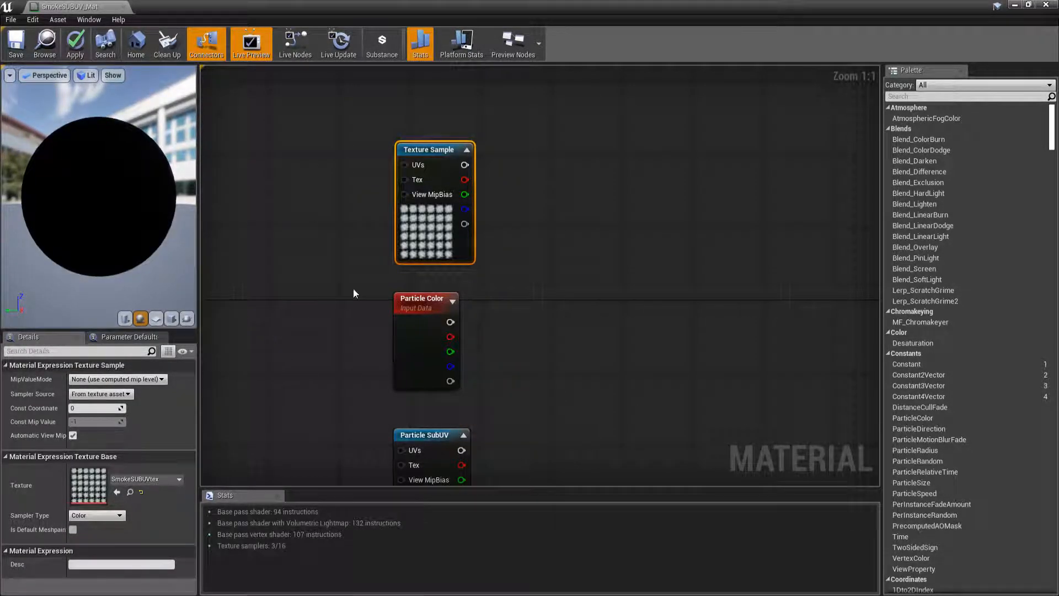
click(140, 479)
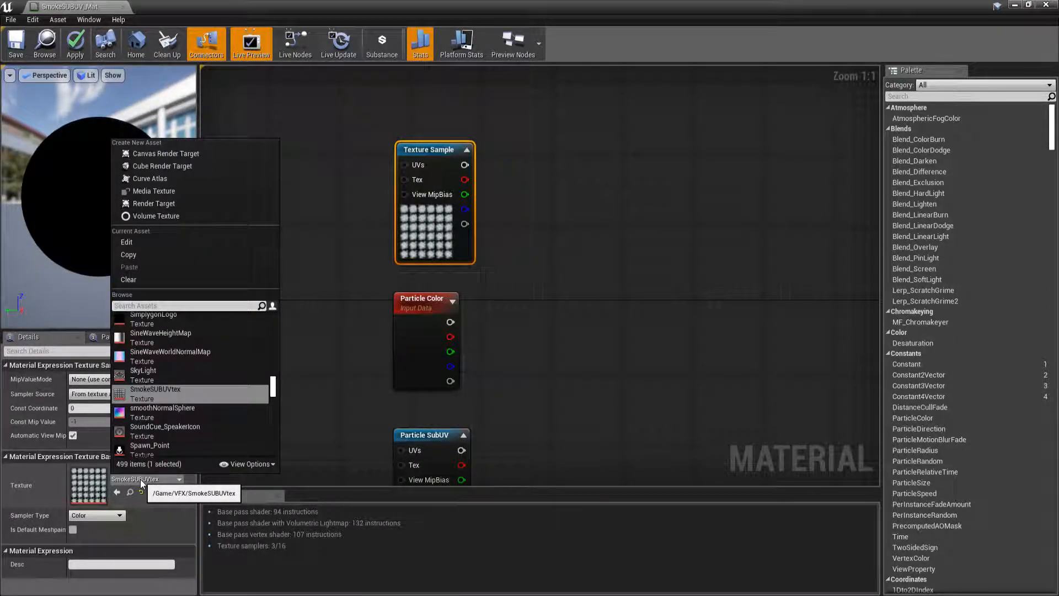
text(cloud)
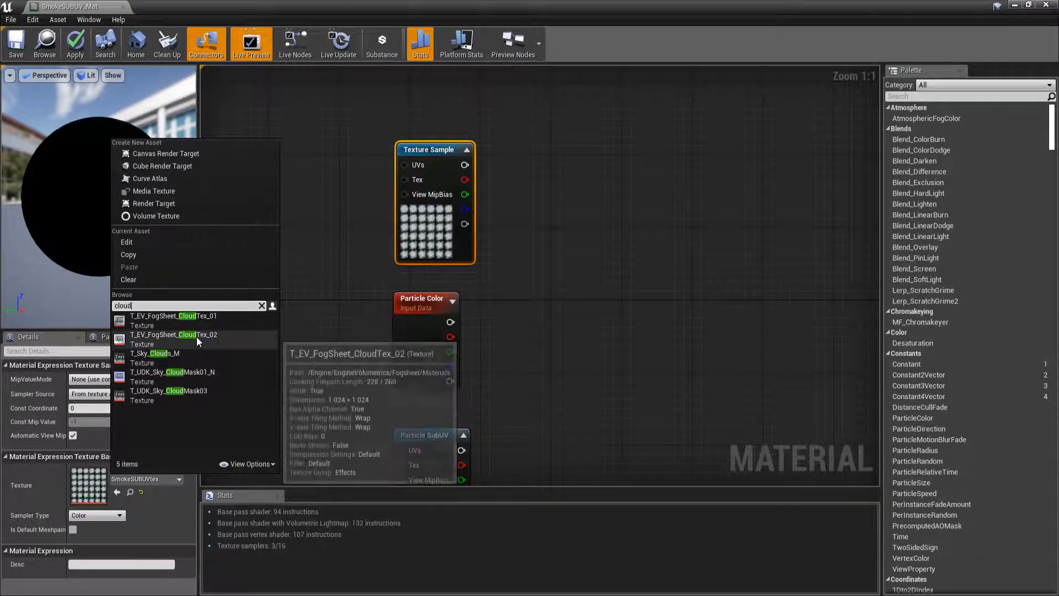
click(200, 320)
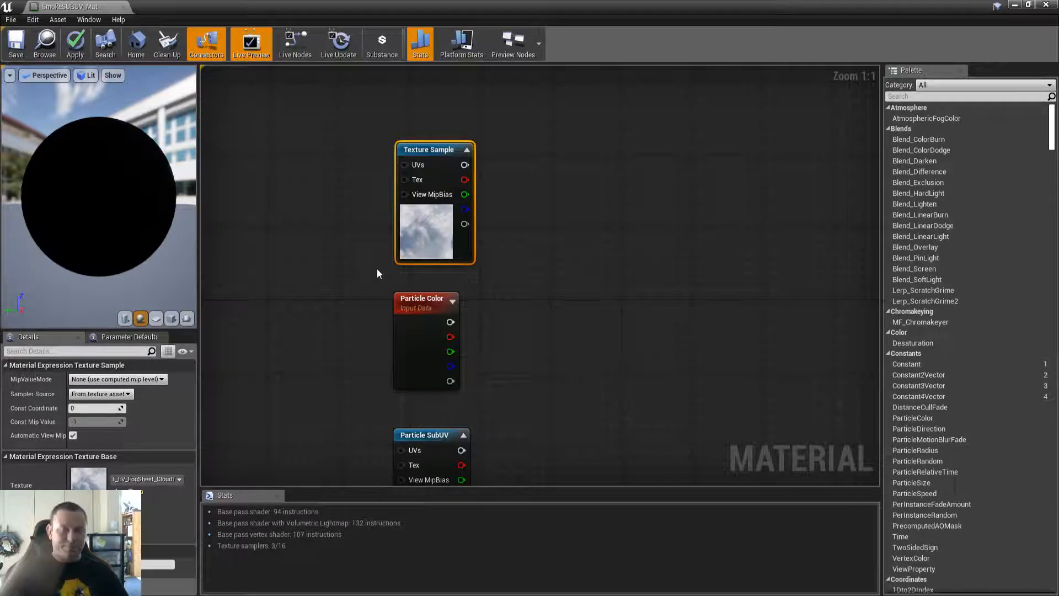
Feed the cloud Texture Sample's UVs from a new TexCoord node placed beside it.
right_drag(330, 147, 389, 231)
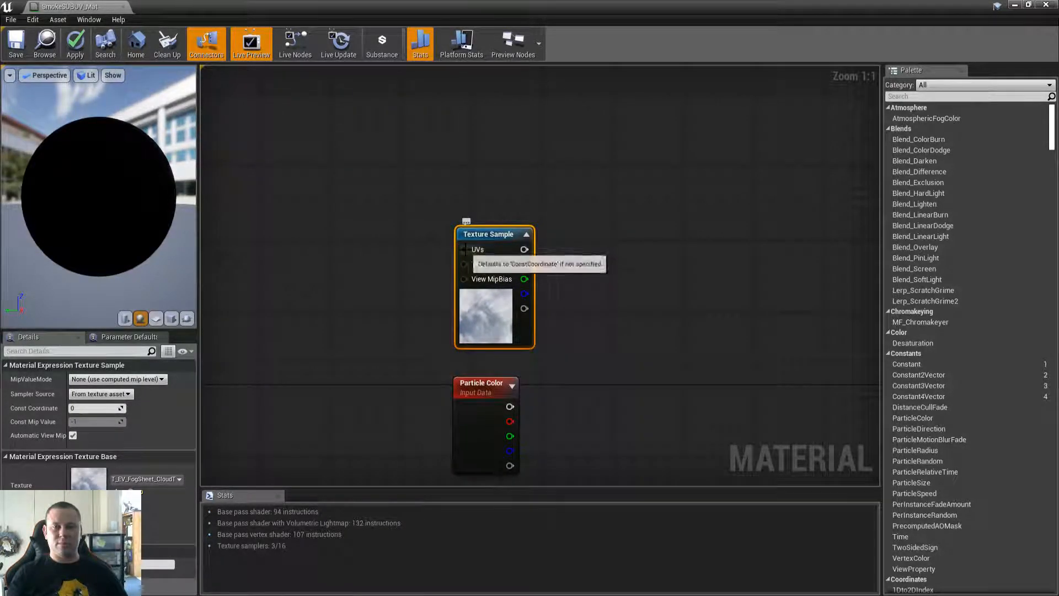
drag(463, 248, 362, 217)
text(t coo)
key(Return)
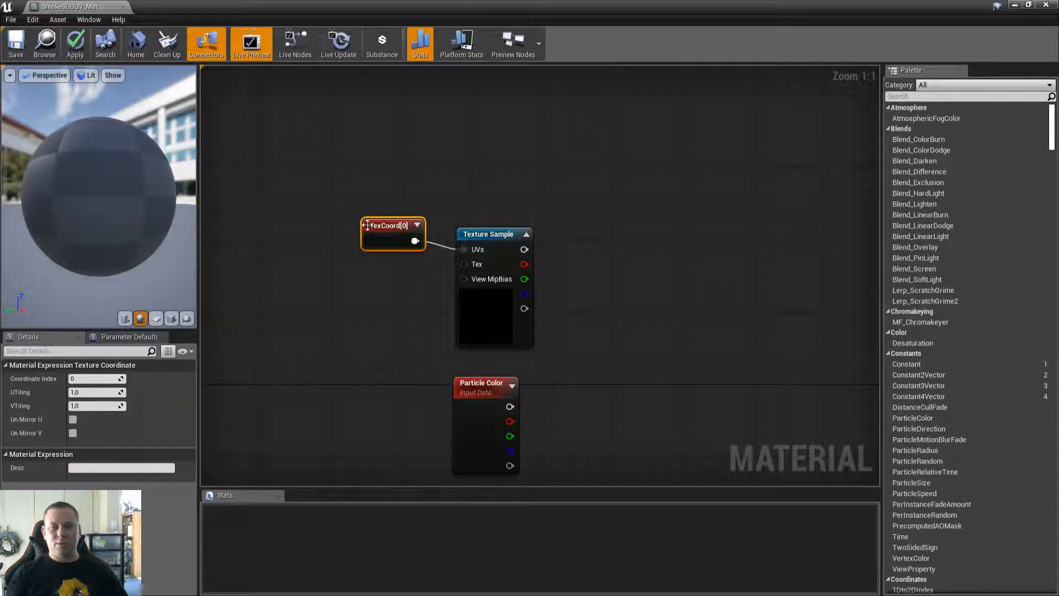
drag(382, 229, 358, 222)
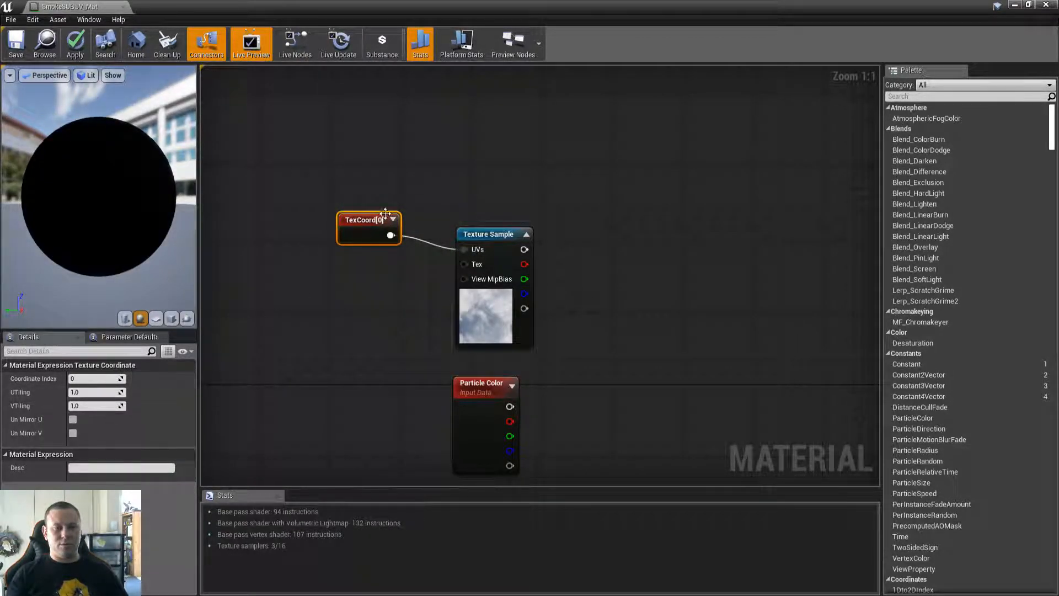
Set the TexCoord node's UTiling and VTiling to 6.
click(95, 392)
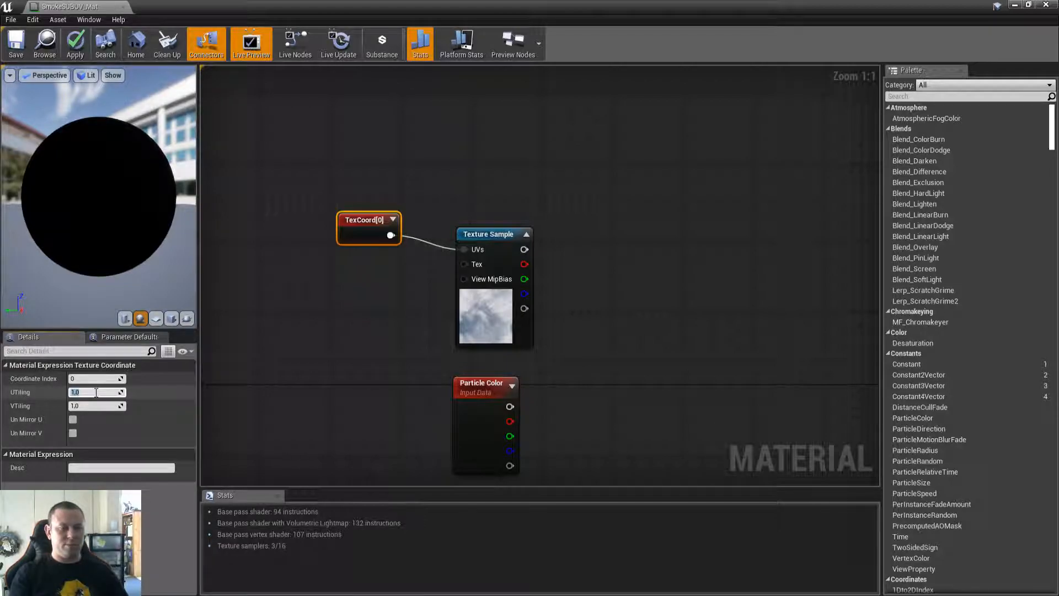
text(6)
key(Tab)
text(6)
key(Return)
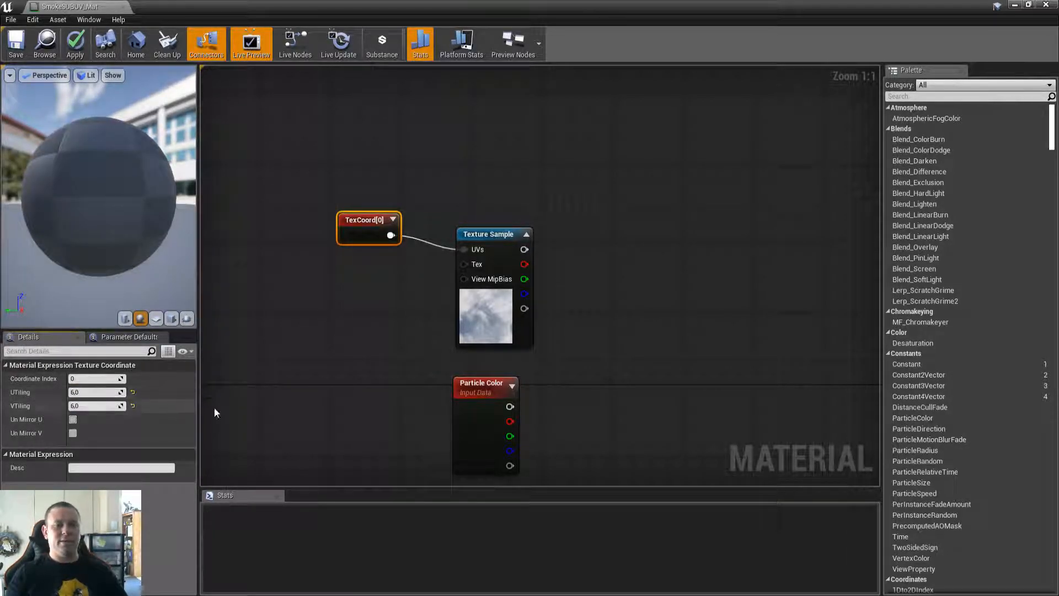
right_drag(345, 432, 355, 224)
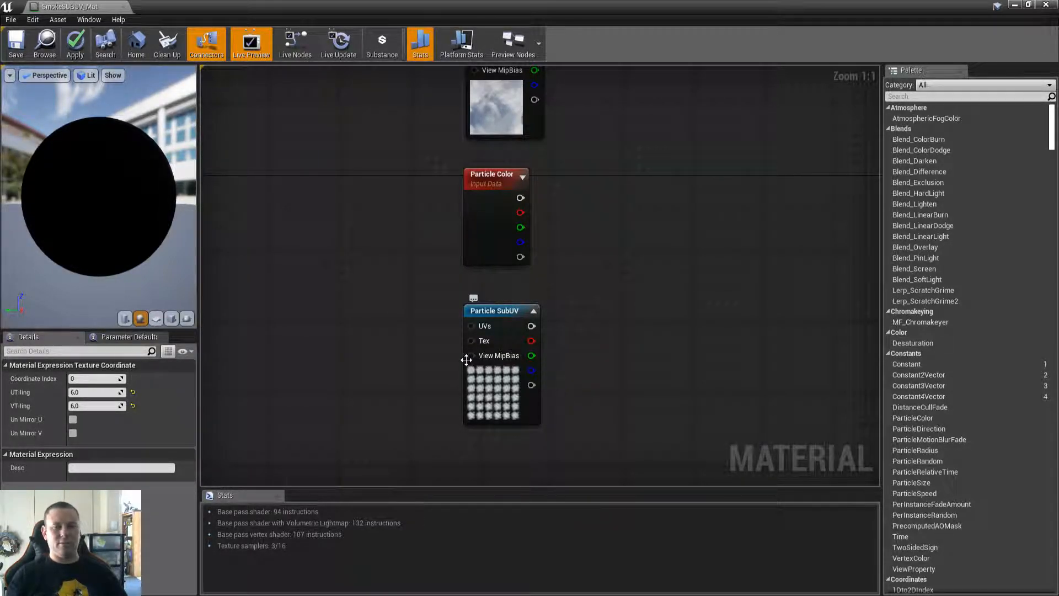
click(495, 379)
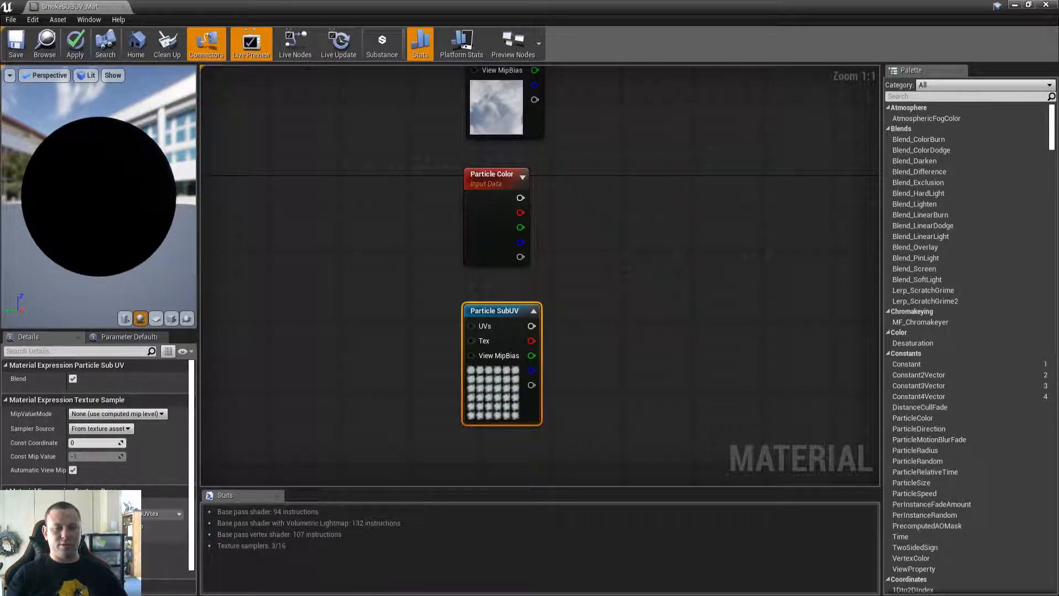
right_drag(350, 253, 467, 313)
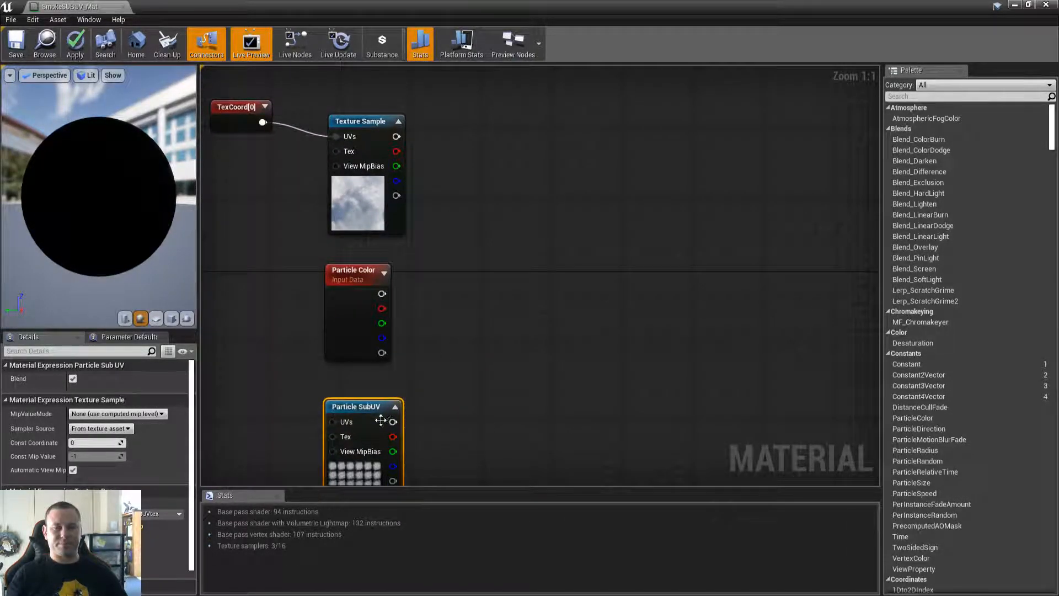
drag(392, 421, 543, 292)
click(435, 174)
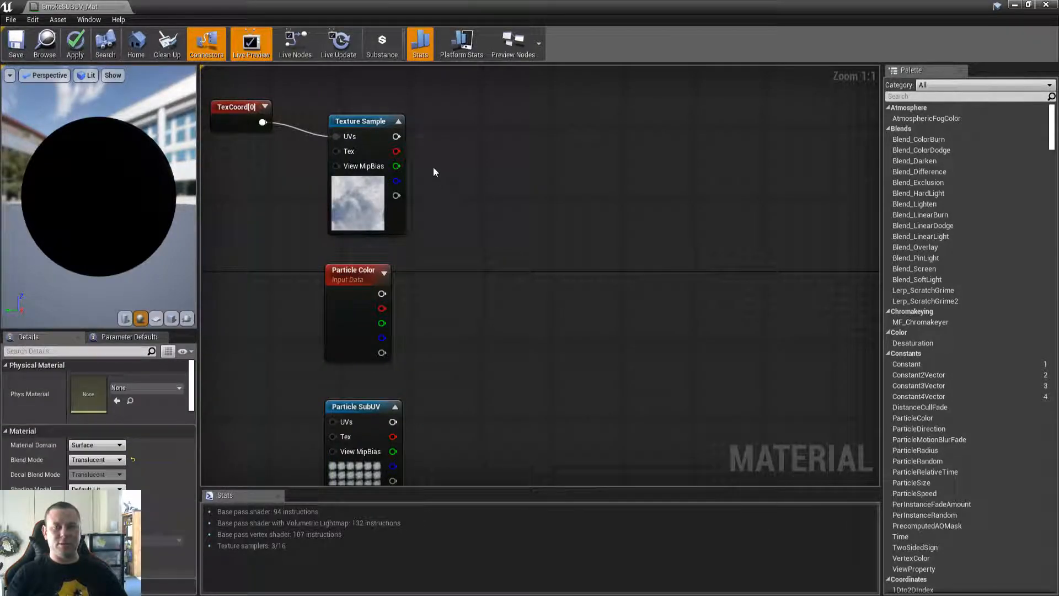
Combine the Texture Sample and Particle SubUV color outputs in a new Add node, placed next to Particle SubUV.
drag(396, 136, 514, 178)
text(add)
key(Return)
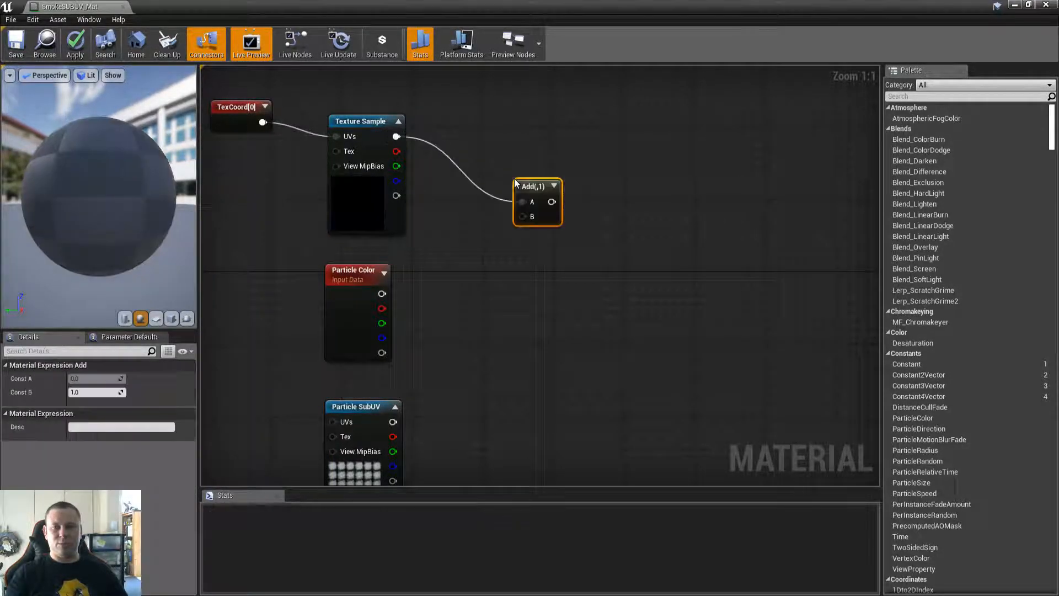
drag(392, 422, 521, 216)
right_drag(536, 295, 495, 322)
drag(488, 218, 488, 373)
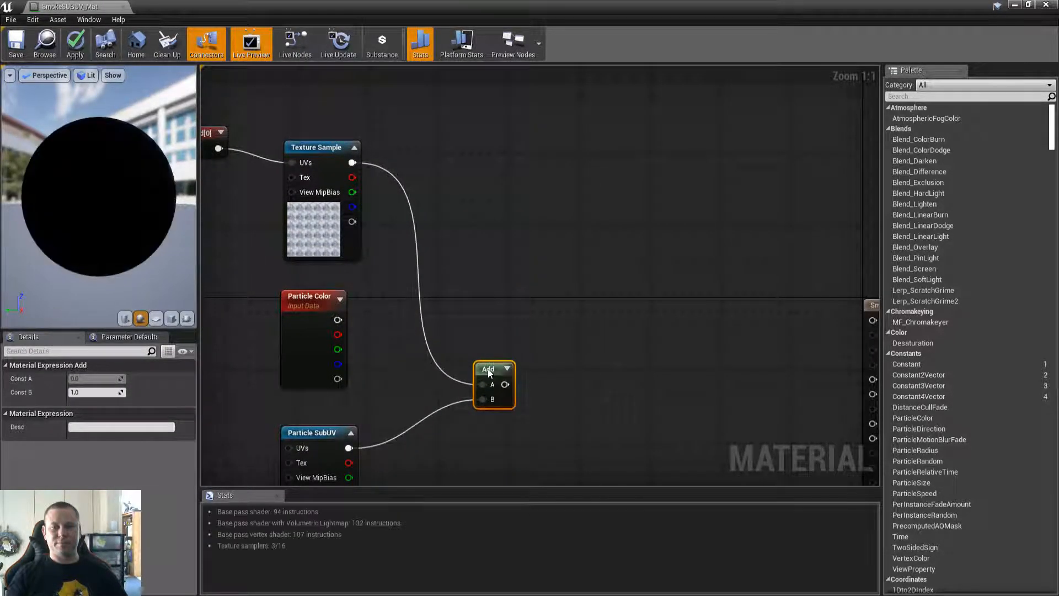
Multiply the Particle Color output by the Add result in a new Multiply node.
right_drag(496, 340, 452, 300)
drag(298, 263, 531, 219)
text(multiply)
key(Return)
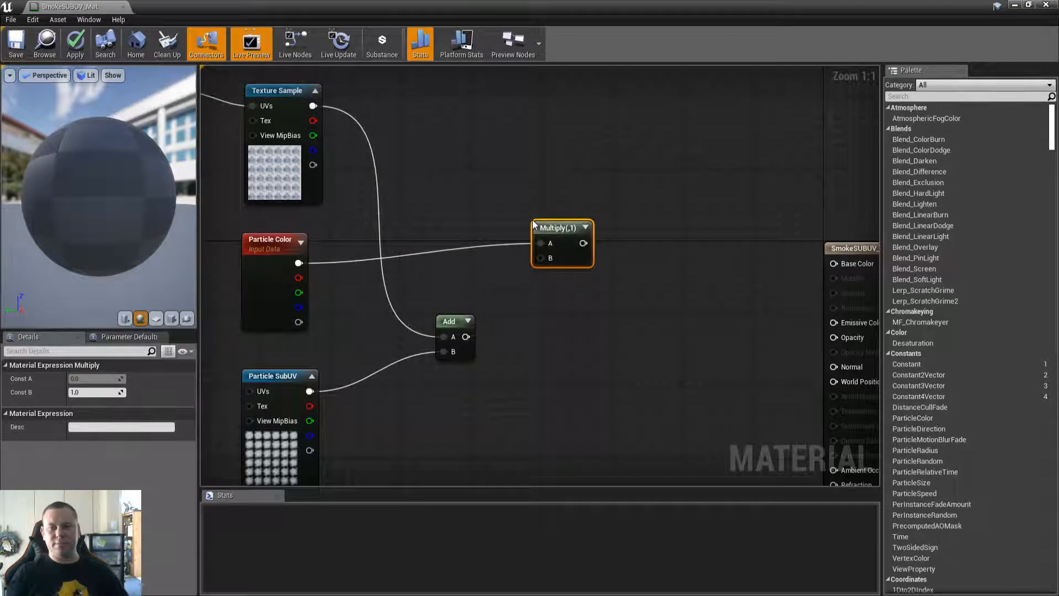
drag(465, 336, 542, 259)
Connect the Multiply result to the material's Base Color and check it on the preview sphere.
right_drag(544, 320, 503, 319)
drag(529, 253, 798, 266)
right_drag(545, 414, 566, 316)
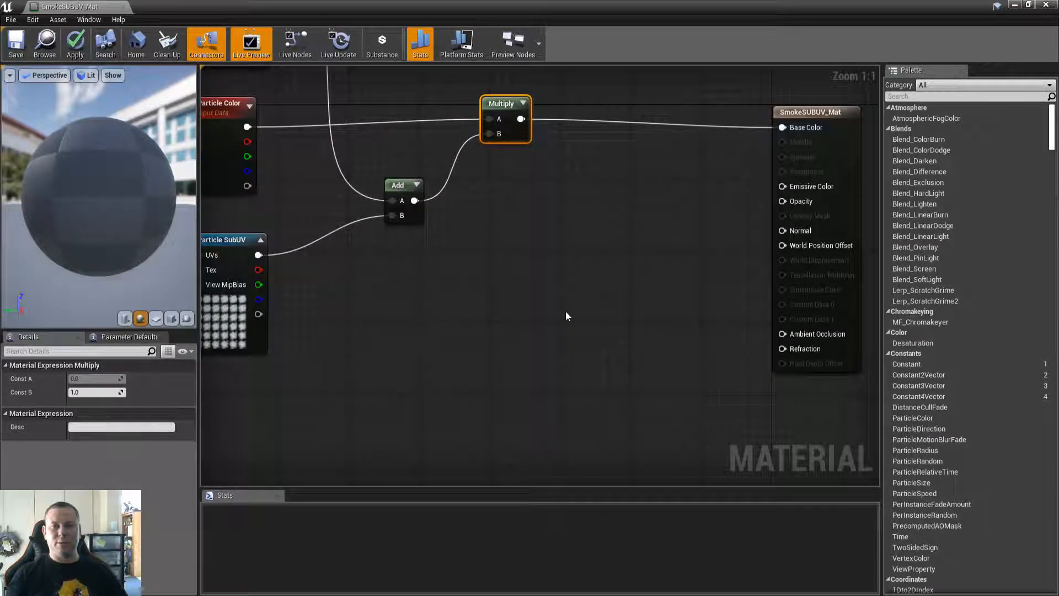
drag(89, 194, 89, 194)
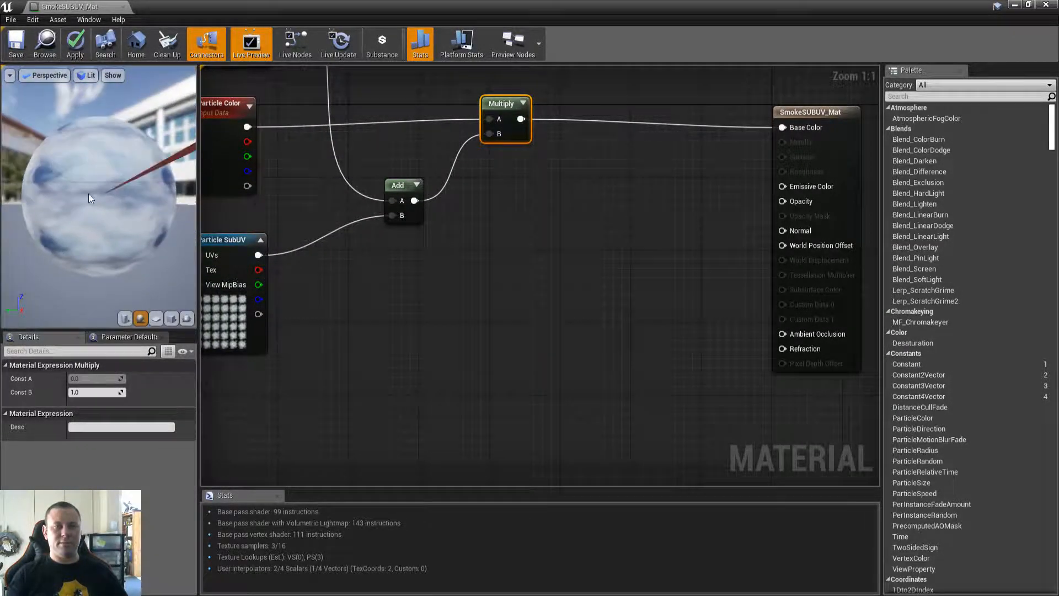
right_drag(244, 253, 339, 258)
click(320, 246)
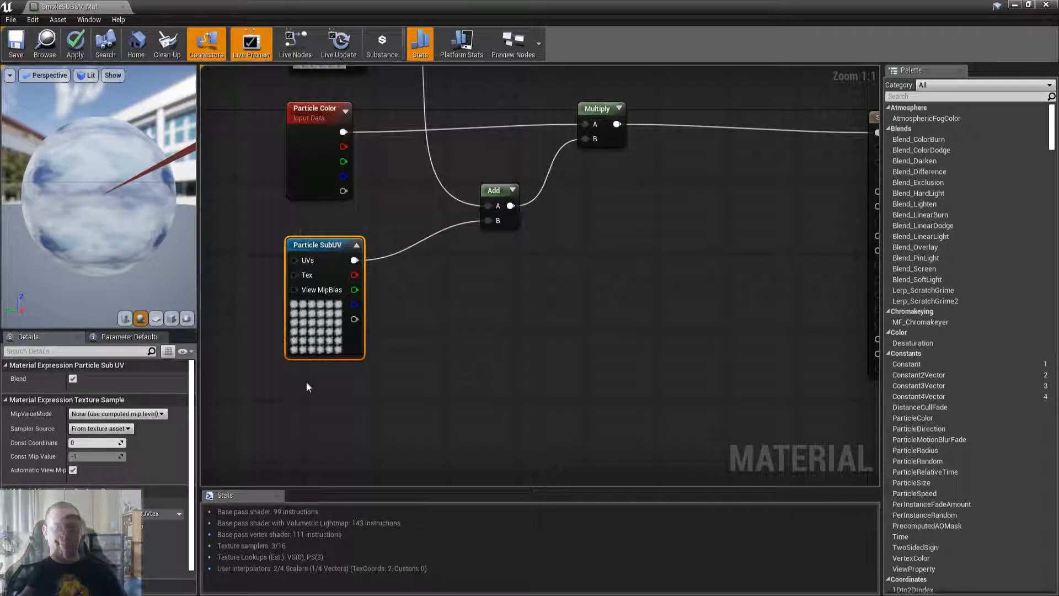
scroll(177, 475, down, 1)
scroll(178, 477, up, 1)
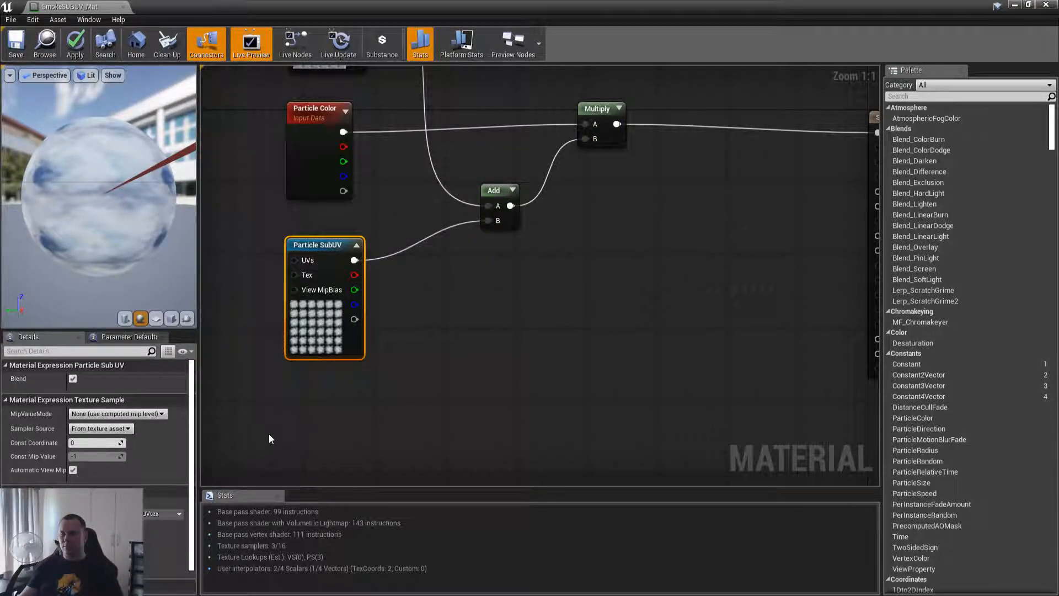
right_drag(518, 338, 389, 301)
right_drag(321, 317, 346, 360)
right_click(361, 318)
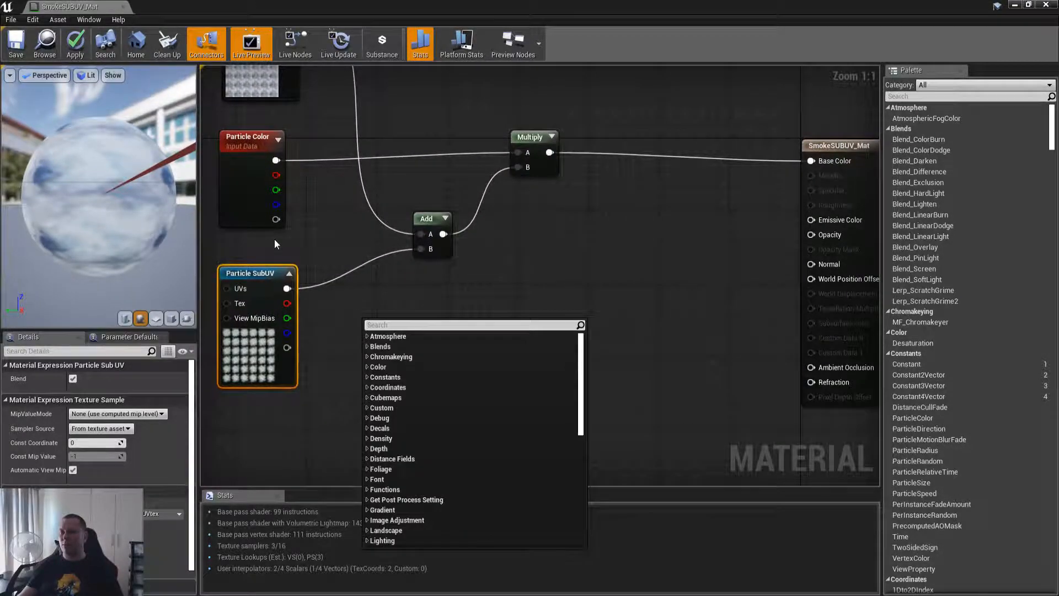
click(342, 303)
Multiply the Particle Color alpha by the Particle SubUV alpha in a new Multiply node placed below Add.
drag(275, 219, 472, 302)
text(*)
key(Return)
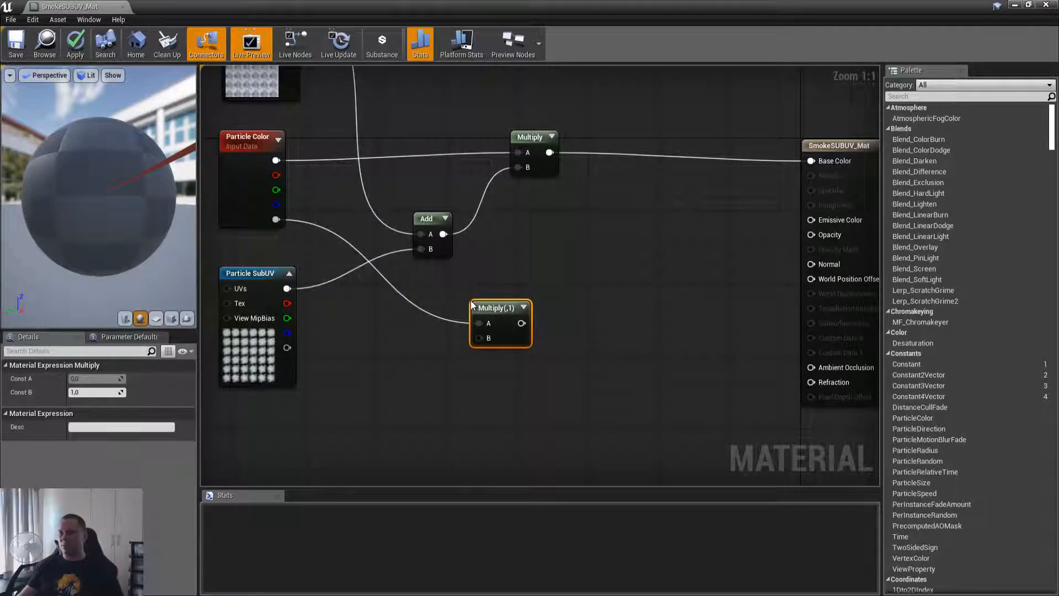
drag(287, 347, 425, 323)
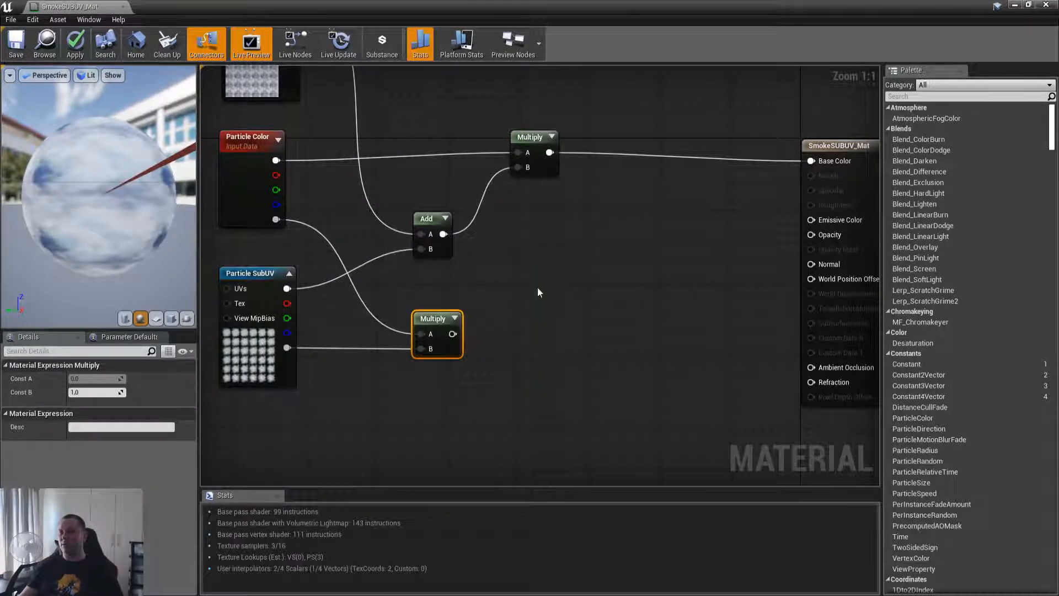
Pass the alpha Multiply result into a new Clamp node and space the two nodes apart.
right_drag(512, 295, 348, 295)
drag(290, 342, 364, 329)
text(clamp)
key(Return)
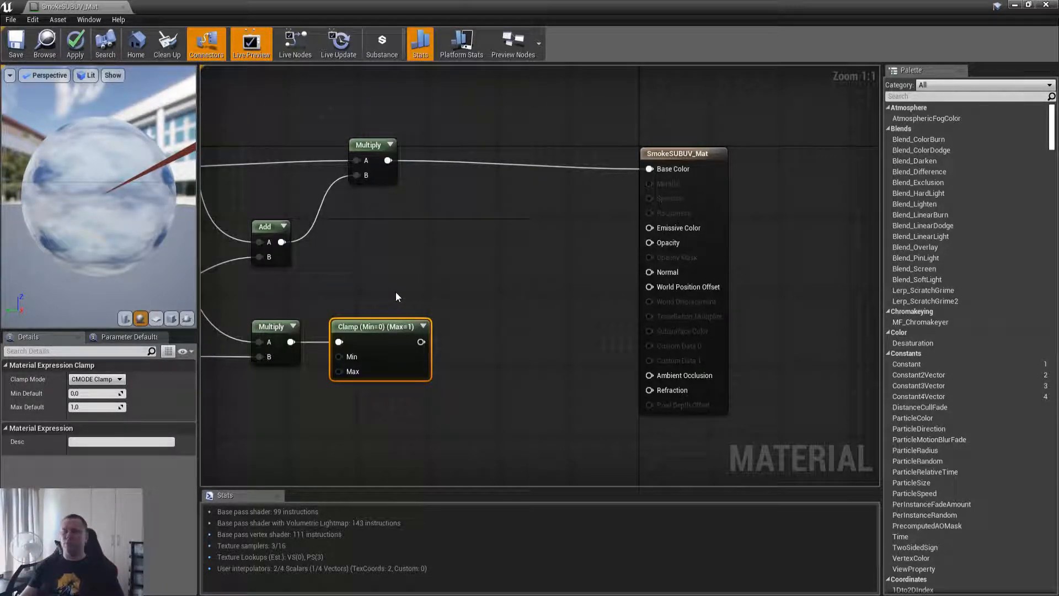
right_drag(335, 309, 408, 309)
drag(408, 309, 362, 307)
Feed the Clamp output into a new Depth Fade node, connect that to the material's Opacity, and align it beside Clamp.
right_drag(407, 286, 599, 402)
right_drag(324, 187, 366, 229)
right_drag(732, 354, 551, 250)
right_drag(608, 283, 425, 238)
drag(427, 333, 506, 330)
text(dfepthdepth)
key(Return)
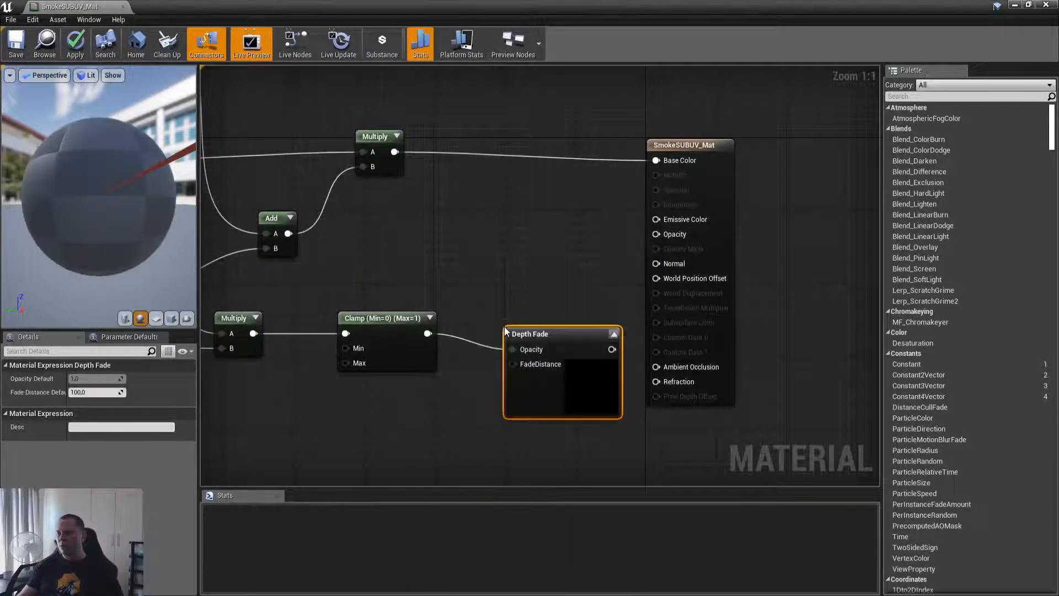
drag(597, 331, 661, 236)
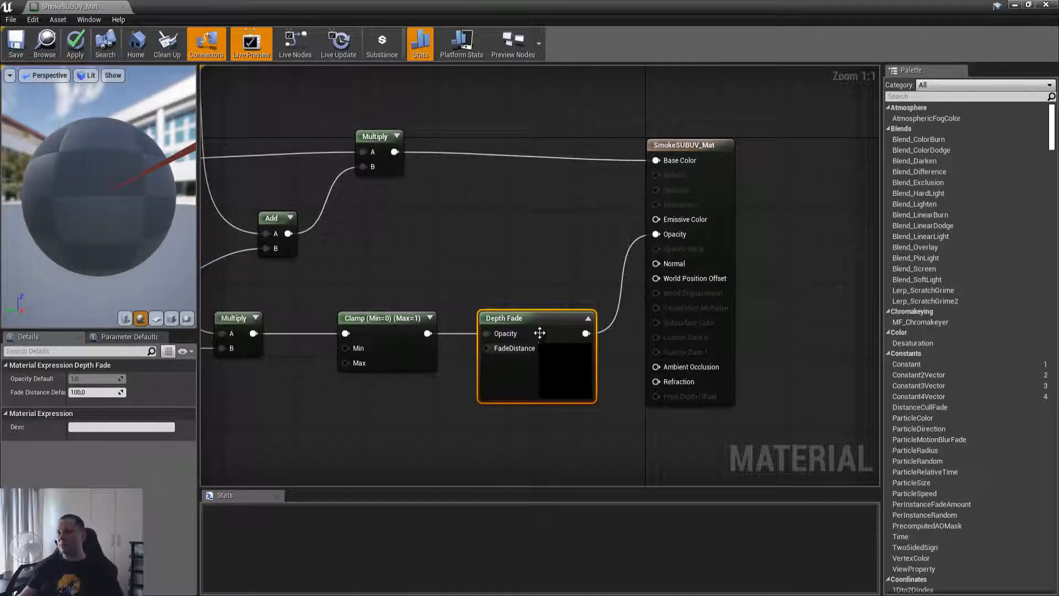
key(ctrl+alt)
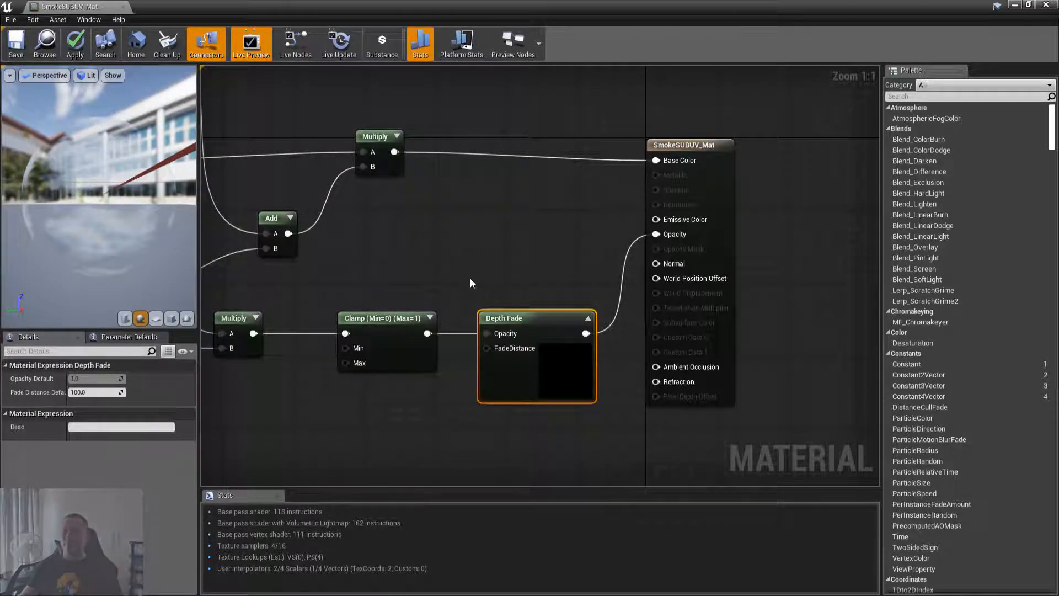
drag(532, 318, 514, 317)
Review the opacity chain from Multiply through Clamp to Depth Fade, the Depth Fade description, and the texture inputs.
right_drag(431, 290, 613, 284)
right_drag(538, 302, 431, 312)
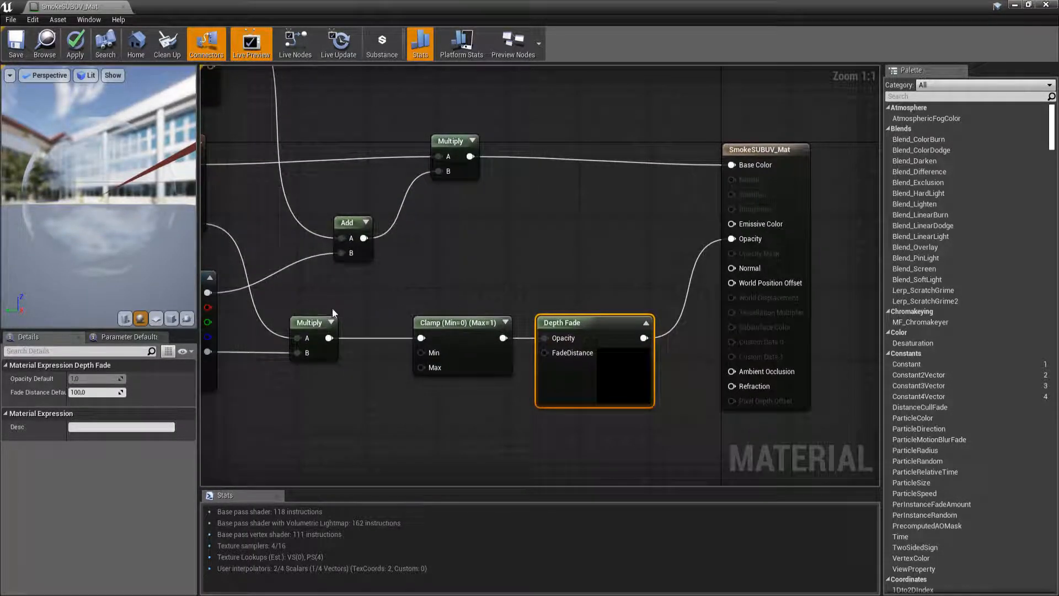
click(354, 321)
right_drag(355, 321, 504, 286)
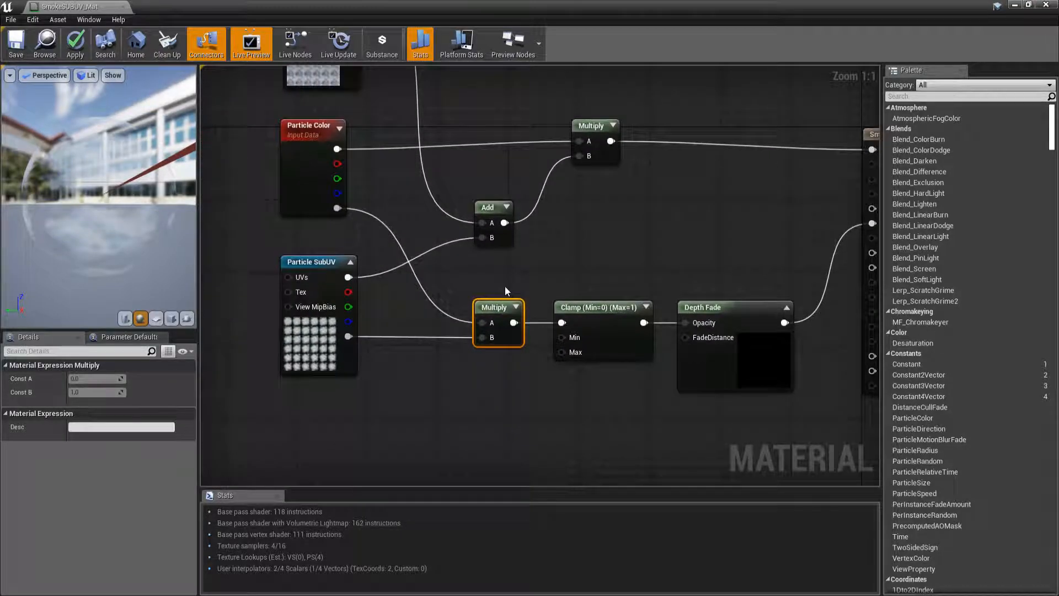
right_drag(600, 264, 452, 268)
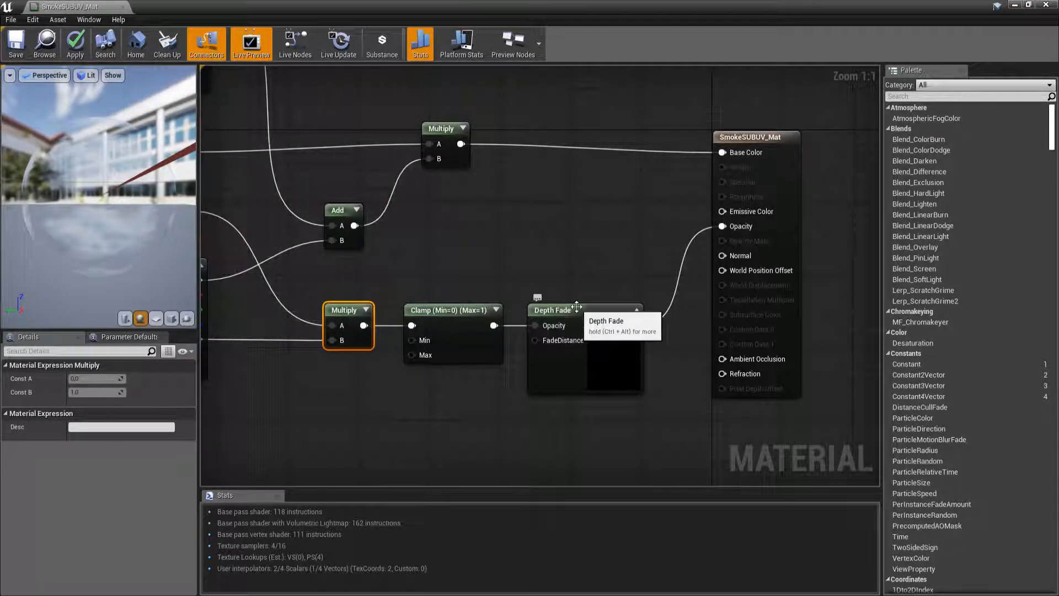
click(580, 310)
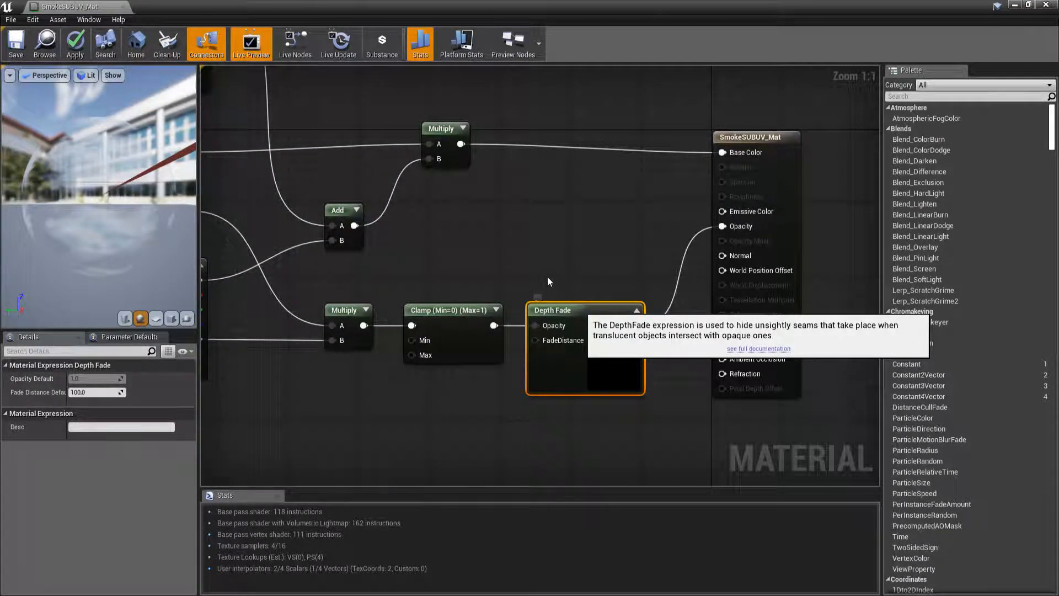
right_drag(432, 249, 727, 366)
right_drag(478, 239, 528, 292)
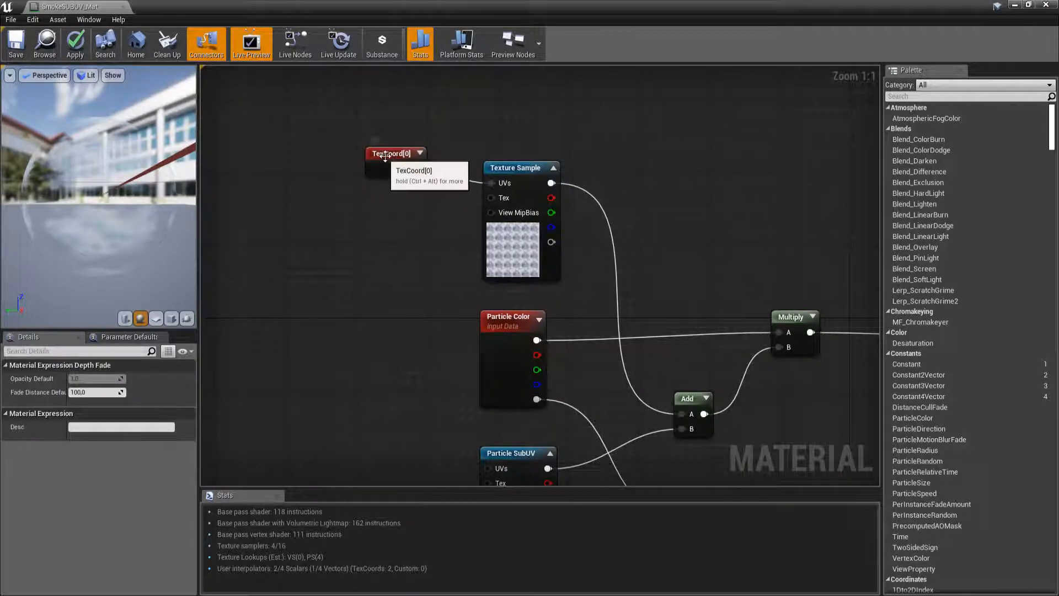
Feed the cloud Texture Sample's color output into a new Multiply node placed beside it.
drag(33, 189, 126, 179)
right_drag(427, 252, 253, 208)
right_drag(463, 201, 393, 177)
click(444, 329)
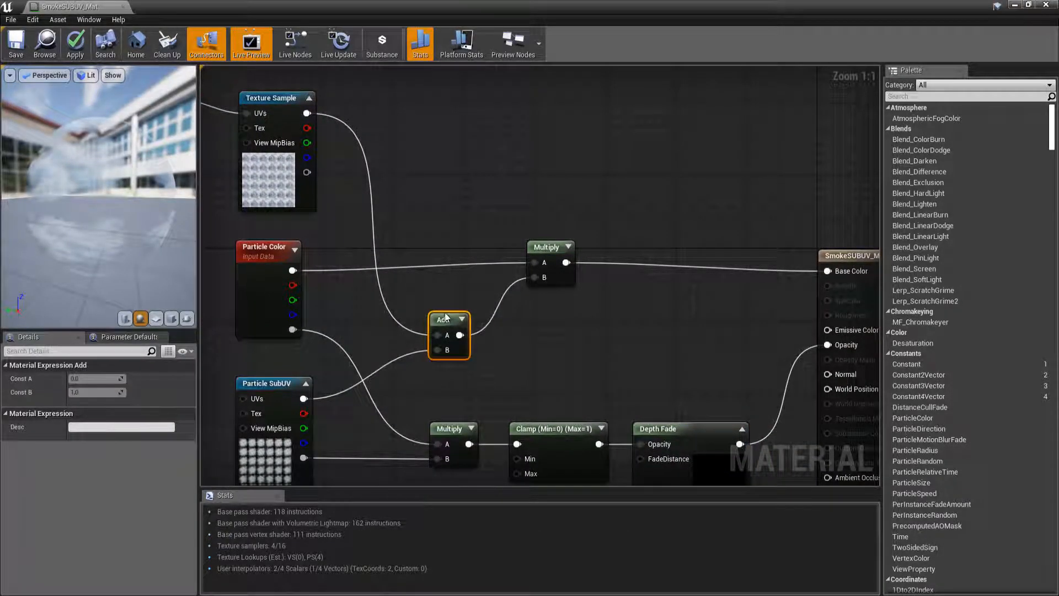
right_drag(456, 197, 447, 285)
right_drag(333, 238, 414, 257)
click(384, 269)
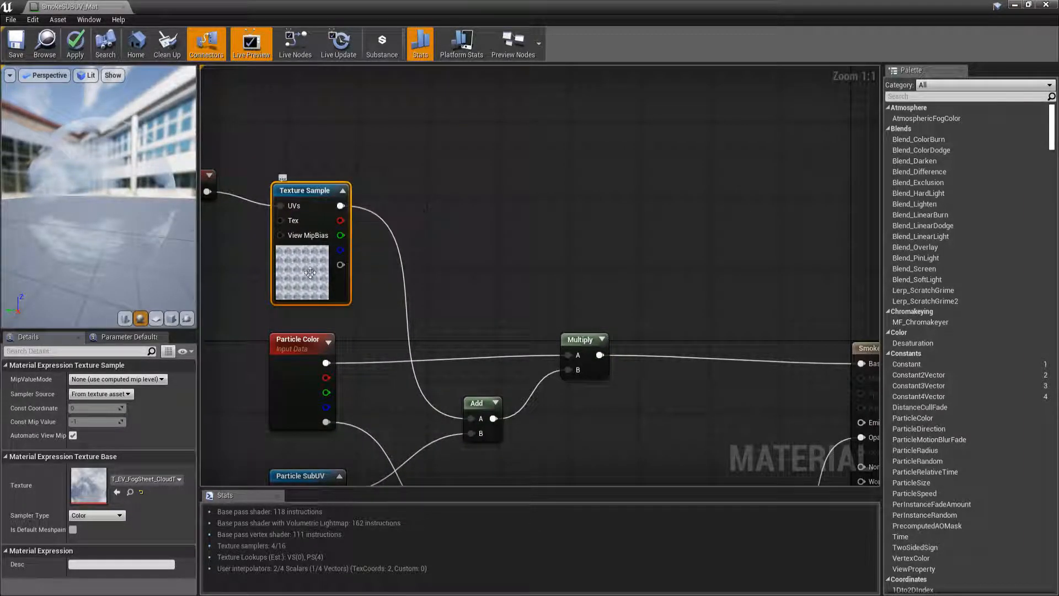
drag(341, 205, 434, 212)
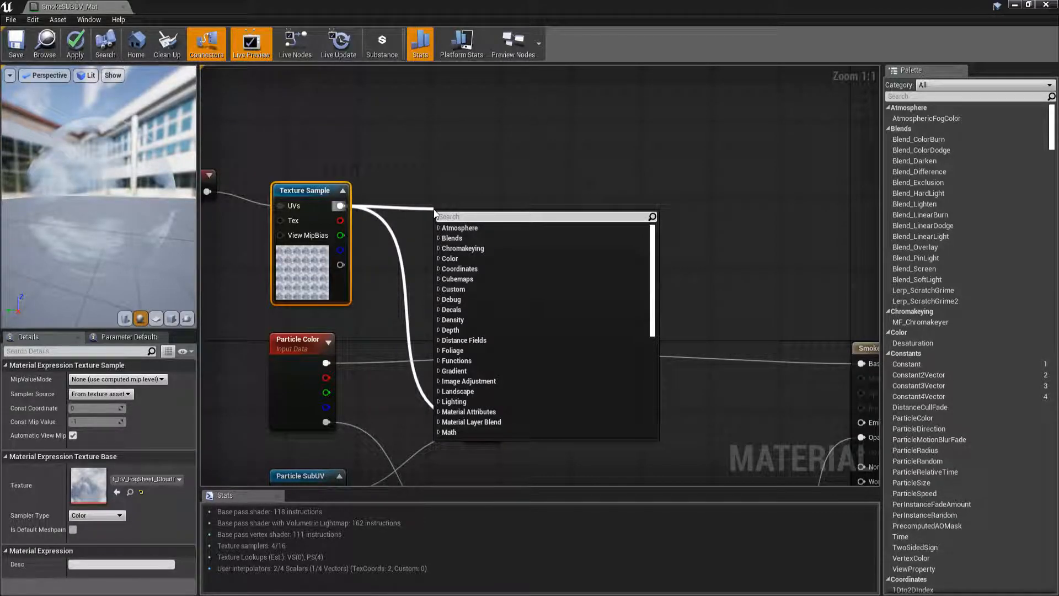
text(multiply)
key(Return)
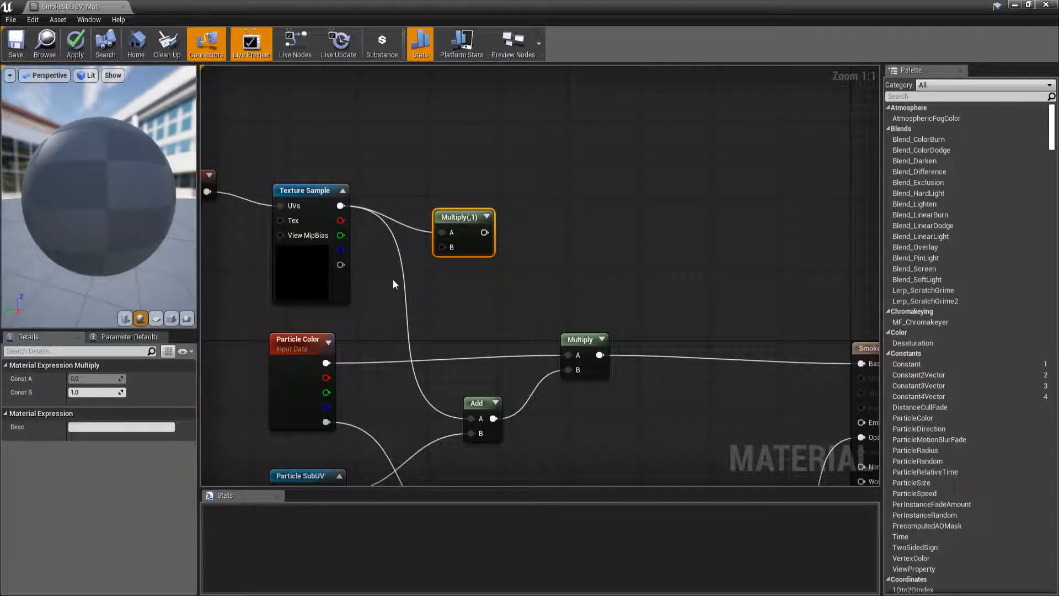
Reposition the new Multiply and connect a new scalar parameter named NoiseStrength to its B input, placed just below.
drag(466, 216, 412, 270)
text(scala)
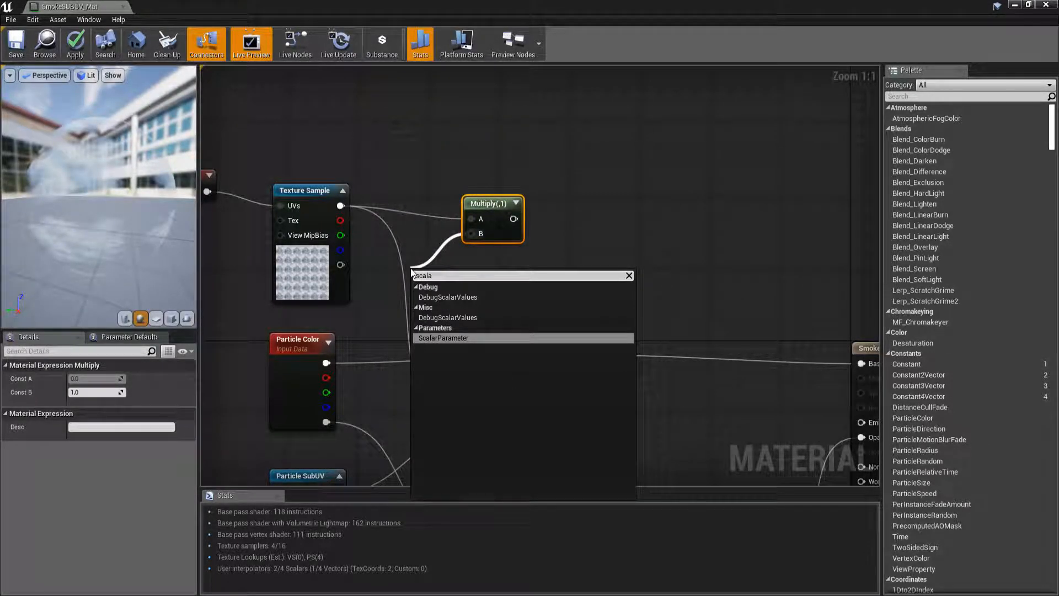
key(Return)
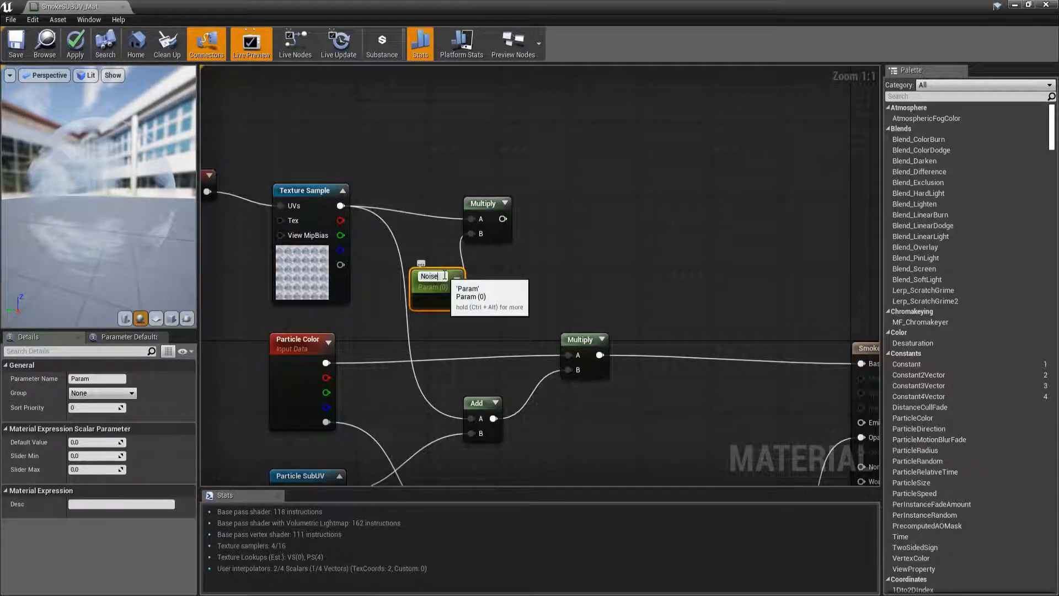
text(th)
key(Return)
drag(449, 276, 420, 266)
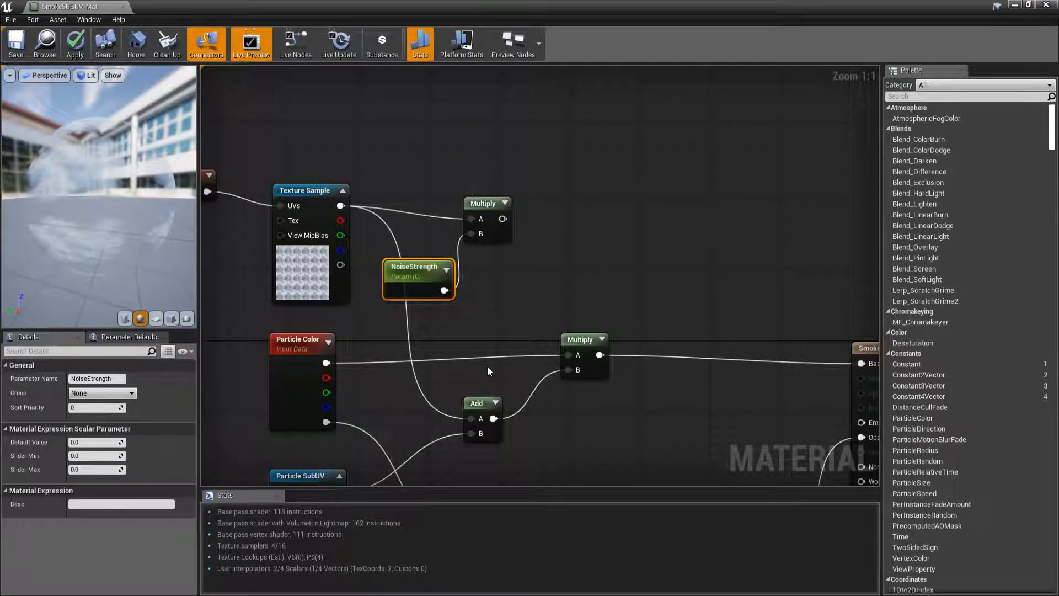
Connect the noise Multiply to Add's A input in place of the direct texture link, and space out Add and the color Multiply.
drag(500, 219, 516, 385)
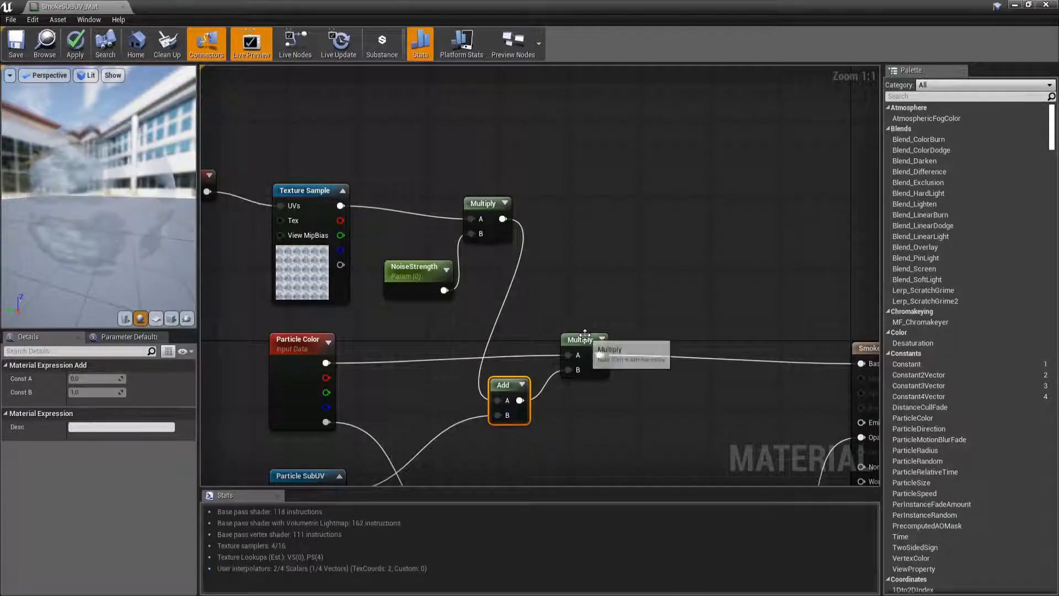
drag(580, 337, 607, 337)
Set the NoiseStrength parameter's default value to 0.5, save the material, and check it in the preview.
click(397, 286)
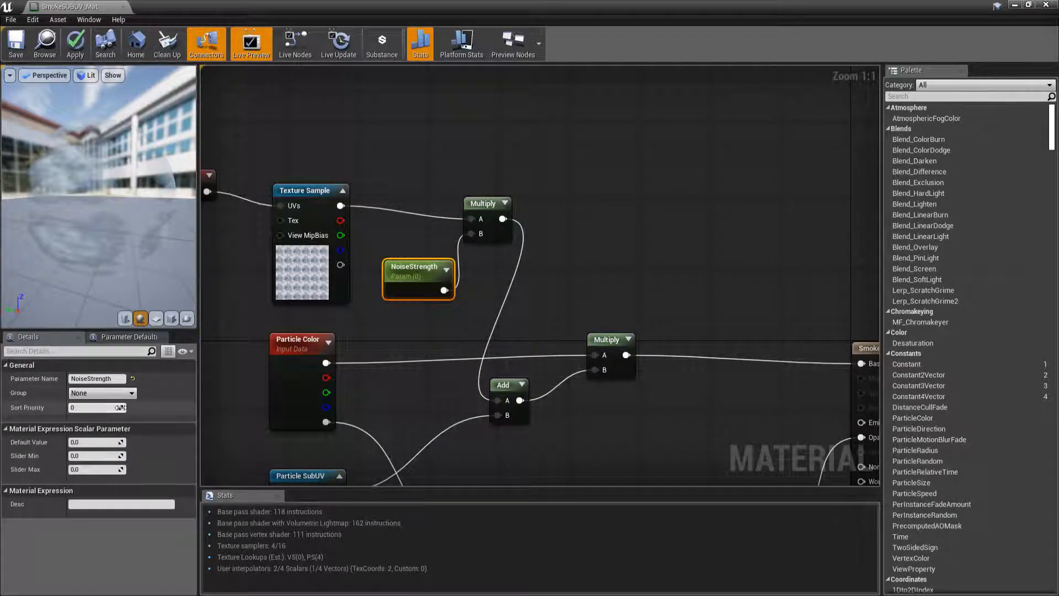
click(95, 442)
text(0.5)
key(Return)
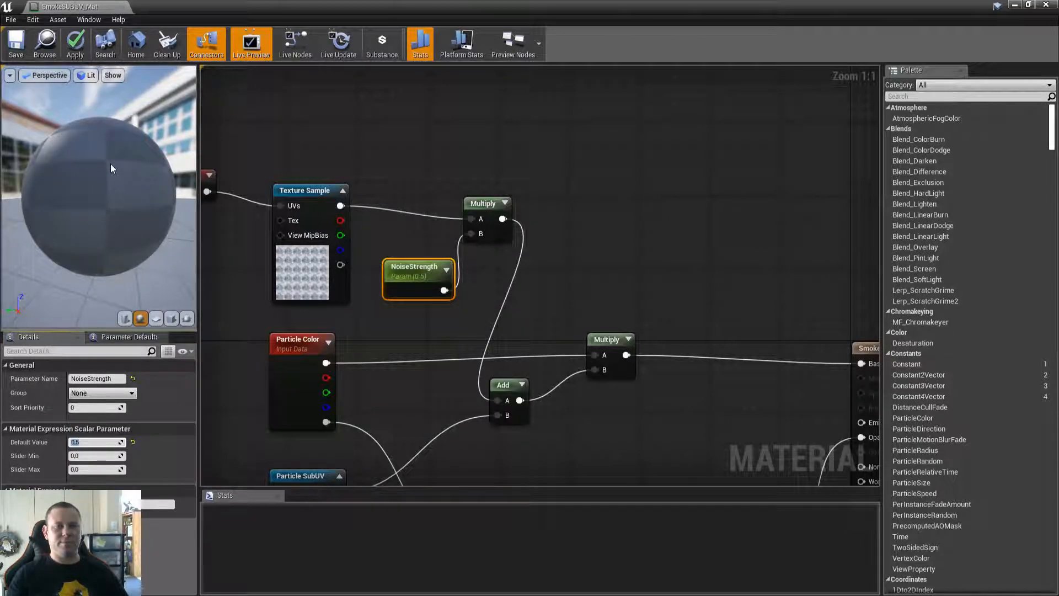
click(16, 44)
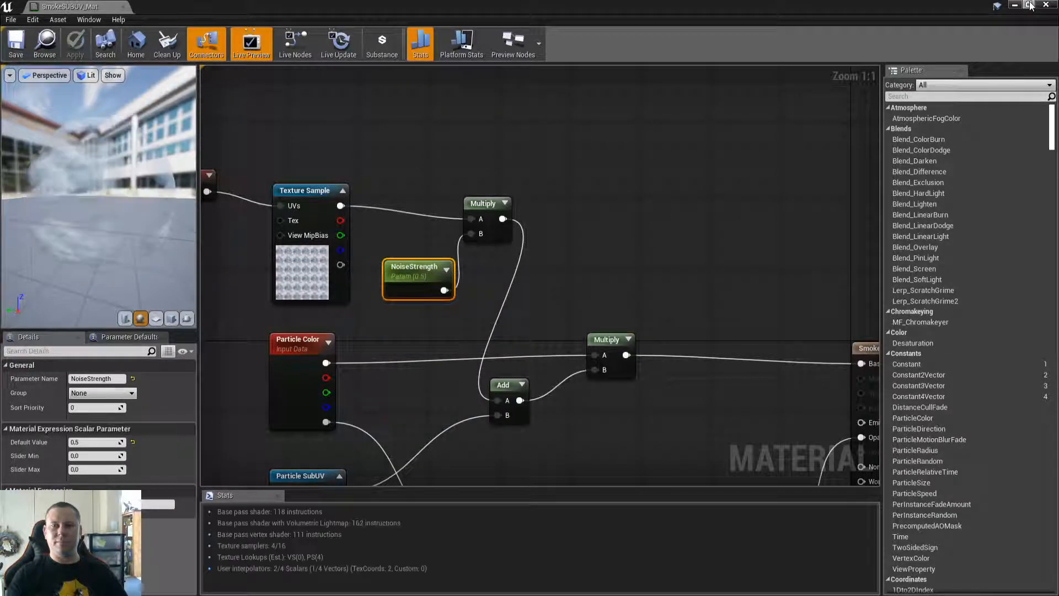
drag(62, 171, 214, 126)
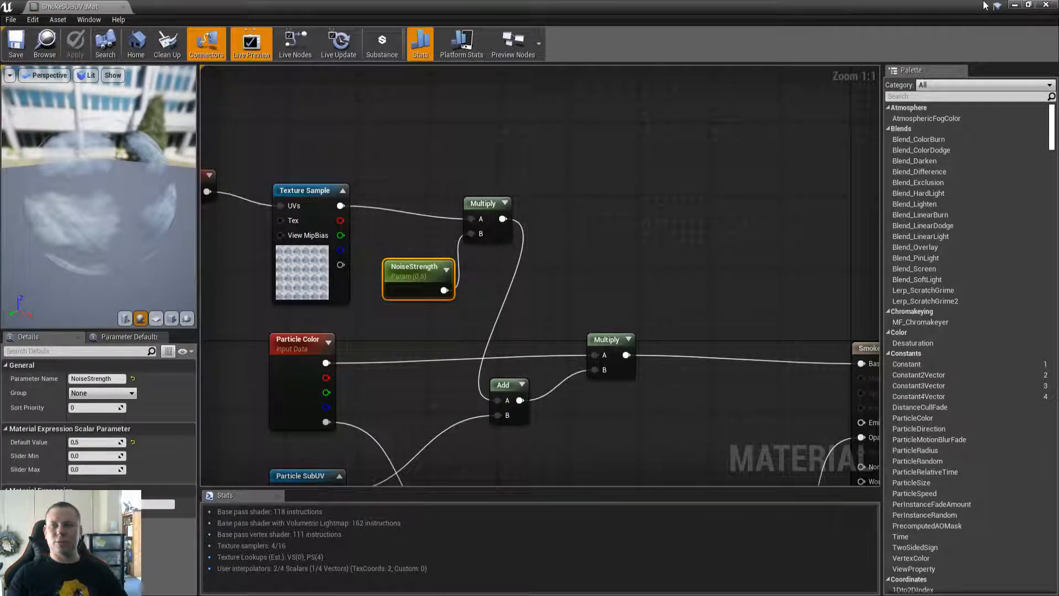
Restore the material editor to a floating window, enlarge it, and place it clear of the Content Browser.
click(1028, 5)
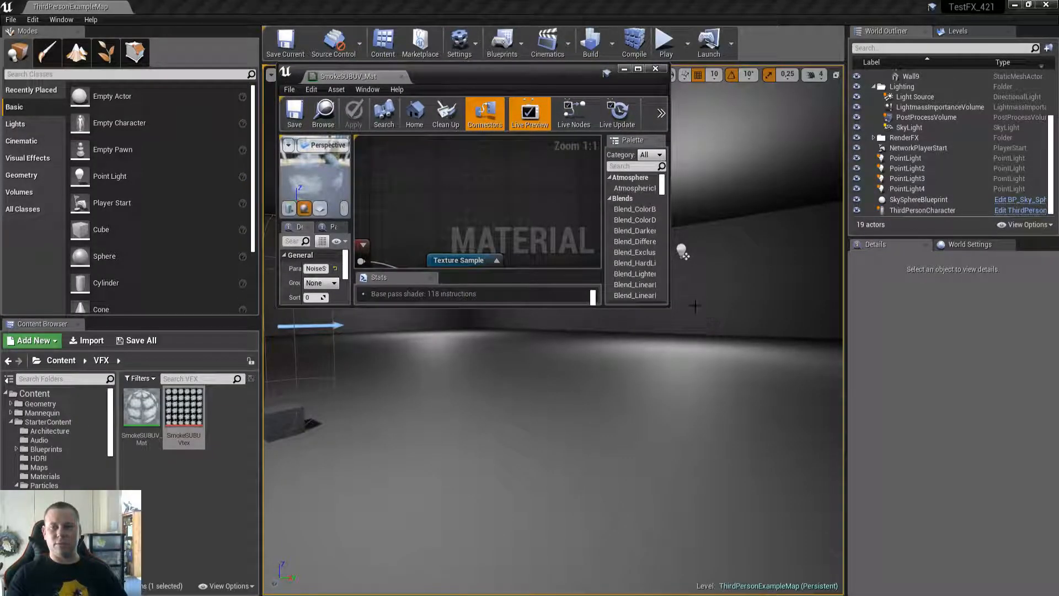
drag(671, 307, 927, 494)
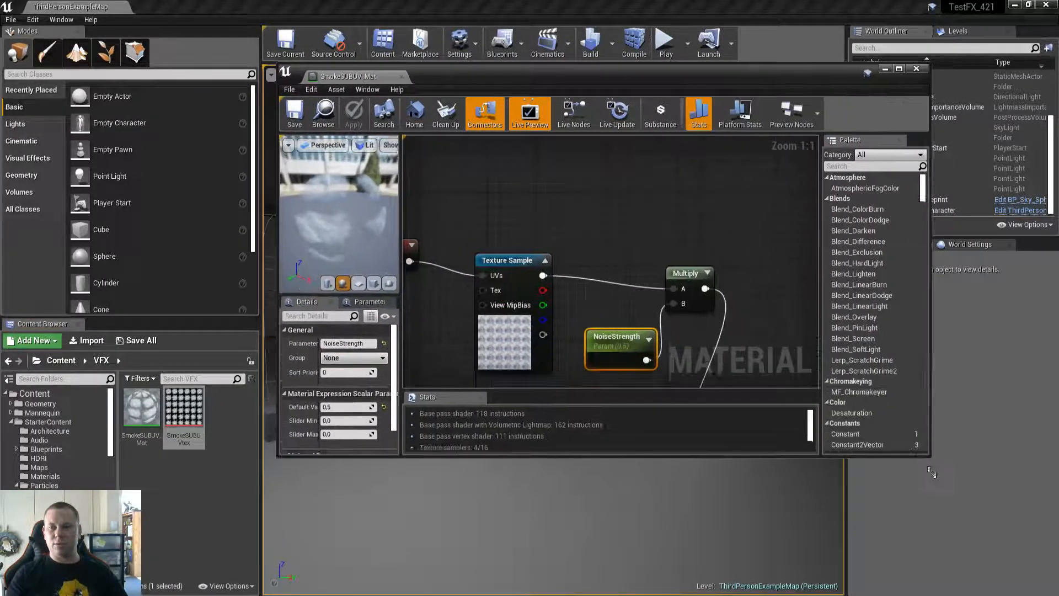
drag(565, 72, 591, 114)
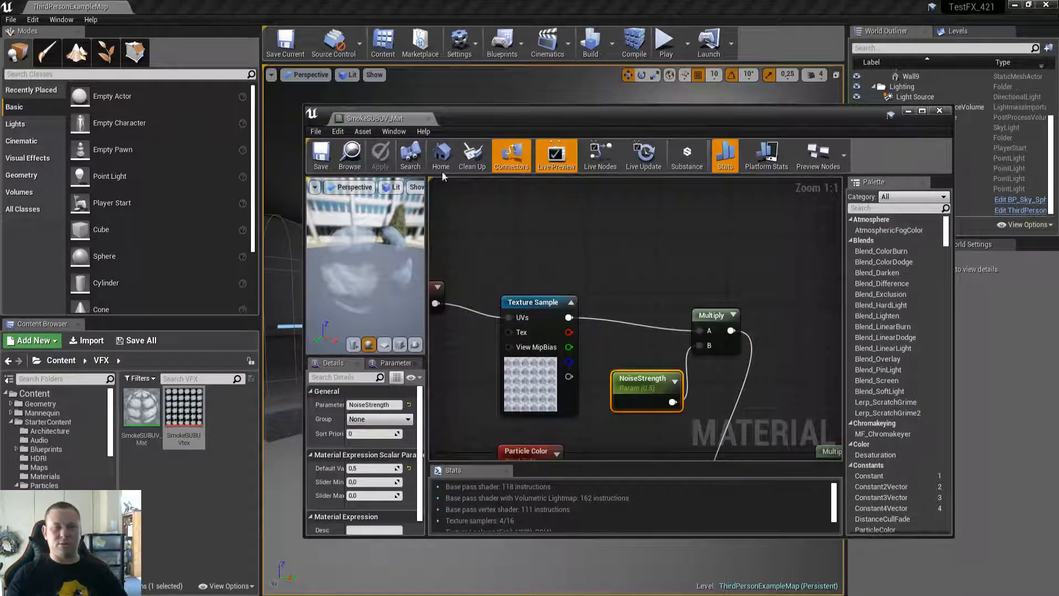
Create a material instance from SmokeSUBUV_Mat in the VFX folder, keeping the suggested name.
click(168, 489)
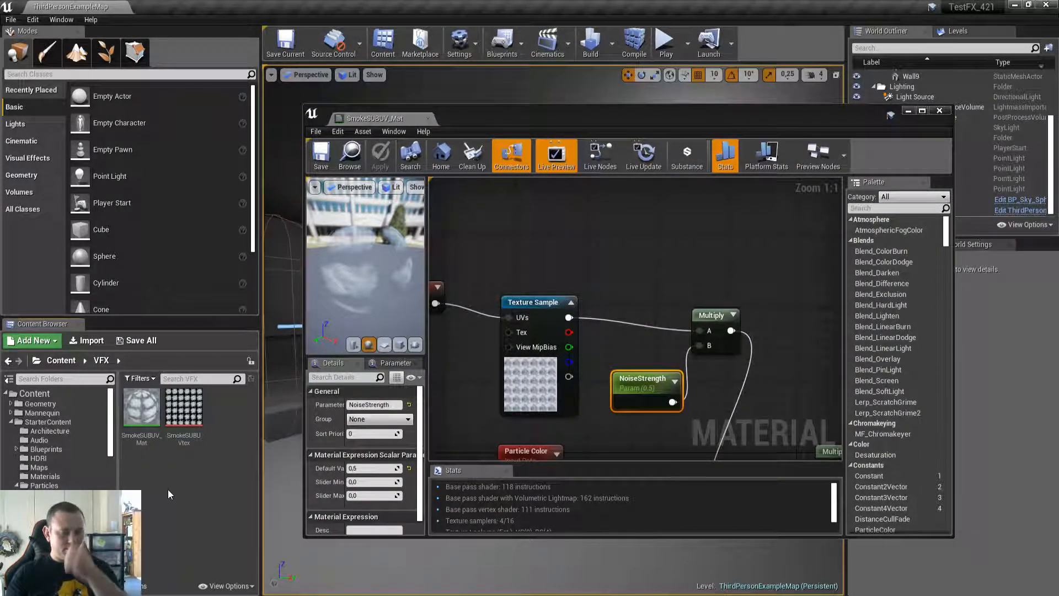
right_click(176, 470)
mouse_move(243, 463)
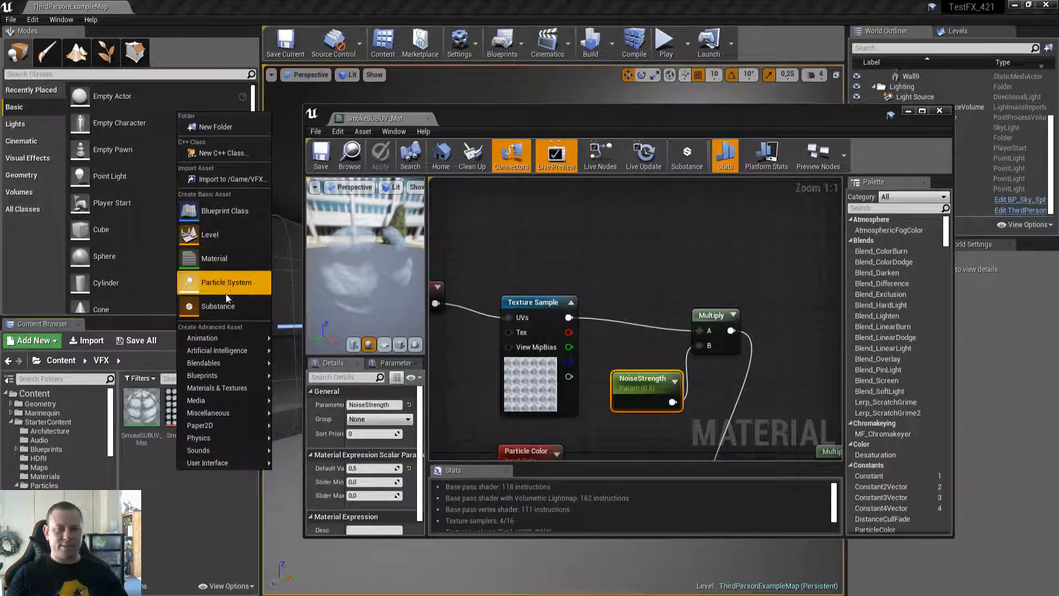
right_click(142, 419)
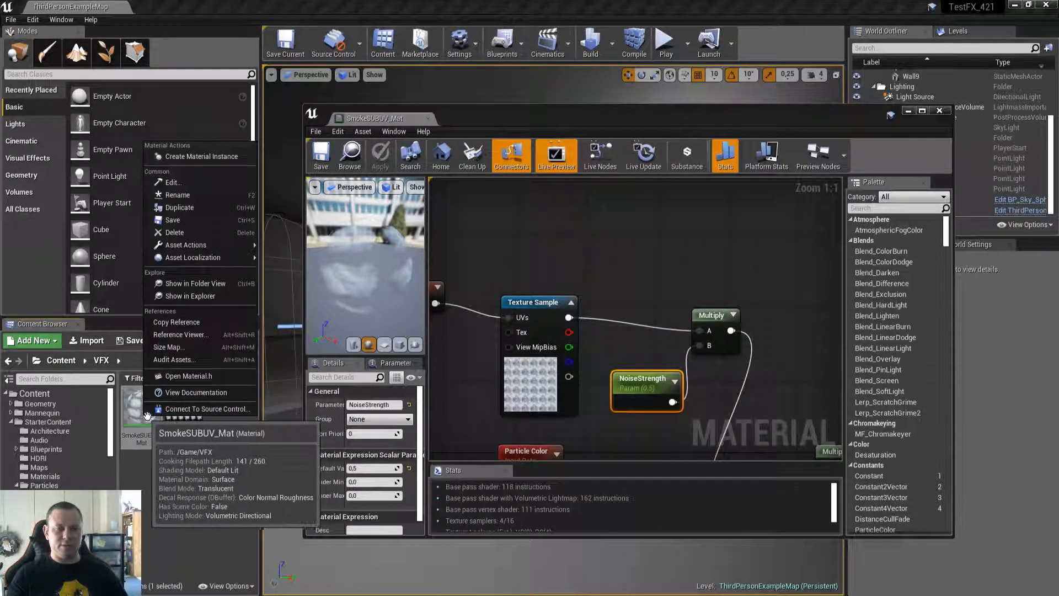
click(212, 158)
key(Return)
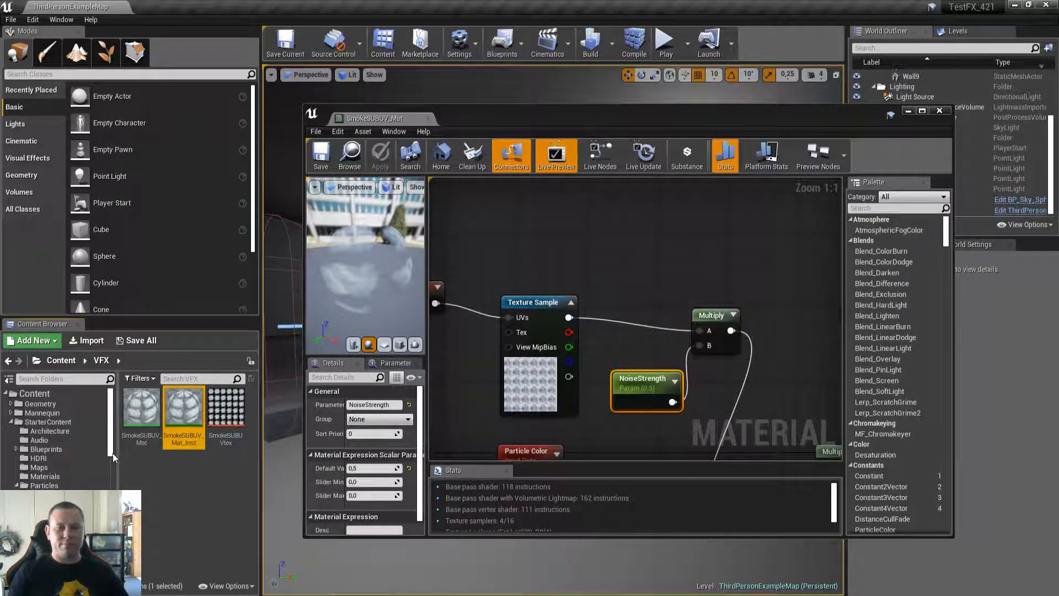
Create a new Particle System named FX_Smoke in the VFX folder.
right_click(163, 490)
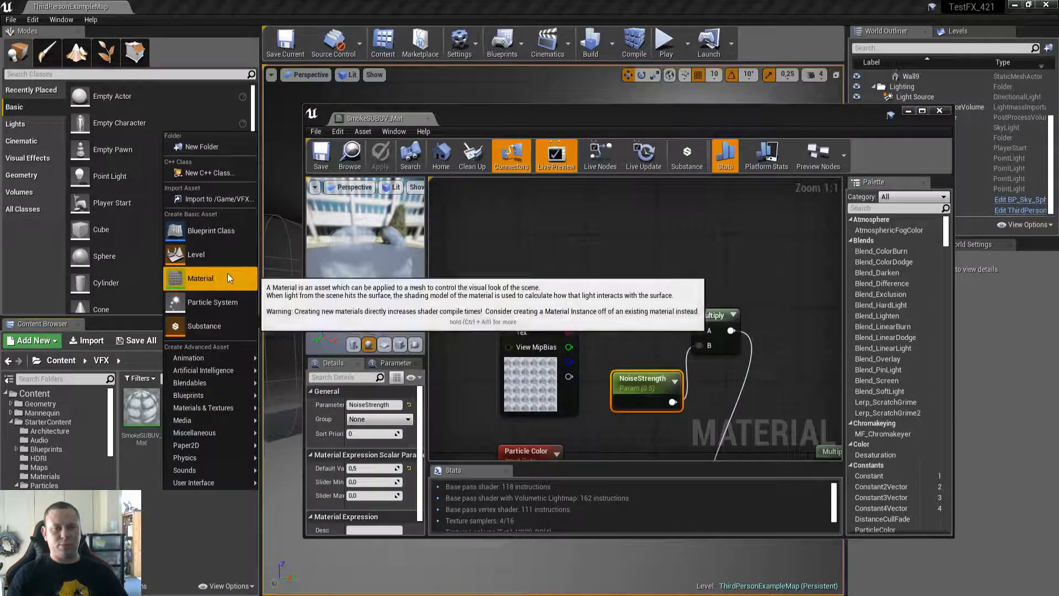
click(211, 302)
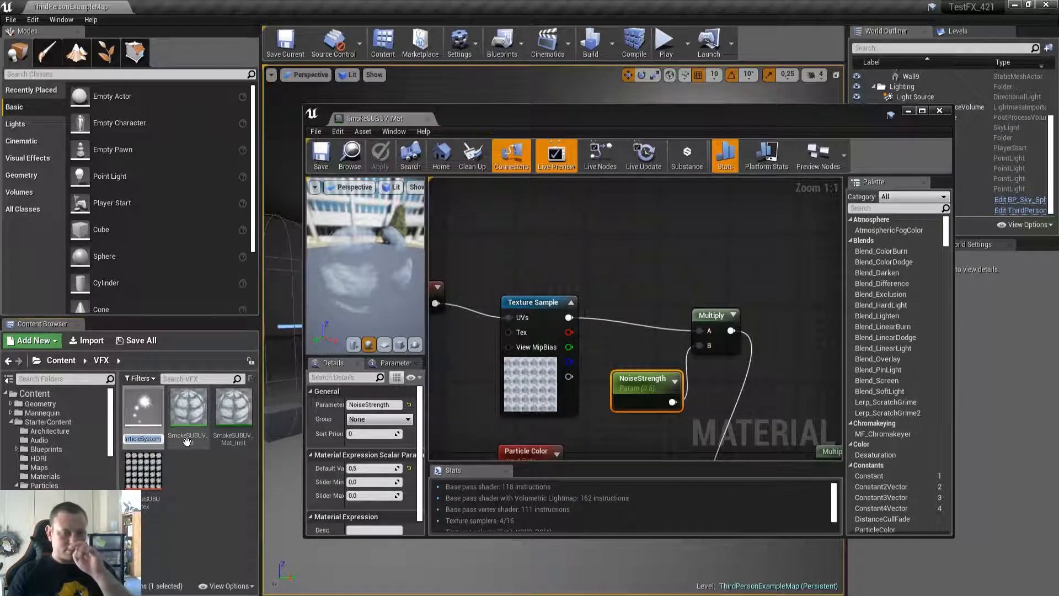
text(Smoke)
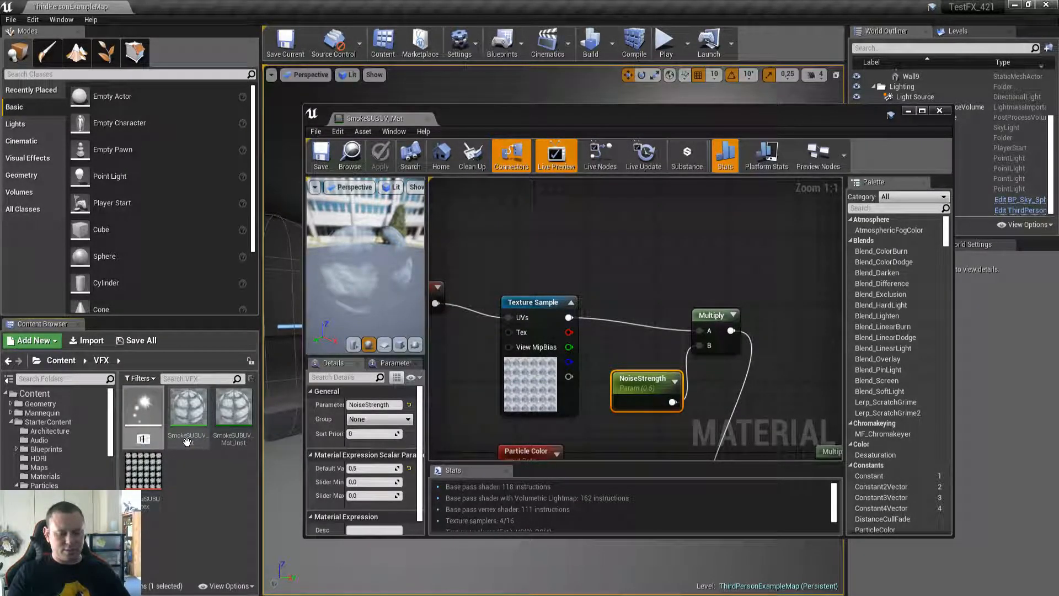
key(Return)
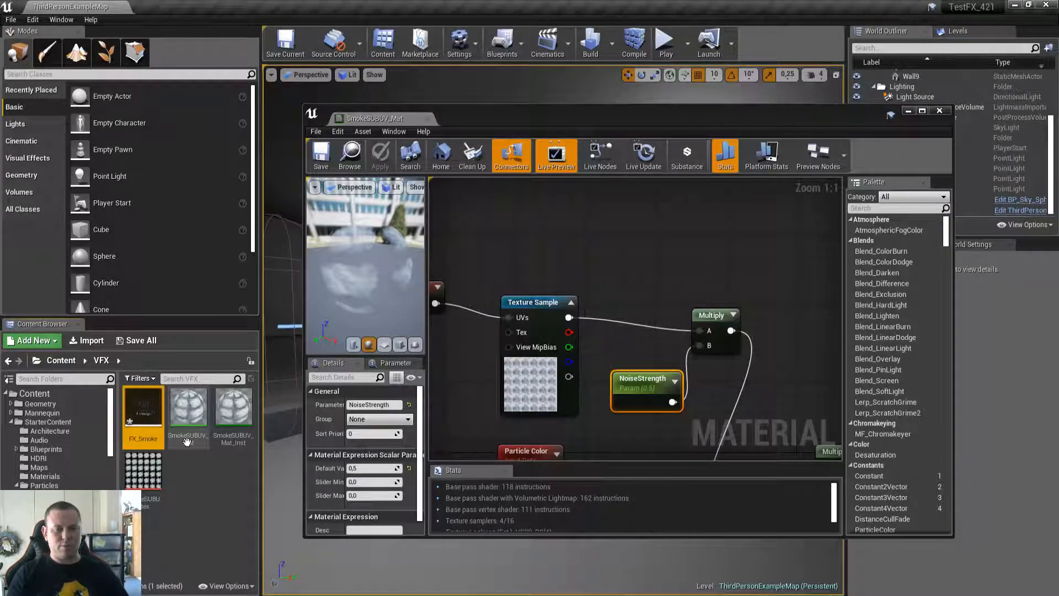
Open the FX_Smoke particle system for editing and move its window aside to uncover the level viewport.
double_click(147, 408)
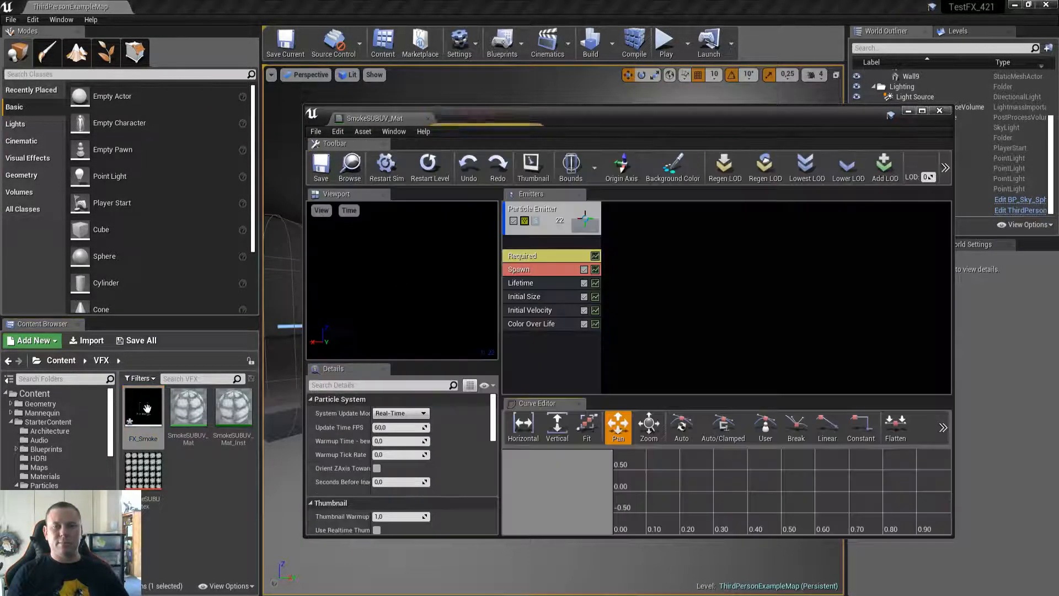
drag(623, 113, 0, 111)
drag(295, 77, 978, 180)
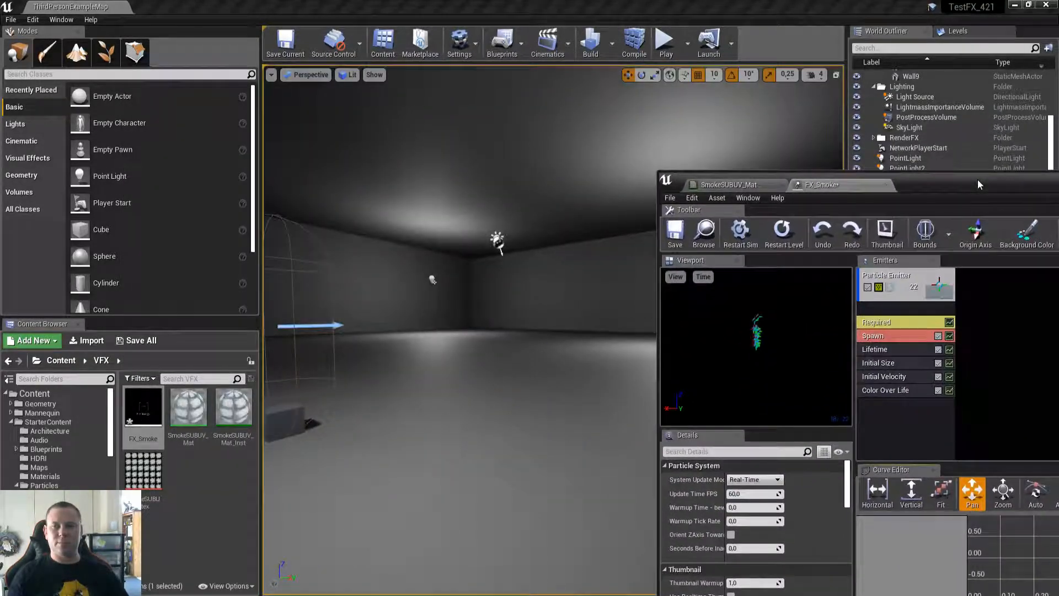
Place FX_Smoke on the floor toward the back of the room in the level, then maximize its particle editor.
drag(143, 408, 534, 385)
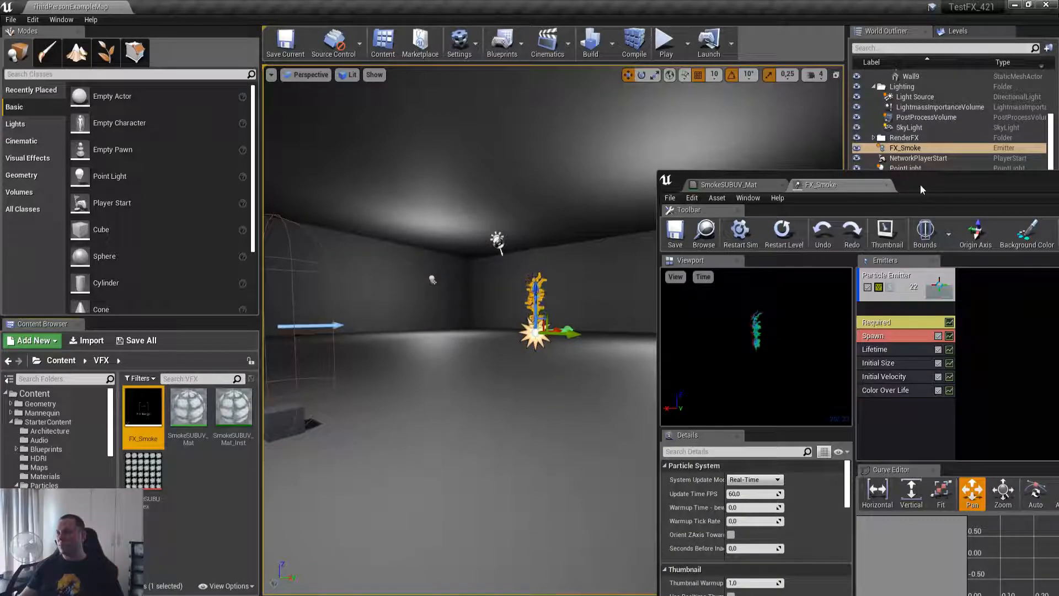
right_drag(606, 237, 595, 246)
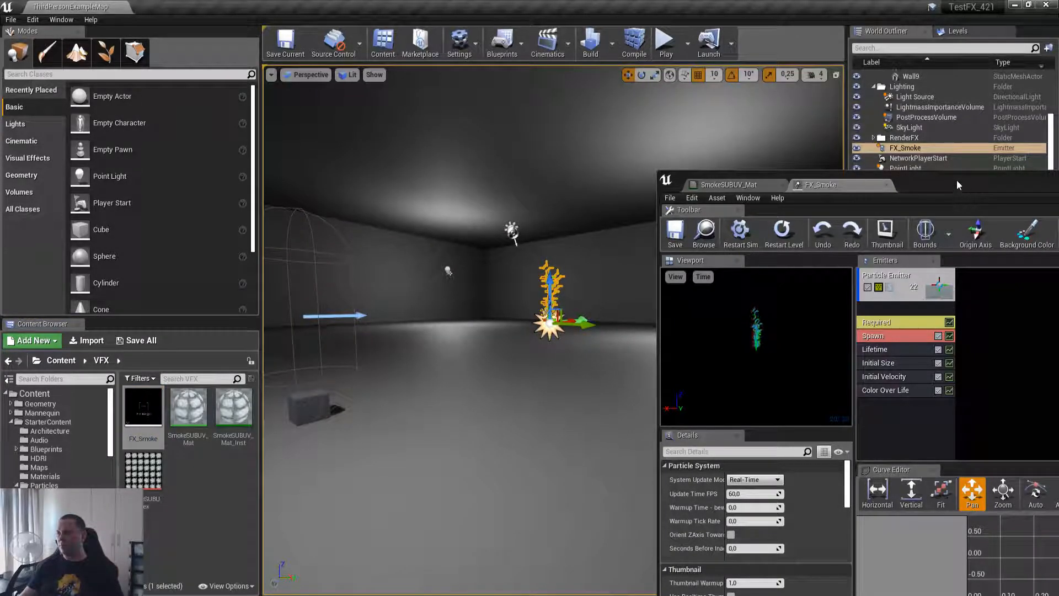
drag(957, 185, 510, 143)
double_click(510, 143)
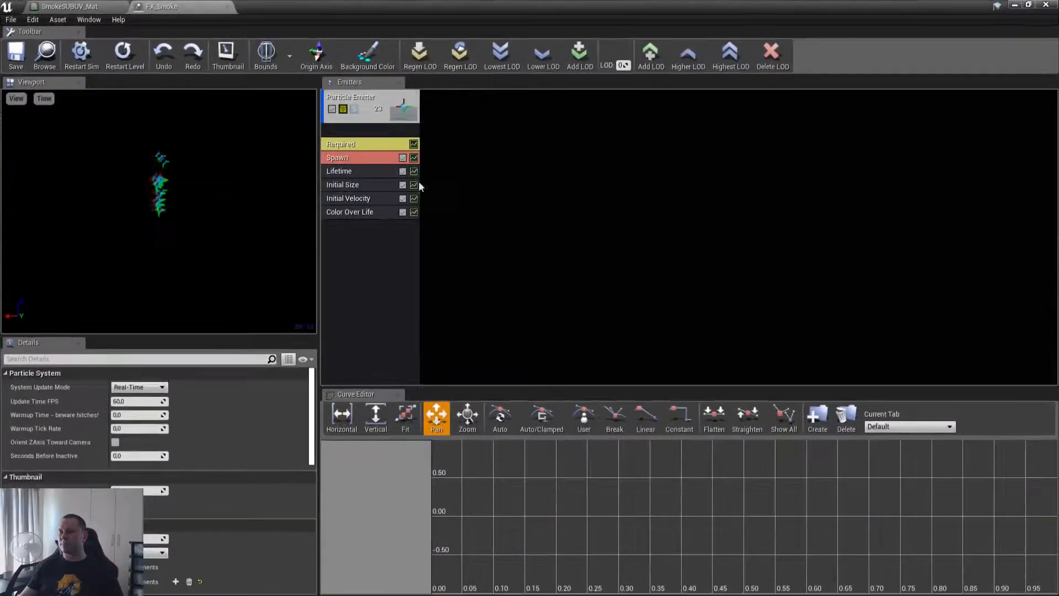
double_click(316, 4)
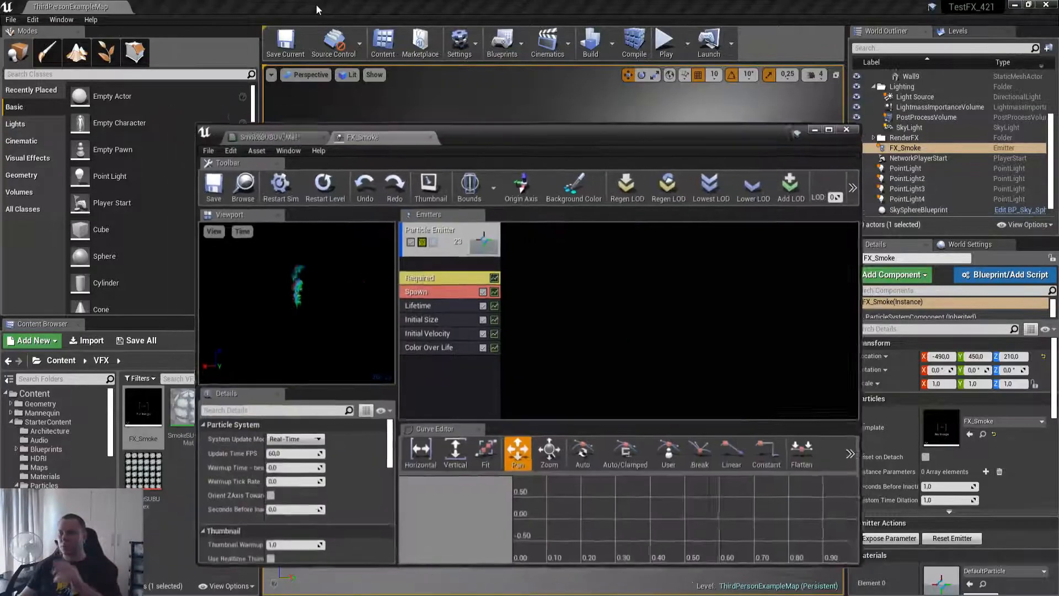
drag(509, 150, 883, 178)
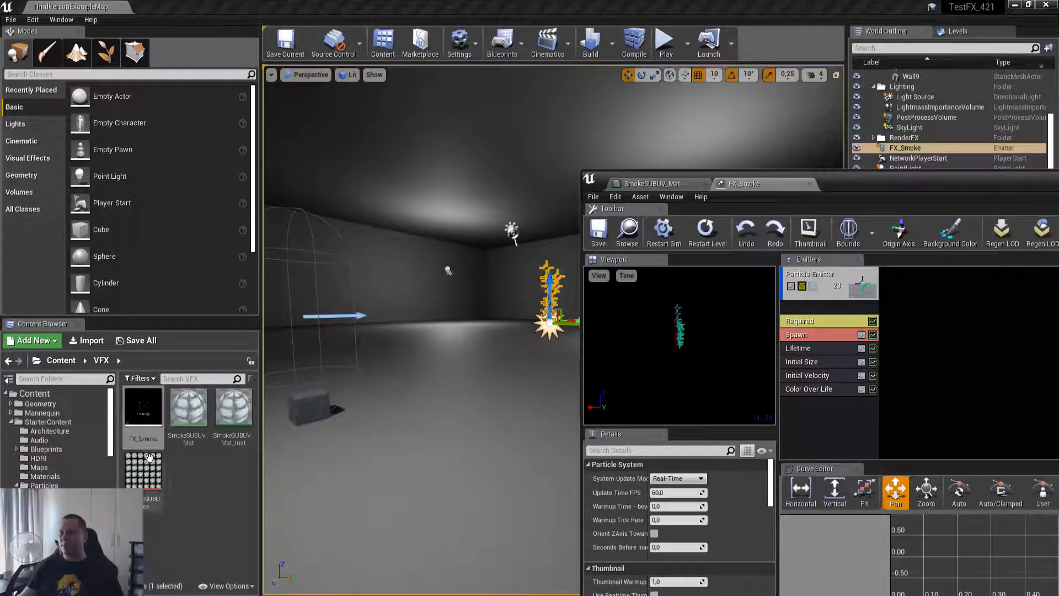
scroll(44, 449, down, 3)
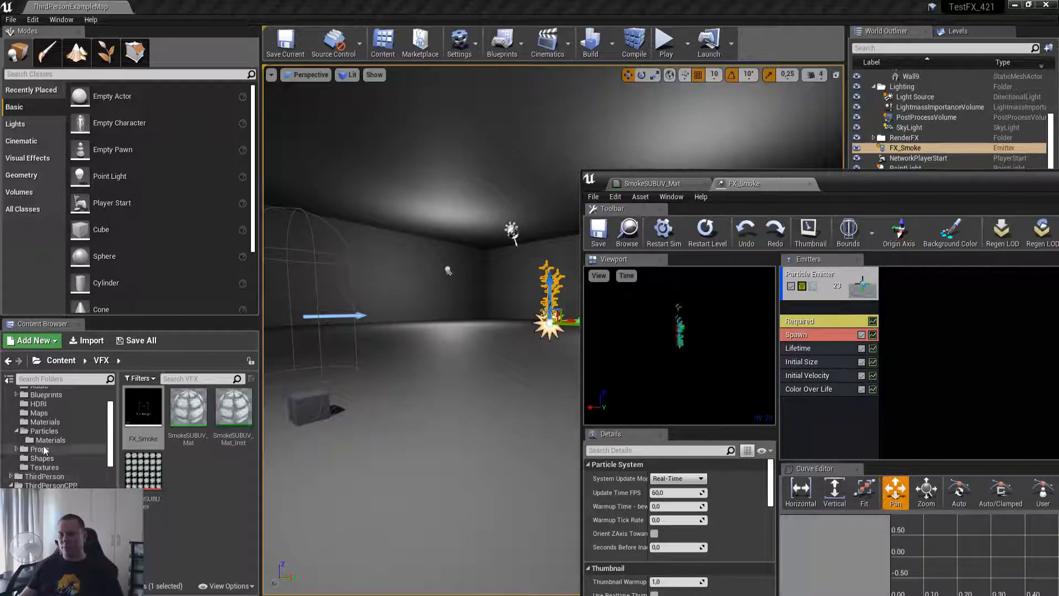
double_click(905, 178)
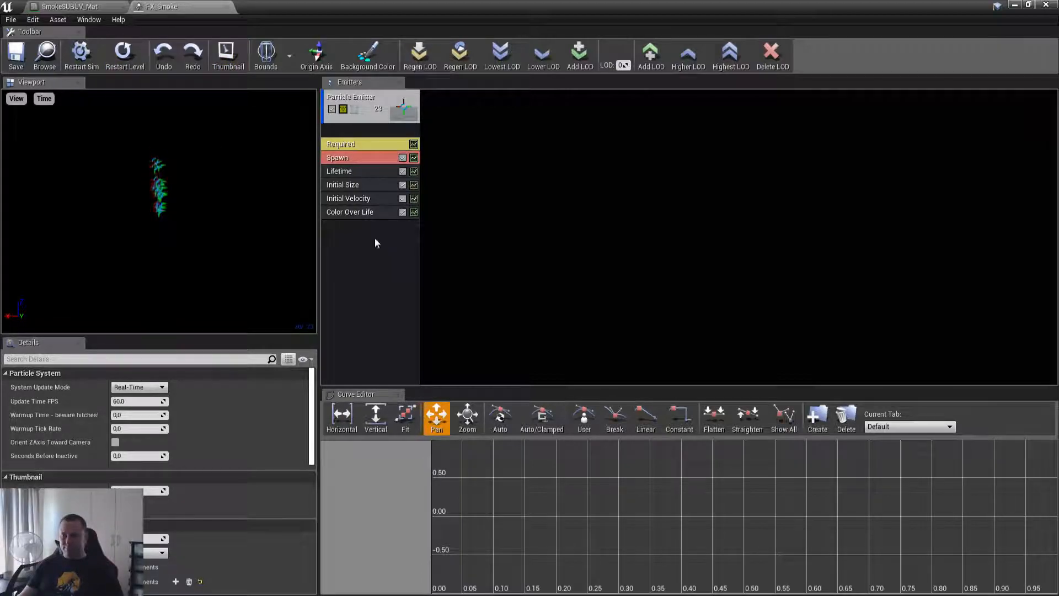
Examine the Required module of the FX_Smoke emitter and the materials available for it.
click(355, 145)
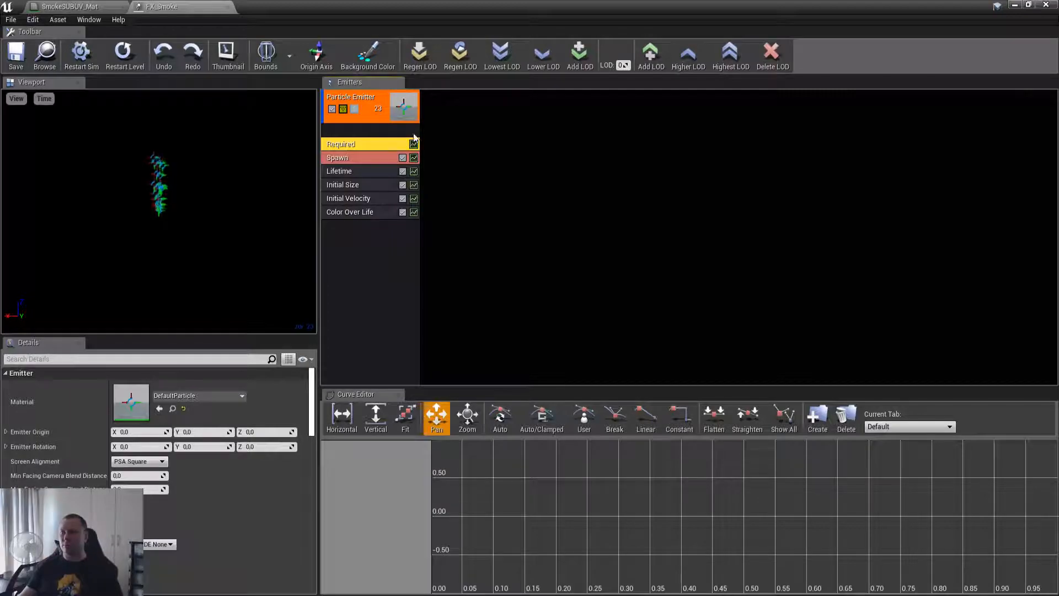
click(205, 395)
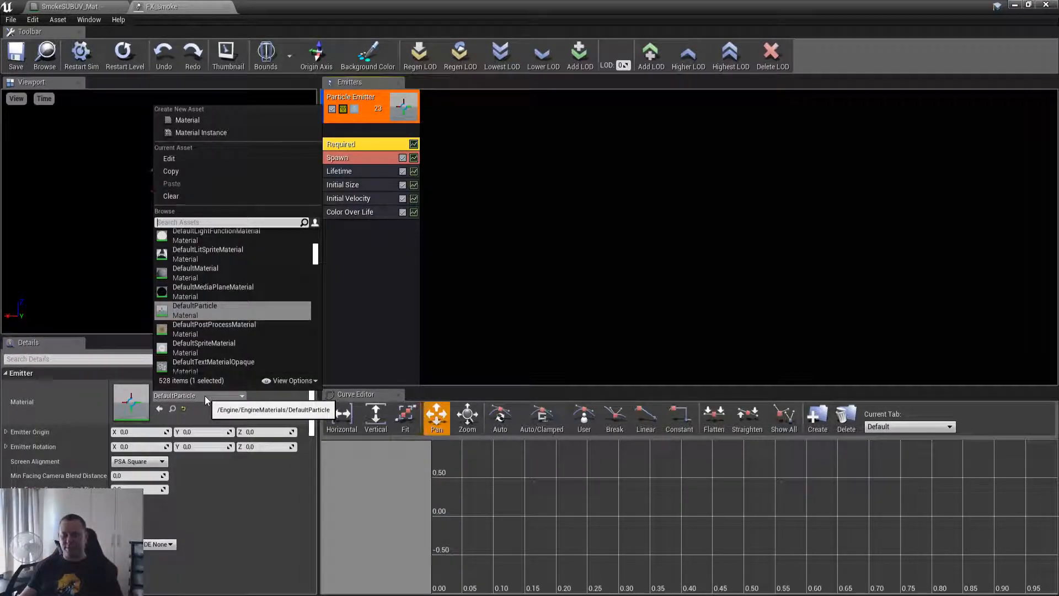
click(362, 281)
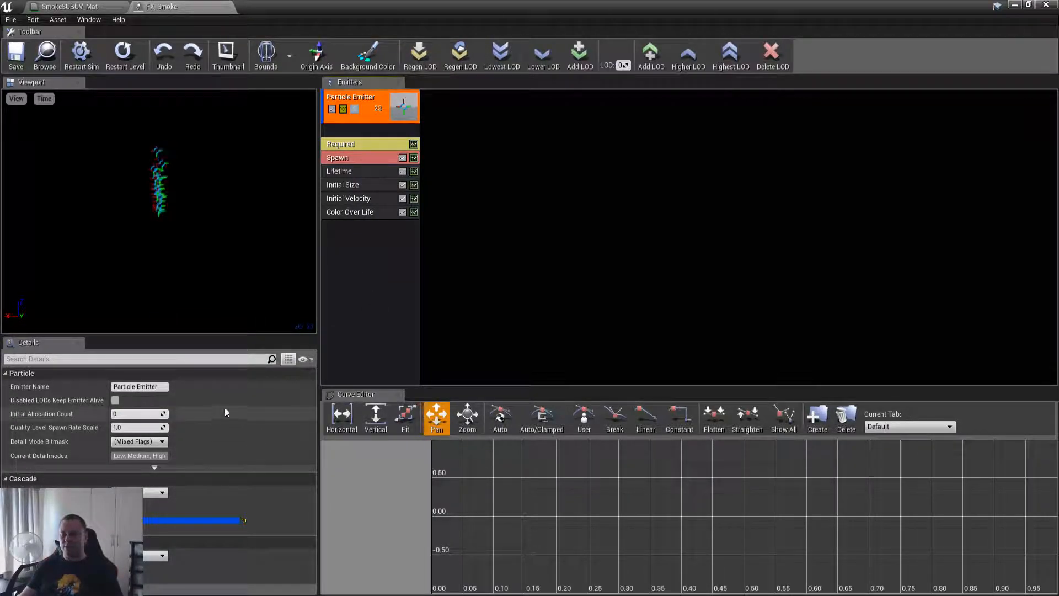
Assign the SmokeSUBUV_Mat_Inst material to the Required module of the FX_Smoke emitter.
click(586, 224)
scroll(269, 456, down, 3)
scroll(270, 456, up, 3)
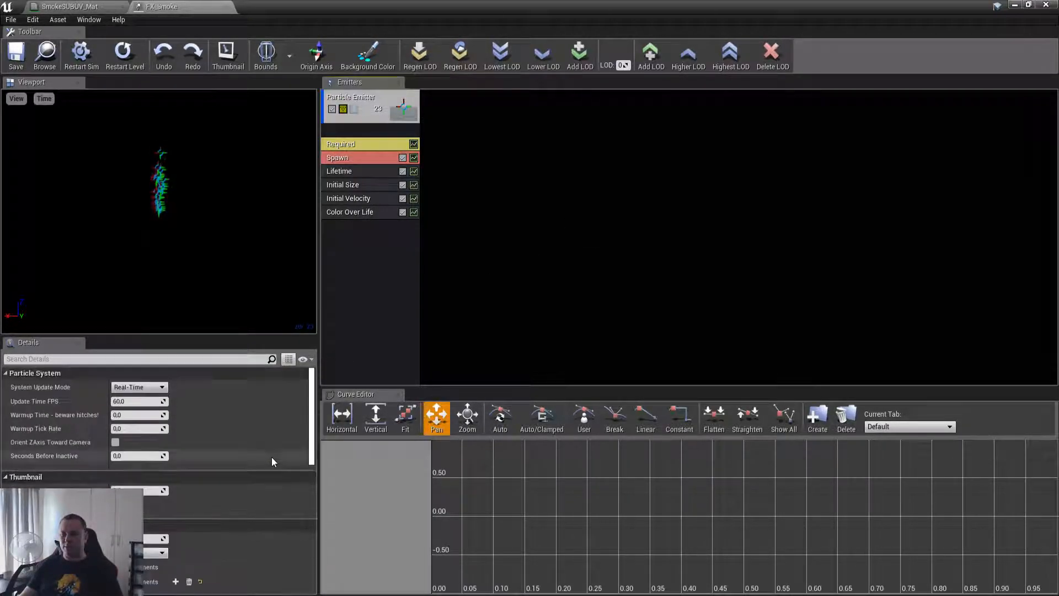
click(371, 142)
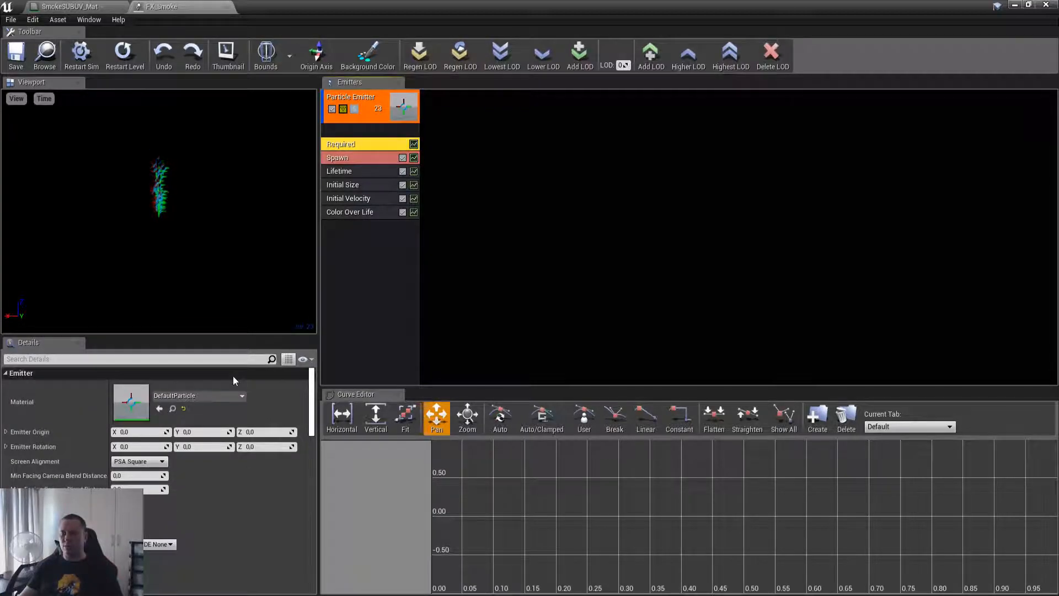
click(203, 397)
text(smnoke)
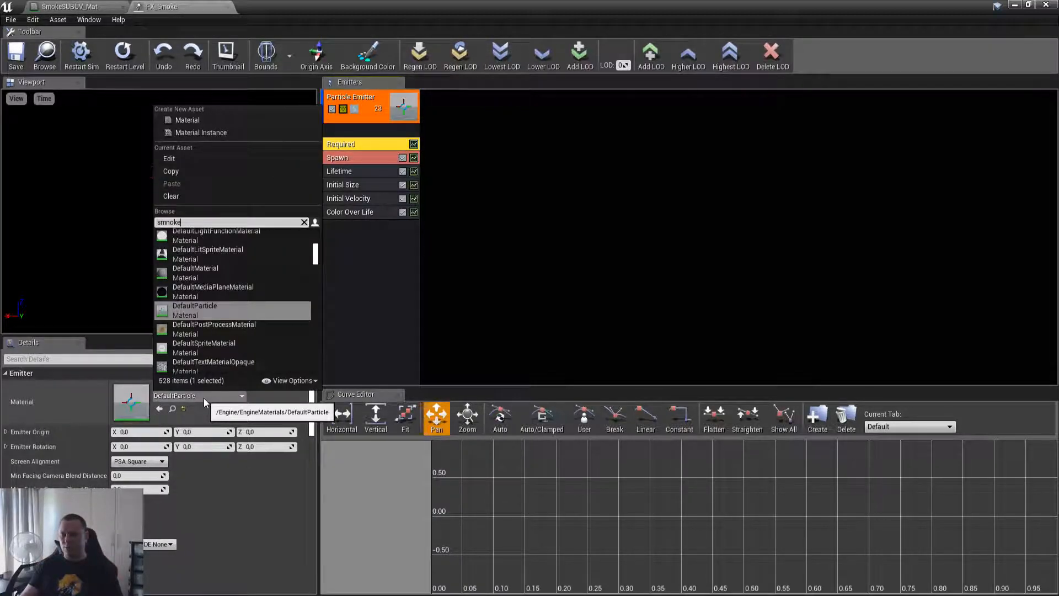
key(ctrl+a)
text(smoke)
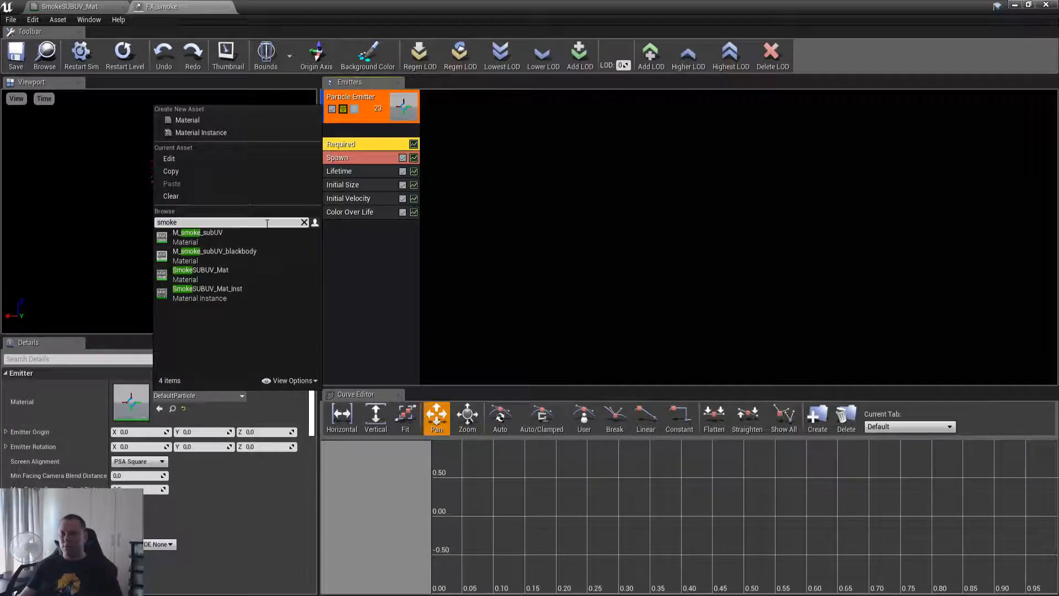
click(217, 292)
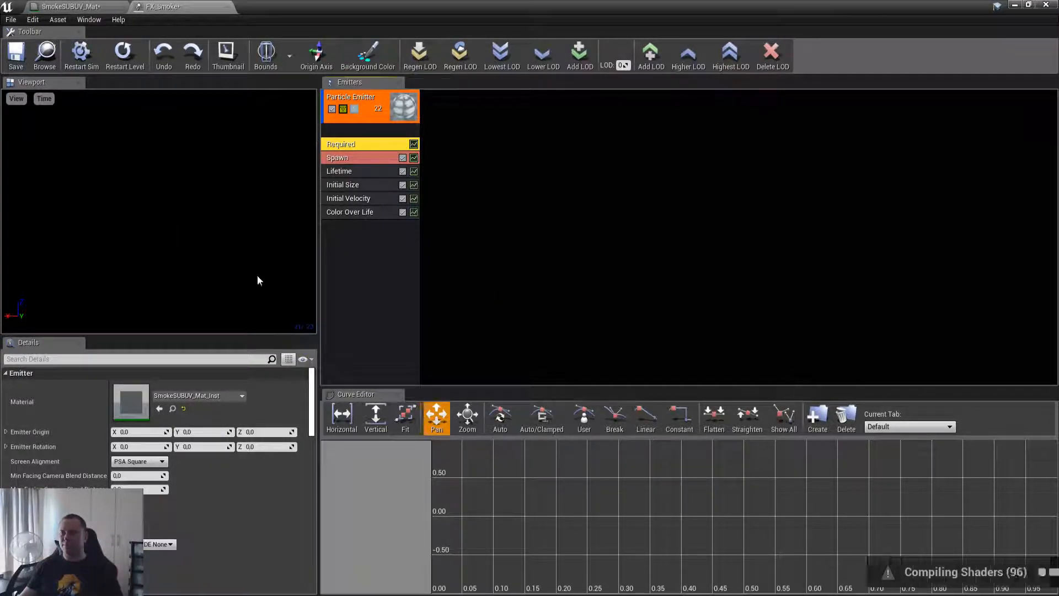
Restore and resize the particle editor window beside the level viewport, with the placed FX_Smoke emitter framed in view.
double_click(500, 6)
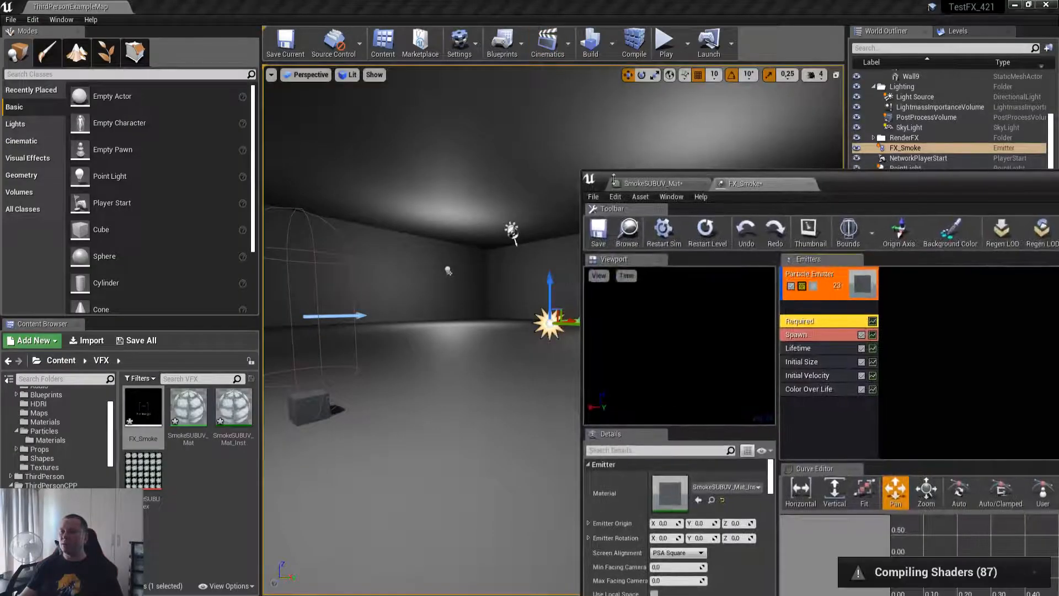
key(f)
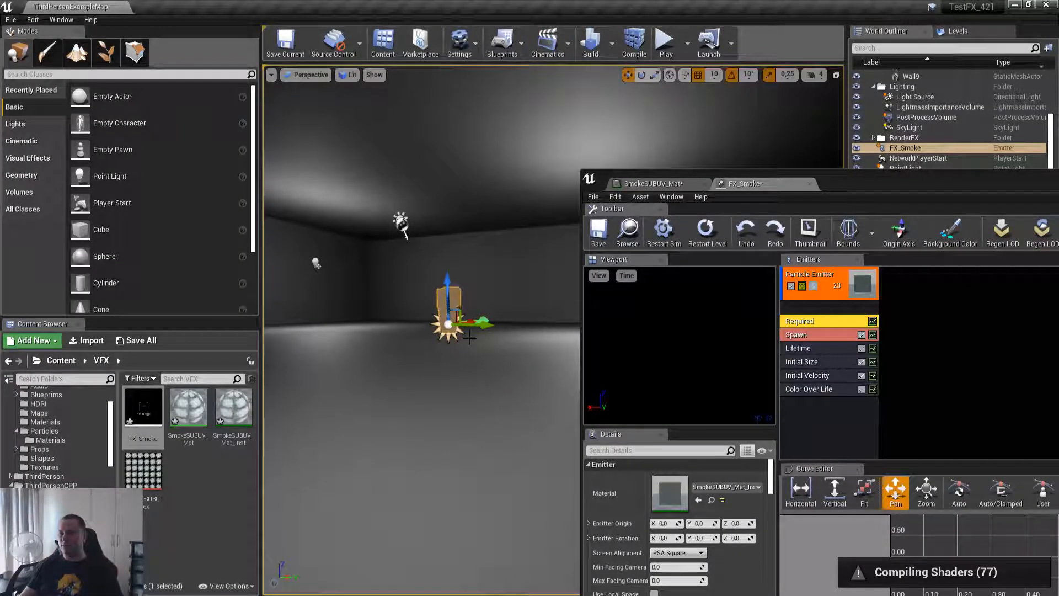
scroll(463, 329, up, 3)
right_drag(464, 330, 399, 326)
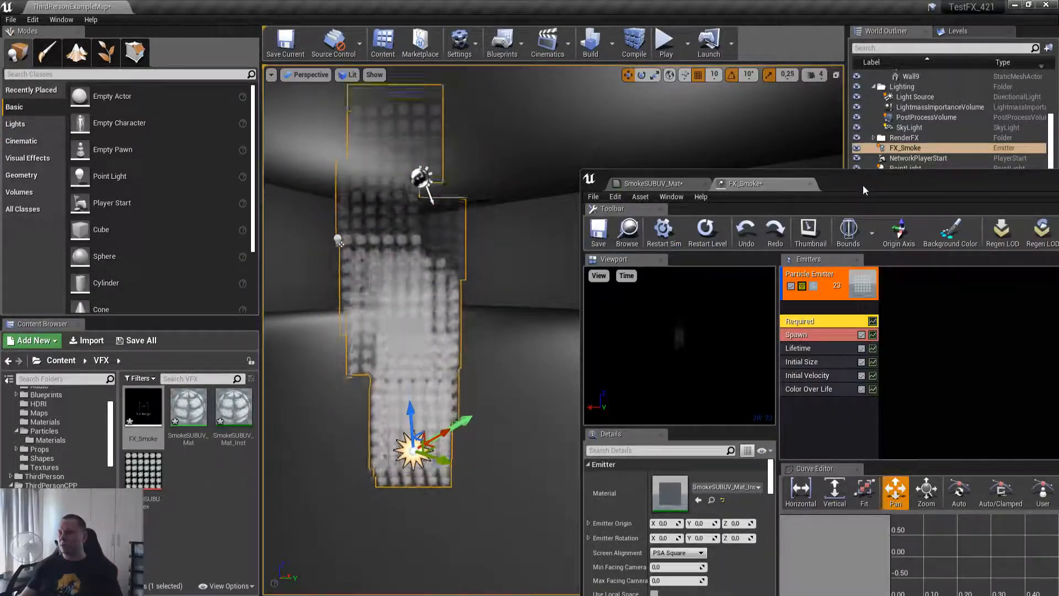
drag(864, 184, 935, 32)
click(1013, 197)
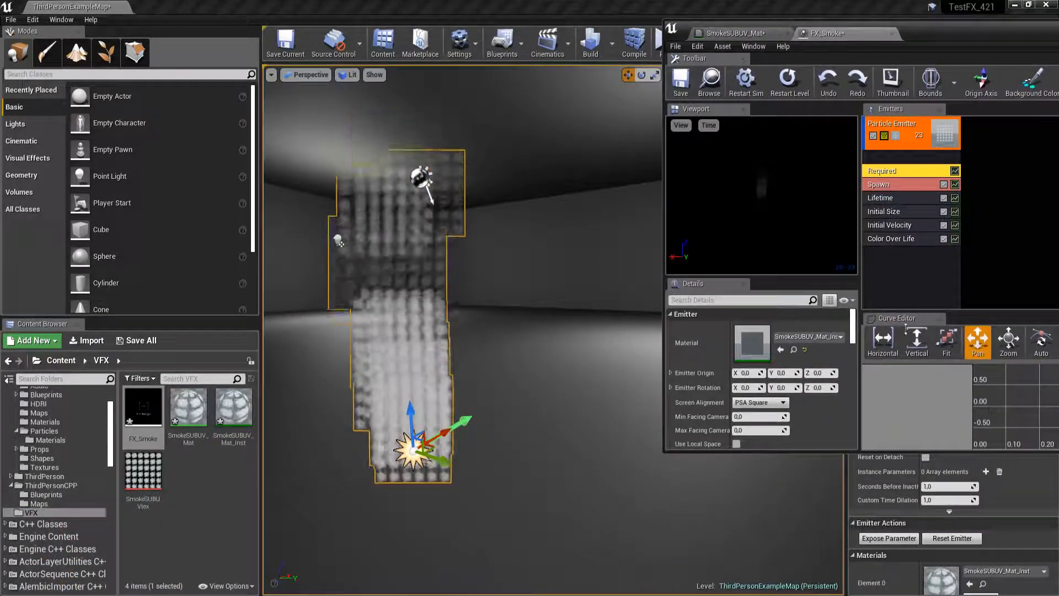
drag(901, 451, 910, 548)
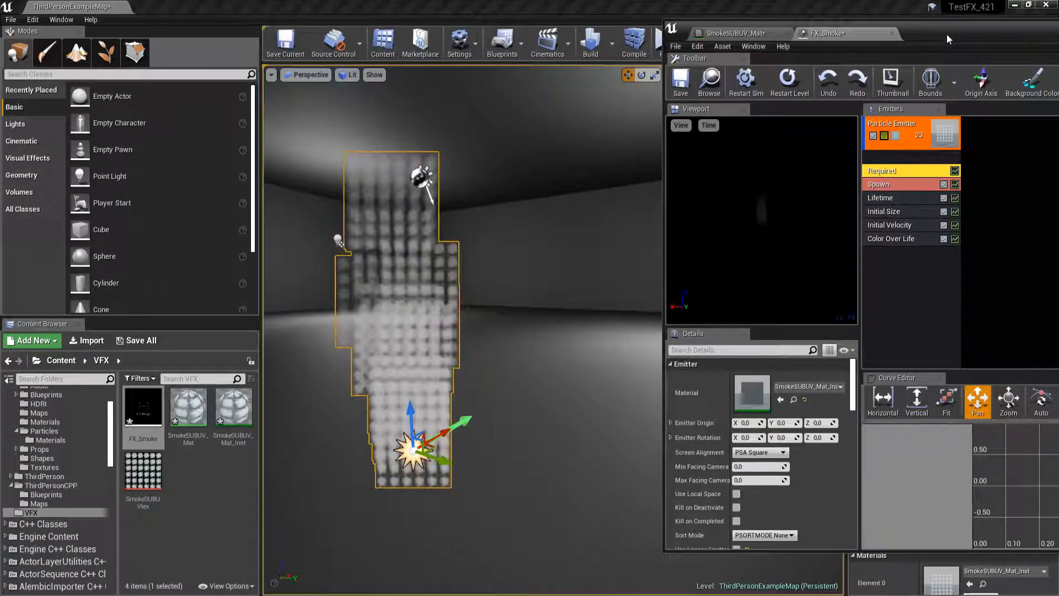
drag(947, 37, 950, 65)
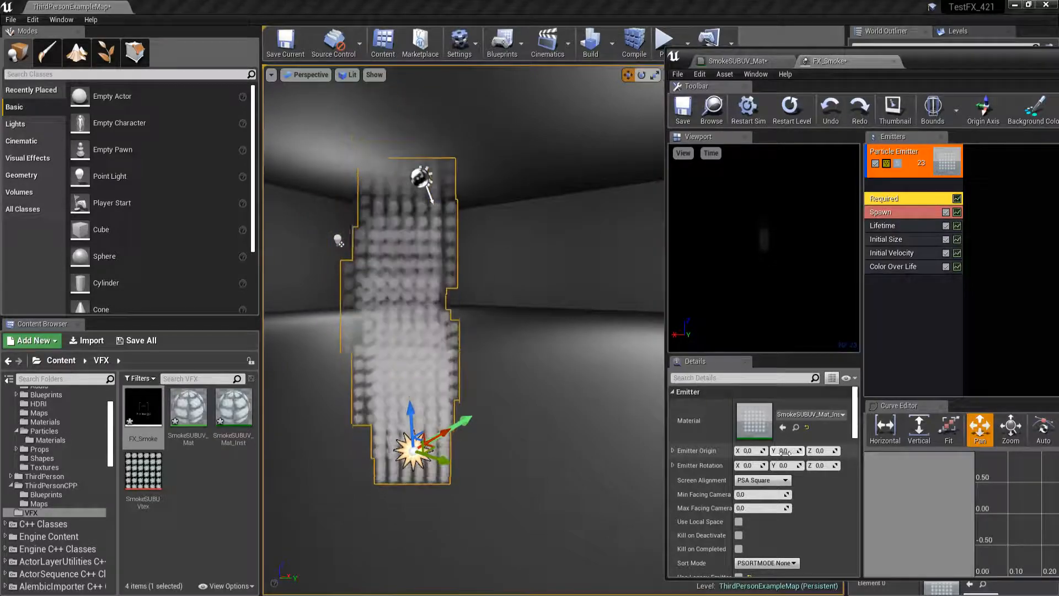
Set the Sub UV interpolation method in the emitter's Required module to Linear Blend.
scroll(806, 514, down, 8)
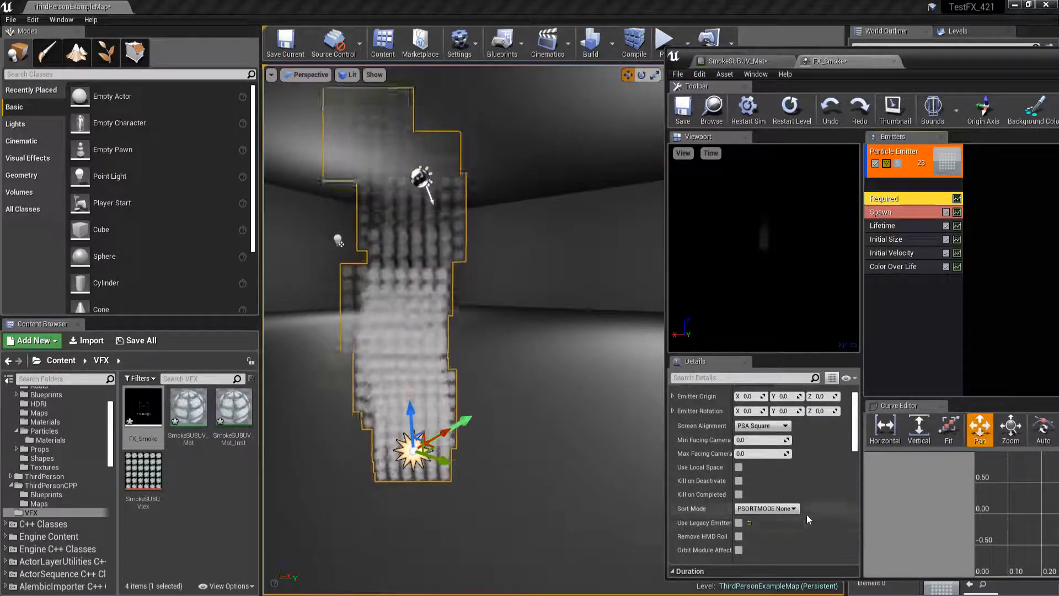
scroll(825, 514, up, 5)
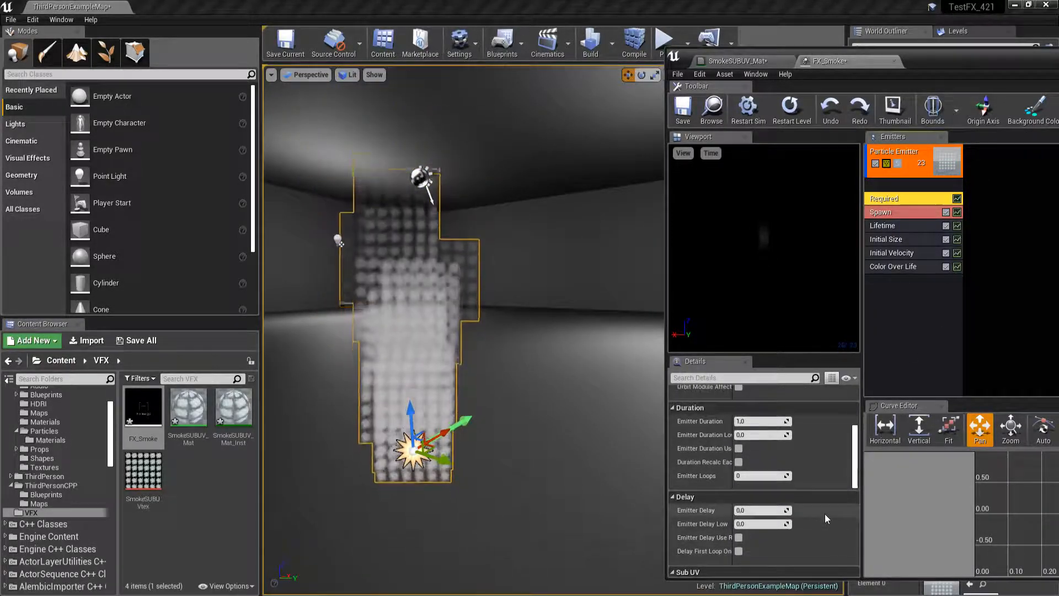
scroll(825, 516, down, 6)
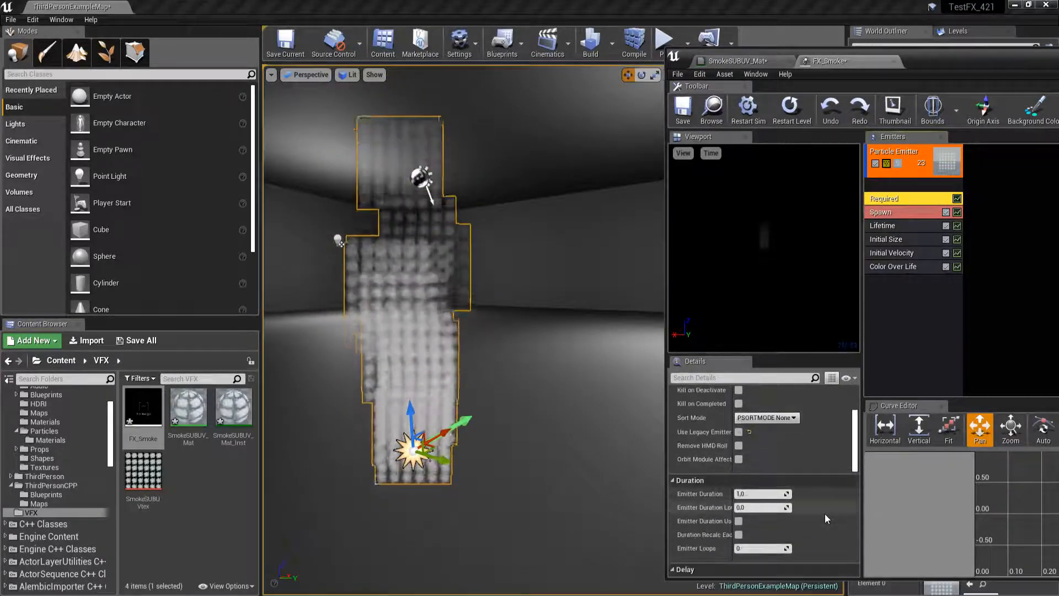
scroll(825, 514, up, 7)
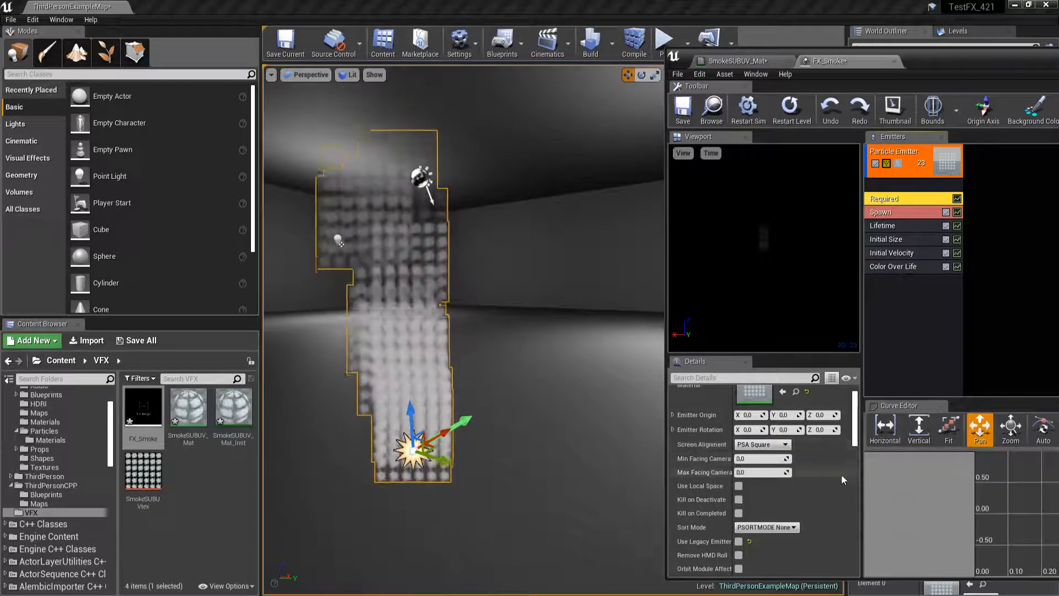
scroll(840, 469, down, 6)
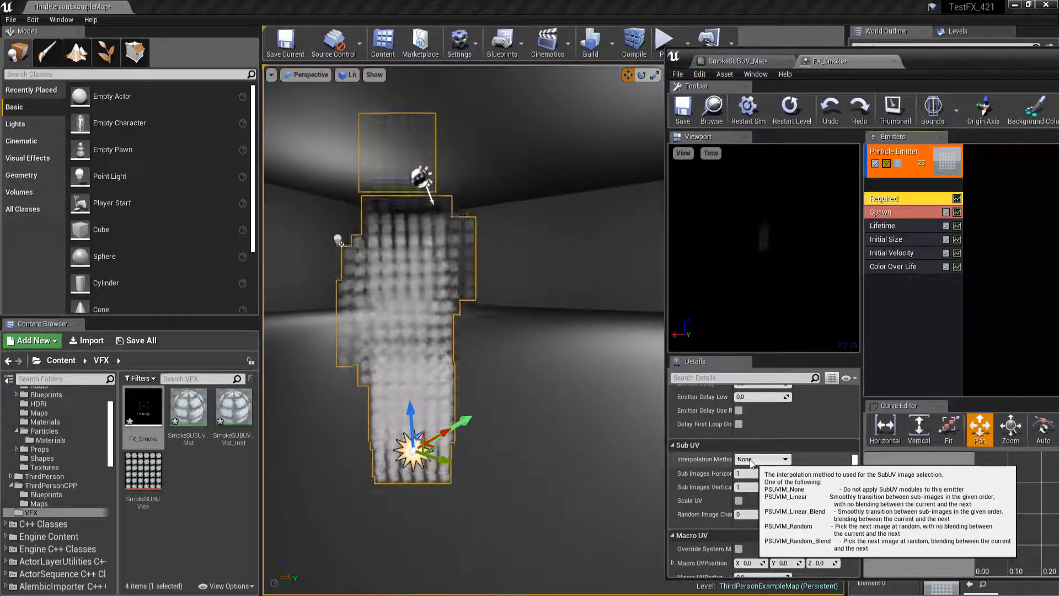
click(784, 460)
click(758, 484)
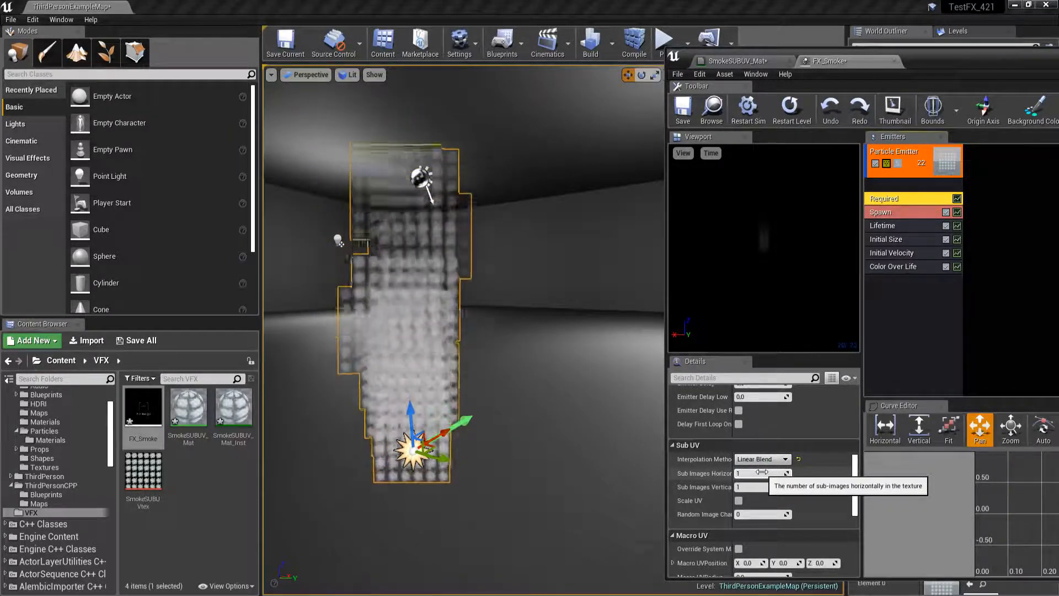
Set both the horizontal and vertical sub-image counts of the Required module to 6.
click(769, 473)
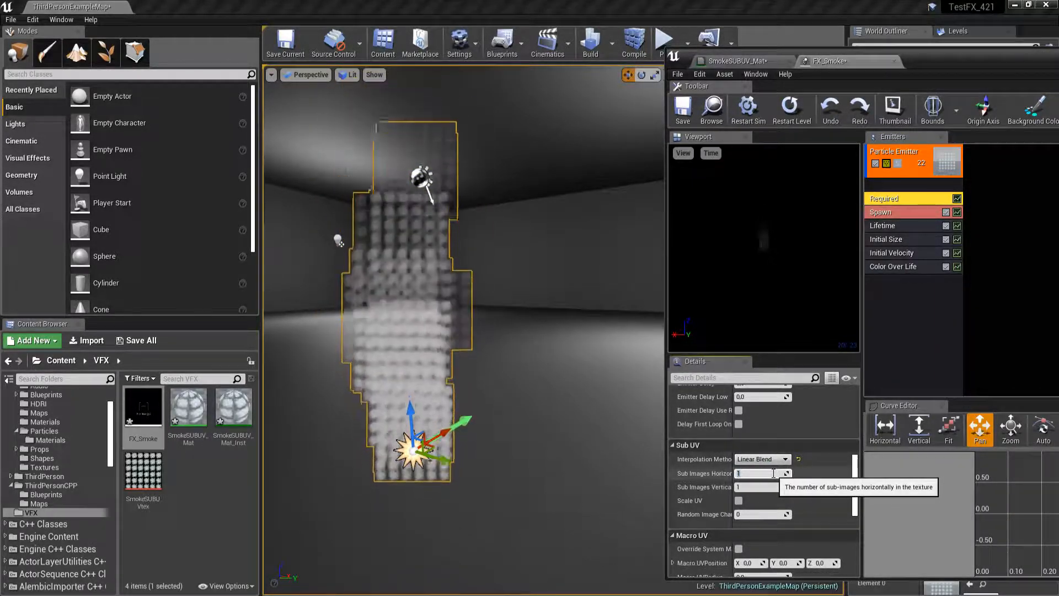
text(6)
key(Tab)
text(6)
key(Tab)
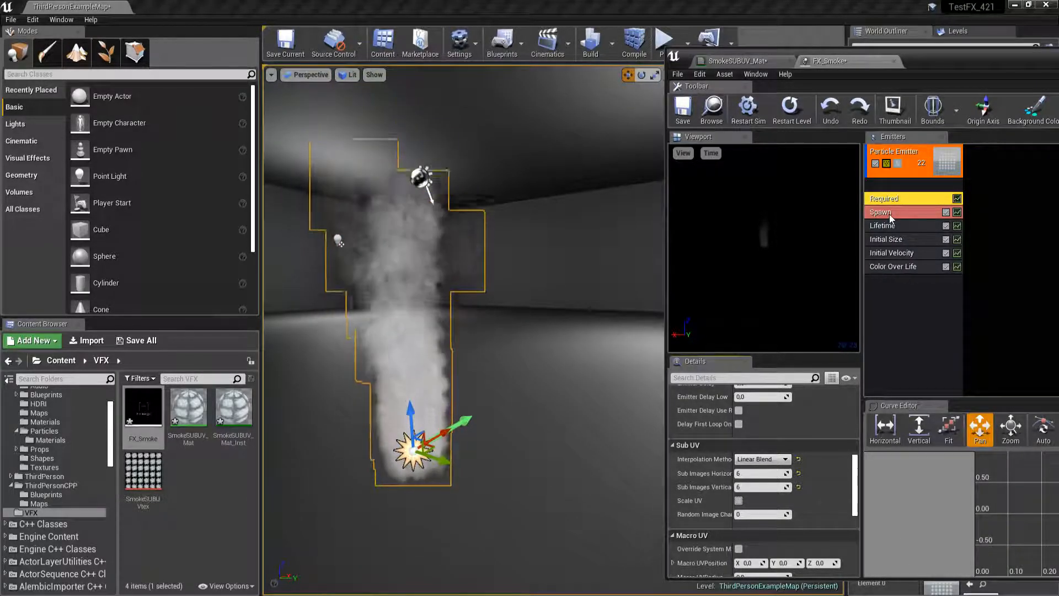
Add a SubImage Index module to the emitter and set its second curve point's Out Val to 35.
right_click(905, 292)
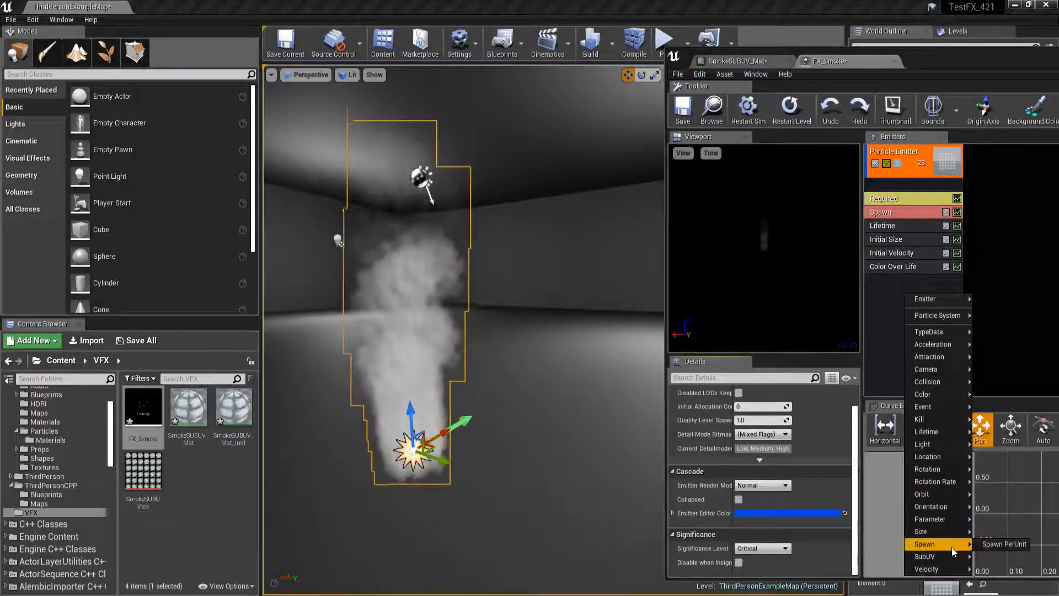
mouse_move(938, 555)
click(996, 556)
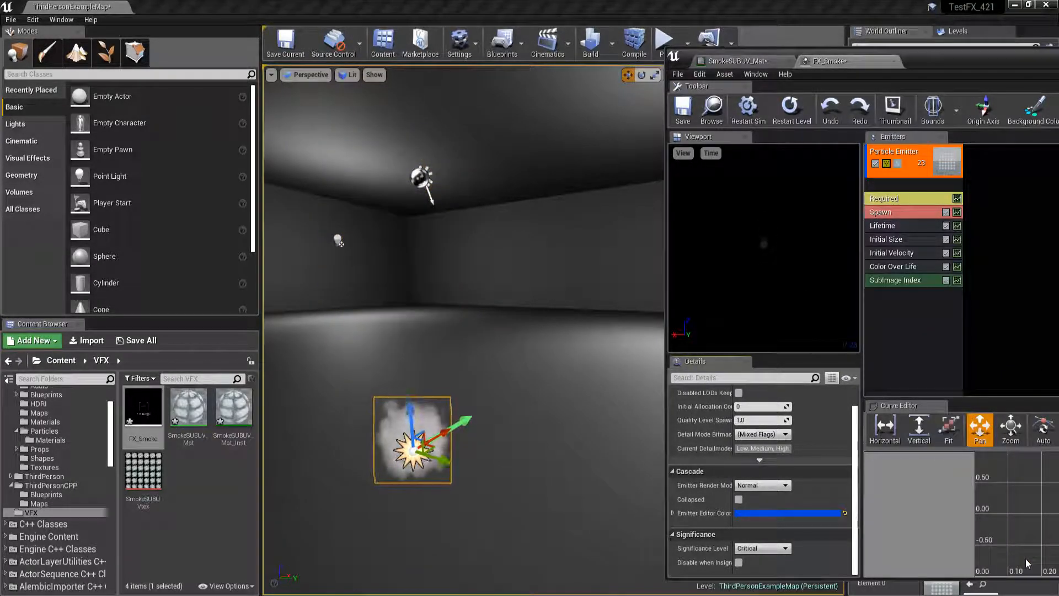
click(901, 280)
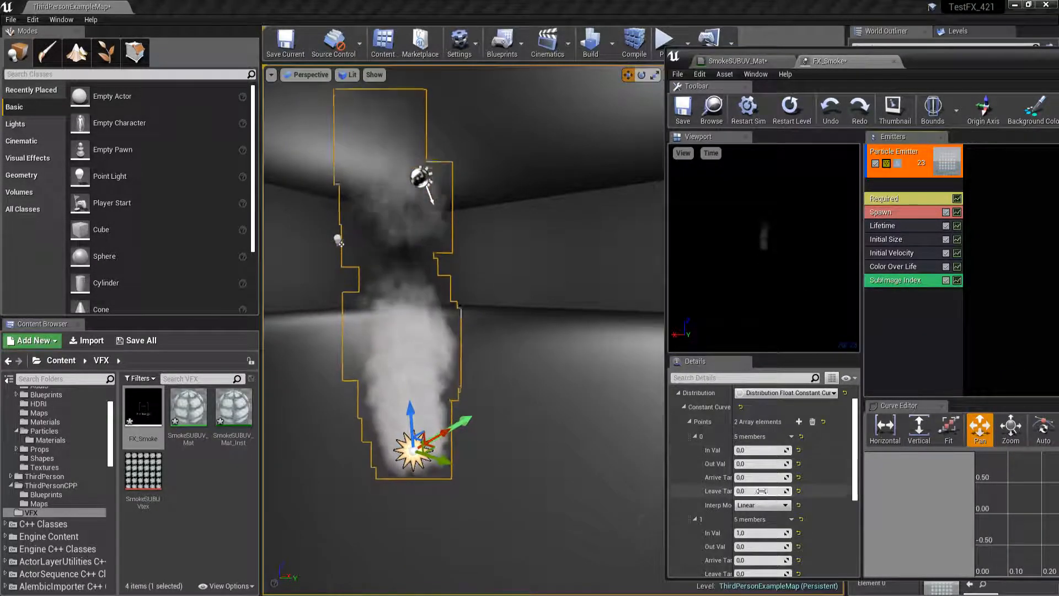
click(762, 547)
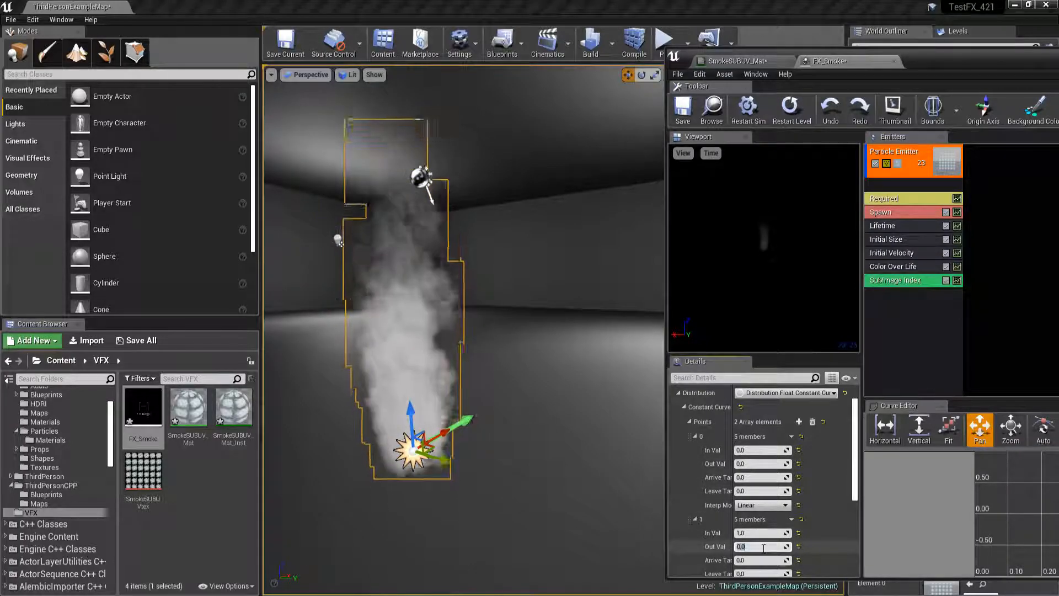
text(35)
key(Tab)
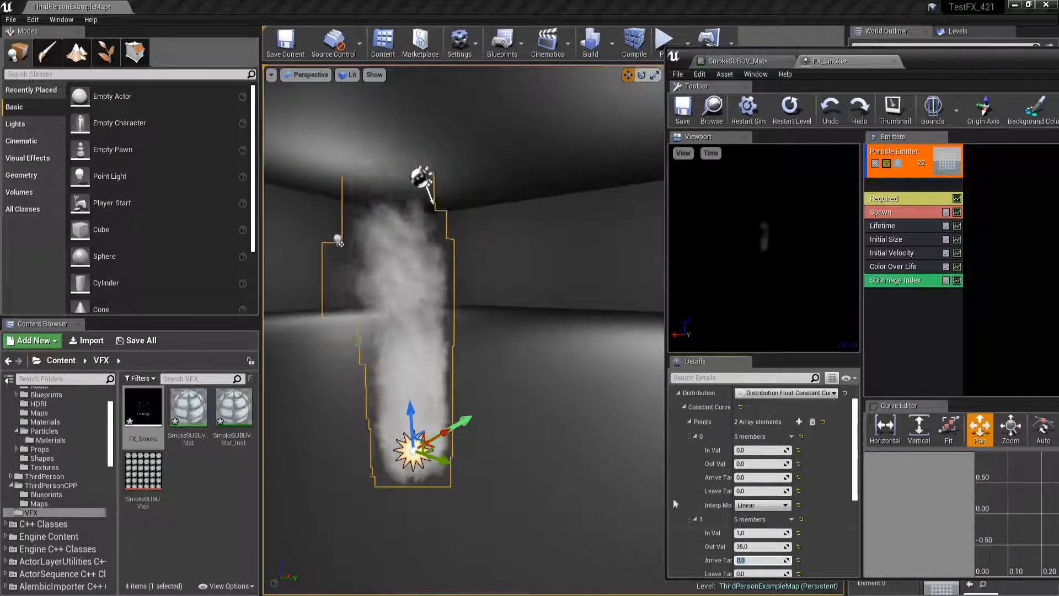
Try an Out Val of 12 on the second curve point of the SubImage Index module.
click(908, 199)
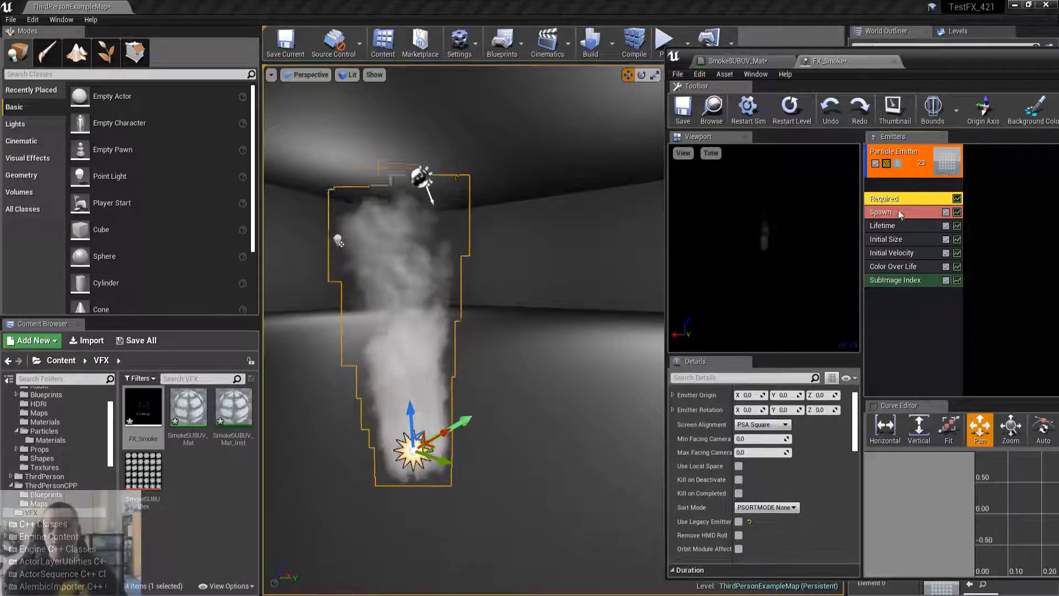
click(898, 211)
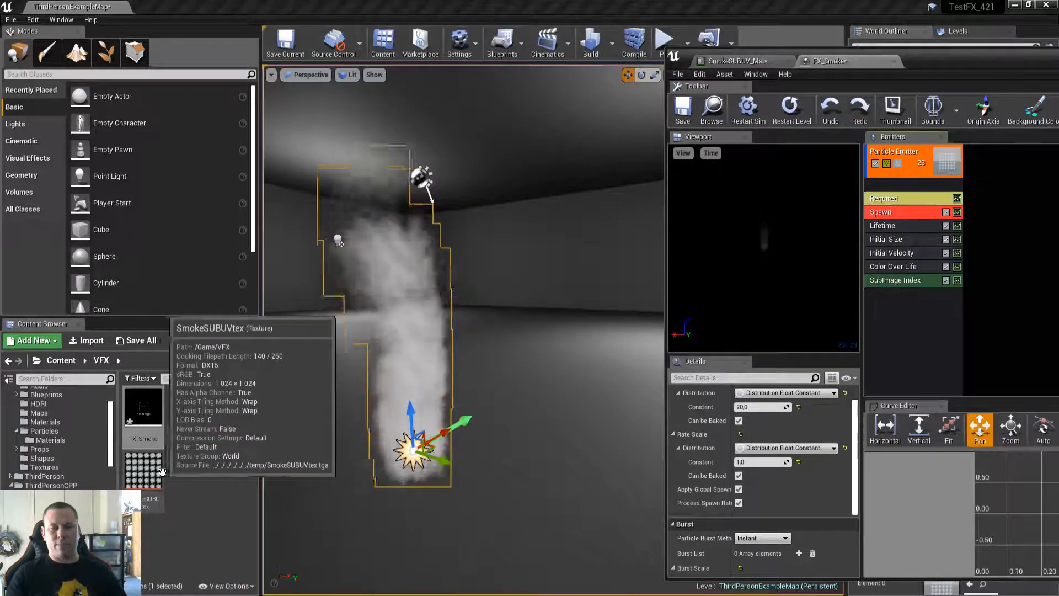
scroll(803, 476, down, 3)
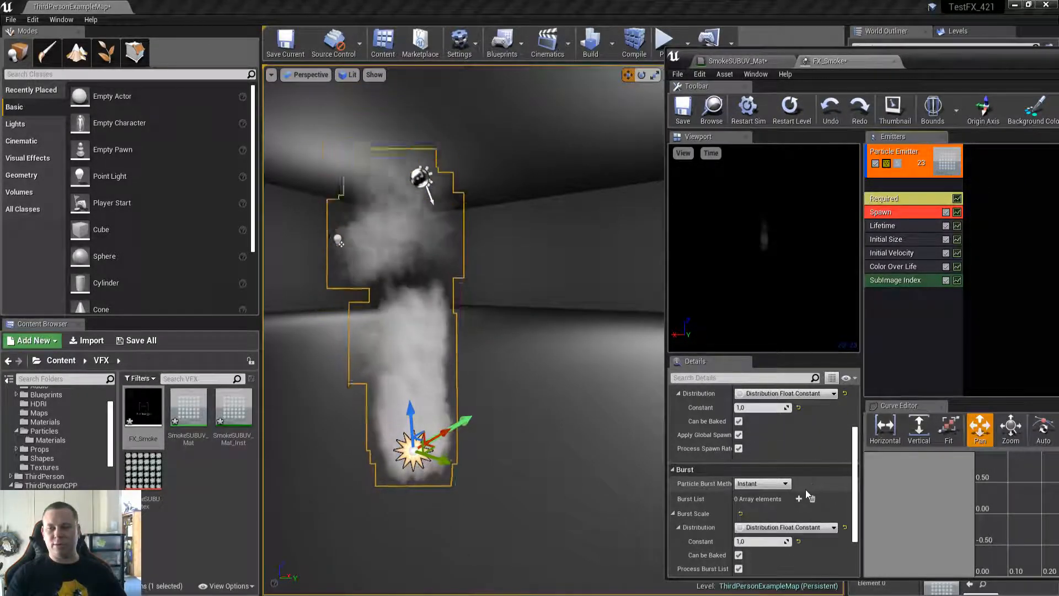
click(899, 280)
scroll(810, 455, down, 3)
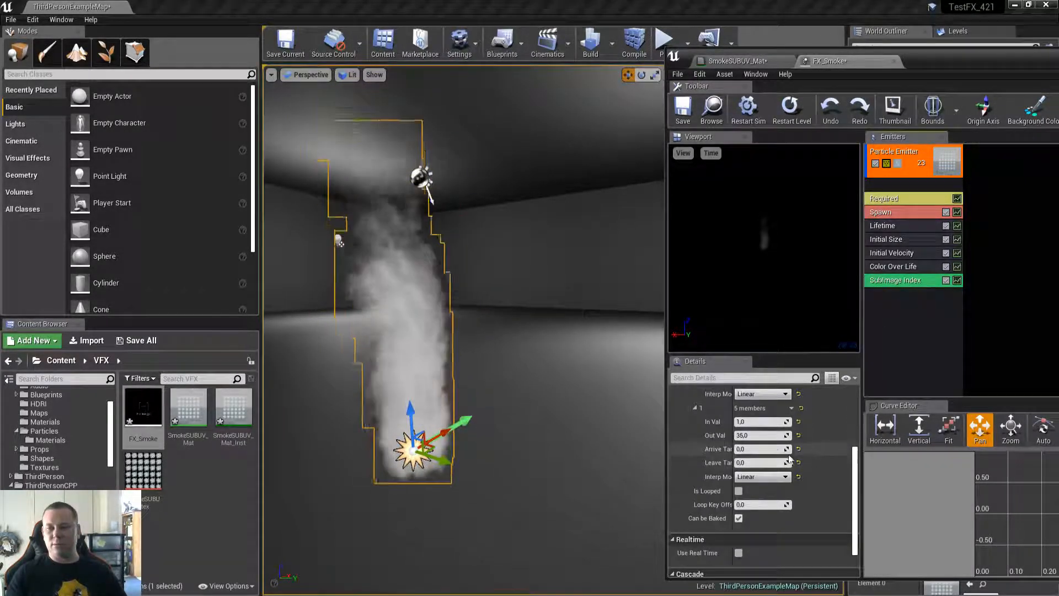
click(764, 435)
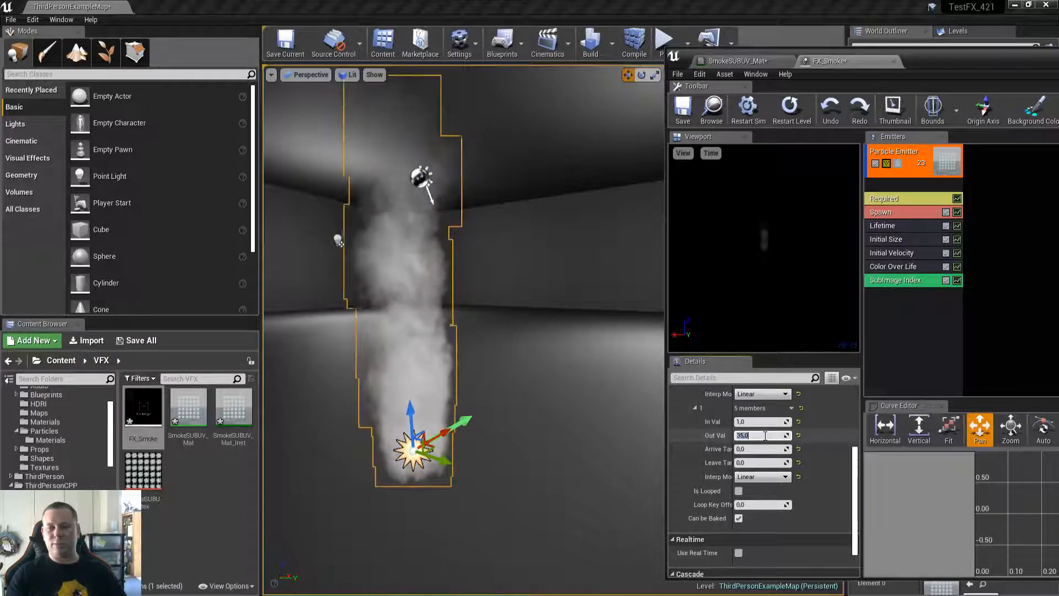
text(12)
key(Tab)
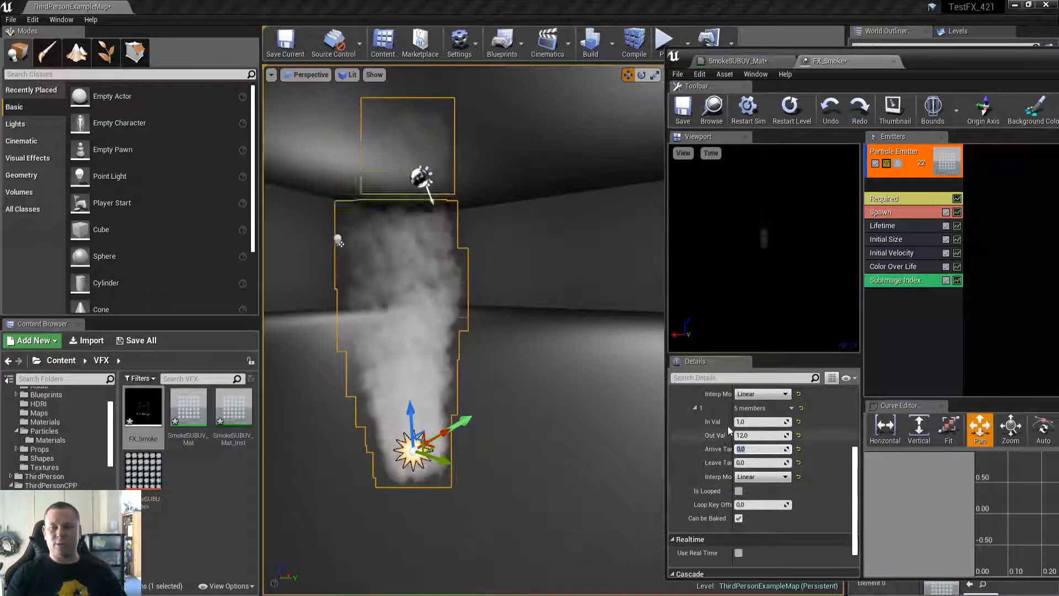
Set the second SubImage Index curve point to an Out Val of 35 and an In Val of 0.9.
click(766, 435)
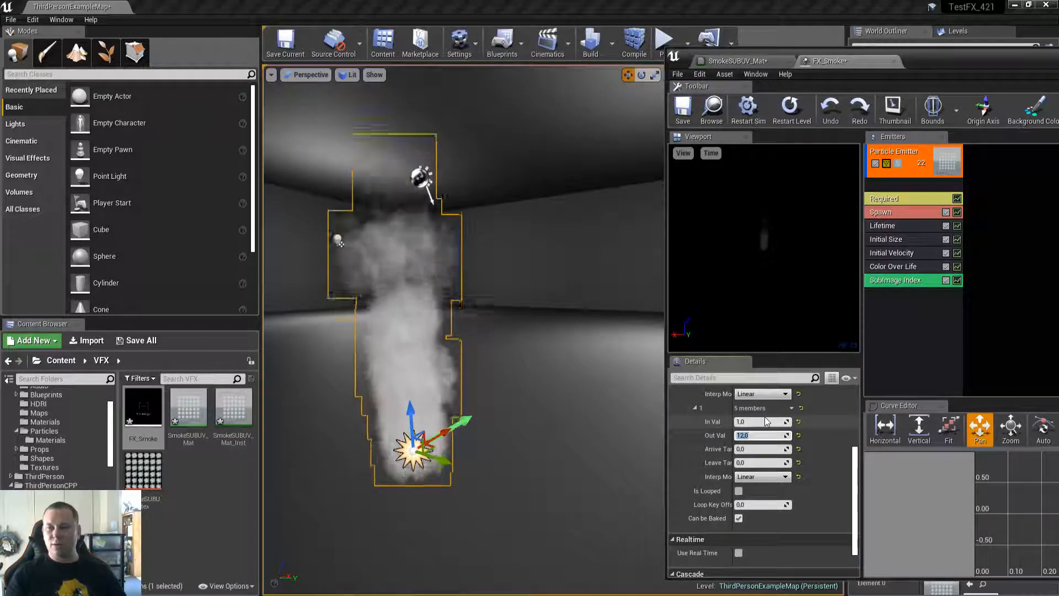
click(773, 436)
text(35)
key(Tab)
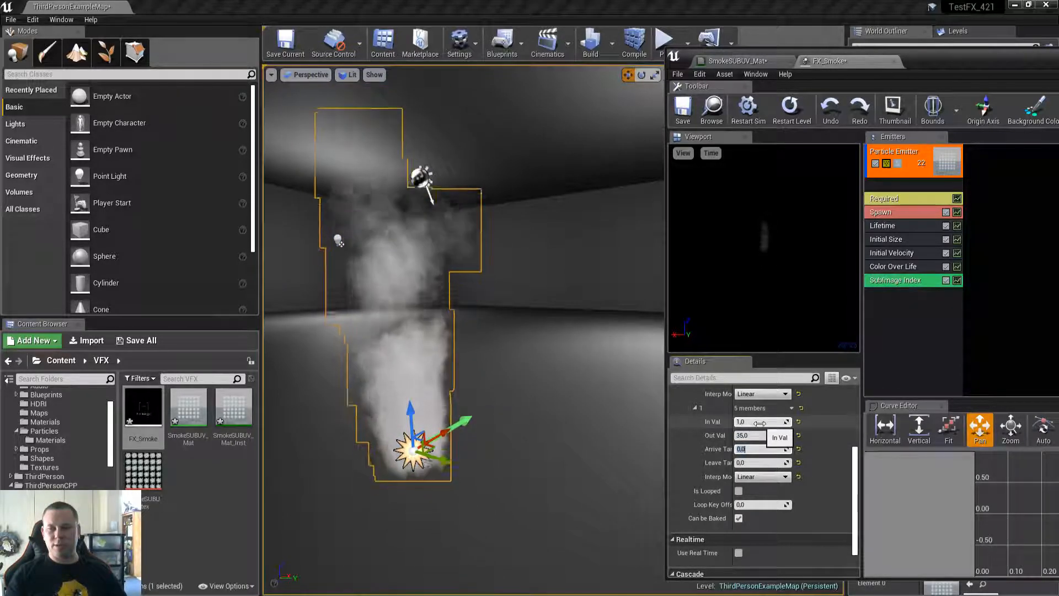
click(761, 422)
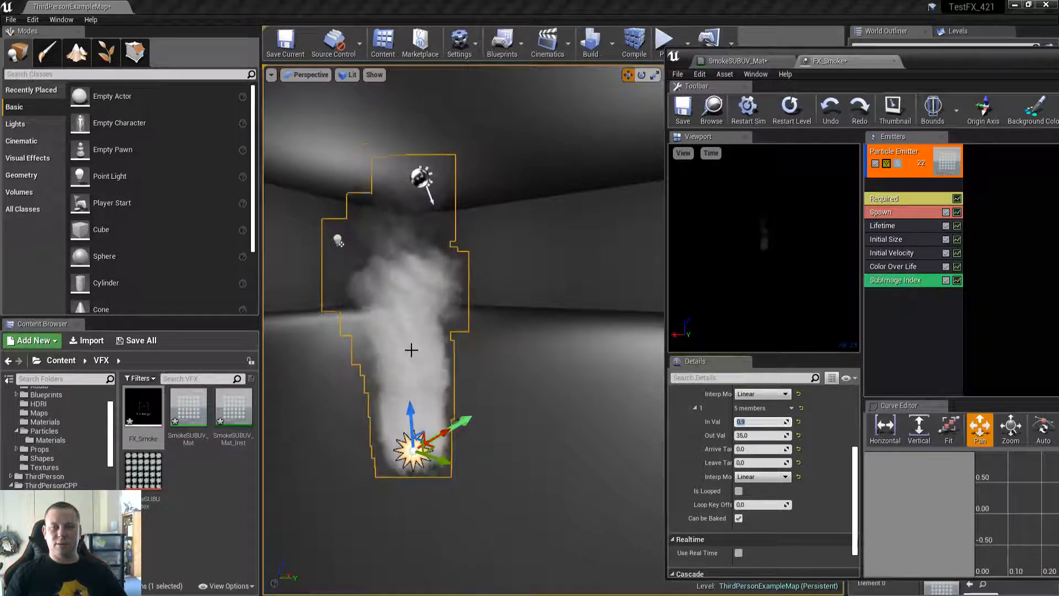
Set the constant spawn rate in the emitter's Spawn module to 3.
click(906, 212)
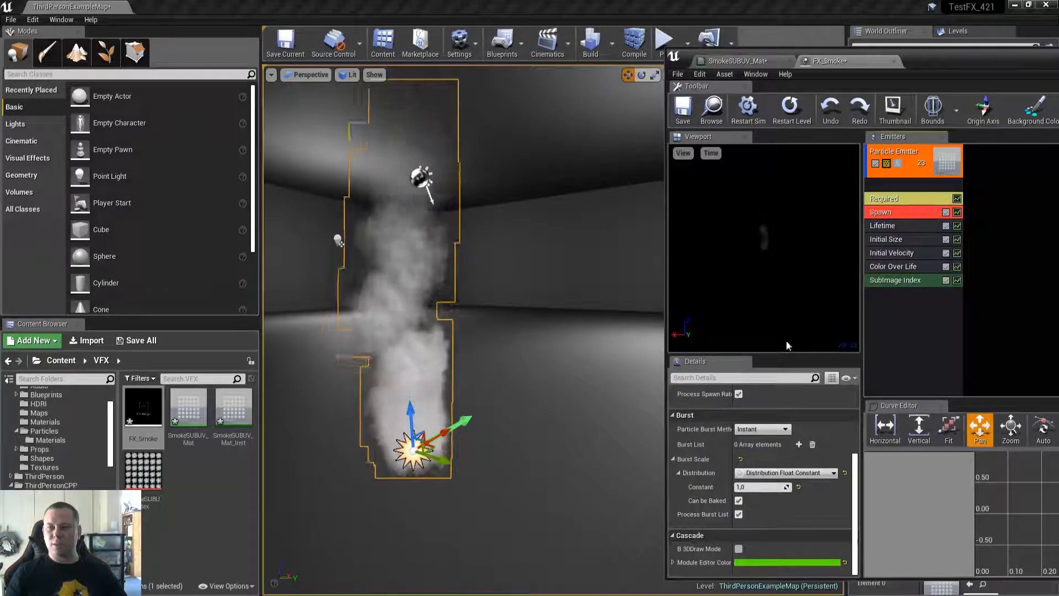
scroll(818, 445, up, 5)
drag(775, 430, 765, 433)
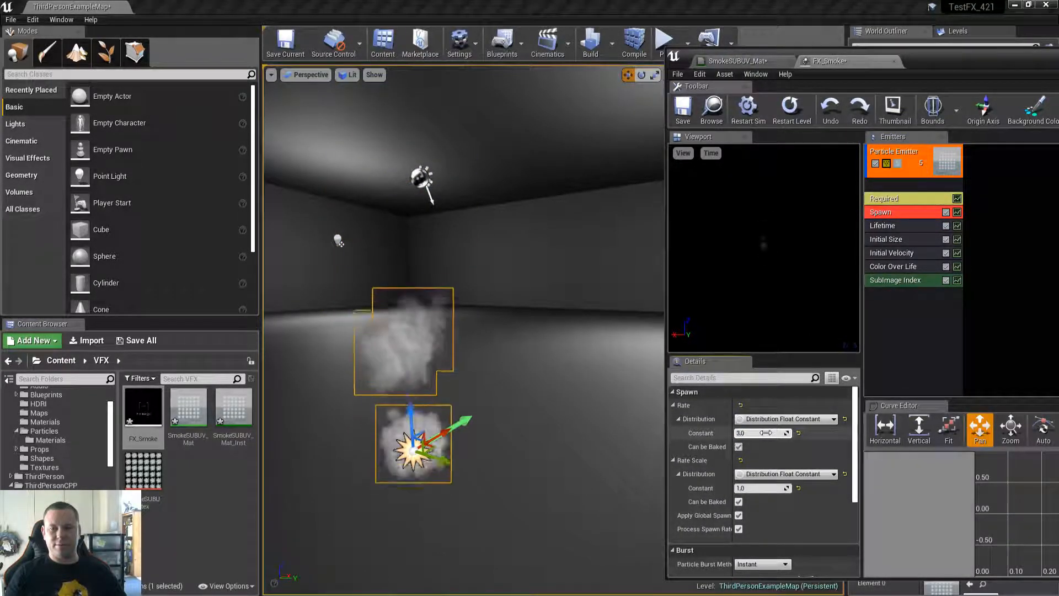
Set the Initial Velocity module's Start Velocity Max to 5 on X, Y and Z.
mouse_move(418, 330)
right_down()
mouse_move(439, 349)
mouse_move(408, 339)
right_up()
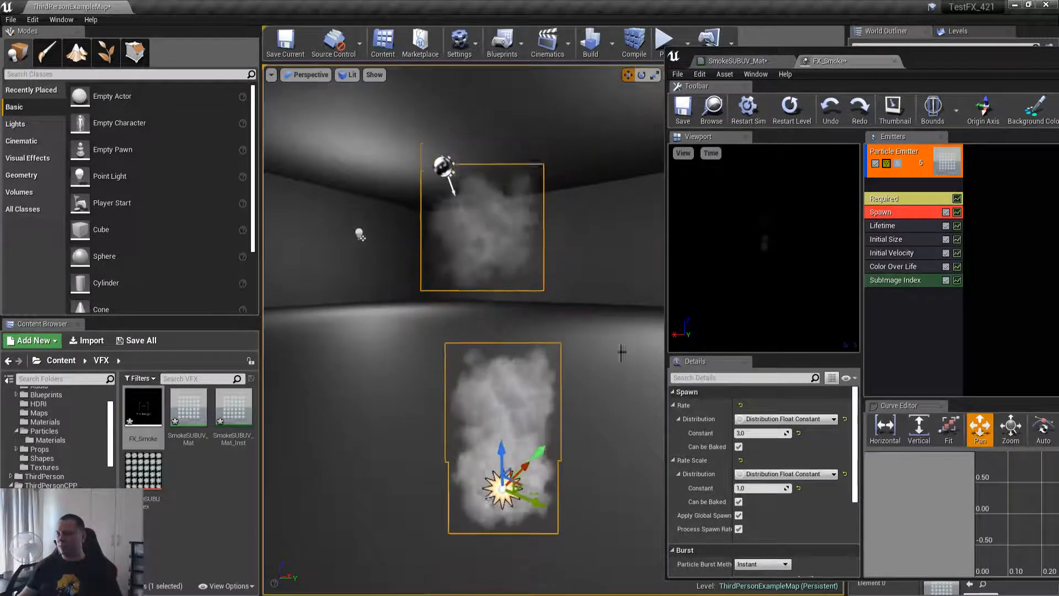
click(907, 253)
click(755, 433)
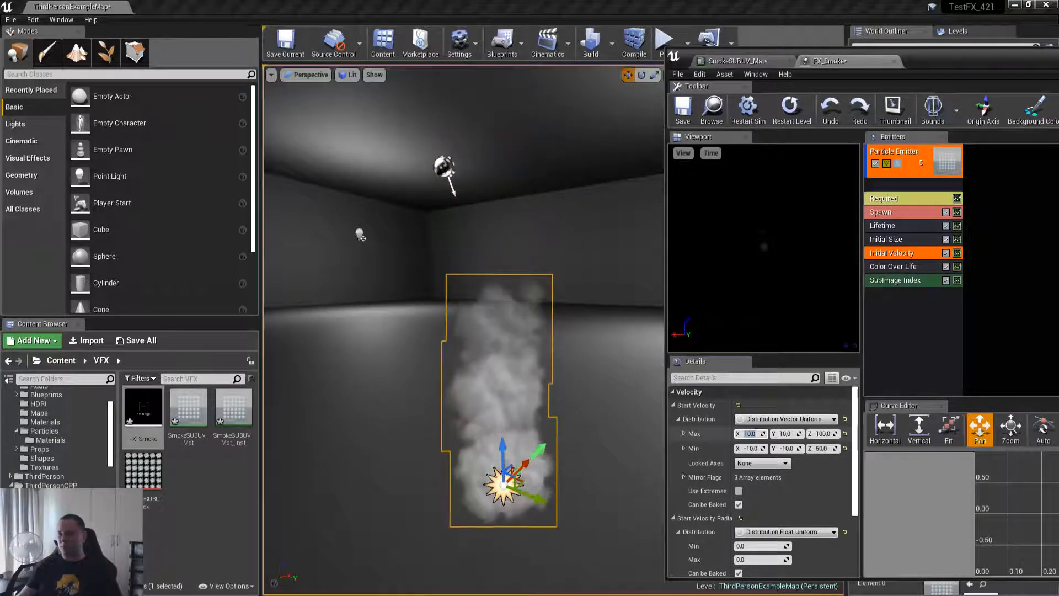
text(5)
key(Tab)
text(5)
key(Tab)
text(5)
key(Tab)
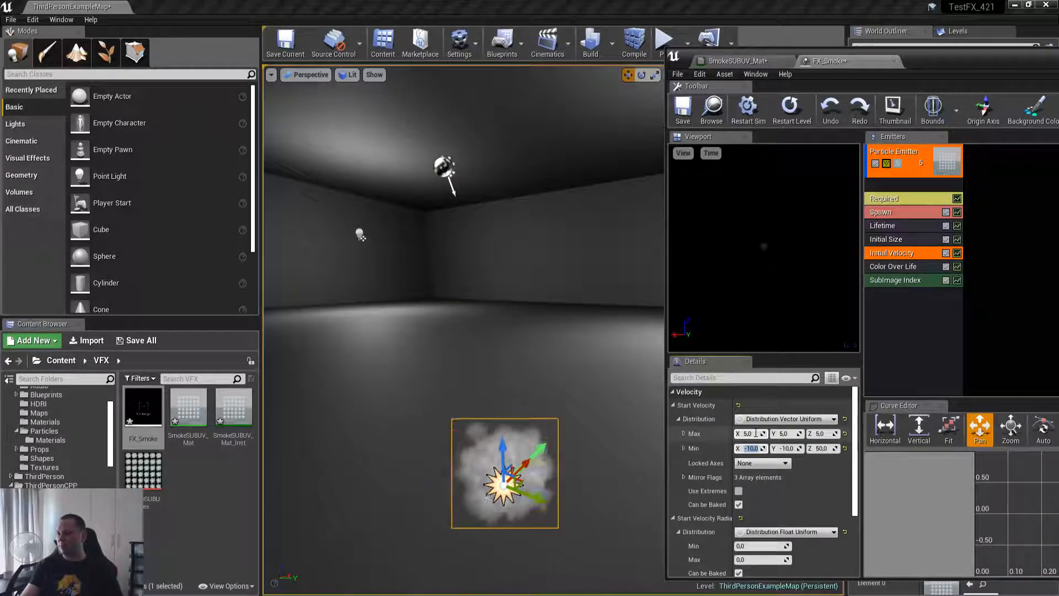
Set the Start Velocity Min to -5 on X, Y and Z.
text(-5)
key(Tab)
text(-5)
key(Tab)
text(-5)
key(Tab)
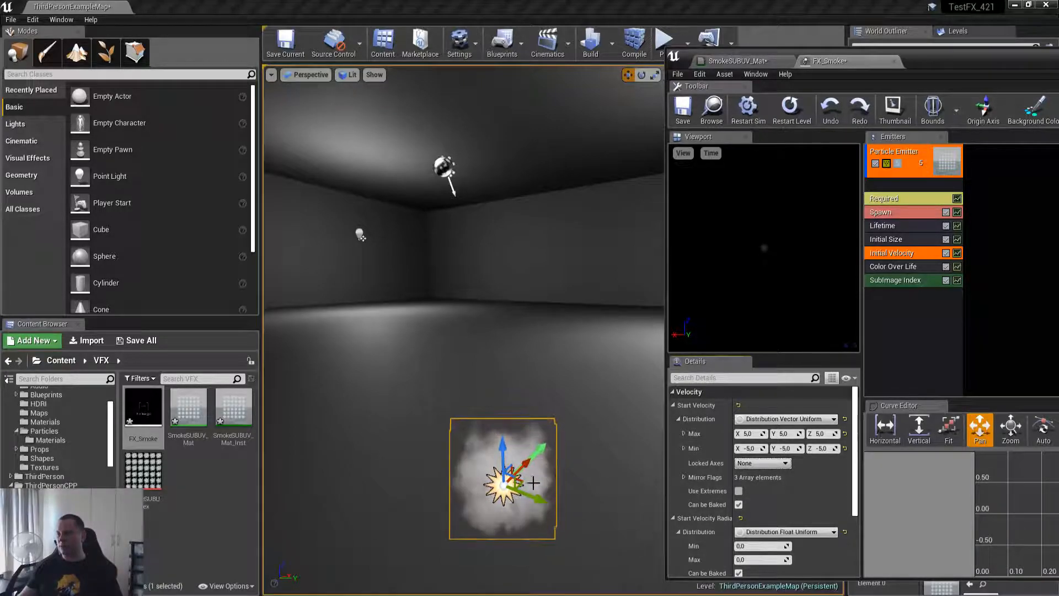
Deselect the smoke emitter and turn on Game View in the level viewport to hide icons and outlines.
right_drag(625, 433, 597, 486)
click(534, 305)
right_drag(480, 318, 504, 287)
key(g)
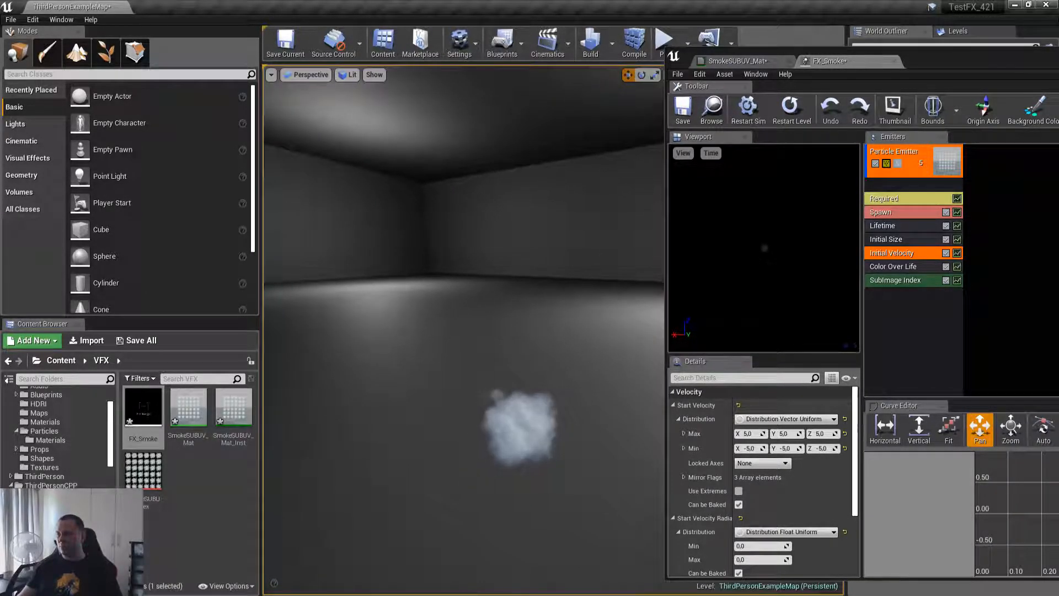
right_drag(489, 333, 489, 333)
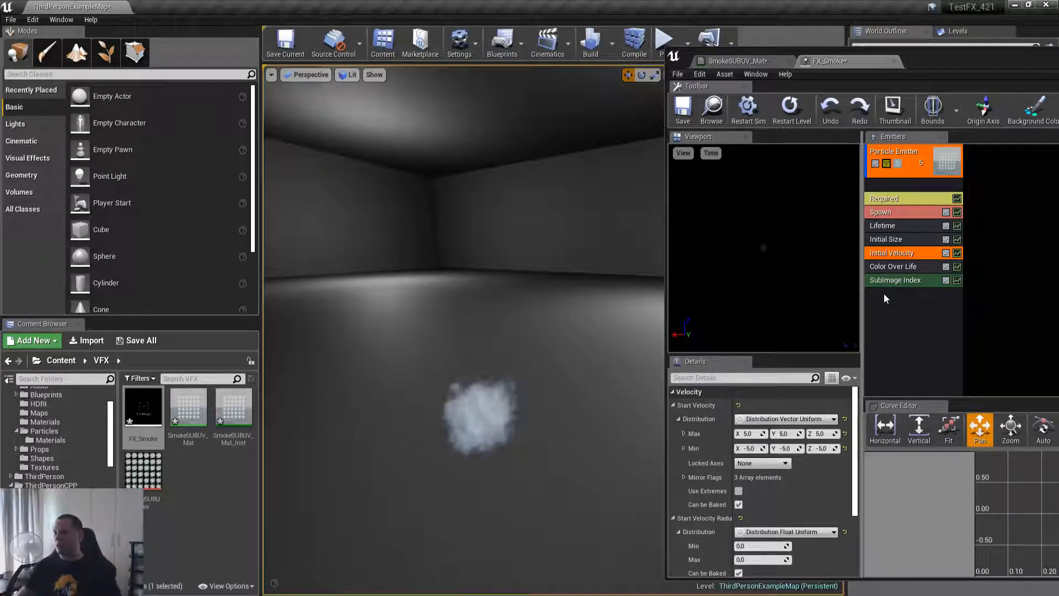
Set the particle lifetime in the Lifetime module to a Min of 4 and a Max of 6.
click(888, 212)
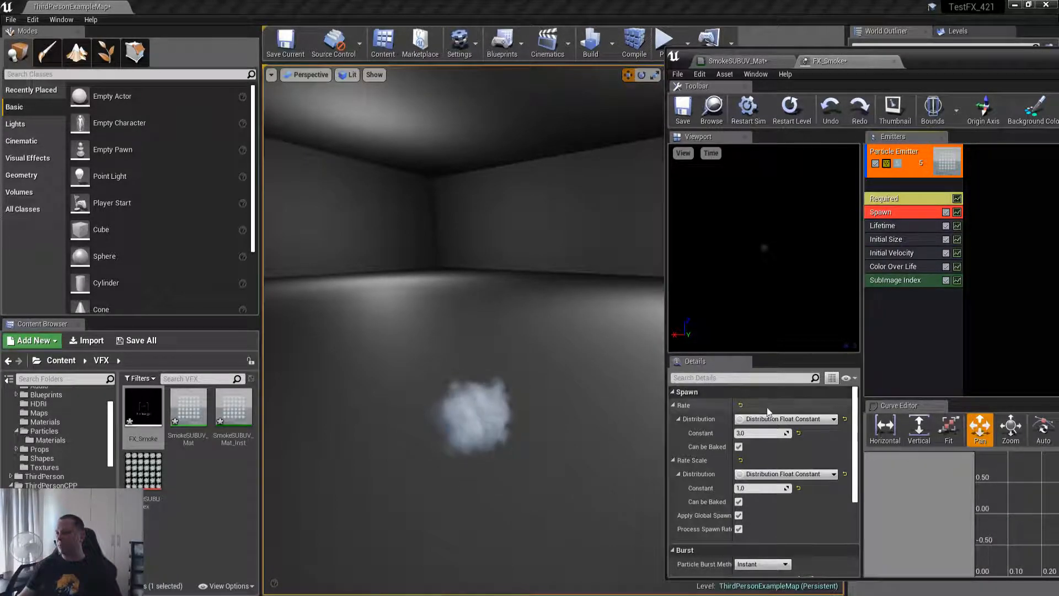
click(896, 223)
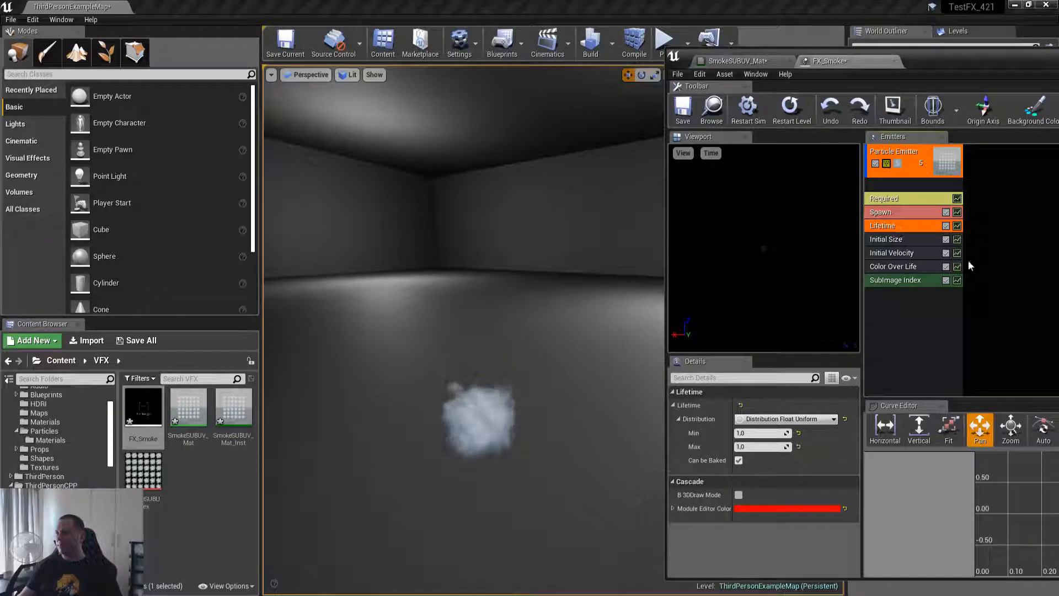
click(761, 432)
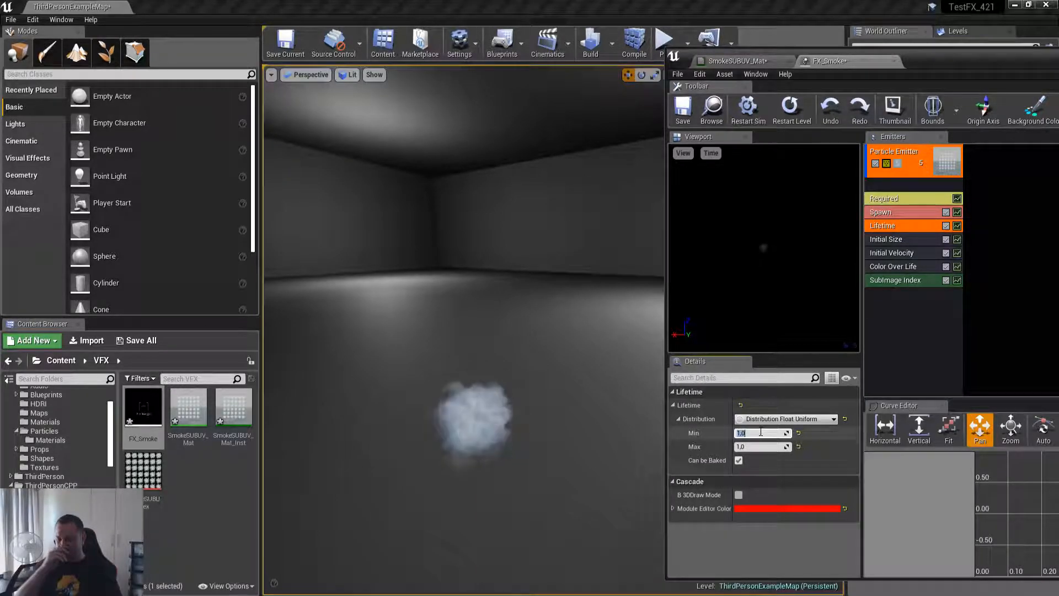
text(4)
key(Tab)
text(6)
key(Return)
Set the Y and Z components of the Initial Size module's Max and Min Start Size to 0.
click(903, 242)
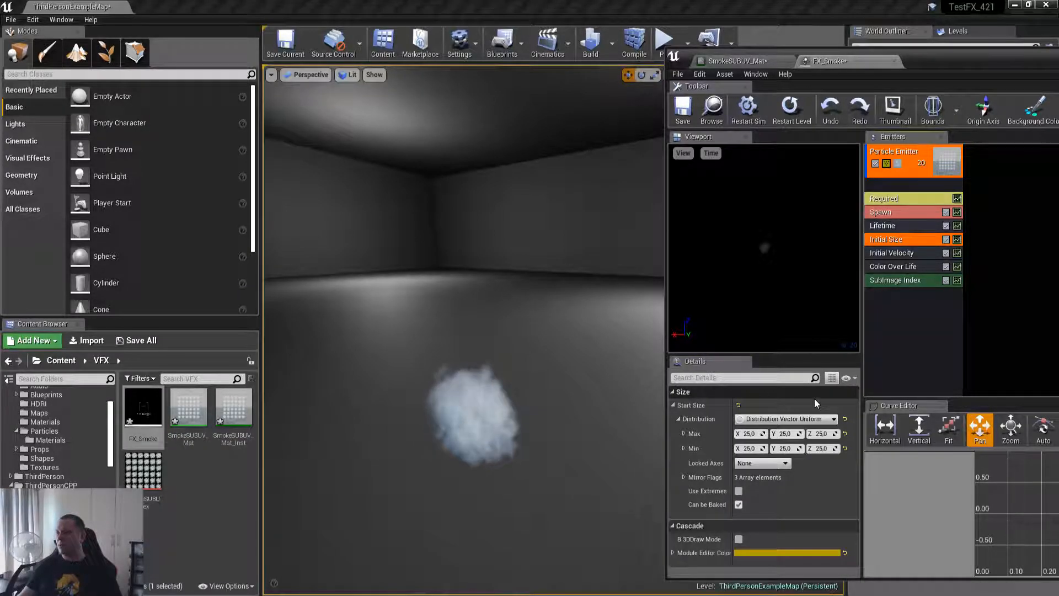
double_click(942, 61)
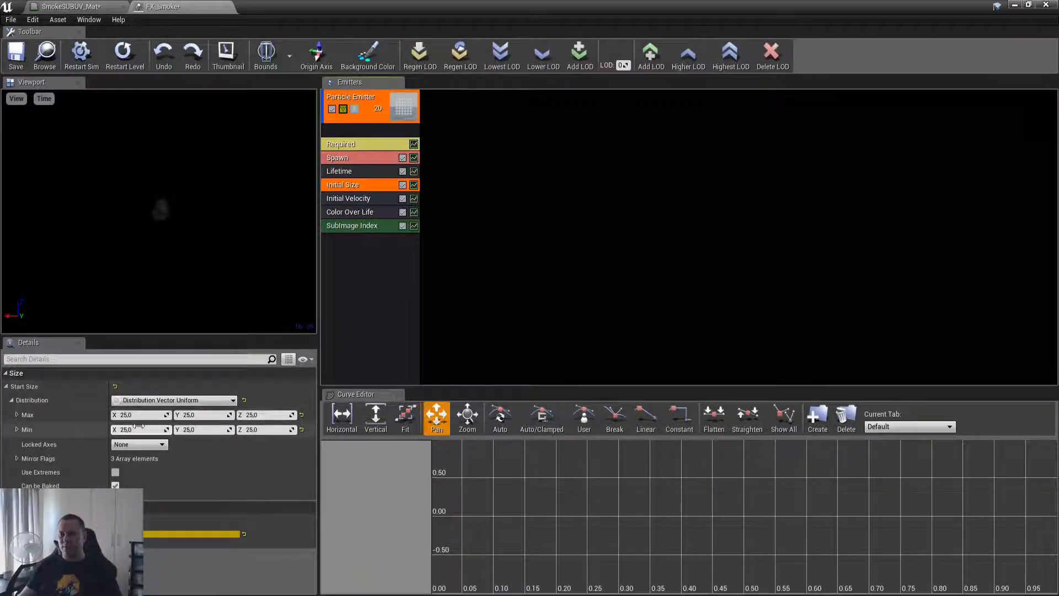
click(199, 414)
text(0)
key(Tab)
text(0)
key(Tab)
key(Tab)
text(0)
key(Tab)
text(0)
key(Tab)
Set the Start Size X values to a Max of 70 and a Min of 50.
click(143, 415)
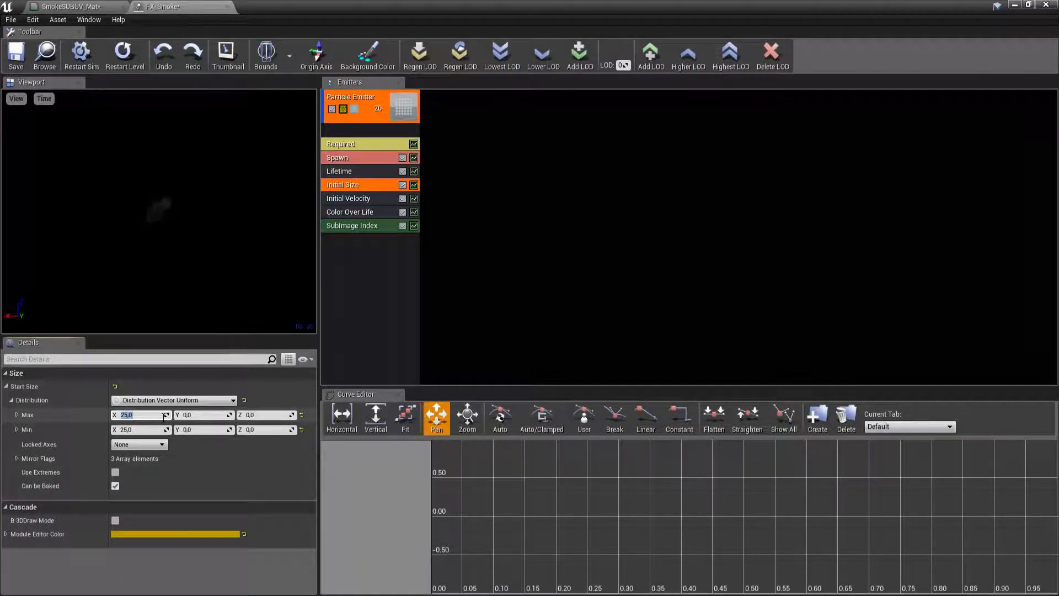
key(Tab)
key(Tab)
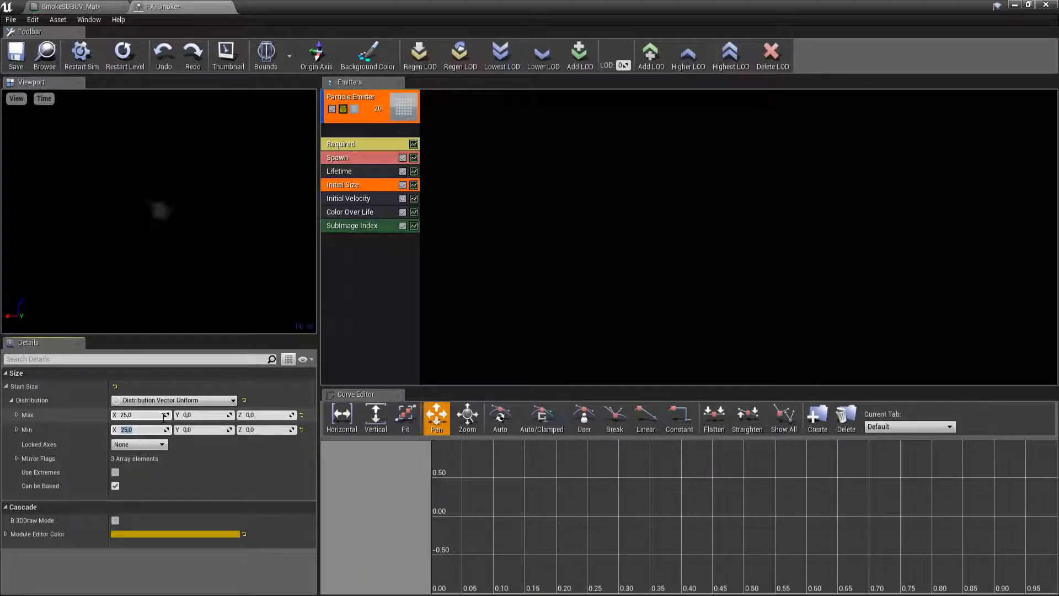
key(shift+Tab)
key(shift+Tab)
key(shift+Tab)
text(70)
key(Tab)
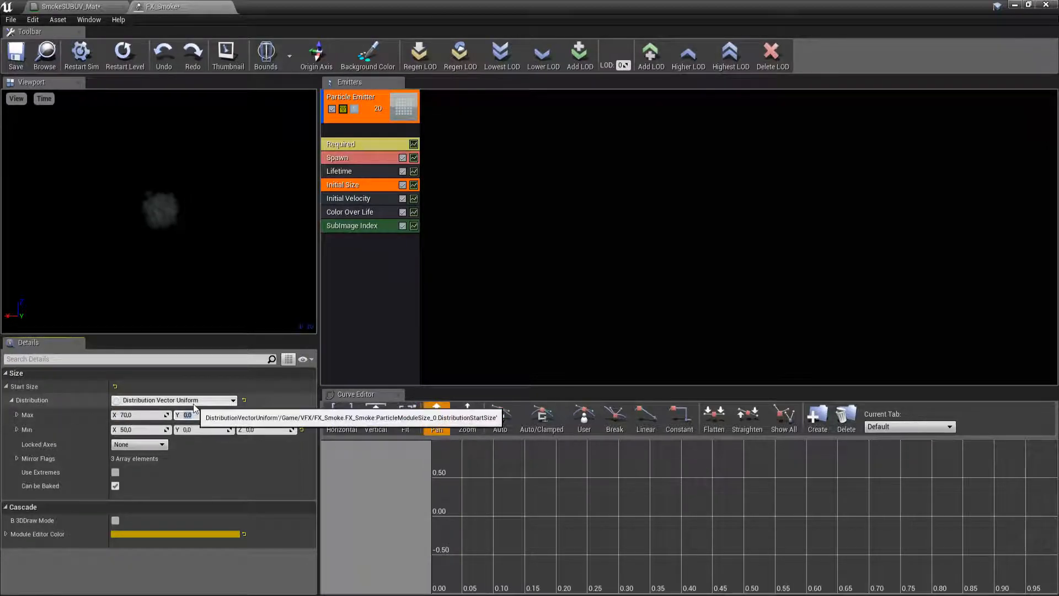
Set the Start Size X values to a Min of 70 and a Max of 100, and check the smoke in the level.
click(147, 414)
click(146, 429)
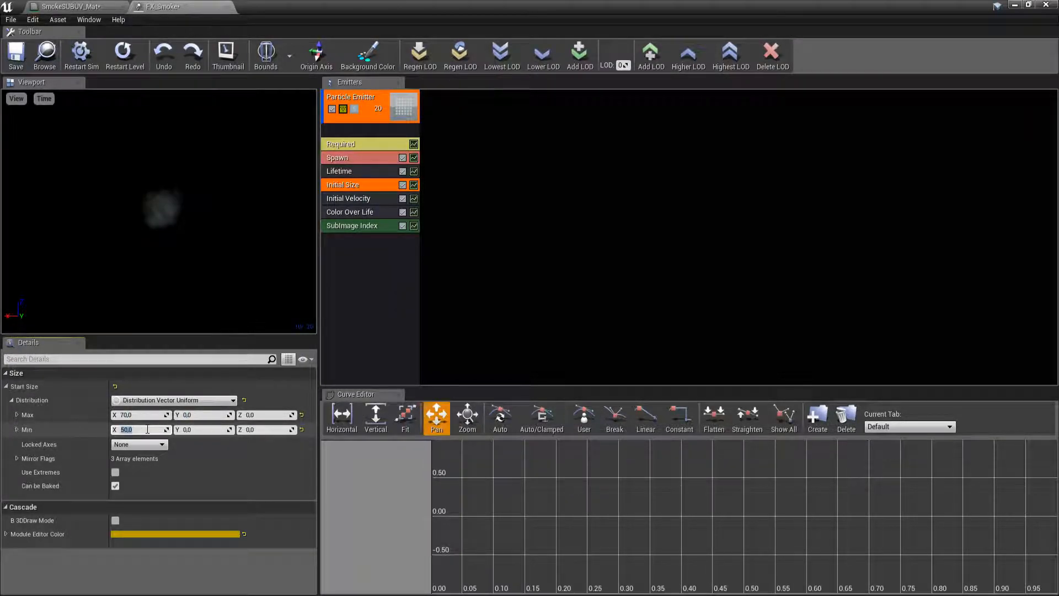
text(7-)
key(BackSpace)
text(0)
key(shift+Tab)
key(shift+Tab)
key(shift+Tab)
text(100)
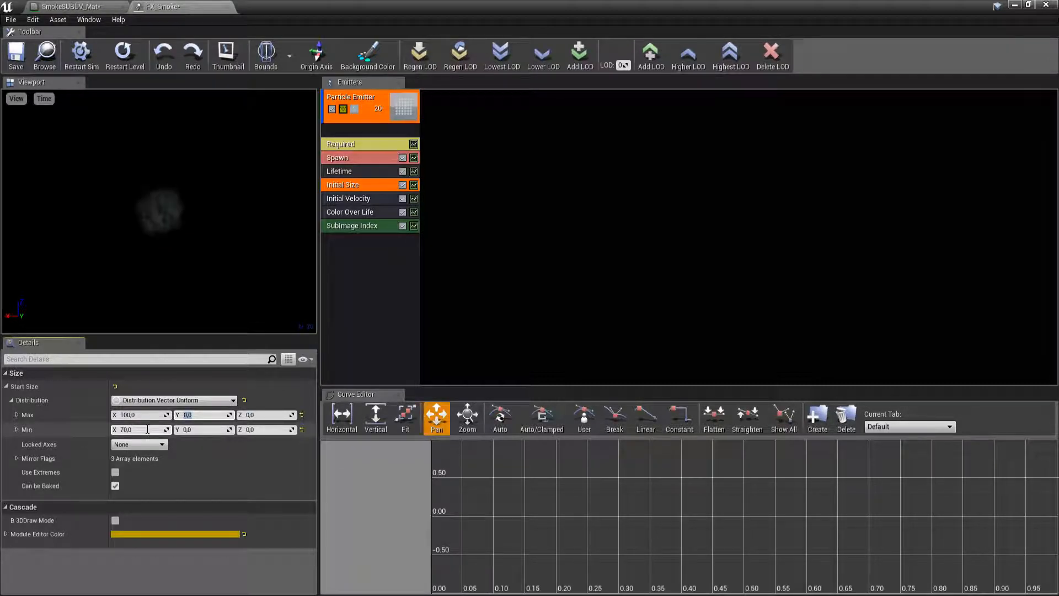
key(Tab)
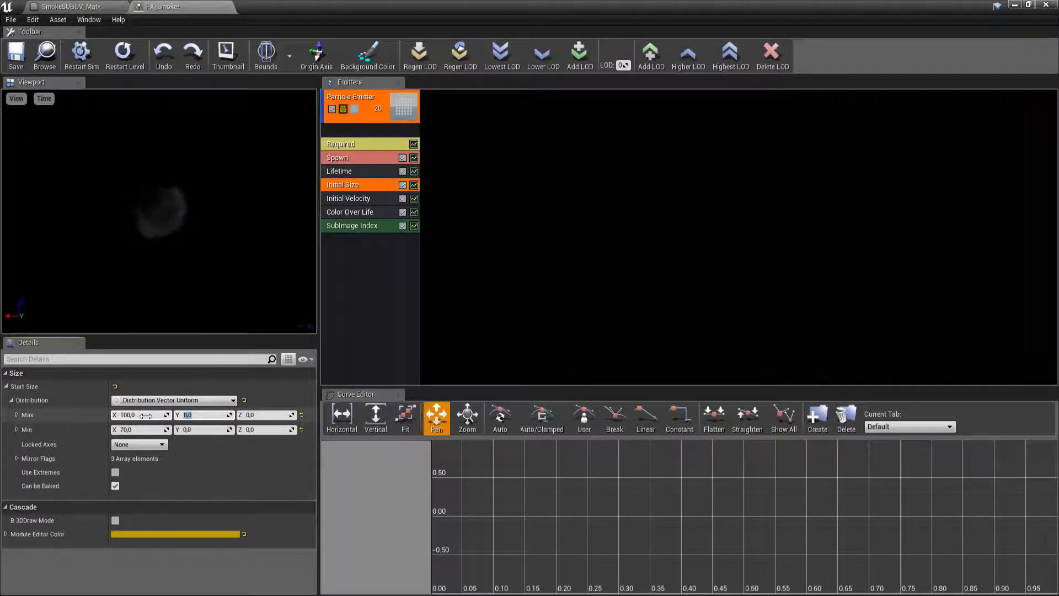
double_click(421, 5)
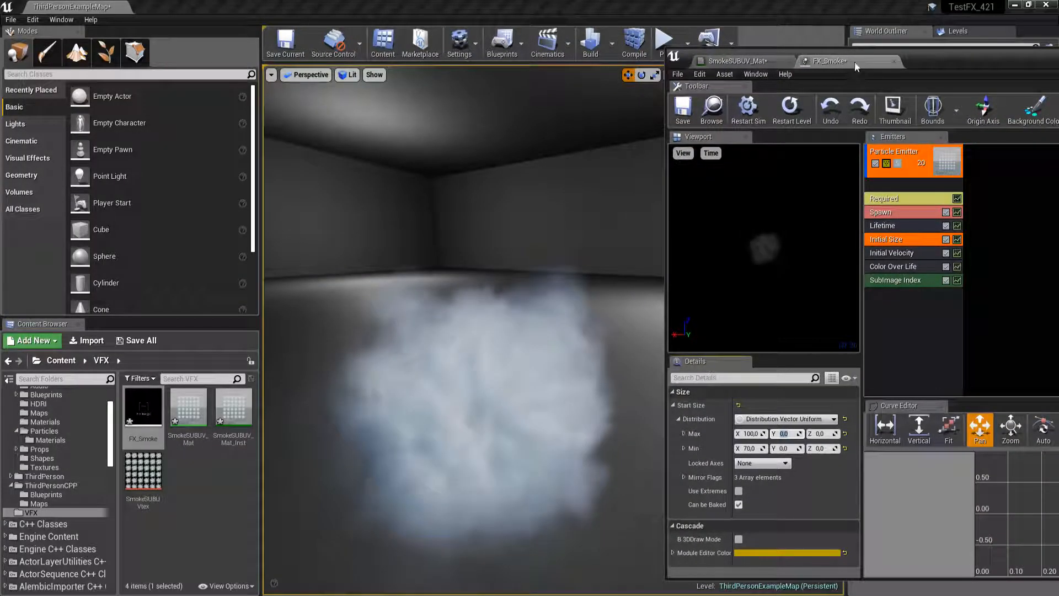
double_click(947, 58)
click(149, 414)
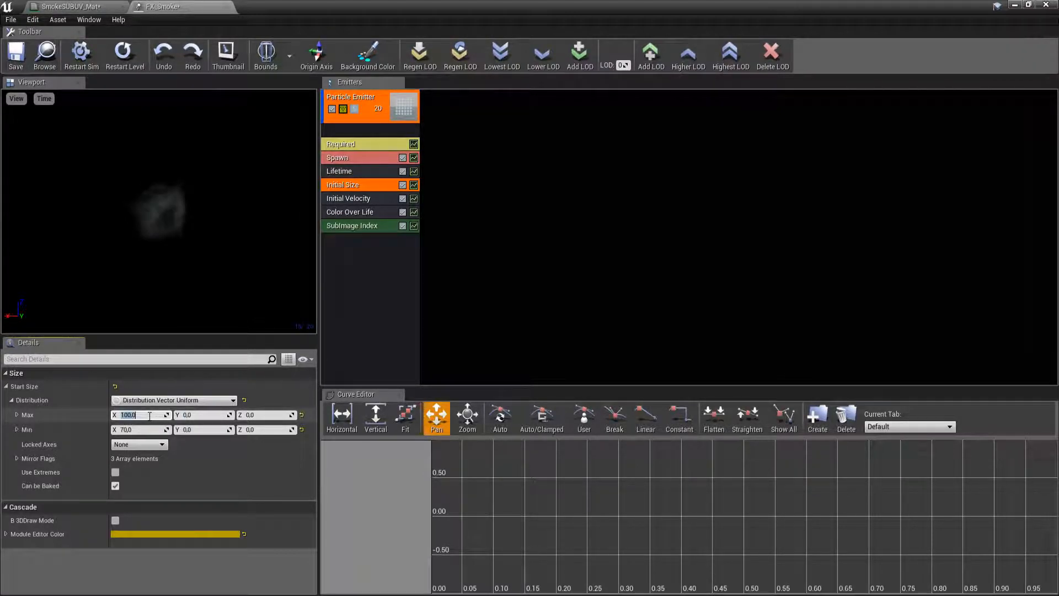
double_click(478, 6)
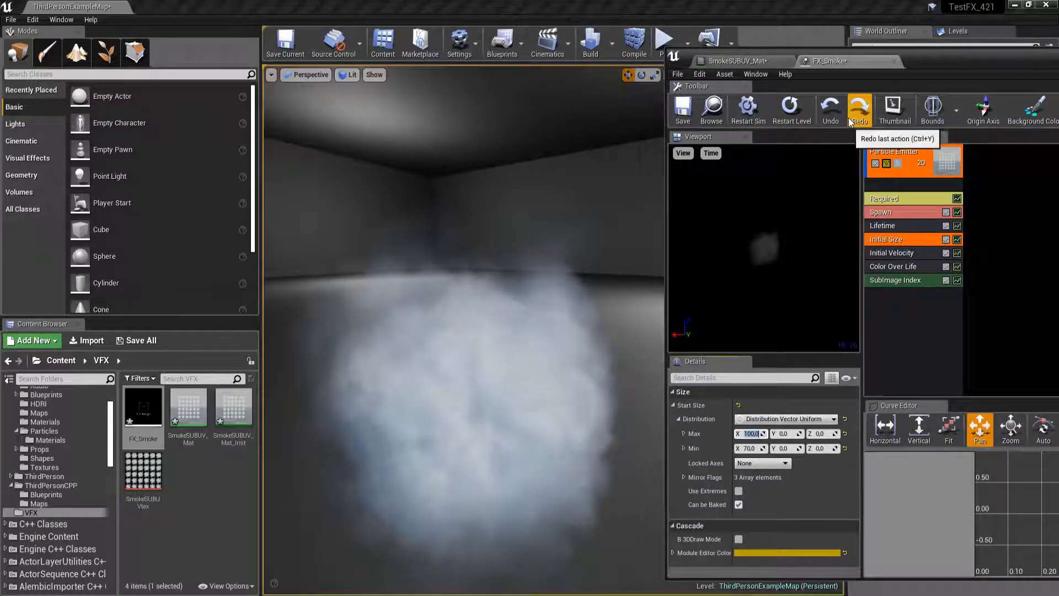
Zero all X, Y and Z components of the Initial Velocity module's Start Velocity Max and Min.
double_click(942, 58)
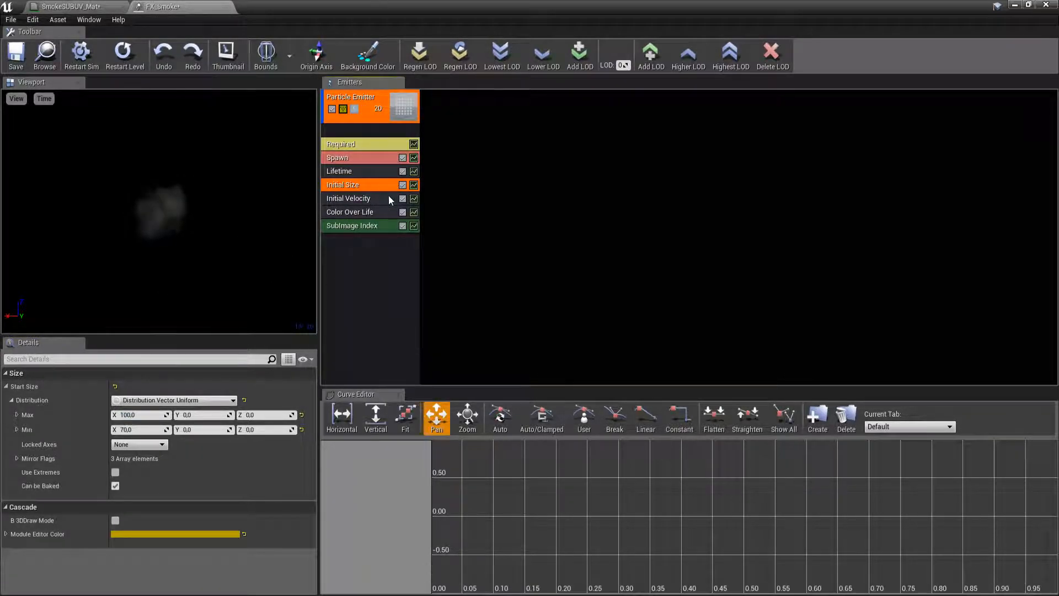
click(367, 198)
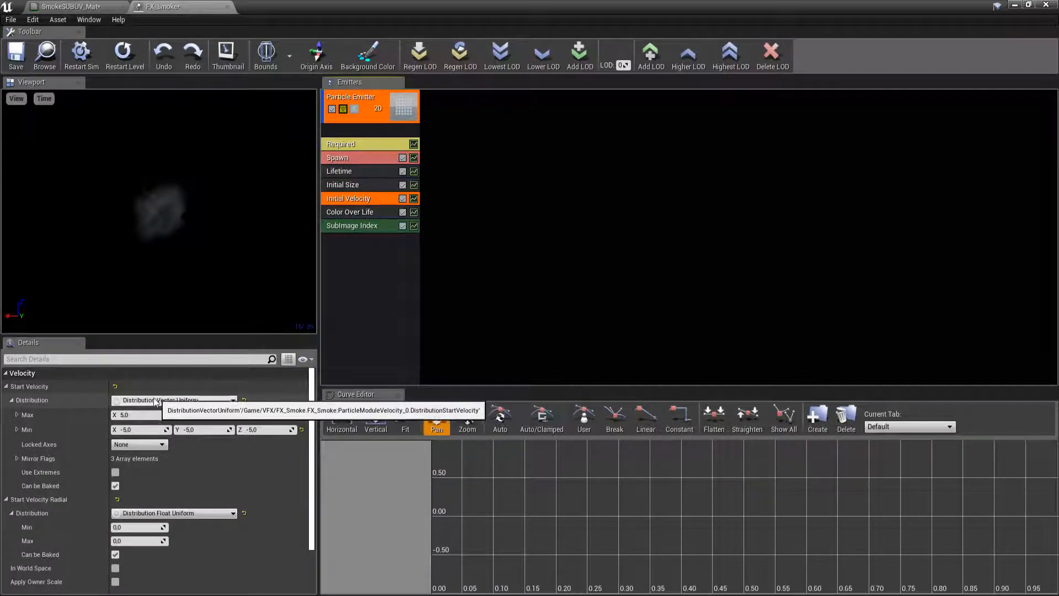
click(140, 415)
text(0)
key(Tab)
key(Tab)
text(0)
key(Tab)
text(0)
key(Tab)
text(0)
key(Tab)
text(0)
Set the Start Velocity X values to a Max of 30 and a Min of 10.
click(136, 415)
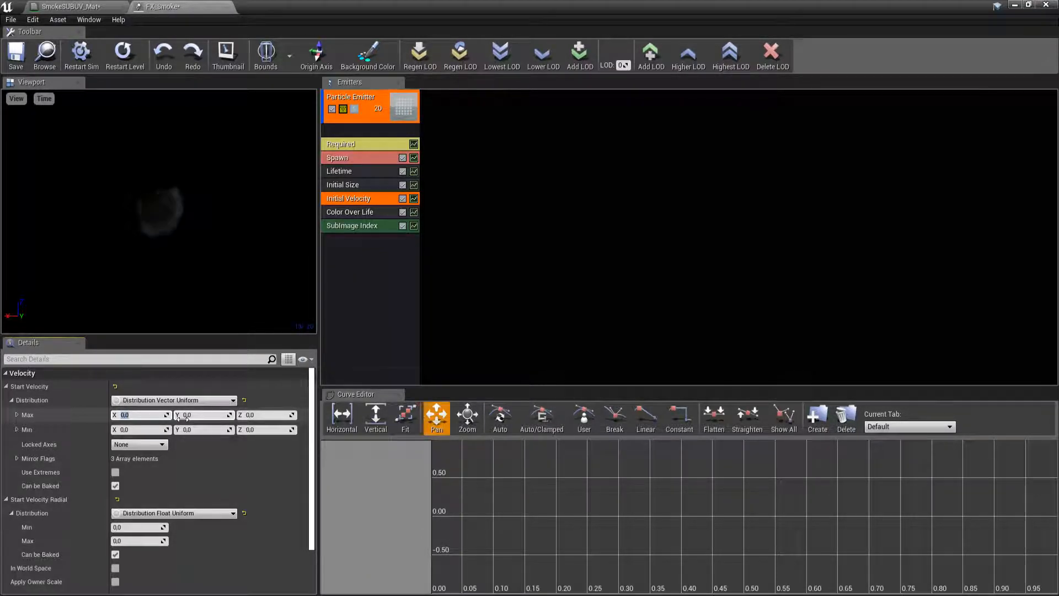
key(Tab)
key(Tab)
key(Tab)
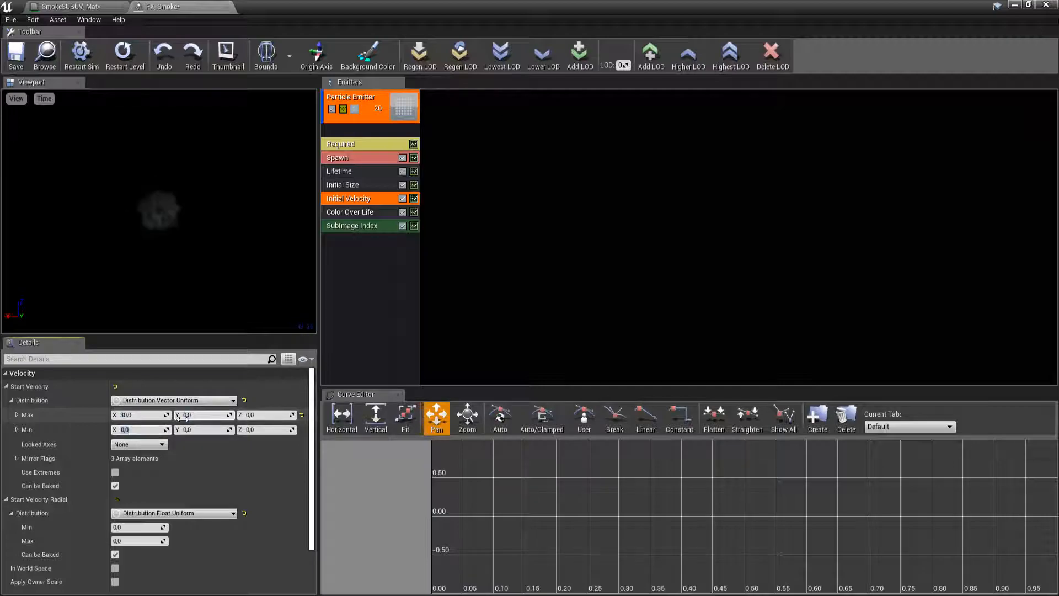
text(10)
key(Tab)
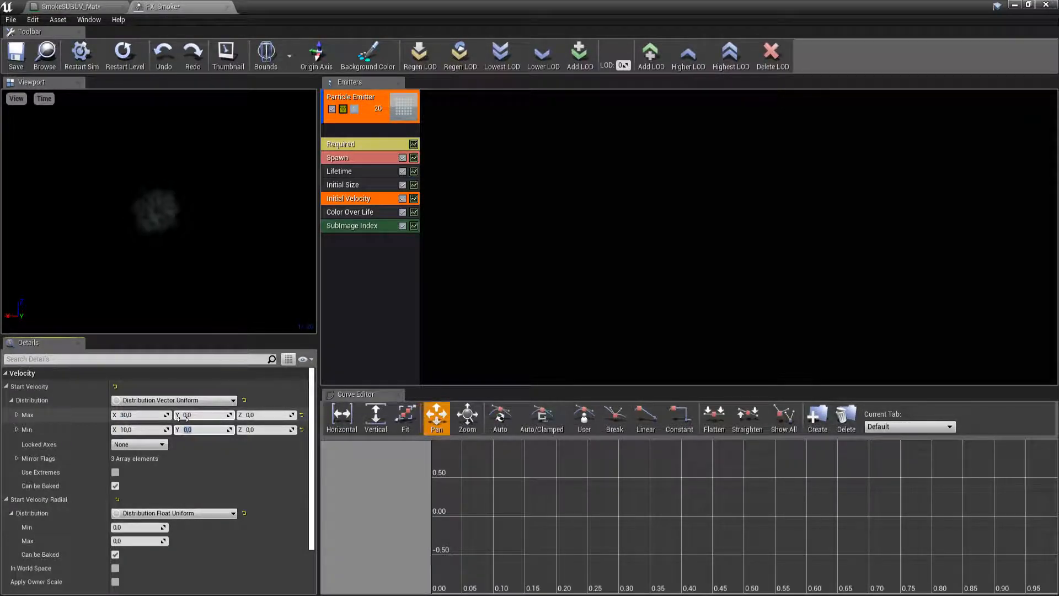
Set the Start Velocity Z values to a Max of 20 and a Min of 10.
key(shift+Tab)
key(shift+Tab)
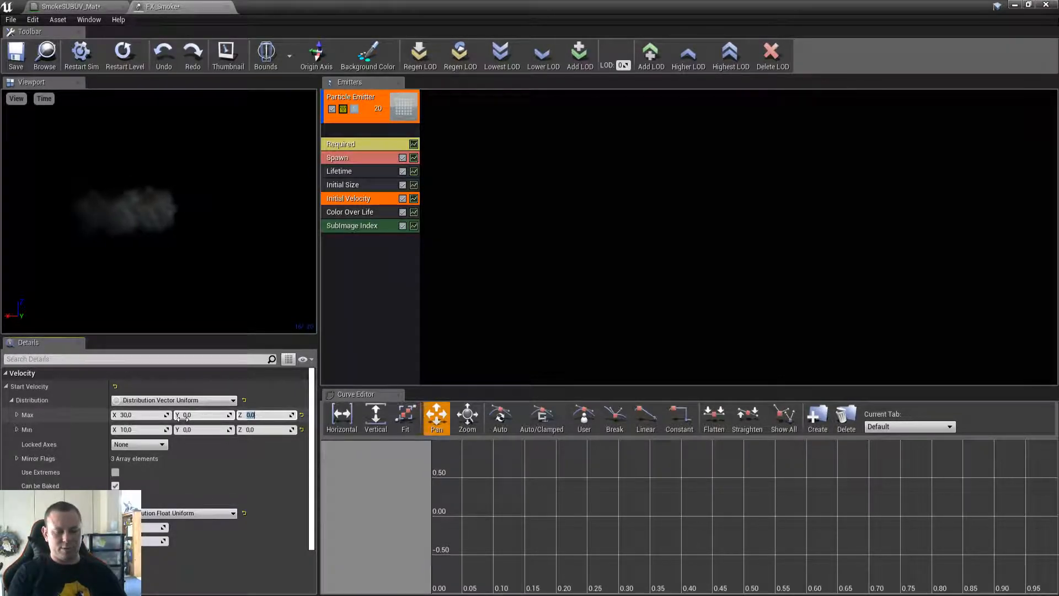
text(20)
key(Tab)
key(Tab)
key(Tab)
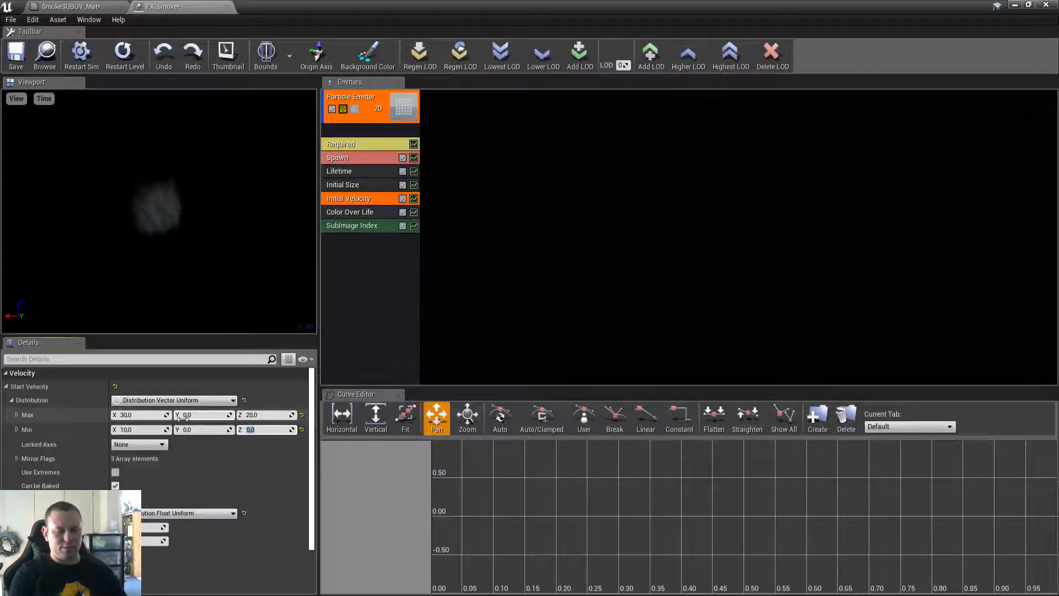
text(10)
key(Return)
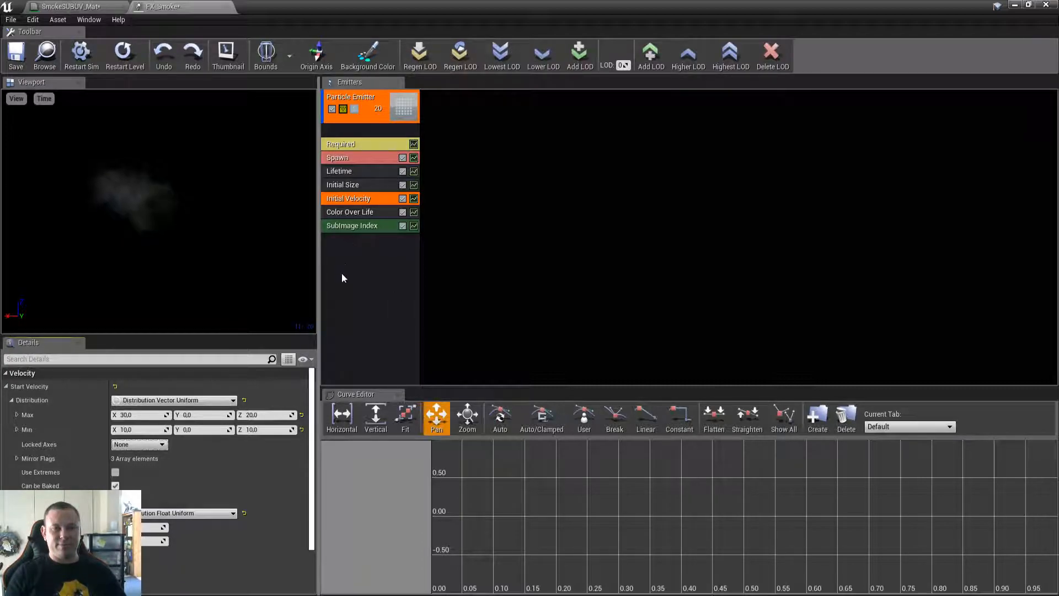
Check the drifting smoke in the level and save the FX_Smoke particle system.
double_click(461, 5)
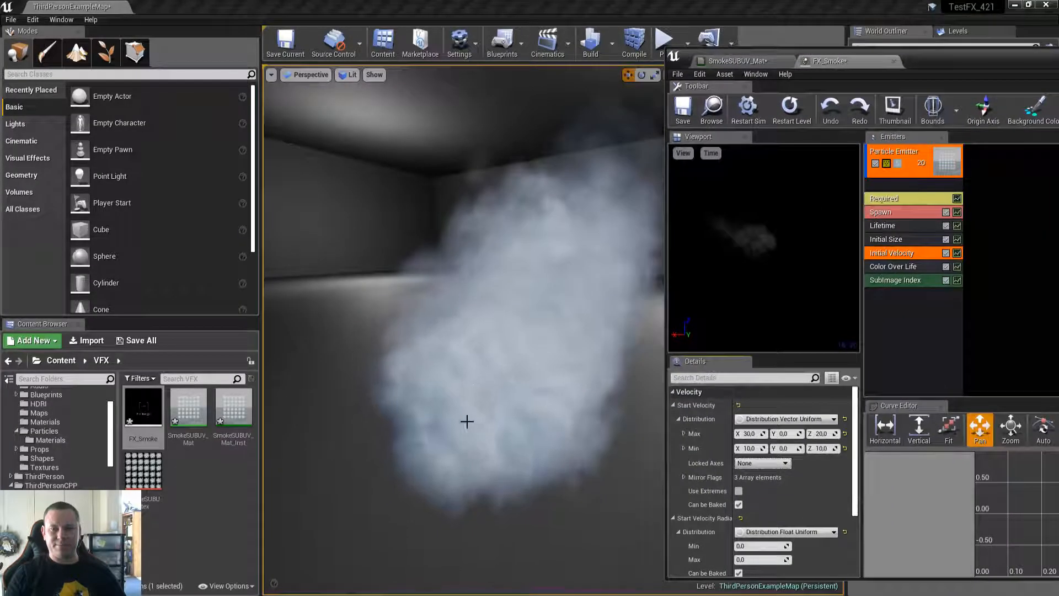
double_click(941, 59)
click(18, 52)
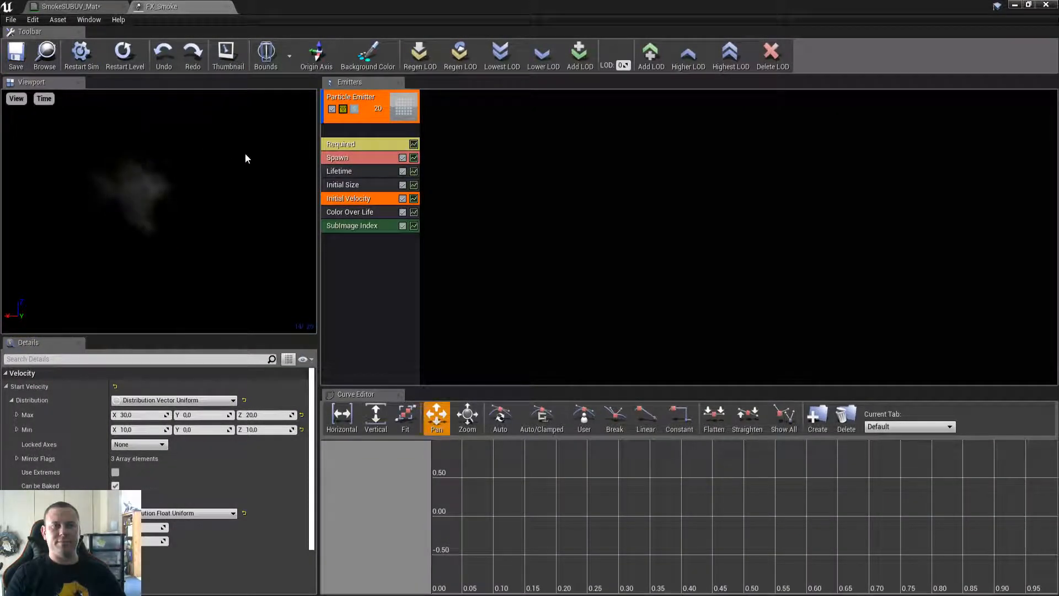
Set the Out Val colour of the first Color Over Life point to light grey, with a brightness of about 0.52.
click(351, 211)
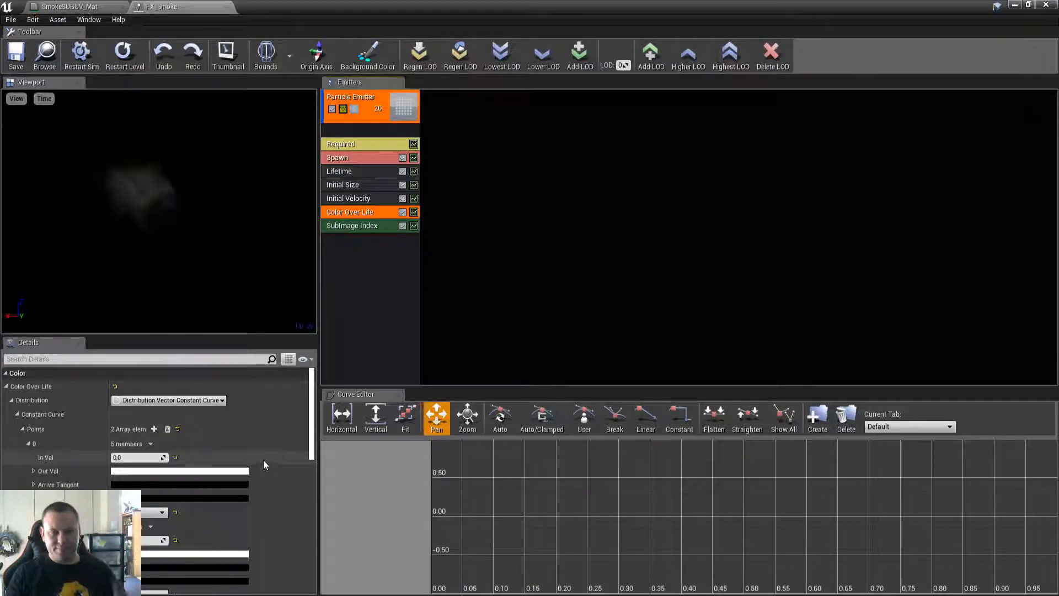
scroll(263, 450, down, 3)
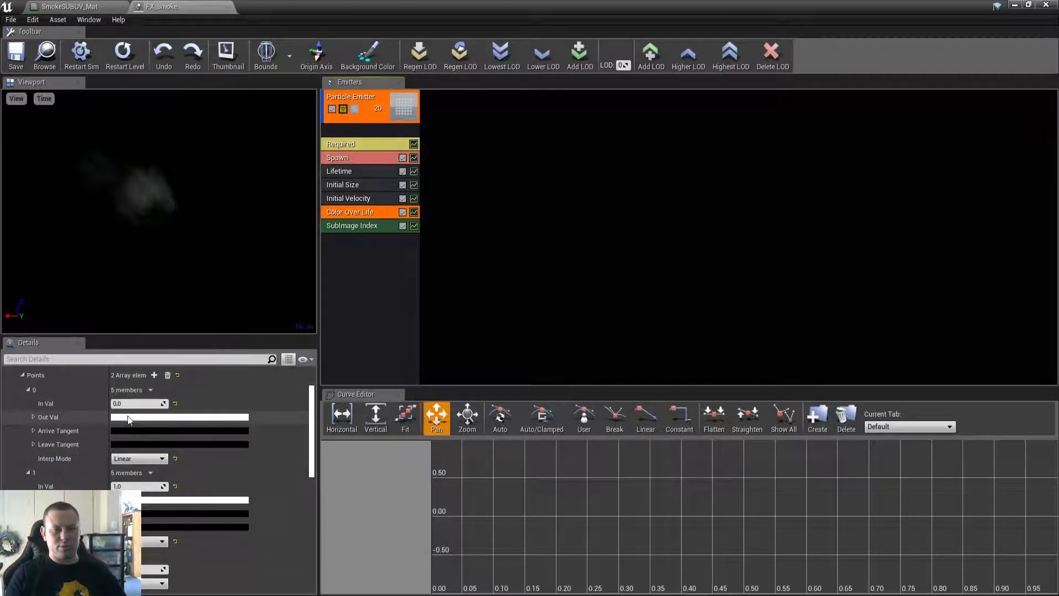
click(155, 417)
drag(318, 333, 318, 385)
click(324, 565)
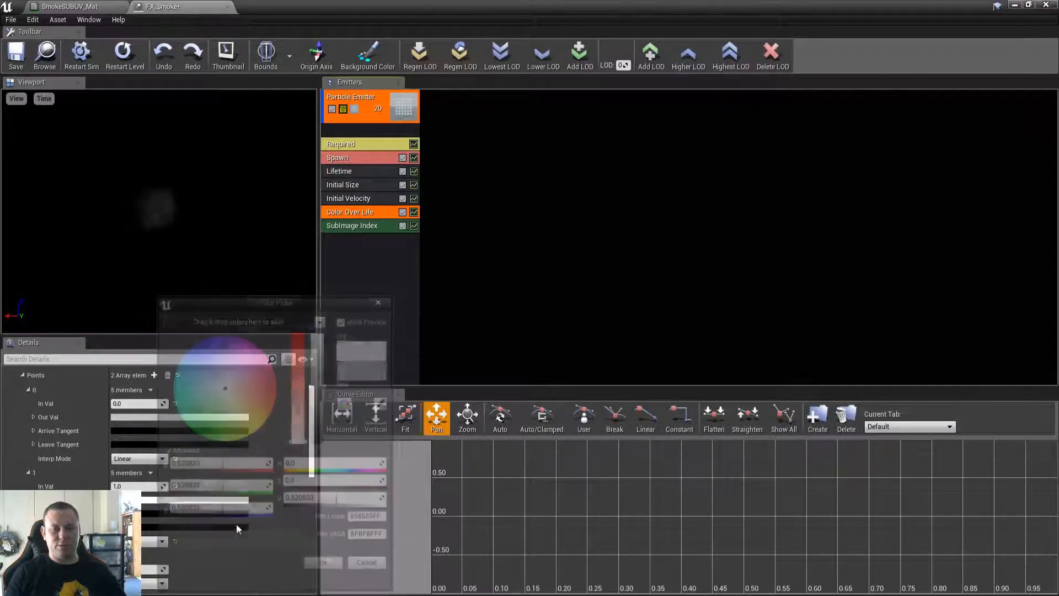
Set the Out Val colour of the second Color Over Life point to grey with a brightness of about 0.22, and check it in the level.
scroll(196, 455, down, 2)
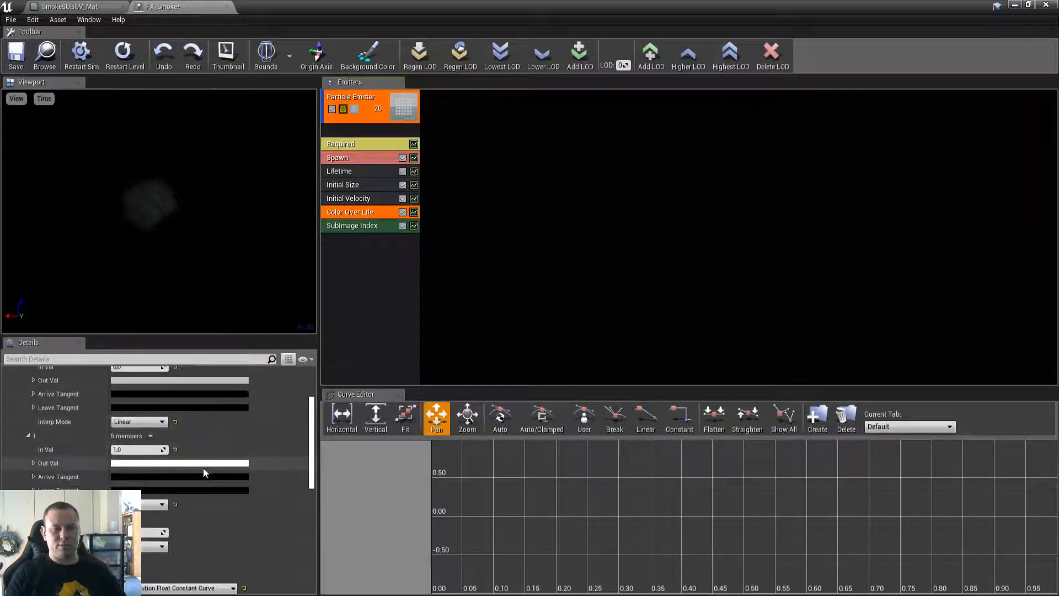
click(152, 465)
drag(318, 438, 323, 422)
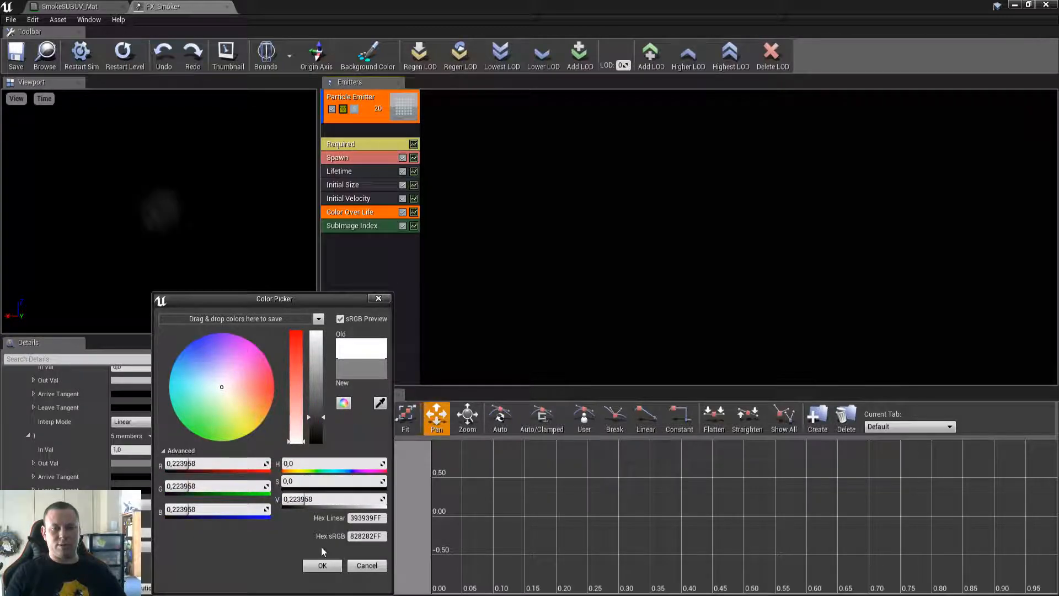
click(323, 565)
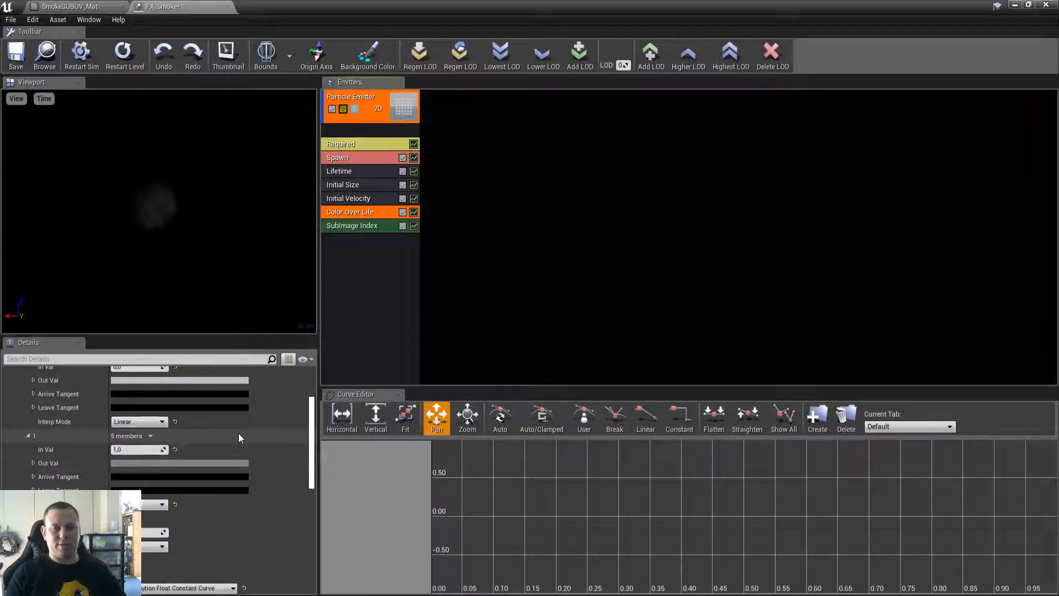
double_click(331, 5)
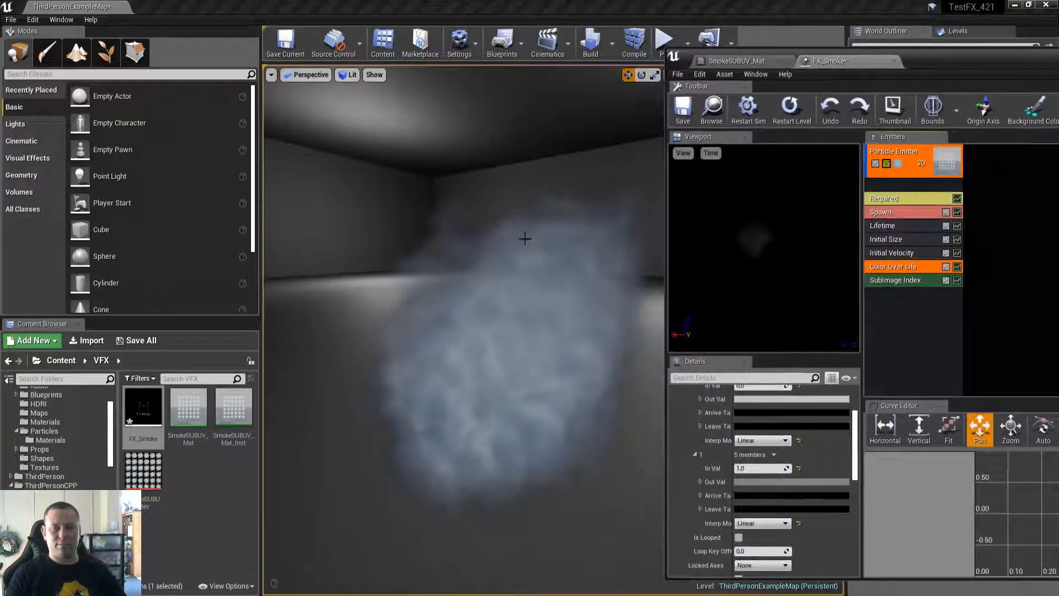
double_click(928, 57)
Give the Out Val colour of the first Color Over Life point a slight warm tint.
scroll(220, 441, up, 2)
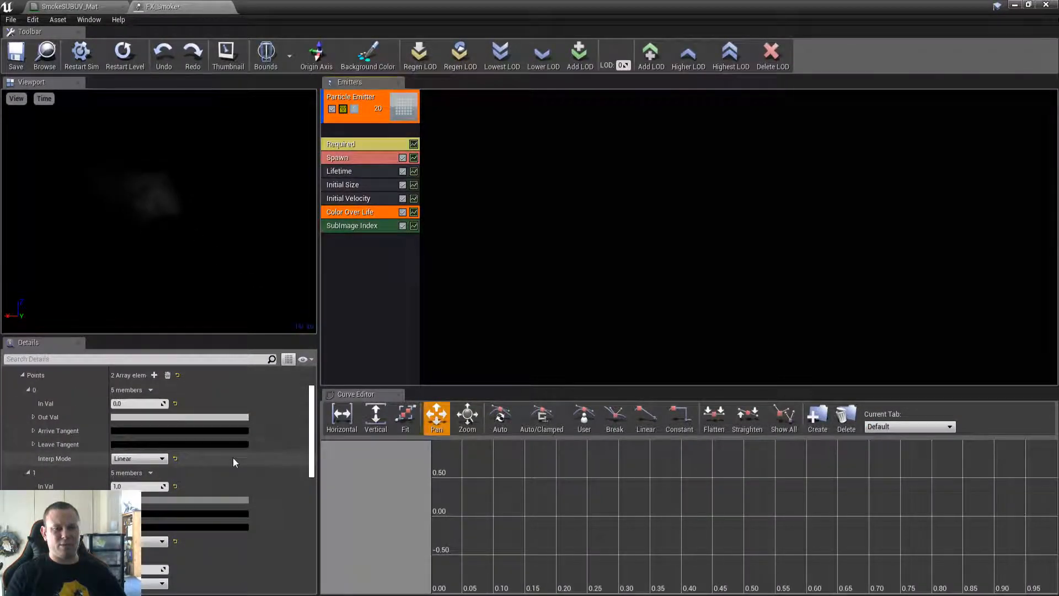
click(193, 418)
click(276, 385)
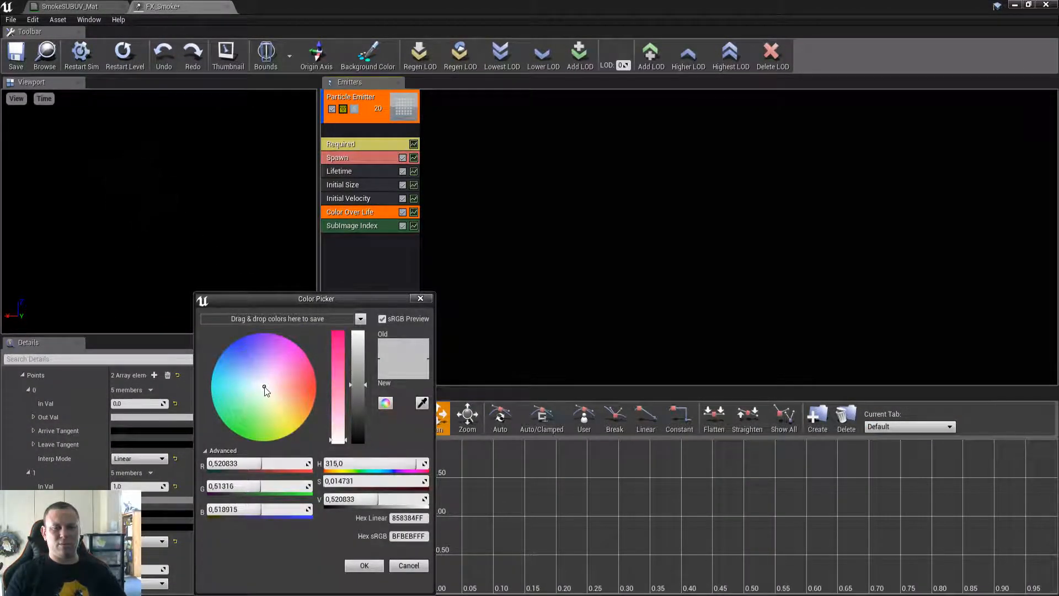
drag(276, 384, 274, 392)
click(364, 566)
Tint the second Color Over Life point's Out Val slightly warm, with a saturation of about 0.18, and save the particle system.
click(201, 503)
click(278, 391)
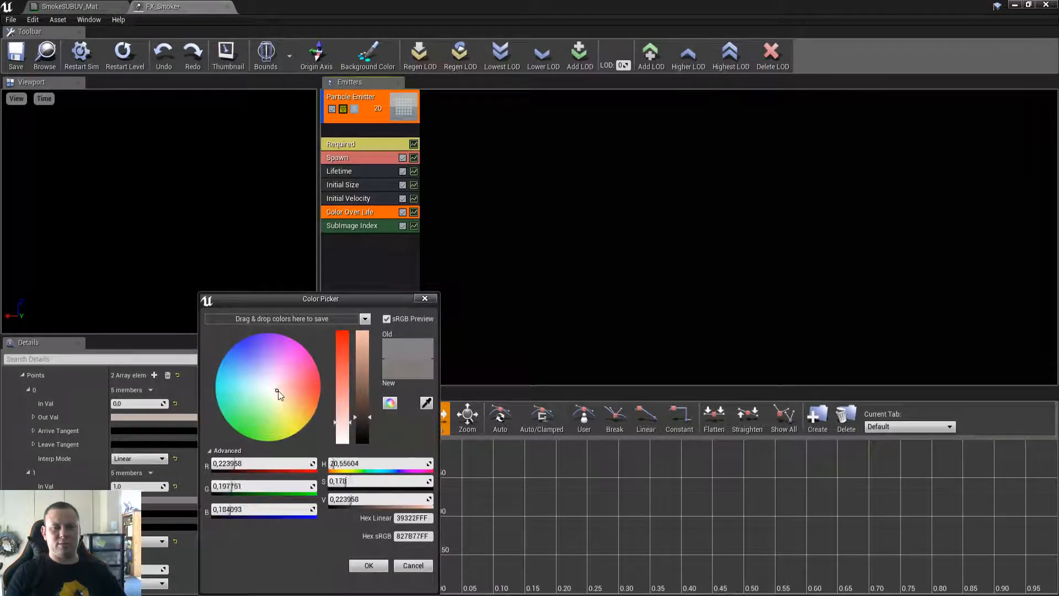
click(369, 565)
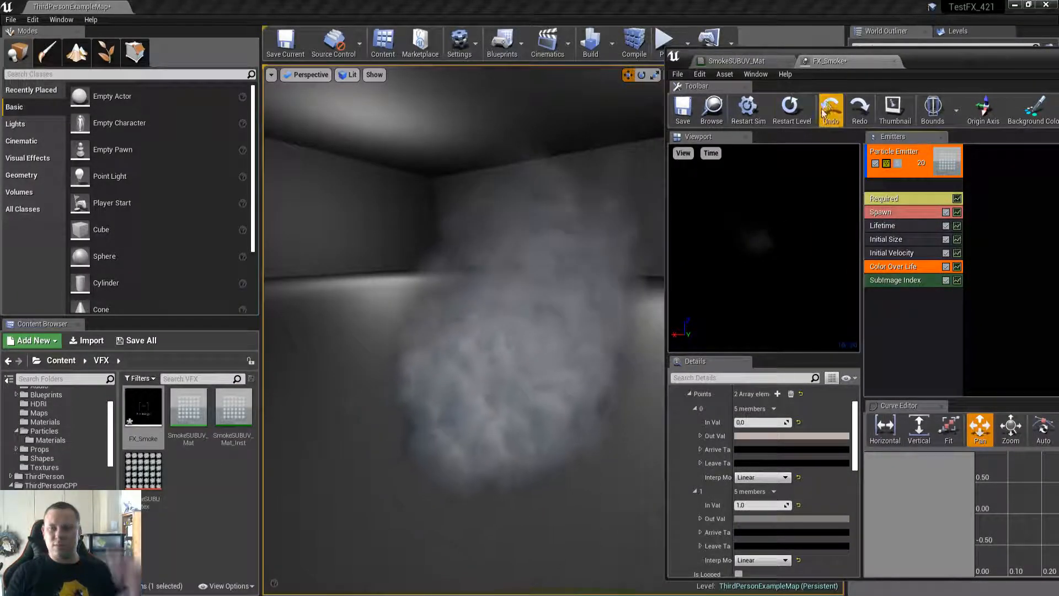
double_click(932, 58)
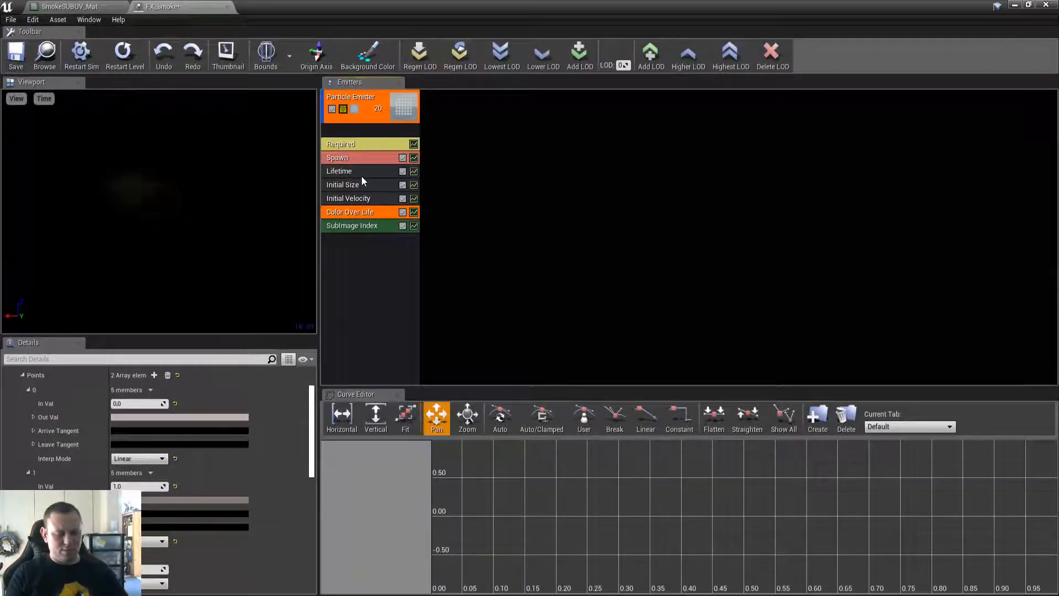
key(ctrl+s)
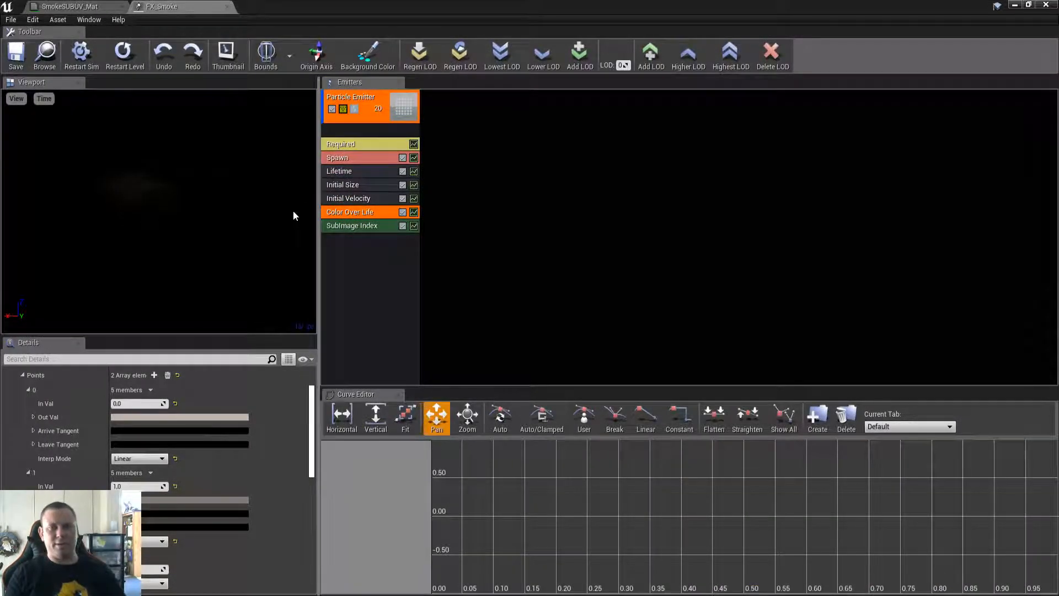
Add a Sphere location module to the smoke emitter.
click(363, 246)
right_click(356, 251)
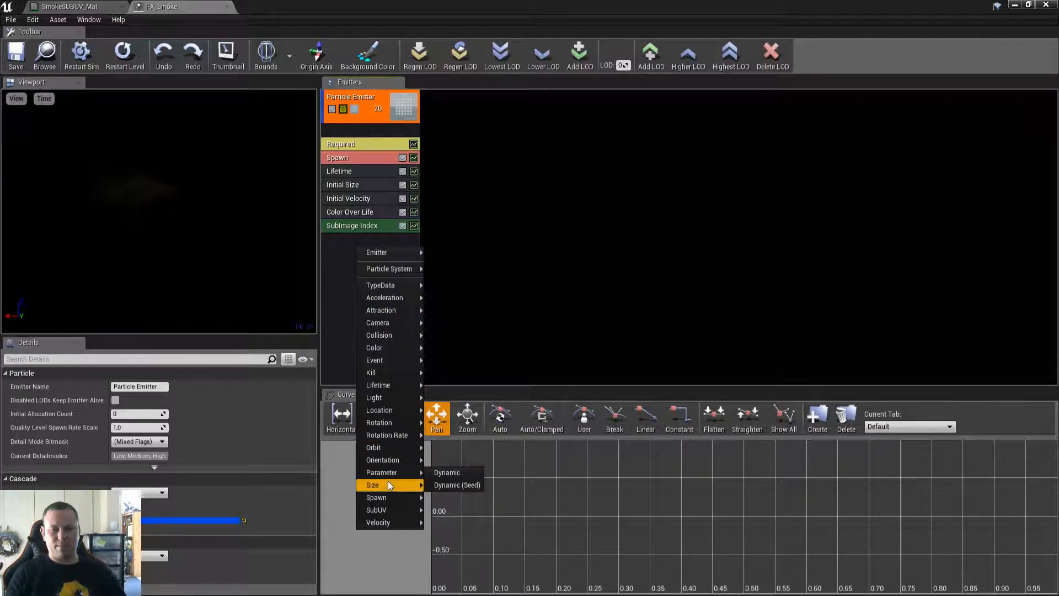
mouse_move(393, 410)
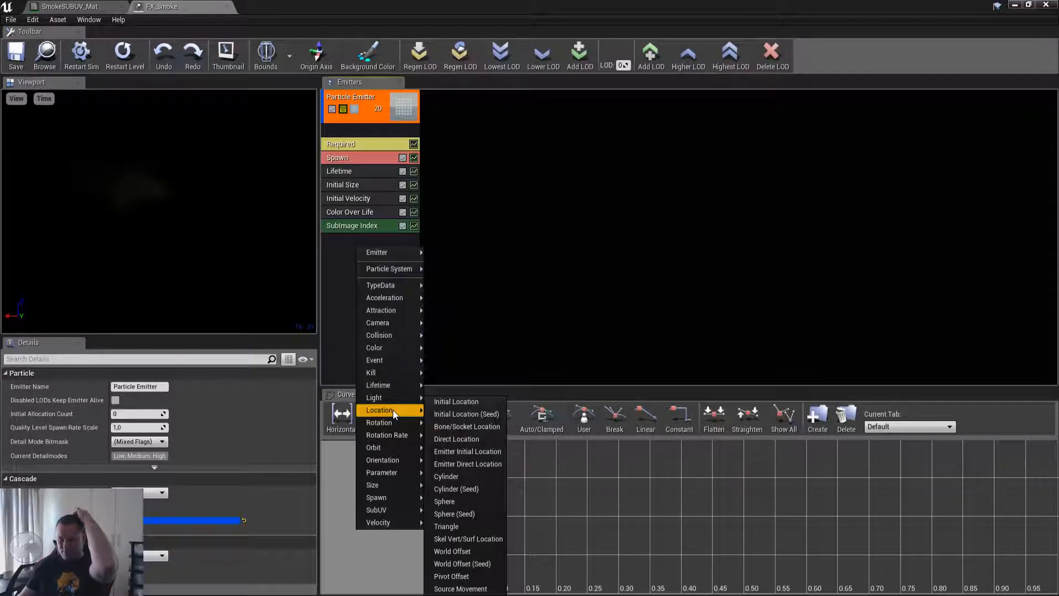
click(481, 500)
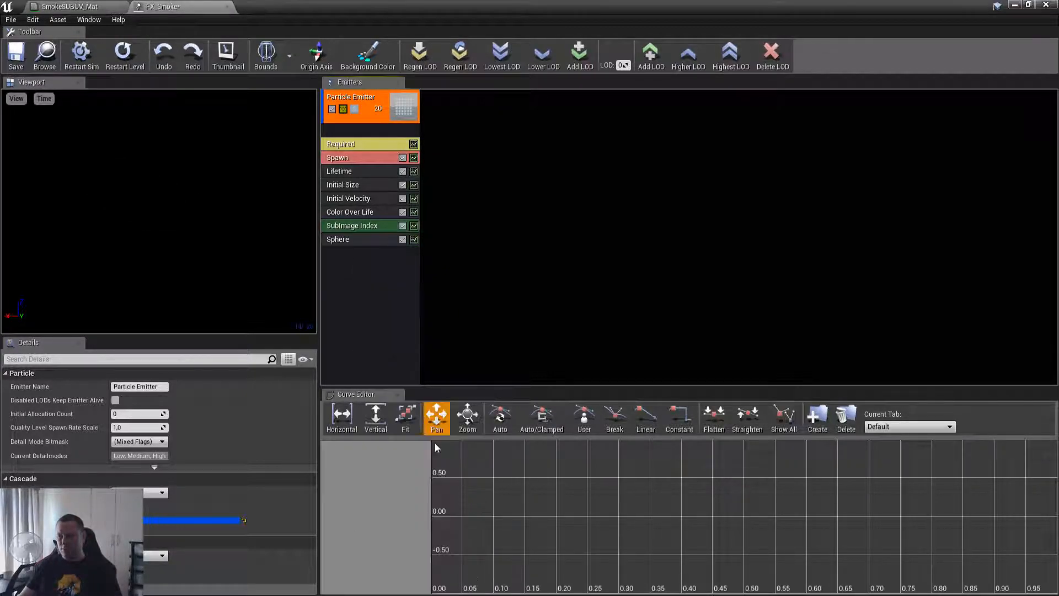
Set the Sphere module's Start Radius constant to 10 and check the smoke in the level.
click(346, 239)
click(136, 414)
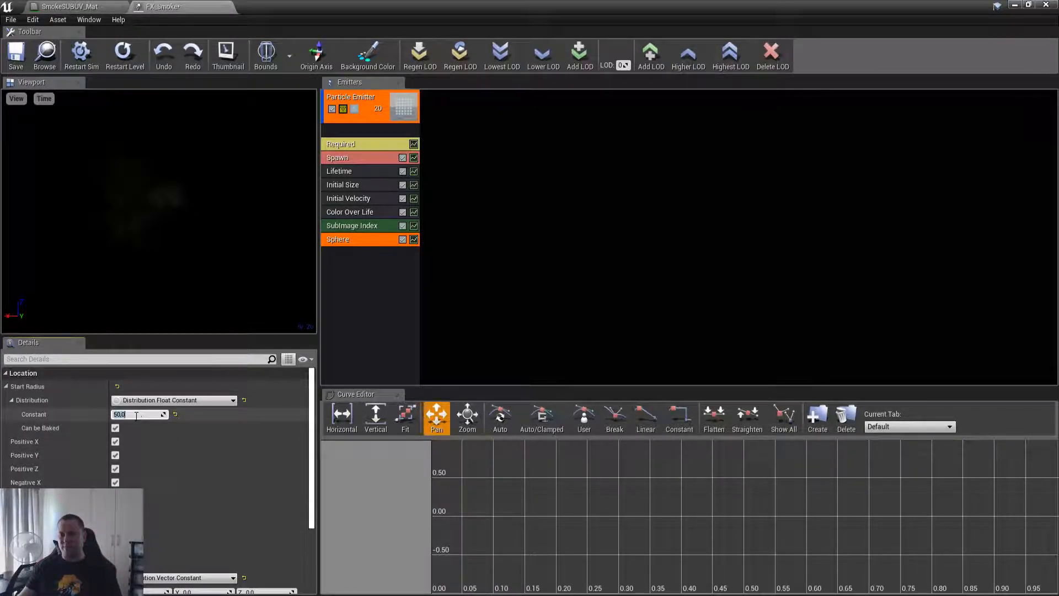
text(10)
key(Return)
double_click(405, 5)
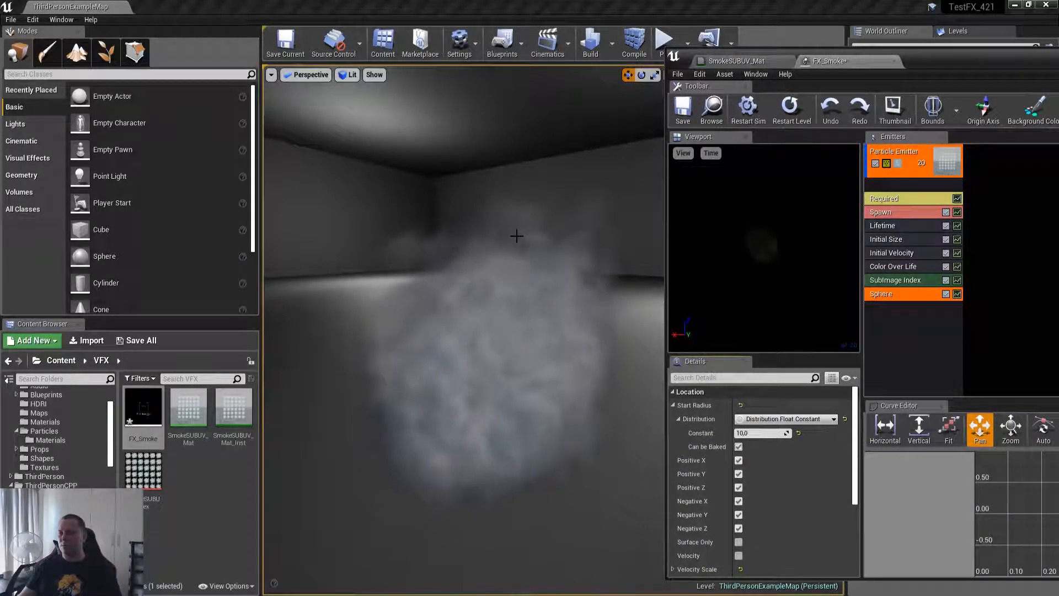
double_click(925, 61)
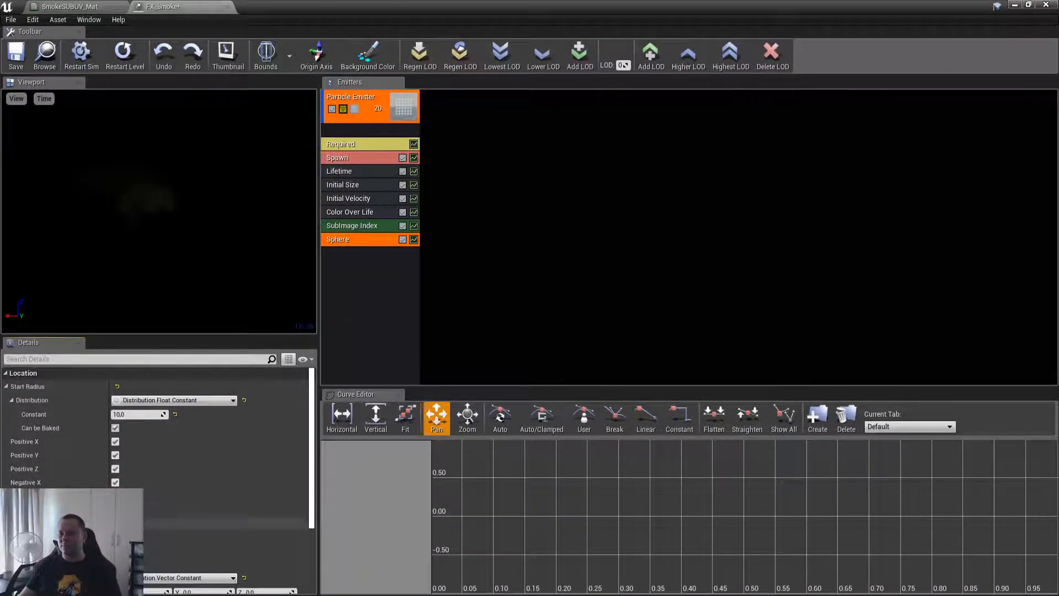
right_click(359, 271)
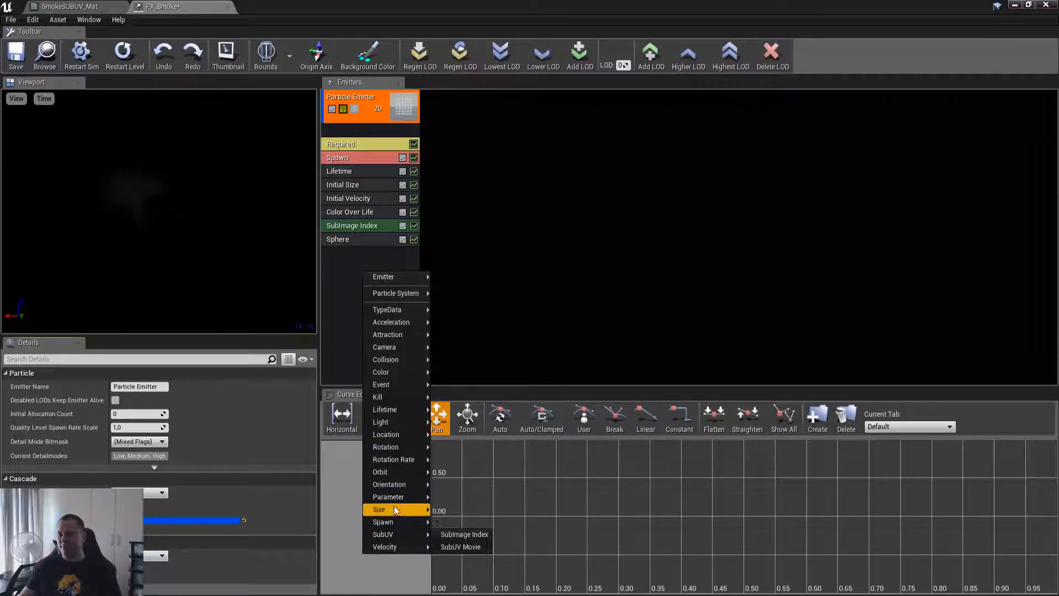
mouse_move(394, 511)
click(477, 511)
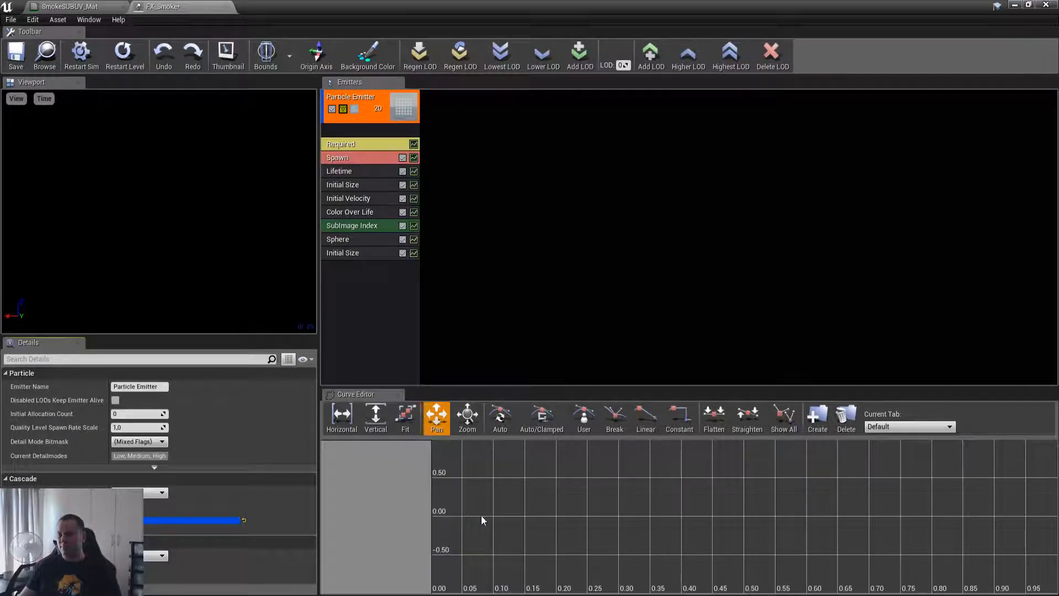
click(361, 253)
key(Delete)
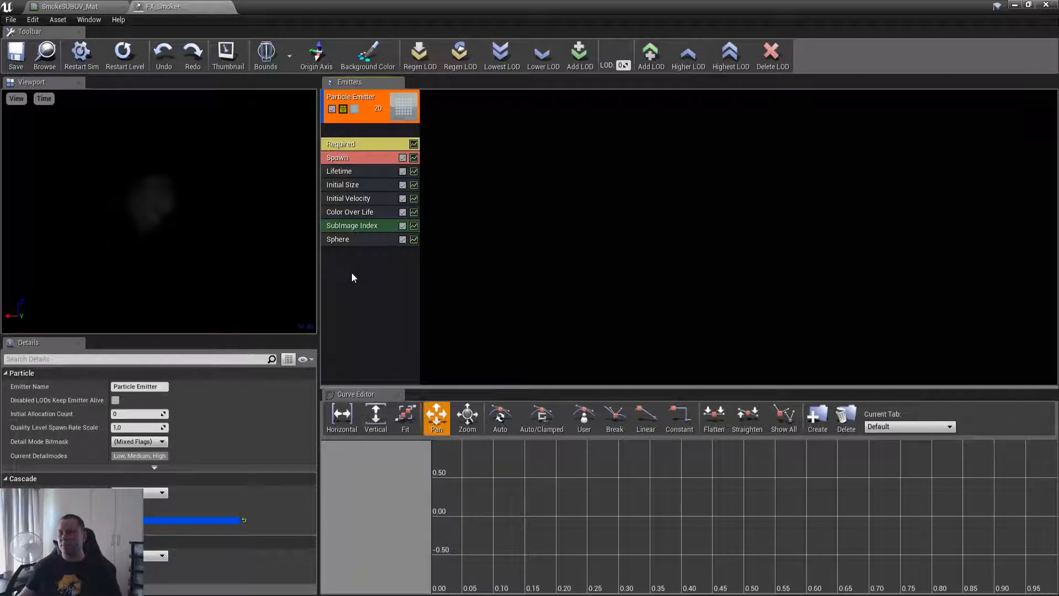
Add a Size By Life module to the smoke emitter.
click(361, 187)
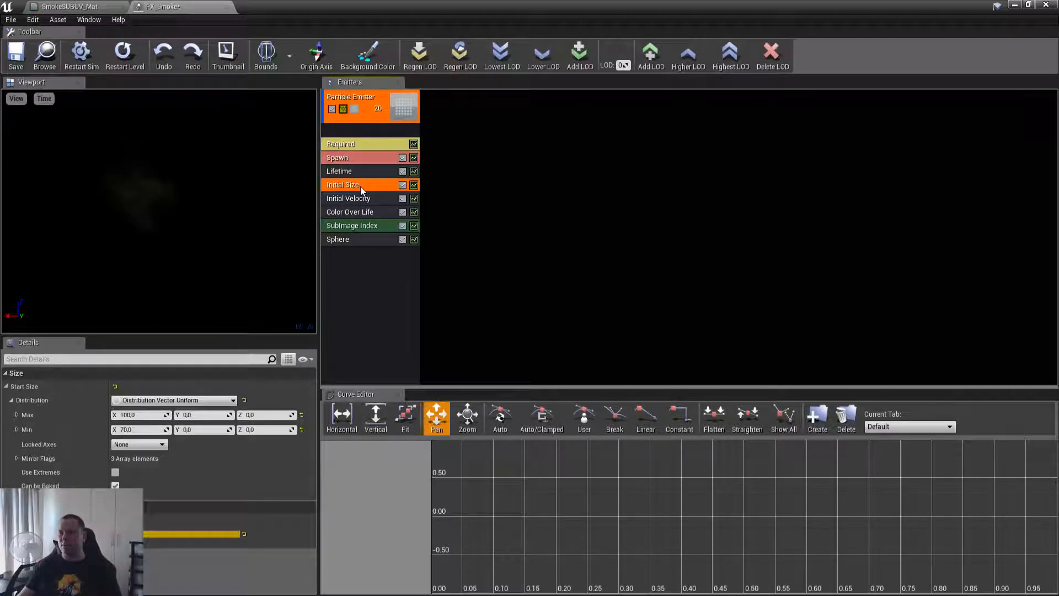
right_click(353, 262)
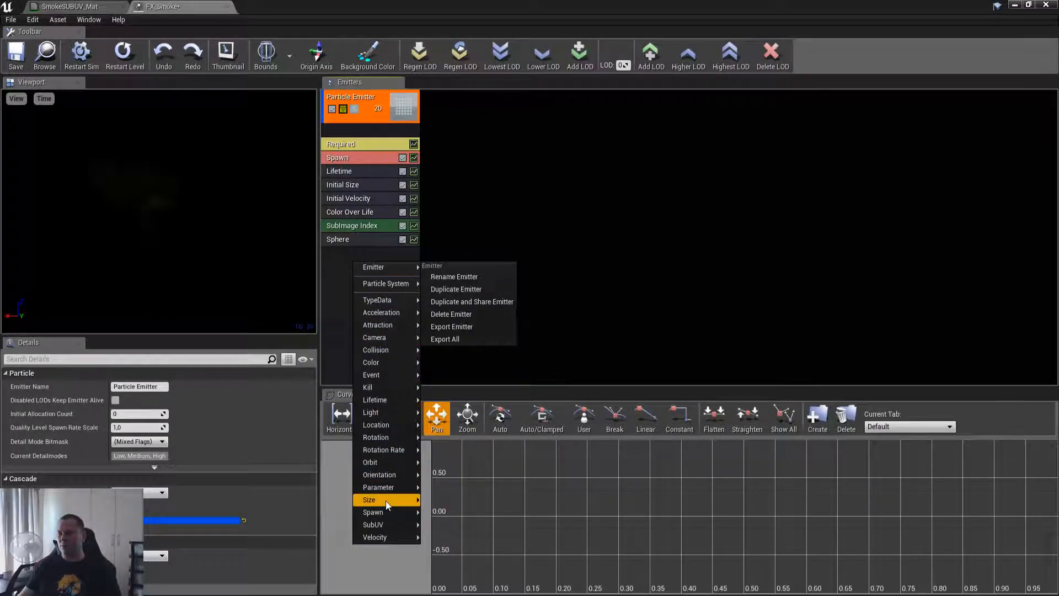
mouse_move(386, 501)
click(452, 523)
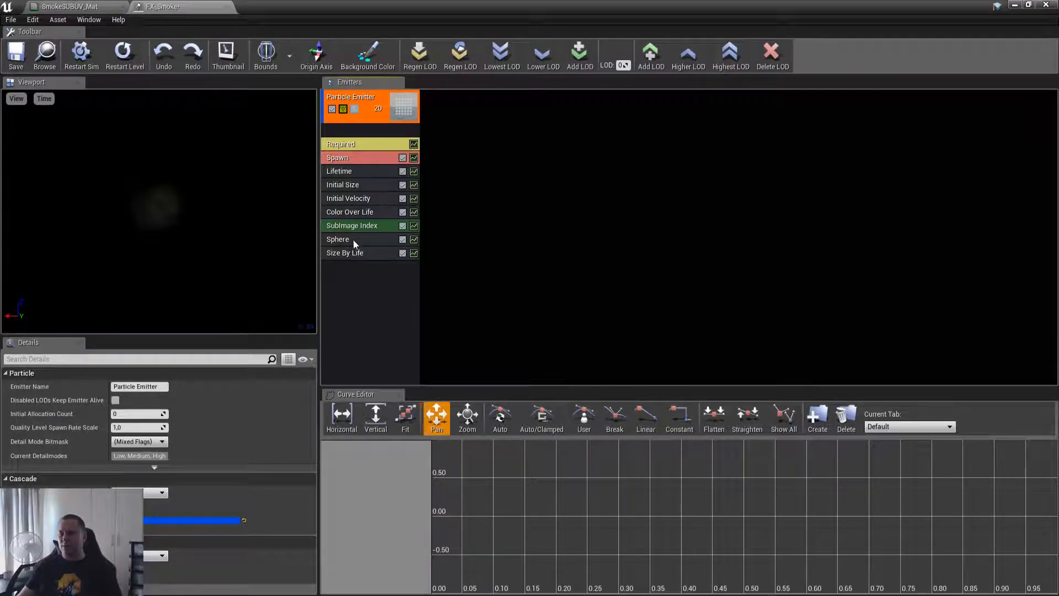
Set the first Life Multiplier point of Size By Life to an Out Val X of 0.5 and an In Val of 0.1.
click(347, 253)
scroll(156, 453, down, 2)
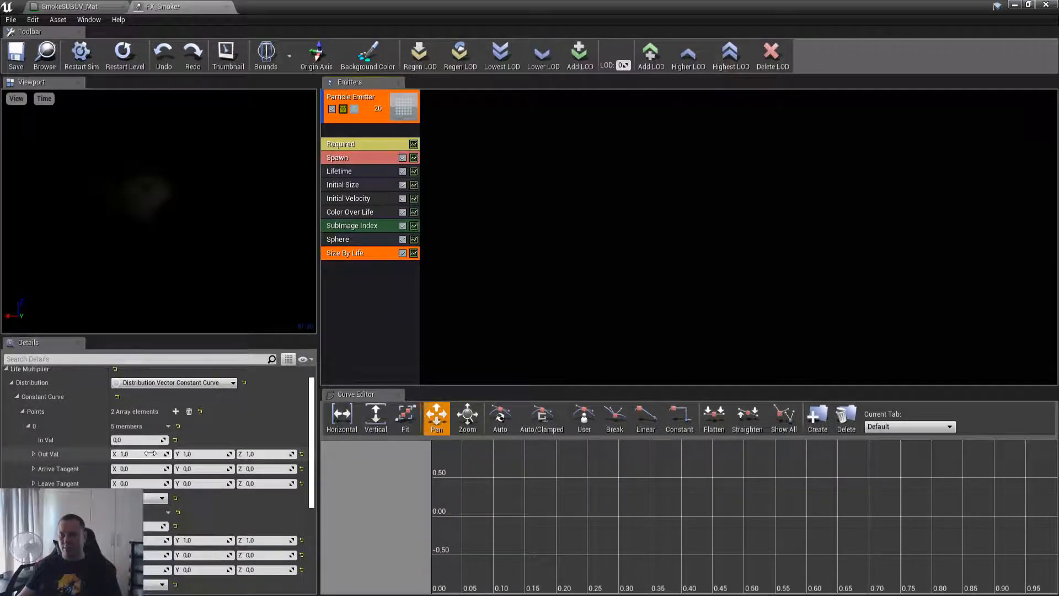
click(144, 455)
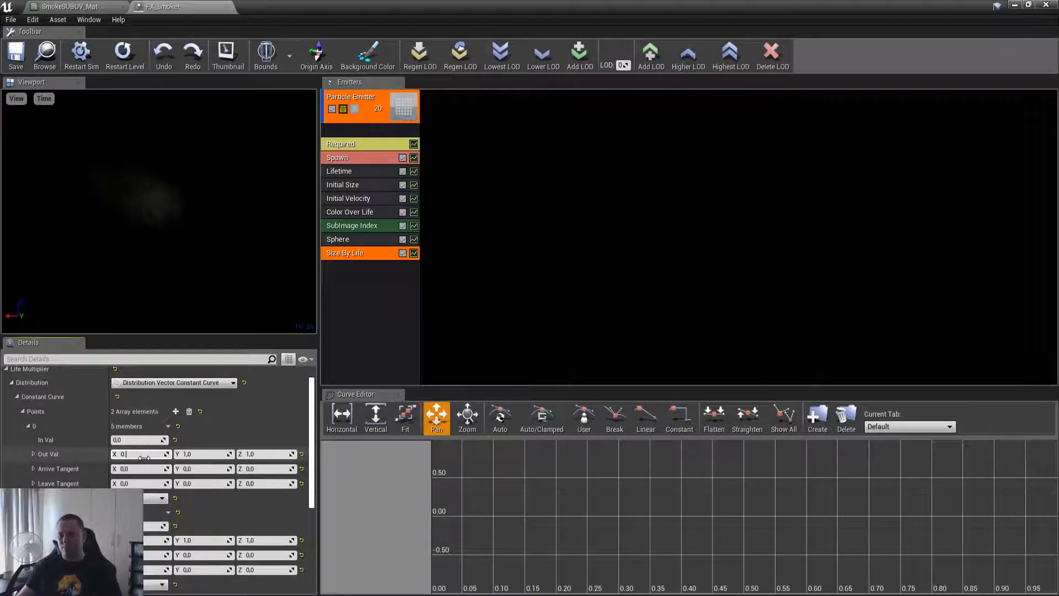
key(Tab)
click(148, 440)
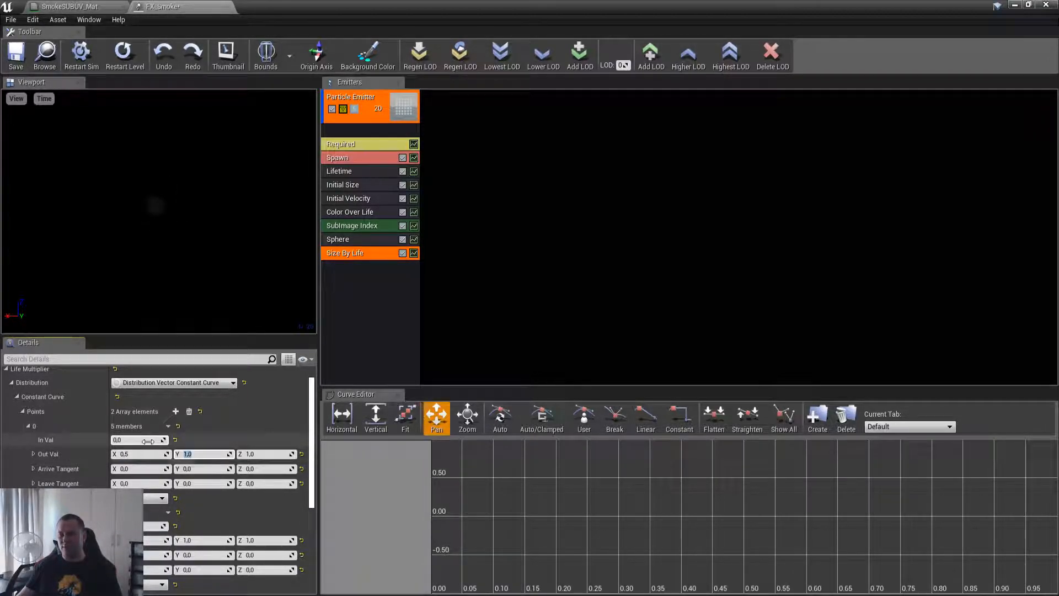
text(0,3)
key(Tab)
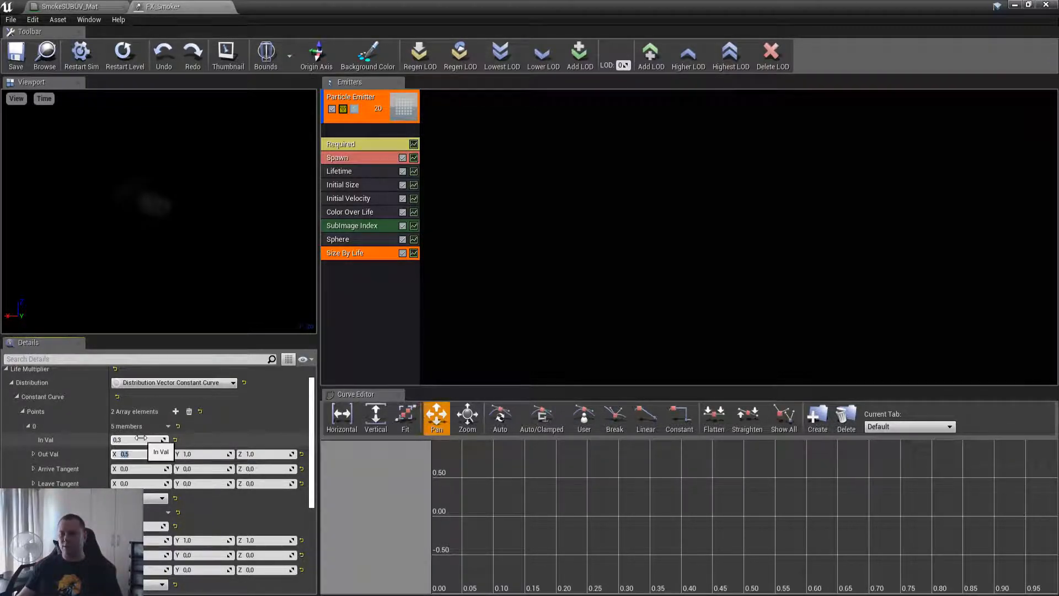
click(138, 440)
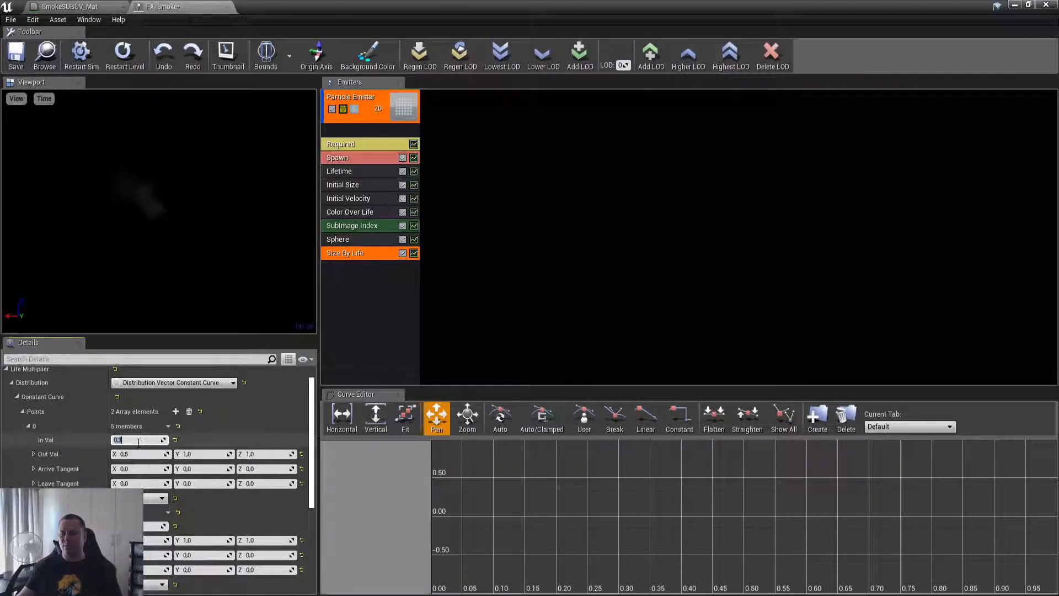
text(0,1)
key(Tab)
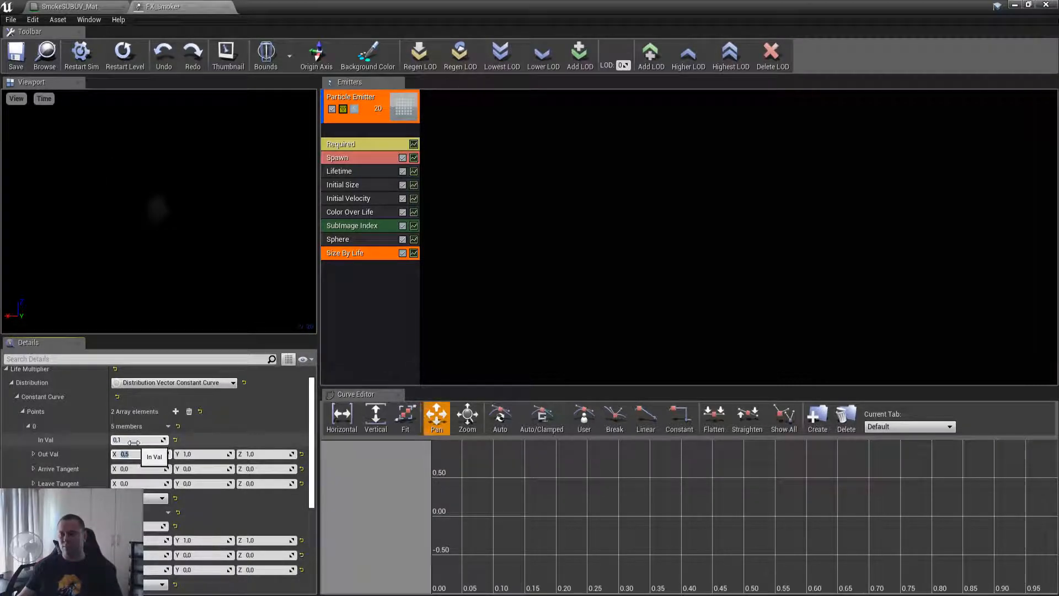
Set the second Life Multiplier point of Size By Life to an In Val of 0.7 and an Out Val X of 1.3.
scroll(141, 419, down, 3)
click(140, 384)
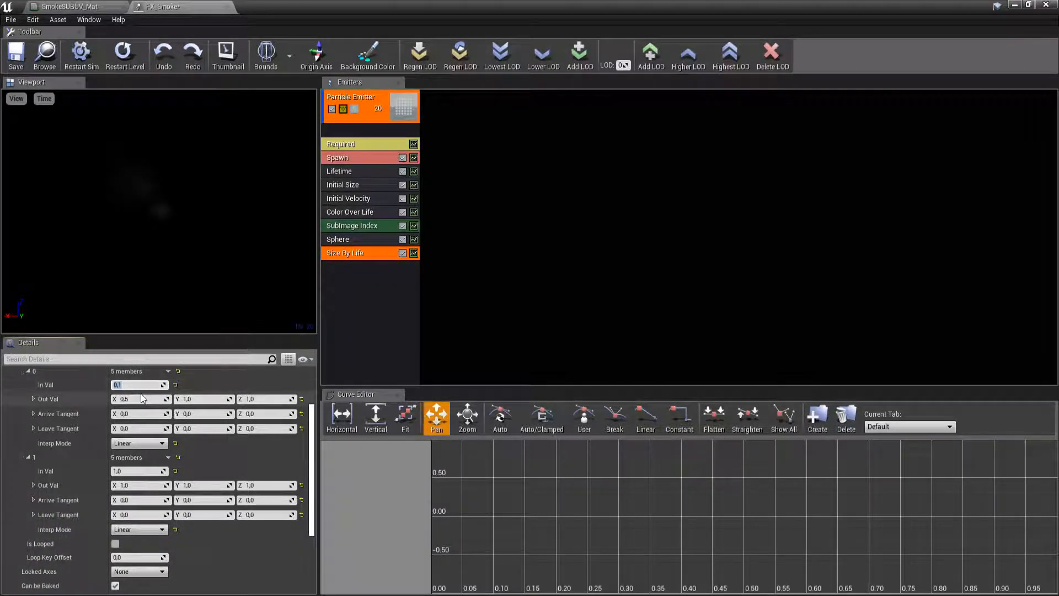
click(140, 471)
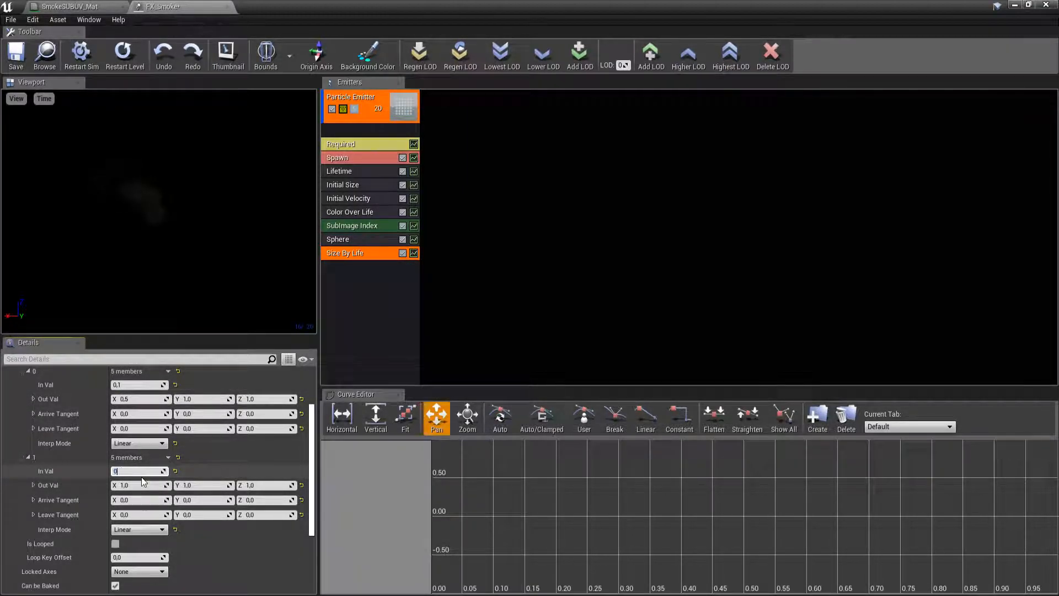
key(Return)
text(,7)
click(150, 480)
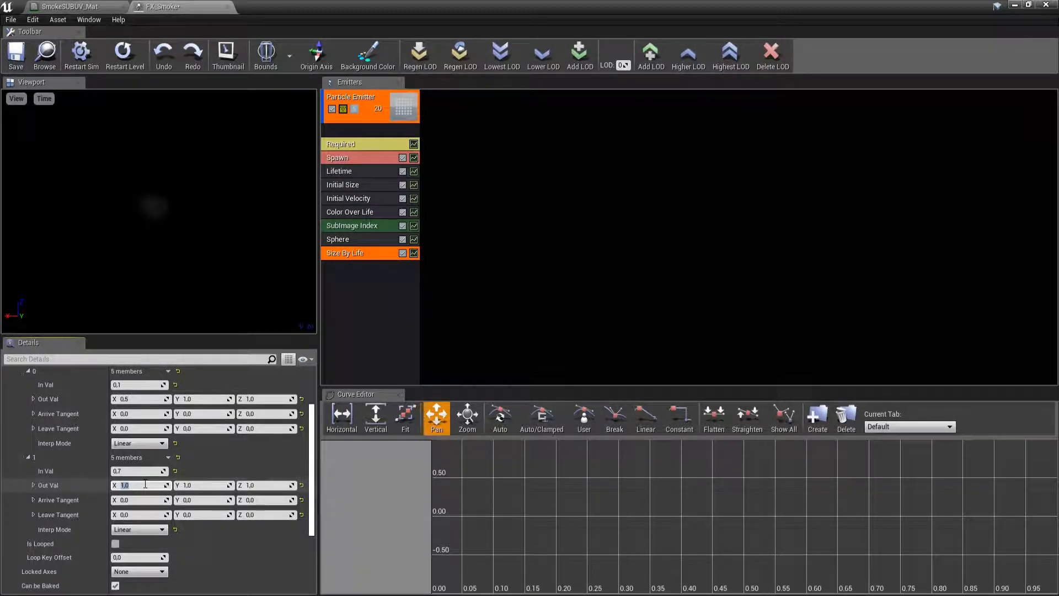
key(Tab)
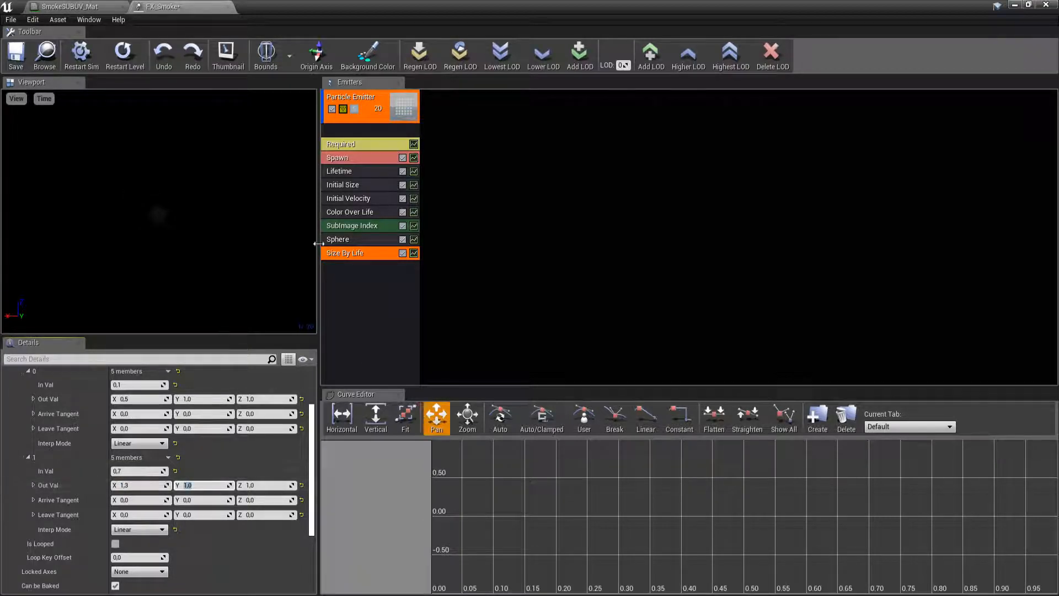
Check the growing smoke in the level and save the FX_Smoke particle system.
double_click(471, 6)
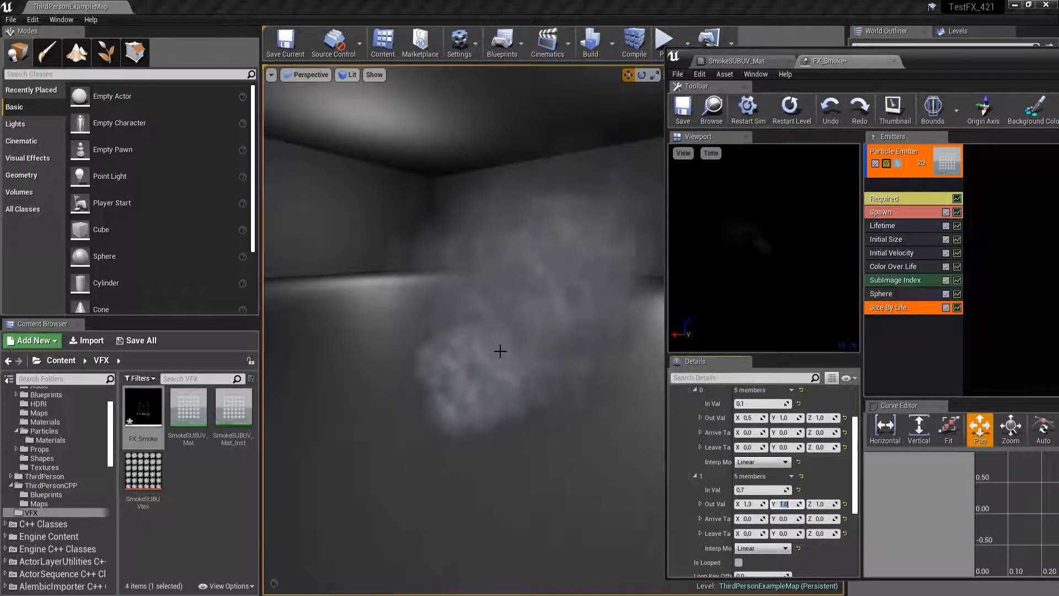
click(683, 108)
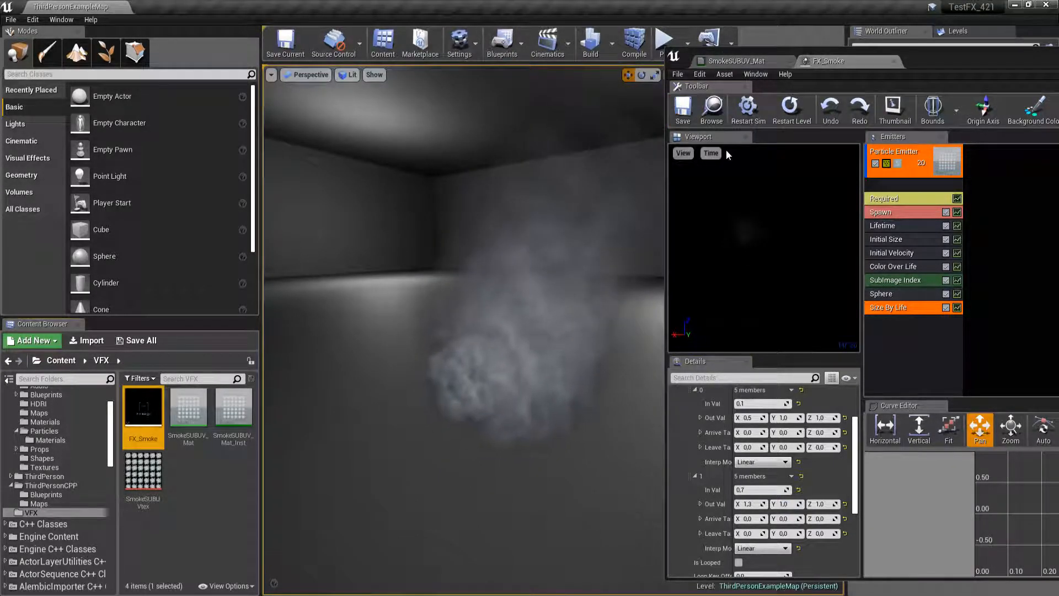
double_click(928, 61)
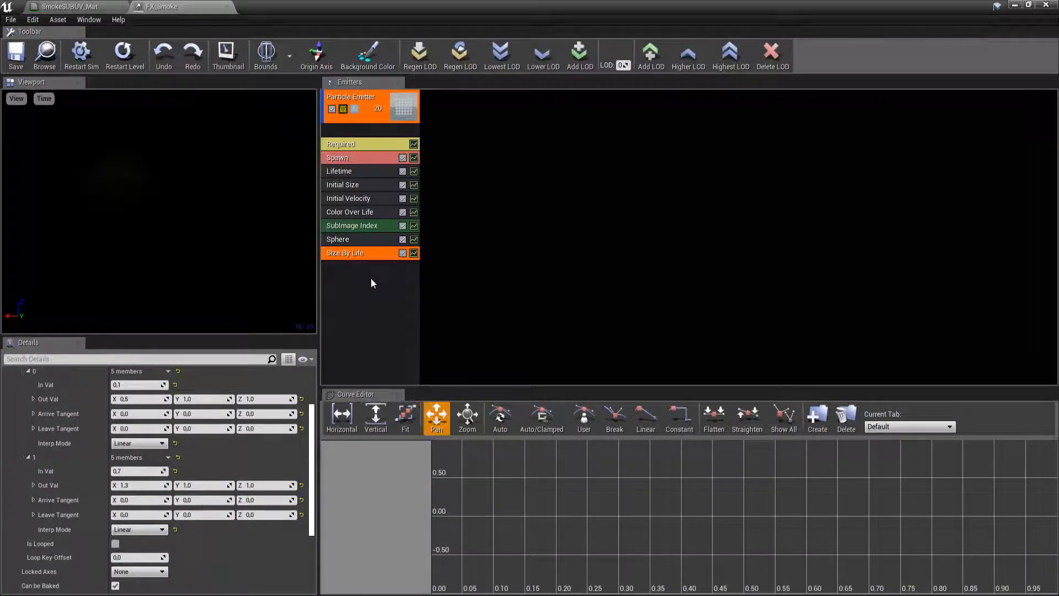
Add a third point to the Alpha Over Life curve of the Color Over Life module.
double_click(370, 7)
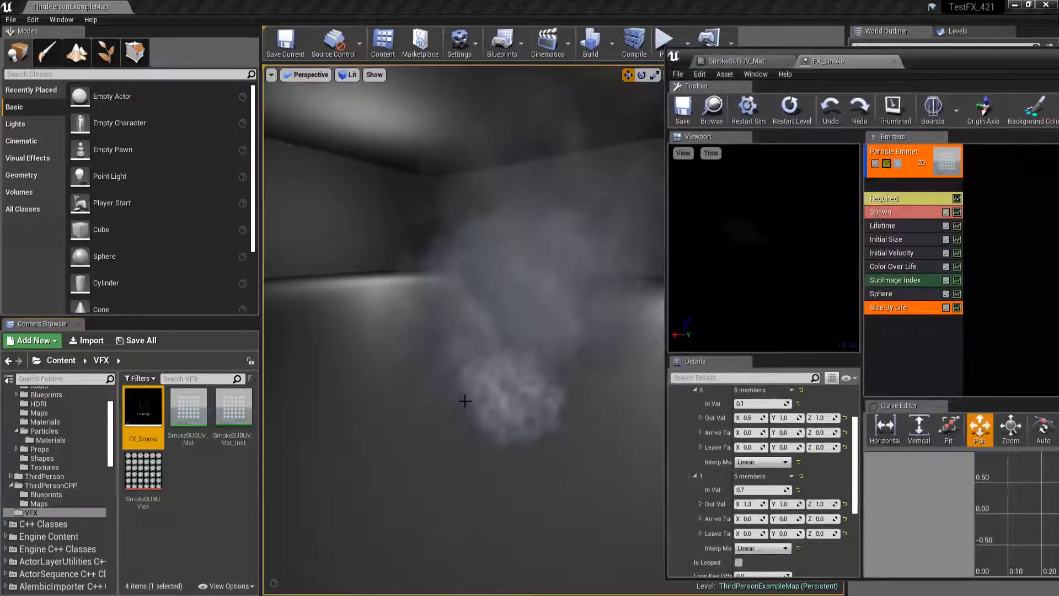
double_click(941, 57)
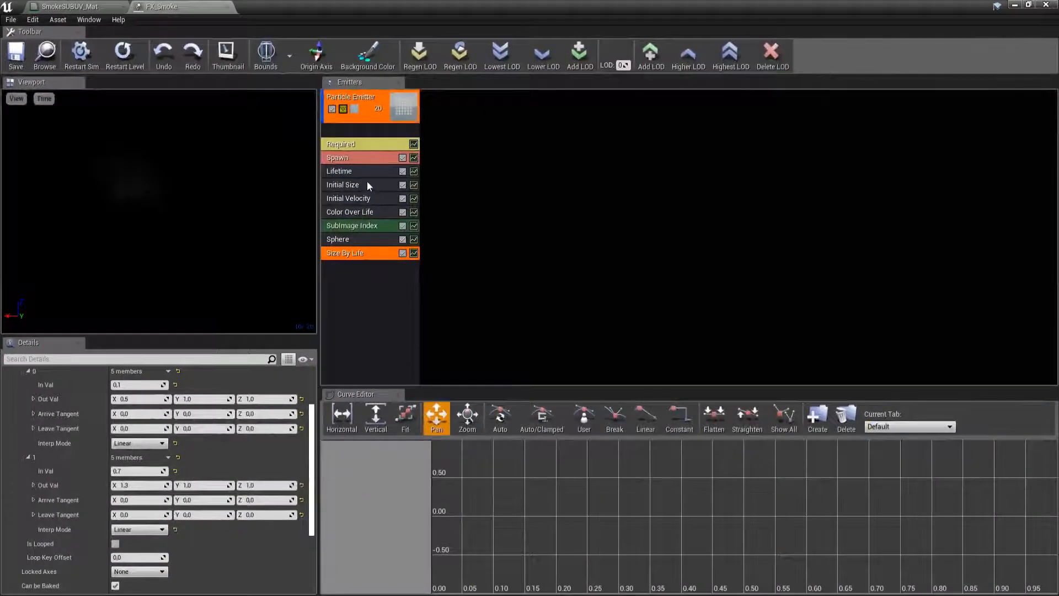
click(373, 211)
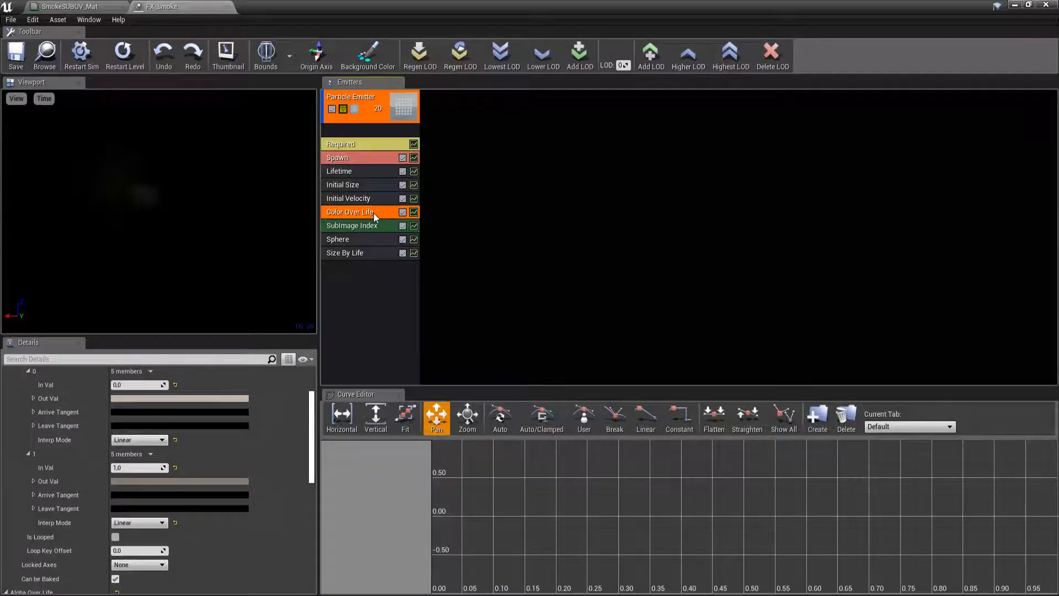
scroll(265, 469, down, 5)
scroll(272, 469, down, 4)
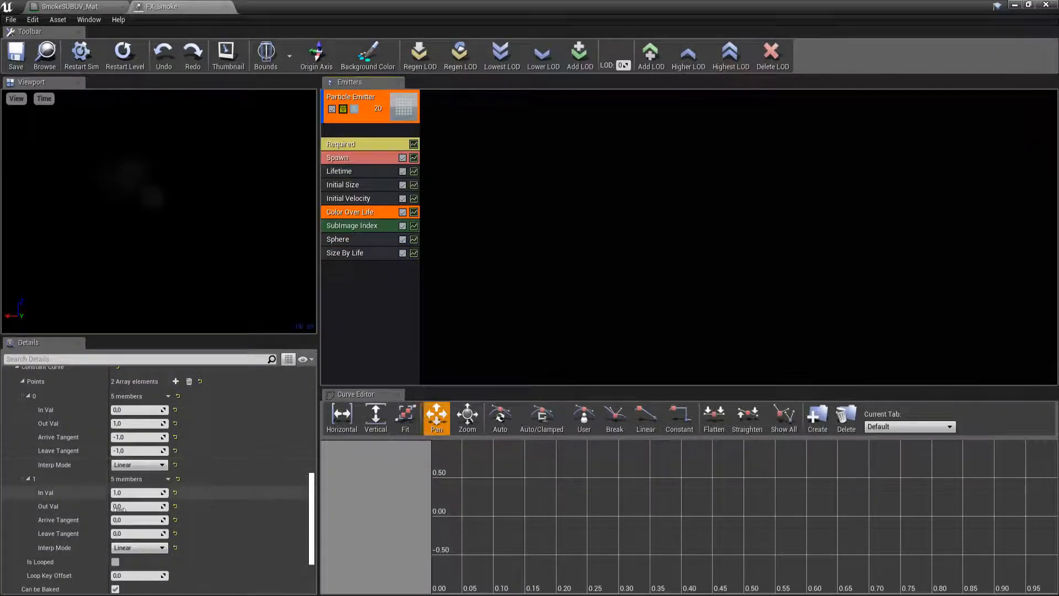
click(177, 382)
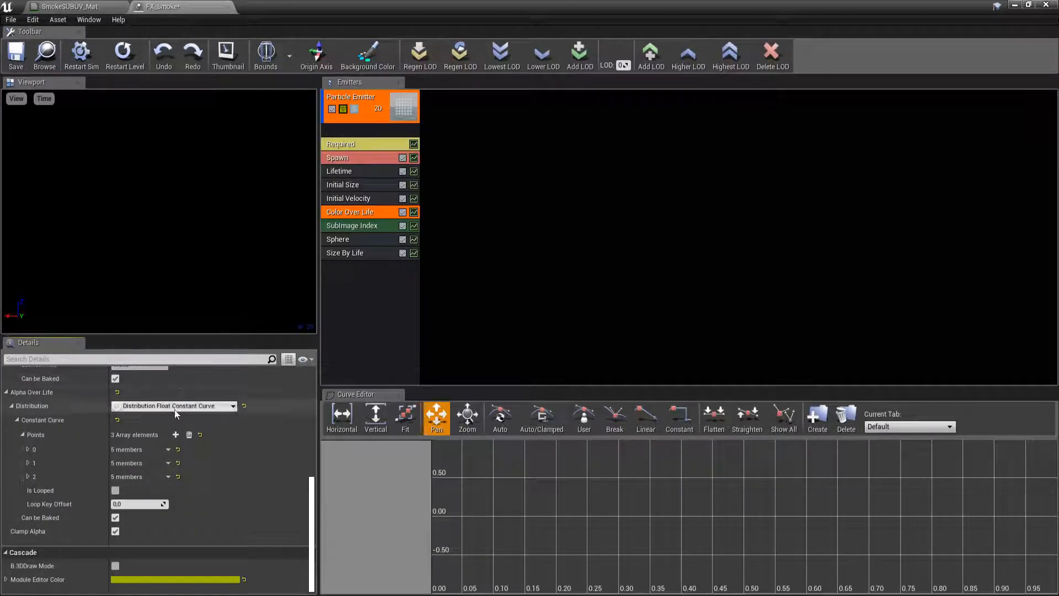
Set Alpha Over Life points 0, 1 and 2 to In Val 0.0, 0.1 and 0.7 with Out Val 0.0, 1.0 and 0.0.
click(28, 476)
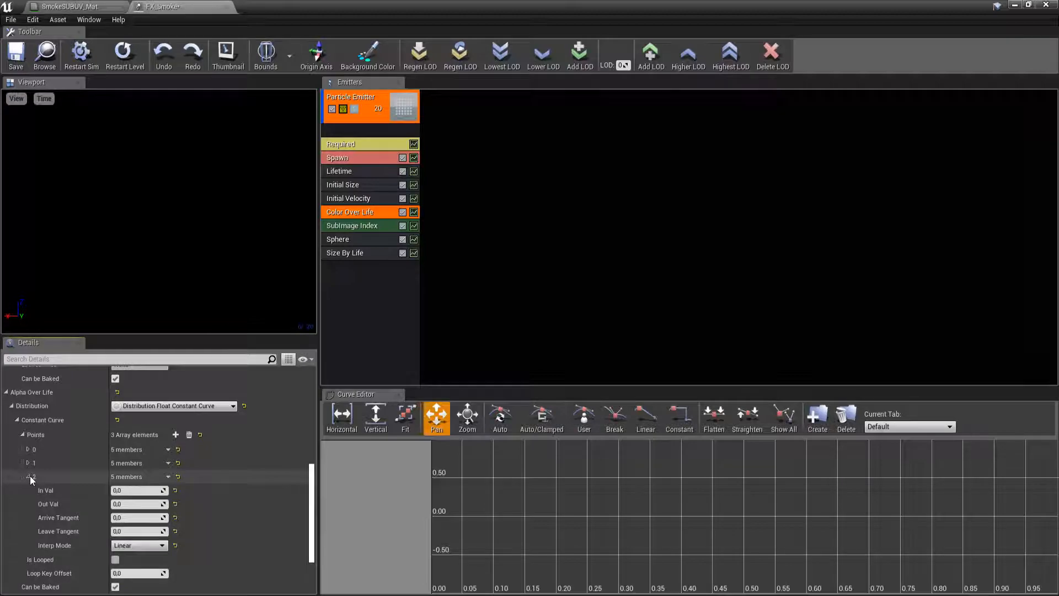
click(141, 490)
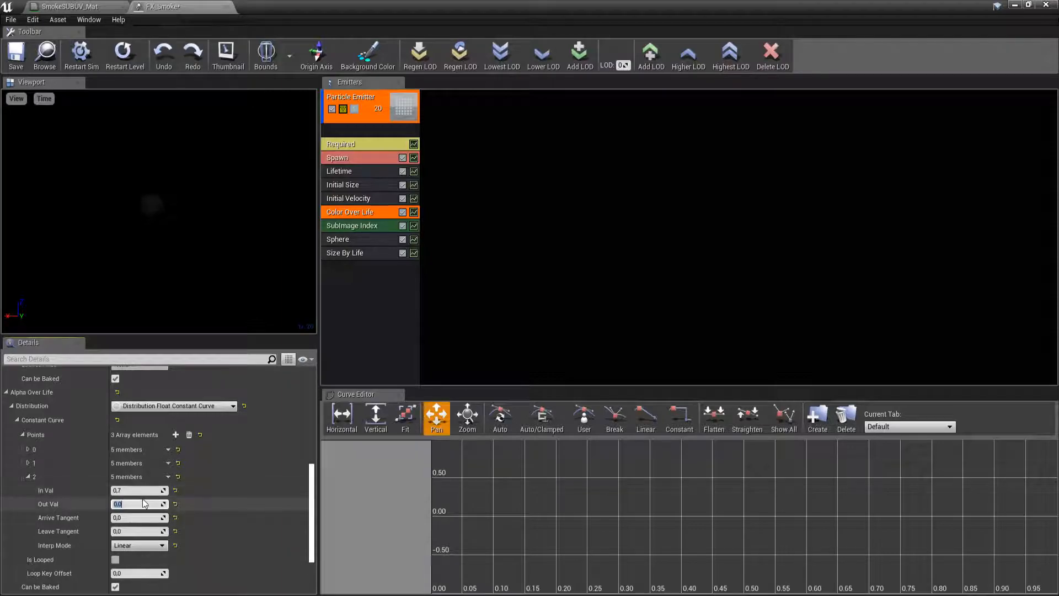
click(28, 462)
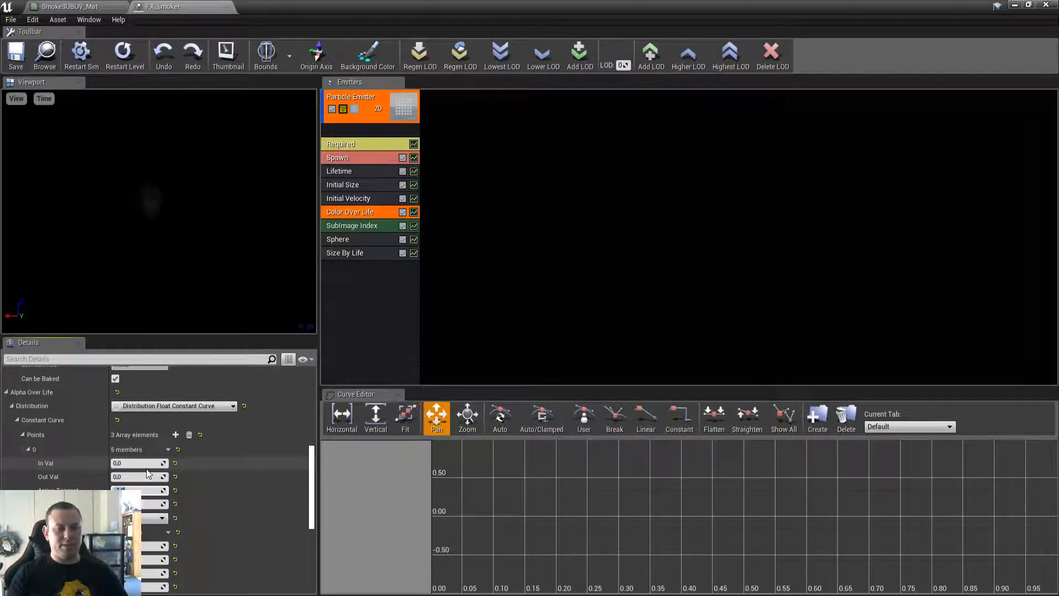
Check the smoke's fade in the level and save the FX_Smoke particle system.
double_click(489, 5)
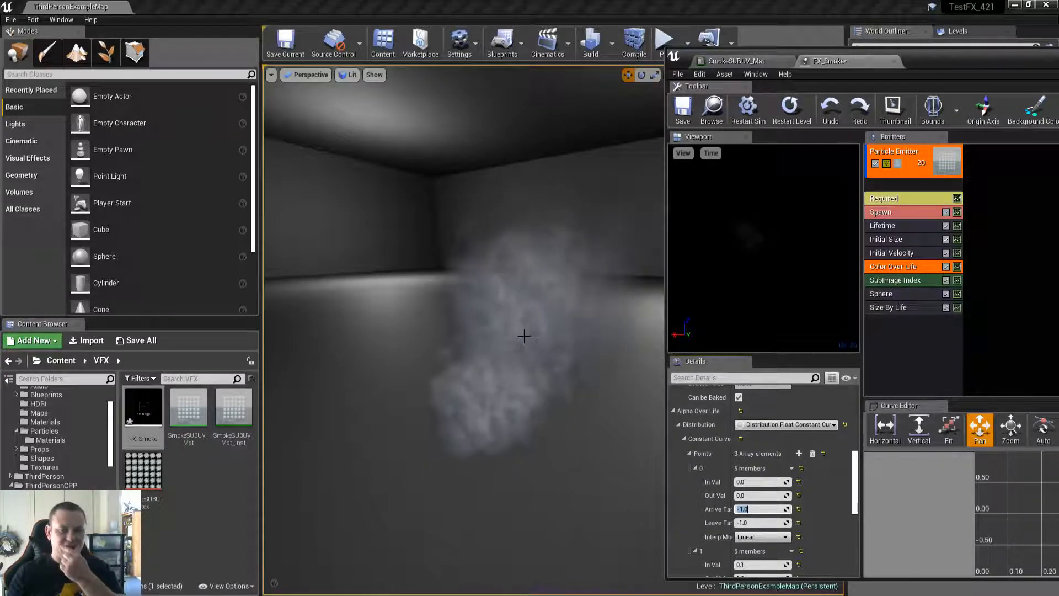
double_click(988, 60)
click(16, 54)
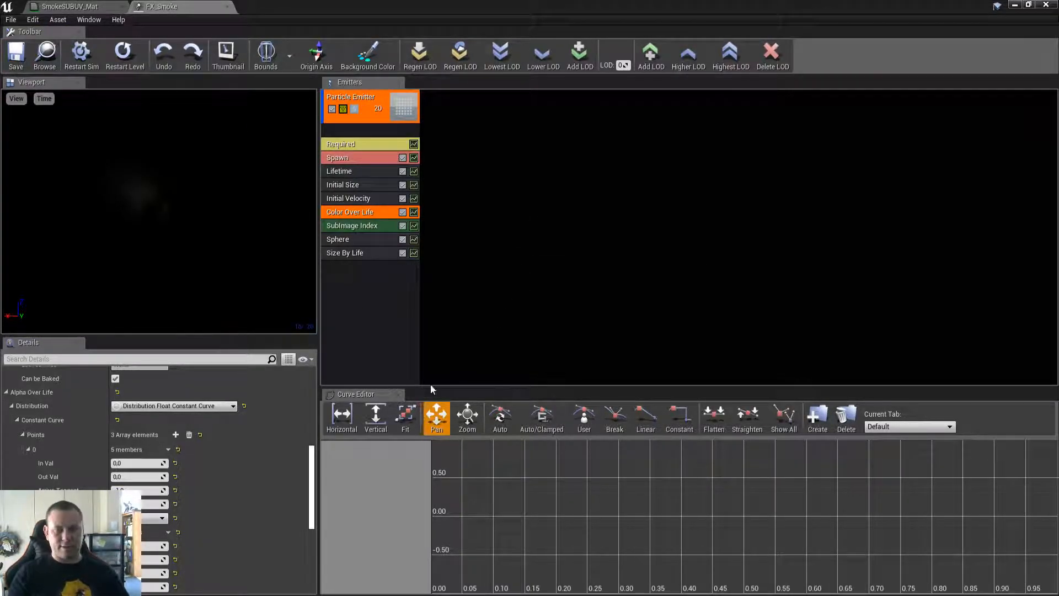
Review the three Alpha Over Life points and examine how the smoke fades in and out in the level.
scroll(241, 477, down, 2)
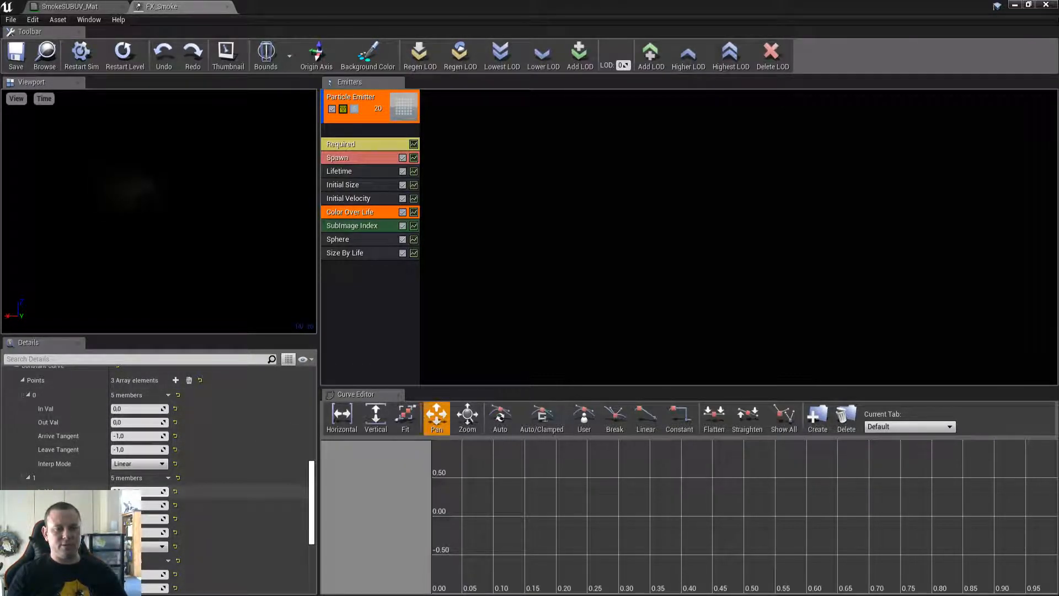
scroll(228, 488, down, 4)
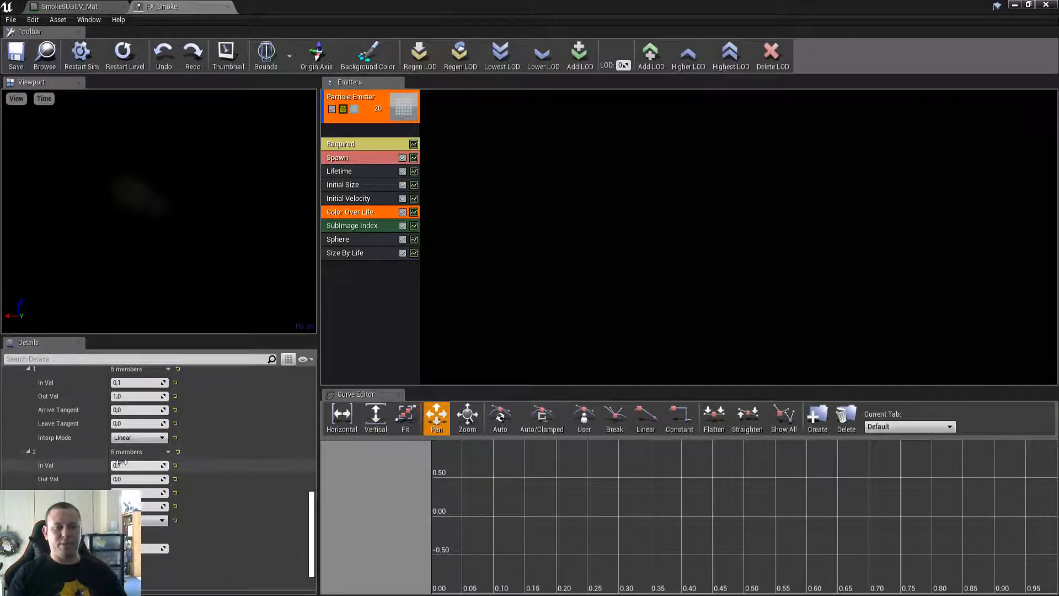
double_click(486, 11)
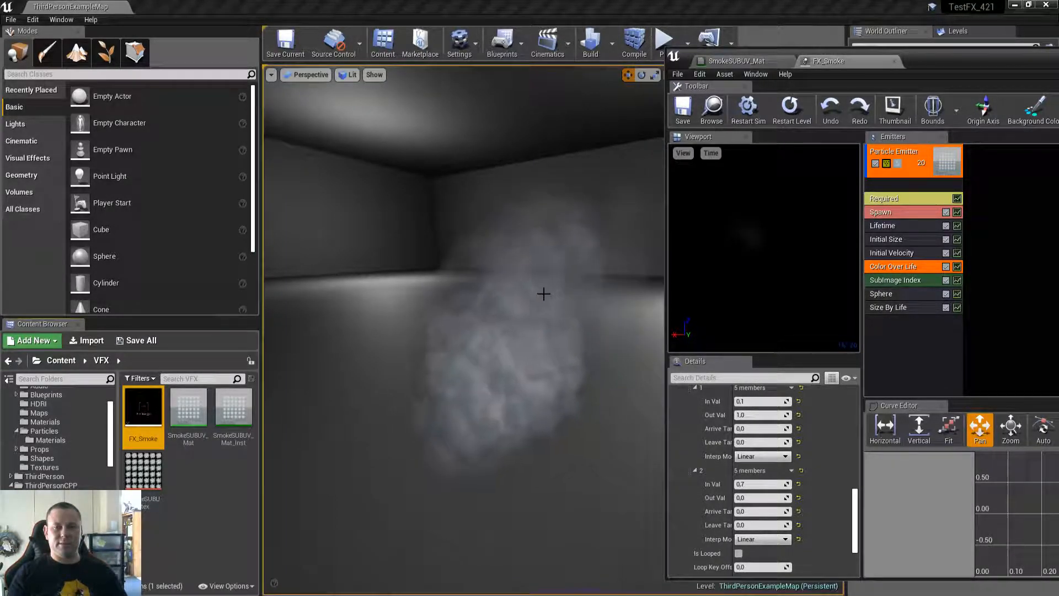
double_click(958, 58)
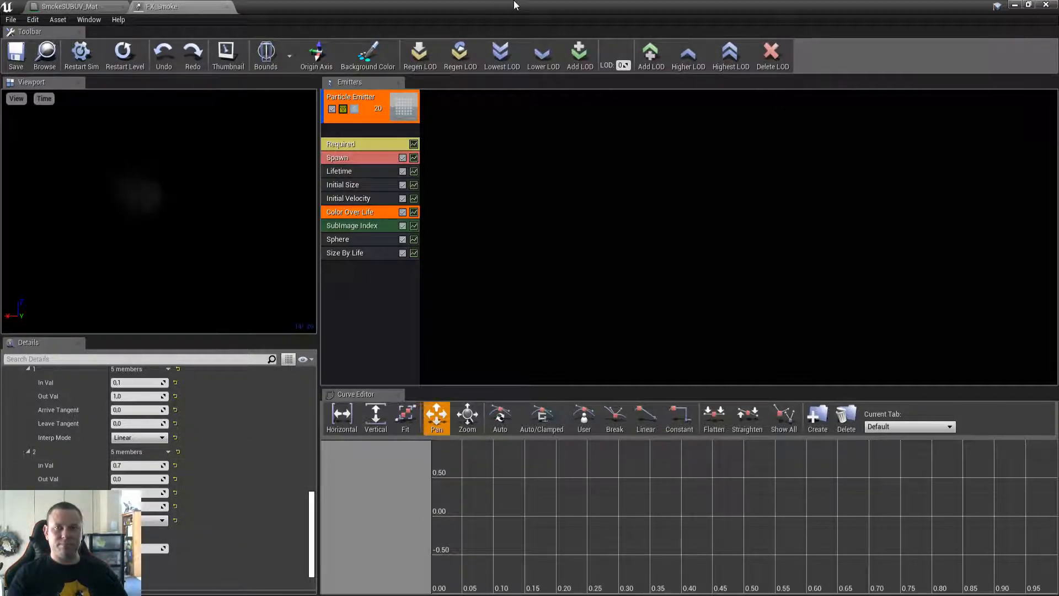
double_click(498, 4)
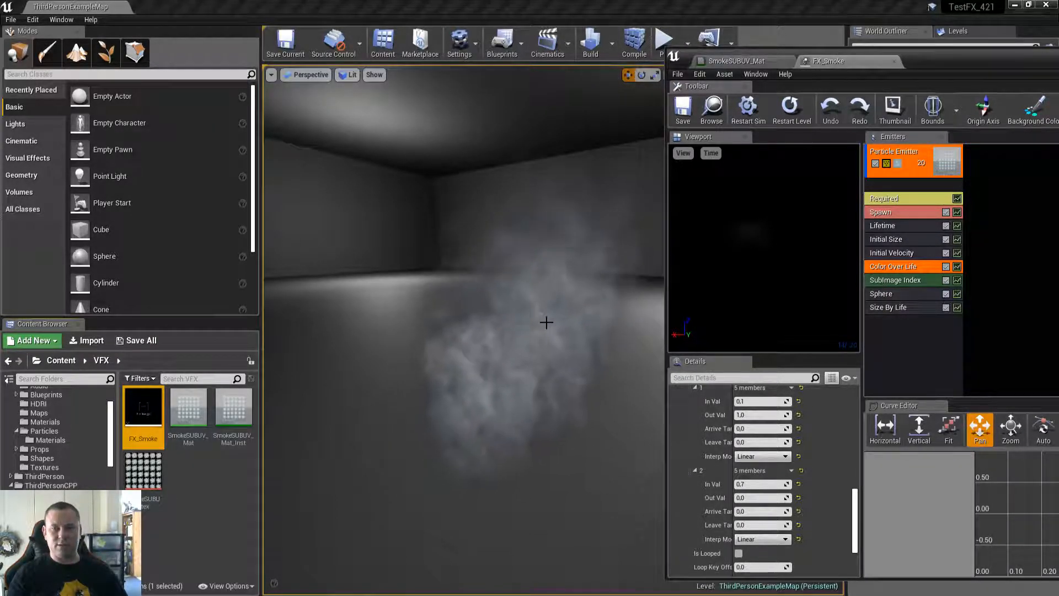
double_click(944, 58)
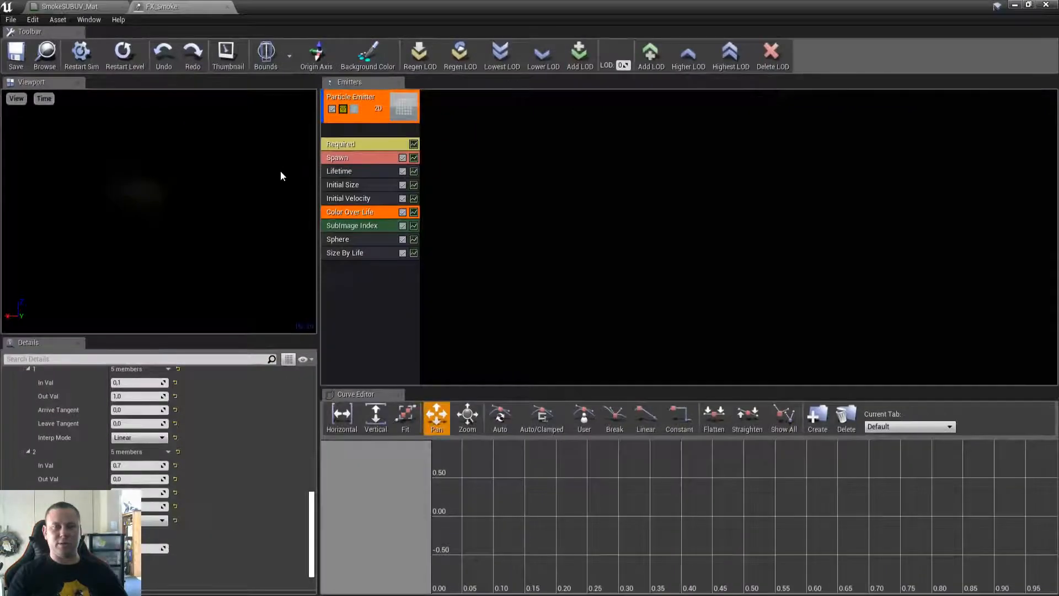
Set the Lifetime module's Min to 5.0 and check the smoke in the level.
click(363, 170)
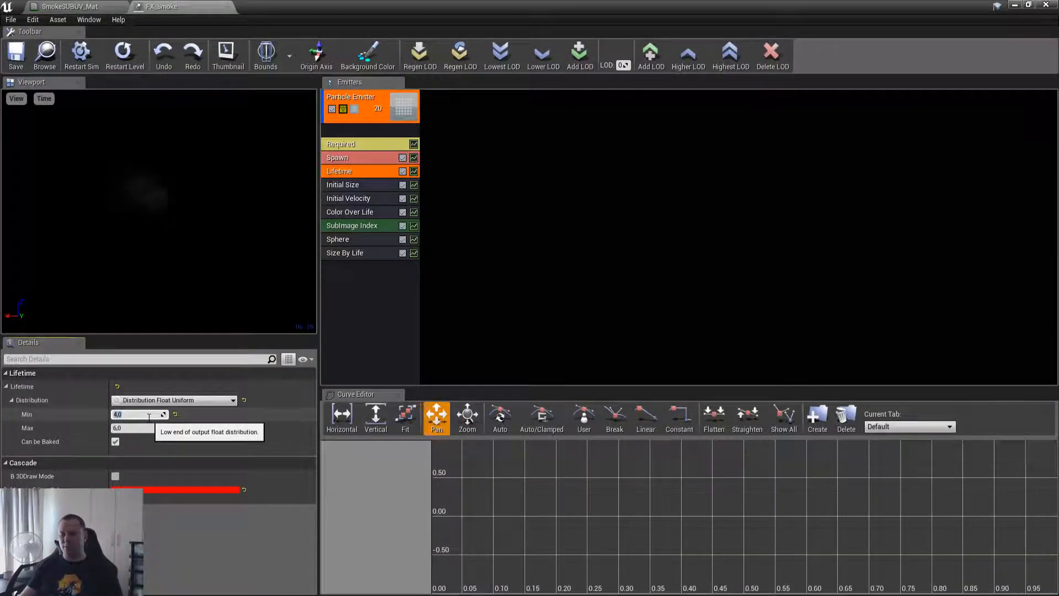
double_click(537, 3)
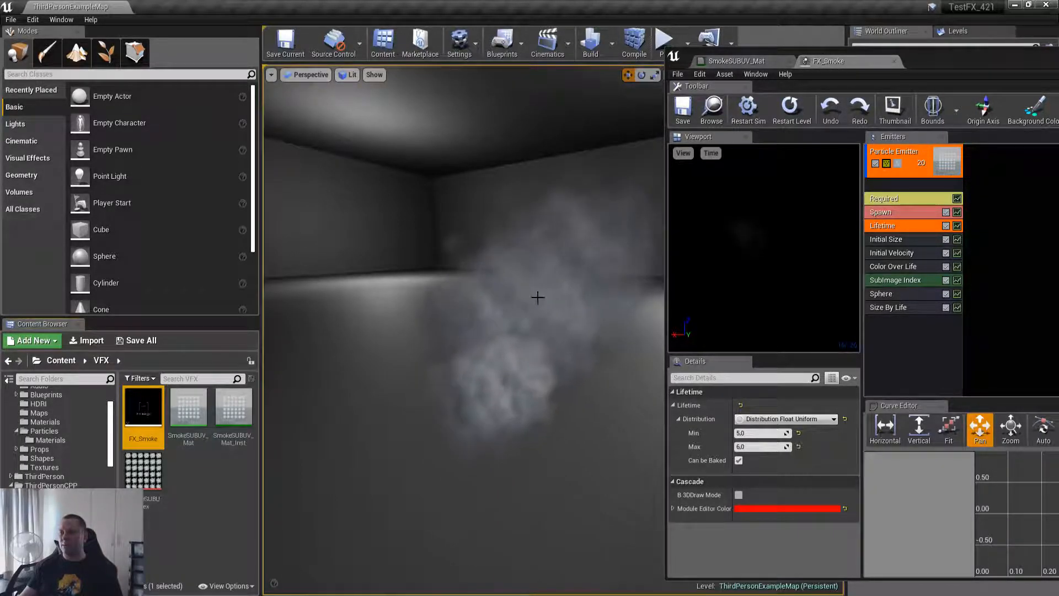
Add an Initial Rotation module to the smoke emitter and show its settings.
double_click(929, 61)
right_click(363, 283)
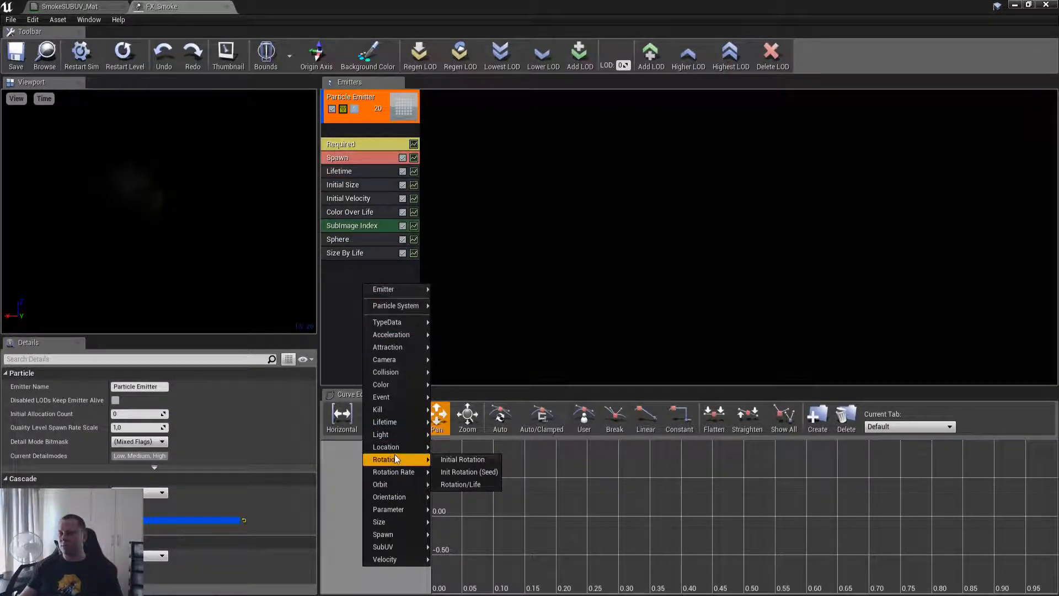
click(461, 459)
click(348, 265)
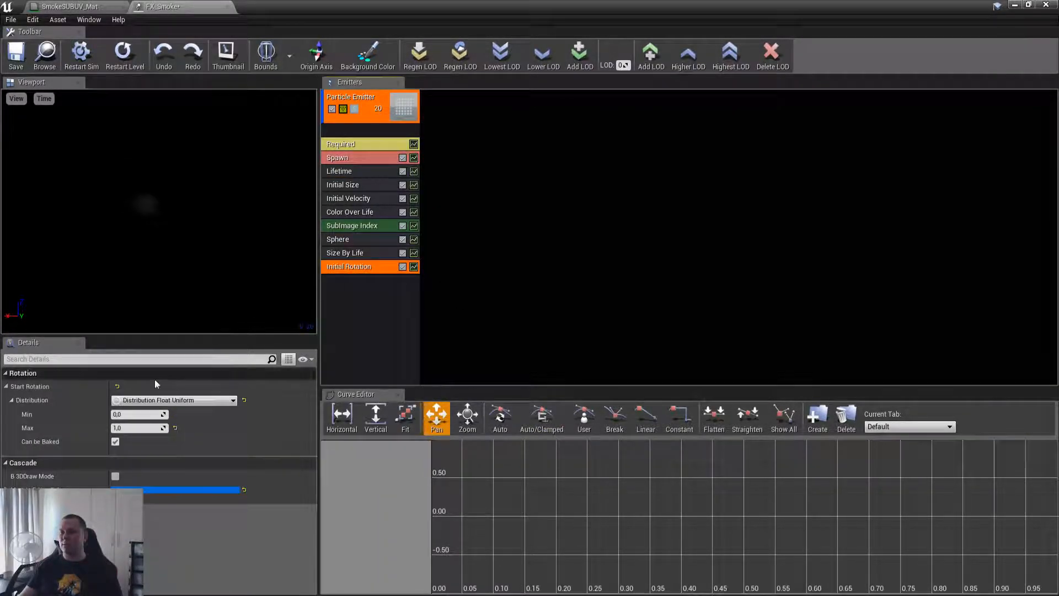
Set the Start Rotation Min to -1.0, save FX_Smoke and check the smoke in the level.
click(143, 418)
text(-1)
key(Tab)
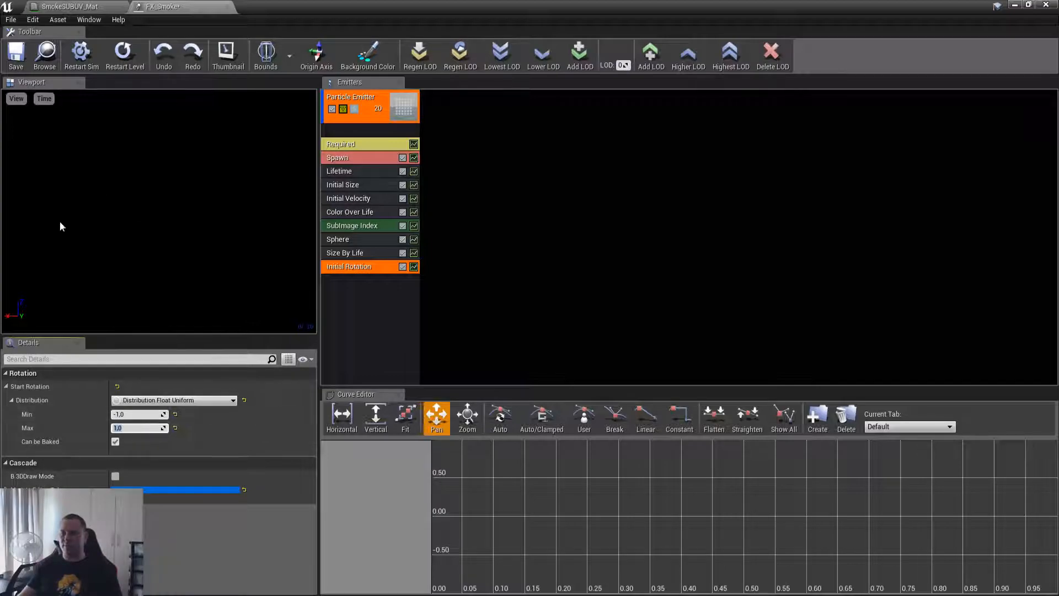
click(17, 48)
double_click(412, 8)
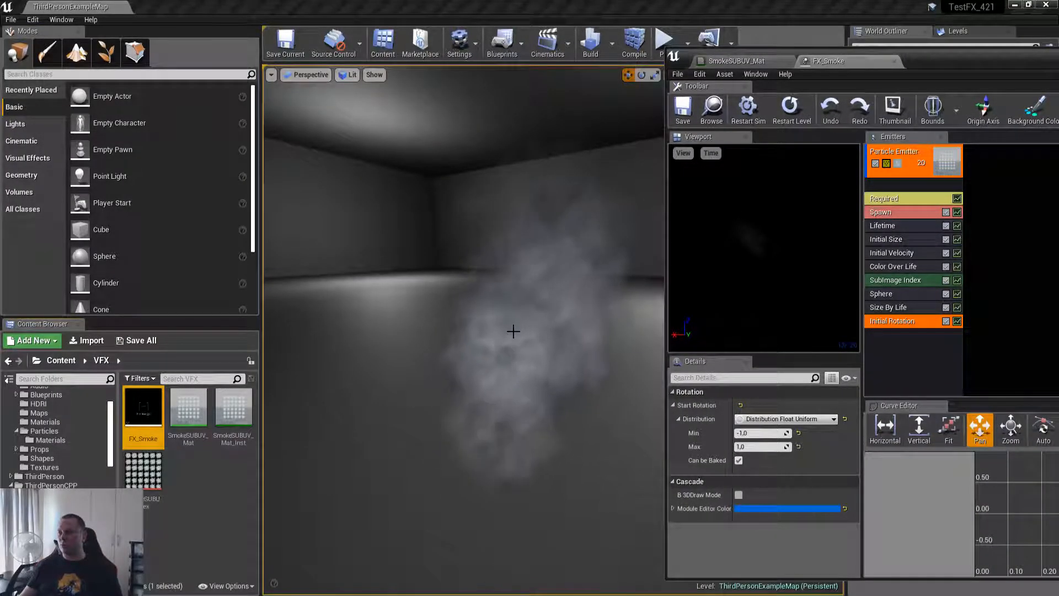
Add an Initial Rotation Rate module to the smoke emitter and check the rotating smoke in the level.
double_click(938, 58)
right_click(359, 292)
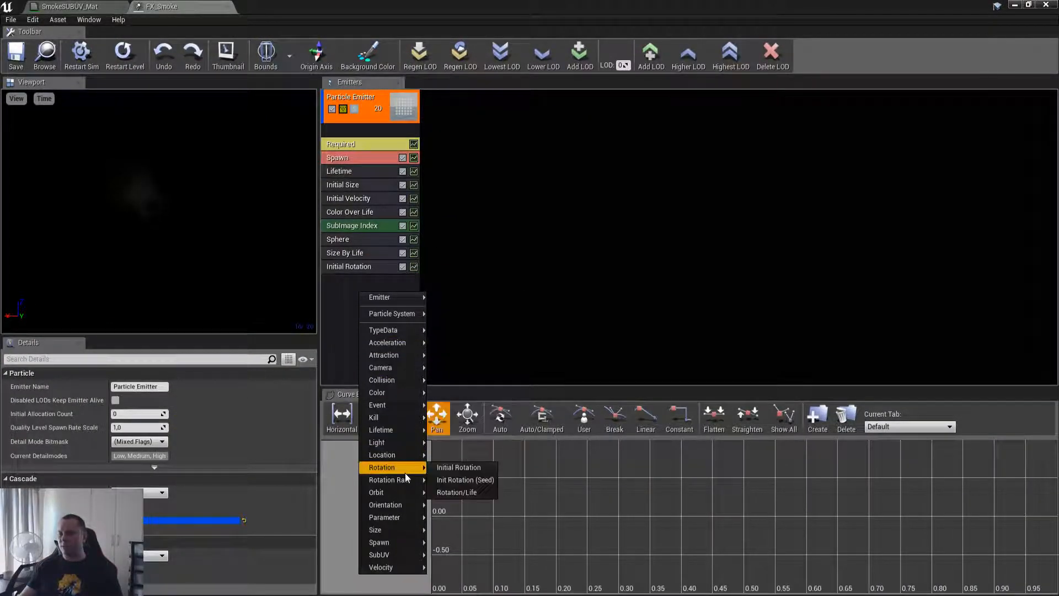
mouse_move(399, 477)
click(468, 479)
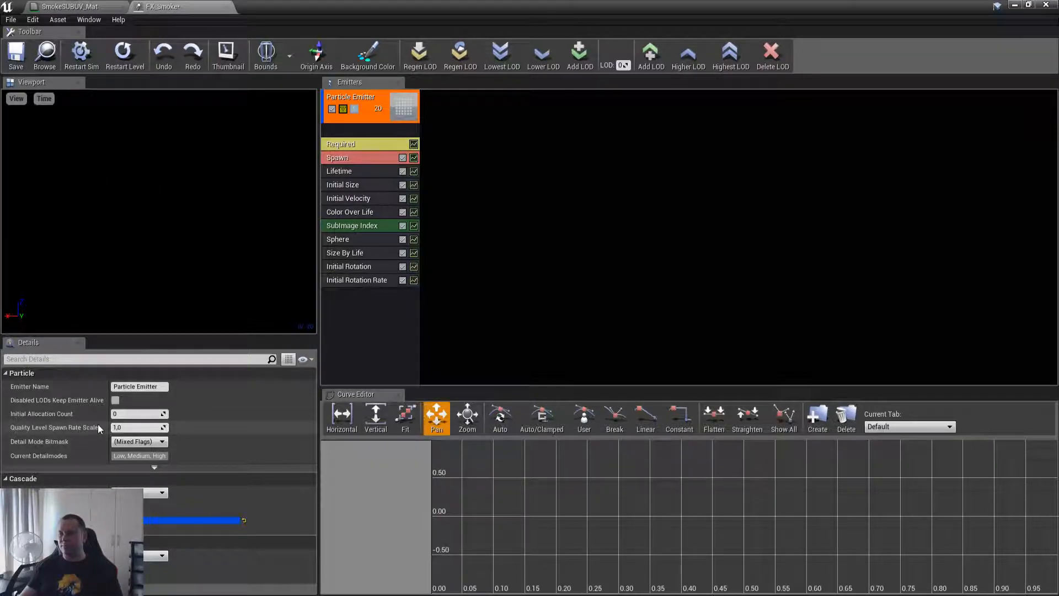
double_click(562, 4)
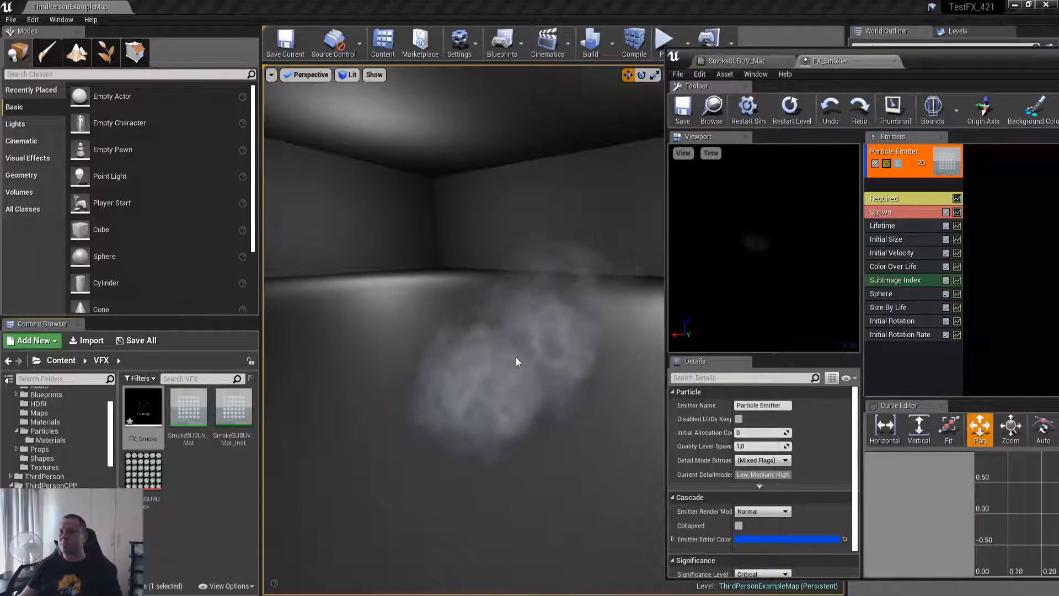
double_click(934, 61)
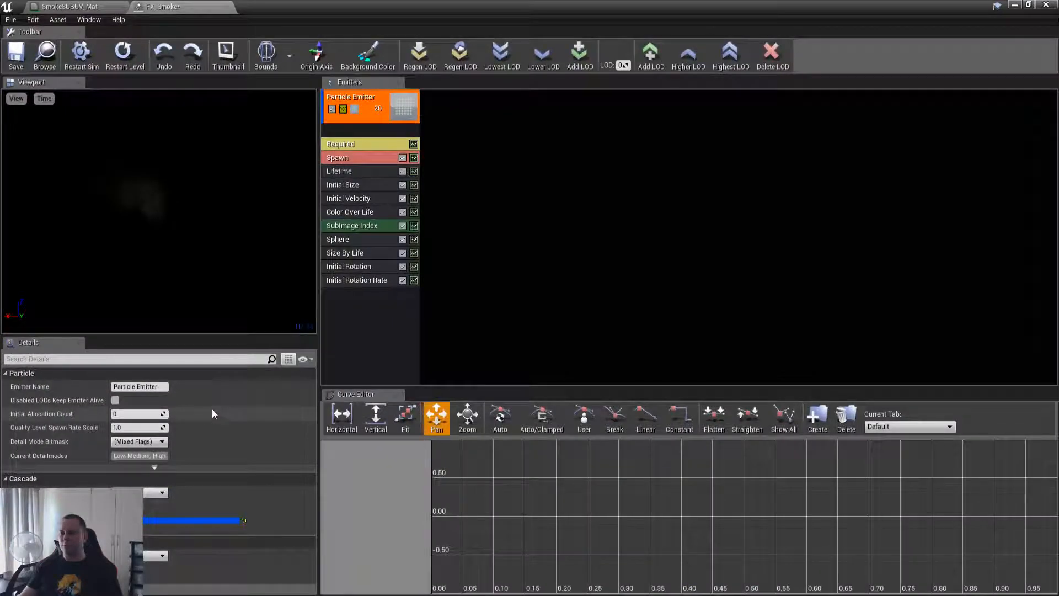
double_click(464, 4)
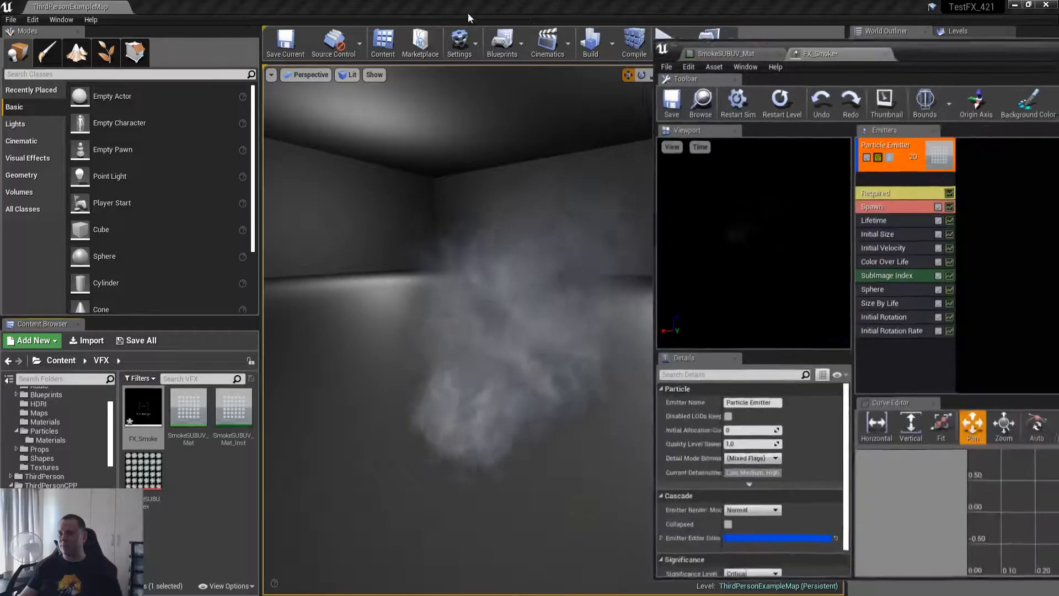
Set the Start Rotation Rate of the Initial Rotation Rate module to Min -0.02 and Max 0.02.
click(899, 335)
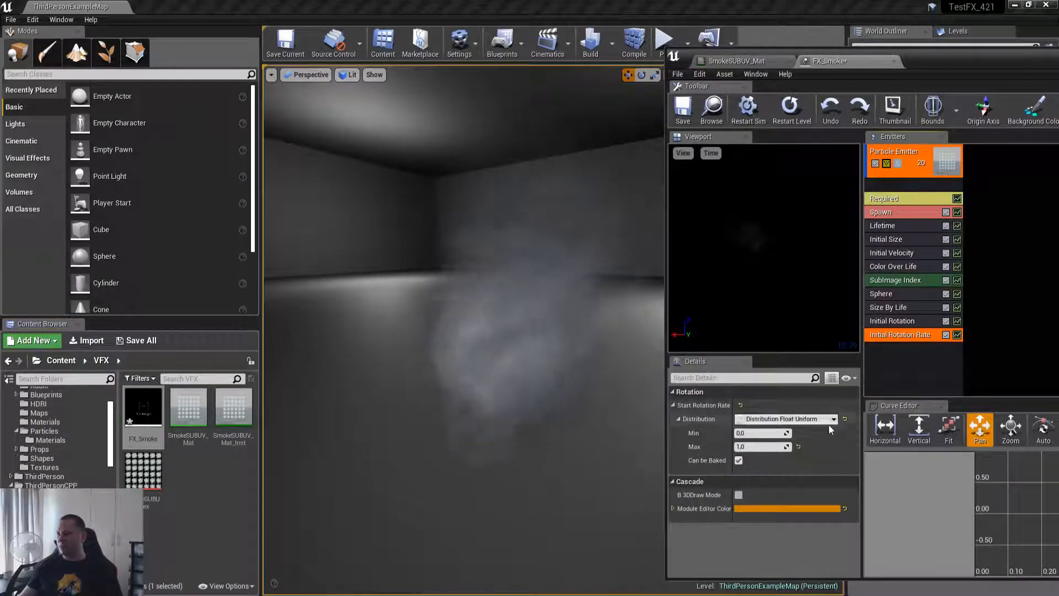
click(771, 433)
text(-0)
text(,02)
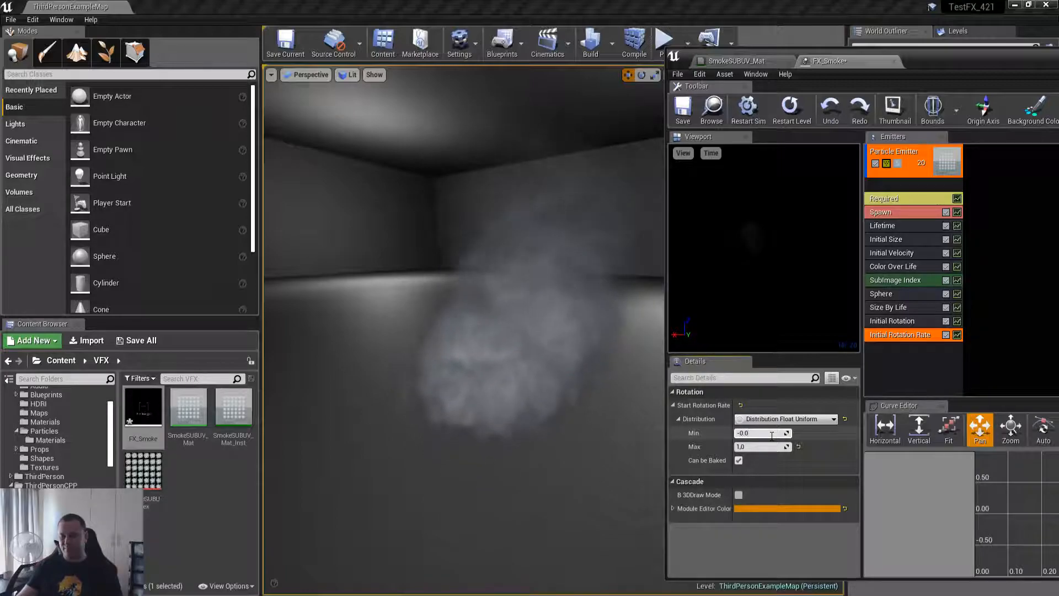
key(Tab)
text(0,02)
key(Return)
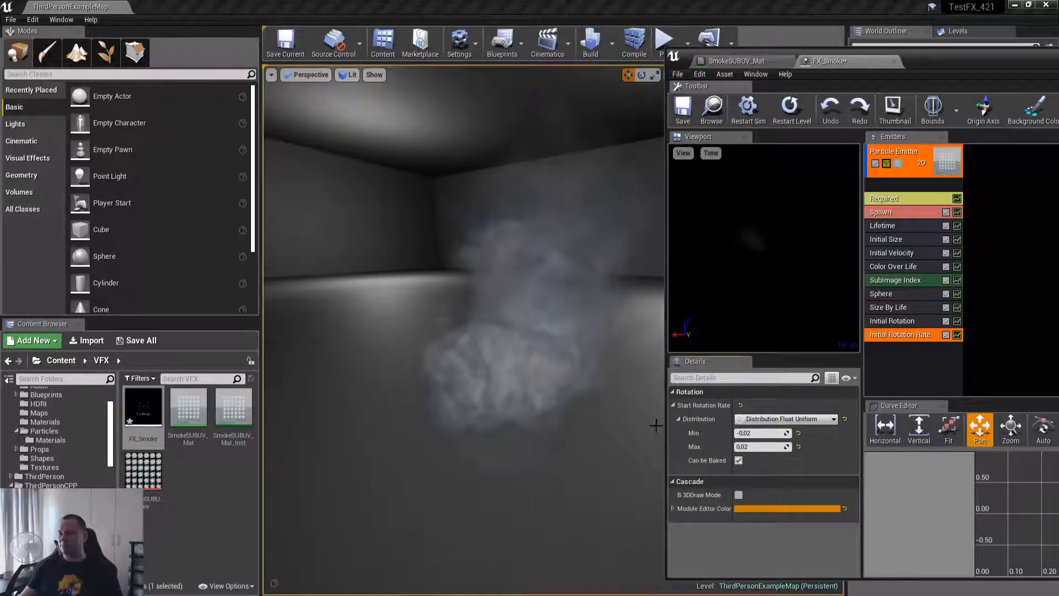
click(304, 36)
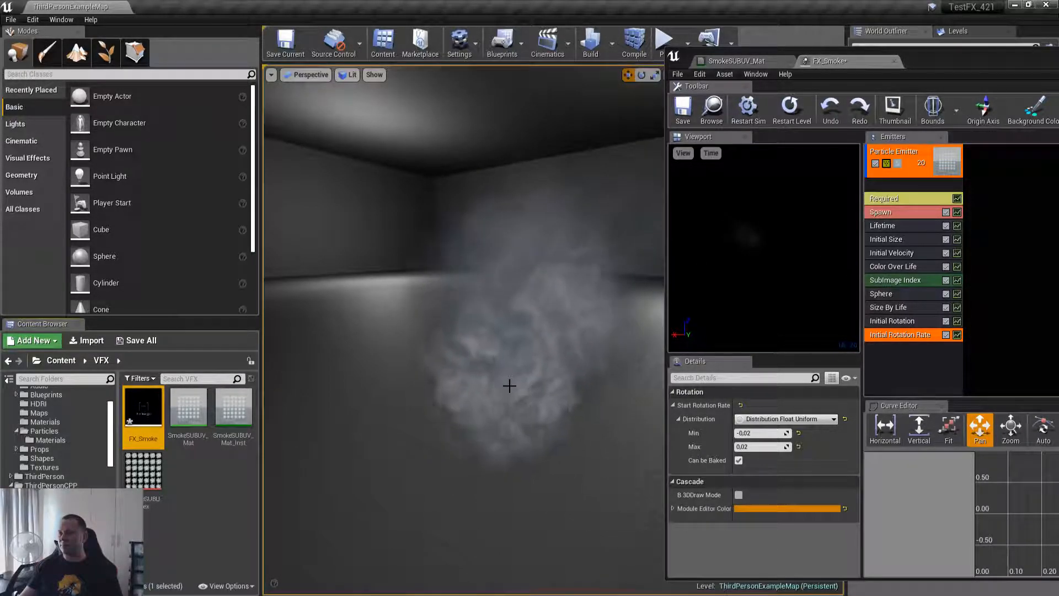
Add a Const Acceleration module with a positive Z acceleration to the emitter and check the rising smoke in the level.
double_click(951, 55)
click(349, 306)
right_click(346, 303)
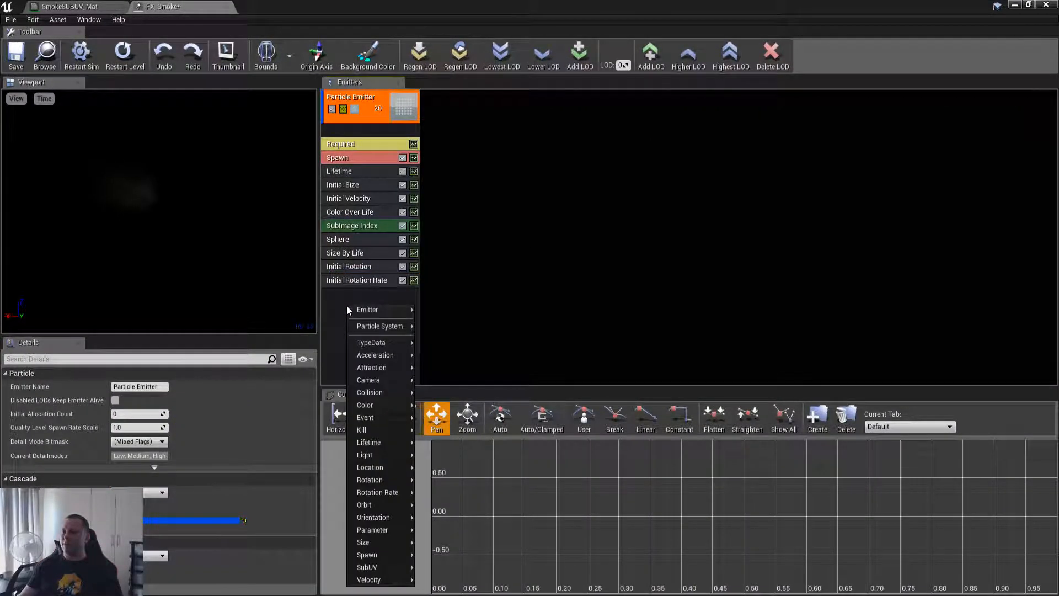
mouse_move(376, 354)
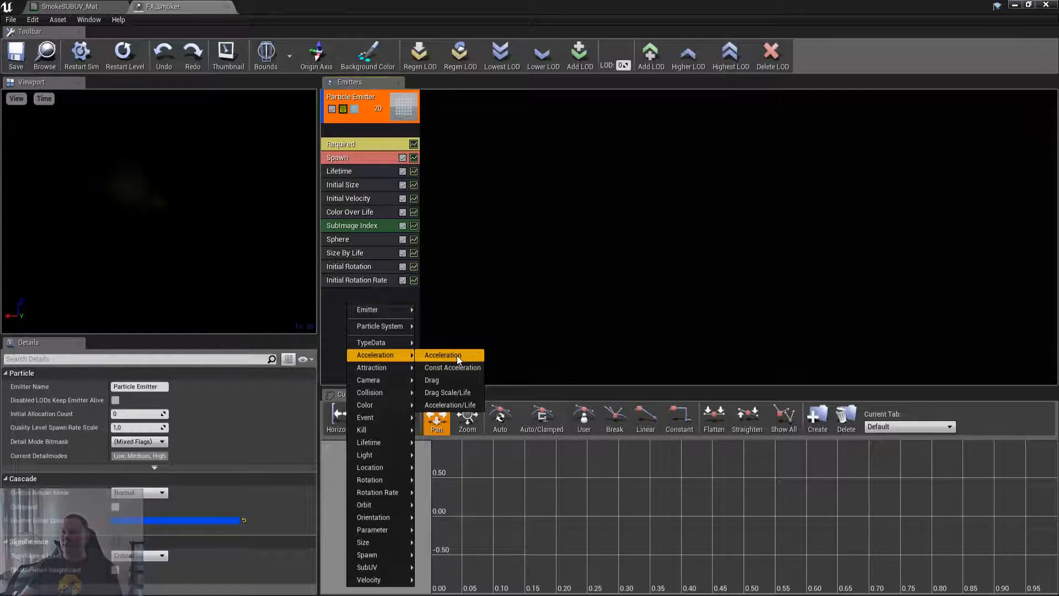
click(461, 368)
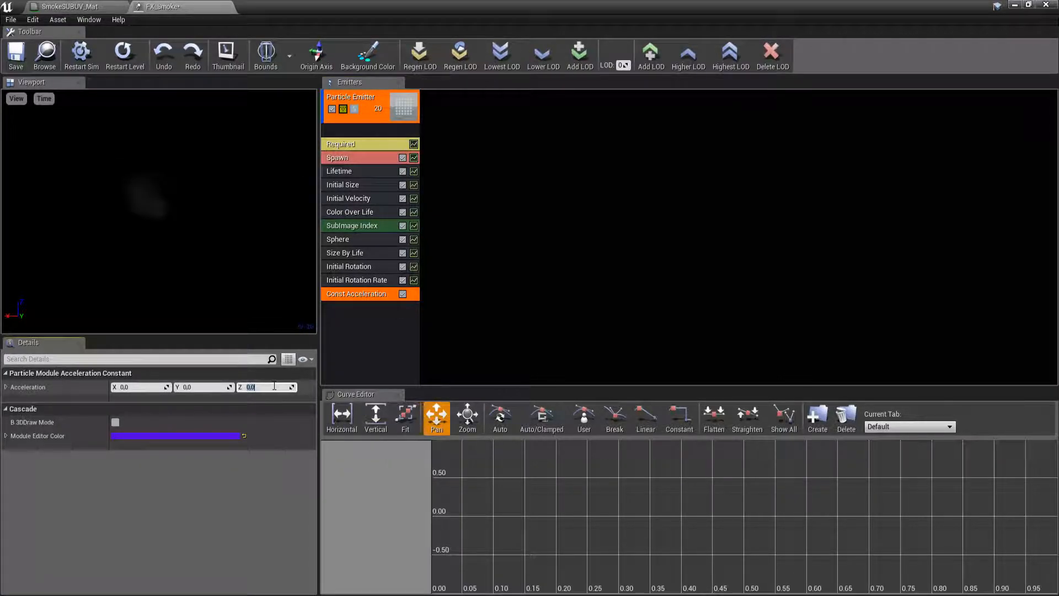
double_click(493, 5)
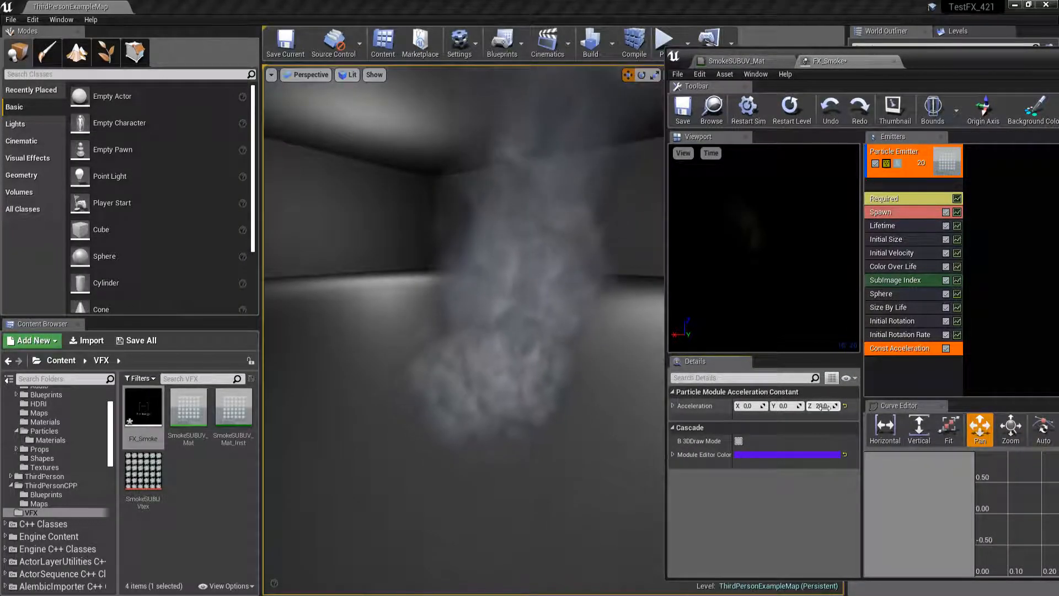
Set the Const Acceleration module's Acceleration to X 1.0, Y 2.0 and Z 10.0, save FX_Smoke and check the smoke in the level.
click(824, 407)
text(10)
key(Return)
key(shift+Tab)
key(shift+Tab)
text(1)
key(Tab)
text(2)
key(Tab)
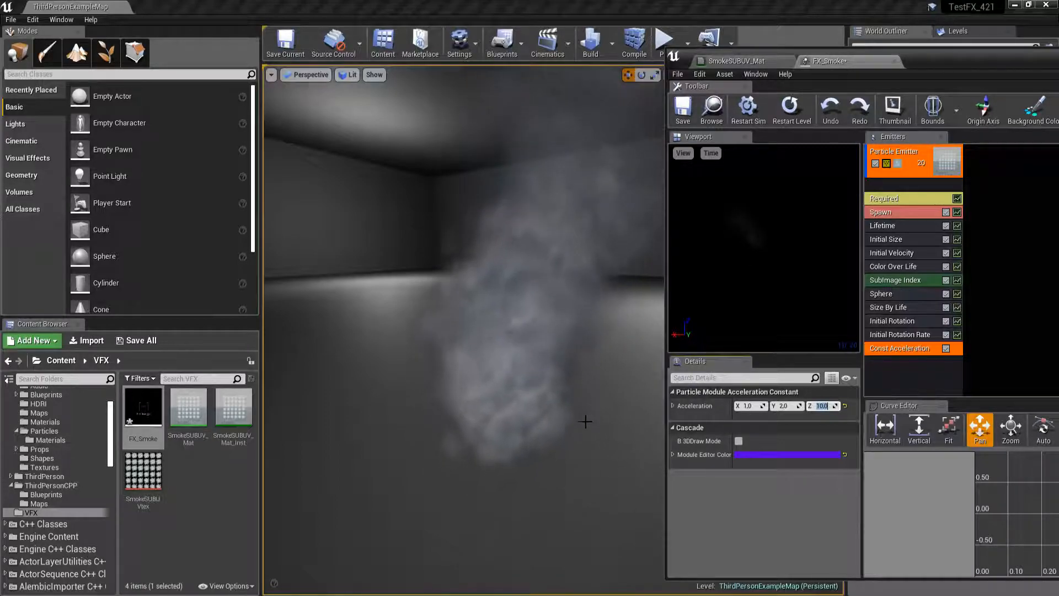
click(682, 108)
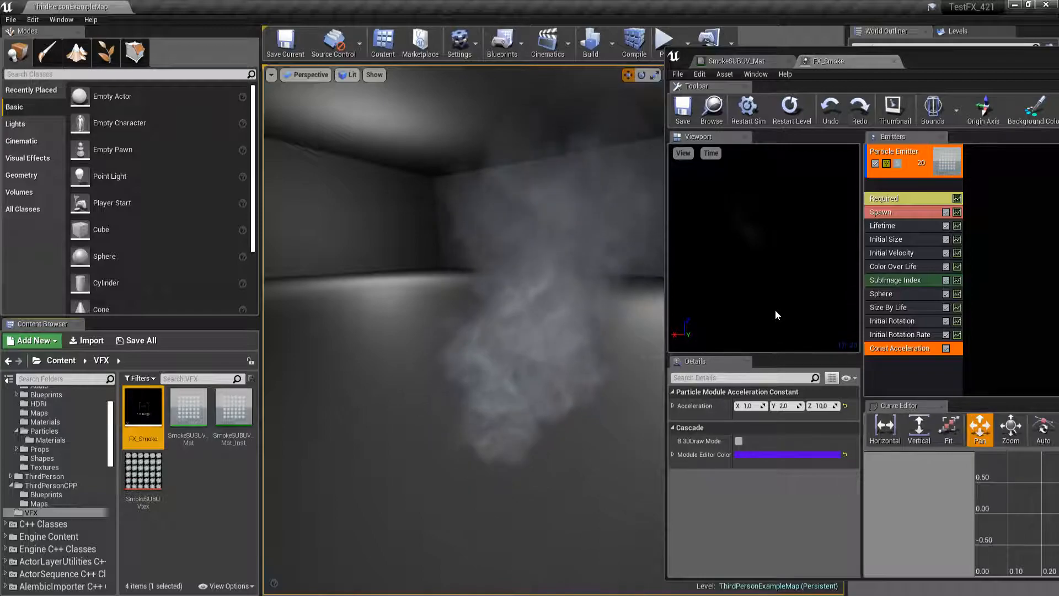
alt+drag(499, 379, 542, 441)
right_drag(509, 388, 601, 348)
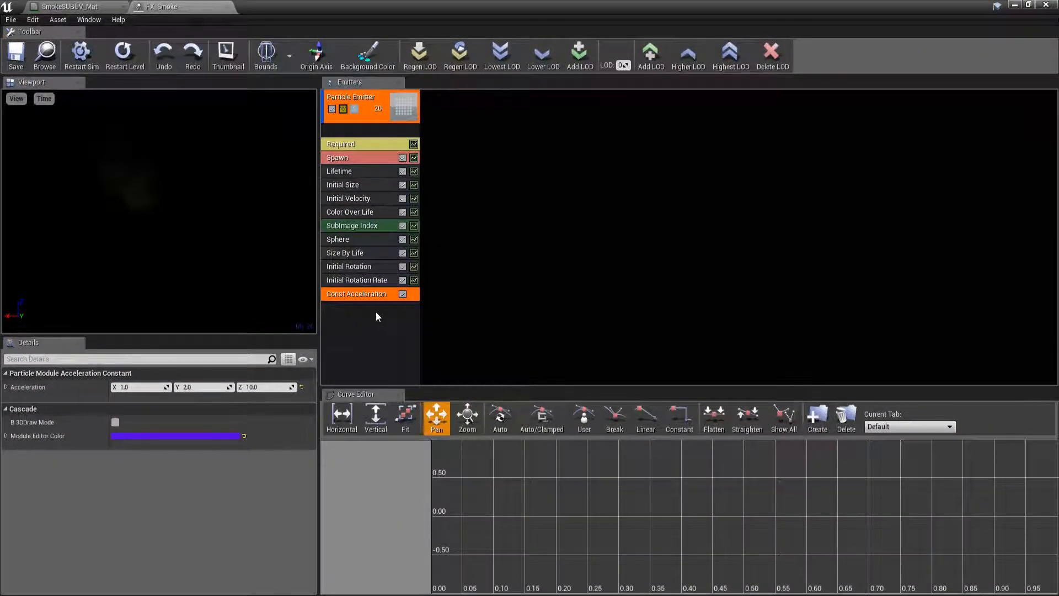
Open P_Smoke from the StarterContent Particles folder, compare its emitter modules with those of FX_Smoke, and close it.
click(369, 318)
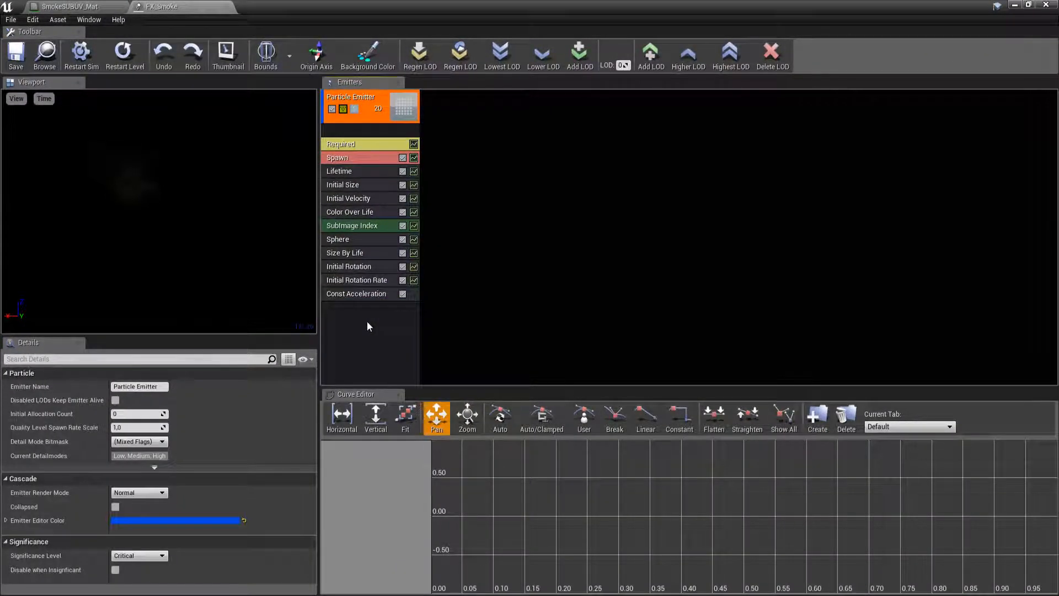
double_click(425, 5)
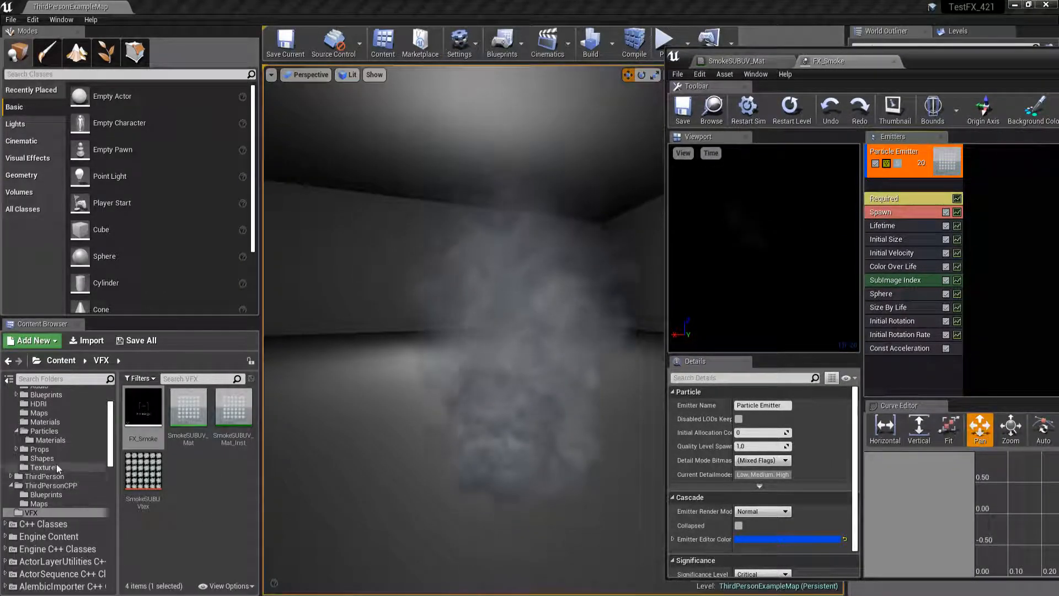
click(53, 433)
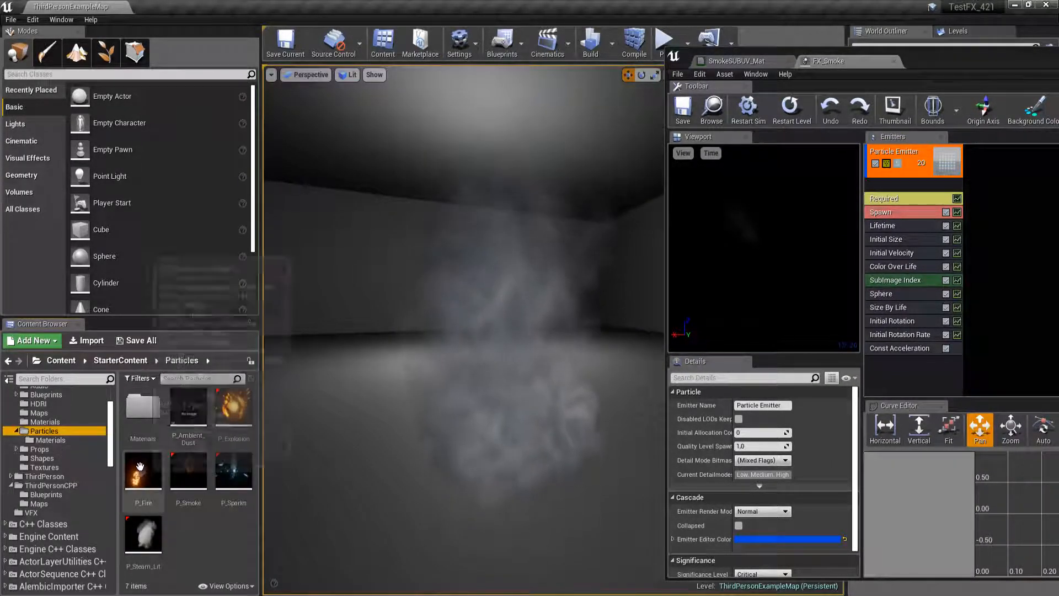
double_click(188, 472)
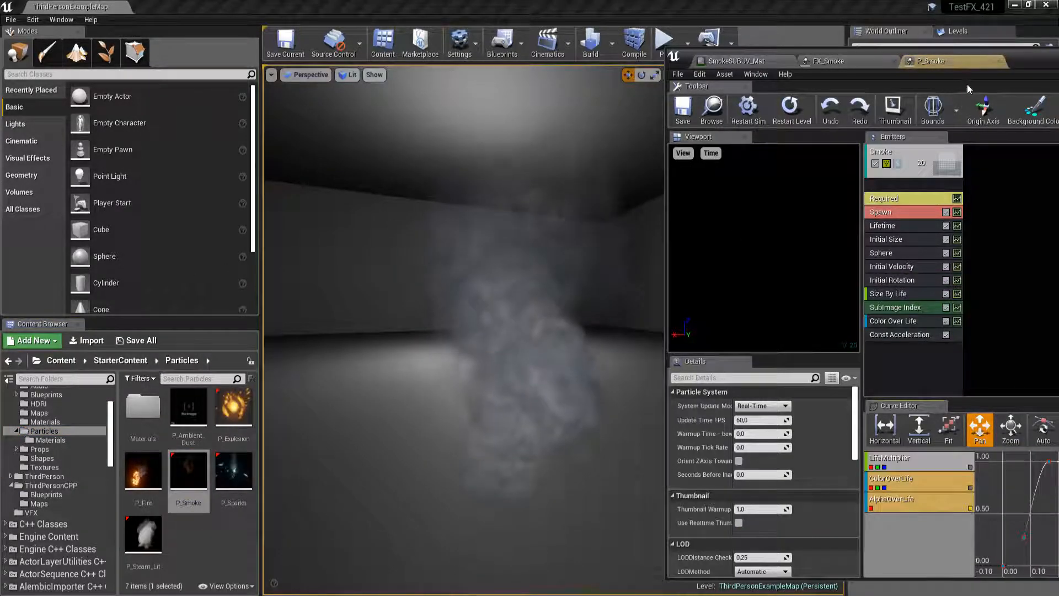
double_click(1007, 62)
click(351, 201)
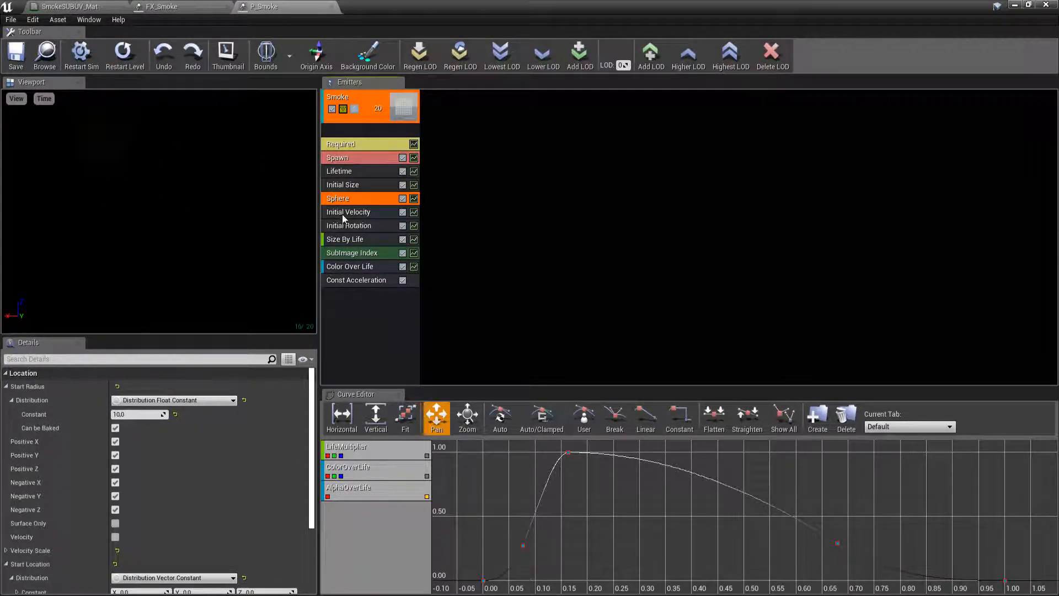
click(332, 7)
drag(478, 5, 849, 70)
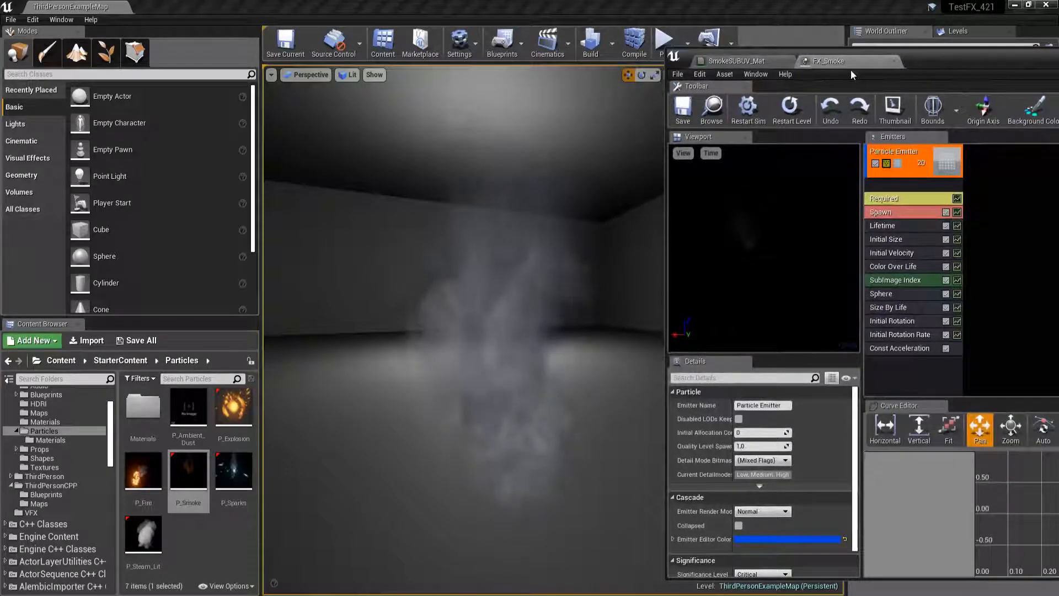
Place the StarterContent P_Smoke effect in the level beside FX_Smoke and clear the particle editor from view.
drag(967, 57, 968, 60)
mouse_move(467, 255)
alt+mouse_down()
mouse_move(546, 275)
mouse_move(466, 263)
alt+mouse_up()
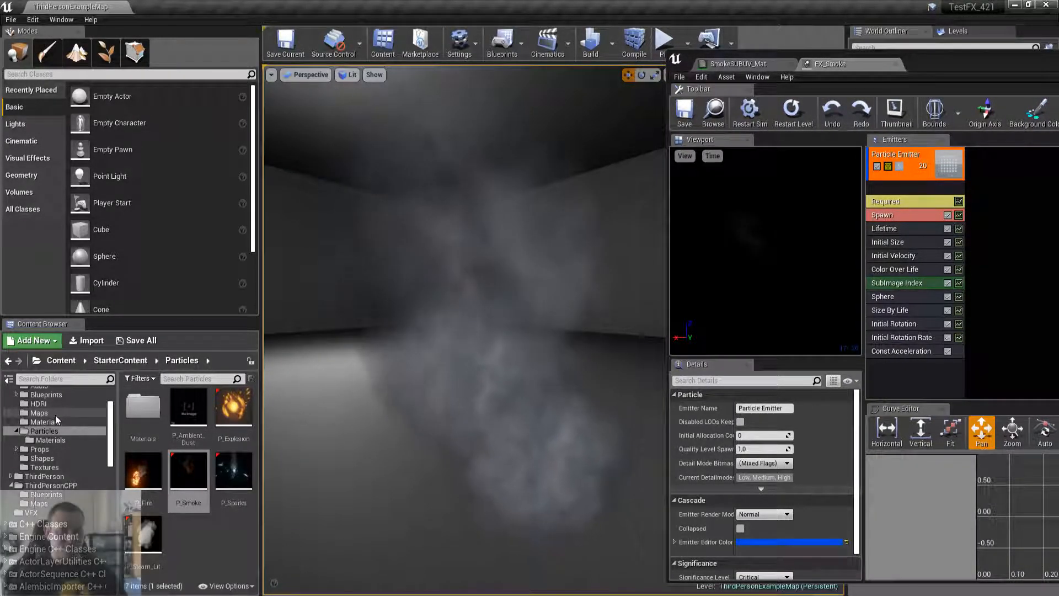
scroll(57, 420, up, 3)
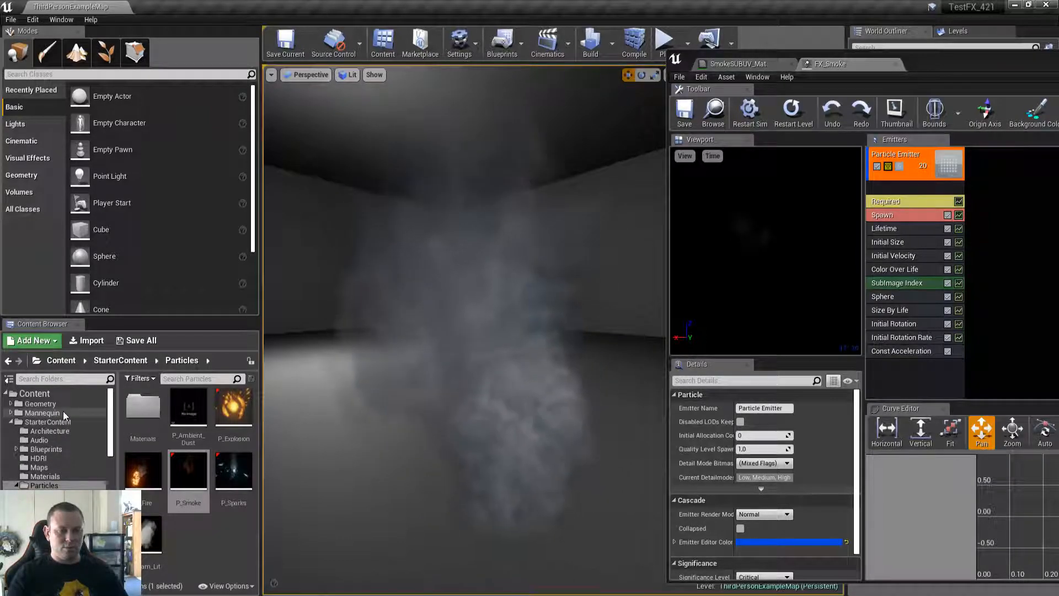
scroll(69, 468, down, 1)
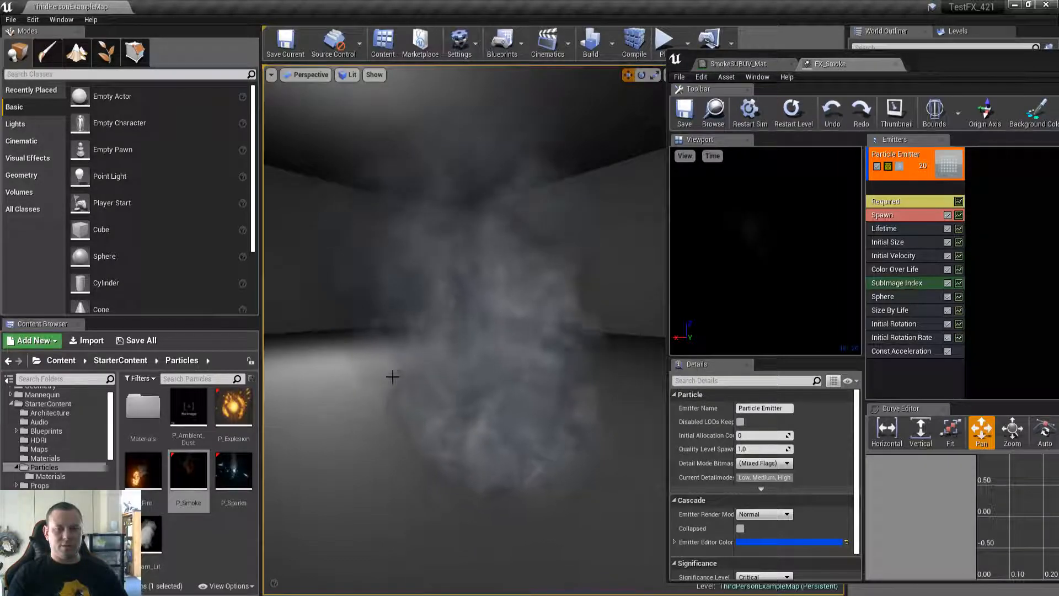
right_drag(502, 333, 315, 402)
drag(184, 471, 329, 400)
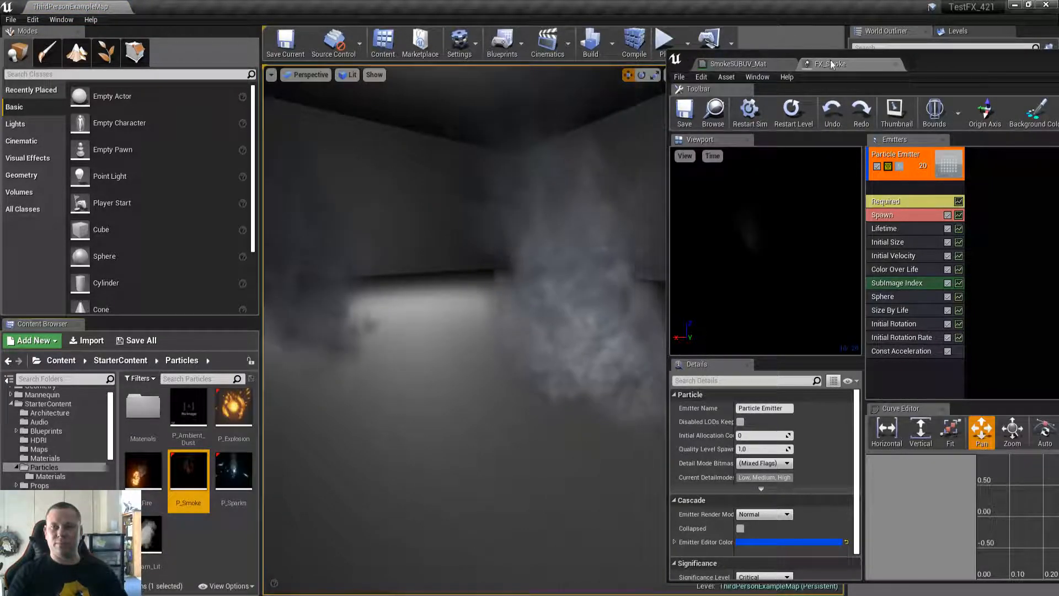
drag(965, 63, 439, 66)
click(775, 60)
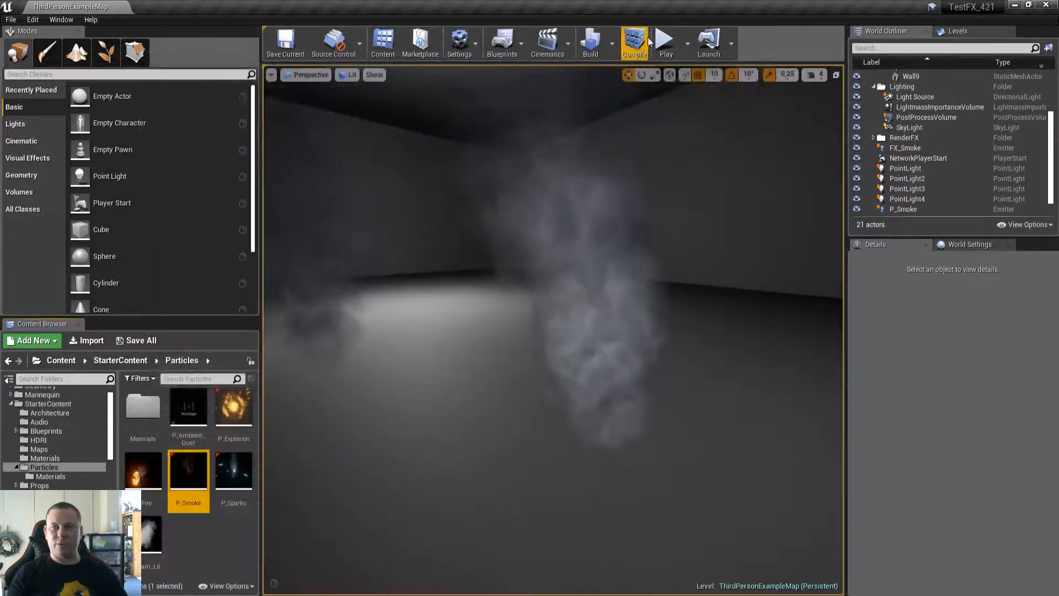
Play the level full screen, compare both smoke effects in the shader complexity and lit views, and return to the editor.
click(663, 39)
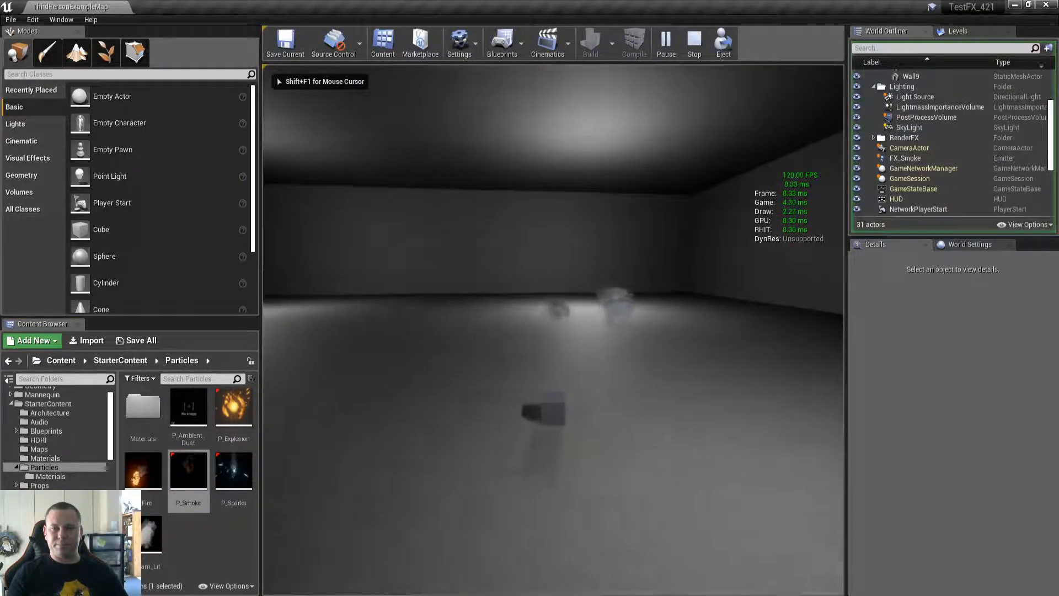
key(F11)
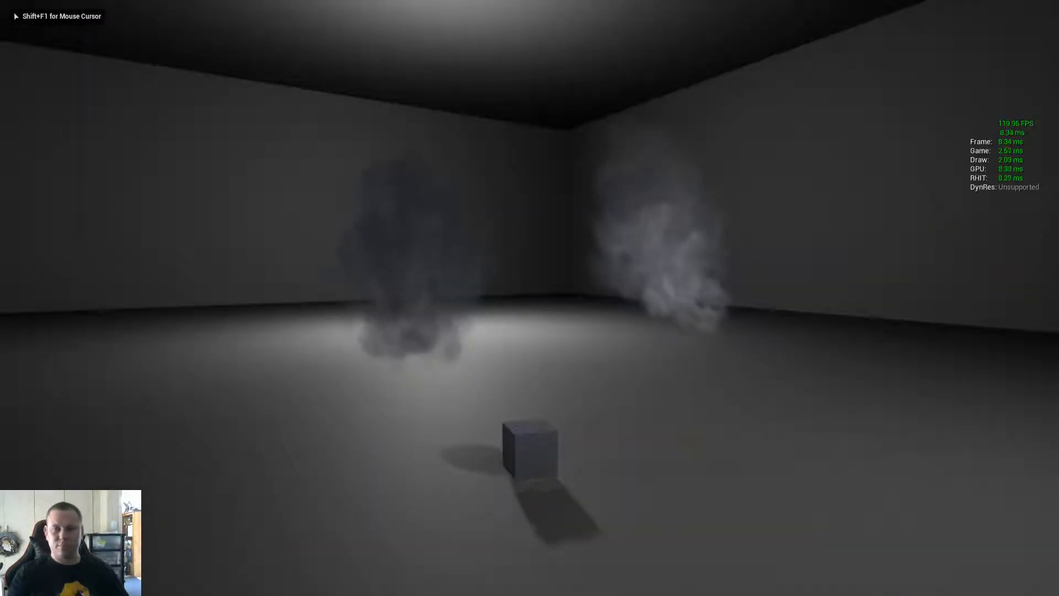
key(F5)
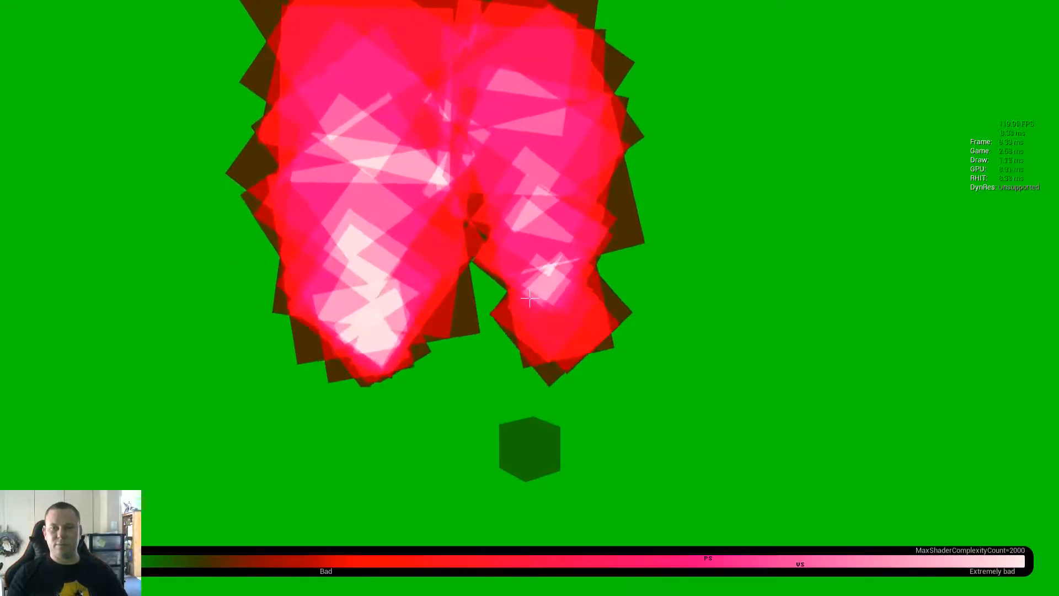
key(F3)
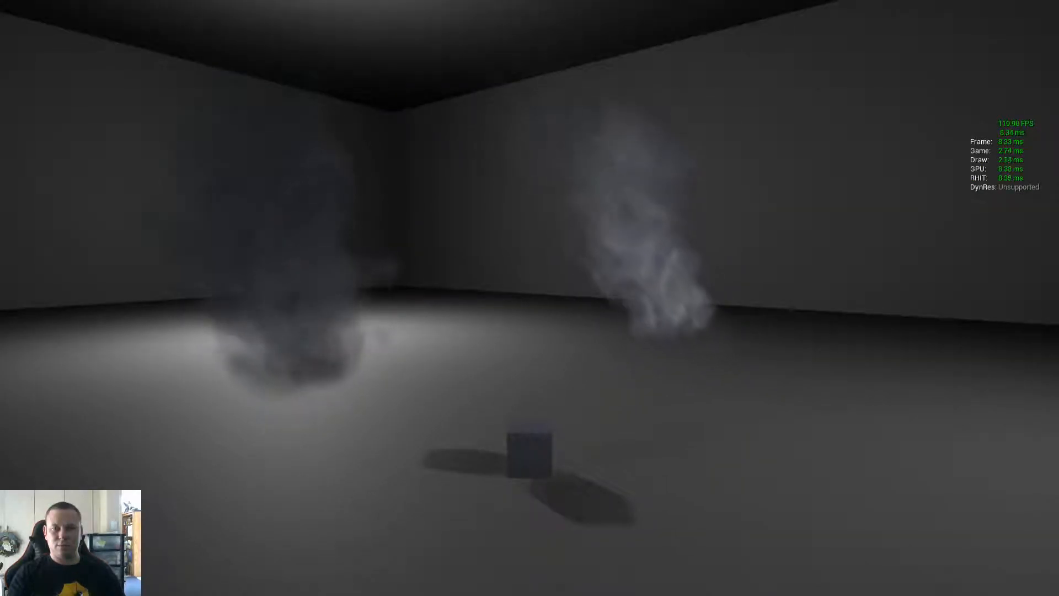
key(Escape)
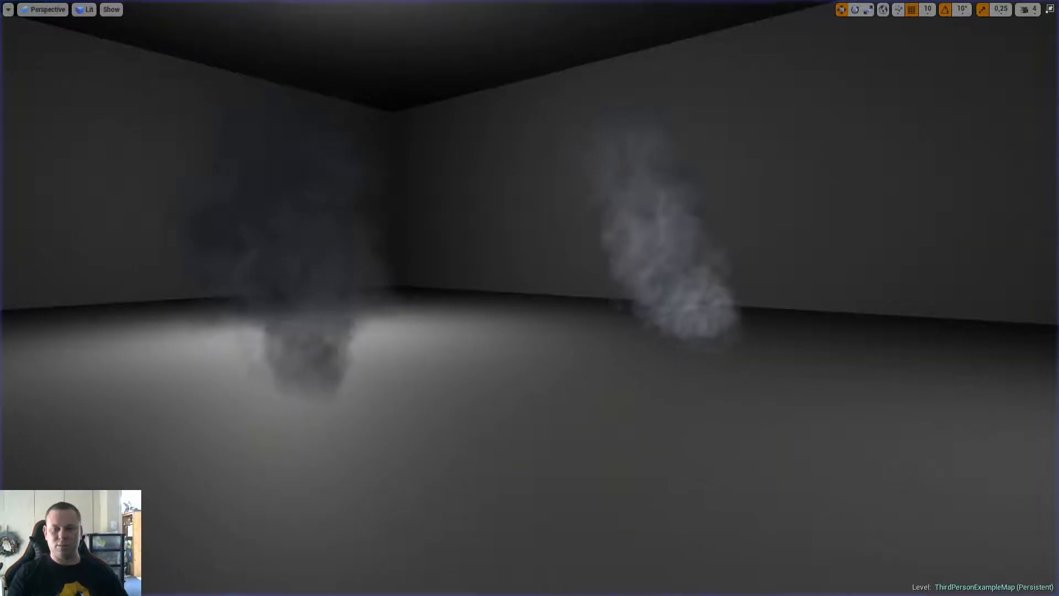
key(F11)
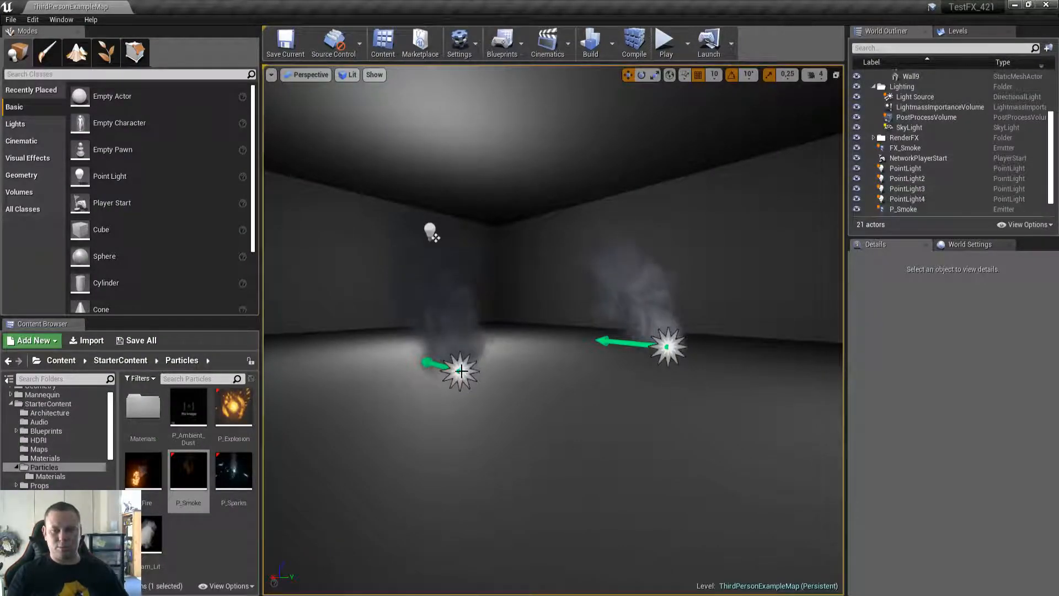
Run the full-screen level again and examine the overdraw and lit appearance of FX_Smoke against P_Smoke.
click(460, 372)
click(658, 310)
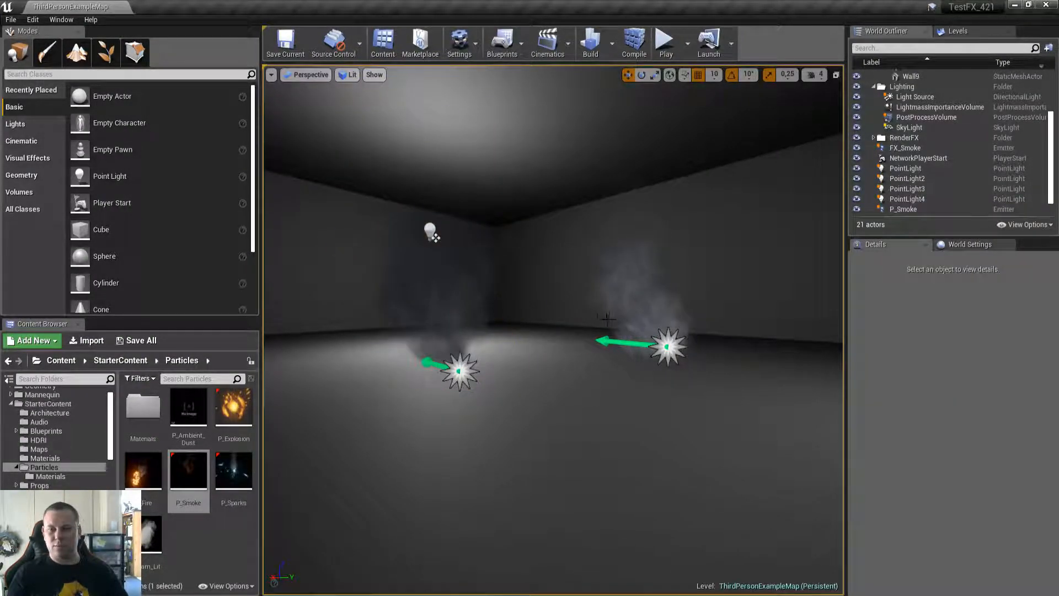
key(alt+p)
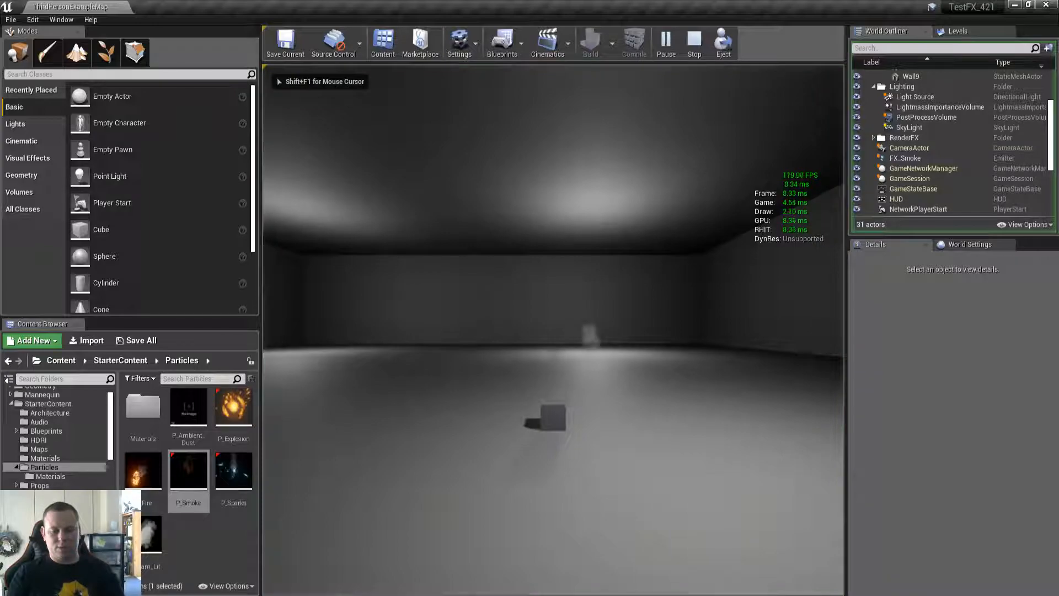
key(F11)
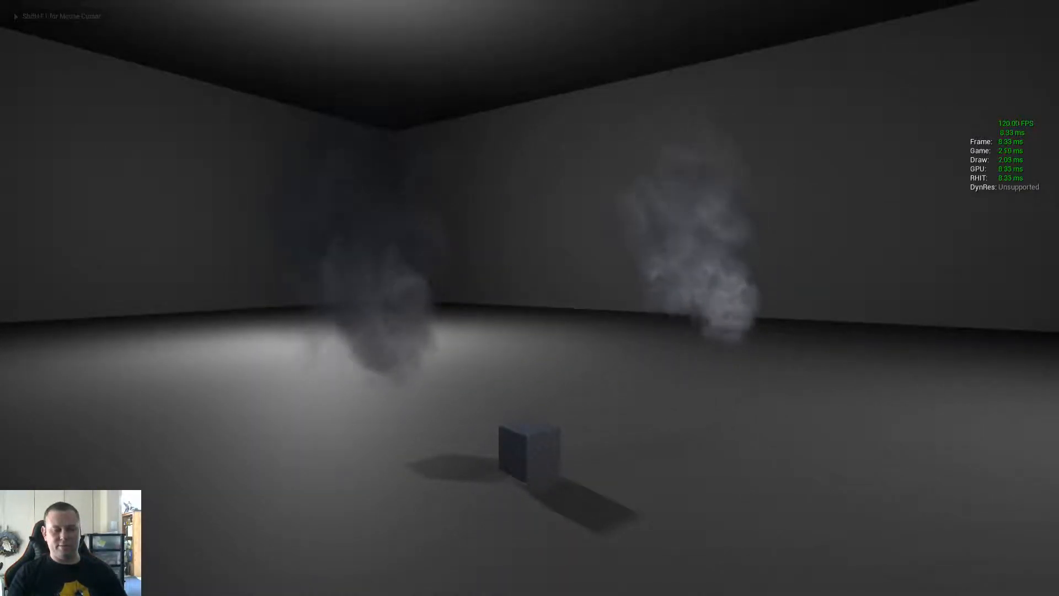
key(F5)
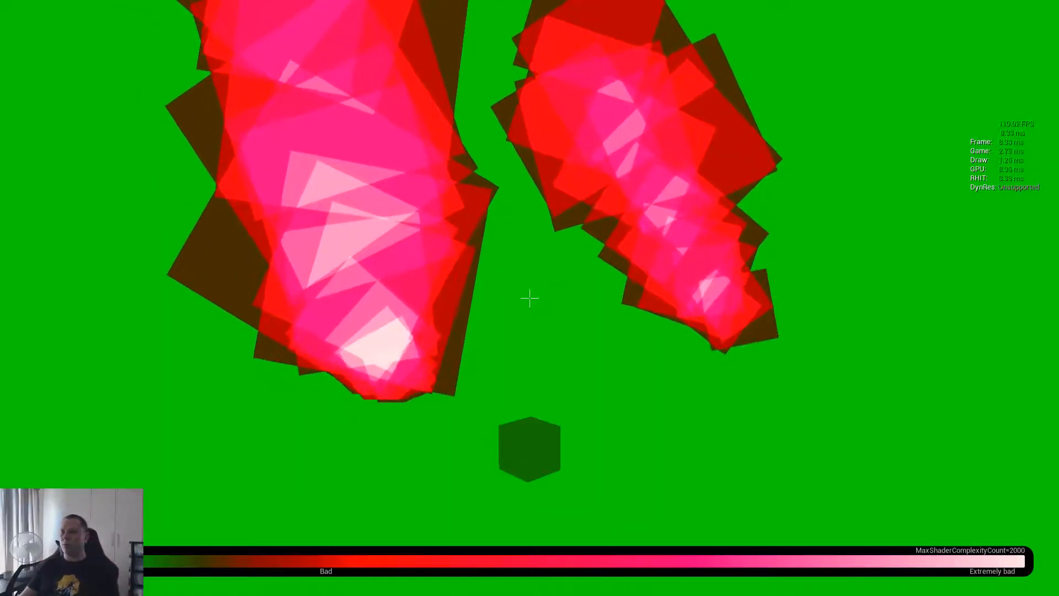
key(F3)
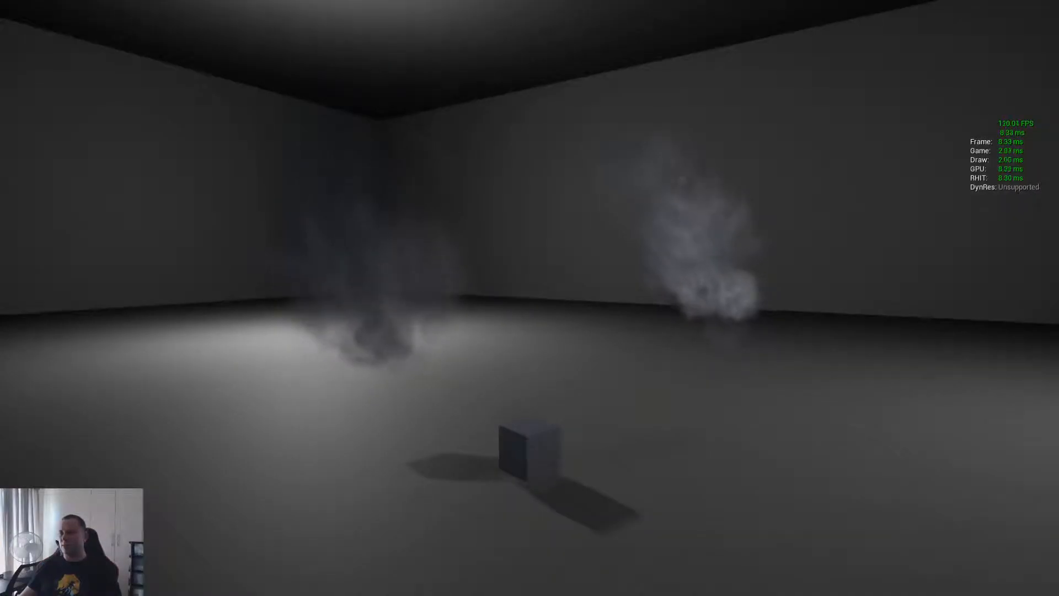
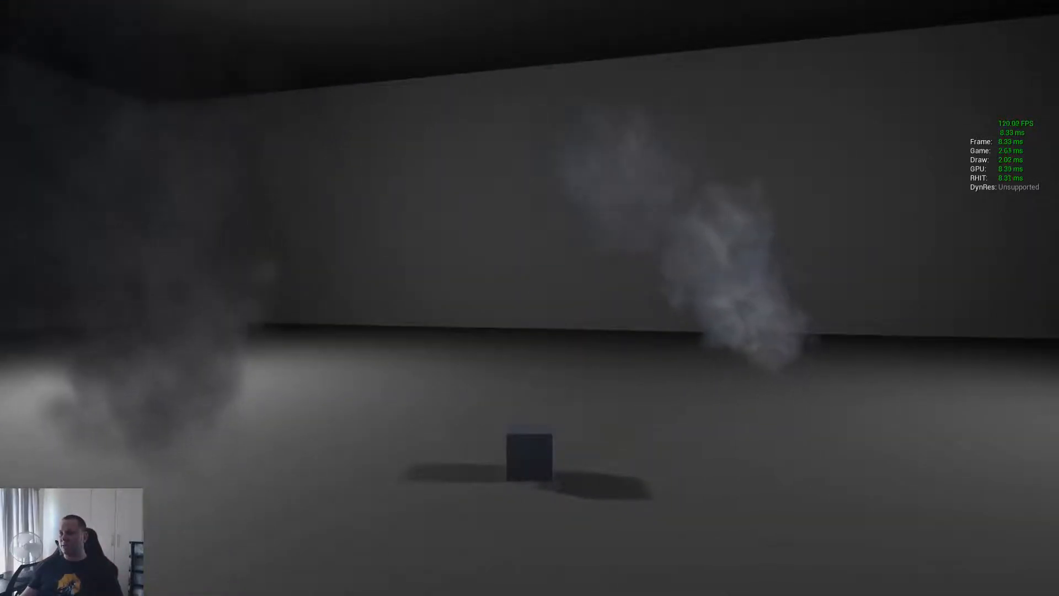
key(Escape)
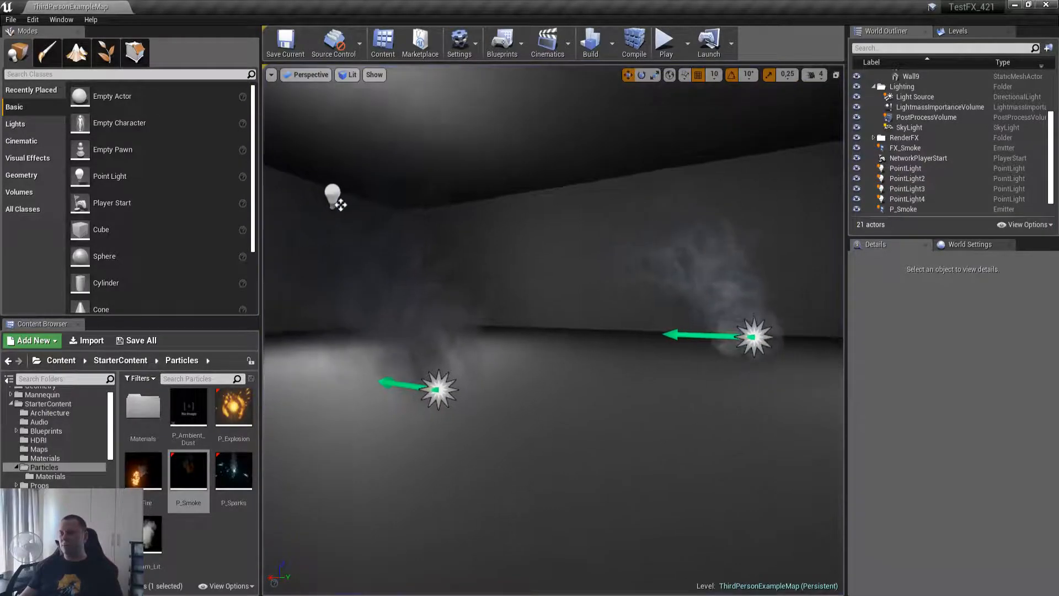
Delete the P_Smoke emitter from the level, bring the FX_Smoke effect into close view and save the level.
click(456, 376)
key(Delete)
right_drag(459, 375, 542, 329)
key(ctrl+s)
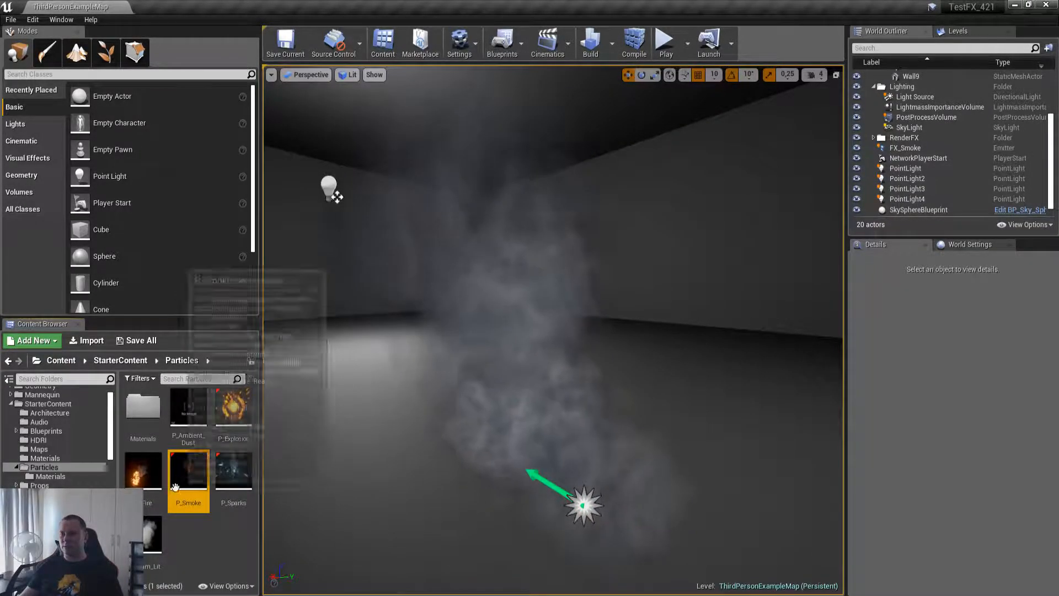
Open the SmokeSUBUV_Mat_Inst material instance from the VFX folder.
click(67, 405)
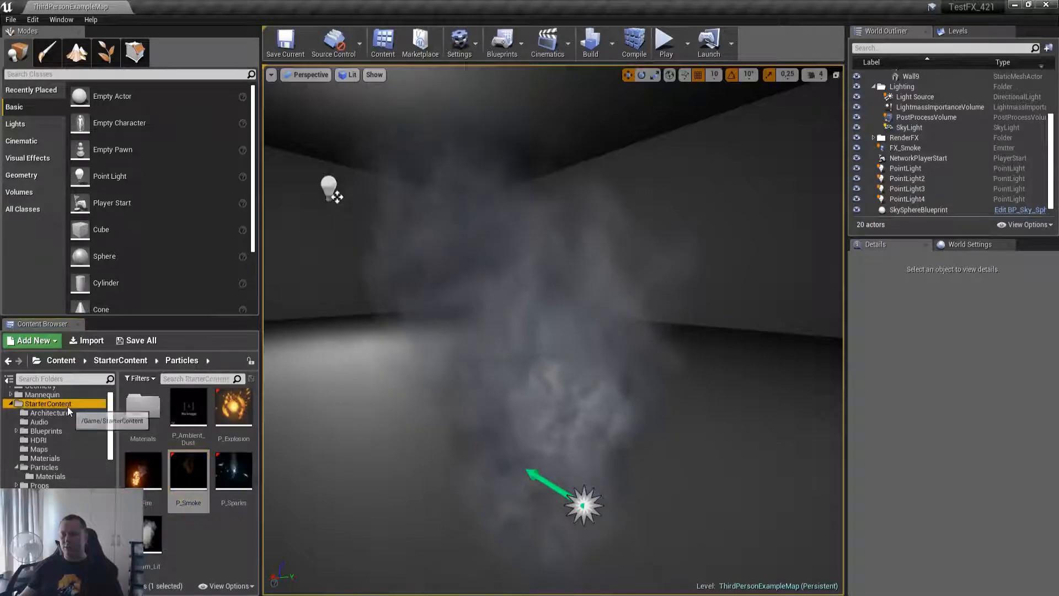
click(72, 474)
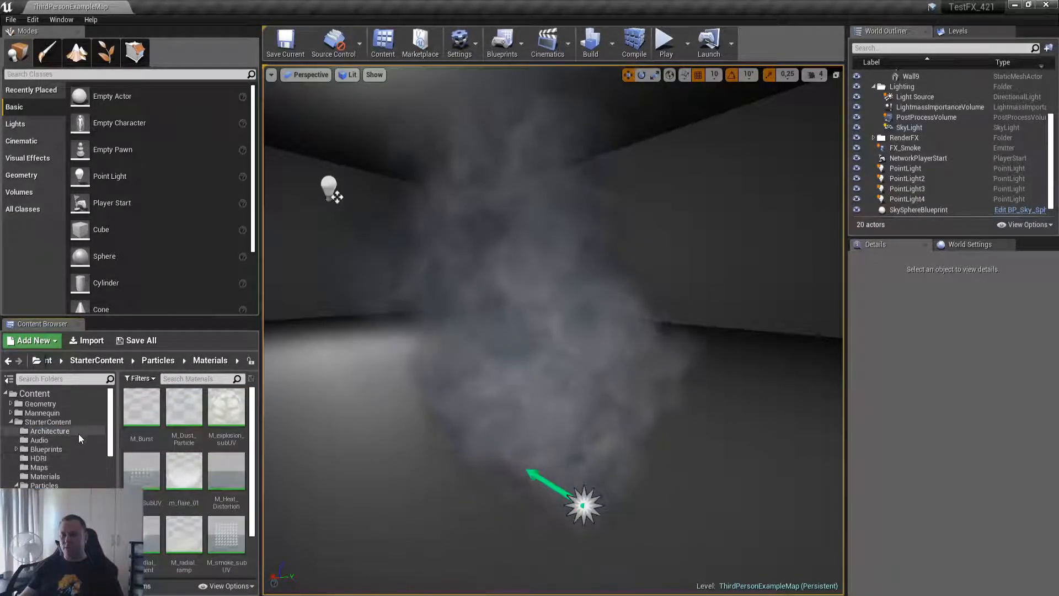
scroll(78, 432, up, 2)
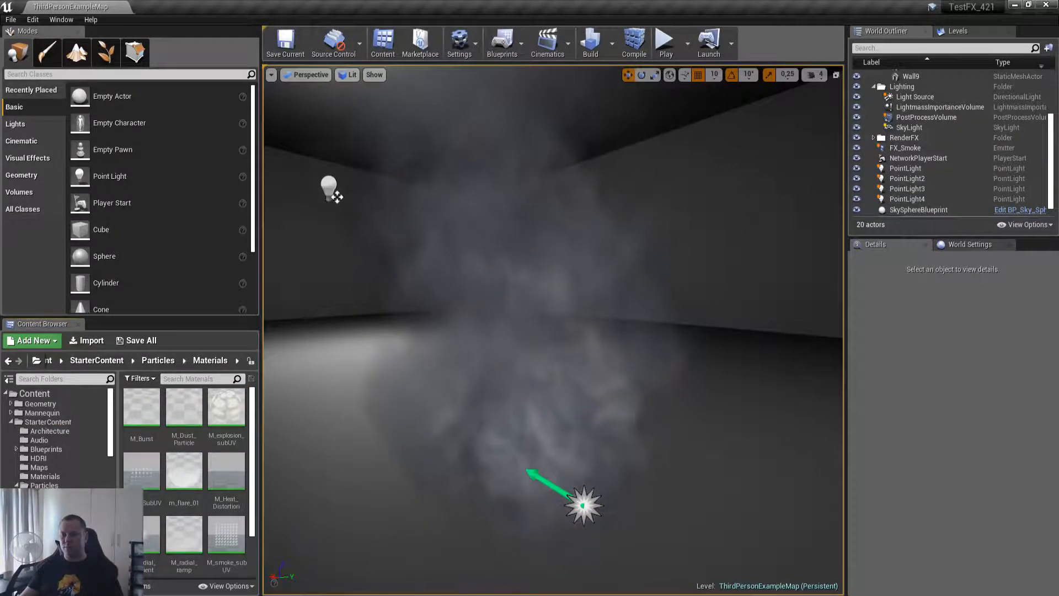
click(66, 540)
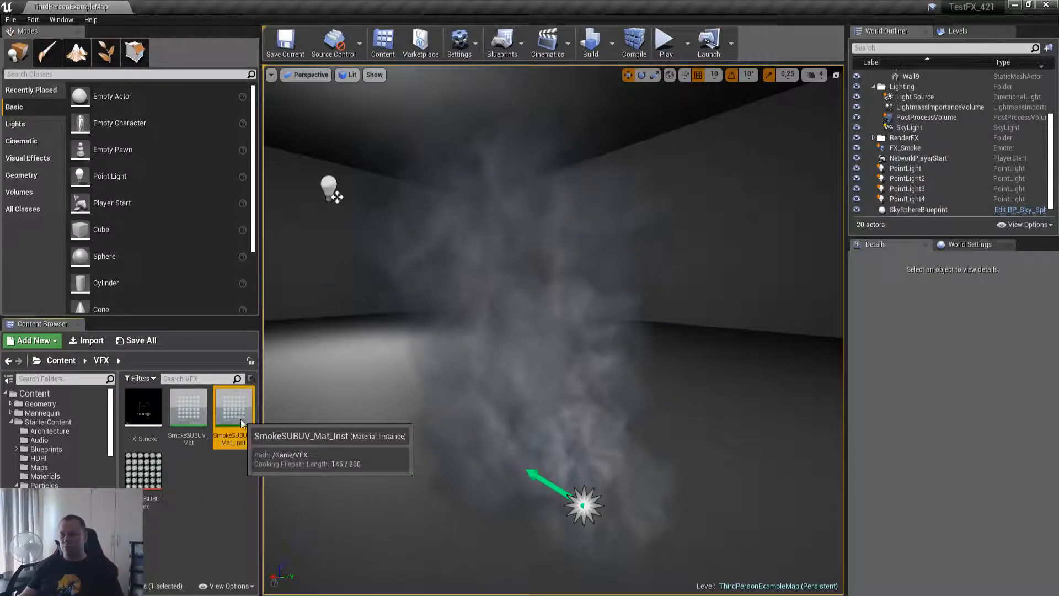
double_click(233, 408)
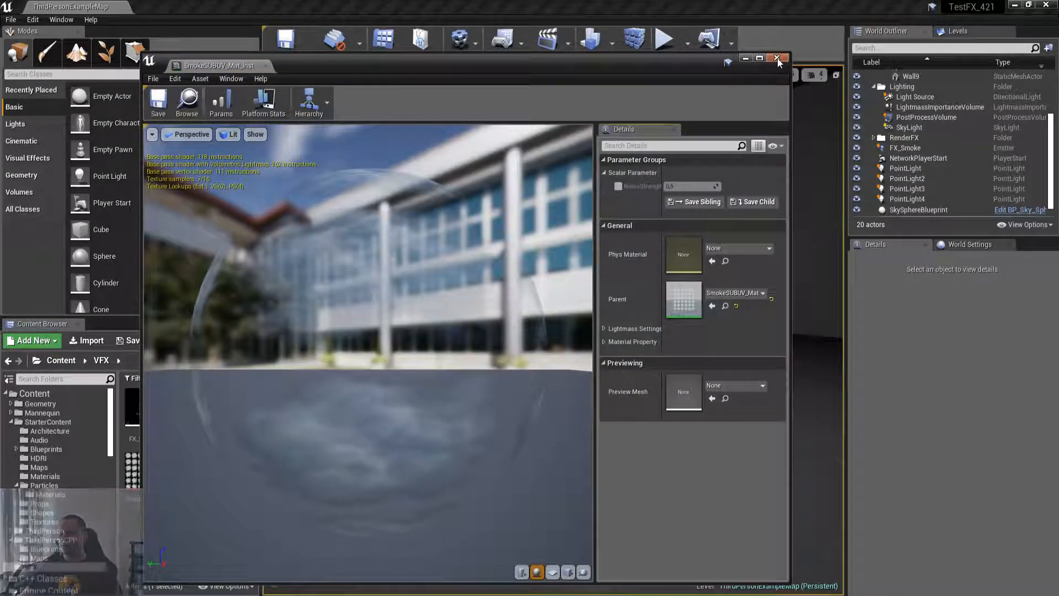
Place the material instance editor beside the smoke in the level and override its NoiseStrength parameter with about 2.87.
drag(528, 66, 1, 148)
drag(340, 21, 617, 82)
drag(761, 81, 90, 153)
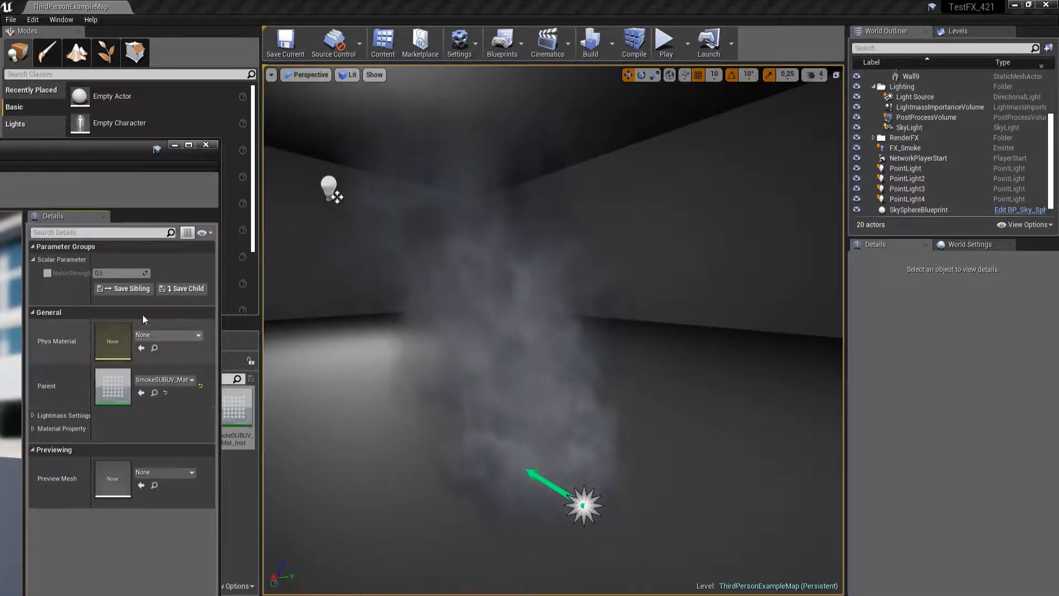
drag(131, 270, 165, 272)
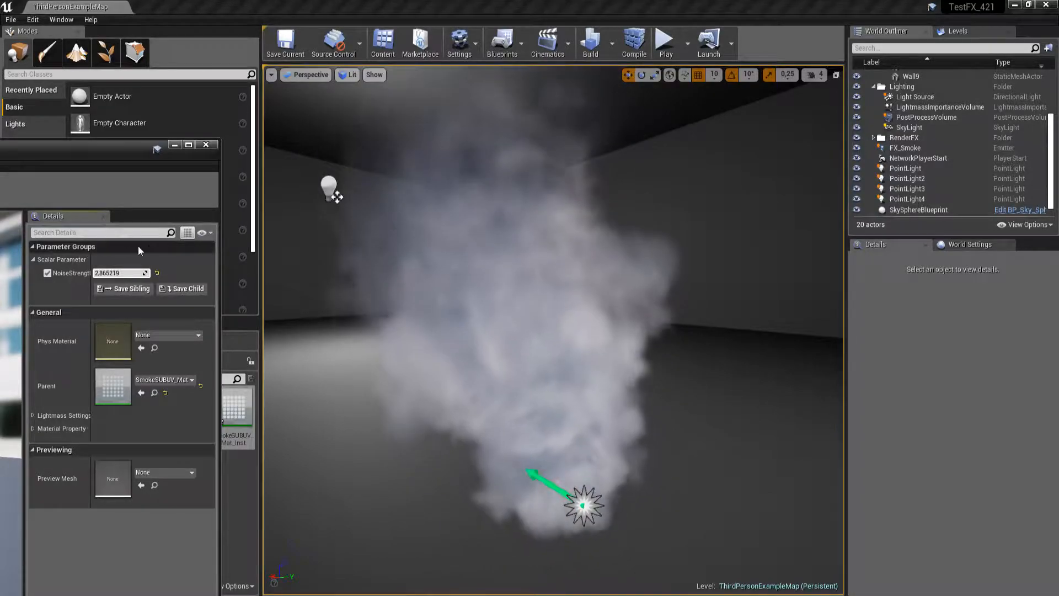
Reset the material instance's NoiseStrength to its default, turn off its override and close the instance editor.
click(157, 273)
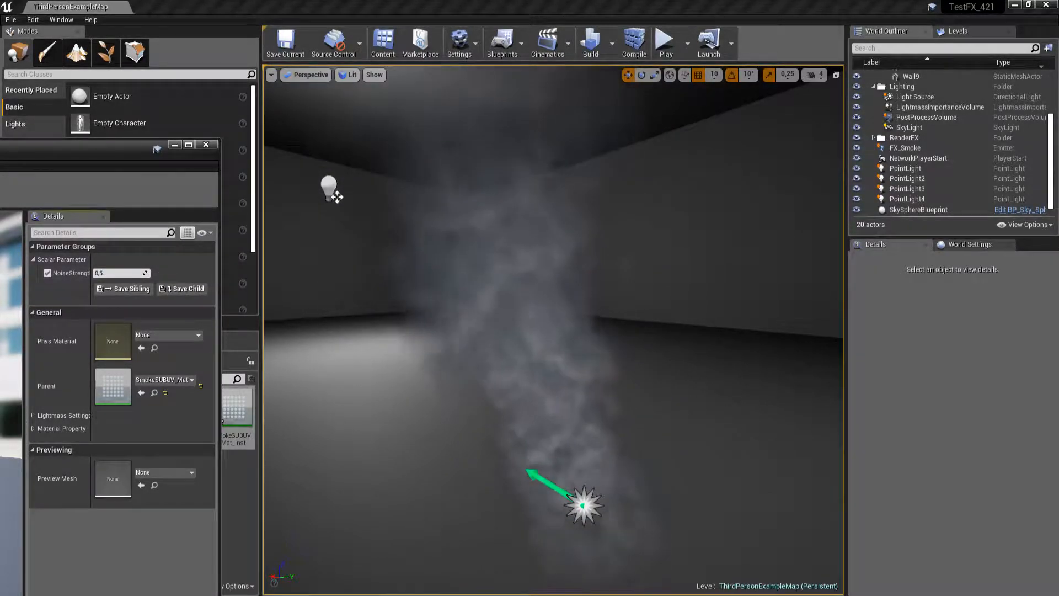
drag(97, 147, 808, 63)
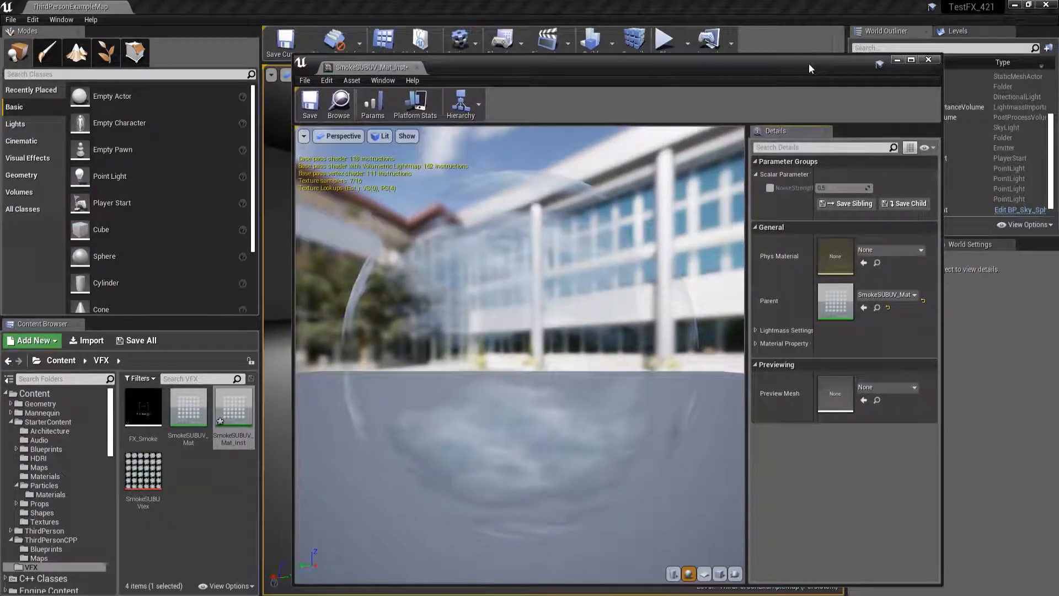
click(929, 60)
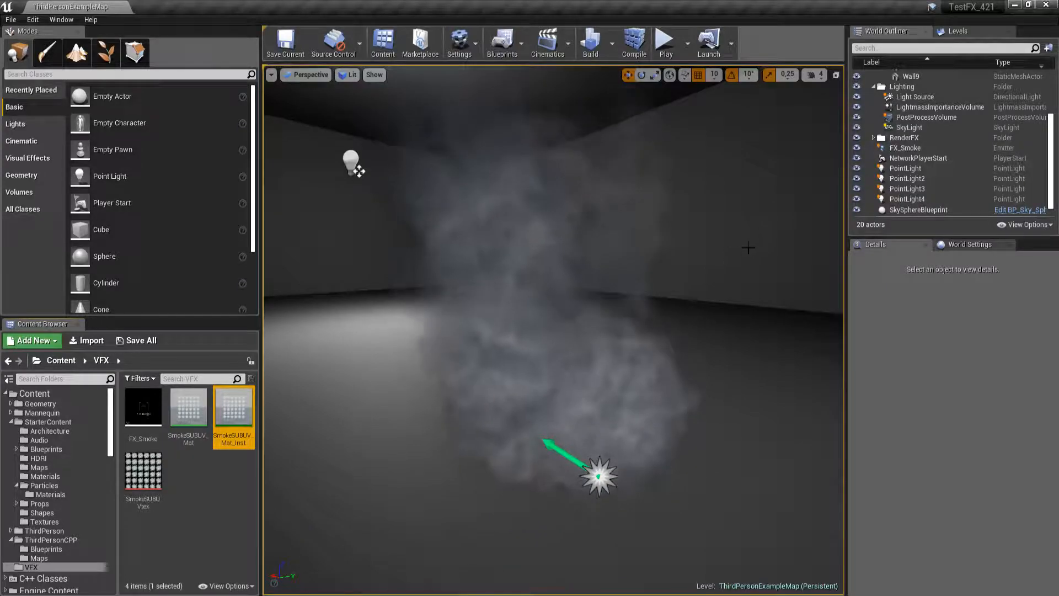
Open the FX_Smoke particle system, set its Spawn rate constant to 7, save it and place its editor beside the level viewport.
double_click(157, 417)
click(527, 204)
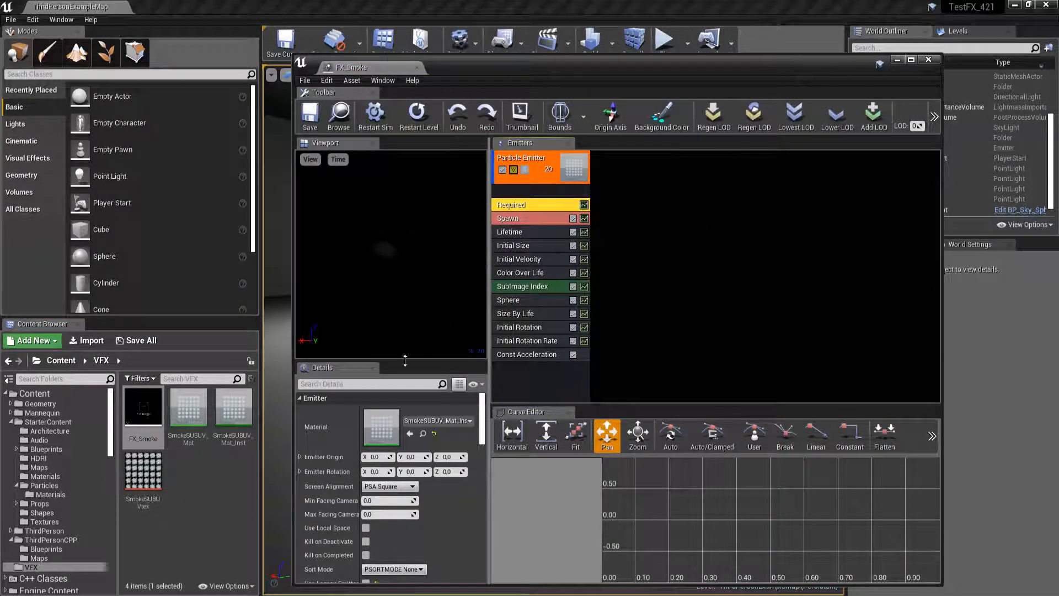
click(540, 220)
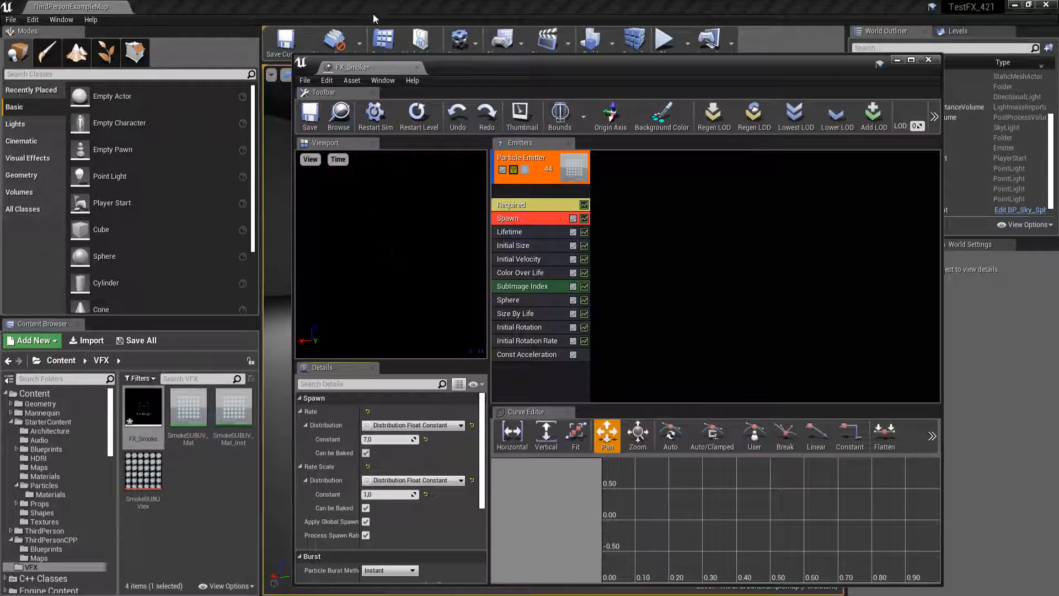
click(307, 122)
drag(488, 67, 934, 161)
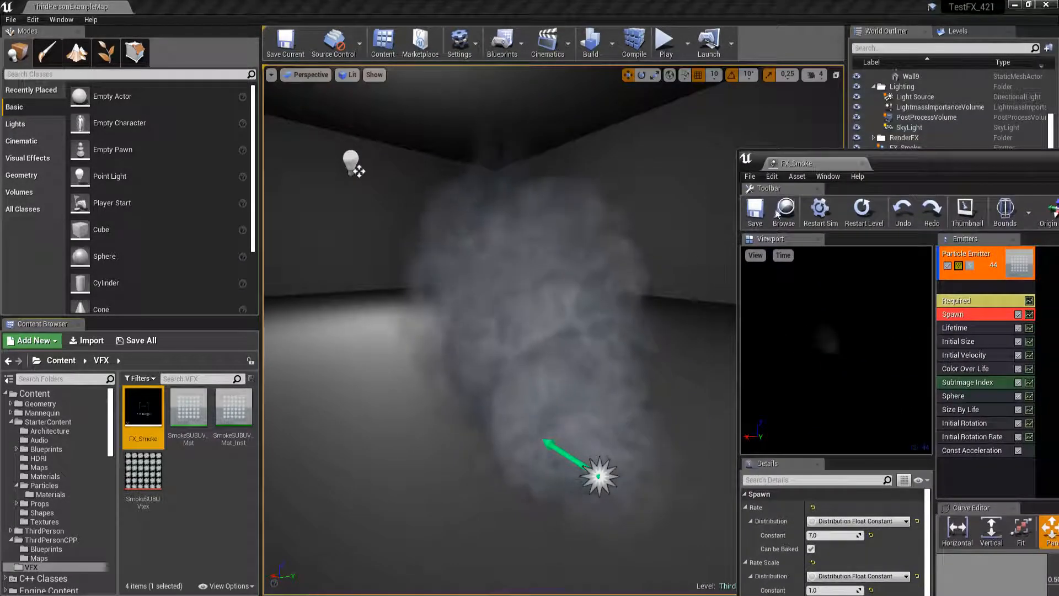
Run the level in the viewport and examine FX_Smoke in the shader complexity and lit views, ending the play session.
click(665, 42)
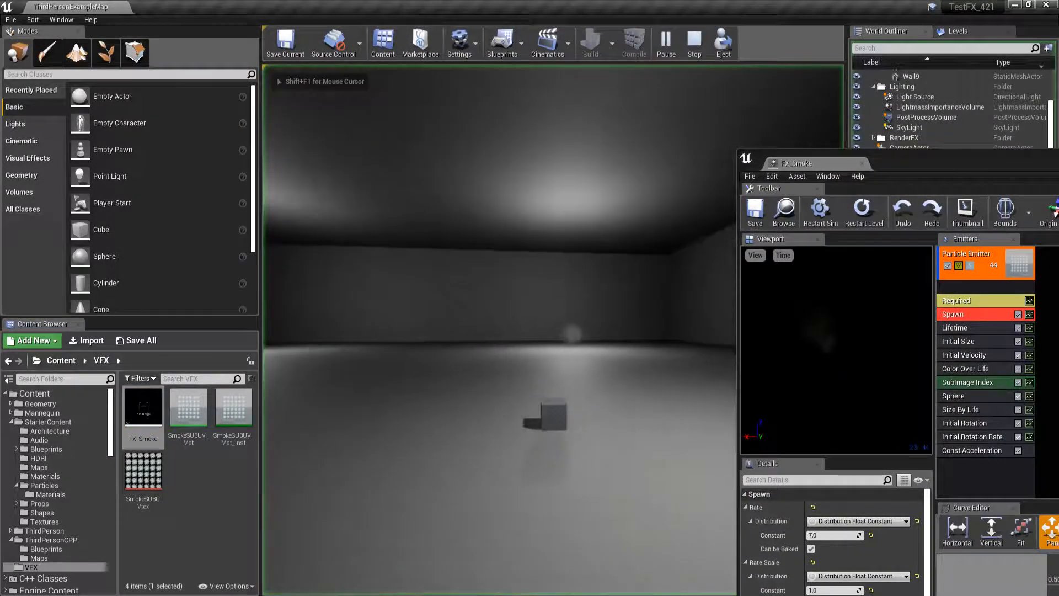
key(F5)
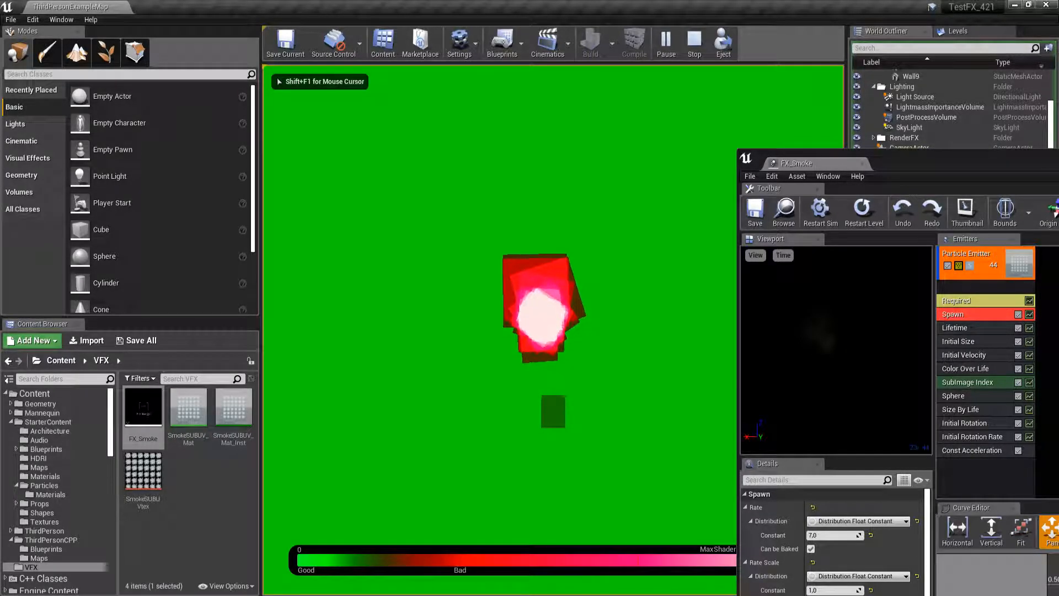
key(F3)
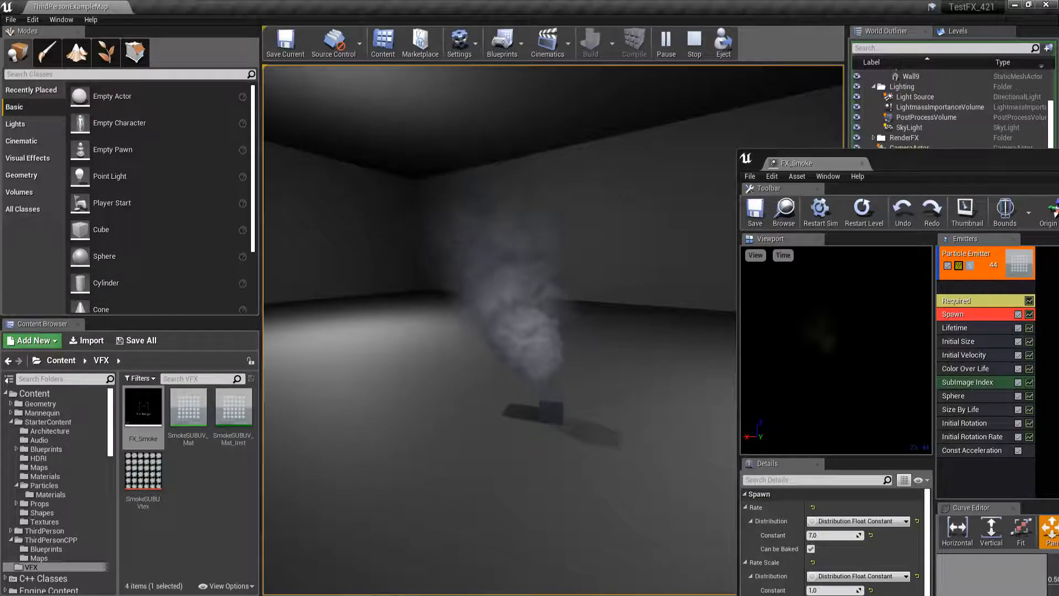
key(Escape)
Maximize the FX_Smoke editor, regenerate the lowest LOD of the particle system and filter its details for "lod".
drag(998, 161, 451, 121)
double_click(514, 123)
click(502, 210)
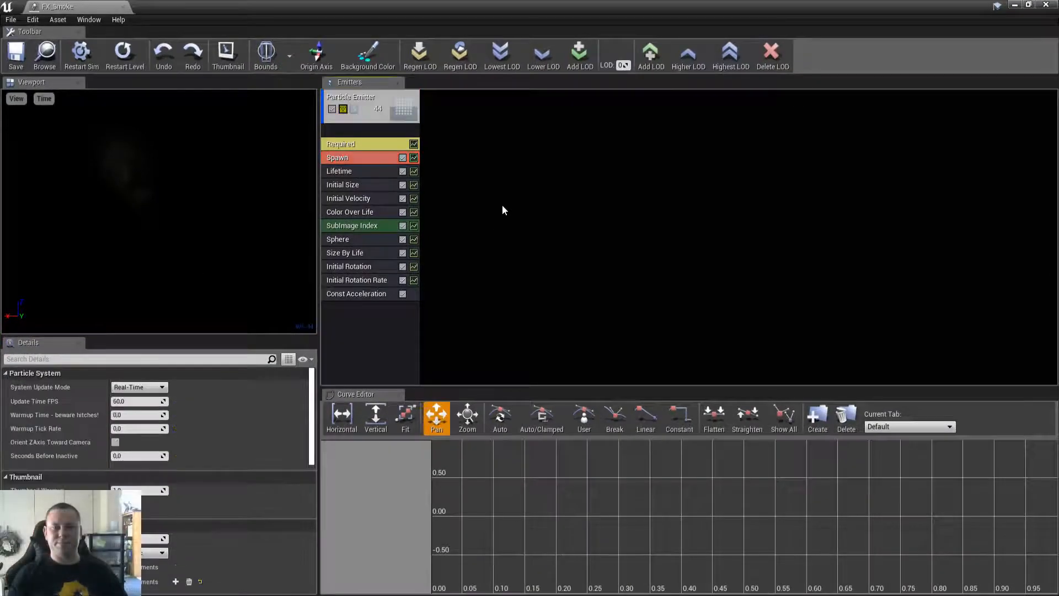
click(454, 51)
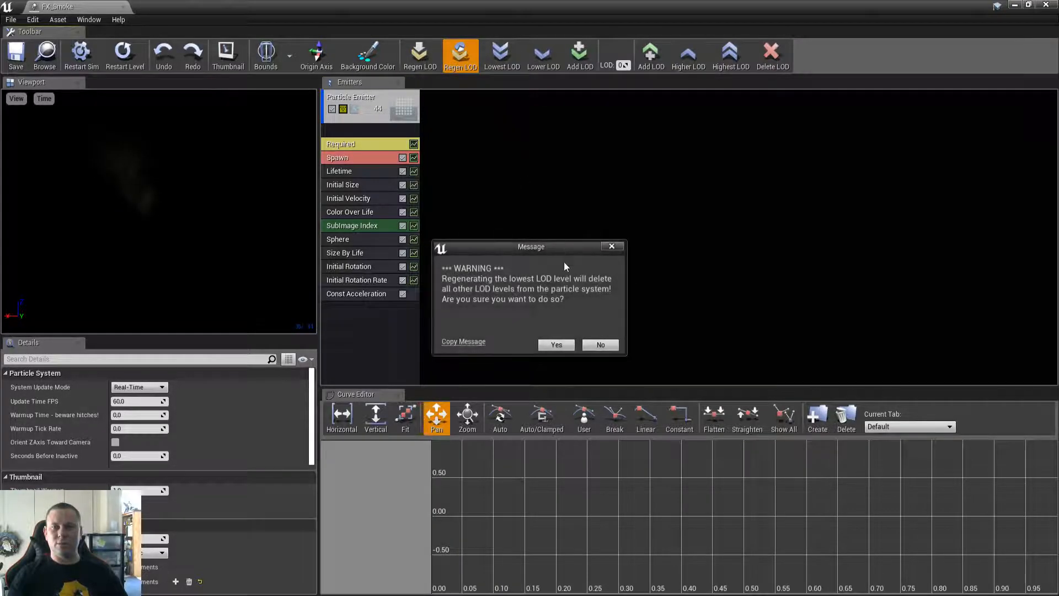
click(556, 345)
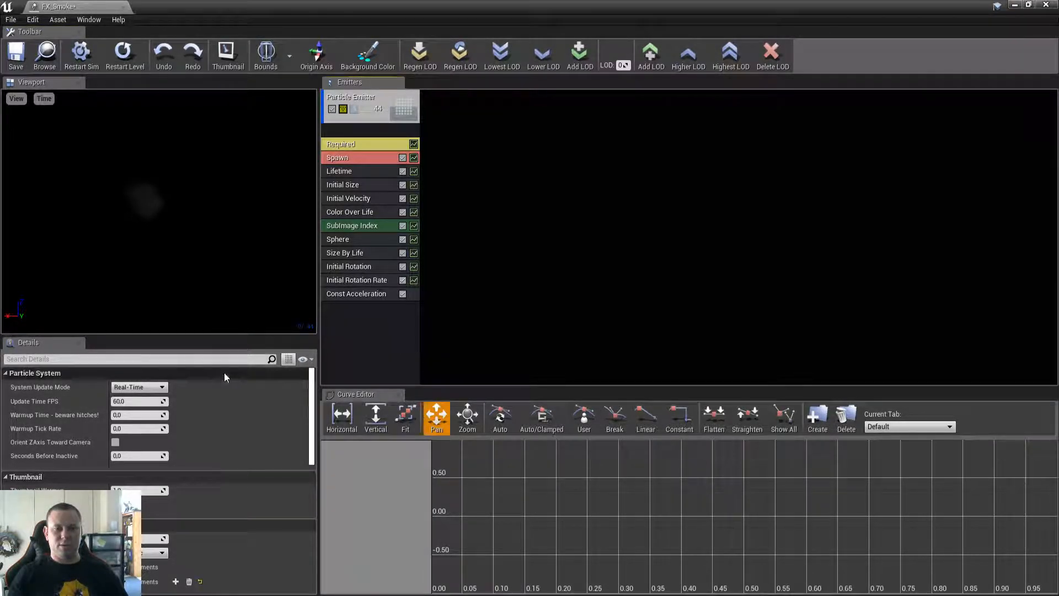
text(lod)
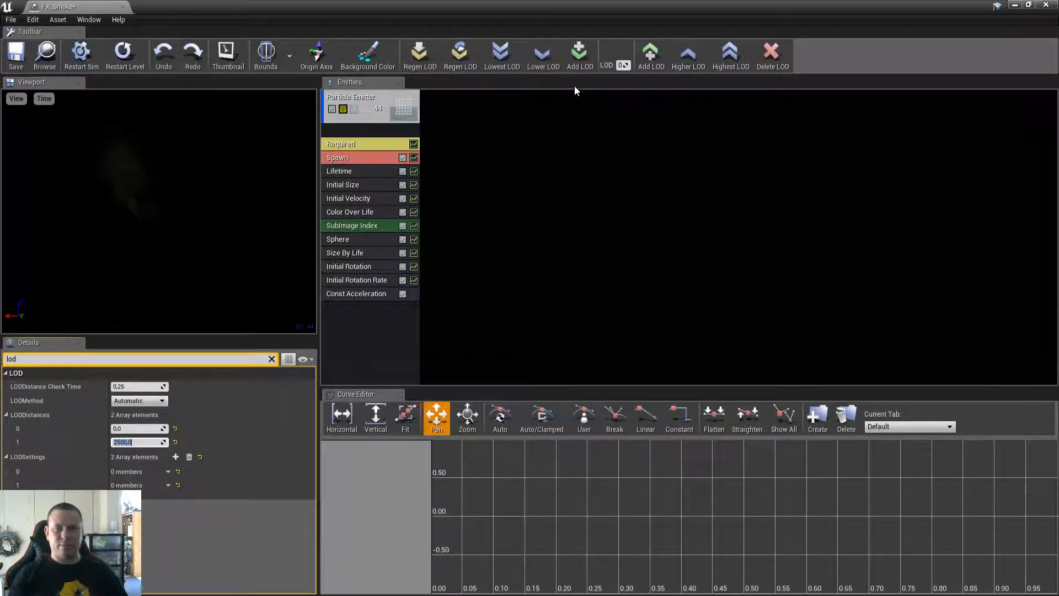
In LOD 1, duplicate the Spawn module from the higher LOD and set its rate constant to 3.
click(644, 118)
click(651, 55)
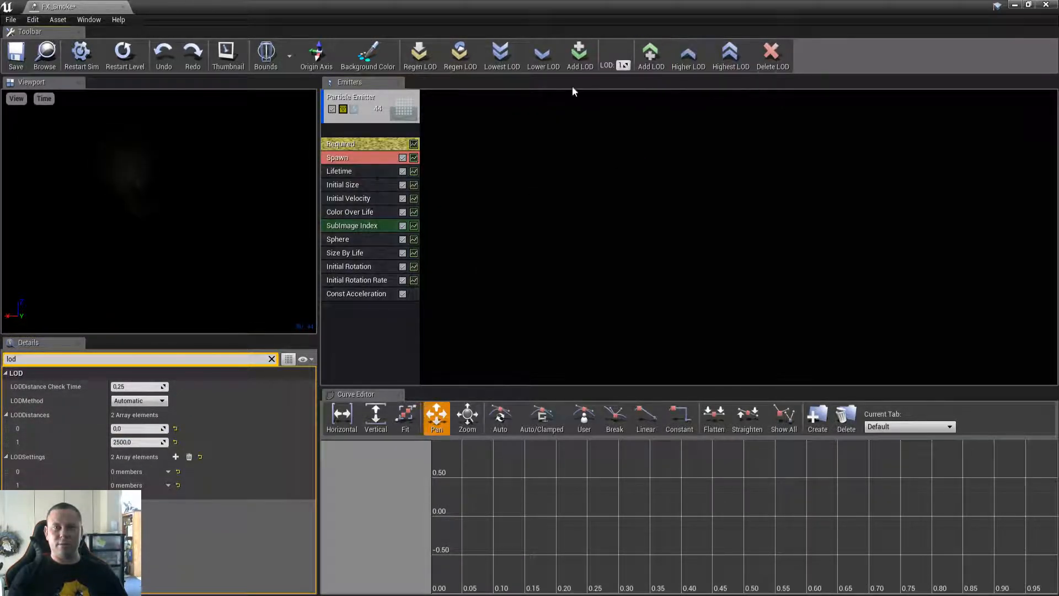
right_click(355, 156)
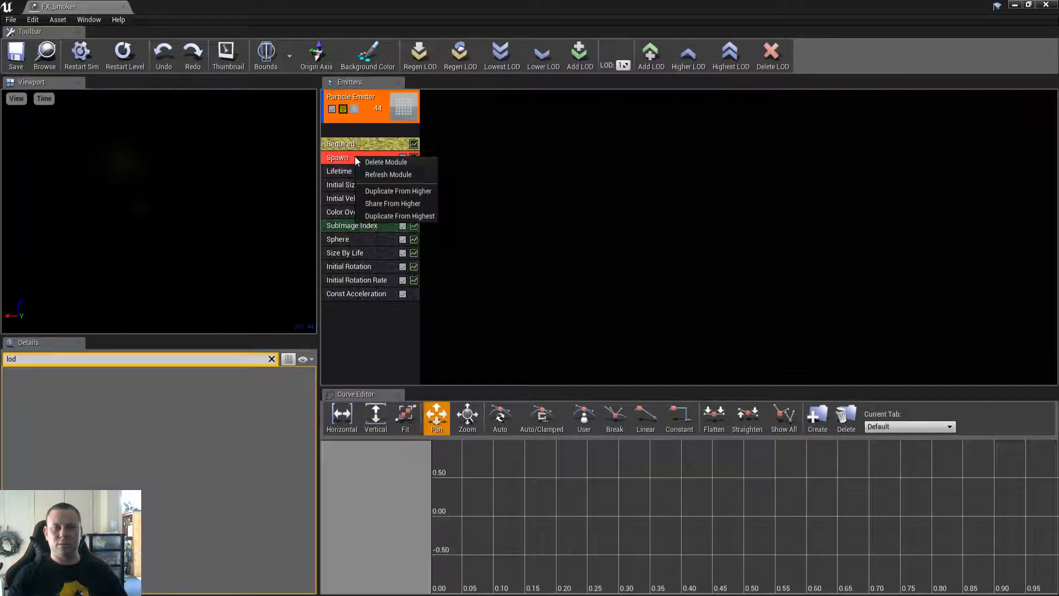
click(410, 191)
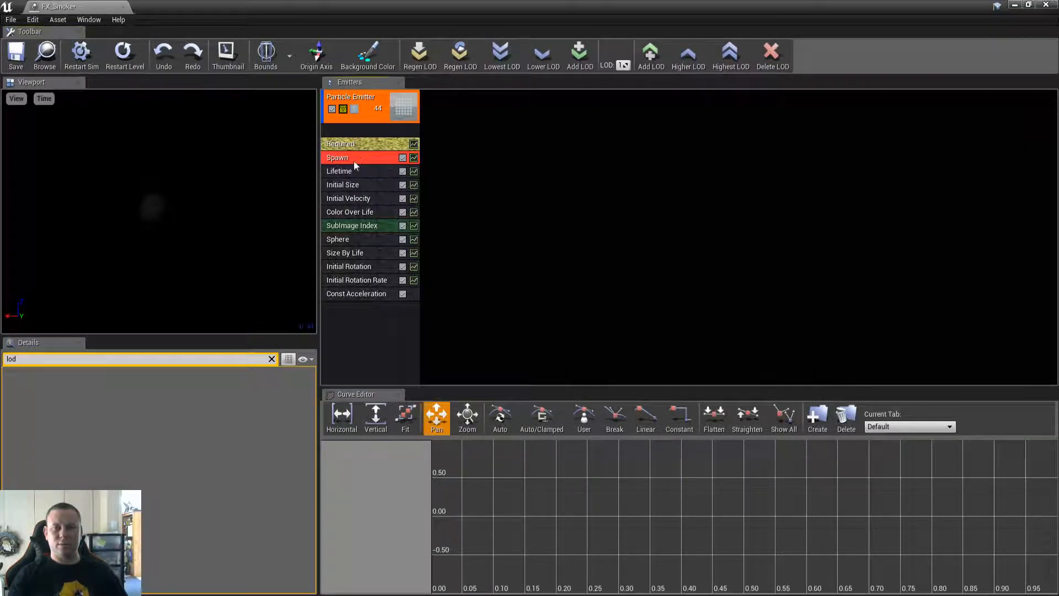
click(271, 358)
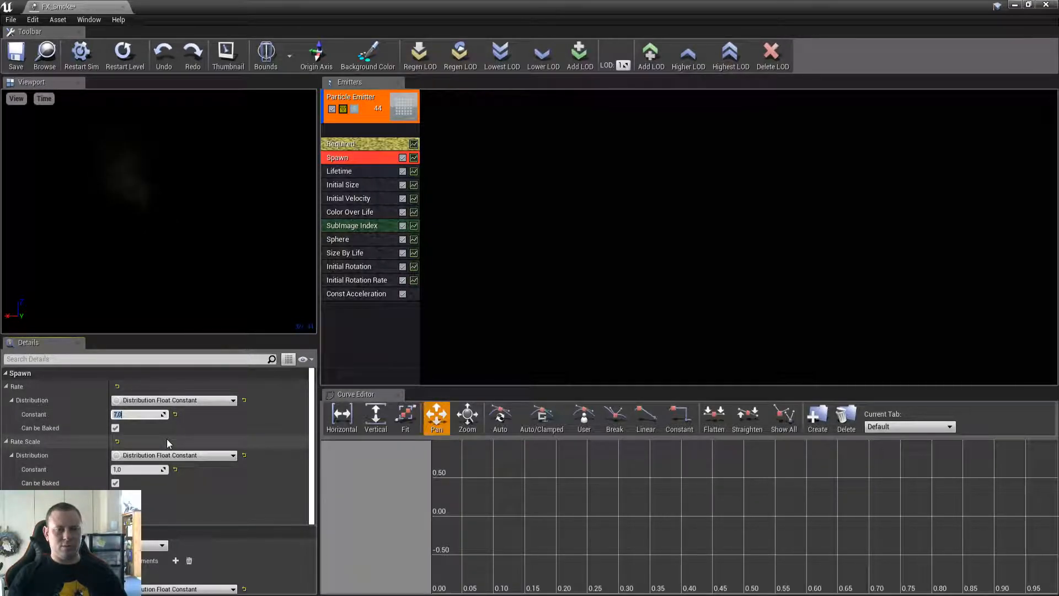
text(3)
key(Return)
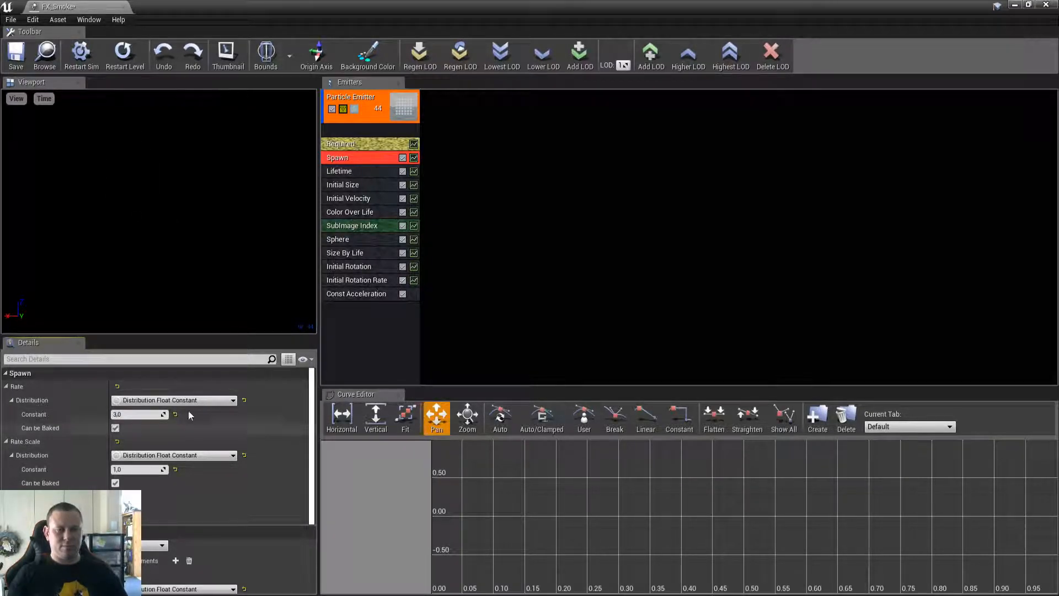
Add another LOD after LOD 1 and set LODDistances 1 to 500 and LODDistances 2 to 1000.
click(361, 224)
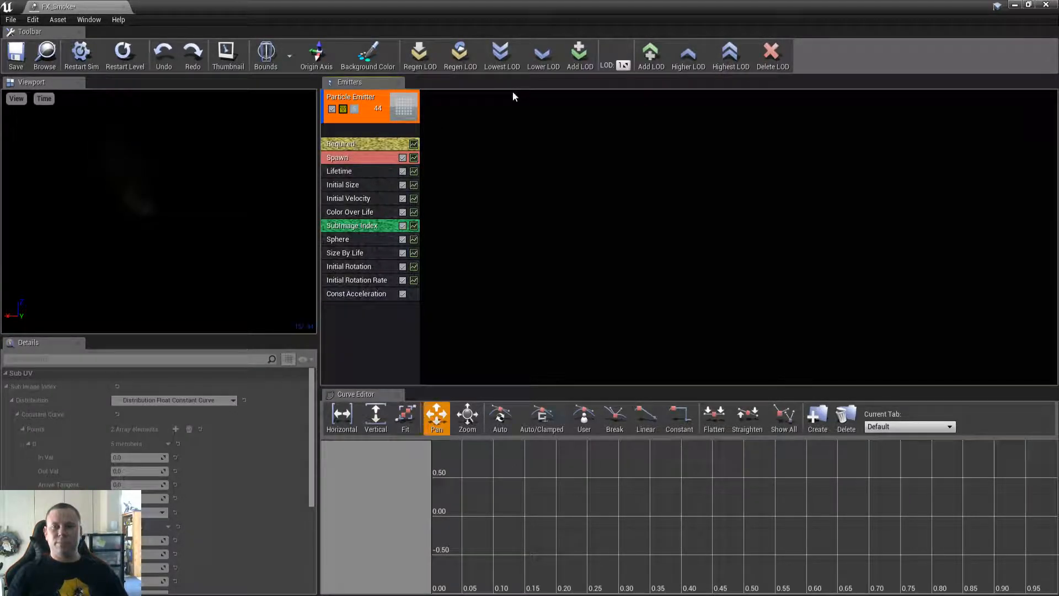
click(713, 95)
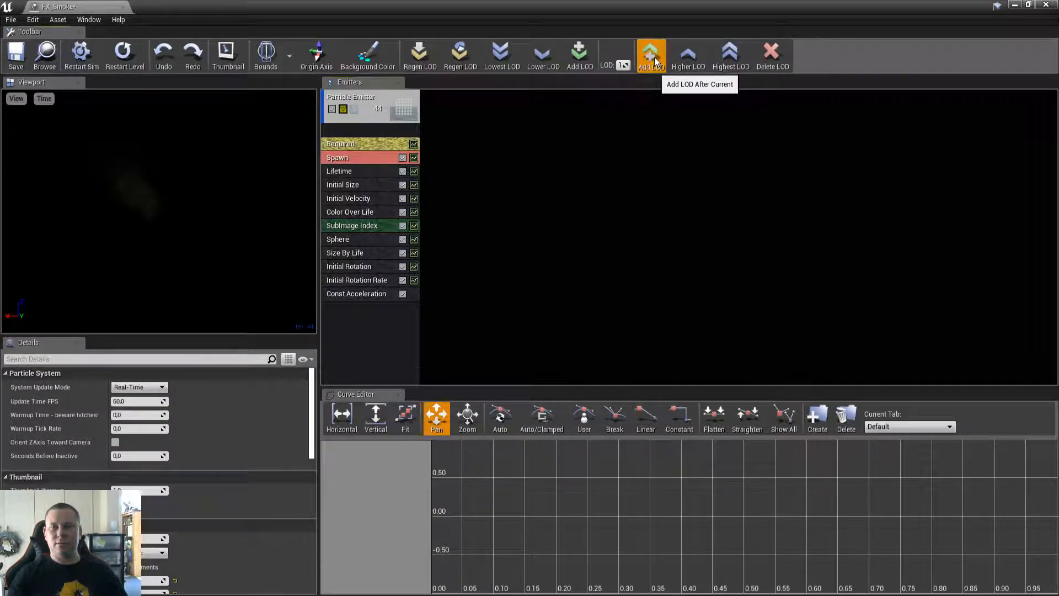
click(214, 359)
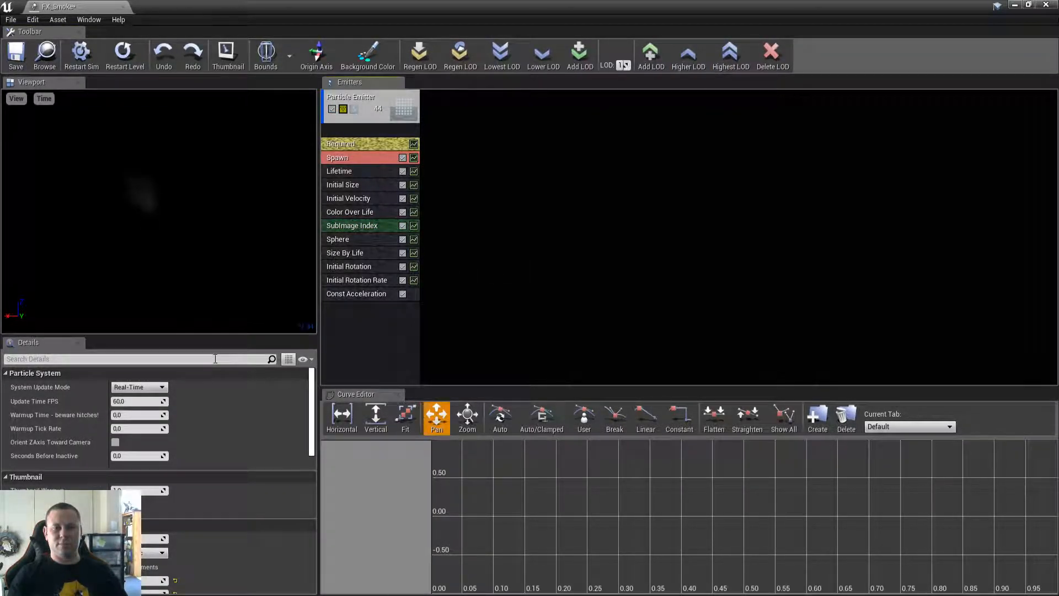
text(lod)
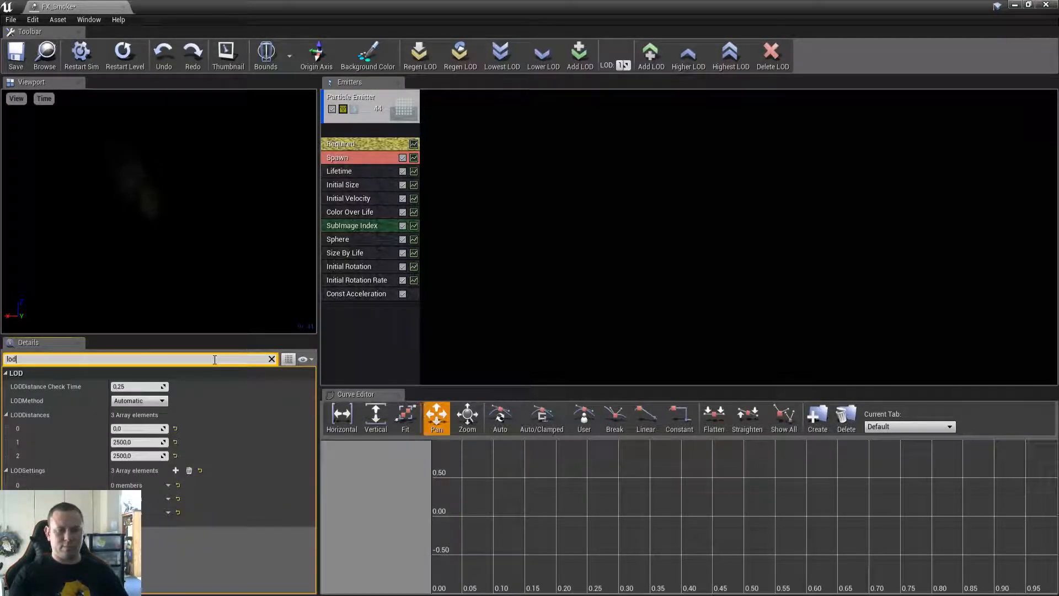
click(145, 442)
text(500)
key(Tab)
text(1000)
key(Return)
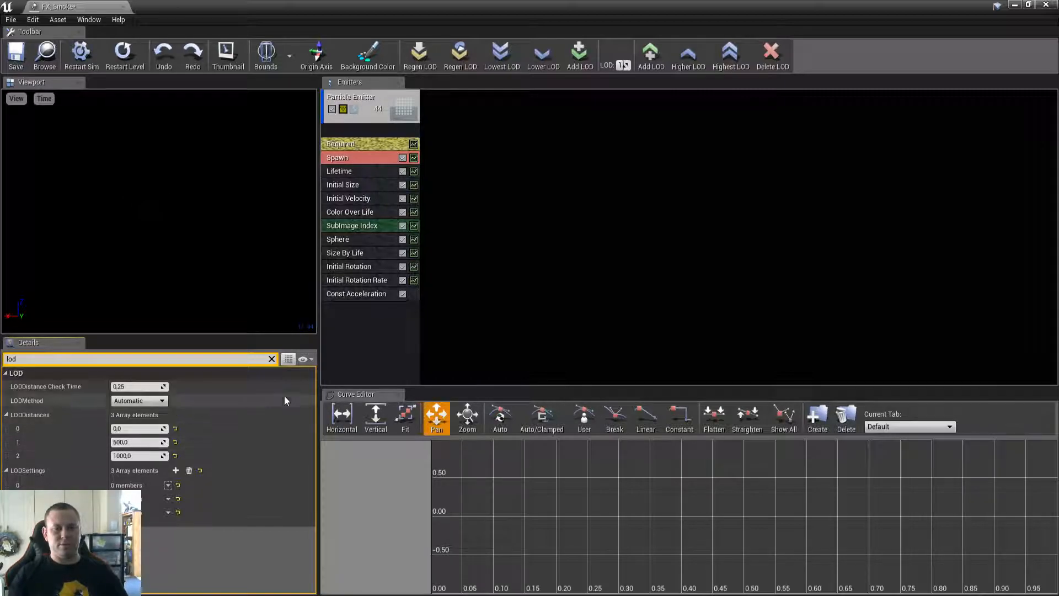
In LOD 2, duplicate the Spawn module from the higher LOD, set its rate constant to 1 and save FX_Smoke.
click(687, 53)
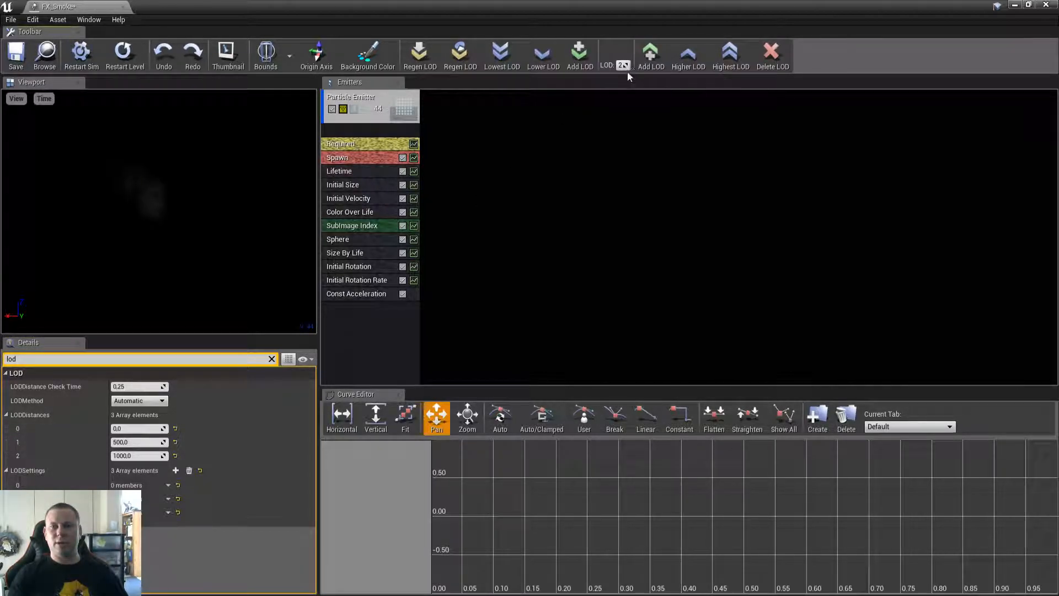
right_click(357, 160)
click(405, 196)
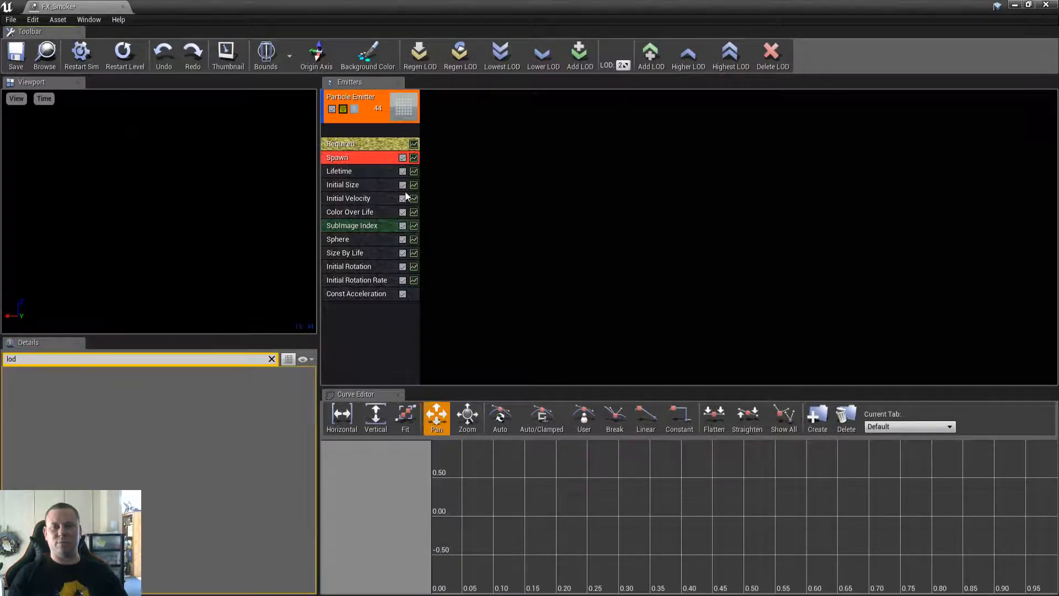
click(275, 359)
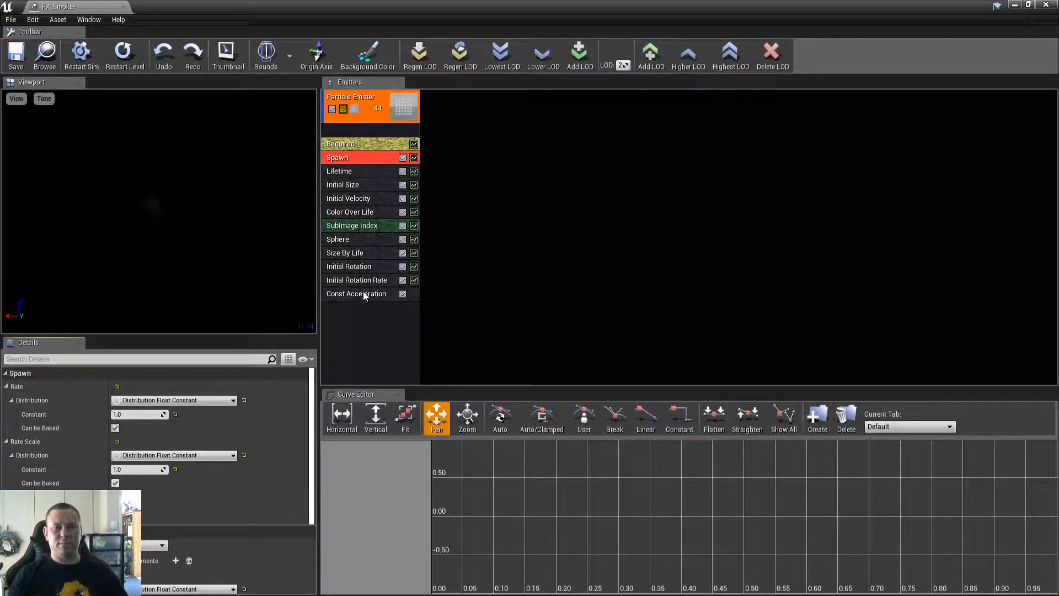
click(16, 54)
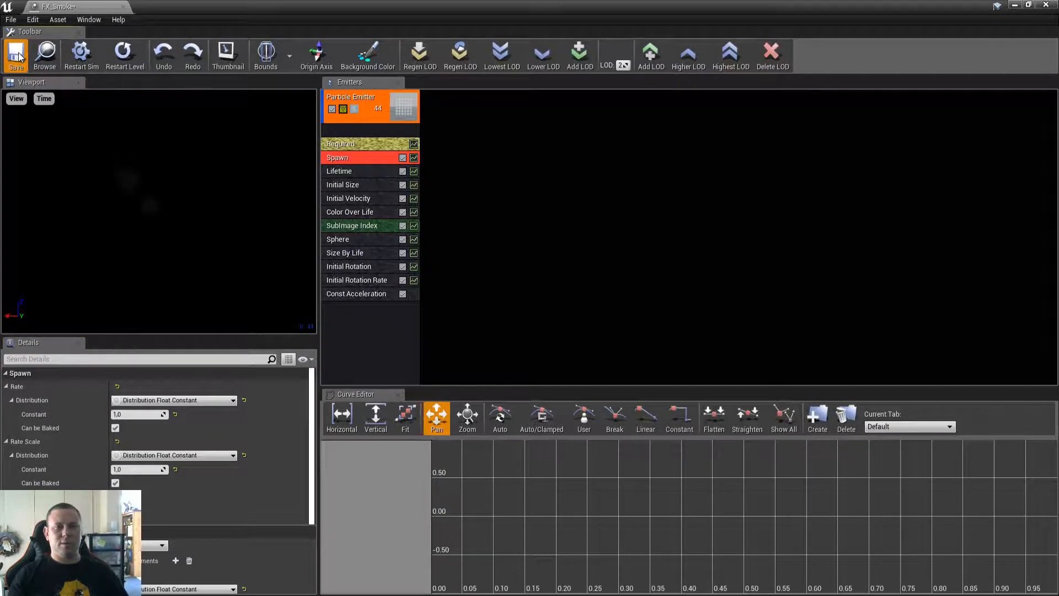
Restore the FX_Smoke editor to a smaller window and clear it away from the level viewport.
double_click(770, 5)
drag(660, 127, 1058, 128)
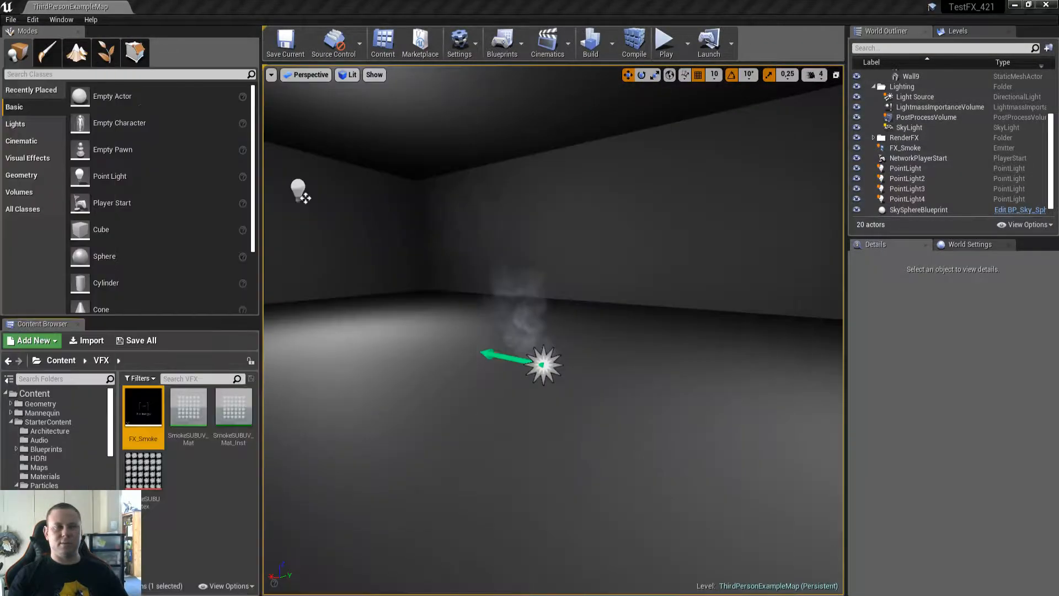
drag(0, 91, 823, 122)
click(979, 109)
Play the level full screen and move the cube up to the smoke to examine it at close range.
click(665, 41)
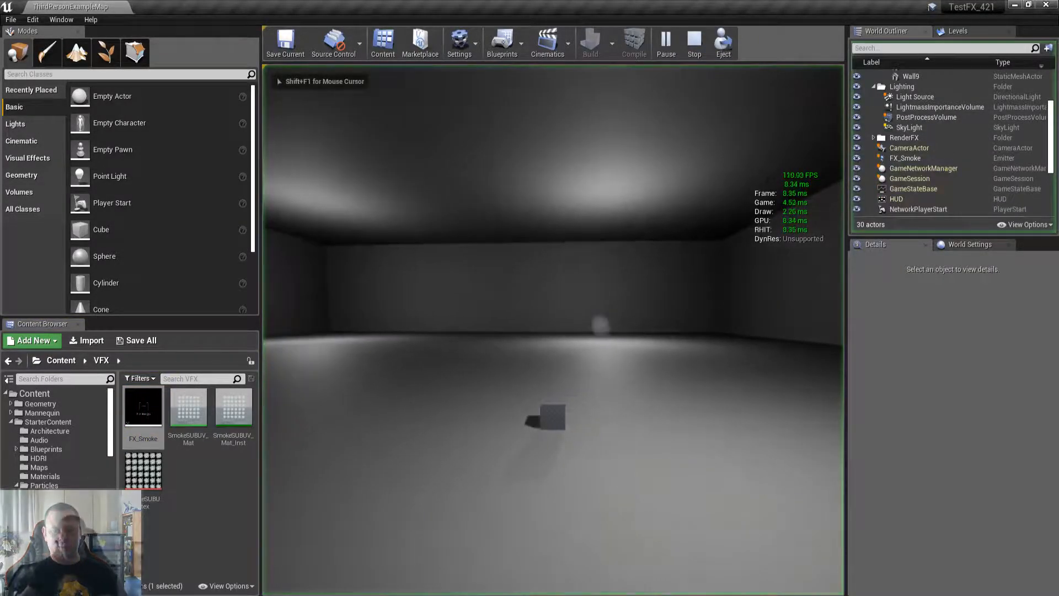
key(F11)
key(w)
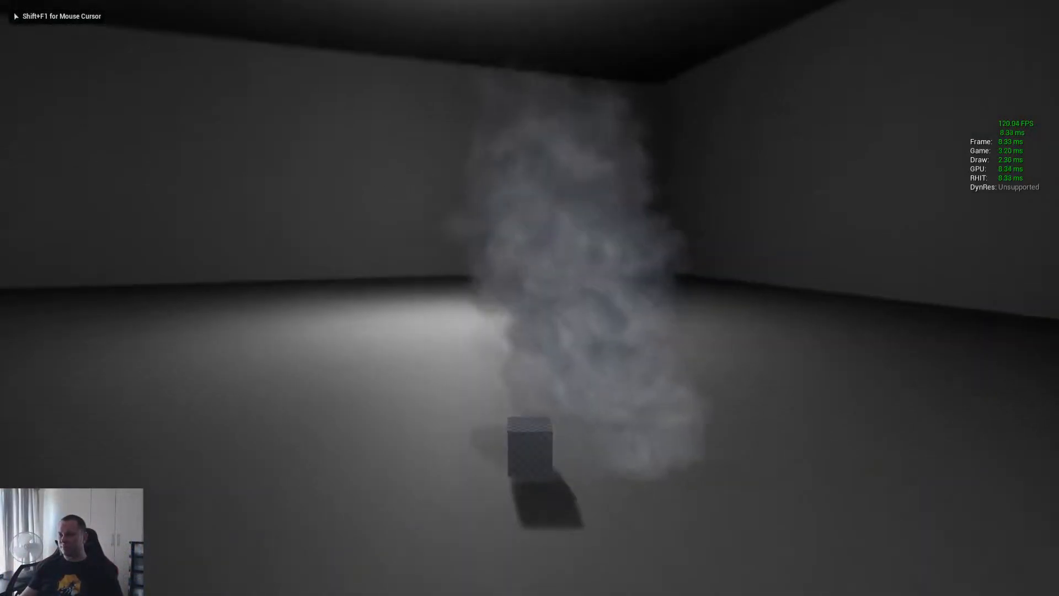
key(s)
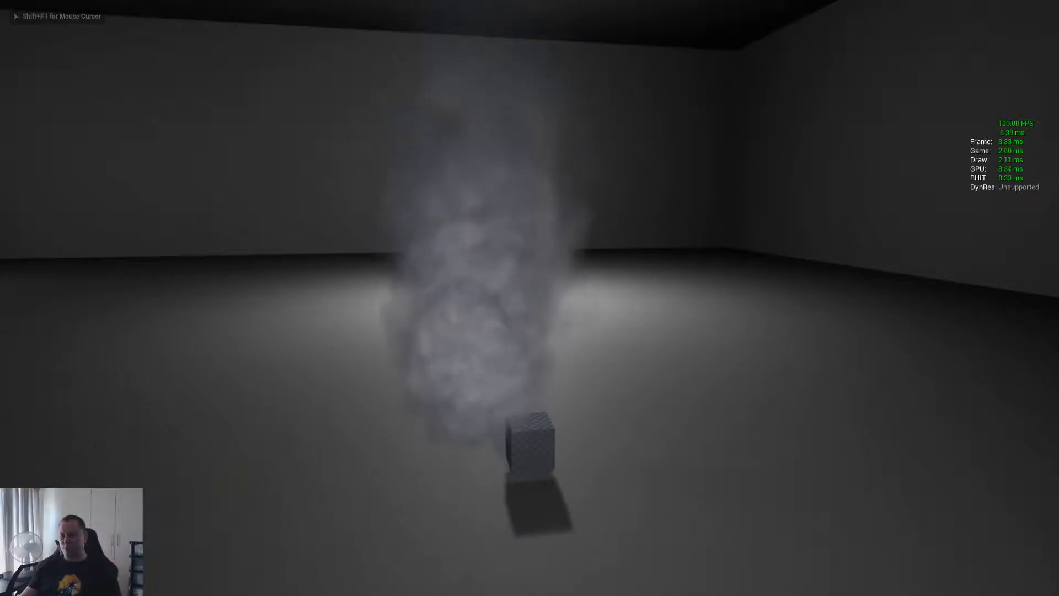
Show the shader complexity view and back away from the smoke to examine its overdraw with distance.
key(F5)
key(s)
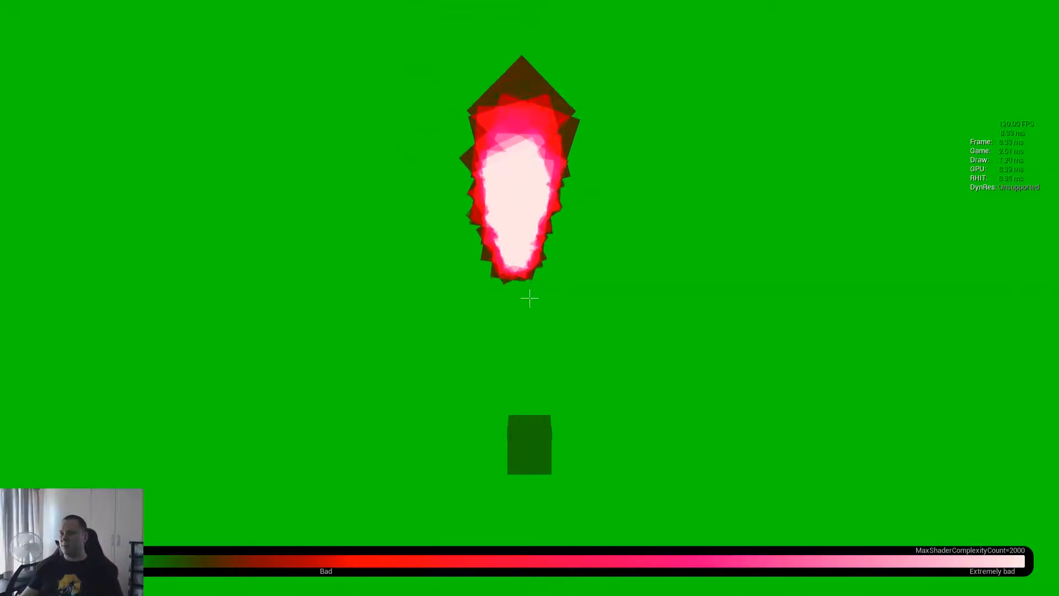
key(a)
key(d)
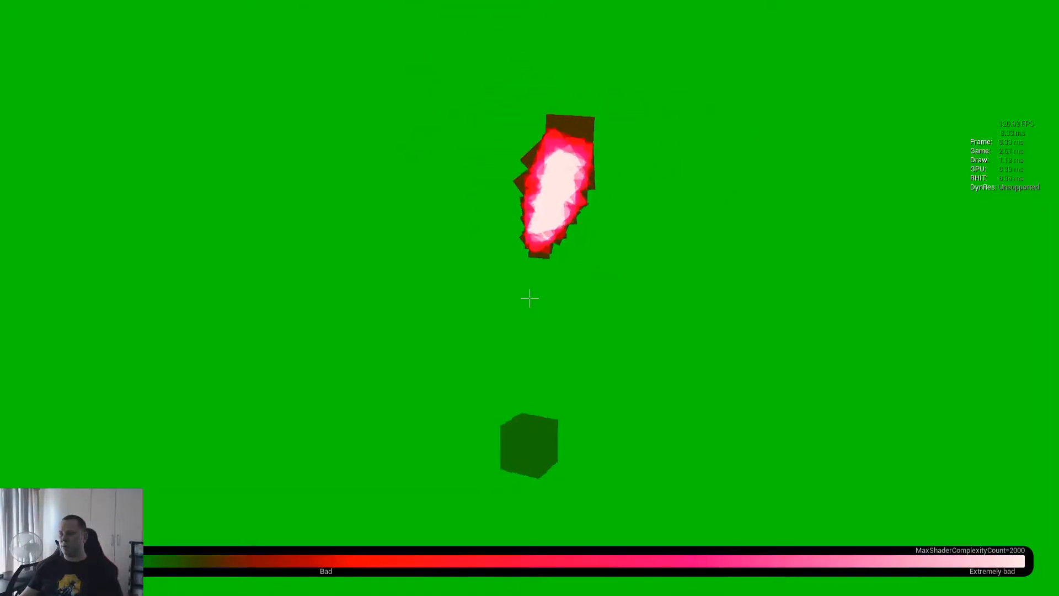
Return to the lit view and move around at varying distances to examine how the far smoke LODs look.
key(F3)
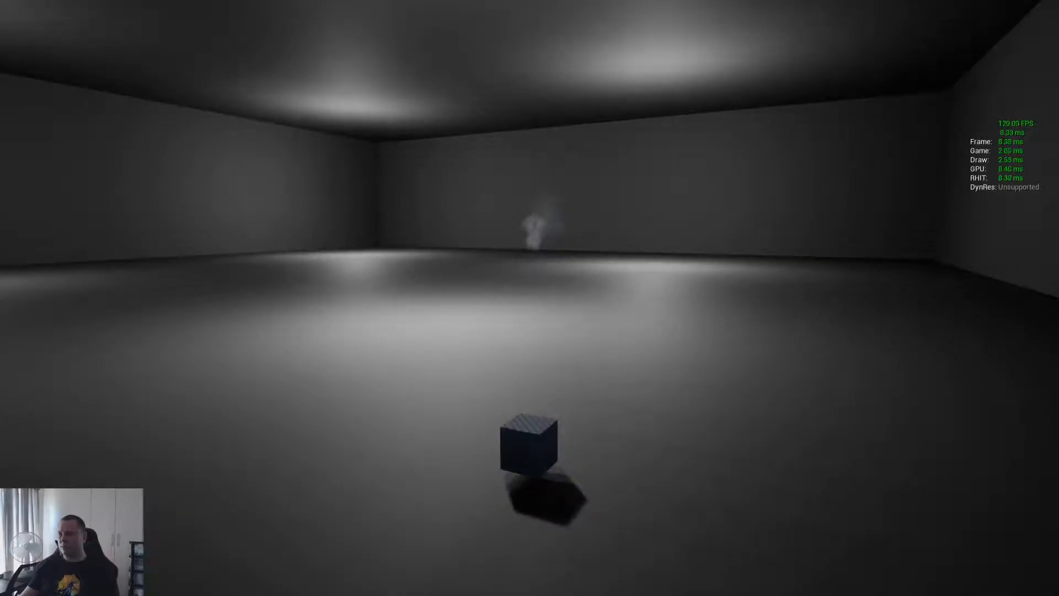
key(w)
key(s)
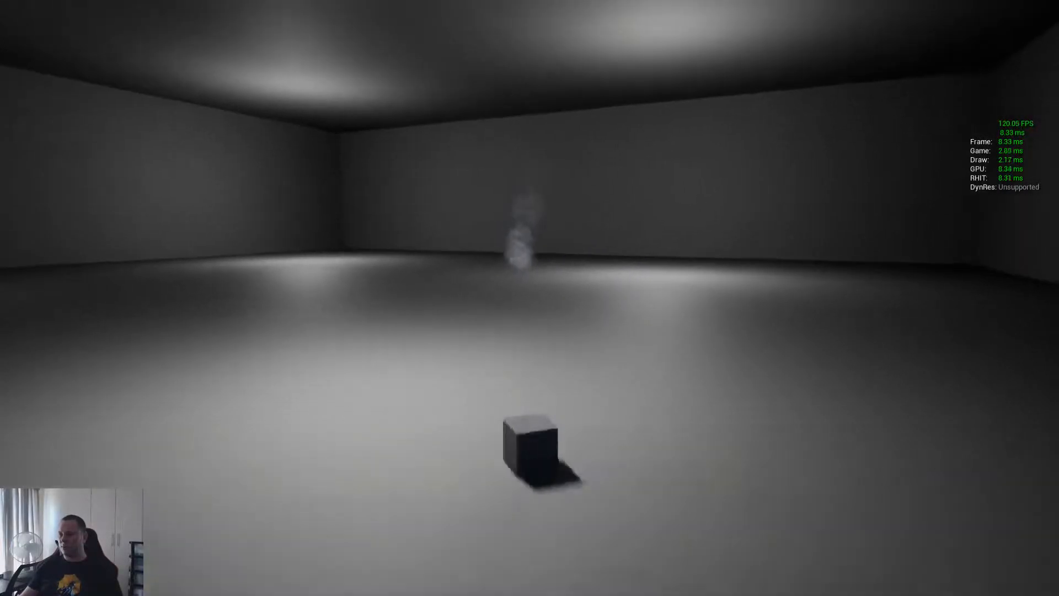
key(d)
key(s)
key(a)
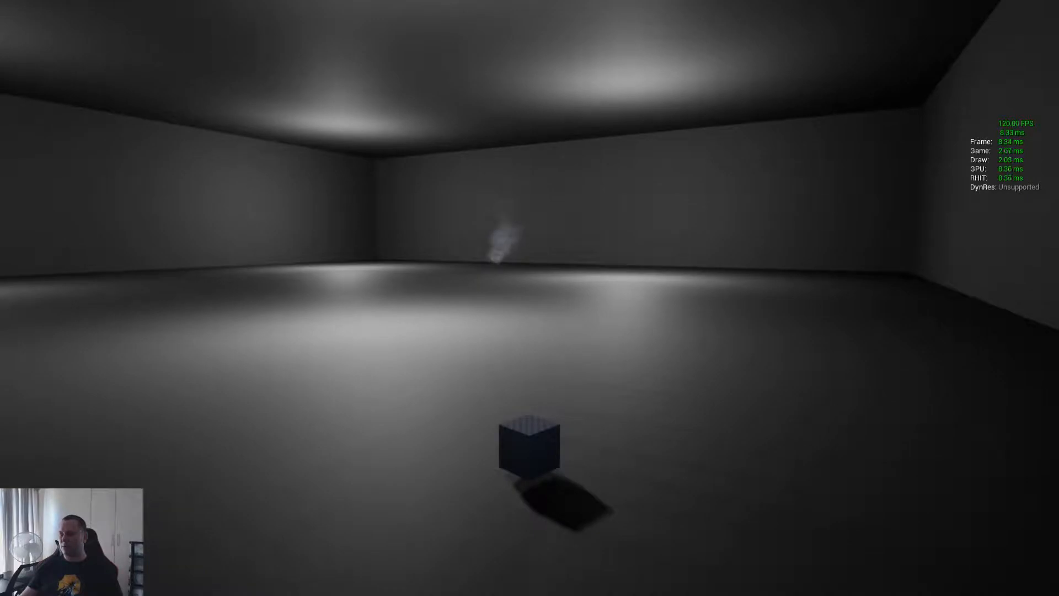
key(a)
key(w)
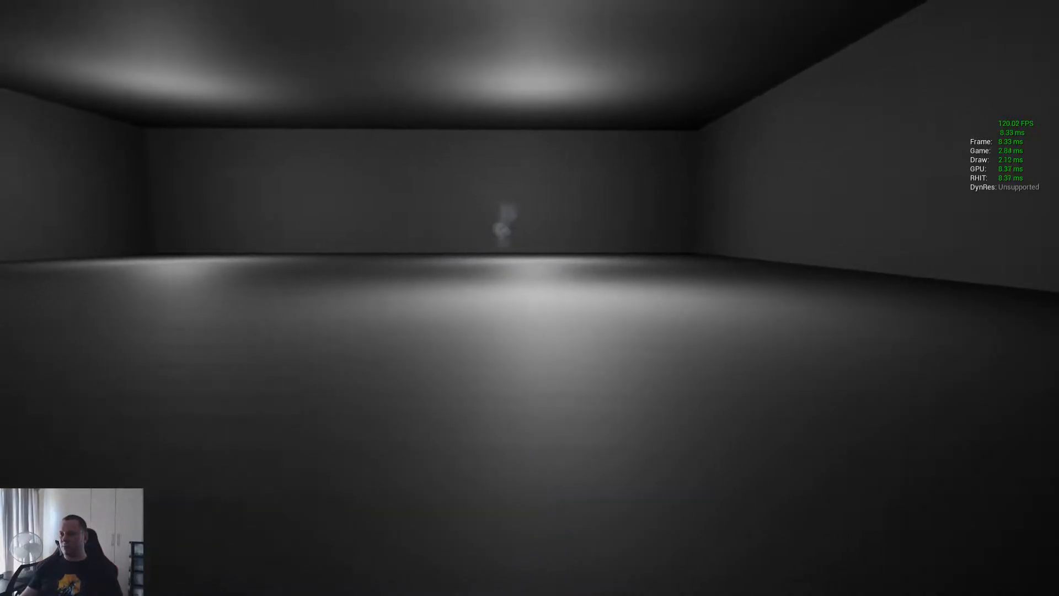
Compare the smoke's shader complexity far away and nearby, recheck it in the lit view and end the play session.
key(F5)
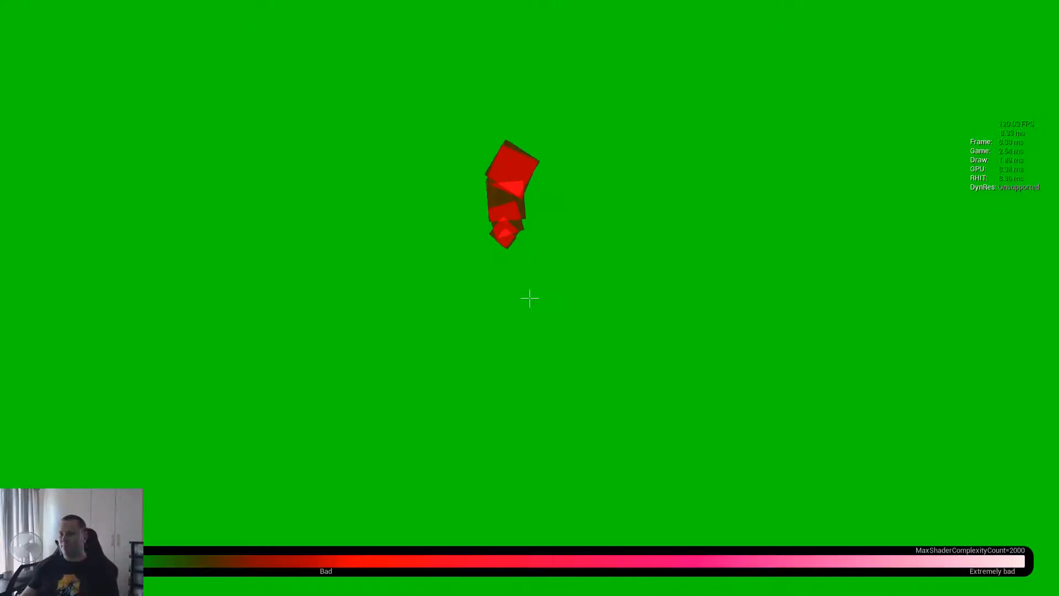
key(s)
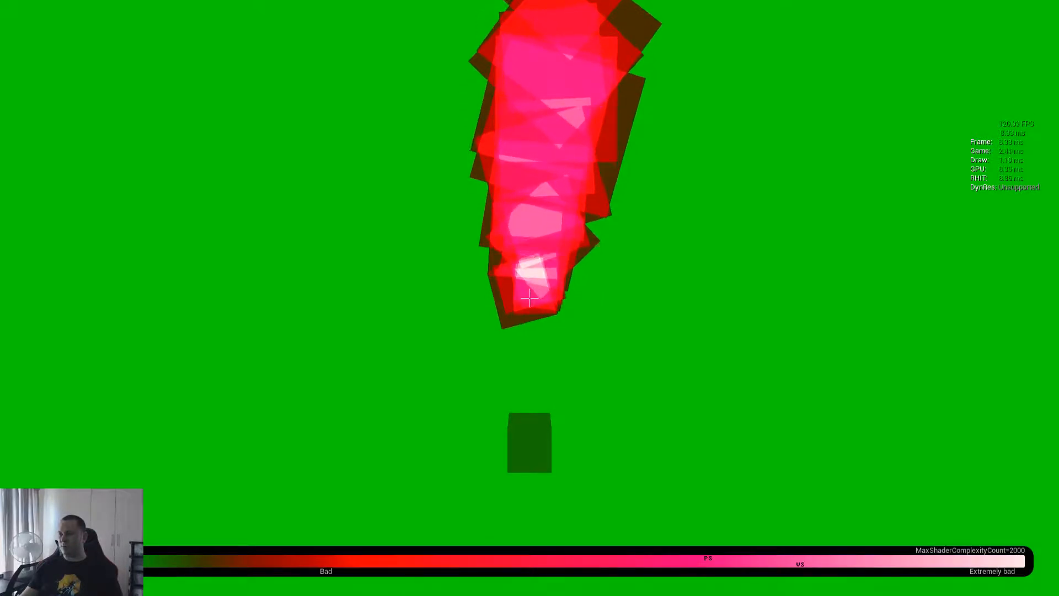
key(F3)
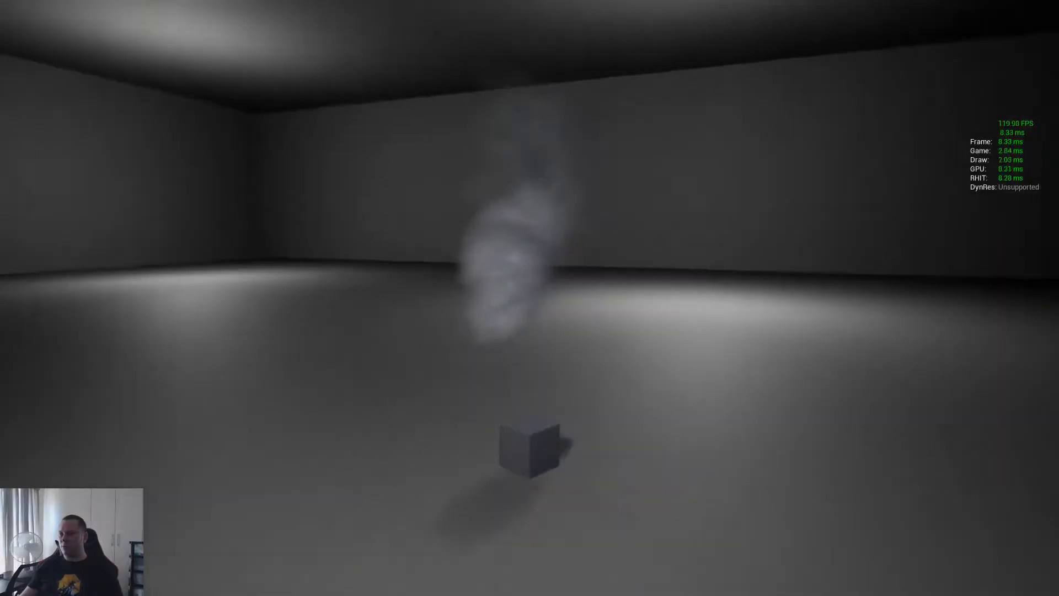
key(w)
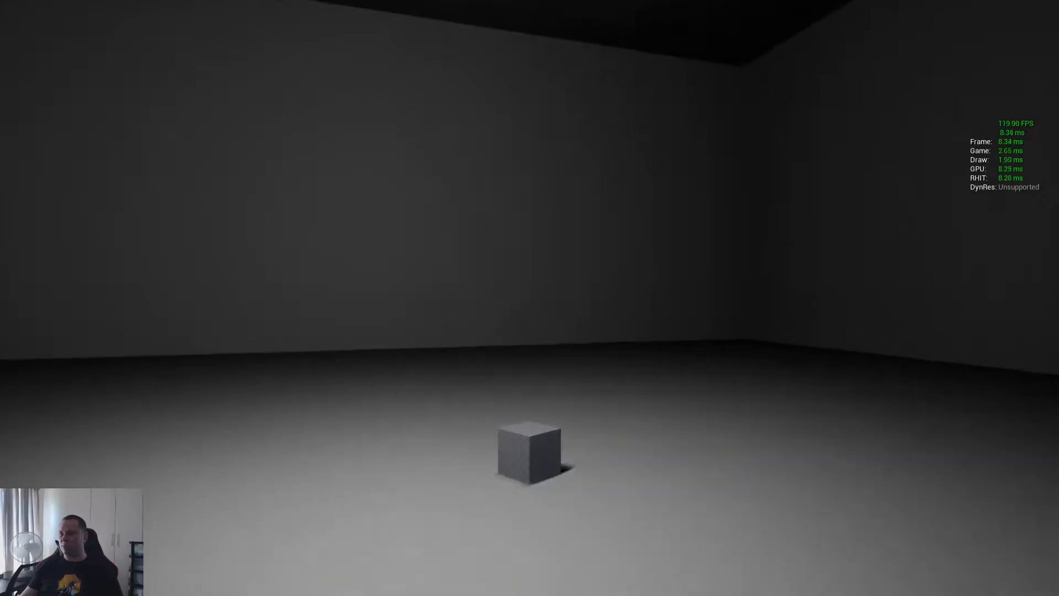
key(s)
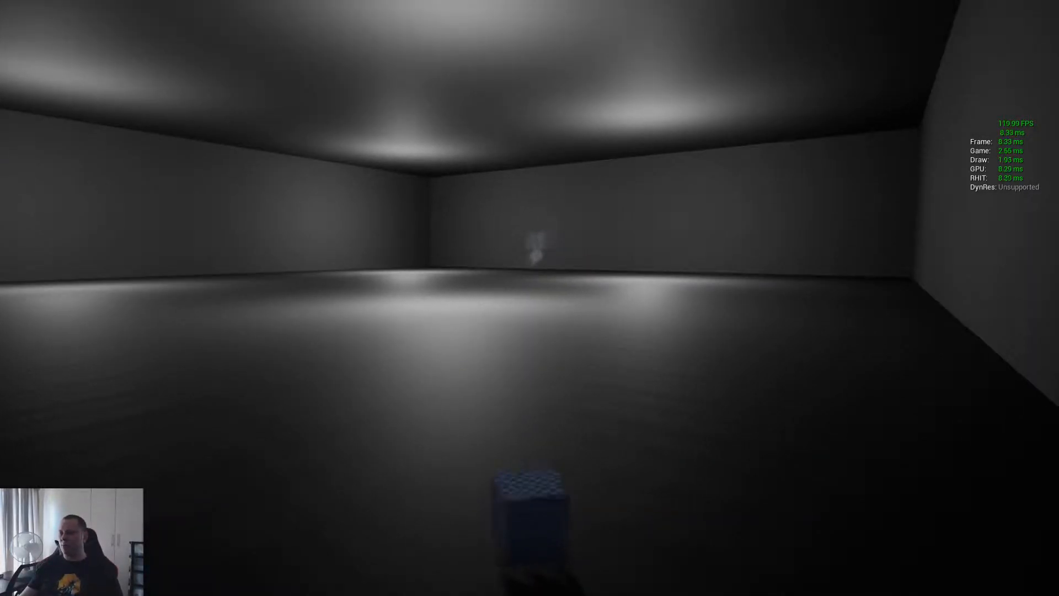
key(w)
key(Escape)
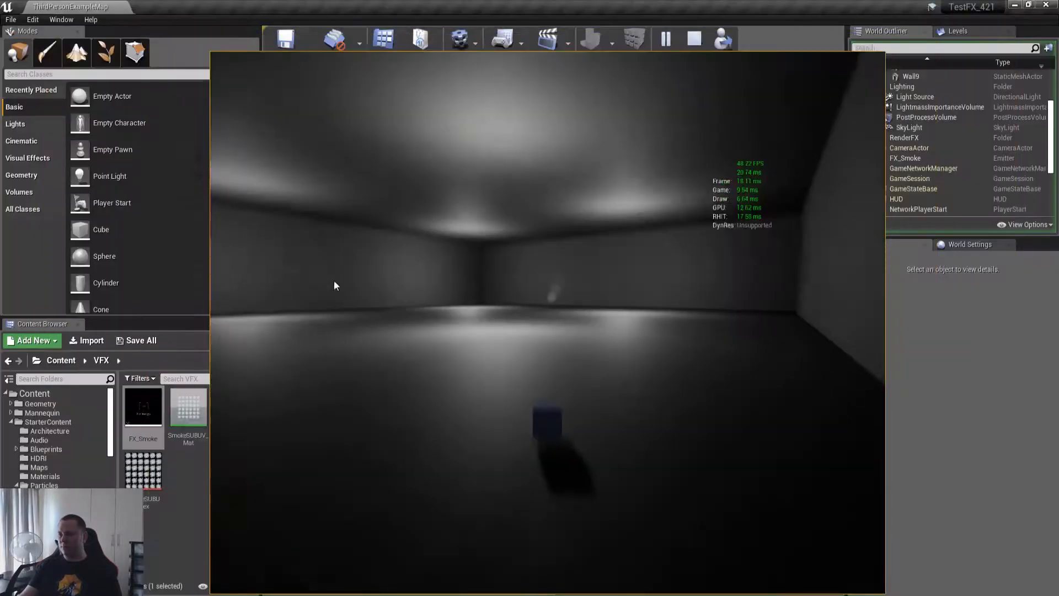
Open FX_Smoke in a maximized editor and, in LOD 2, duplicate the Const Acceleration module from the higher LOD.
double_click(144, 408)
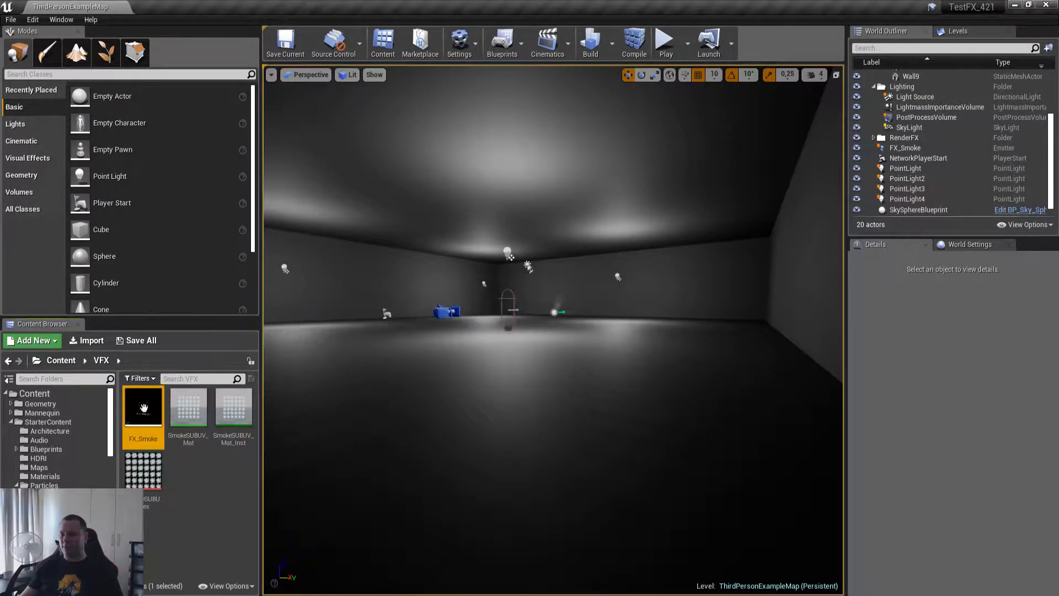
double_click(676, 109)
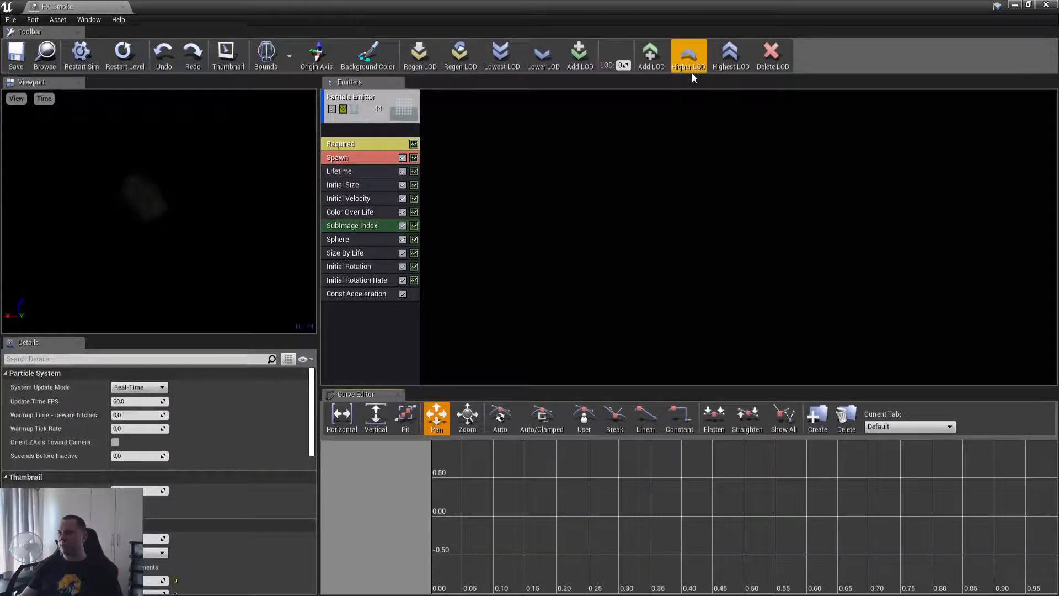
click(733, 53)
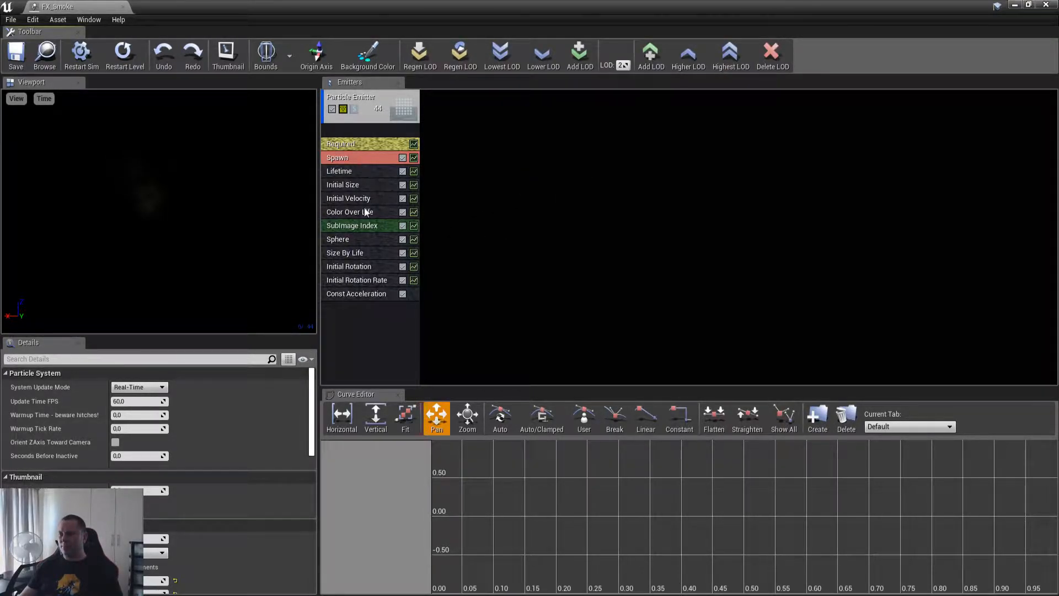
click(359, 293)
right_click(366, 297)
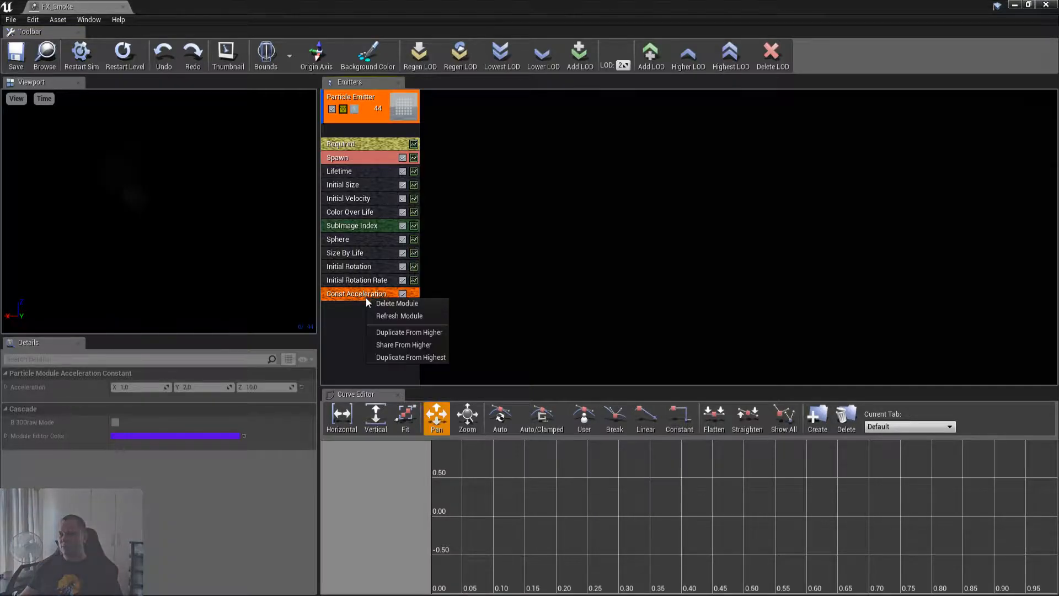
click(408, 333)
Set the Const Acceleration Z value to 3 in LOD 2, save FX_Smoke and close its editor.
click(268, 387)
text(3)
key(Return)
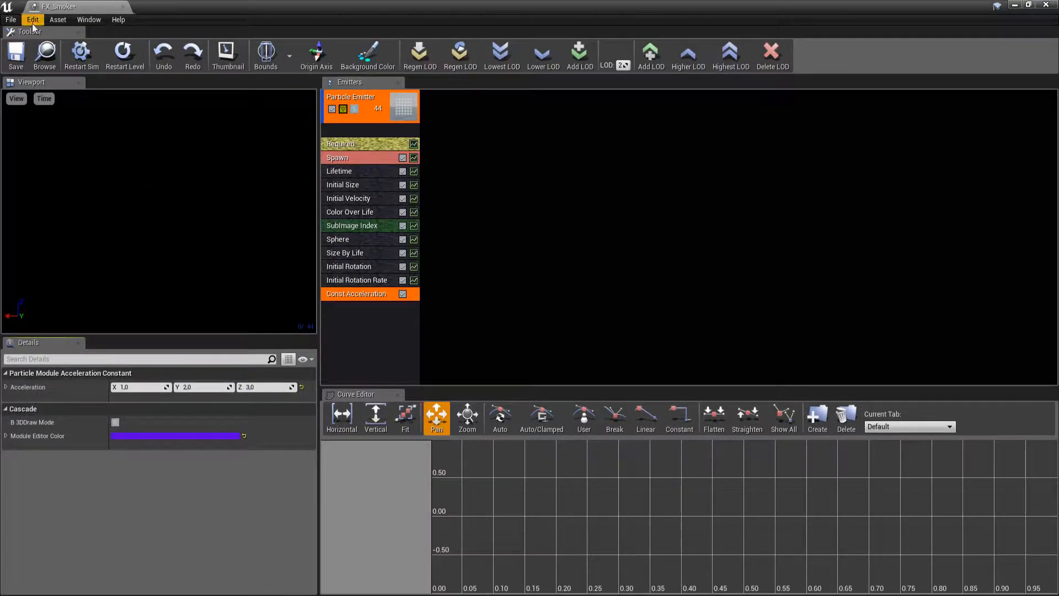
click(16, 52)
click(1045, 5)
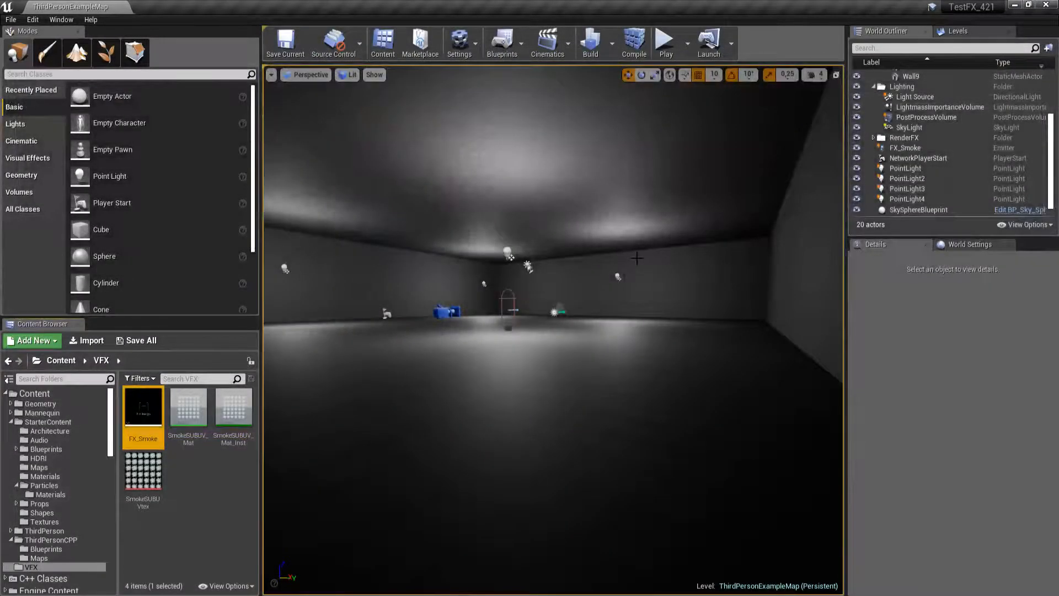
Play the level again, examine the smoke's drift from far away up to close range, and stop playing.
click(666, 45)
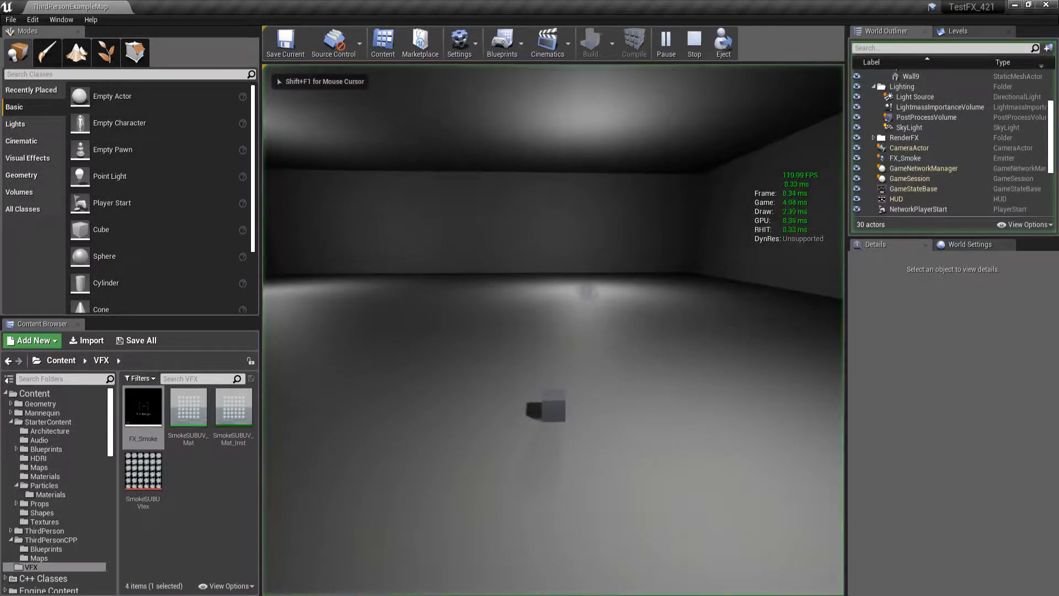
key(s)
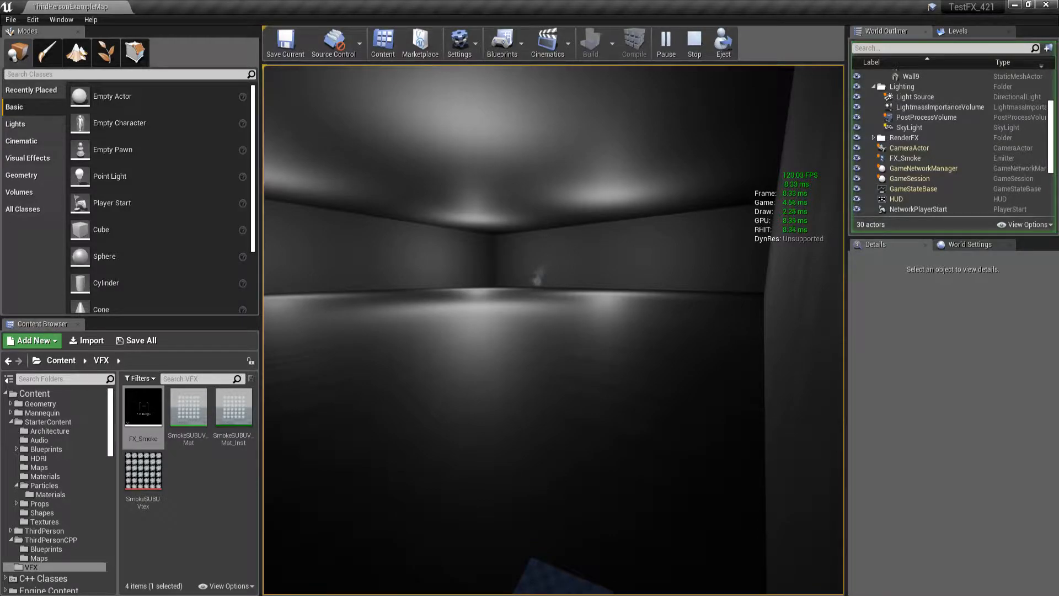
key(w)
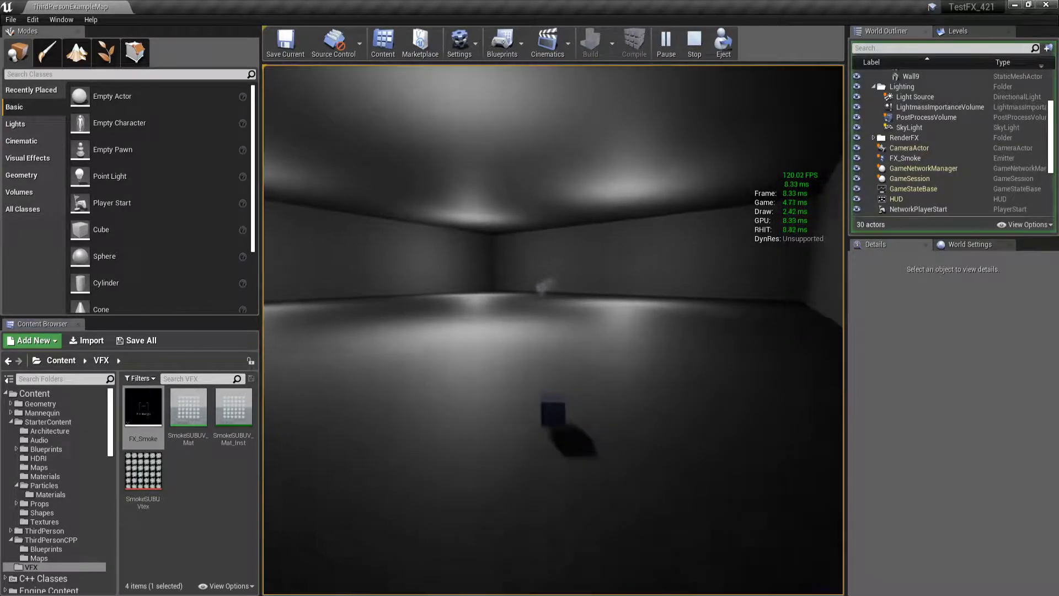
key(w)
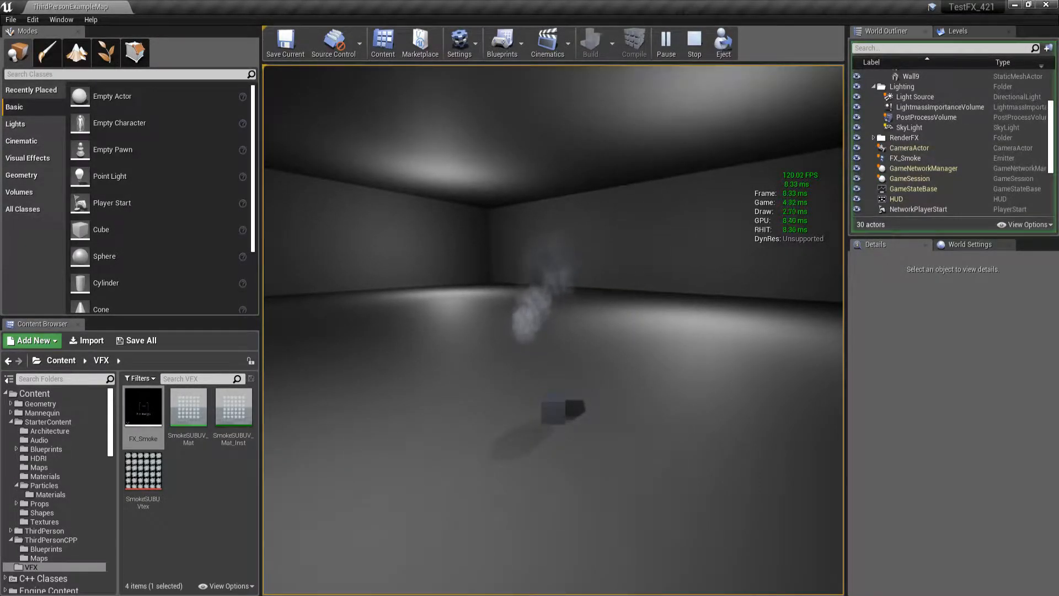
key(w)
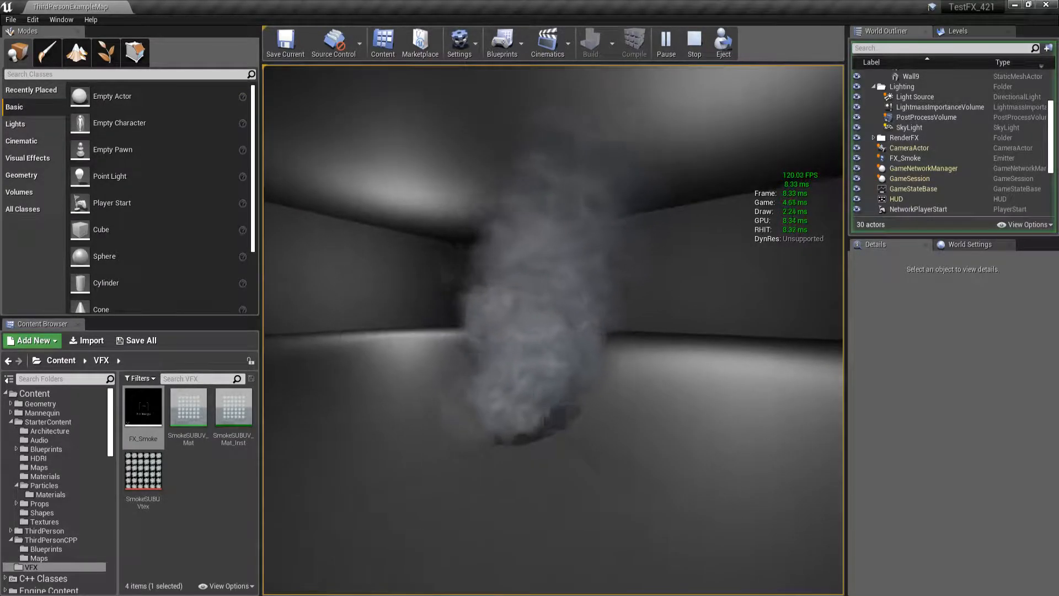
key(a)
key(d)
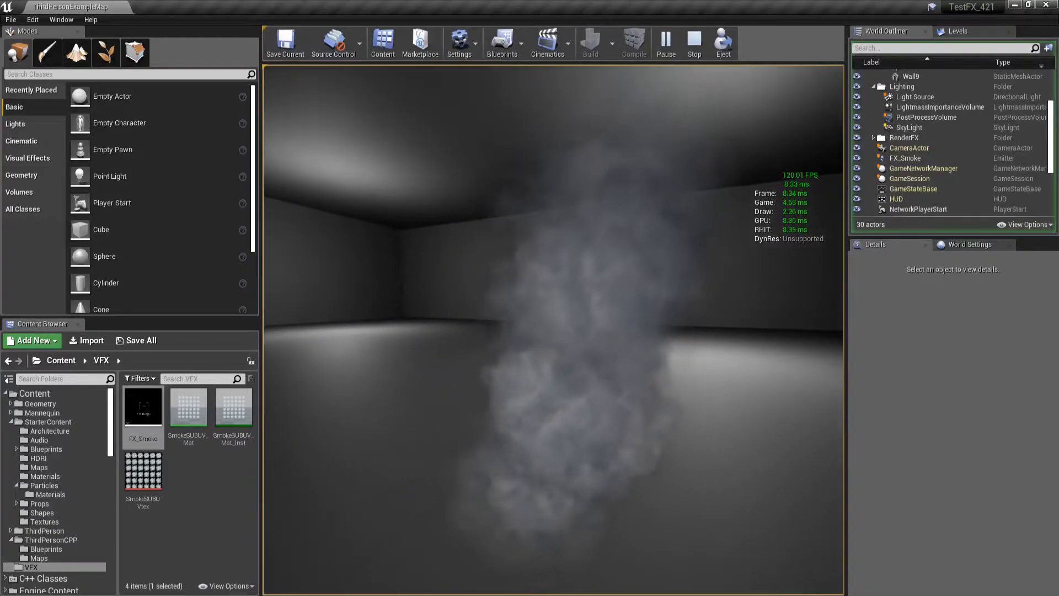
key(d)
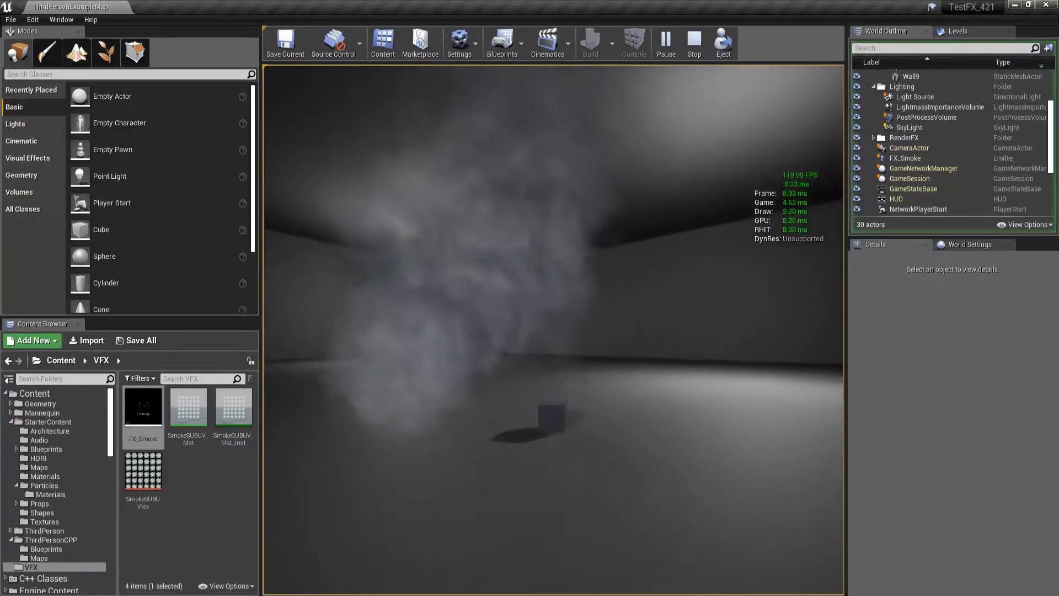
key(a)
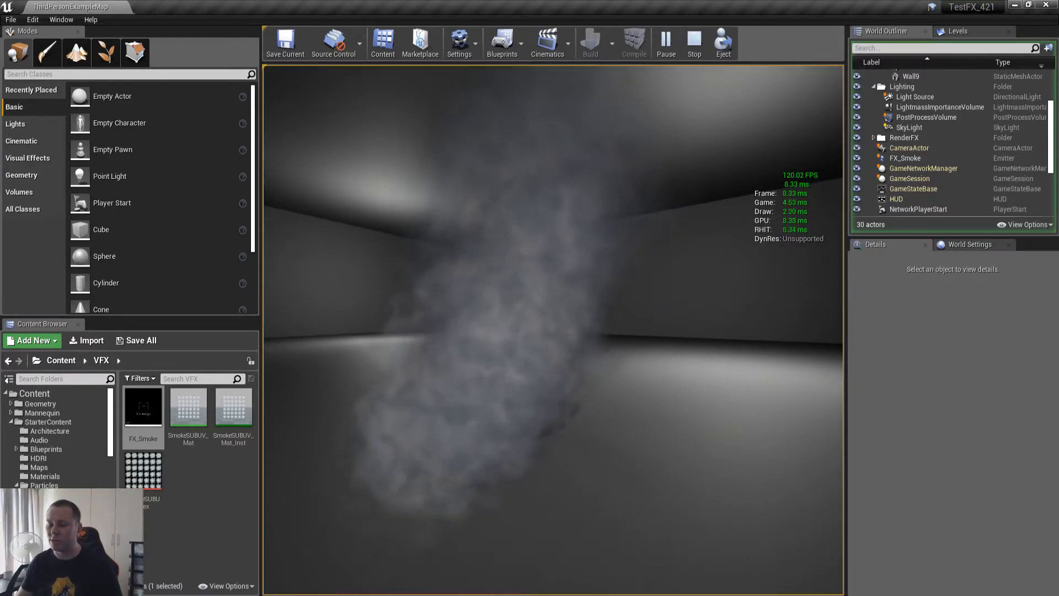
key(Escape)
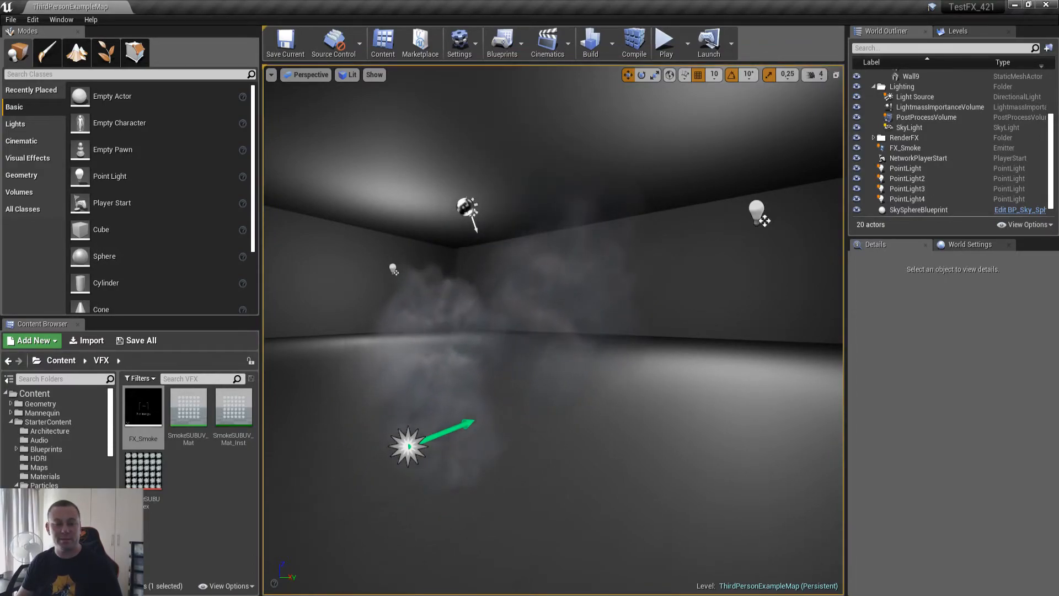
mouse_move(153, 428)
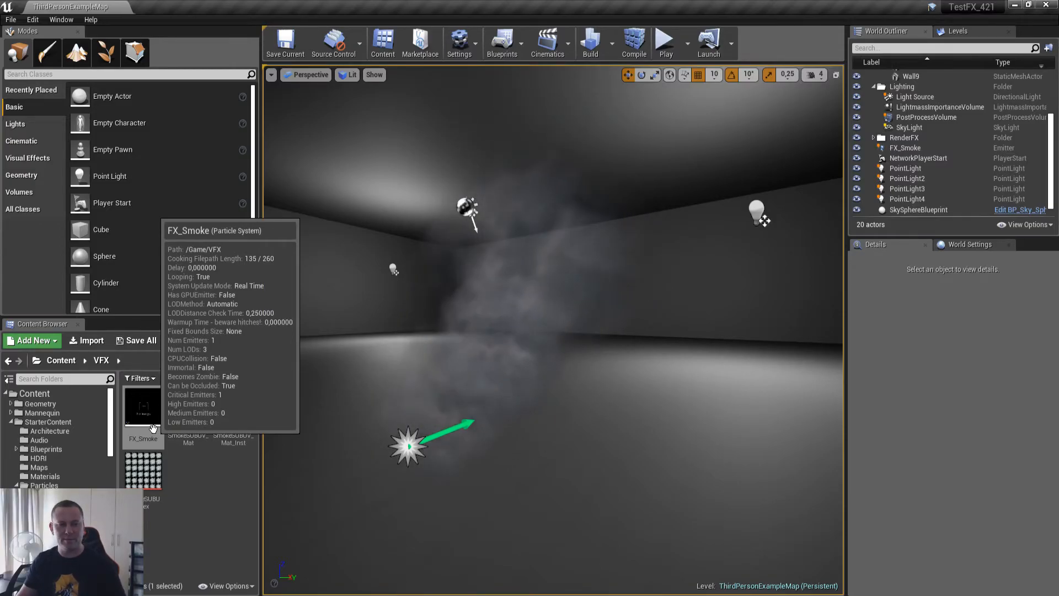